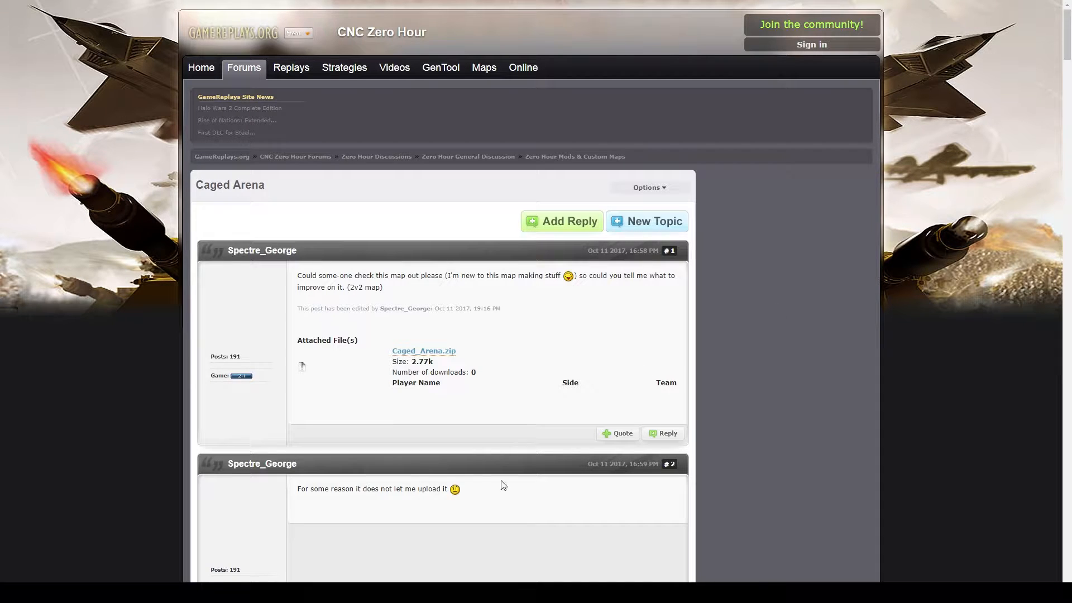
Read through the Caged Arena forum thread, covering the map screenshots and the replies with improvement suggestions
{"action": "scroll", "coordinate": [759, 447], "scroll_direction": "down", "scroll_amount": 20}
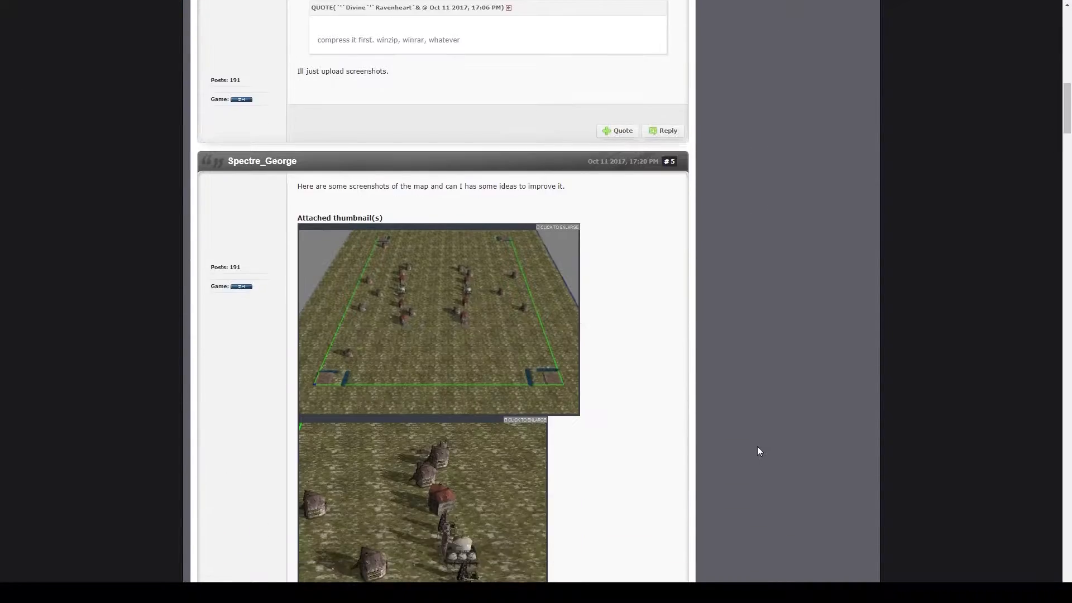
{"action": "scroll", "coordinate": [745, 449], "scroll_direction": "down", "scroll_amount": 20}
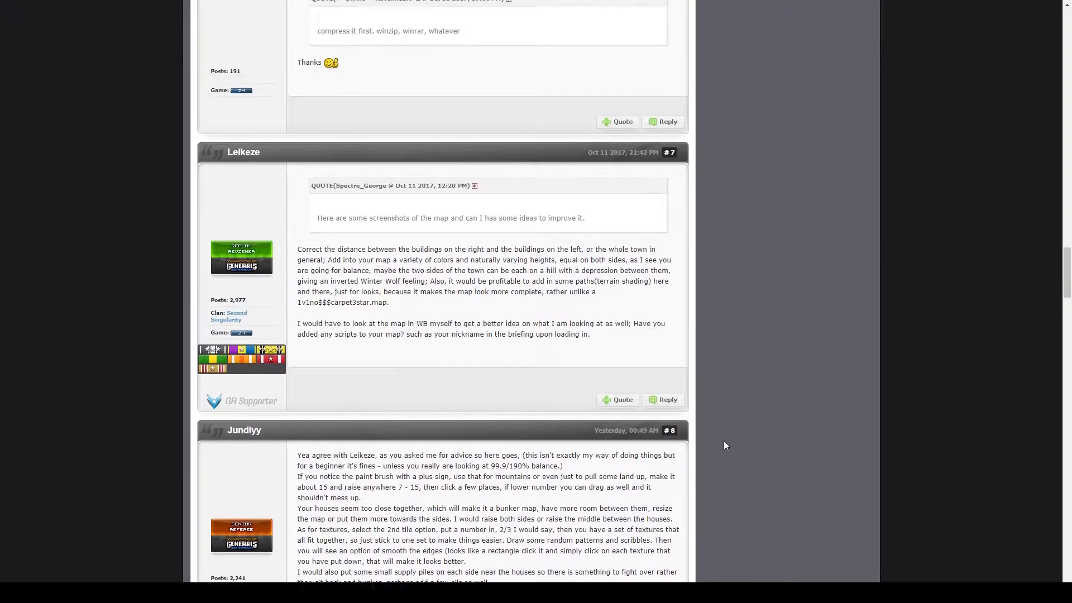
{"action": "scroll", "coordinate": [724, 445], "scroll_direction": "down", "scroll_amount": 3}
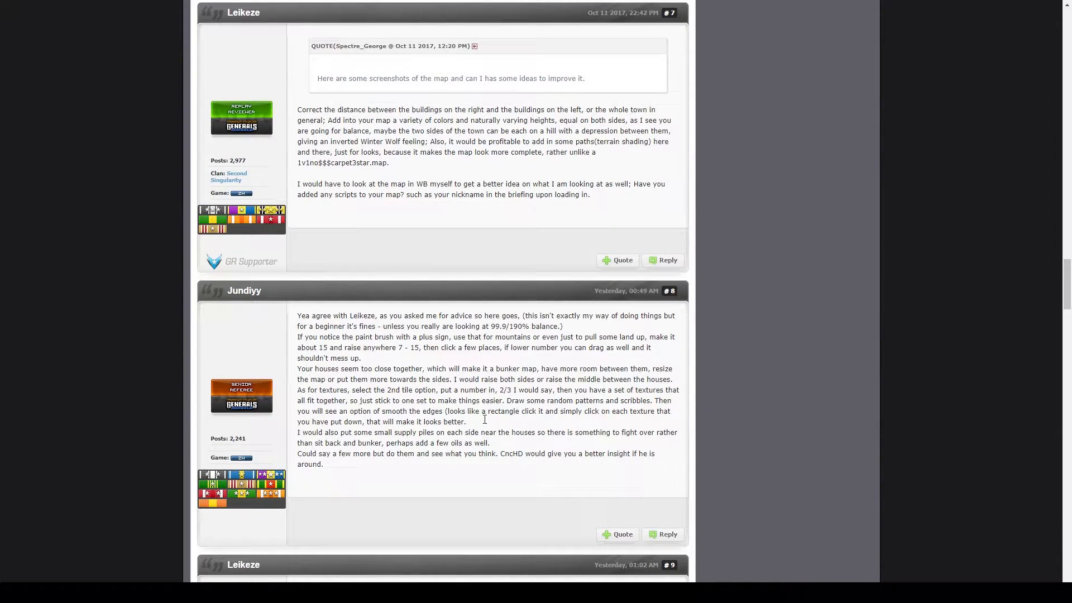
{"action": "scroll", "coordinate": [667, 338], "scroll_direction": "down", "scroll_amount": 13}
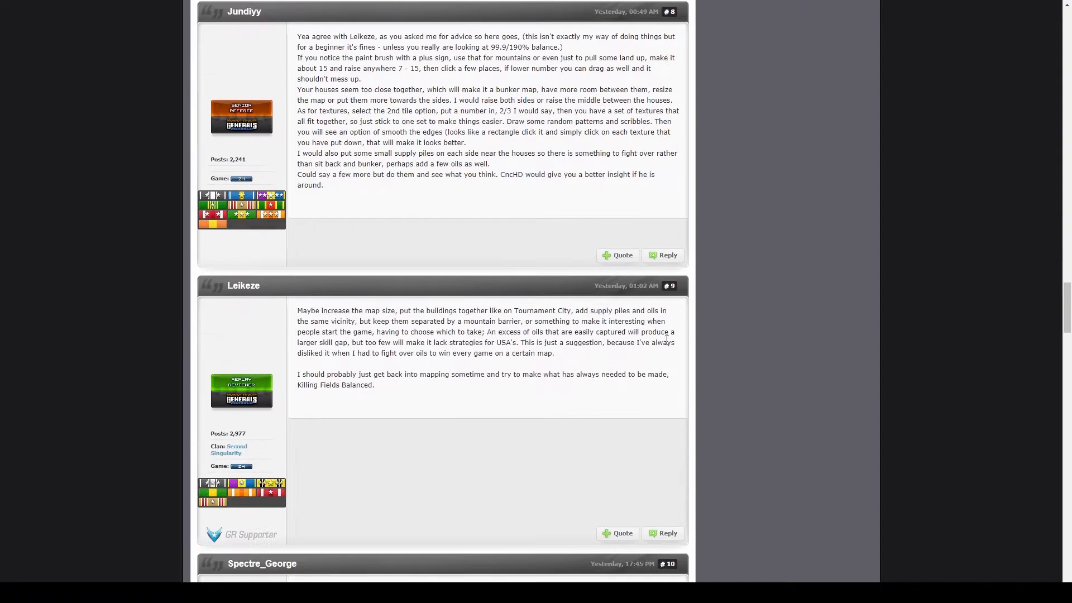
{"action": "scroll", "coordinate": [666, 343], "scroll_direction": "down", "scroll_amount": 1}
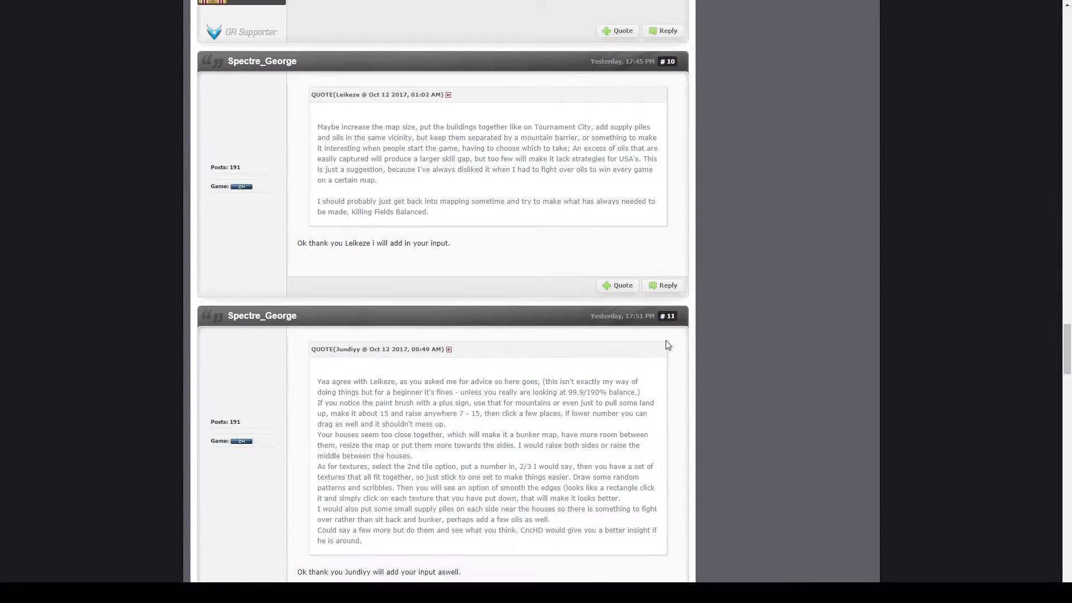
{"action": "scroll", "coordinate": [797, 335], "scroll_direction": "up", "scroll_amount": 20}
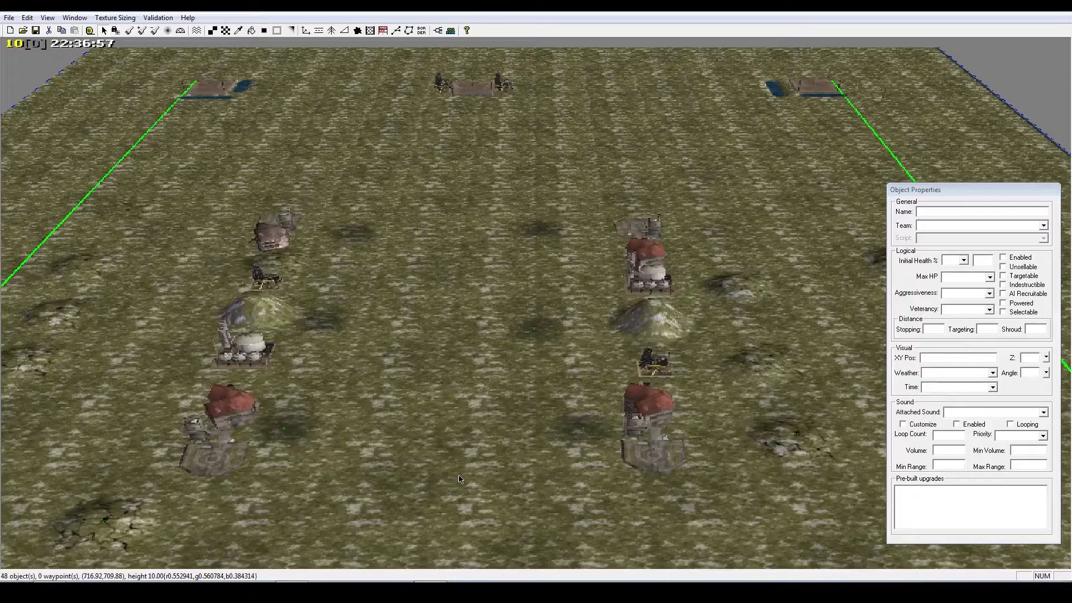
Switch to World Builder and inspect the supply docks and the objects around them along the map's near edge
{"action": "mouse_move", "coordinate": [617, 248]}
{"action": "right_mouse_down"}
{"action": "mouse_move", "coordinate": [664, 221]}
{"action": "mouse_move", "coordinate": [607, 258]}
{"action": "right_mouse_up"}
{"action": "mouse_move", "coordinate": [680, 349]}
{"action": "right_mouse_down"}
{"action": "mouse_move", "coordinate": [771, 304]}
{"action": "mouse_move", "coordinate": [689, 335]}
{"action": "right_mouse_up"}
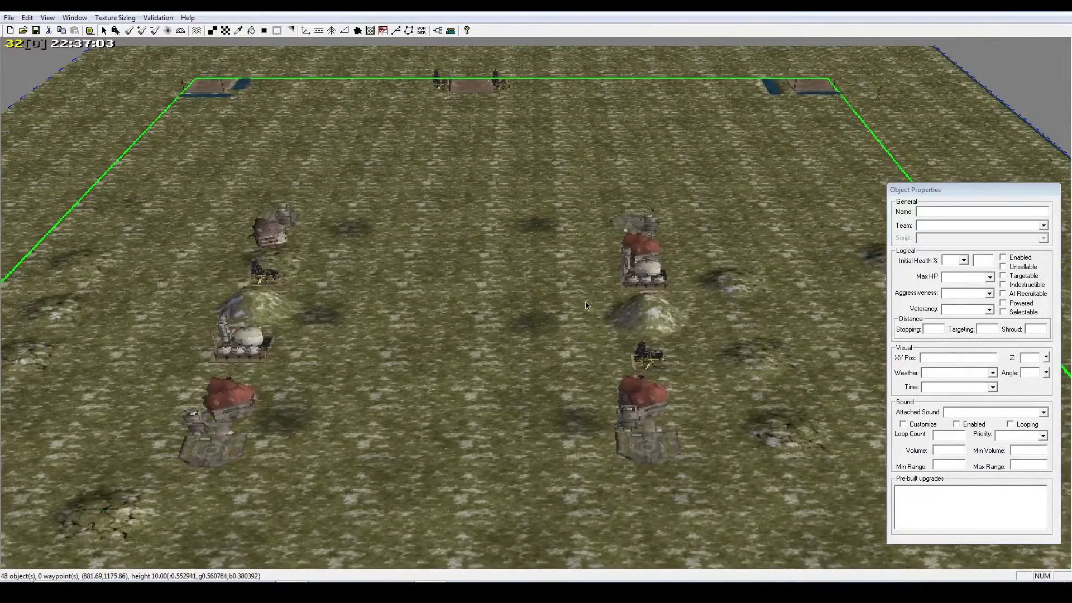
{"action": "right_click_drag", "start_coordinate": [526, 244], "coordinate": [551, 116]}
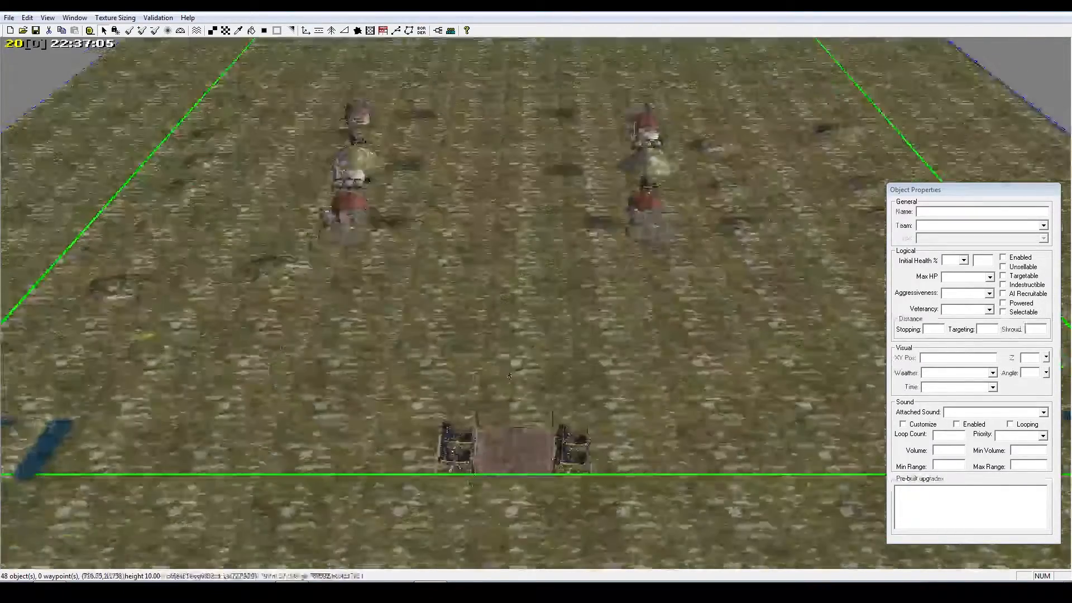
{"action": "right_click_drag", "start_coordinate": [335, 290], "coordinate": [664, 240]}
{"action": "scroll", "coordinate": [354, 378], "scroll_direction": "up", "scroll_amount": 3}
{"action": "scroll", "coordinate": [355, 378], "scroll_direction": "up", "scroll_amount": 2}
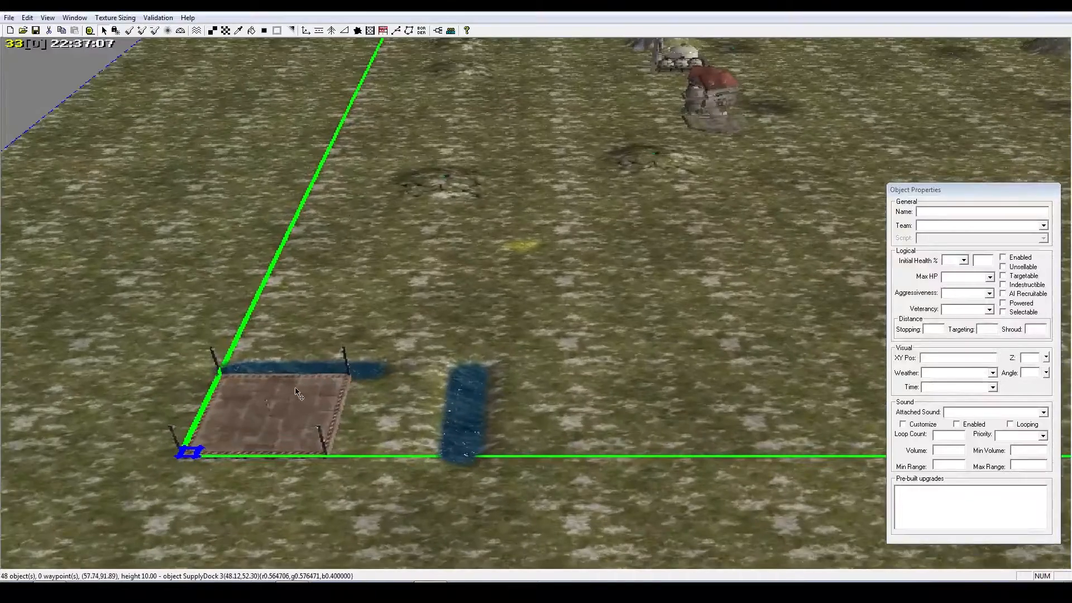
{"action": "right_click_drag", "start_coordinate": [781, 313], "coordinate": [358, 321]}
{"action": "right_click_drag", "start_coordinate": [837, 368], "coordinate": [508, 362]}
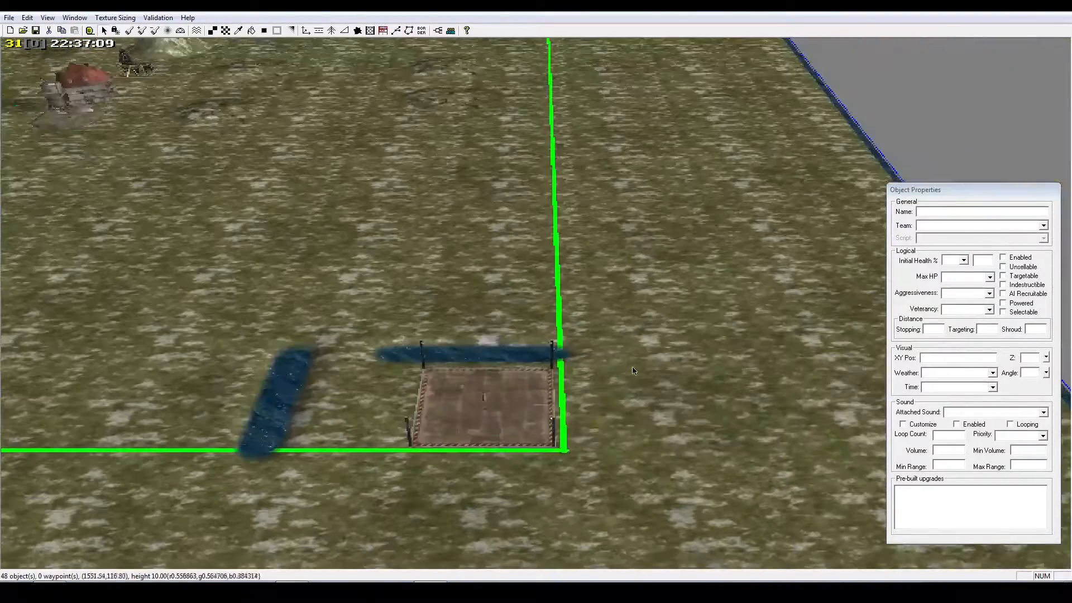
{"action": "right_click_drag", "start_coordinate": [620, 371], "coordinate": [837, 349]}
{"action": "right_click_drag", "start_coordinate": [67, 357], "coordinate": [222, 337]}
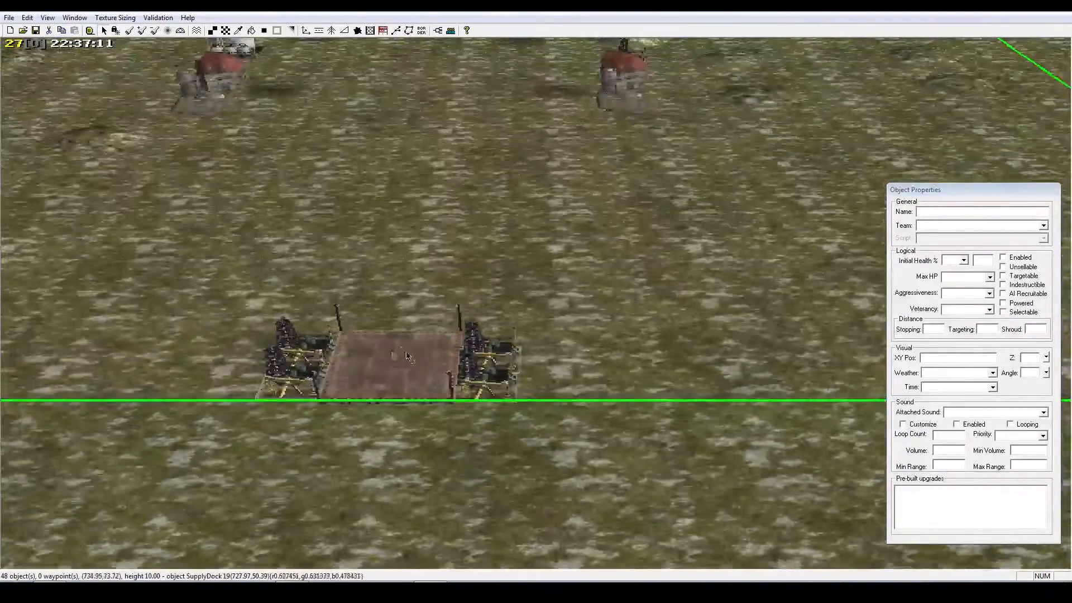
Examine the two central building columns and the spacing between them and the near border supply docks
{"action": "right_click_drag", "start_coordinate": [480, 145], "coordinate": [497, 402]}
{"action": "right_click_drag", "start_coordinate": [542, 78], "coordinate": [570, 522]}
{"action": "right_click_drag", "start_coordinate": [575, 195], "coordinate": [45, 362]}
{"action": "right_click_drag", "start_coordinate": [258, 375], "coordinate": [610, 381]}
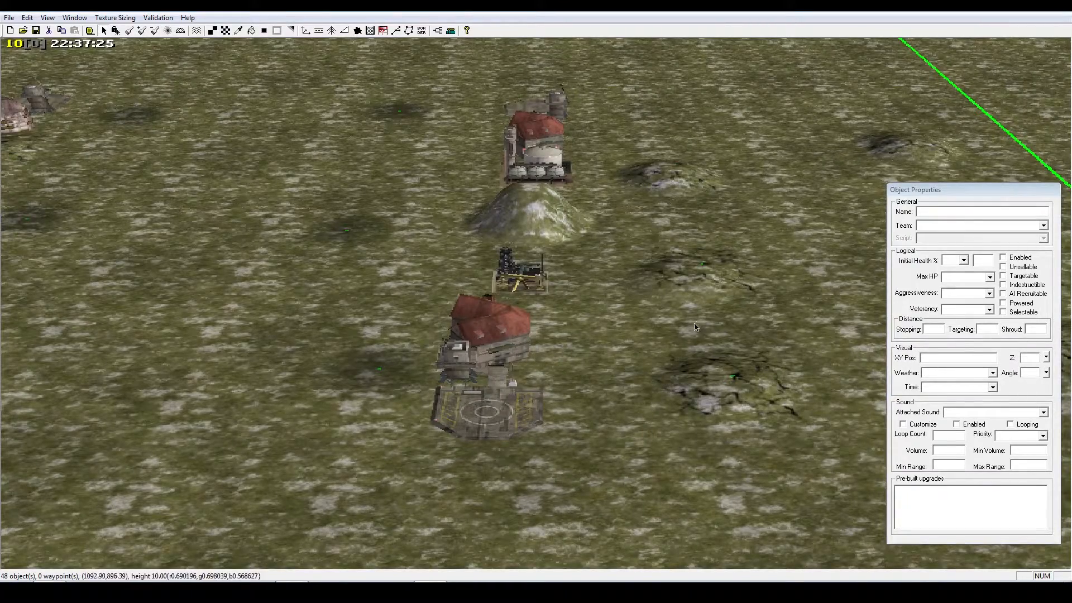
{"action": "right_click_drag", "start_coordinate": [743, 405], "coordinate": [873, 419]}
{"action": "right_click_drag", "start_coordinate": [660, 373], "coordinate": [502, 372]}
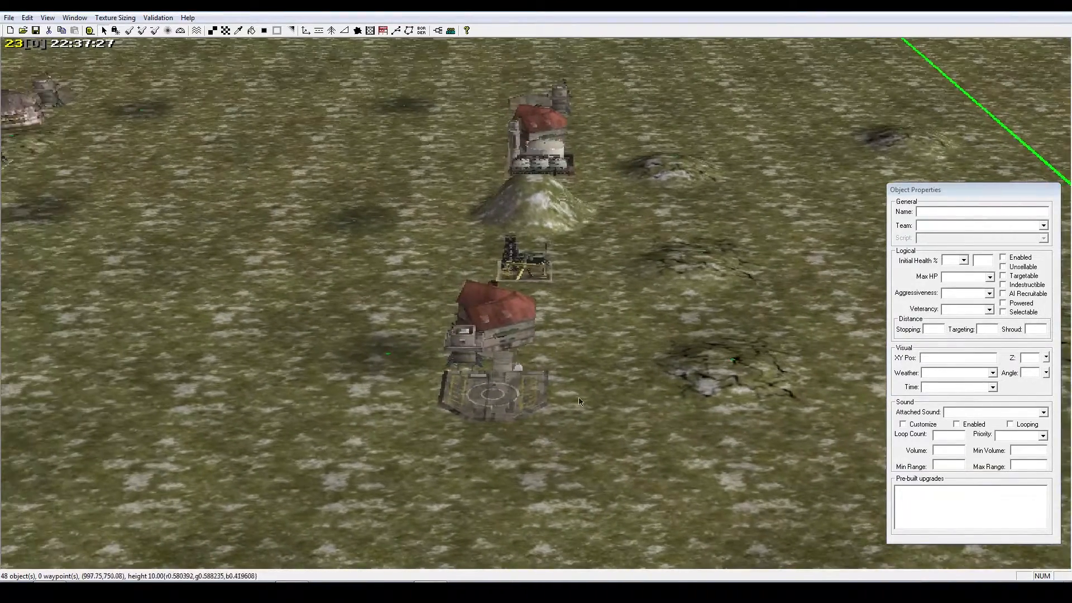
{"action": "right_click_drag", "start_coordinate": [585, 399], "coordinate": [503, 541]}
{"action": "left_click", "coordinate": [536, 402]}
{"action": "right_click", "coordinate": [545, 402]}
{"action": "scroll", "coordinate": [618, 257], "scroll_direction": "down", "scroll_amount": 5}
{"action": "scroll", "coordinate": [618, 257], "scroll_direction": "down", "scroll_amount": 4}
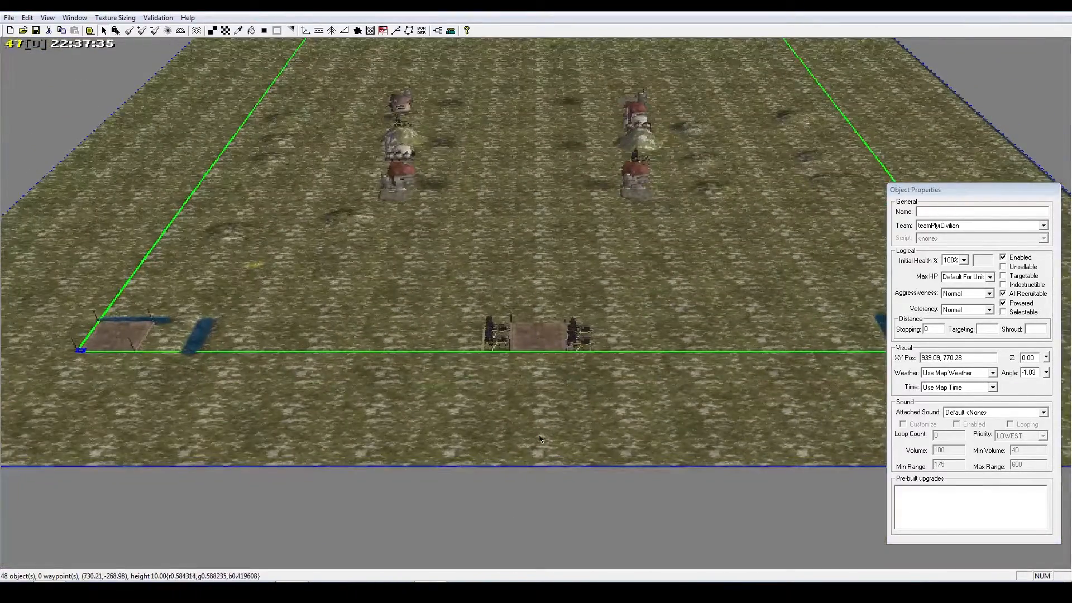
{"action": "right_click_drag", "start_coordinate": [539, 439], "coordinate": [482, 366]}
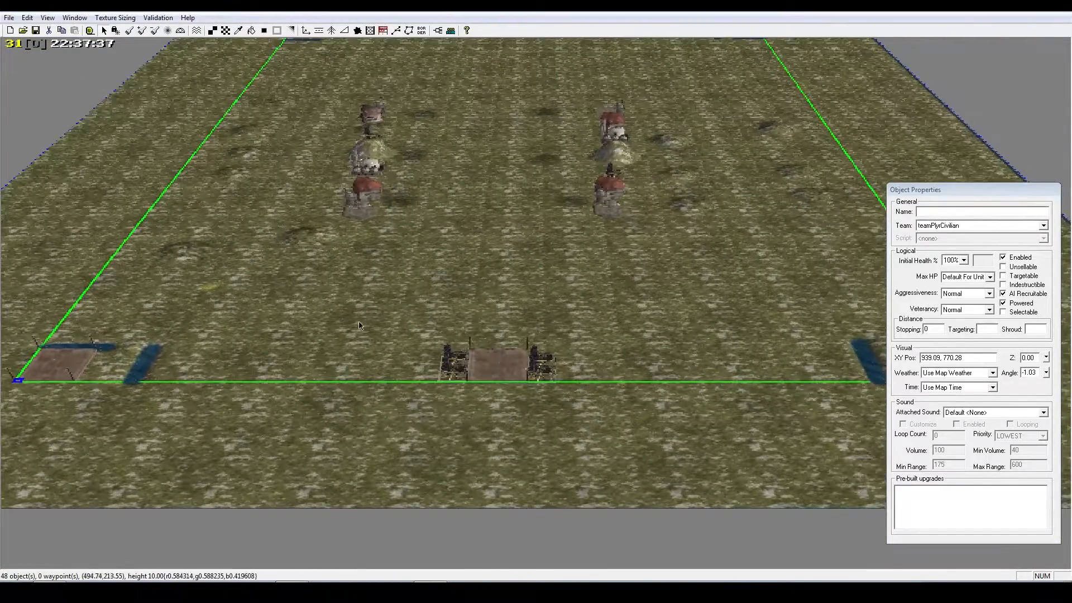
{"action": "right_click_drag", "start_coordinate": [645, 413], "coordinate": [659, 332]}
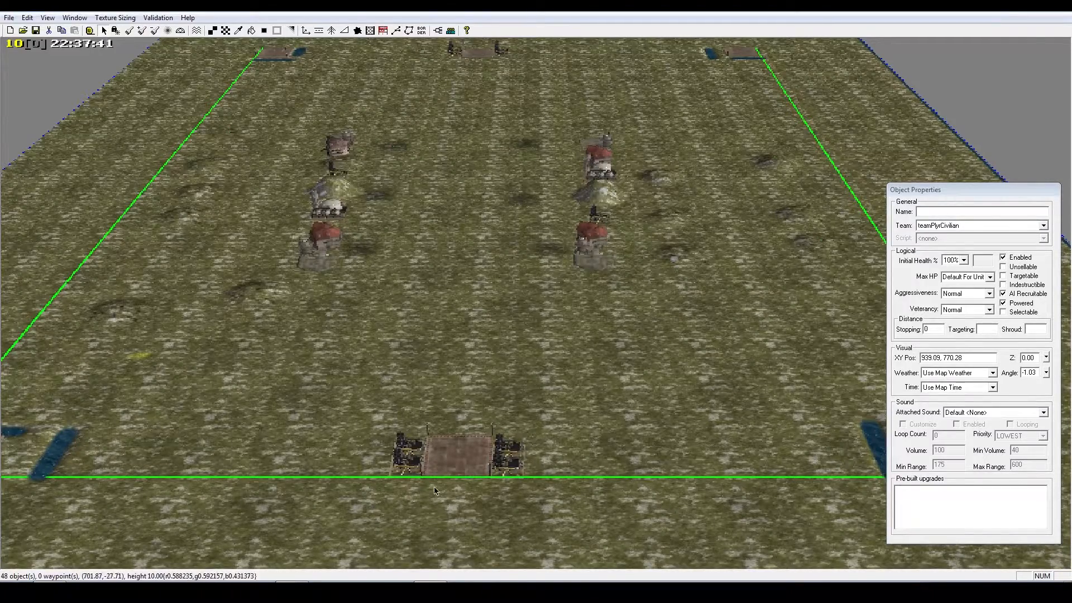
Start object placement near the corner supply dock and collapse the Civilian category in the object list
{"action": "right_click_drag", "start_coordinate": [568, 481], "coordinate": [408, 475]}
{"action": "scroll", "coordinate": [362, 413], "scroll_direction": "up", "scroll_amount": 4}
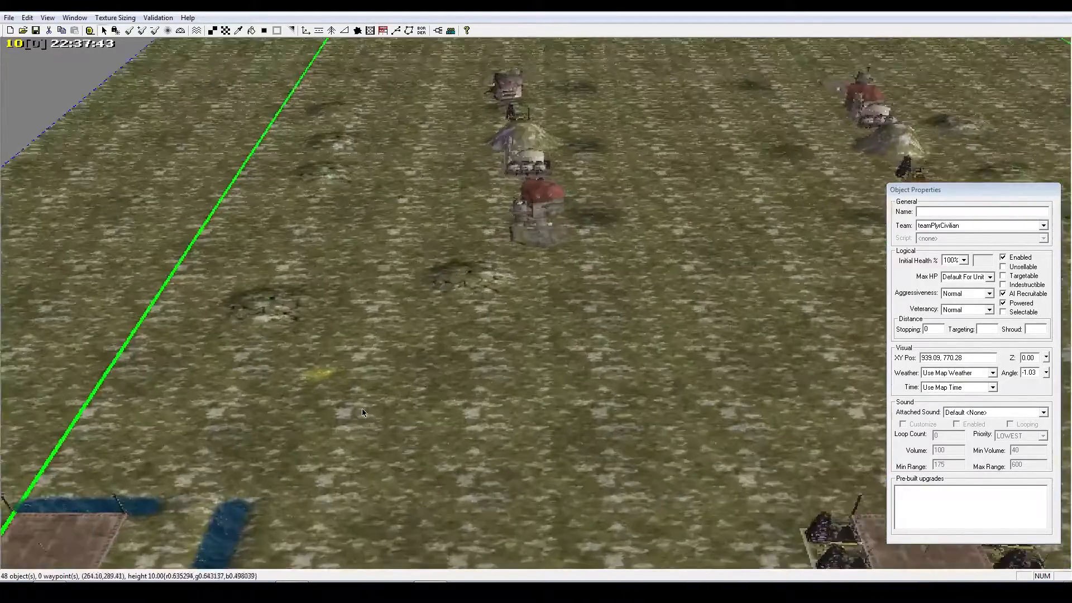
{"action": "scroll", "coordinate": [362, 413], "scroll_direction": "up", "scroll_amount": 4}
{"action": "right_click_drag", "start_coordinate": [362, 413], "coordinate": [246, 502]}
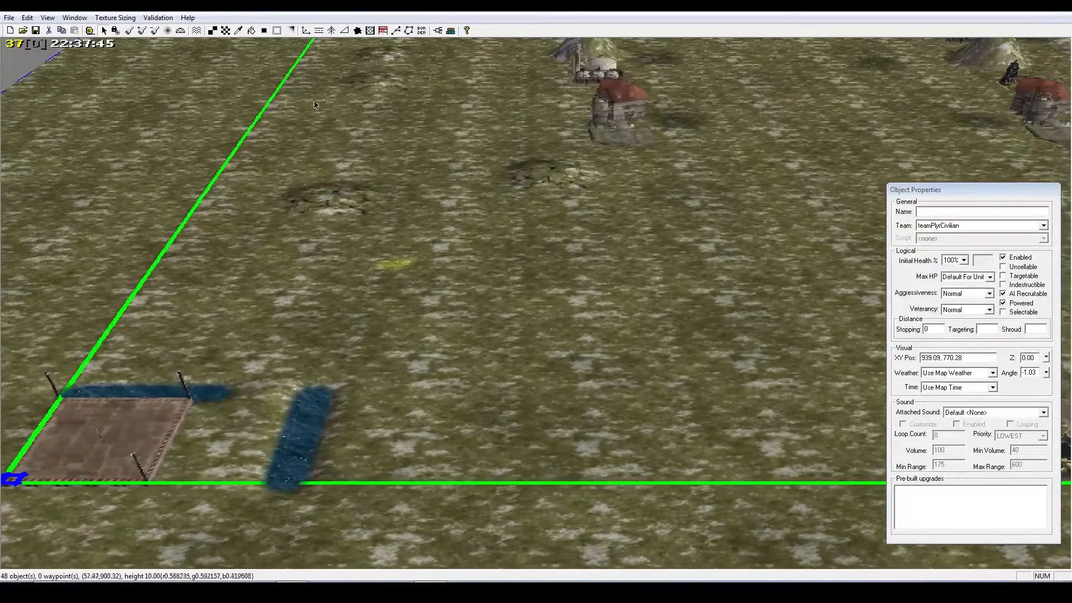
{"action": "left_click", "coordinate": [306, 31]}
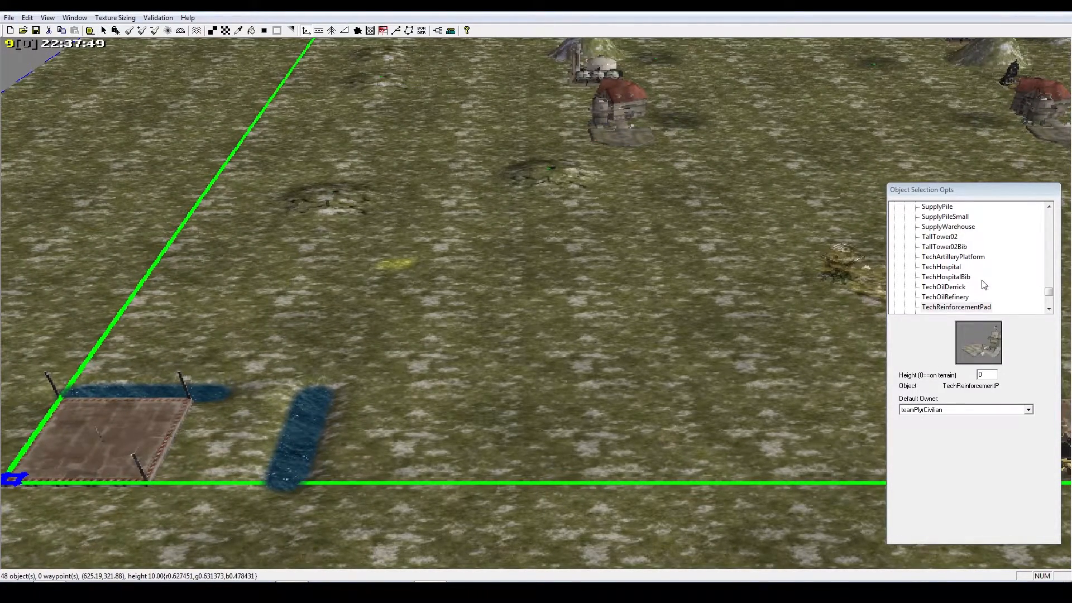
{"action": "left_click", "coordinate": [938, 277]}
{"action": "scroll", "coordinate": [929, 275], "scroll_direction": "up", "scroll_amount": 5}
{"action": "scroll", "coordinate": [929, 274], "scroll_direction": "up", "scroll_amount": 15}
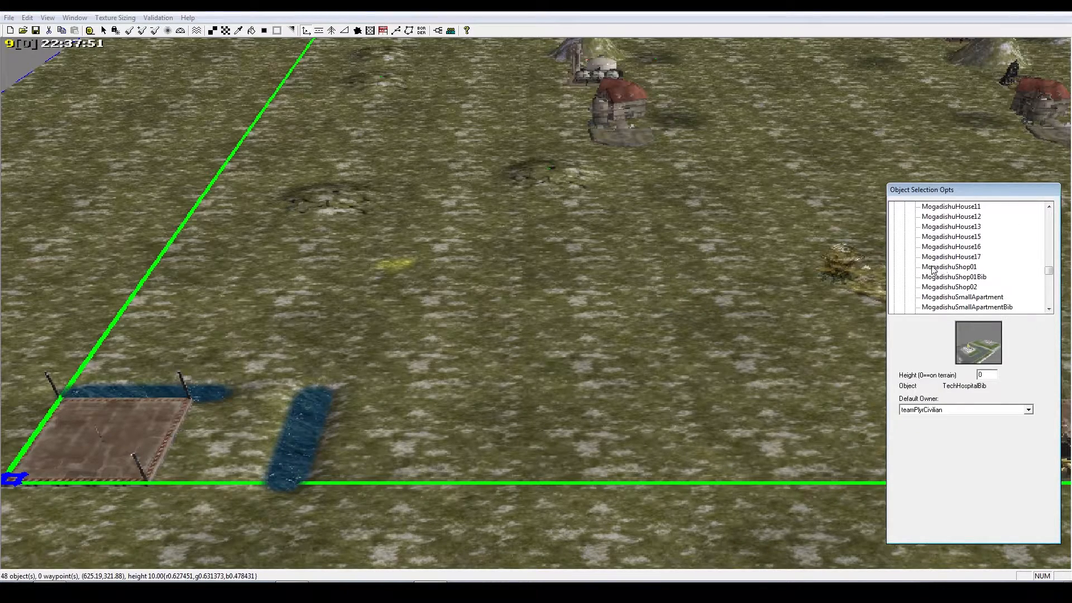
{"action": "scroll", "coordinate": [928, 260], "scroll_direction": "up", "scroll_amount": 15}
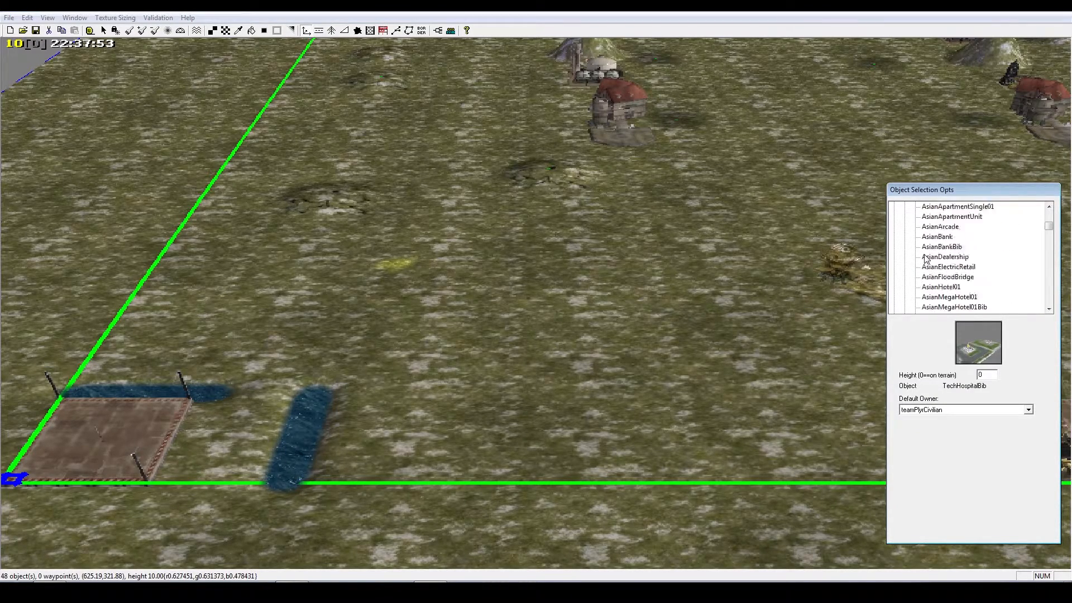
{"action": "double_click", "coordinate": [903, 288]}
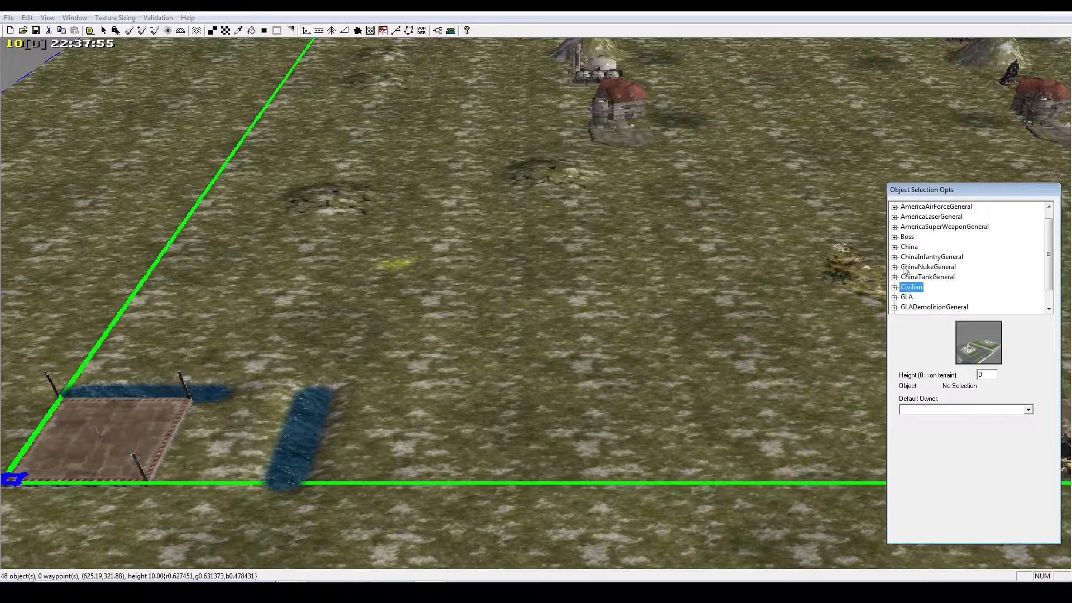
Place a ChinaAirfield structure between the corner supply dock and the middle supply dock on the near edge
{"action": "left_click", "coordinate": [894, 247]}
{"action": "left_click", "coordinate": [905, 277]}
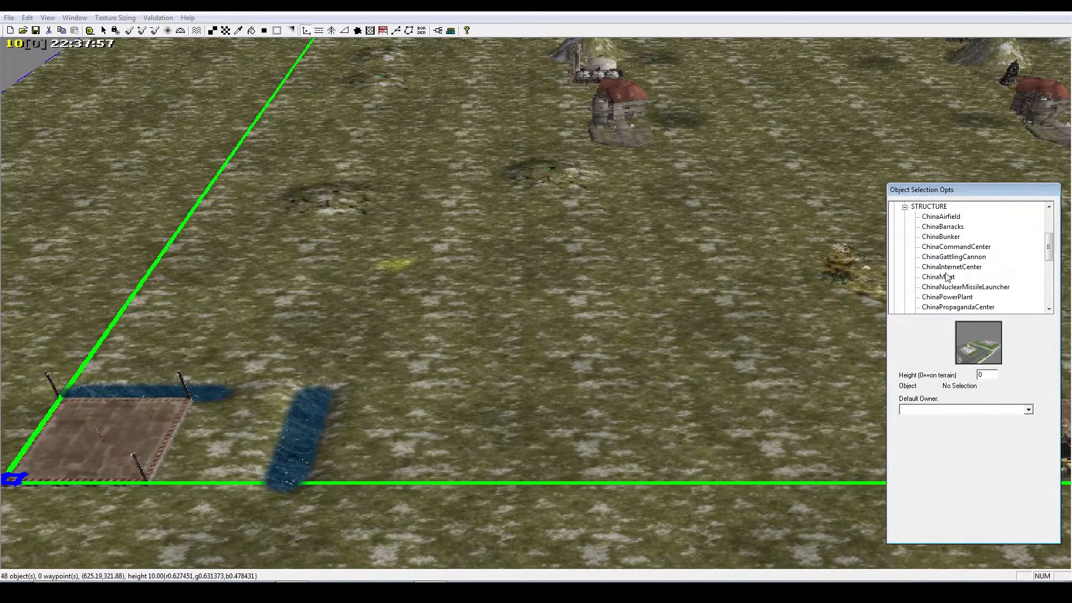
{"action": "scroll", "coordinate": [924, 236], "scroll_direction": "up", "scroll_amount": 2}
{"action": "scroll", "coordinate": [925, 236], "scroll_direction": "up", "scroll_amount": 1}
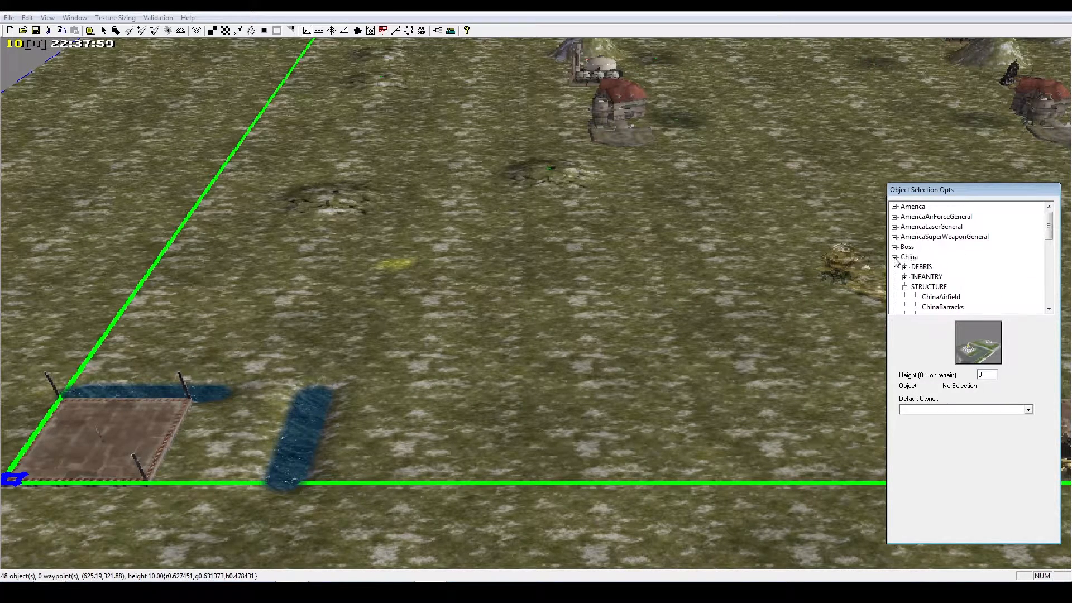
{"action": "scroll", "coordinate": [906, 308], "scroll_direction": "down", "scroll_amount": 2}
{"action": "left_click", "coordinate": [941, 237]}
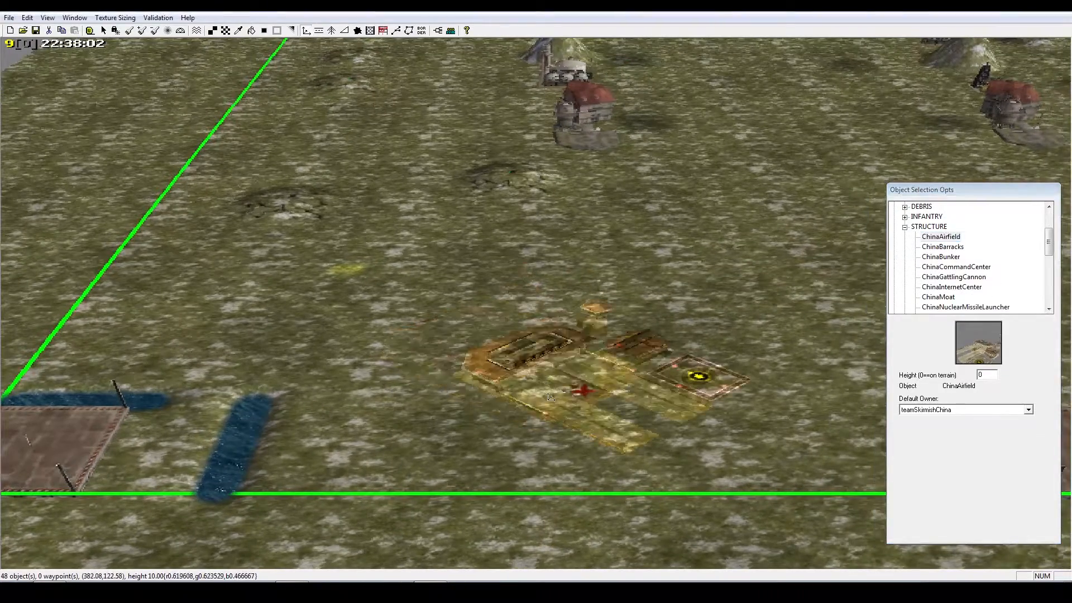
{"action": "left_click", "coordinate": [654, 360]}
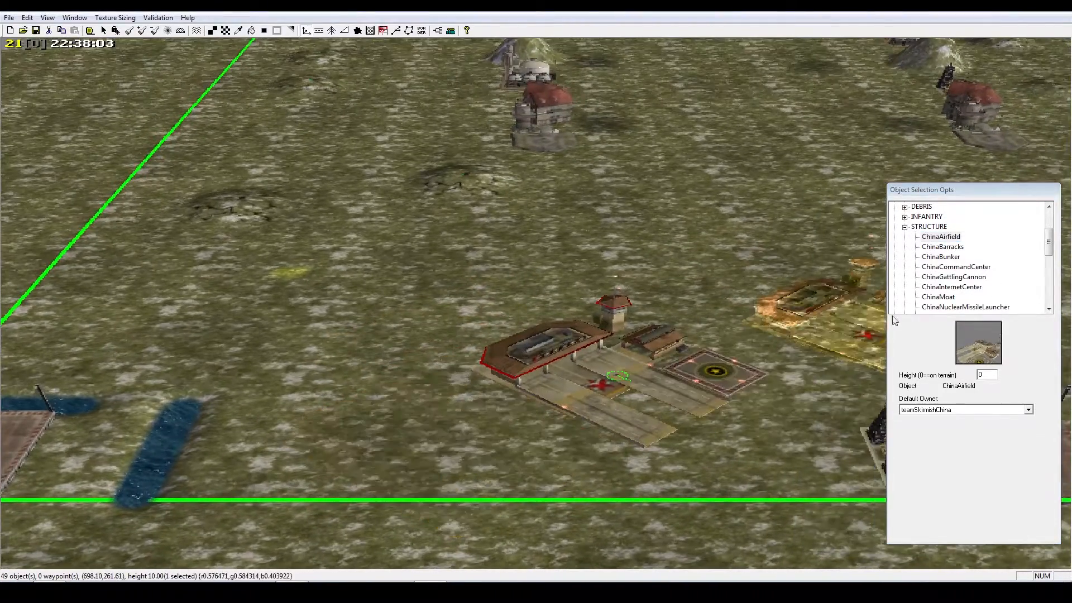
Place five ChinaBunker structures in a loose arc between the airfield and the central buildings
{"action": "left_click", "coordinate": [941, 257]}
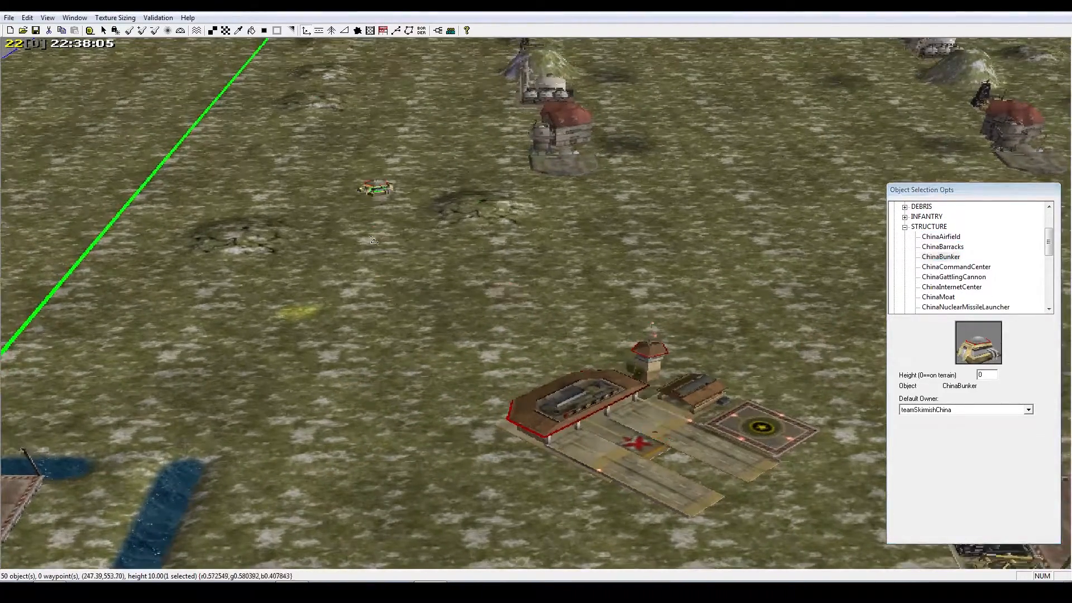
{"action": "left_click", "coordinate": [489, 308]}
{"action": "left_click", "coordinate": [514, 283]}
{"action": "left_click", "coordinate": [670, 280]}
{"action": "right_click_drag", "start_coordinate": [469, 290], "coordinate": [618, 403]}
{"action": "left_click", "coordinate": [634, 297]}
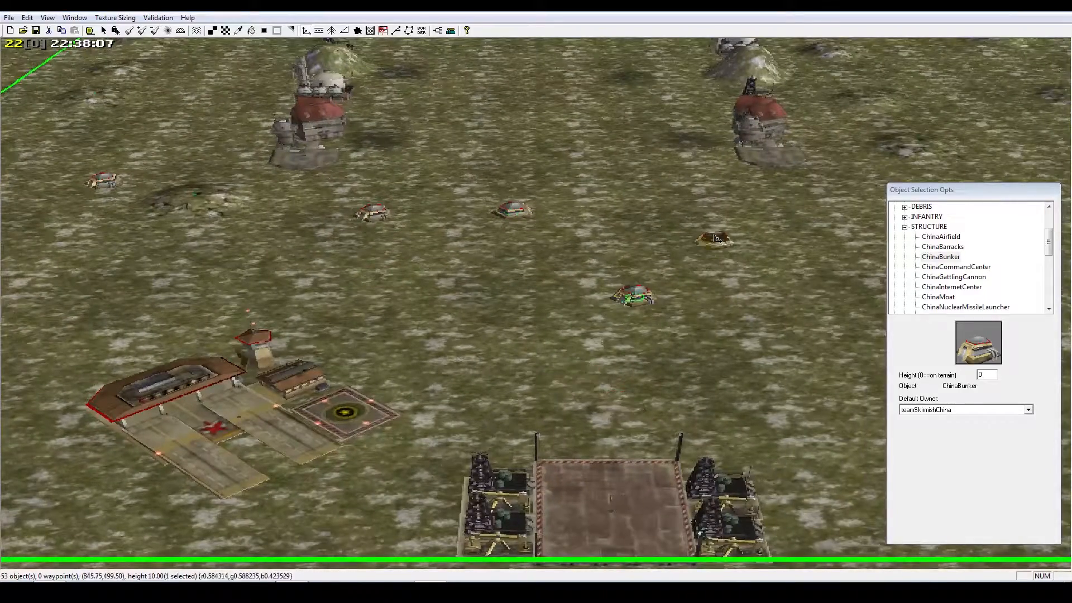
{"action": "left_click", "coordinate": [714, 240]}
Place a ChinaCommandCenter directly behind the airfield, on the side facing the bunkers
{"action": "right_click_drag", "start_coordinate": [592, 329], "coordinate": [304, 320]}
{"action": "left_click", "coordinate": [940, 297]}
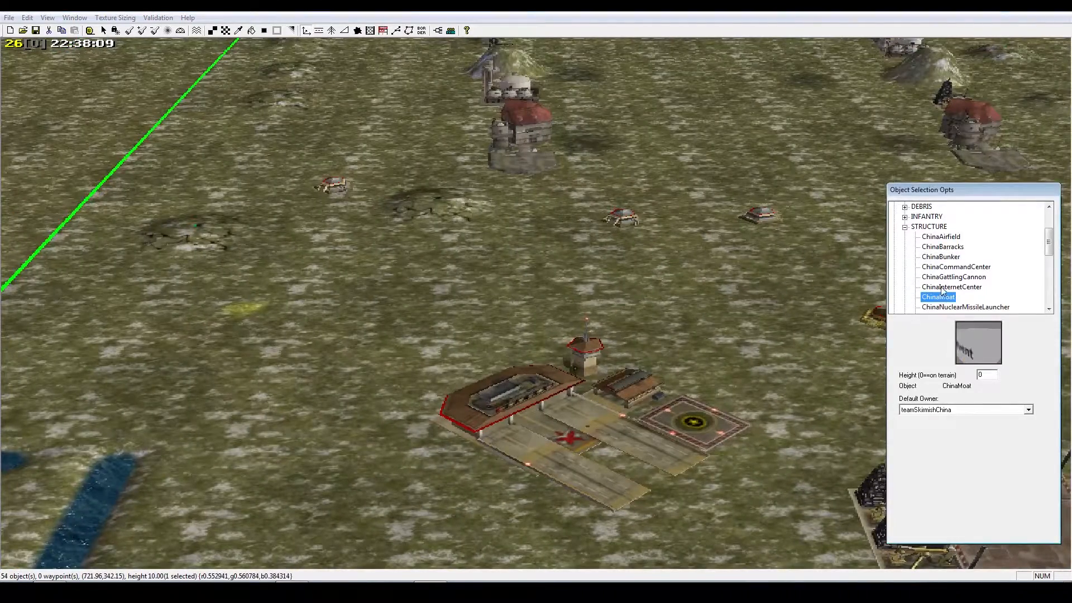
{"action": "left_click", "coordinate": [939, 258]}
{"action": "left_click", "coordinate": [933, 268]}
{"action": "right_click_drag", "start_coordinate": [620, 307], "coordinate": [667, 251]}
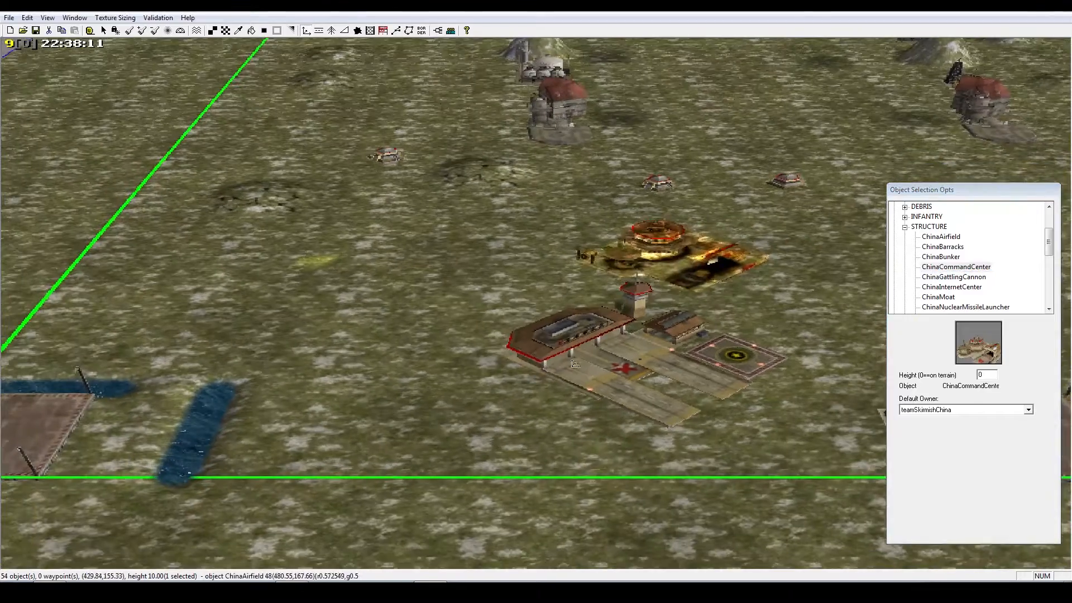
{"action": "left_click", "coordinate": [521, 268]}
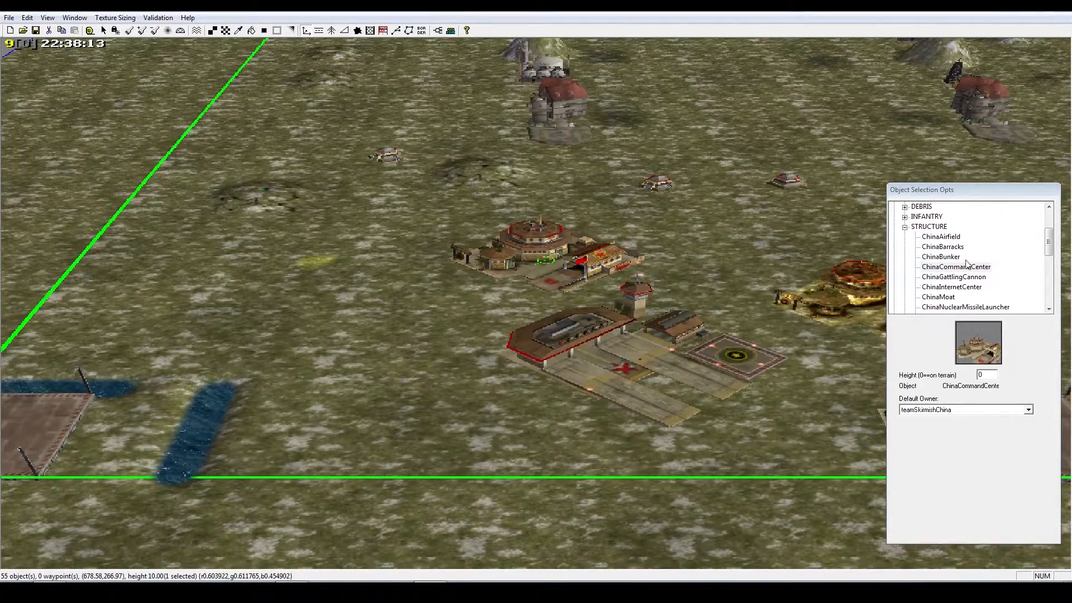
Place three ChinaGattlingCannon defences just beyond the bunker line, facing the central buildings
{"action": "left_click", "coordinate": [949, 277]}
{"action": "right_click_drag", "start_coordinate": [504, 306], "coordinate": [450, 485]}
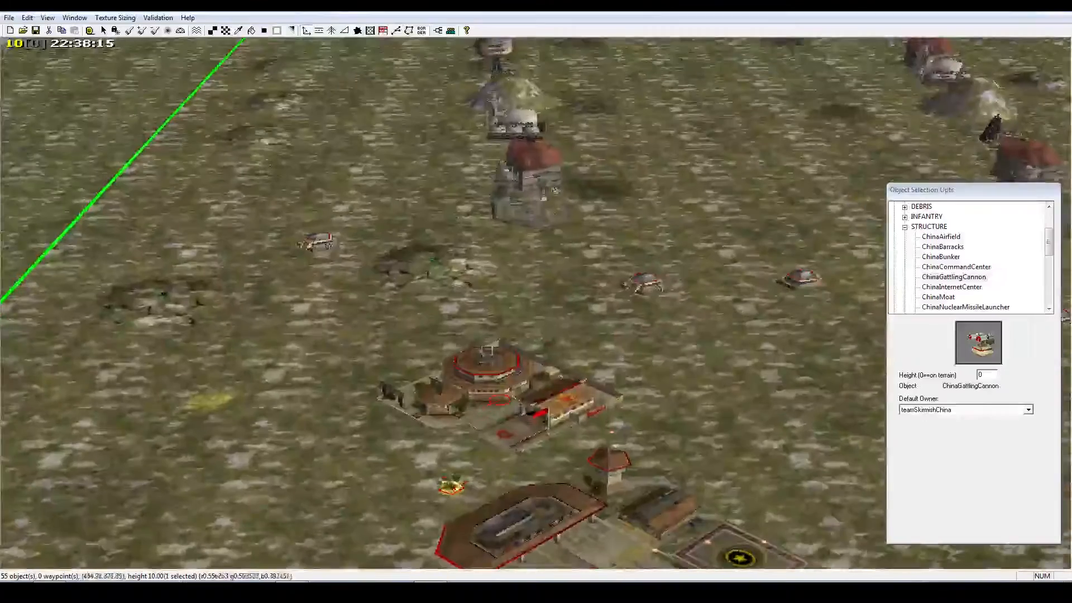
{"action": "left_click", "coordinate": [425, 227]}
{"action": "left_click", "coordinate": [637, 248]}
{"action": "right_click_drag", "start_coordinate": [583, 302], "coordinate": [427, 301]}
{"action": "left_click", "coordinate": [723, 272]}
Place a ChinaNuclearMissileLauncher beside the airfield, on the side toward the middle supply dock
{"action": "right_click_drag", "start_coordinate": [566, 492], "coordinate": [877, 324]}
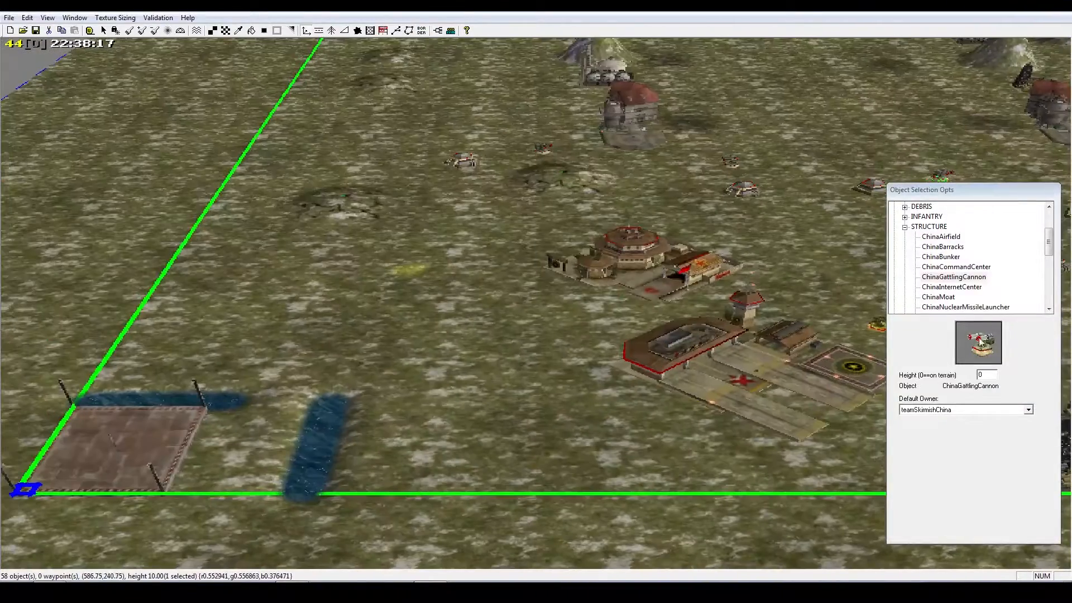
{"action": "left_click", "coordinate": [968, 306]}
{"action": "scroll", "coordinate": [969, 302], "scroll_direction": "down", "scroll_amount": 1}
{"action": "right_click_drag", "start_coordinate": [637, 373], "coordinate": [997, 412]}
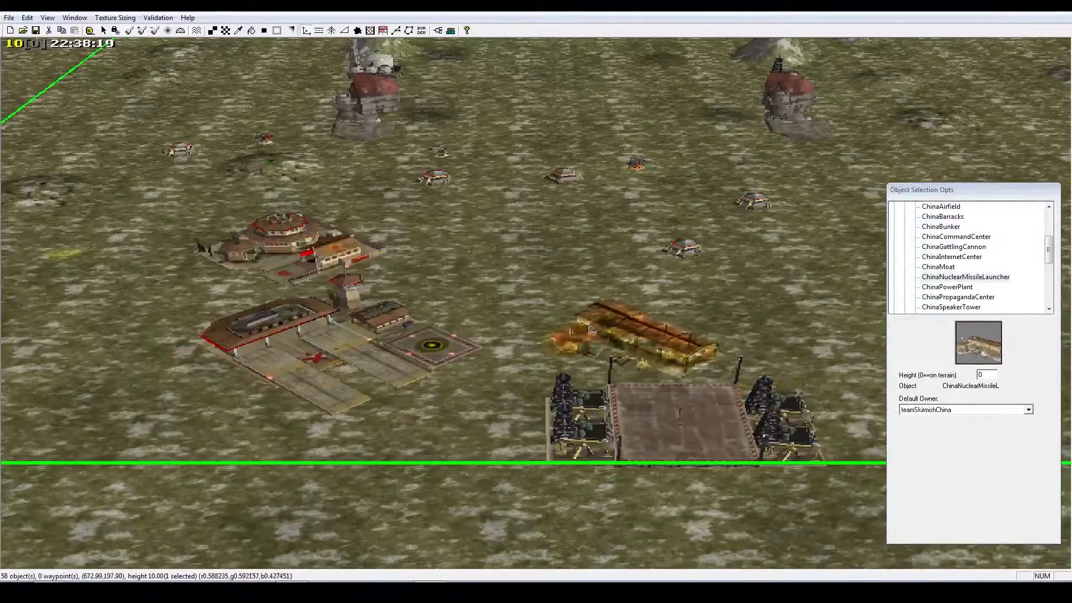
{"action": "left_click", "coordinate": [523, 302]}
{"action": "right_click_drag", "start_coordinate": [522, 307], "coordinate": [134, 337]}
{"action": "right_click_drag", "start_coordinate": [546, 272], "coordinate": [338, 359]}
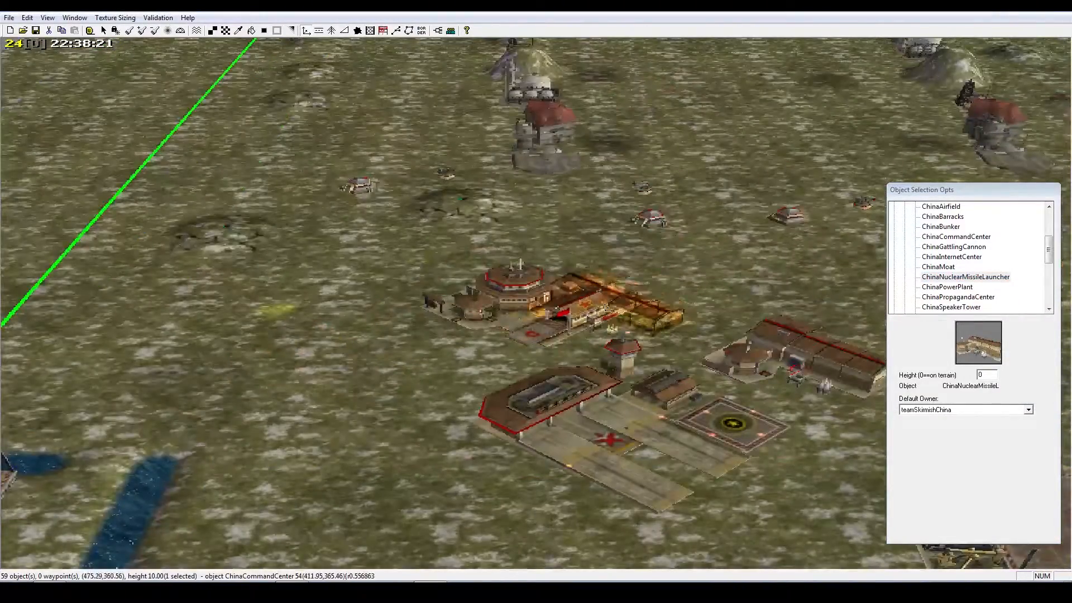
Examine the finished sample China base against the map boundary, supply docks and central buildings from close and distant perspective views
{"action": "right_click_drag", "start_coordinate": [623, 313], "coordinate": [396, 246]}
{"action": "right_click_drag", "start_coordinate": [685, 402], "coordinate": [891, 410]}
{"action": "key", "text": "Escape"}
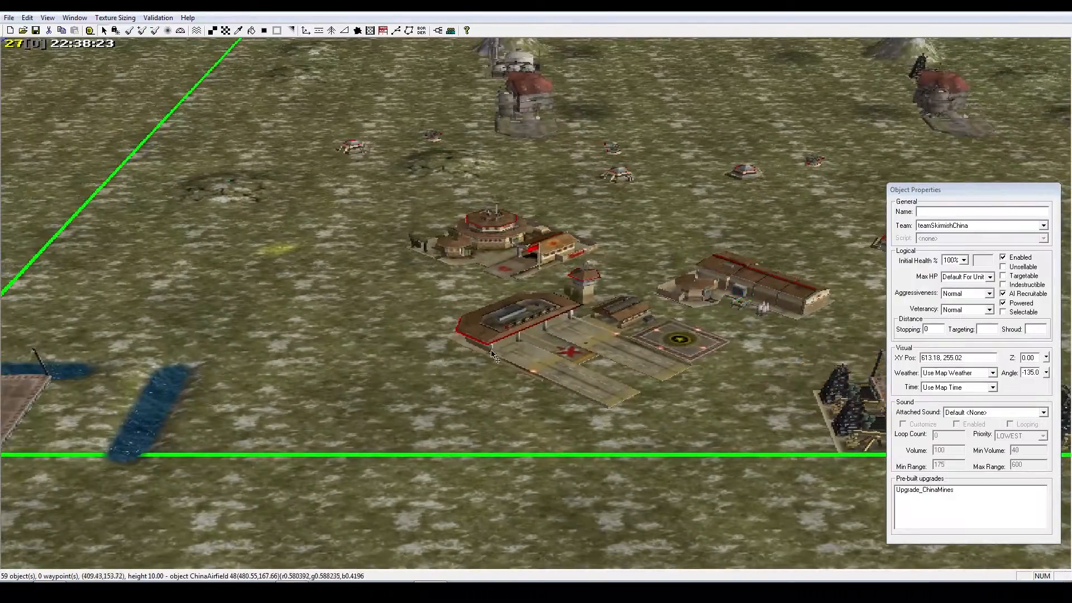
{"action": "right_click_drag", "start_coordinate": [609, 298], "coordinate": [554, 318]}
{"action": "scroll", "coordinate": [554, 319], "scroll_direction": "down", "scroll_amount": 5}
{"action": "scroll", "coordinate": [554, 318], "scroll_direction": "down", "scroll_amount": 4}
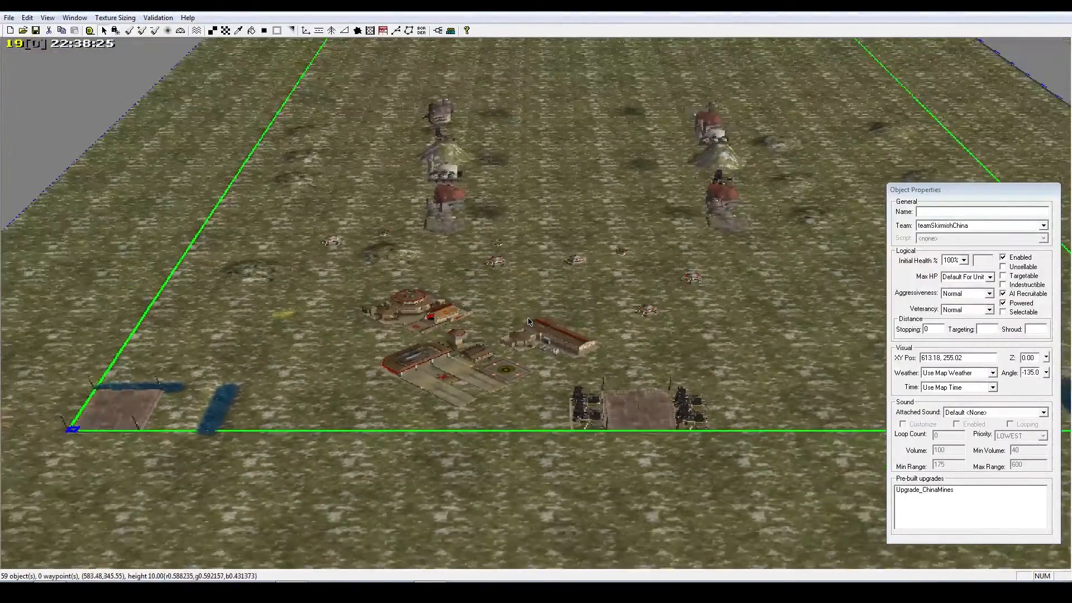
{"action": "scroll", "coordinate": [383, 235], "scroll_direction": "up", "scroll_amount": 3}
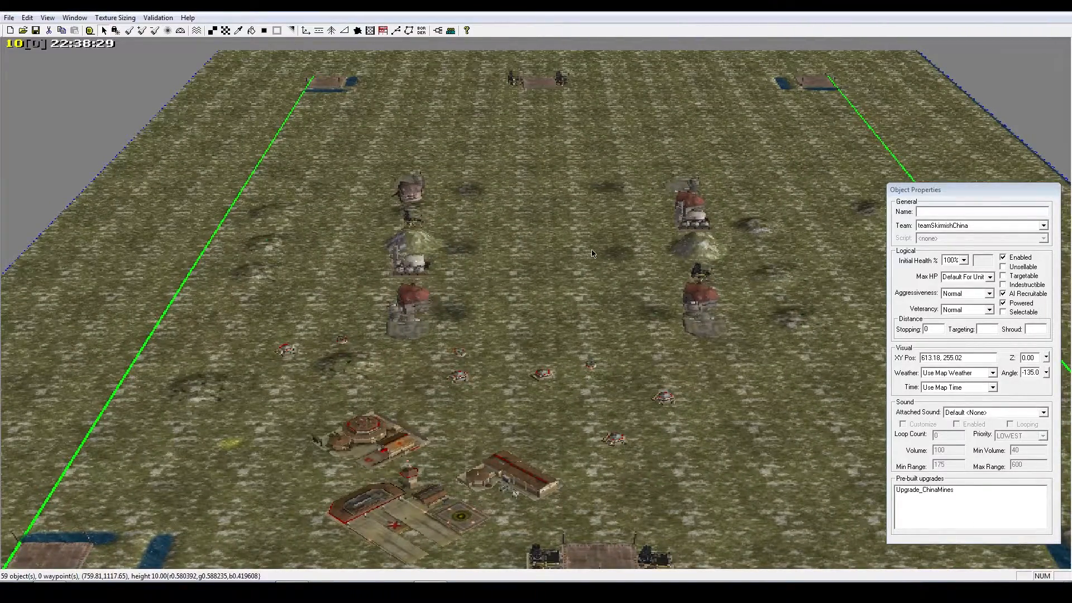
{"action": "scroll", "coordinate": [512, 323], "scroll_direction": "down", "scroll_amount": 2}
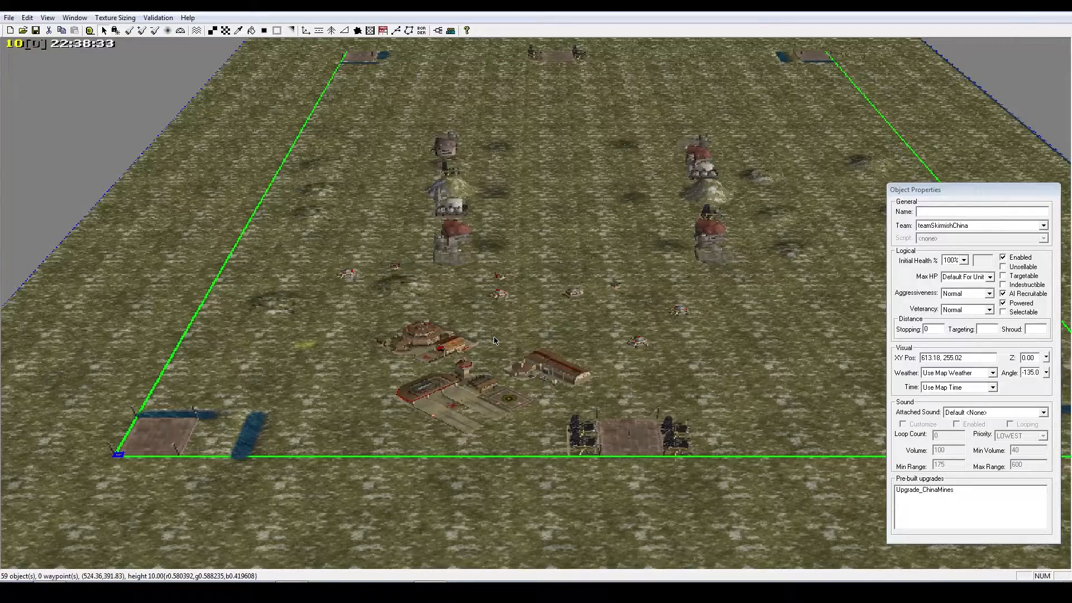
Compare the base's footprint with the arena boundary by alternating between the top-down and perspective views
{"action": "key", "text": "ctrl+t"}
{"action": "right_click_drag", "start_coordinate": [584, 279], "coordinate": [528, 309]}
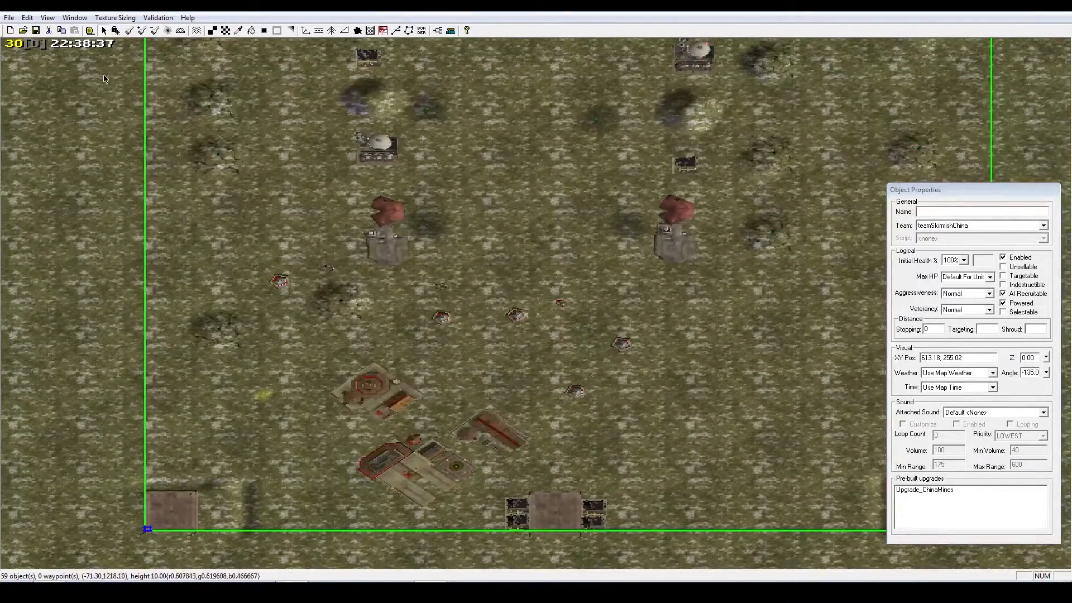
{"action": "left_click", "coordinate": [48, 18]}
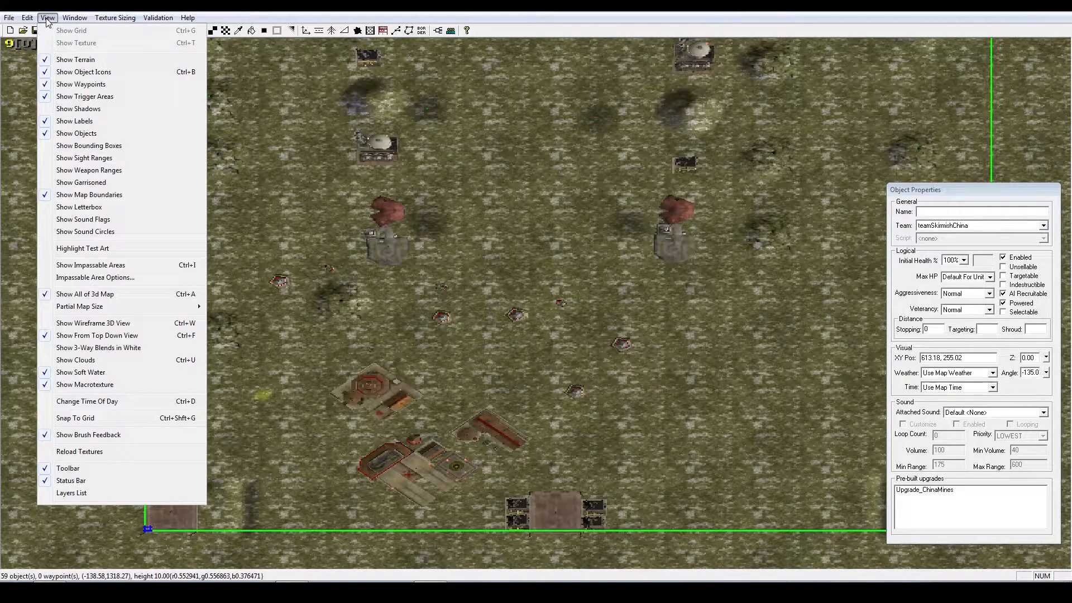
{"action": "left_click", "coordinate": [85, 336]}
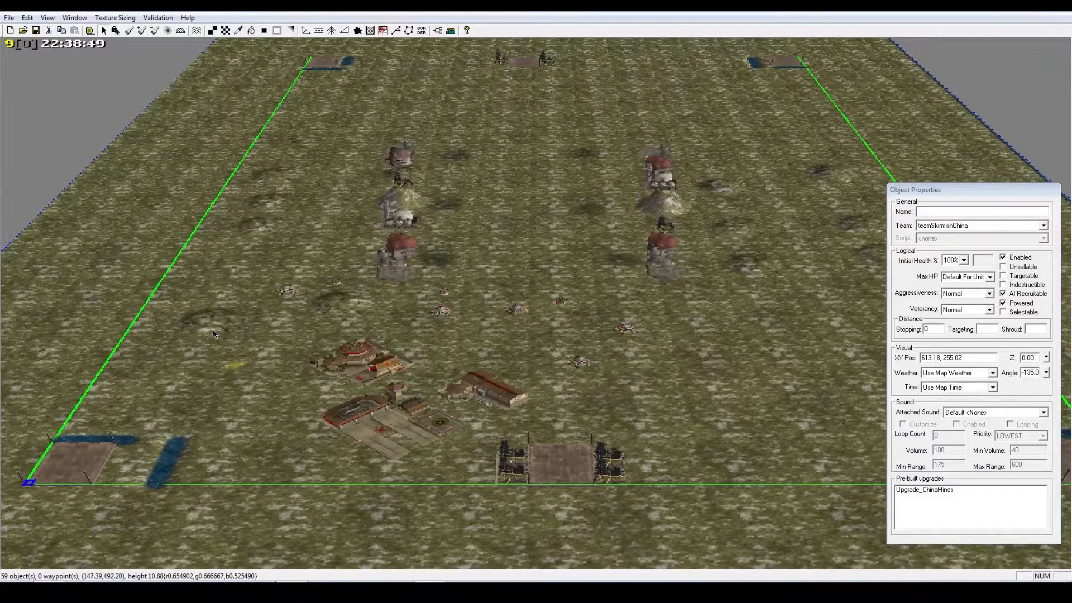
{"action": "key", "text": "ctrl+t"}
{"action": "key", "text": "ctrl+t"}
{"action": "key", "text": "ctrl+t"}
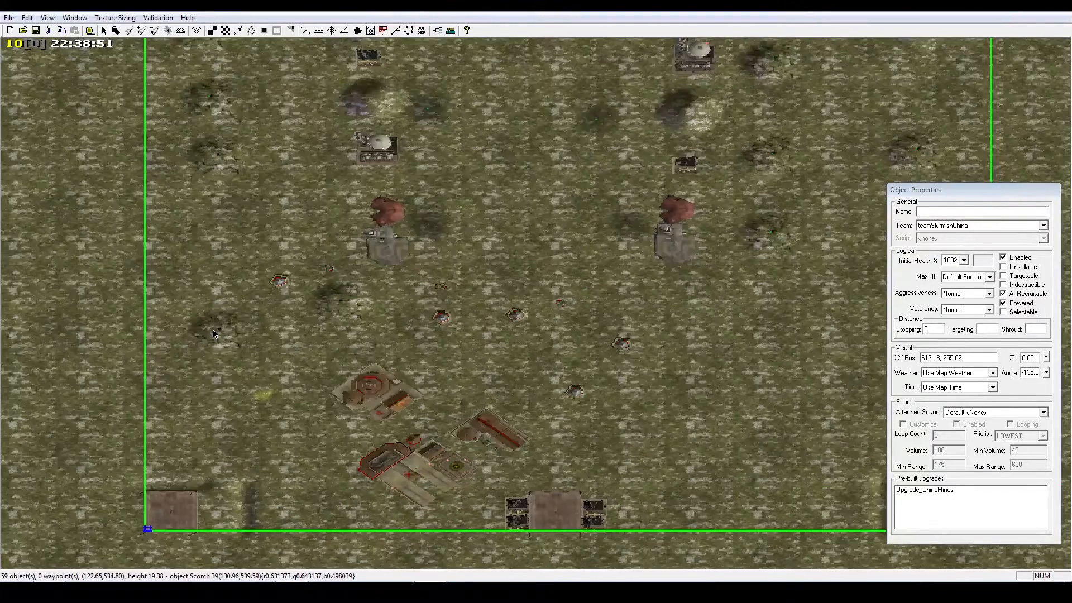
{"action": "key", "text": "ctrl+t"}
{"action": "key", "text": "ctrl+t"}
{"action": "key", "text": "ctrl+t"}
{"action": "key", "text": "ctrl+t"}
{"action": "key", "text": "ctrl+t"}
{"action": "key", "text": "ctrl+t"}
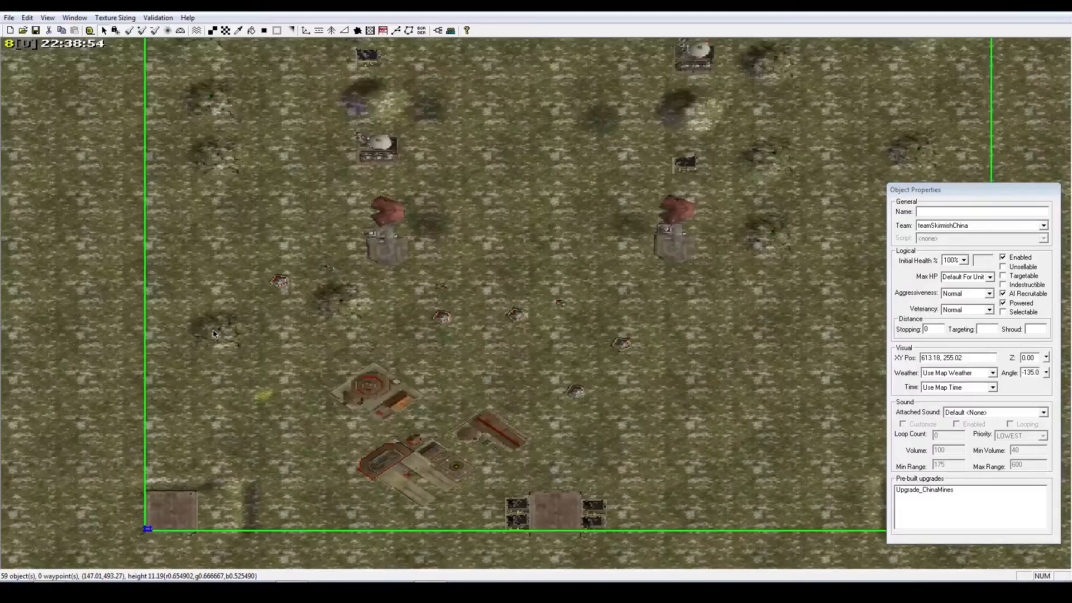
{"action": "key", "text": "ctrl+t"}
Survey the free space around the base and along the near boundary edge to the opposite corner in perspective view
{"action": "right_click_drag", "start_coordinate": [214, 334], "coordinate": [304, 350]}
{"action": "scroll", "coordinate": [520, 325], "scroll_direction": "up", "scroll_amount": 3}
{"action": "scroll", "coordinate": [520, 325], "scroll_direction": "up", "scroll_amount": 3}
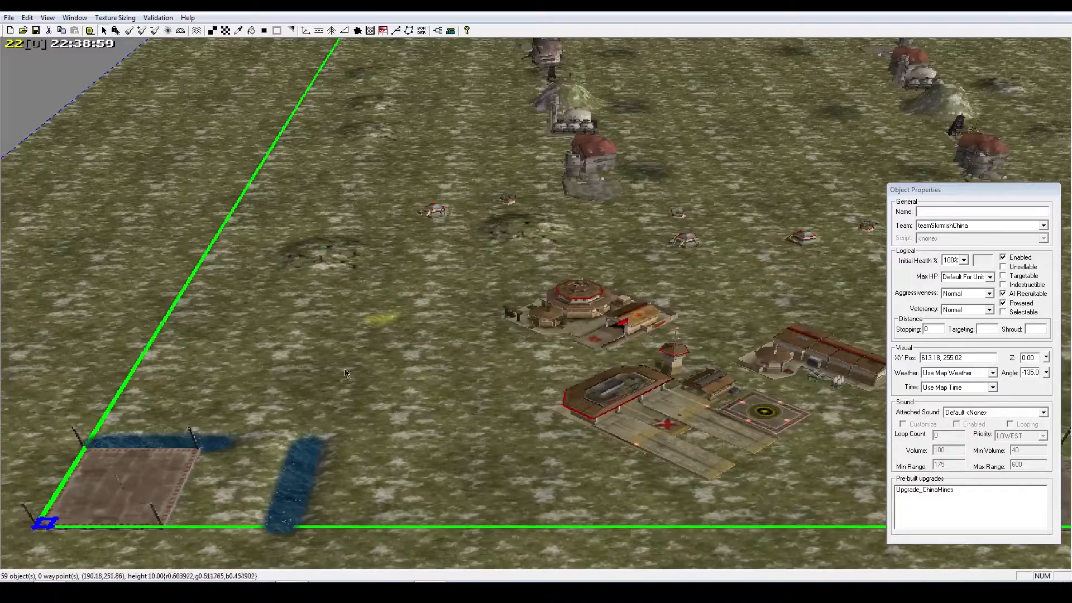
{"action": "right_click_drag", "start_coordinate": [477, 368], "coordinate": [391, 370]}
{"action": "right_click_drag", "start_coordinate": [602, 371], "coordinate": [302, 366]}
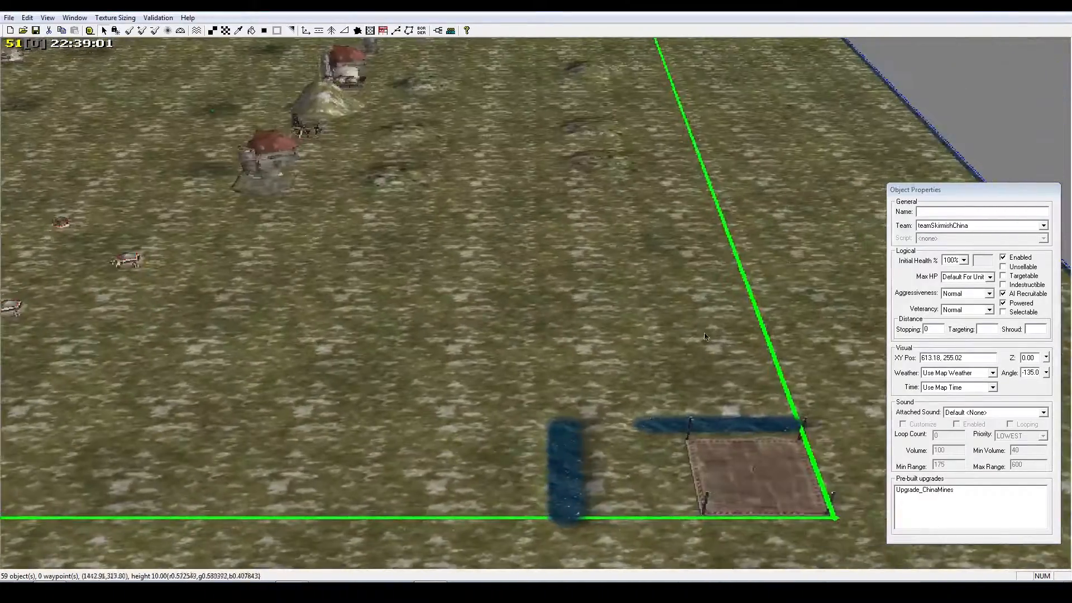
{"action": "scroll", "coordinate": [582, 362], "scroll_direction": "down", "scroll_amount": 4}
{"action": "scroll", "coordinate": [582, 363], "scroll_direction": "down", "scroll_amount": 3}
{"action": "right_click_drag", "start_coordinate": [474, 360], "coordinate": [982, 382]}
{"action": "scroll", "coordinate": [487, 355], "scroll_direction": "up", "scroll_amount": 5}
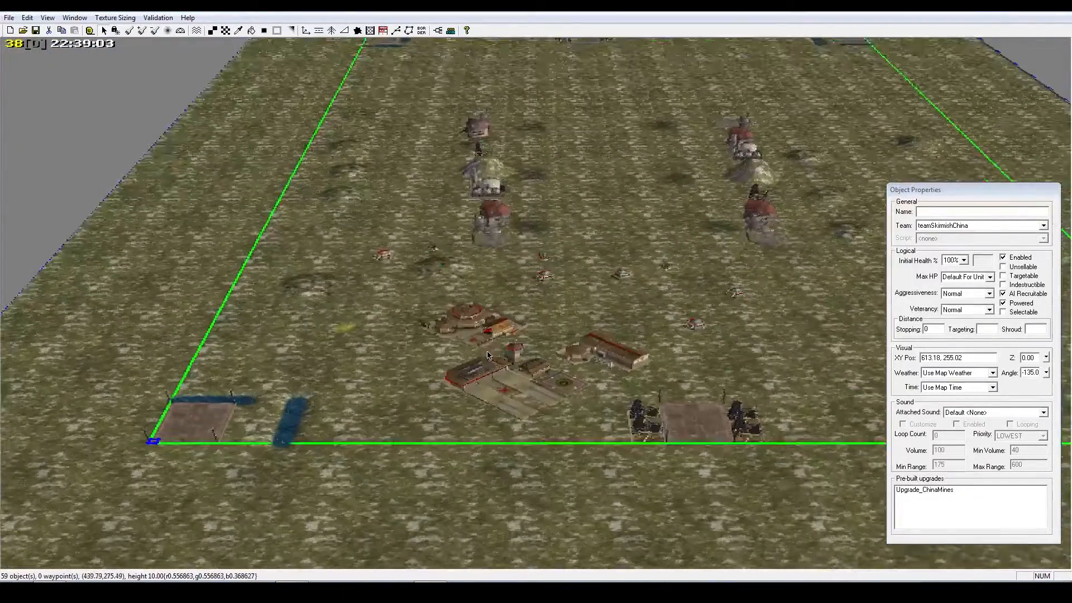
{"action": "scroll", "coordinate": [488, 355], "scroll_direction": "up", "scroll_amount": 4}
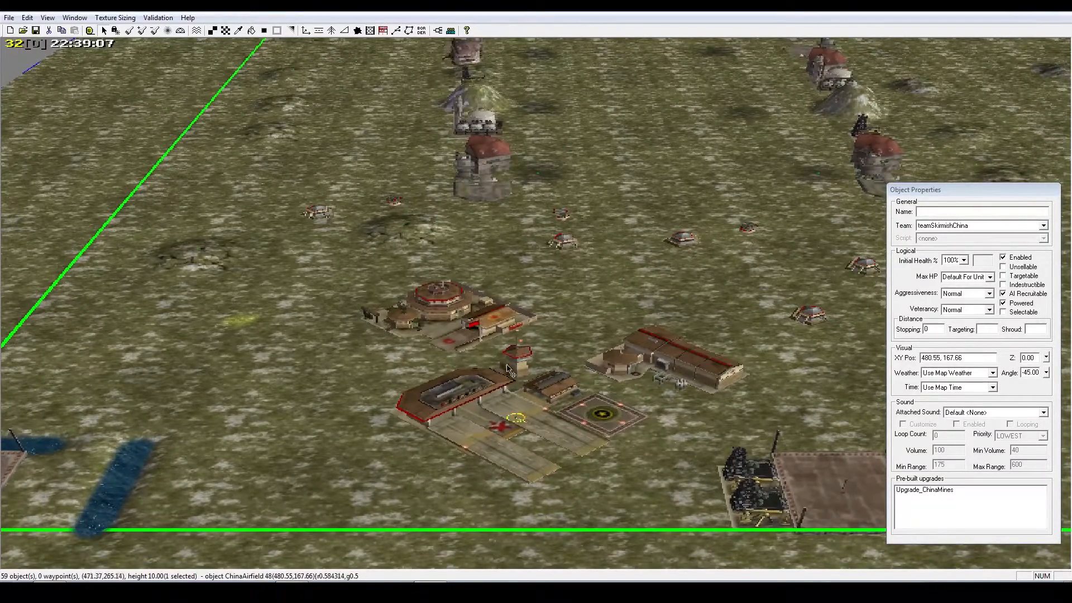
Delete the sample base's ChinaAirfield, ChinaCommandCenter and ChinaNuclearMissileLauncher
{"action": "key", "text": "Delete"}
{"action": "left_click", "coordinate": [481, 325]}
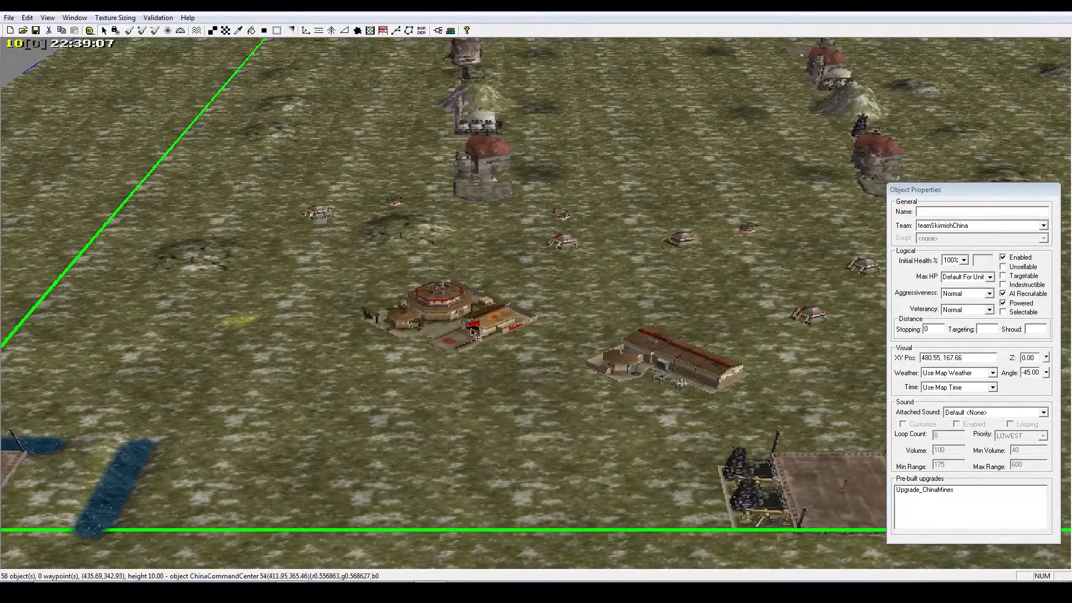
{"action": "key", "text": "Delete"}
{"action": "left_click", "coordinate": [626, 357]}
{"action": "key", "text": "Delete"}
Delete the three ChinaBunkers and two ChinaGattlingCannons in front of the former command center site and nearest the near-left building group
{"action": "left_click_drag", "start_coordinate": [536, 266], "coordinate": [733, 218]}
{"action": "key", "text": "Delete"}
{"action": "left_click", "coordinate": [565, 216]}
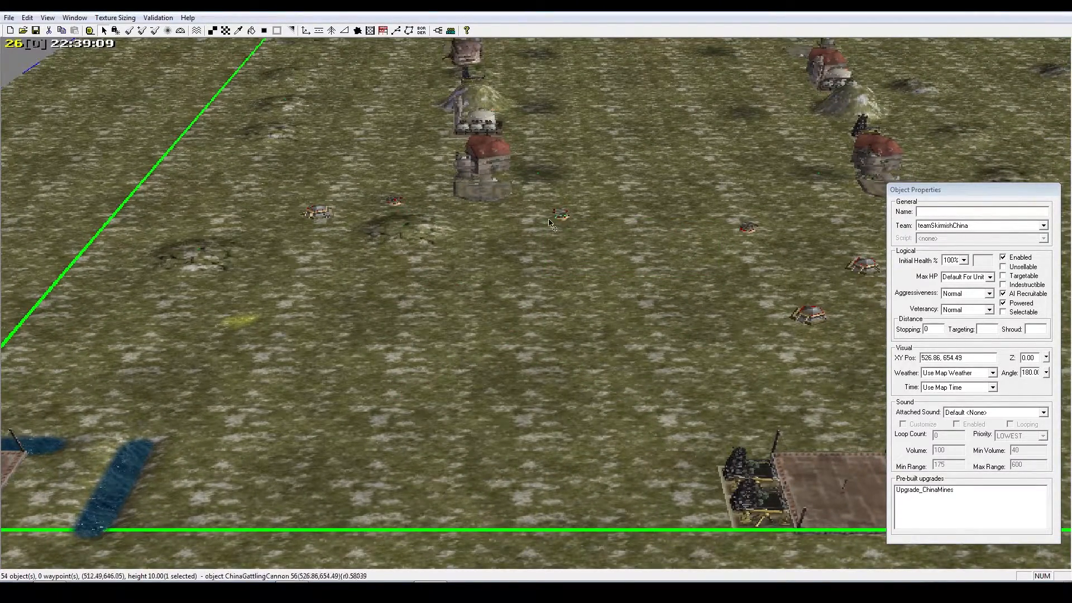
{"action": "key", "text": "Delete"}
{"action": "left_click", "coordinate": [392, 205]}
{"action": "key", "text": "Delete"}
{"action": "left_click", "coordinate": [311, 216]}
{"action": "key", "text": "Delete"}
Delete the remaining two ChinaBunkers and the ChinaGattlingCannon on the side toward the middle supply dock
{"action": "right_click_drag", "start_coordinate": [312, 217], "coordinate": [42, 234]}
{"action": "right_click_drag", "start_coordinate": [441, 357], "coordinate": [234, 371]}
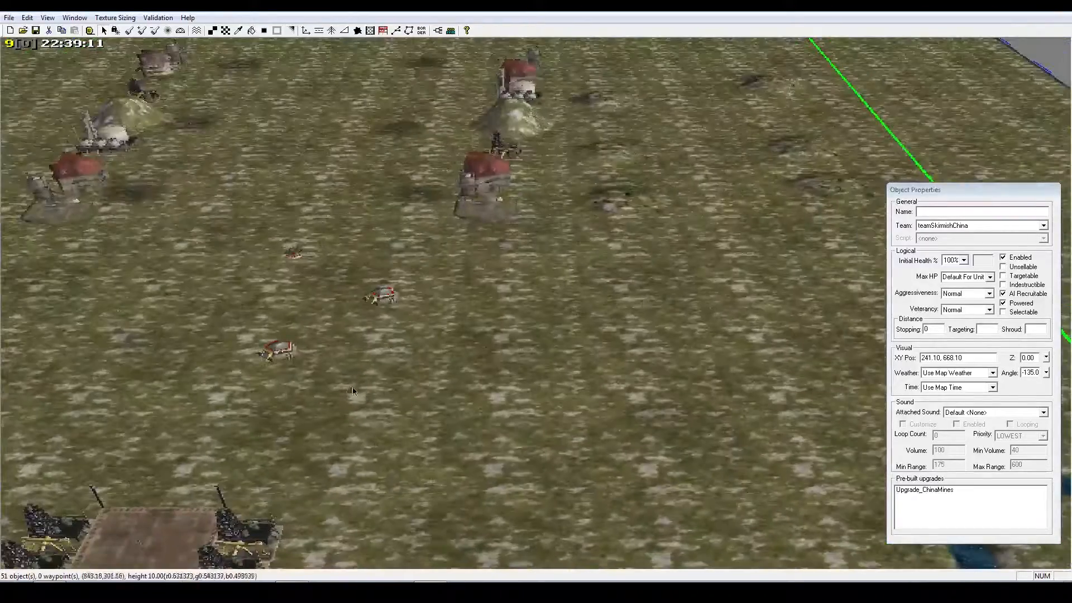
{"action": "left_click_drag", "start_coordinate": [229, 386], "coordinate": [388, 239]}
{"action": "key", "text": "Delete"}
Start resizing the map and set its horizontal size to 280
{"action": "right_click_drag", "start_coordinate": [385, 359], "coordinate": [41, 369]}
{"action": "right_click_drag", "start_coordinate": [357, 310], "coordinate": [588, 308]}
{"action": "scroll", "coordinate": [156, 127], "scroll_direction": "down", "scroll_amount": 10}
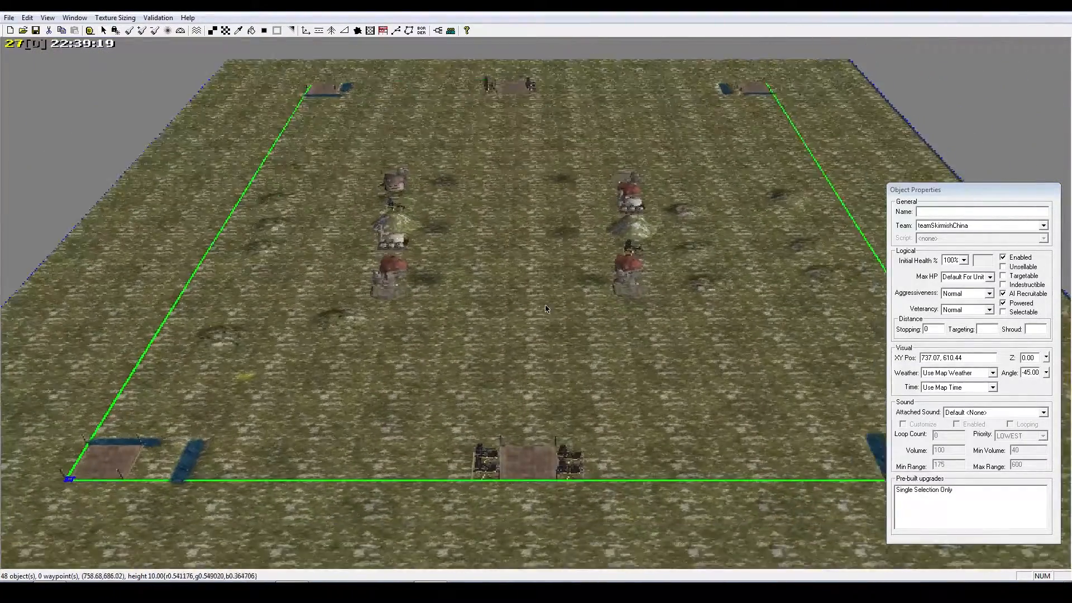
{"action": "right_click_drag", "start_coordinate": [546, 306], "coordinate": [550, 312]}
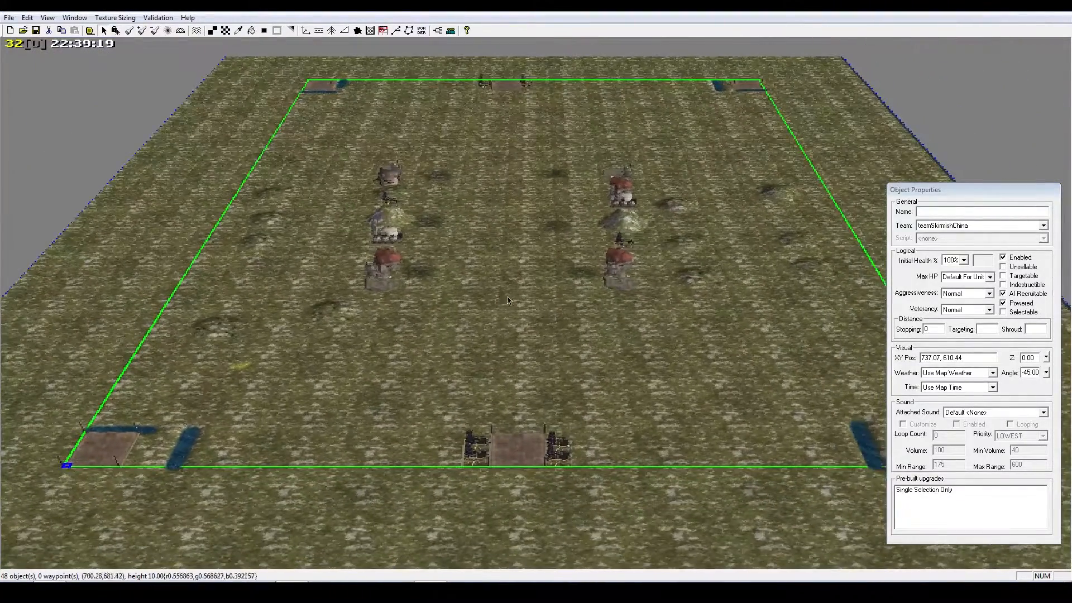
{"action": "left_click", "coordinate": [8, 18]}
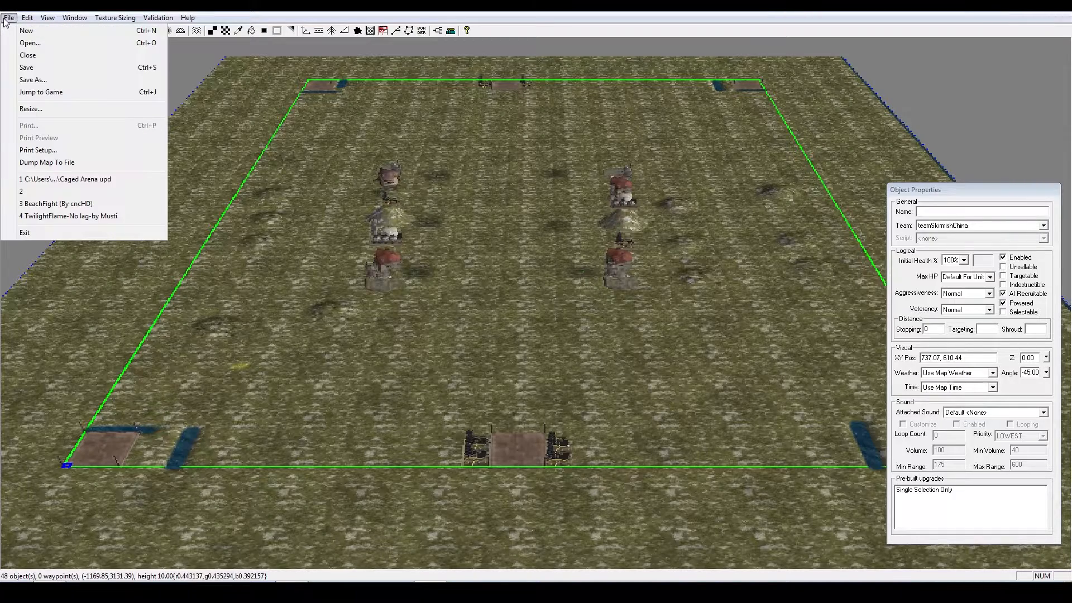
{"action": "left_click", "coordinate": [31, 109]}
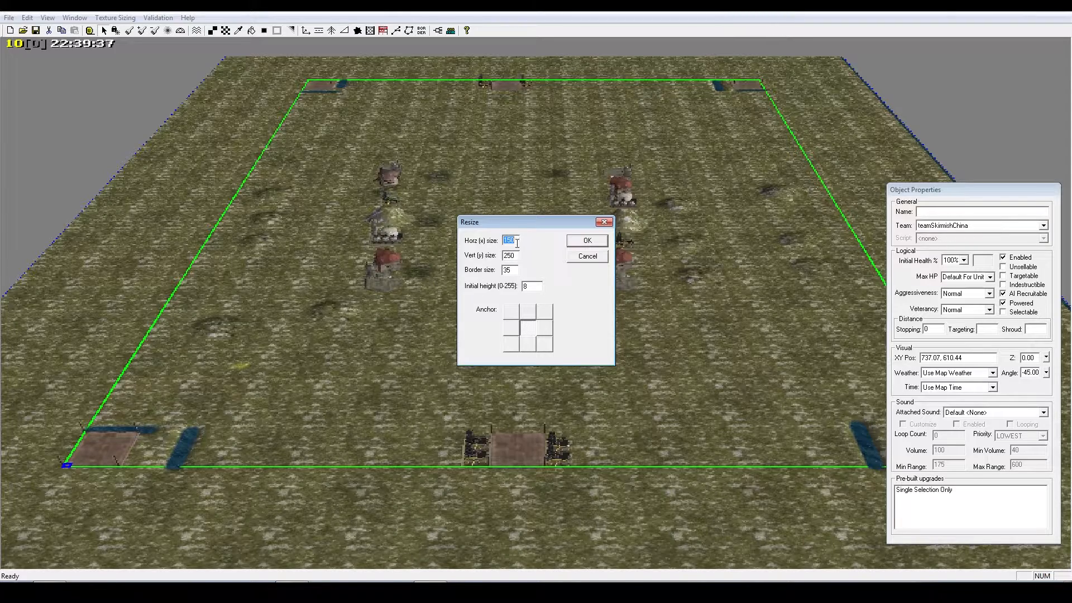
{"action": "left_click", "coordinate": [537, 327]}
{"action": "key", "text": "Tab"}
{"action": "type", "text": "28"}
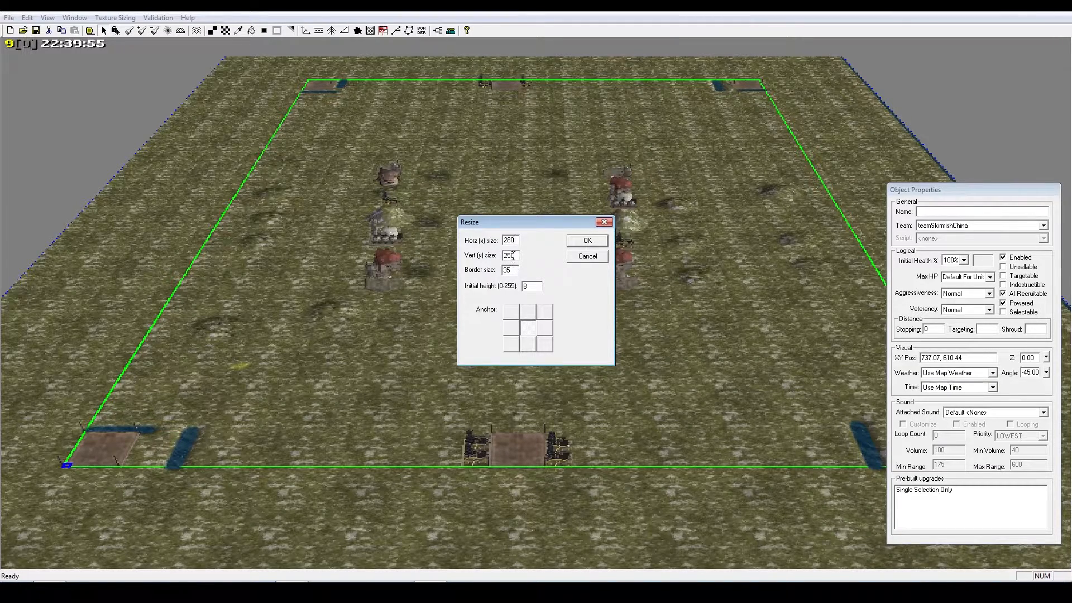
Set the map's vertical size to 320, anchor the existing content at the bottom centre, and apply the resize
{"action": "left_click_drag", "start_coordinate": [514, 257], "coordinate": [406, 263]}
{"action": "type", "text": "320"}
{"action": "left_click", "coordinate": [528, 342]}
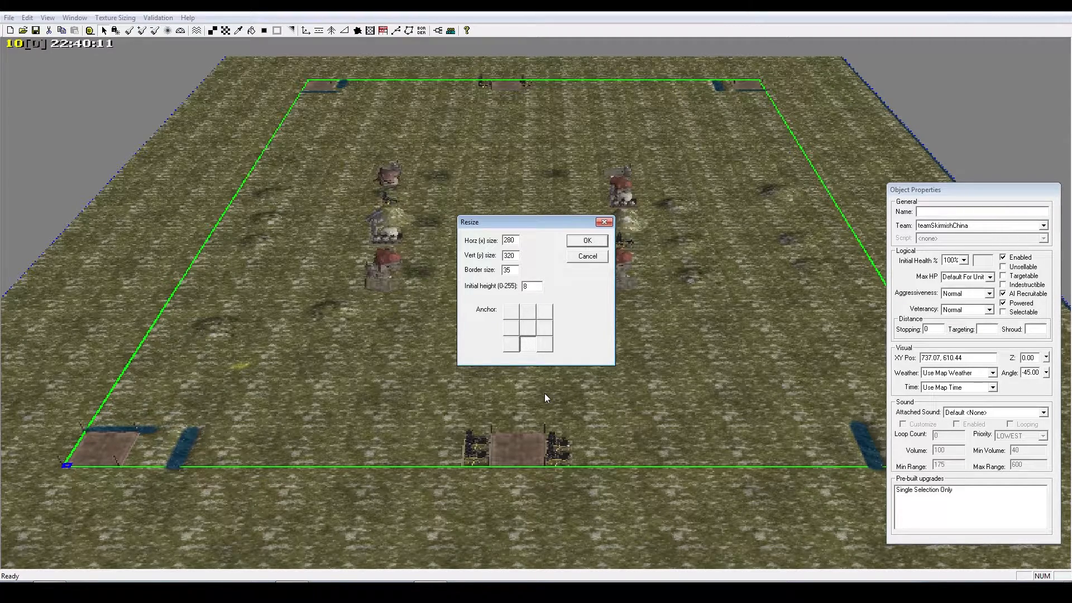
{"action": "left_click", "coordinate": [586, 241]}
Inspect the resized terrain from several angles, checking where the old boundary lies relative to the docks and new land
{"action": "scroll", "coordinate": [624, 274], "scroll_direction": "up", "scroll_amount": 5}
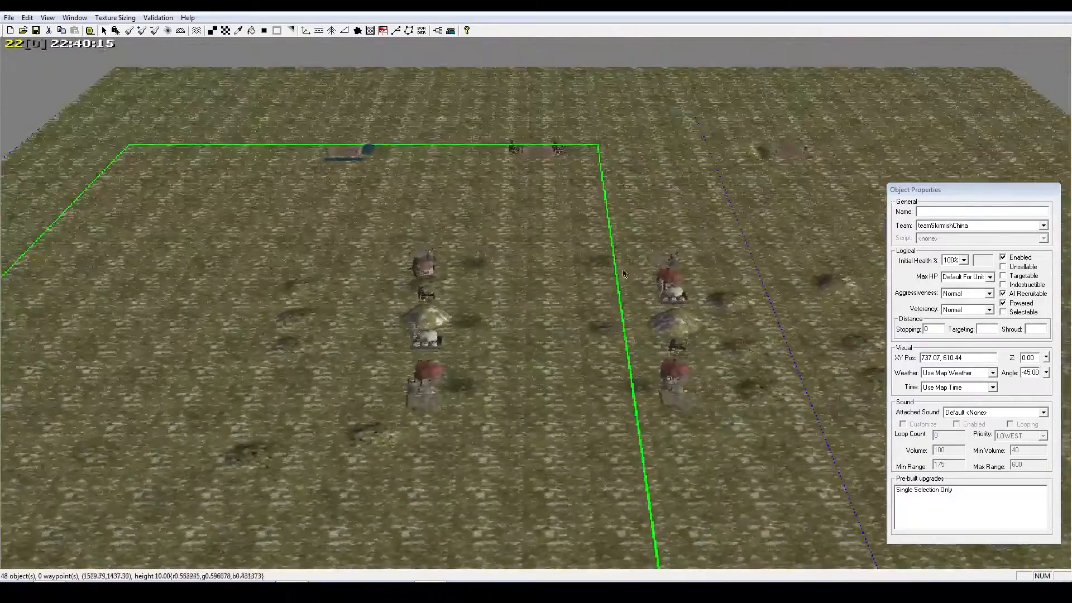
{"action": "scroll", "coordinate": [624, 273], "scroll_direction": "down", "scroll_amount": 6}
{"action": "scroll", "coordinate": [765, 335], "scroll_direction": "up", "scroll_amount": 3}
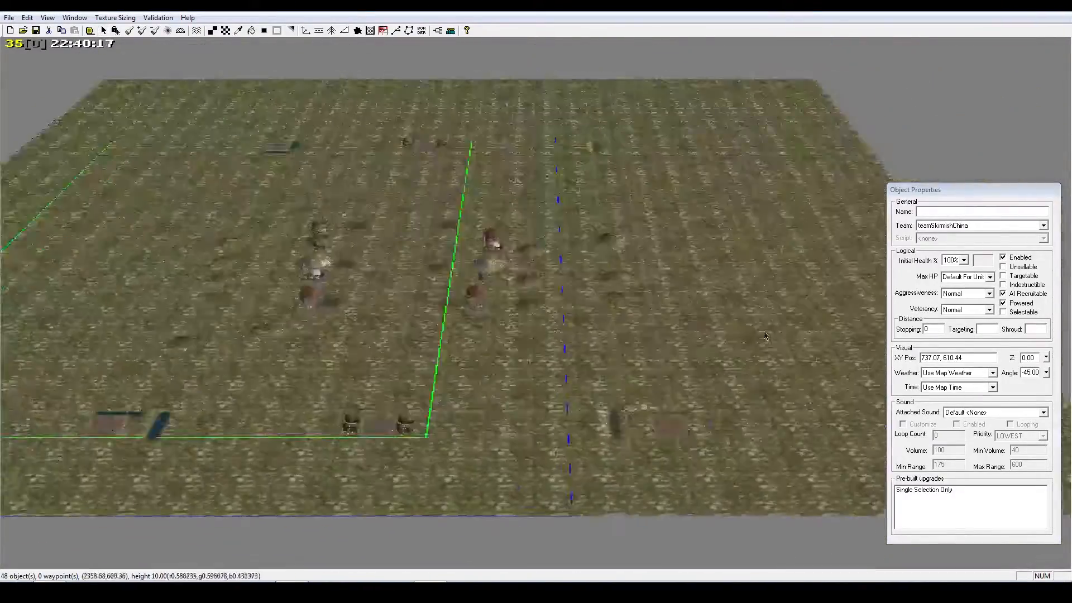
{"action": "right_click_drag", "start_coordinate": [765, 335], "coordinate": [666, 345]}
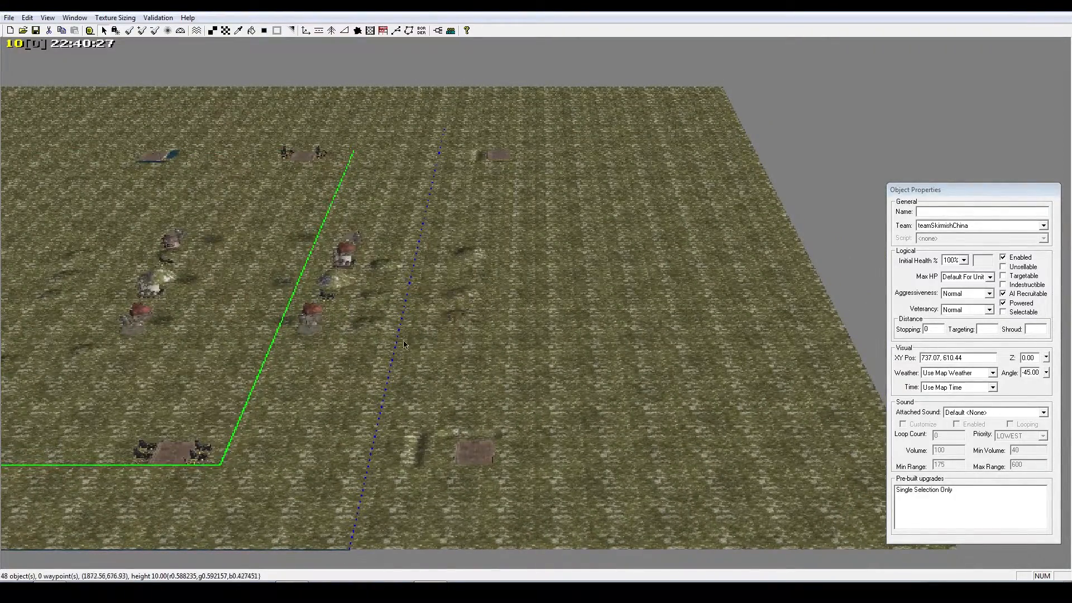
{"action": "right_click_drag", "start_coordinate": [404, 344], "coordinate": [499, 340]}
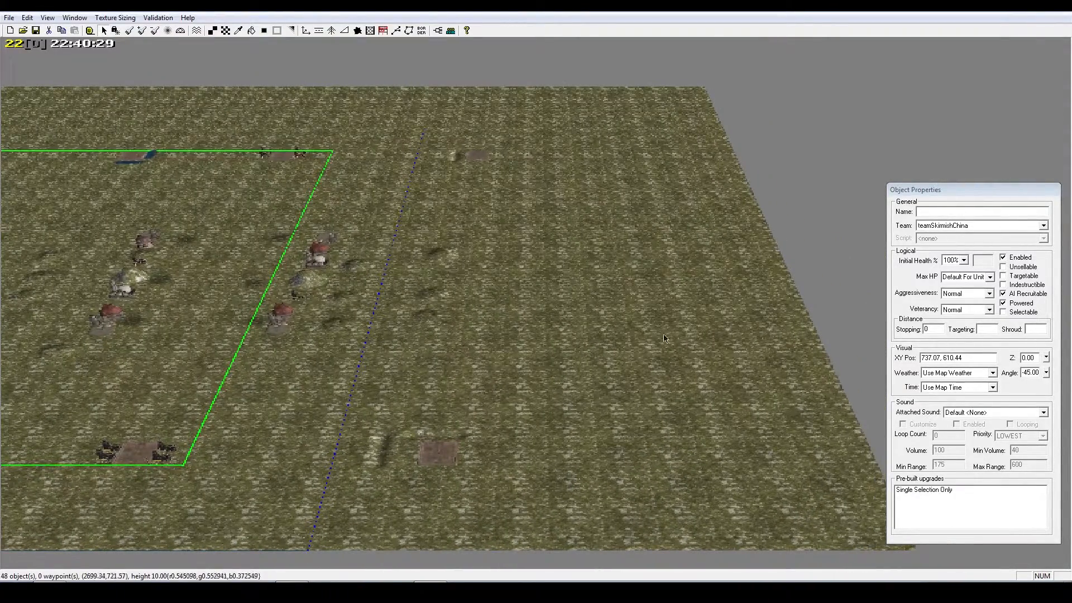
{"action": "right_click_drag", "start_coordinate": [782, 349], "coordinate": [811, 344]}
{"action": "middle_click_drag", "start_coordinate": [812, 343], "coordinate": [383, 317]}
{"action": "right_click_drag", "start_coordinate": [383, 317], "coordinate": [617, 333]}
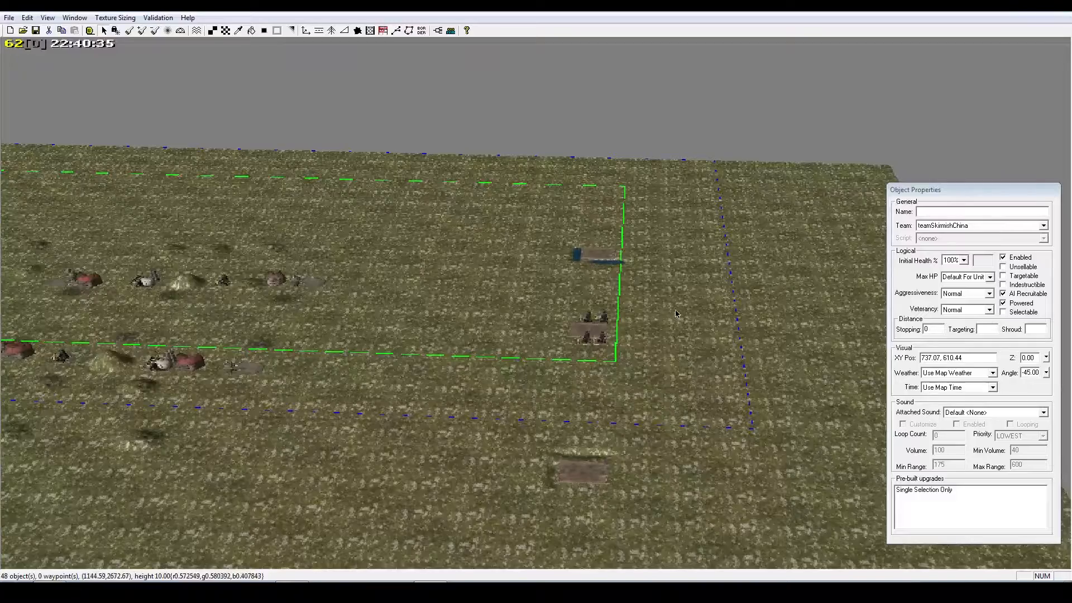
{"action": "right_click_drag", "start_coordinate": [675, 310], "coordinate": [753, 341]}
{"action": "middle_click_drag", "start_coordinate": [752, 340], "coordinate": [157, 348]}
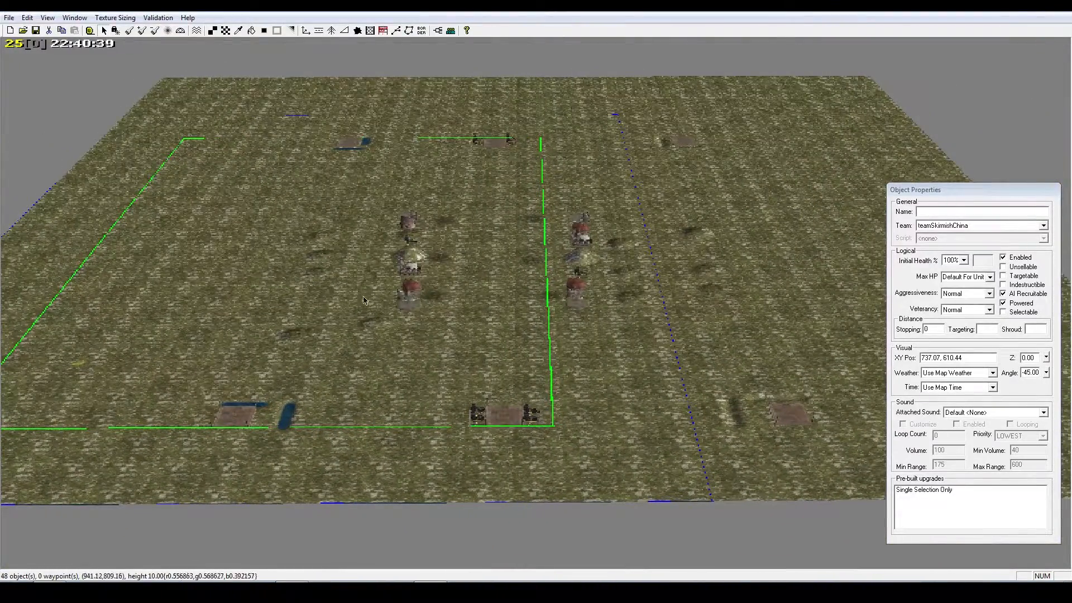
{"action": "middle_click_drag", "start_coordinate": [364, 300], "coordinate": [422, 236]}
{"action": "right_click_drag", "start_coordinate": [557, 185], "coordinate": [539, 190]}
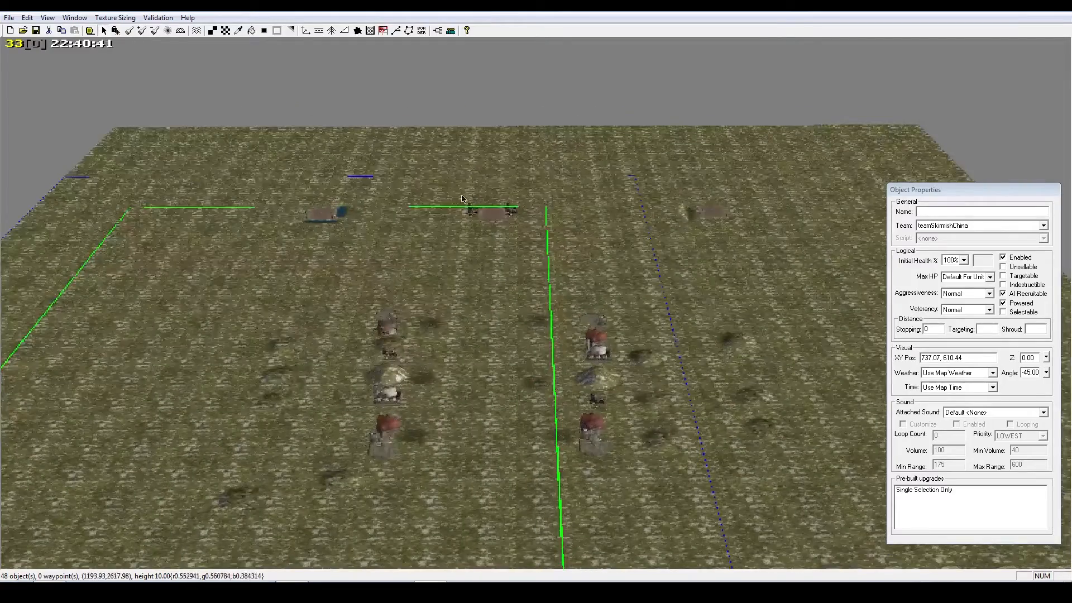
In top-down view, draw a larger map boundary from the old boundary's lower-left corner to just inside the terrain's upper-right corner
{"action": "key", "text": "ctrl+d"}
{"action": "scroll", "coordinate": [509, 302], "scroll_direction": "down", "scroll_amount": 8}
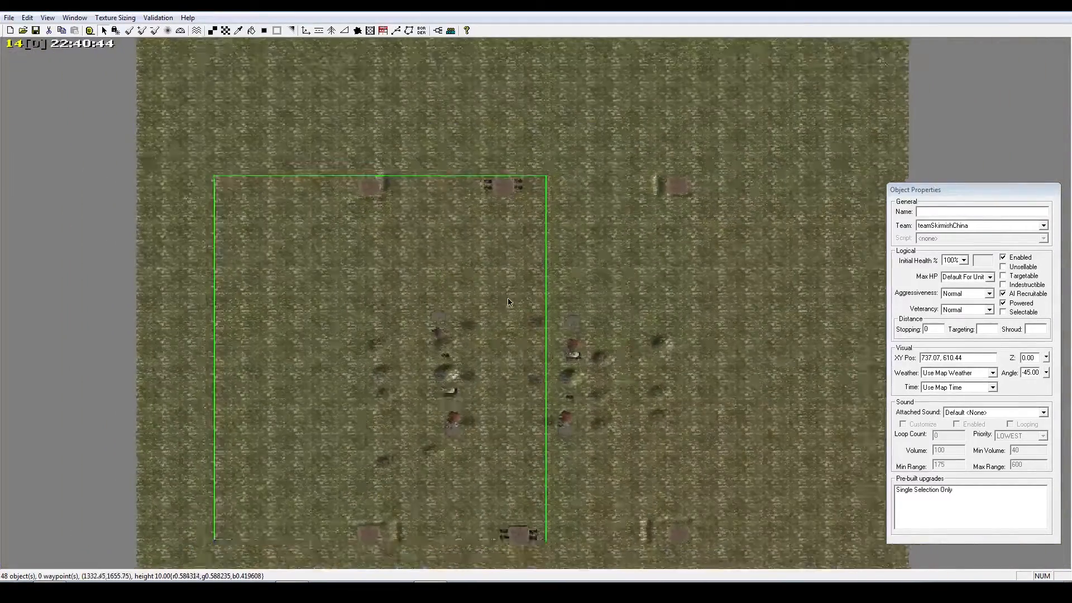
{"action": "scroll", "coordinate": [509, 302], "scroll_direction": "down", "scroll_amount": 2}
{"action": "right_click_drag", "start_coordinate": [603, 292], "coordinate": [553, 300]}
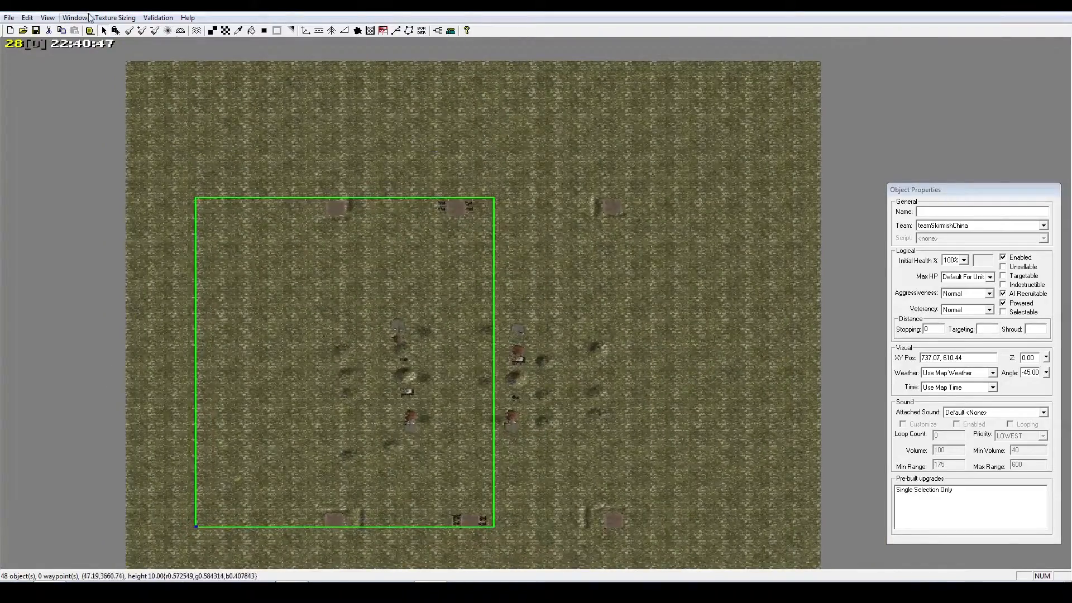
{"action": "left_click", "coordinate": [421, 31]}
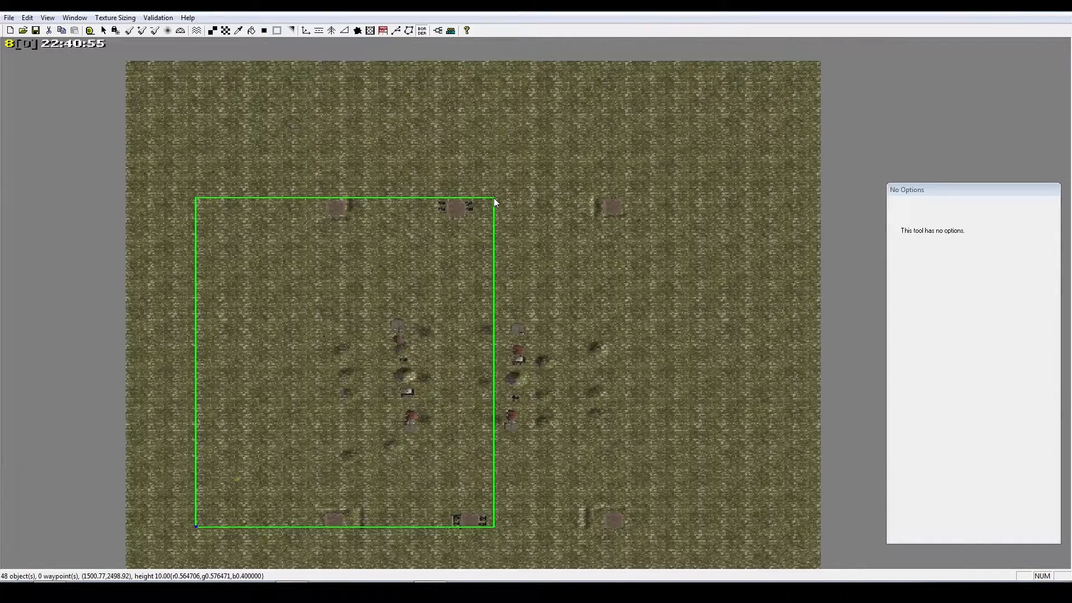
{"action": "left_click_drag", "start_coordinate": [493, 198], "coordinate": [775, 96]}
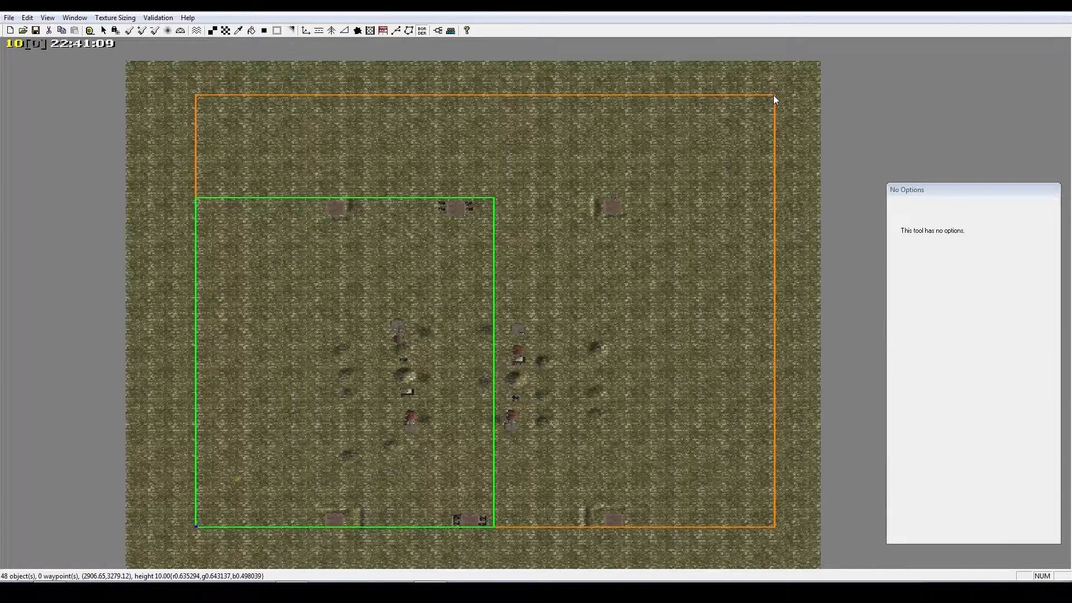
{"action": "mouse_move", "coordinate": [774, 96]}
{"action": "left_mouse_down"}
{"action": "mouse_move", "coordinate": [269, 434]}
{"action": "mouse_move", "coordinate": [194, 526]}
{"action": "mouse_move", "coordinate": [461, 299]}
{"action": "mouse_move", "coordinate": [759, 84]}
{"action": "mouse_move", "coordinate": [770, 92]}
{"action": "left_mouse_up"}
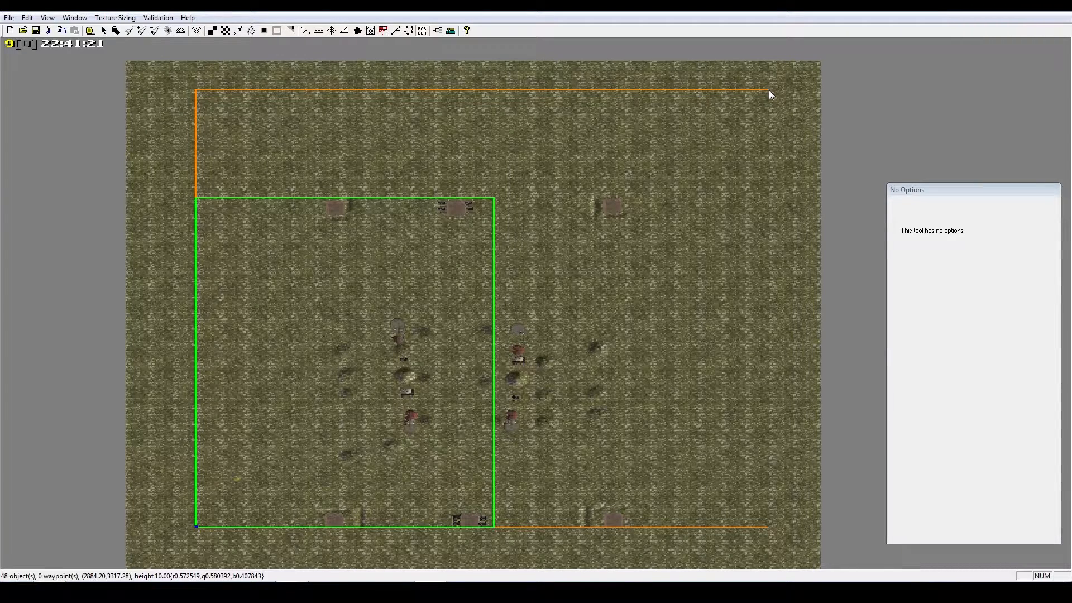
{"action": "left_click_drag", "start_coordinate": [769, 90], "coordinate": [778, 91]}
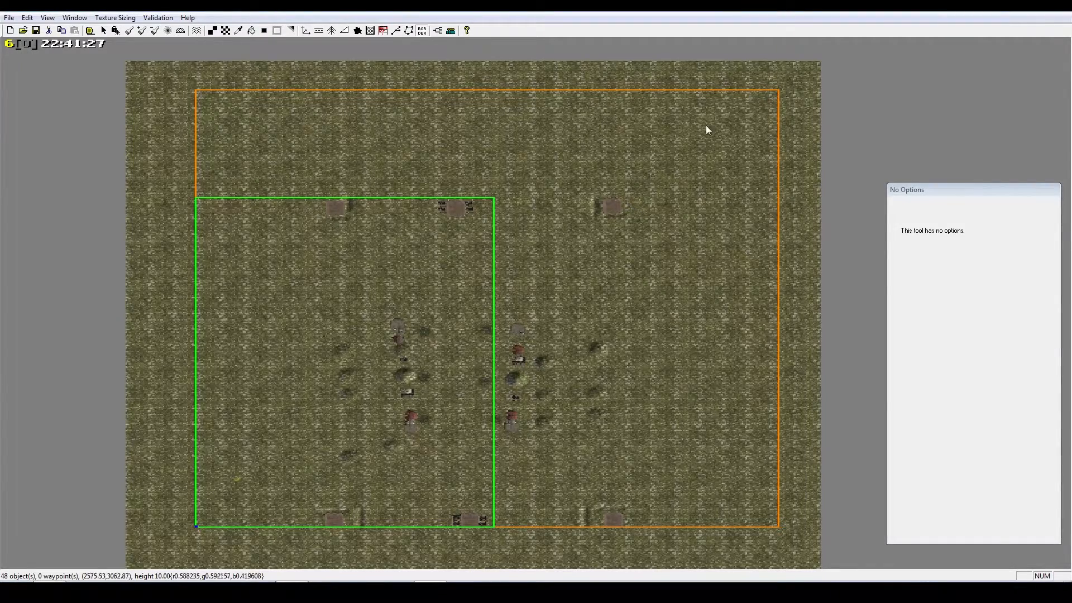
Open the map's scripts and read the three supply scripts in the PlyrCivilian folder
{"action": "right_click_drag", "start_coordinate": [676, 187], "coordinate": [600, 257]}
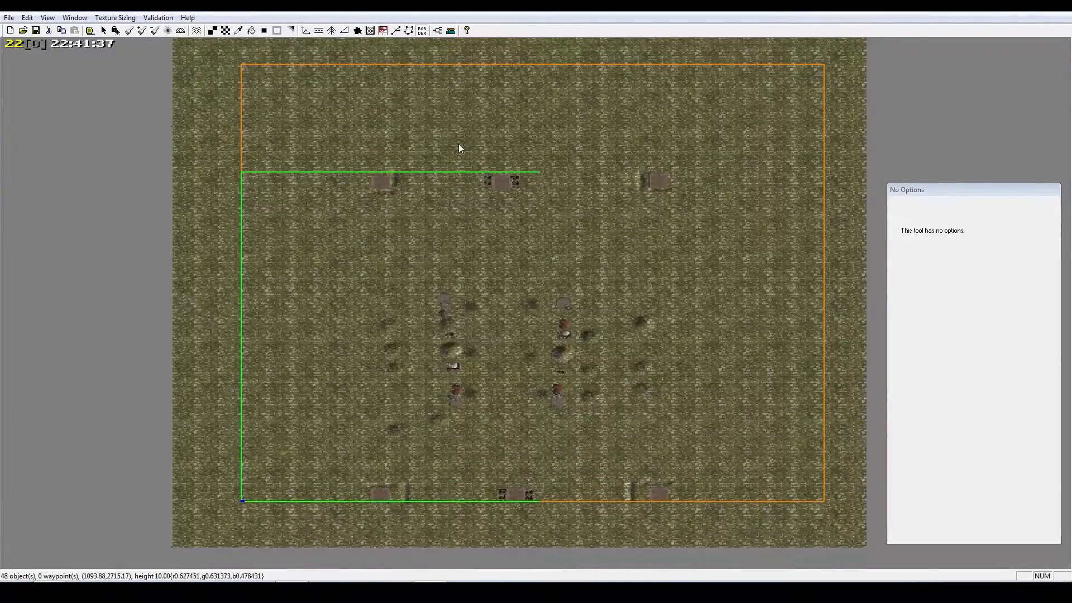
{"action": "left_click", "coordinate": [422, 30]}
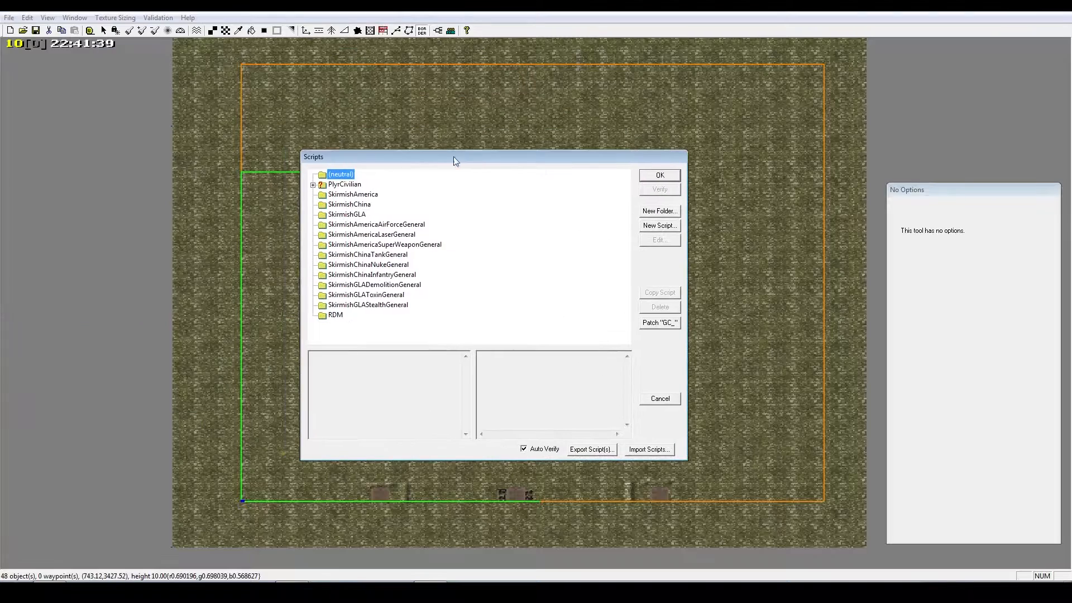
{"action": "left_click", "coordinate": [313, 184]}
{"action": "left_click", "coordinate": [351, 193]}
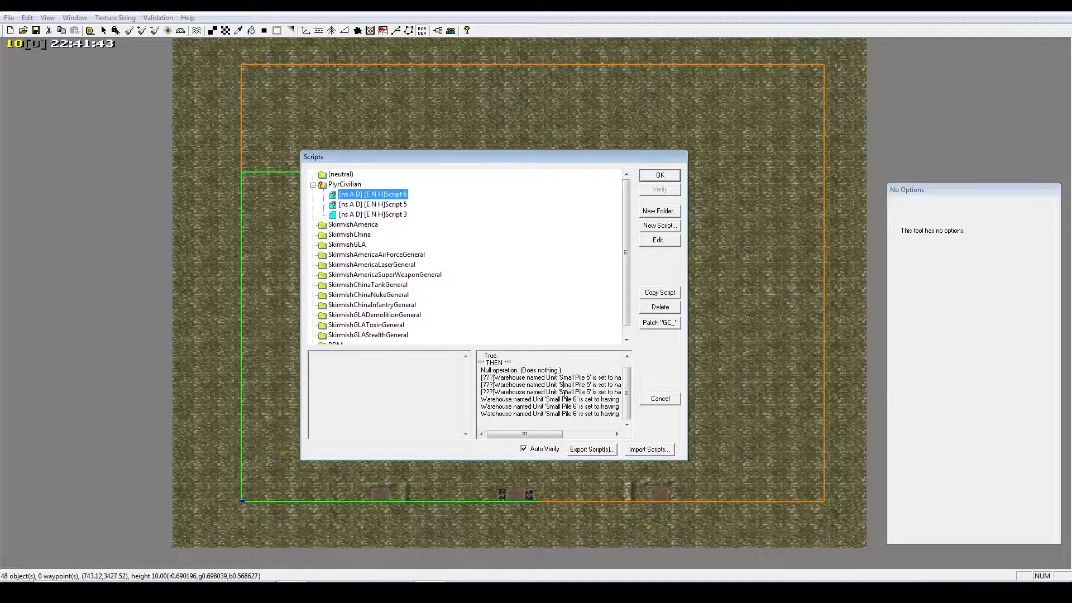
{"action": "left_click", "coordinate": [384, 205]}
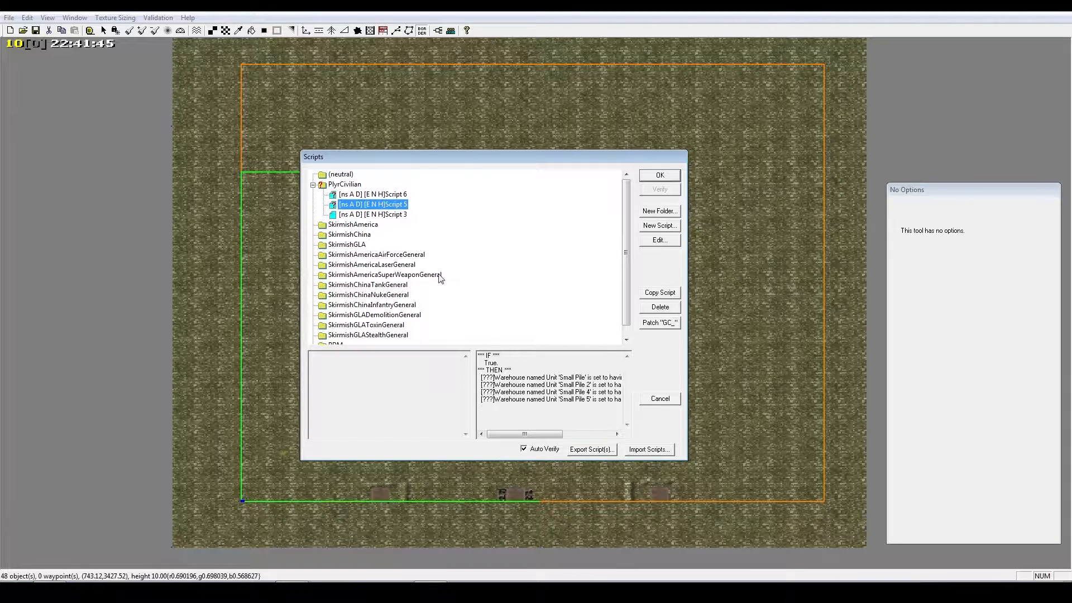
{"action": "left_click", "coordinate": [381, 216]}
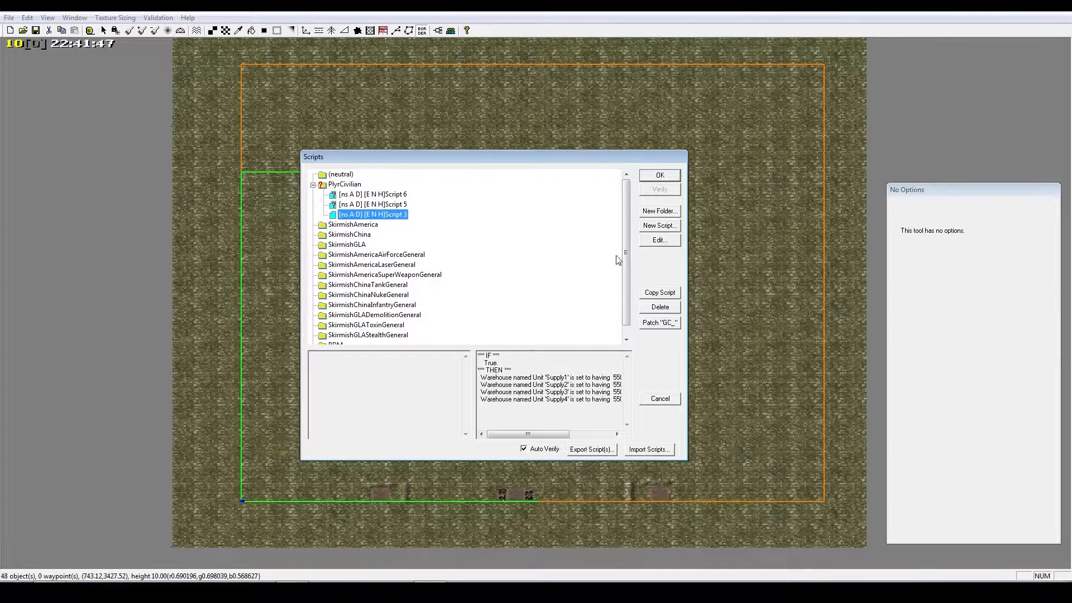
Start a new script whose true-condition action, from the Map > Modify category, changes the active area of the map
{"action": "scroll", "coordinate": [438, 235], "scroll_direction": "down", "scroll_amount": 1}
{"action": "scroll", "coordinate": [434, 239], "scroll_direction": "up", "scroll_amount": 1}
{"action": "left_click", "coordinate": [654, 239]}
{"action": "left_click", "coordinate": [453, 210]}
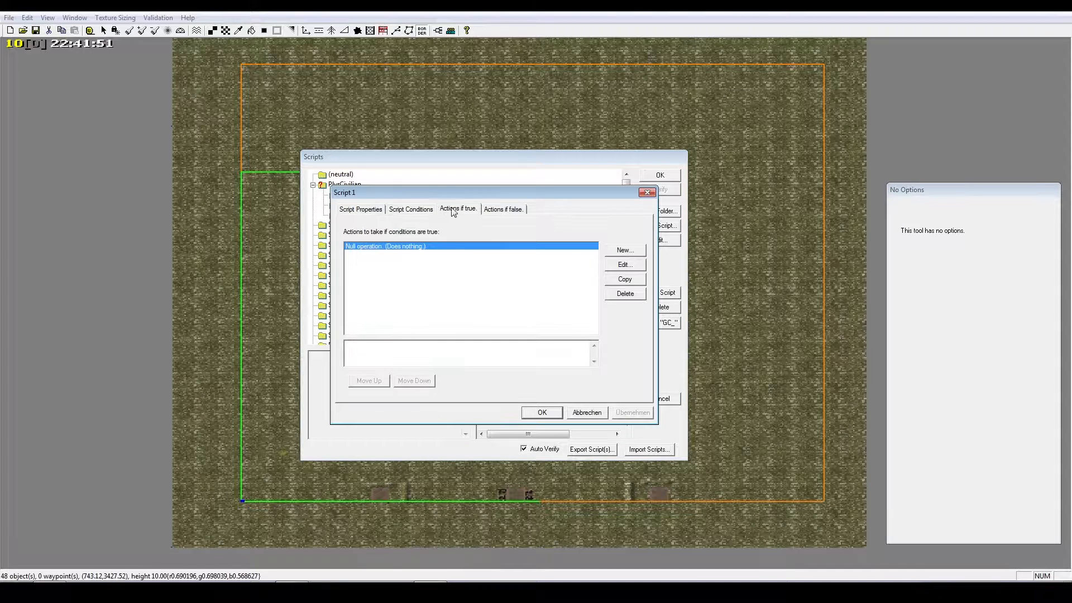
{"action": "double_click", "coordinate": [560, 247]}
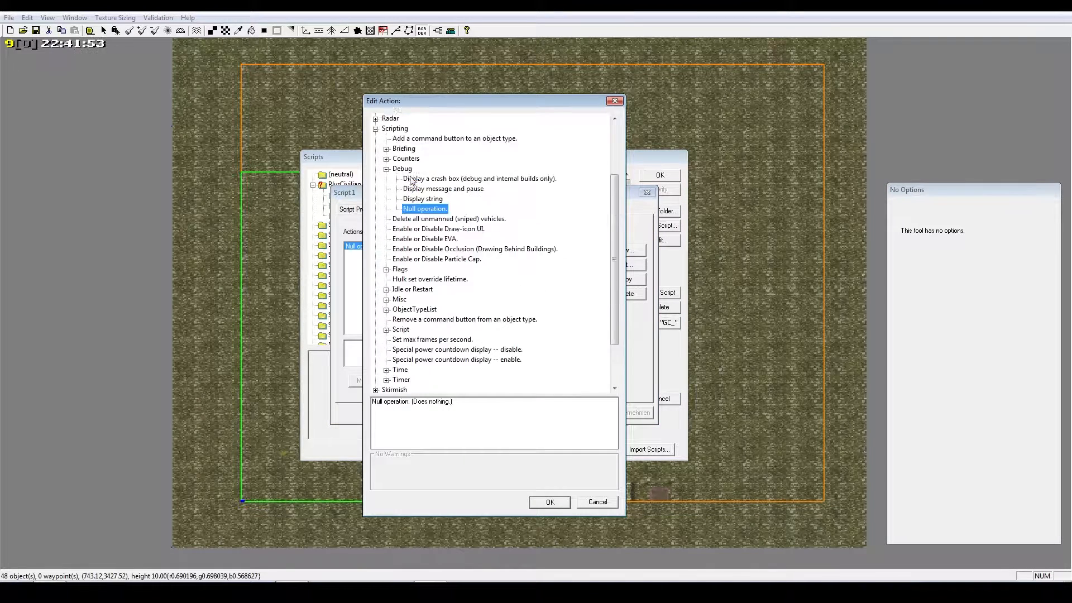
{"action": "scroll", "coordinate": [410, 181], "scroll_direction": "up", "scroll_amount": 3}
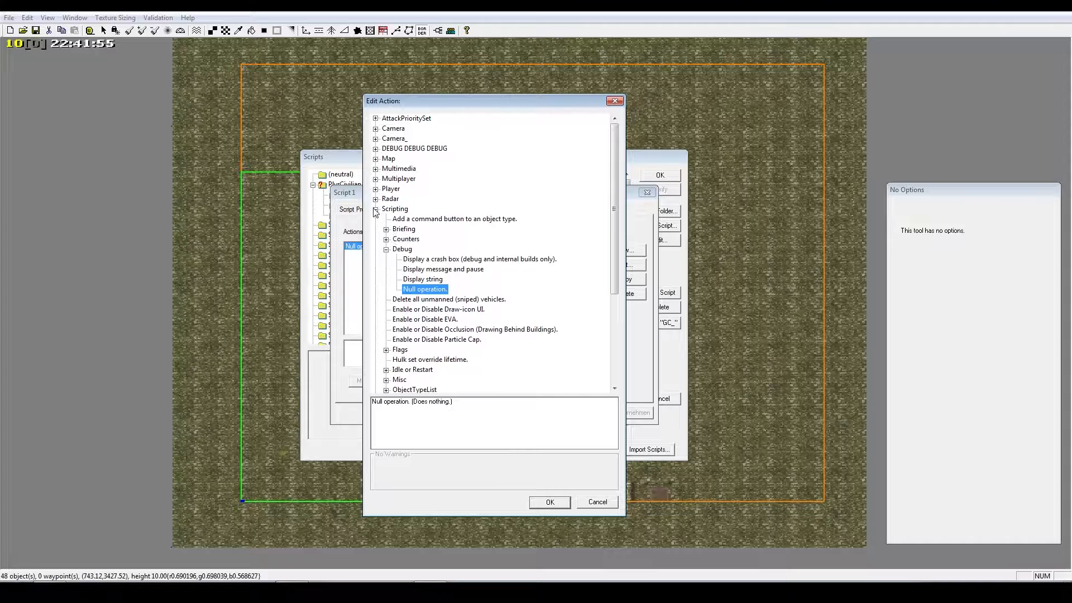
{"action": "left_click", "coordinate": [375, 209]}
{"action": "left_click", "coordinate": [375, 159]}
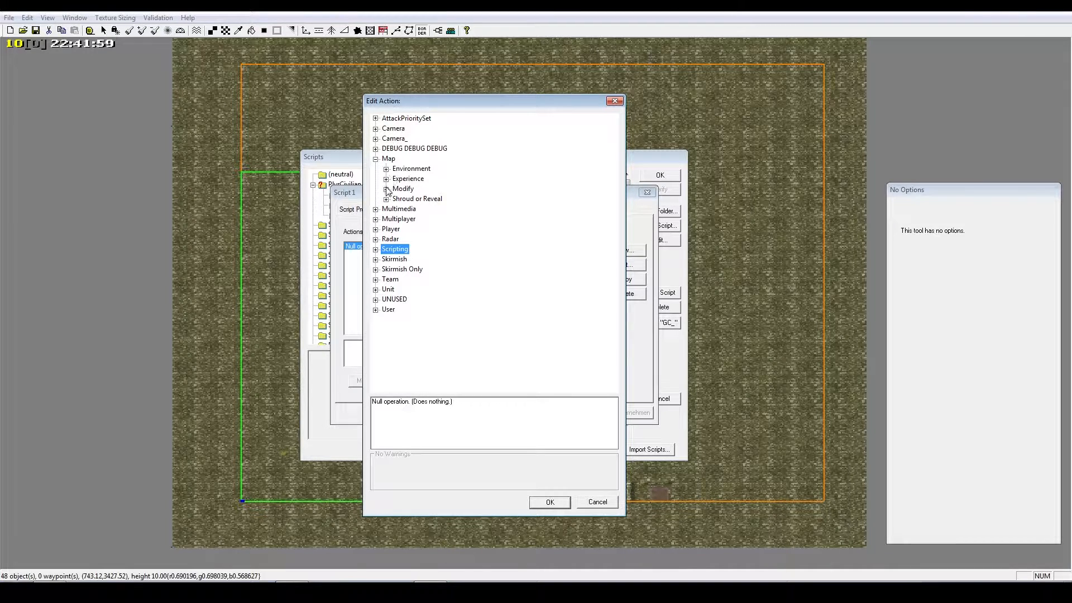
{"action": "left_click", "coordinate": [387, 189]}
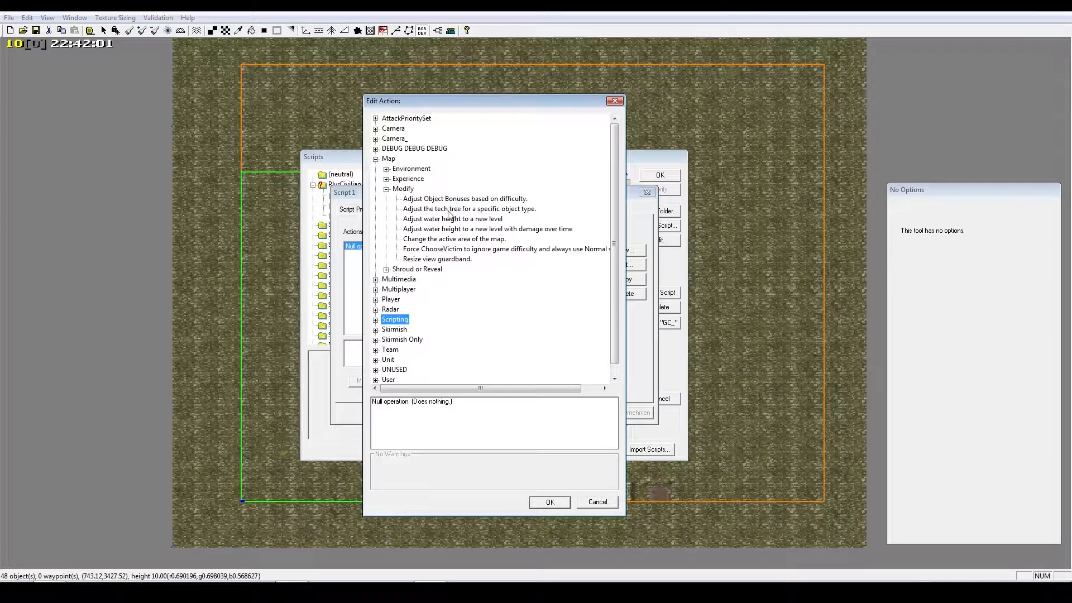
{"action": "left_click", "coordinate": [433, 240]}
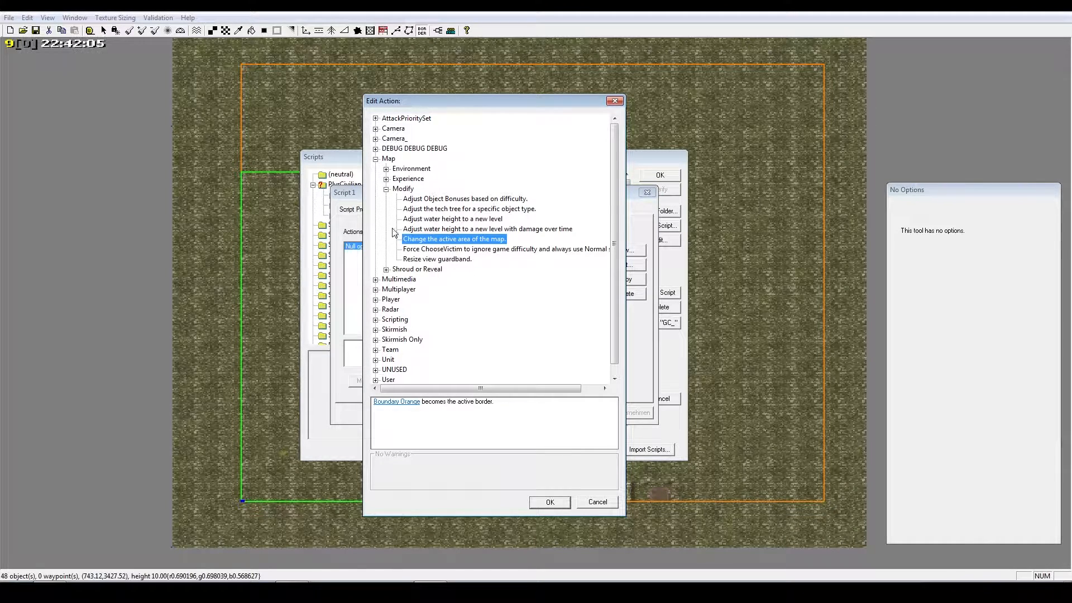
Try the Green boundary as the script action's active border, and discard the parameter, the script and all script changes
{"action": "left_click", "coordinate": [398, 401]}
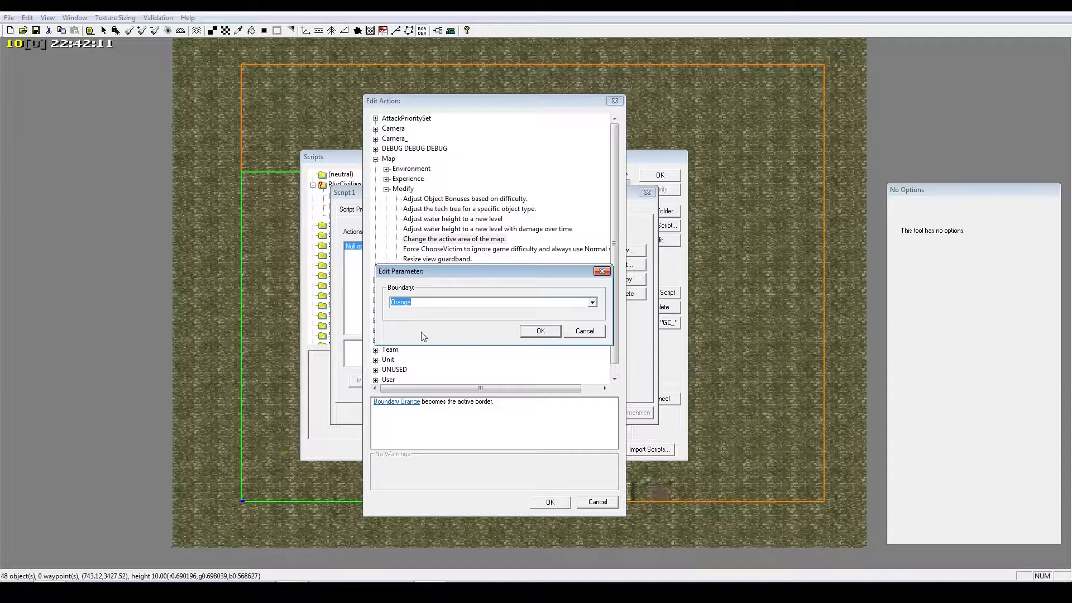
{"action": "left_click", "coordinate": [592, 302]}
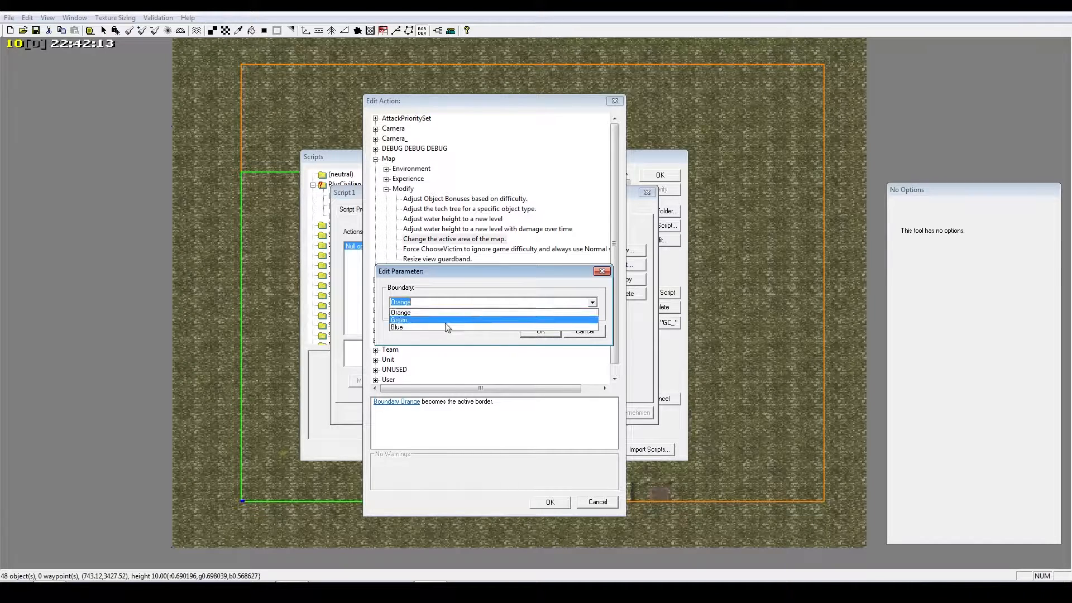
{"action": "left_click", "coordinate": [436, 320]}
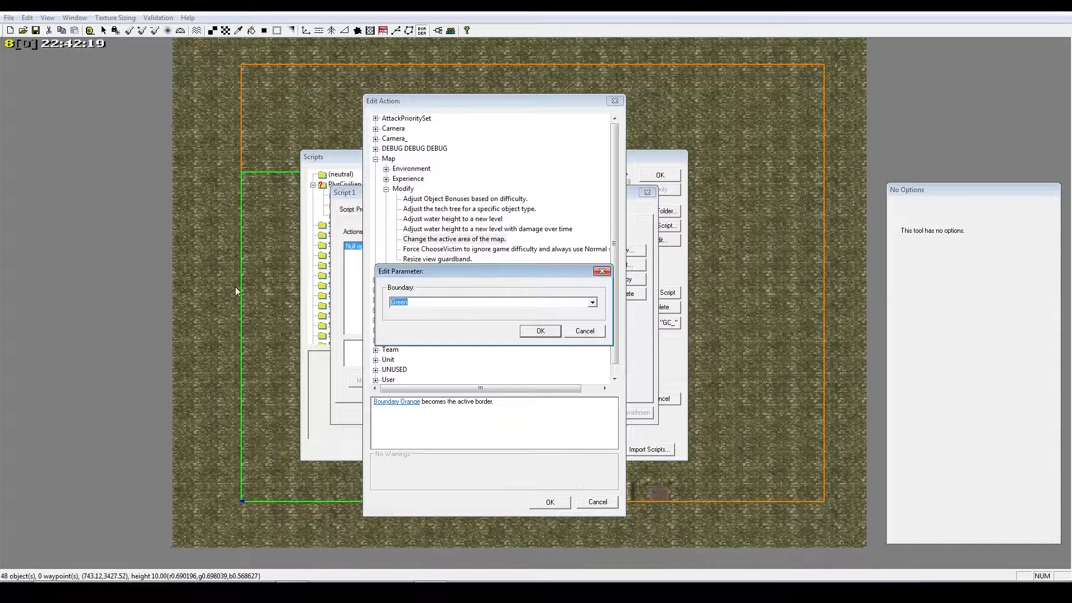
{"action": "left_click", "coordinate": [584, 330]}
{"action": "left_click", "coordinate": [610, 502]}
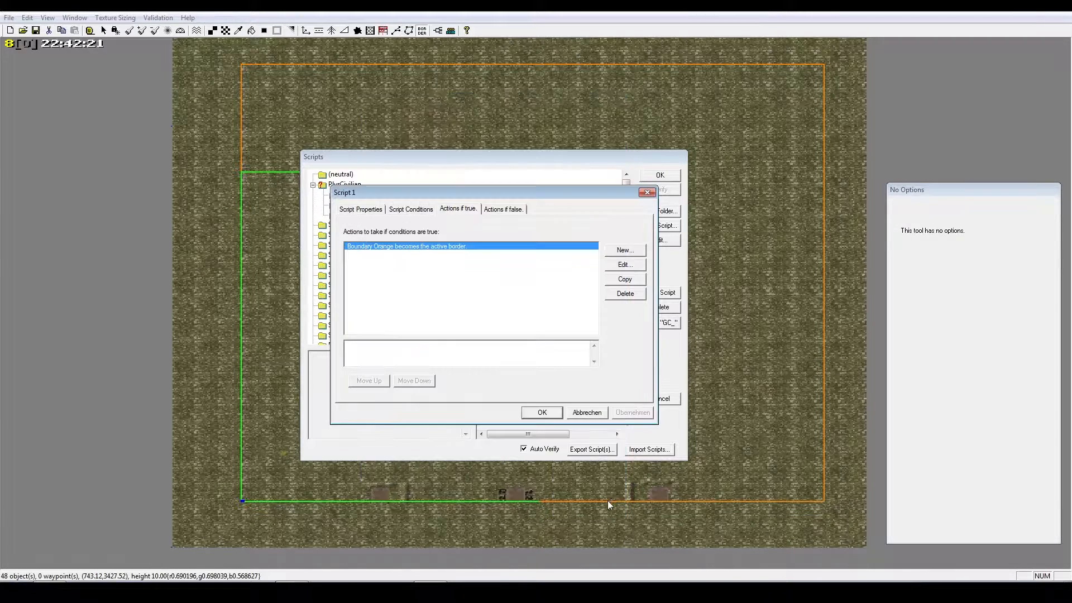
{"action": "left_click", "coordinate": [600, 414]}
{"action": "left_click", "coordinate": [672, 399]}
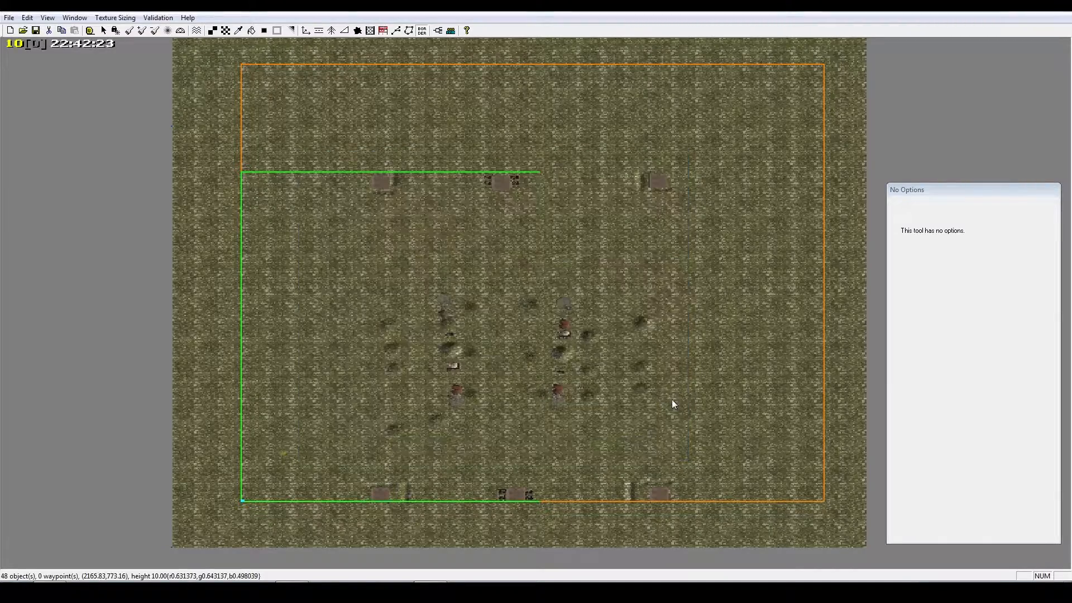
Examine the blue trigger area line relative to the green and orange boundaries across the map
{"action": "right_click_drag", "start_coordinate": [682, 213], "coordinate": [613, 202]}
{"action": "right_click_drag", "start_coordinate": [469, 177], "coordinate": [445, 175]}
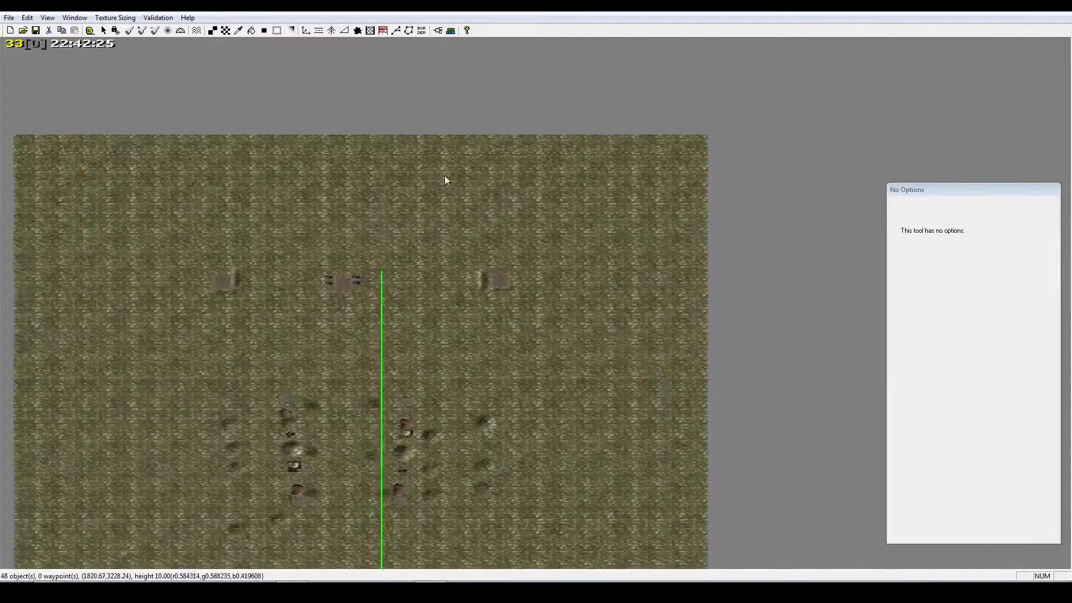
{"action": "right_click_drag", "start_coordinate": [609, 486], "coordinate": [632, 313]}
{"action": "right_click_drag", "start_coordinate": [189, 355], "coordinate": [428, 381]}
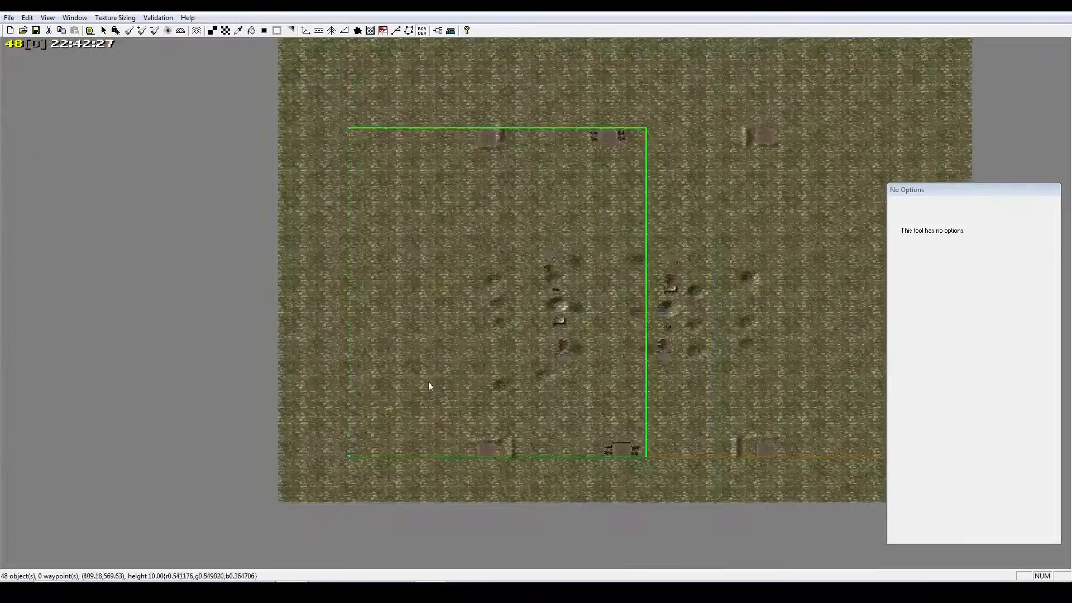
{"action": "right_click_drag", "start_coordinate": [528, 193], "coordinate": [497, 287]}
{"action": "scroll", "coordinate": [507, 293], "scroll_direction": "up", "scroll_amount": 1}
{"action": "scroll", "coordinate": [507, 293], "scroll_direction": "up", "scroll_amount": 3}
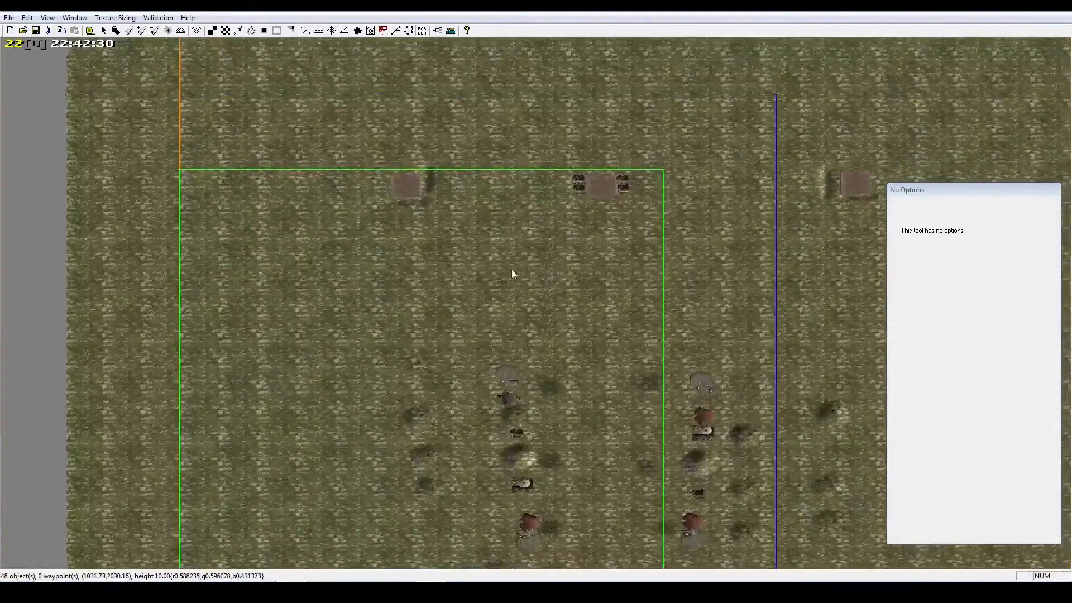
{"action": "scroll", "coordinate": [511, 269], "scroll_direction": "up", "scroll_amount": 1}
{"action": "right_click_drag", "start_coordinate": [830, 233], "coordinate": [677, 249]}
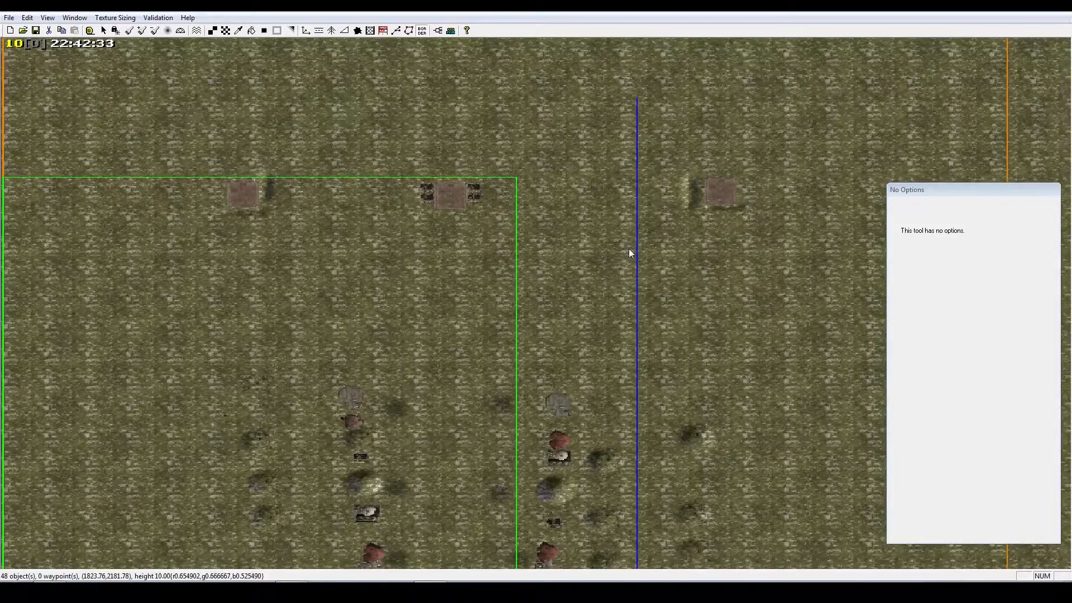
{"action": "right_click_drag", "start_coordinate": [407, 328], "coordinate": [697, 151]}
{"action": "right_click_drag", "start_coordinate": [549, 216], "coordinate": [649, 181]}
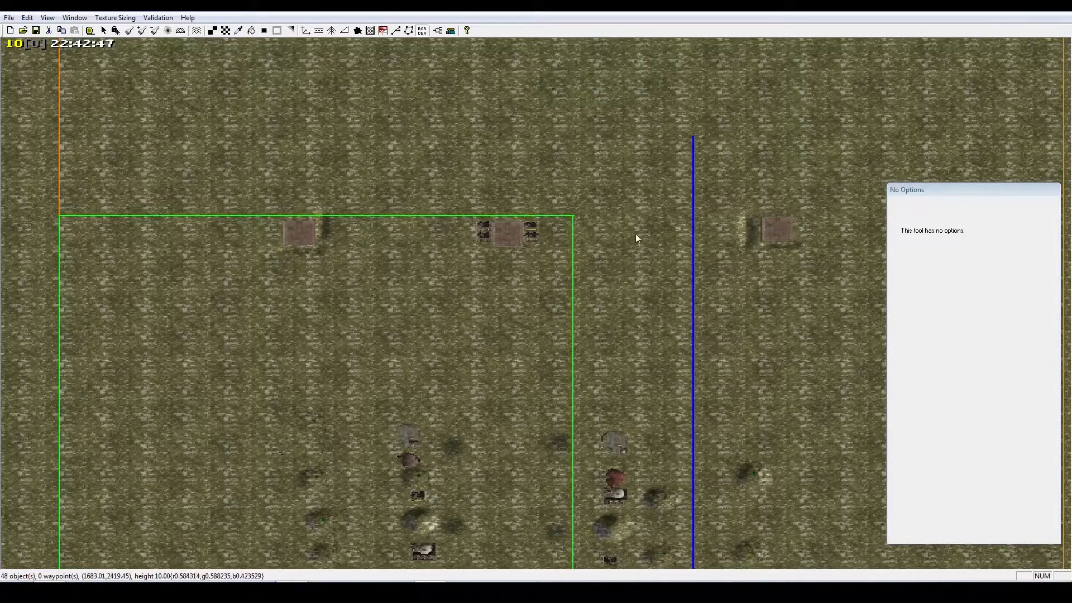
Hide the trigger areas in the map view
{"action": "mouse_move", "coordinate": [636, 234]}
{"action": "right_mouse_down"}
{"action": "mouse_move", "coordinate": [604, 229]}
{"action": "mouse_move", "coordinate": [625, 219]}
{"action": "right_mouse_up"}
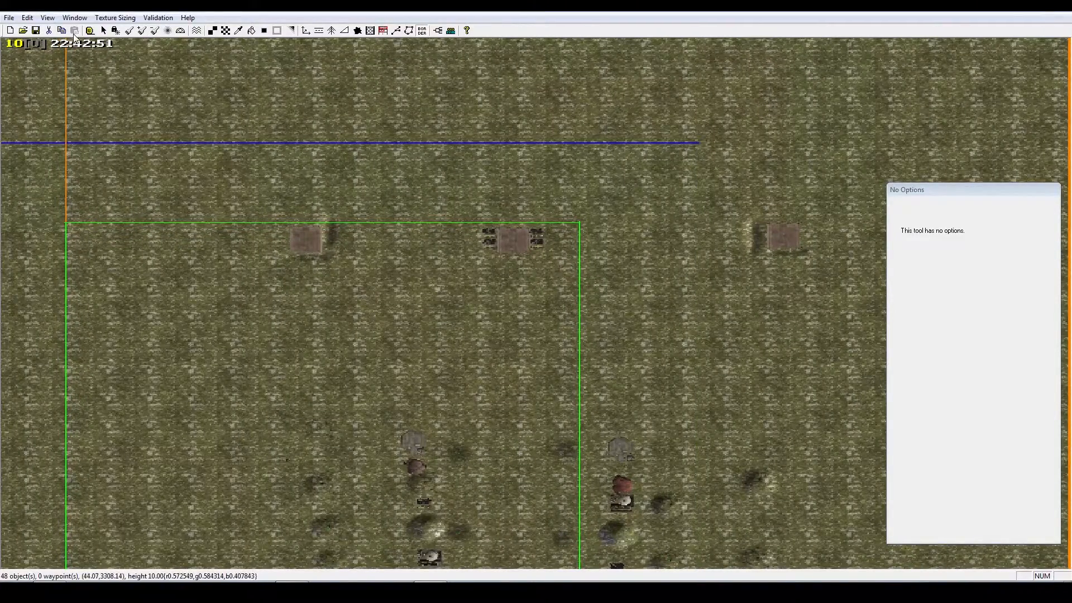
{"action": "left_click", "coordinate": [46, 18]}
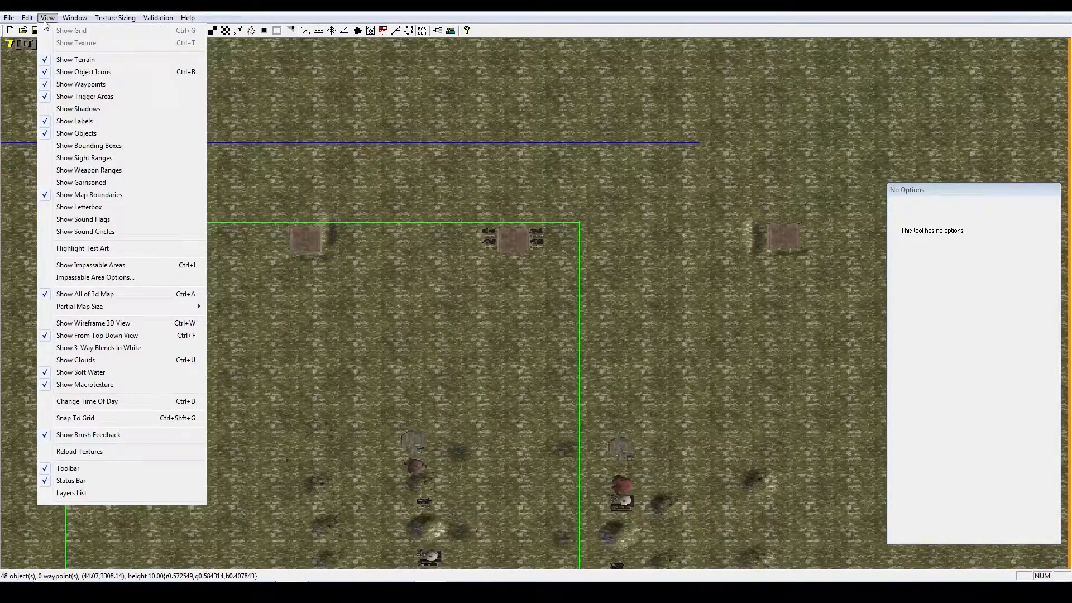
{"action": "left_click", "coordinate": [91, 98]}
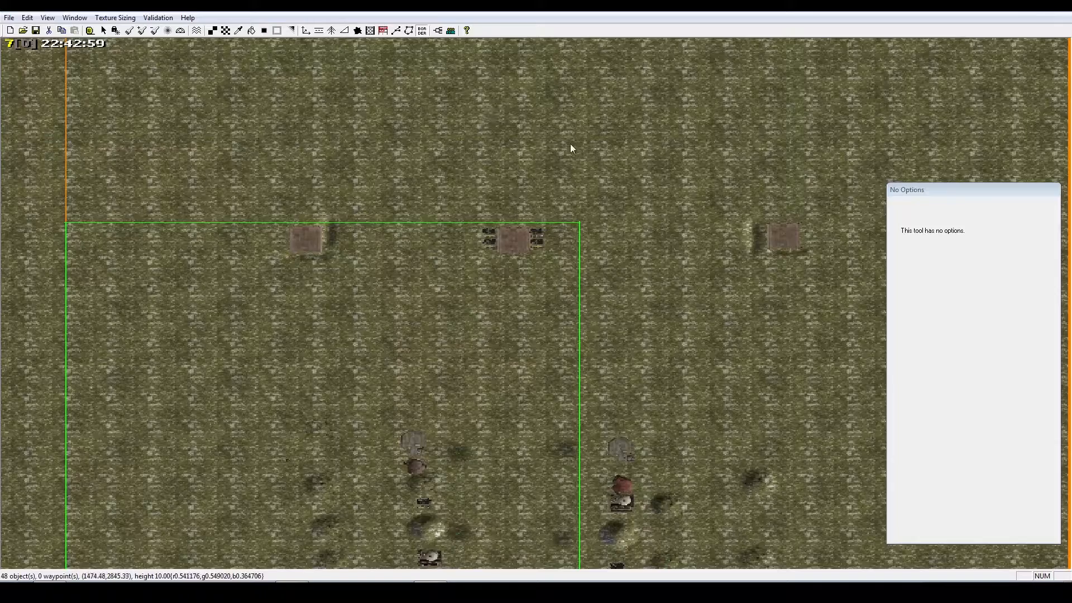
Collapse the old green boundary by moving its upper-right corner down to the lower-left corner it shares with the orange boundary
{"action": "right_click_drag", "start_coordinate": [571, 145], "coordinate": [504, 132]}
{"action": "right_click_drag", "start_coordinate": [681, 143], "coordinate": [421, 207]}
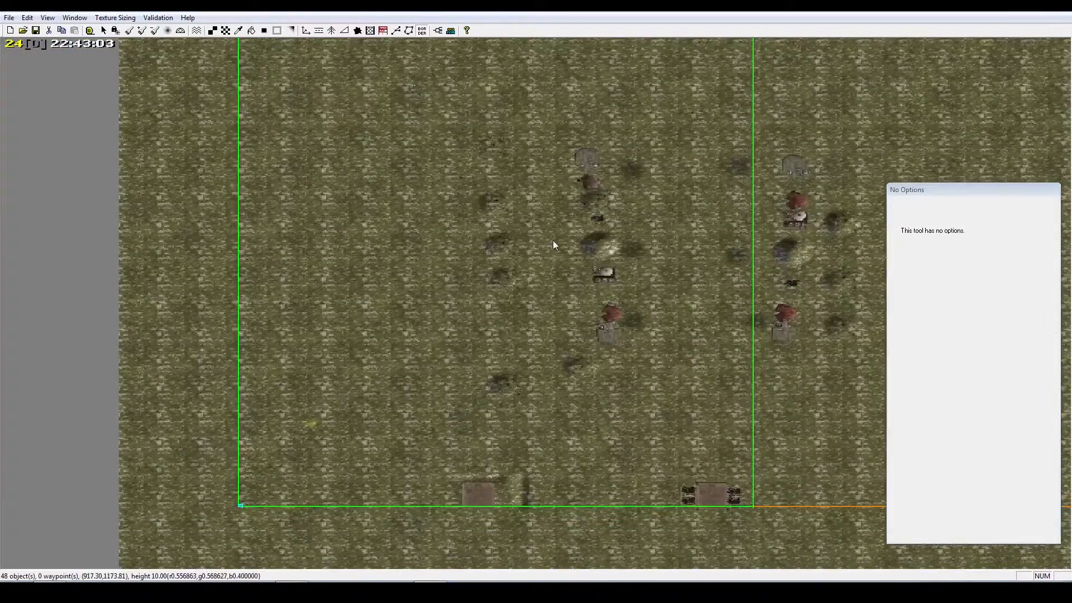
{"action": "right_click_drag", "start_coordinate": [684, 181], "coordinate": [481, 170]}
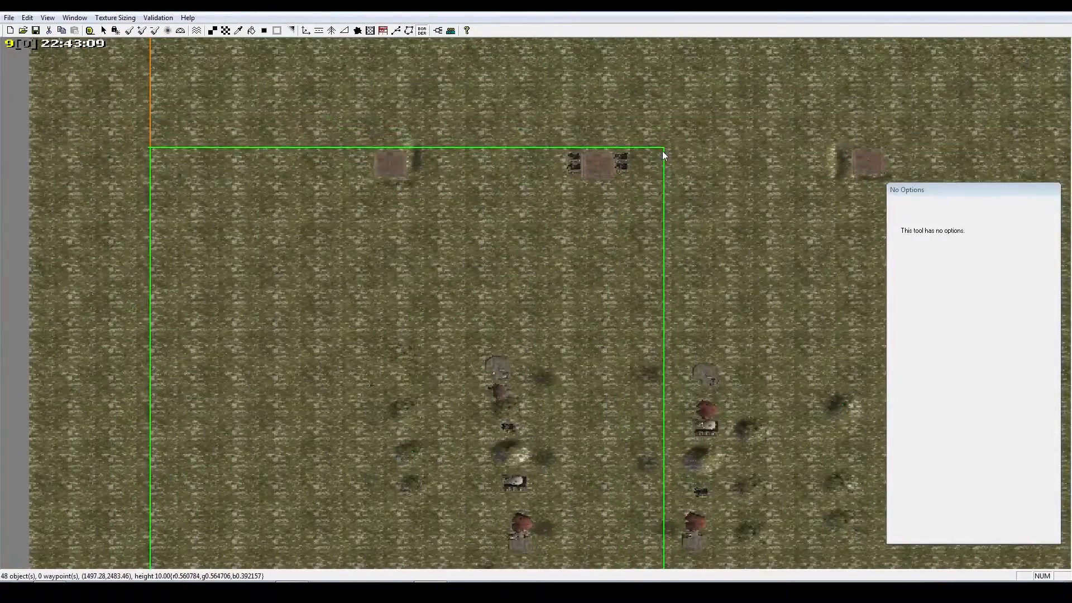
{"action": "left_click_drag", "start_coordinate": [663, 149], "coordinate": [338, 489]}
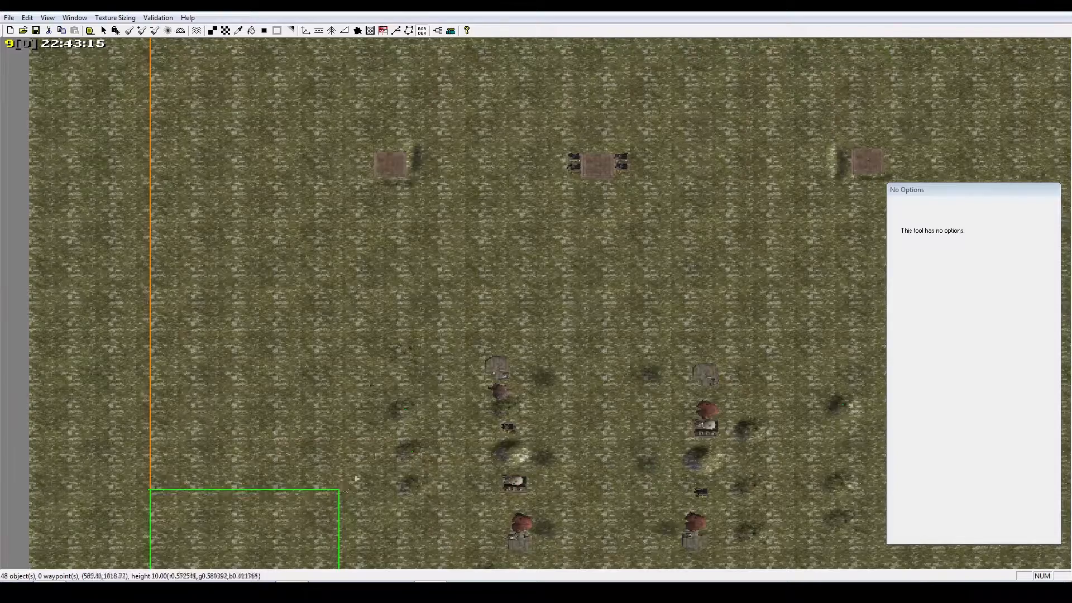
{"action": "right_click_drag", "start_coordinate": [256, 509], "coordinate": [431, 242]}
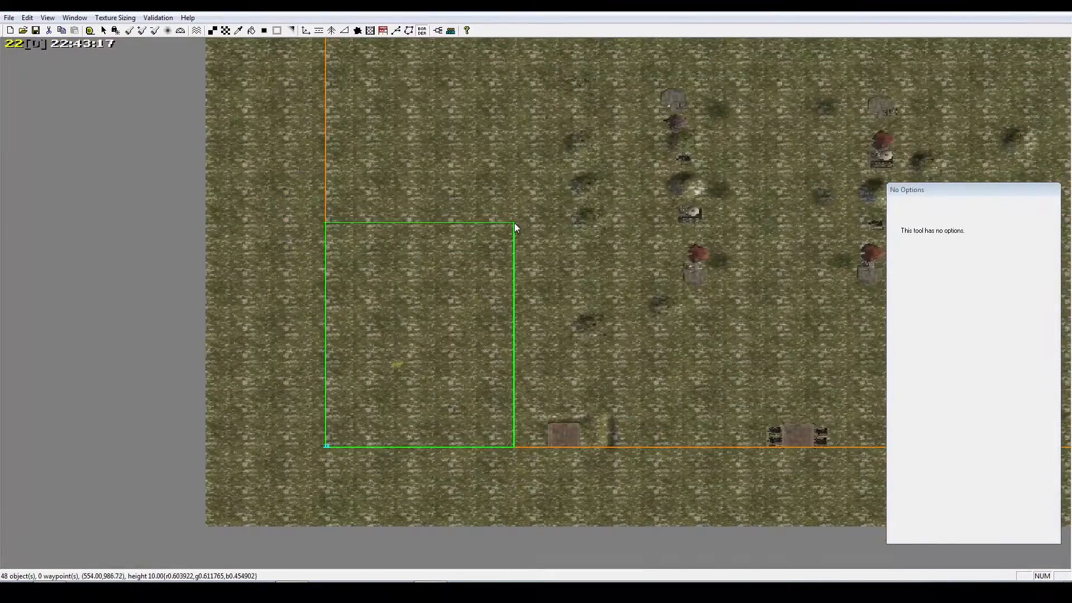
{"action": "left_click_drag", "start_coordinate": [514, 223], "coordinate": [377, 412]}
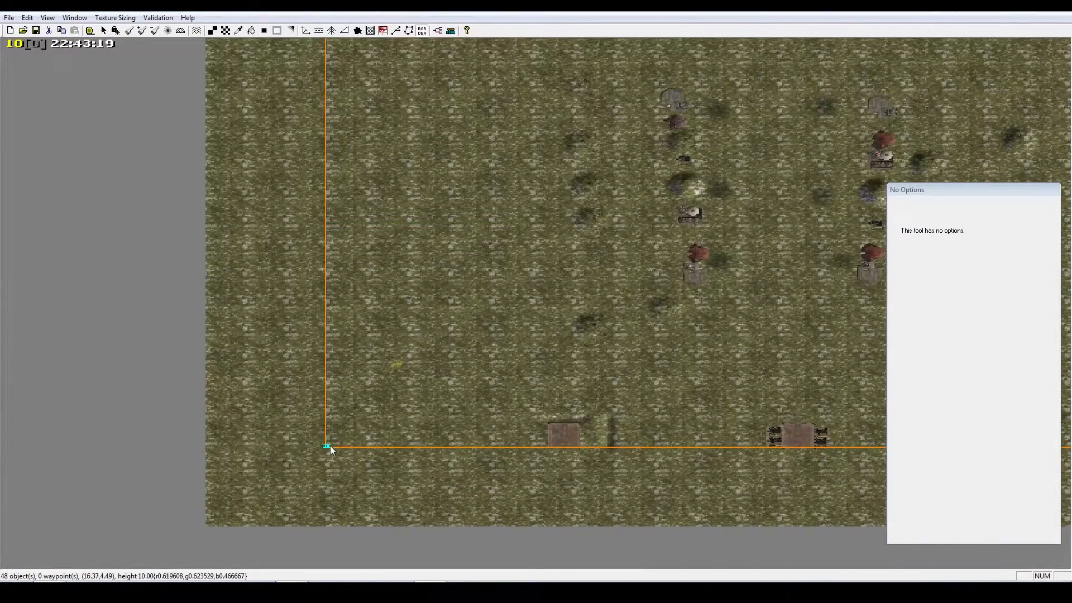
Place a first group of ChinaCommandCenter objects inside the orange boundary, in its lower-left area beside the existing structures
{"action": "right_click_drag", "start_coordinate": [453, 348], "coordinate": [589, 224]}
{"action": "scroll", "coordinate": [596, 233], "scroll_direction": "down", "scroll_amount": 4}
{"action": "scroll", "coordinate": [547, 229], "scroll_direction": "down", "scroll_amount": 3}
{"action": "right_click_drag", "start_coordinate": [694, 162], "coordinate": [476, 311]}
{"action": "scroll", "coordinate": [648, 240], "scroll_direction": "up", "scroll_amount": 5}
{"action": "scroll", "coordinate": [522, 277], "scroll_direction": "up", "scroll_amount": 3}
{"action": "left_click", "coordinate": [306, 30]}
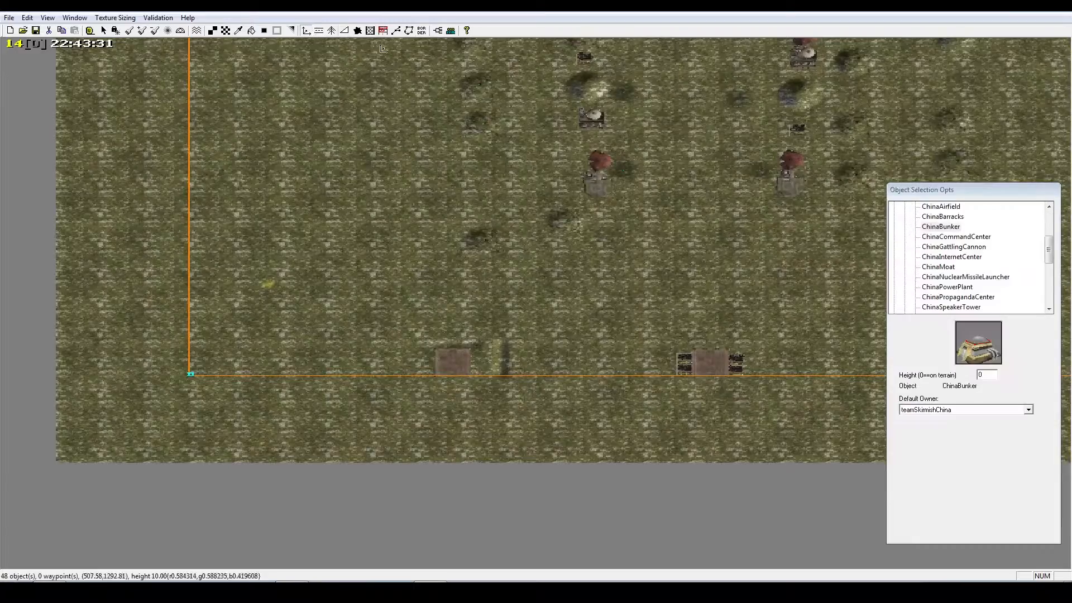
{"action": "left_click", "coordinate": [943, 238]}
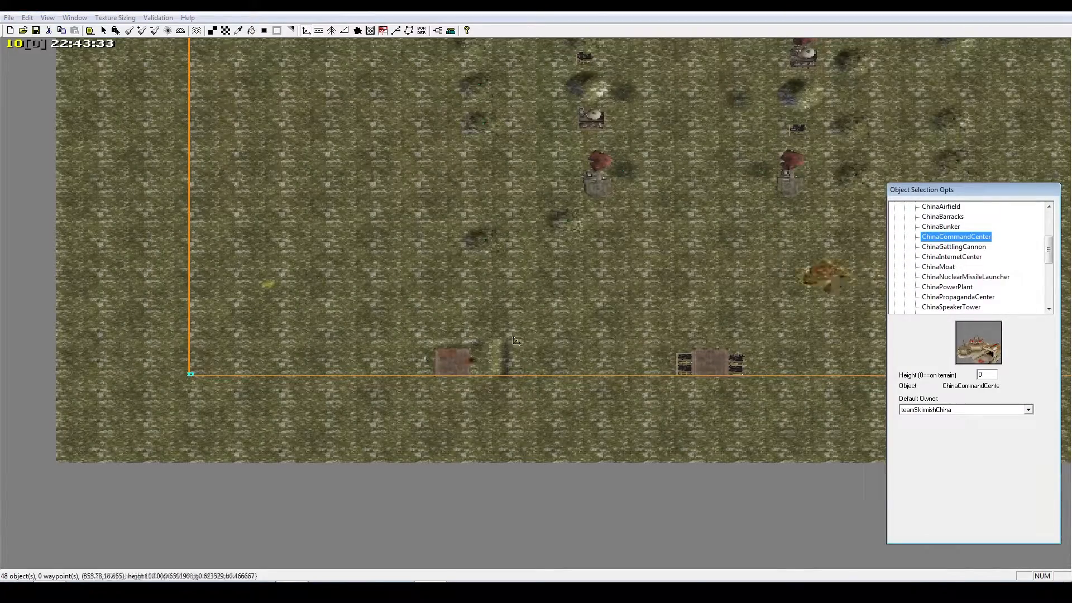
{"action": "scroll", "coordinate": [483, 289], "scroll_direction": "down", "scroll_amount": 5}
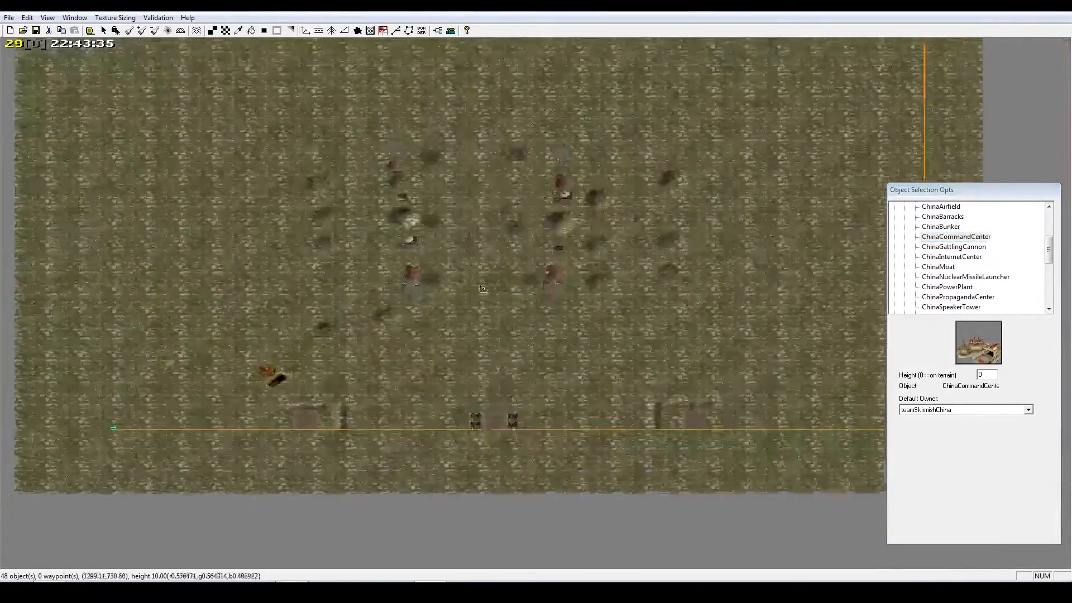
{"action": "right_click_drag", "start_coordinate": [482, 288], "coordinate": [445, 302]}
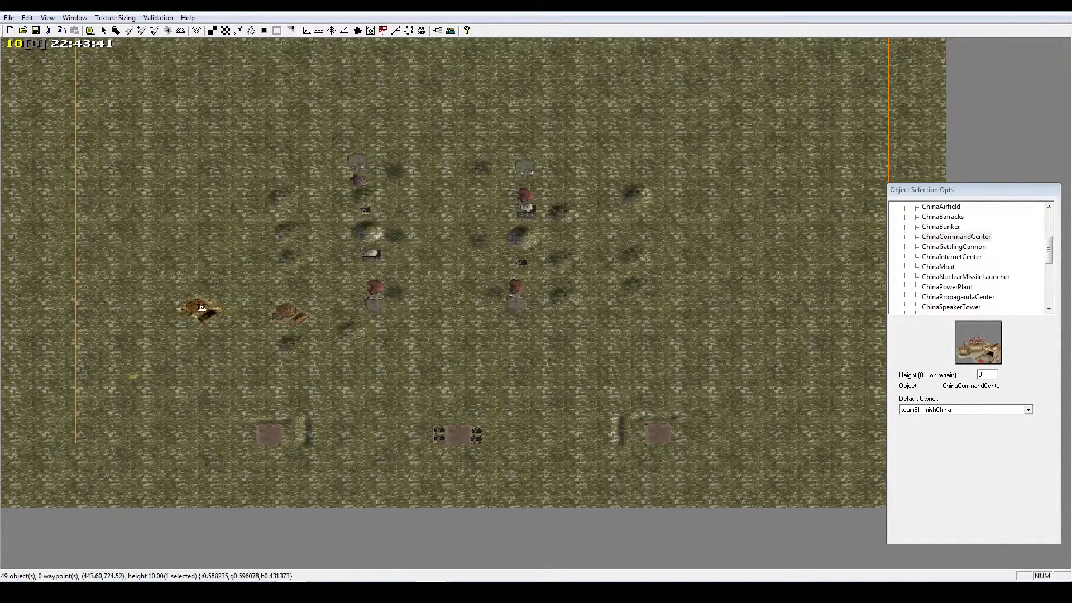
{"action": "left_click", "coordinate": [201, 307]}
{"action": "left_click", "coordinate": [266, 262]}
{"action": "scroll", "coordinate": [268, 262], "scroll_direction": "up", "scroll_amount": 4}
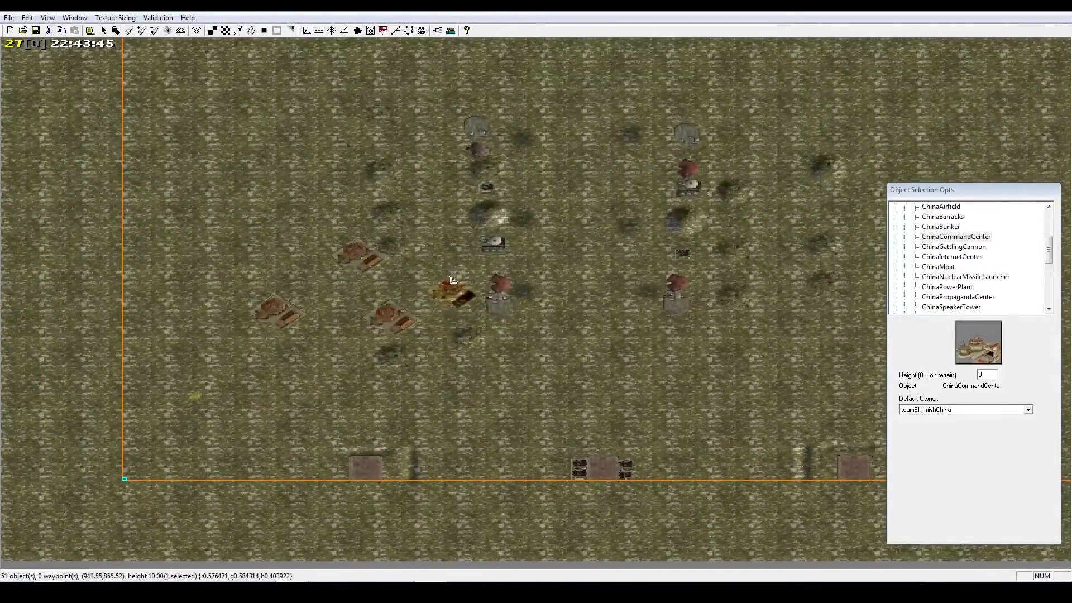
{"action": "left_click", "coordinate": [452, 279]}
{"action": "scroll", "coordinate": [452, 279], "scroll_direction": "up", "scroll_amount": 1}
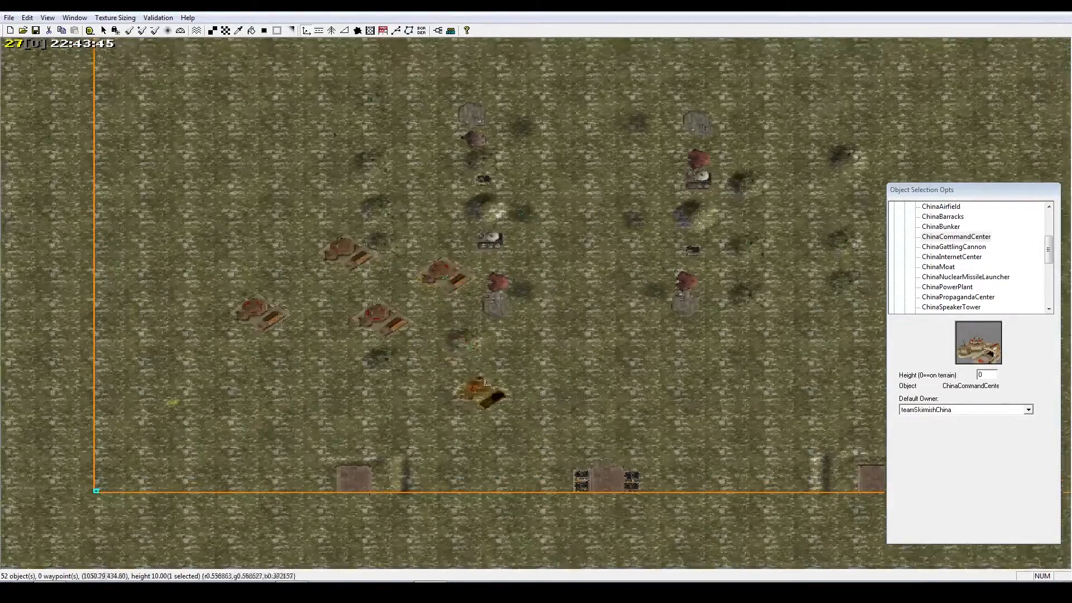
{"action": "left_click", "coordinate": [455, 366]}
{"action": "left_click", "coordinate": [536, 319]}
{"action": "right_click_drag", "start_coordinate": [486, 384], "coordinate": [563, 413]}
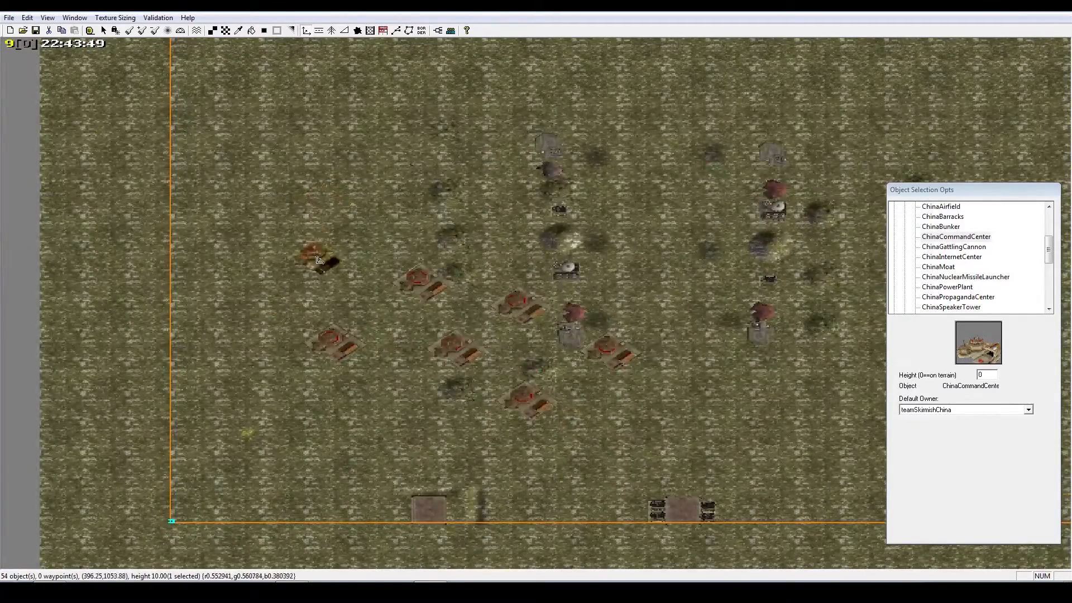
Add more China command centers west of the first group and in a row just above the lower orange boundary line
{"action": "left_click", "coordinate": [318, 277]}
{"action": "left_click", "coordinate": [323, 469]}
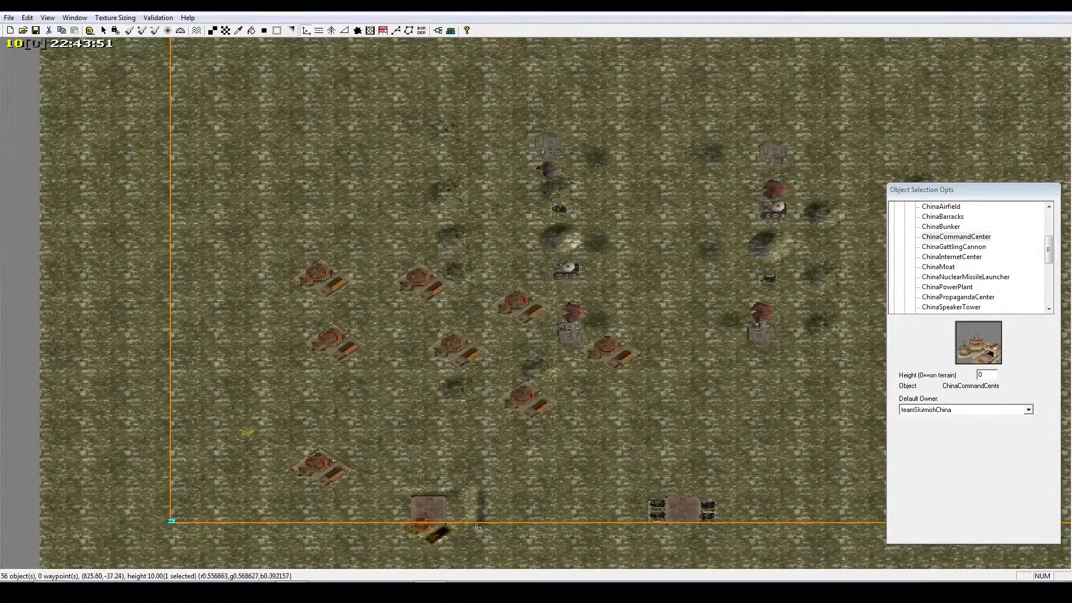
{"action": "left_click", "coordinate": [446, 455]}
{"action": "left_click", "coordinate": [505, 459]}
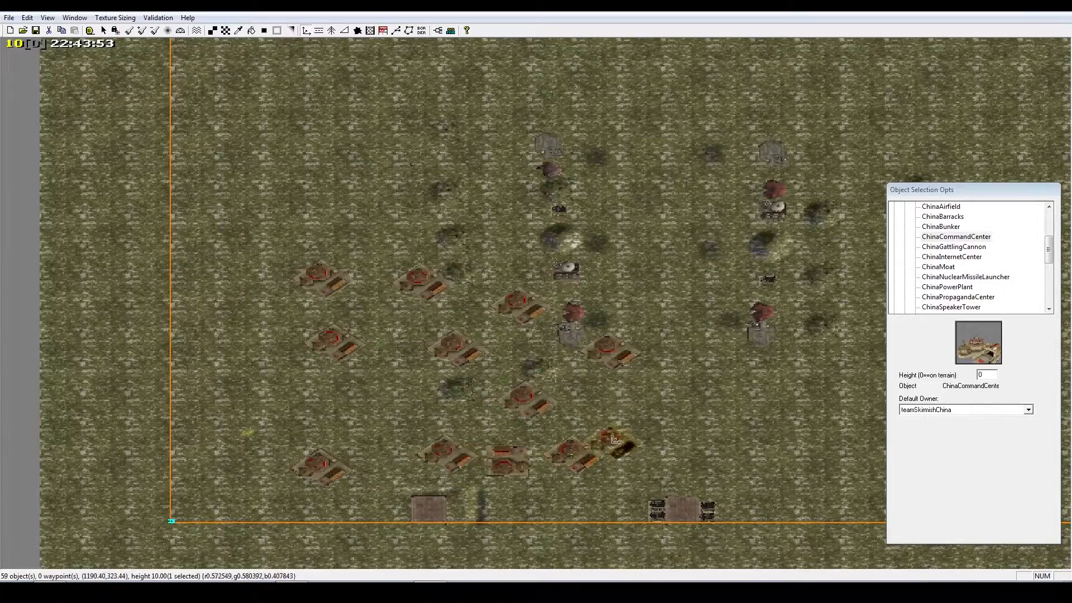
{"action": "left_click", "coordinate": [570, 451]}
{"action": "left_click", "coordinate": [617, 444]}
{"action": "left_click", "coordinate": [427, 418]}
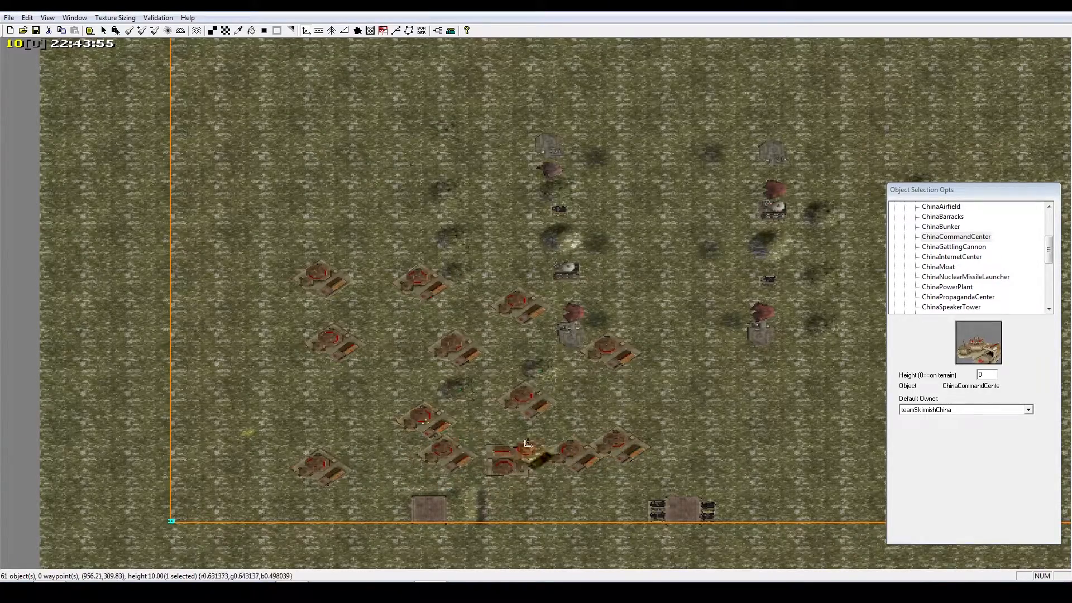
{"action": "left_click", "coordinate": [519, 436]}
Fill the remaining gaps between and around the placed buildings with additional China command centers
{"action": "left_click", "coordinate": [492, 278]}
{"action": "scroll", "coordinate": [446, 312], "scroll_direction": "up", "scroll_amount": 5}
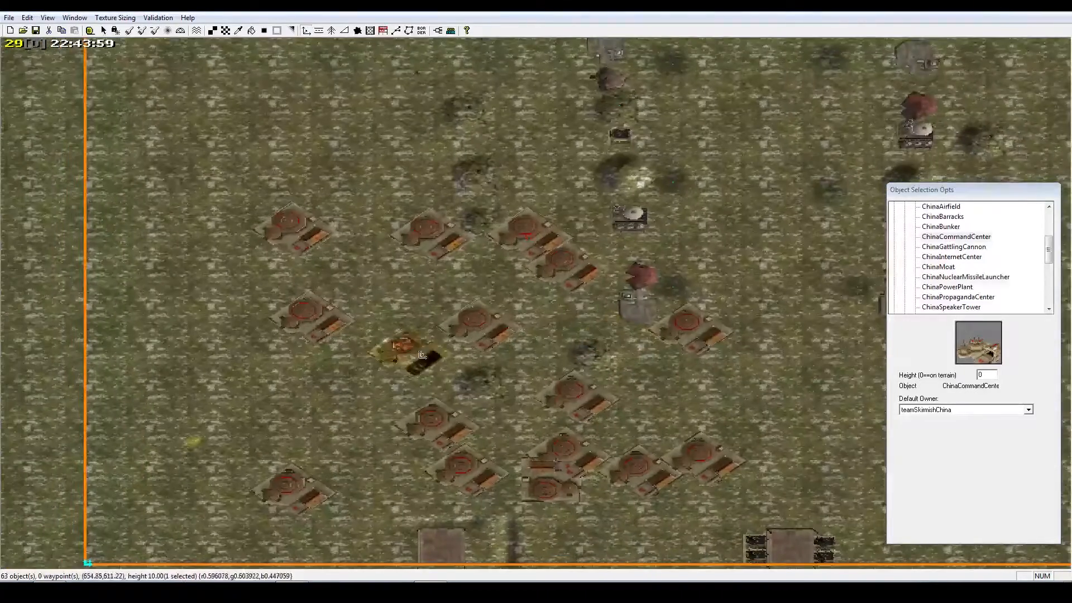
{"action": "right_click_drag", "start_coordinate": [422, 354], "coordinate": [426, 307]}
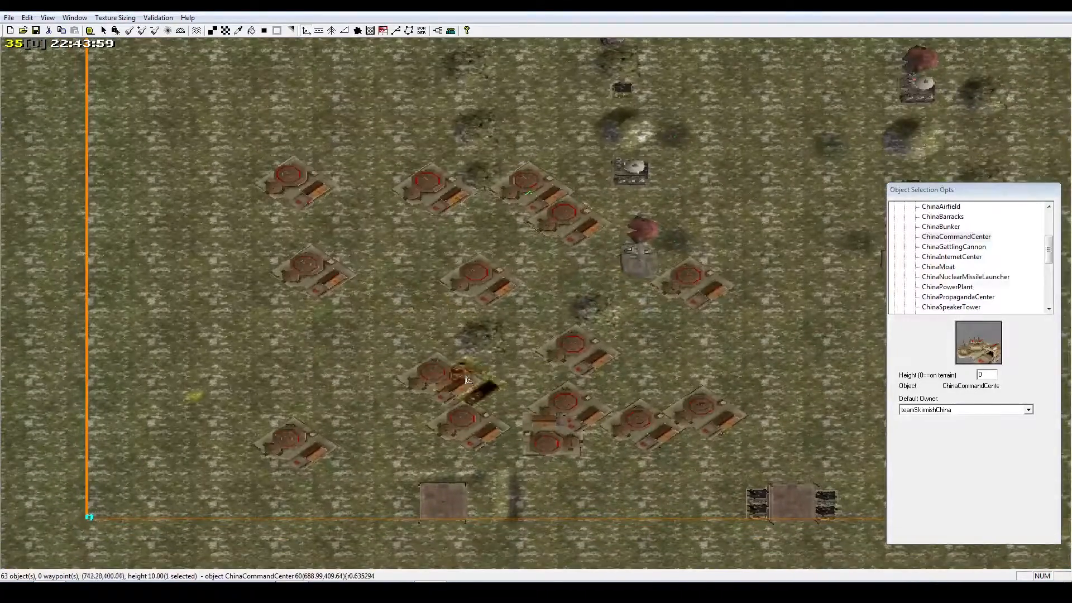
{"action": "right_click_drag", "start_coordinate": [555, 349], "coordinate": [508, 415]}
{"action": "scroll", "coordinate": [511, 296], "scroll_direction": "down", "scroll_amount": 2}
{"action": "left_click", "coordinate": [512, 286]}
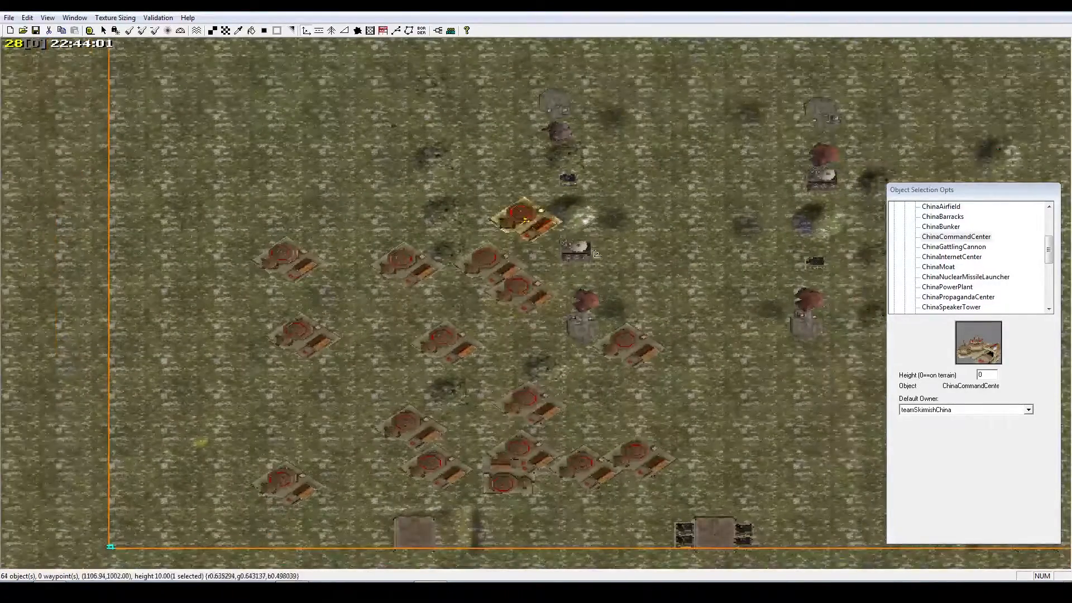
{"action": "left_click", "coordinate": [521, 217]}
{"action": "left_click", "coordinate": [653, 269]}
{"action": "left_click", "coordinate": [351, 219]}
{"action": "scroll", "coordinate": [346, 389], "scroll_direction": "down", "scroll_amount": 4}
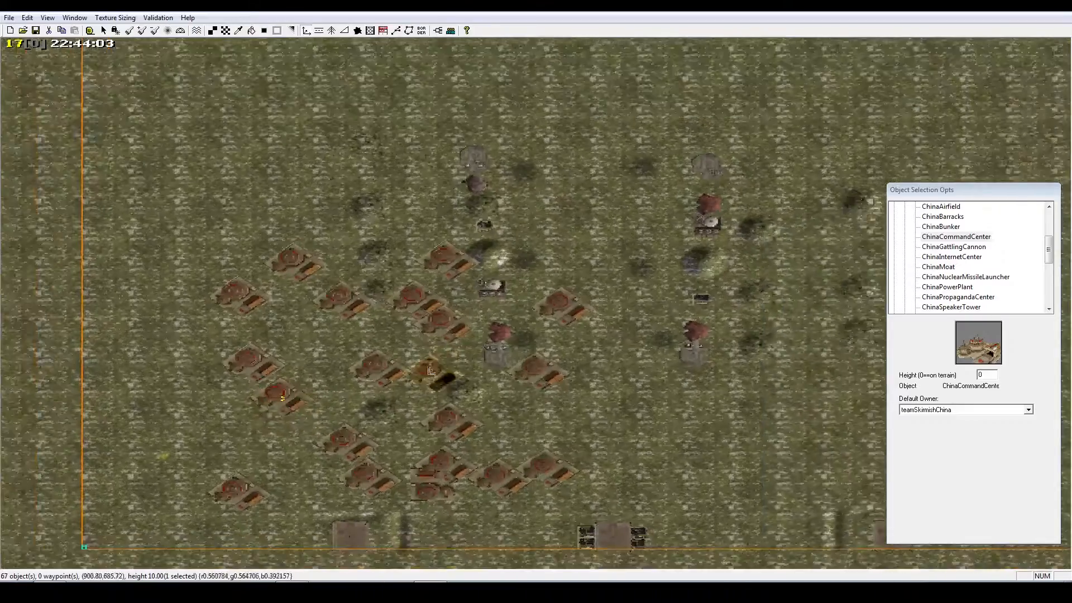
{"action": "scroll", "coordinate": [535, 377], "scroll_direction": "up", "scroll_amount": 4}
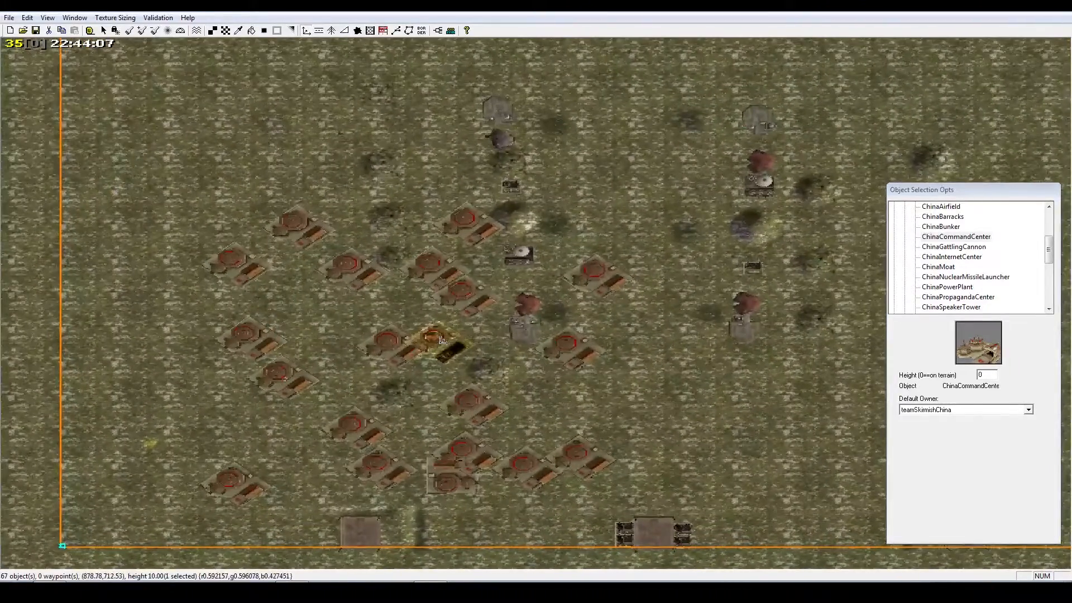
Show the trigger areas in the map view in preparation for drawing an area polygon
{"action": "left_click", "coordinate": [104, 31]}
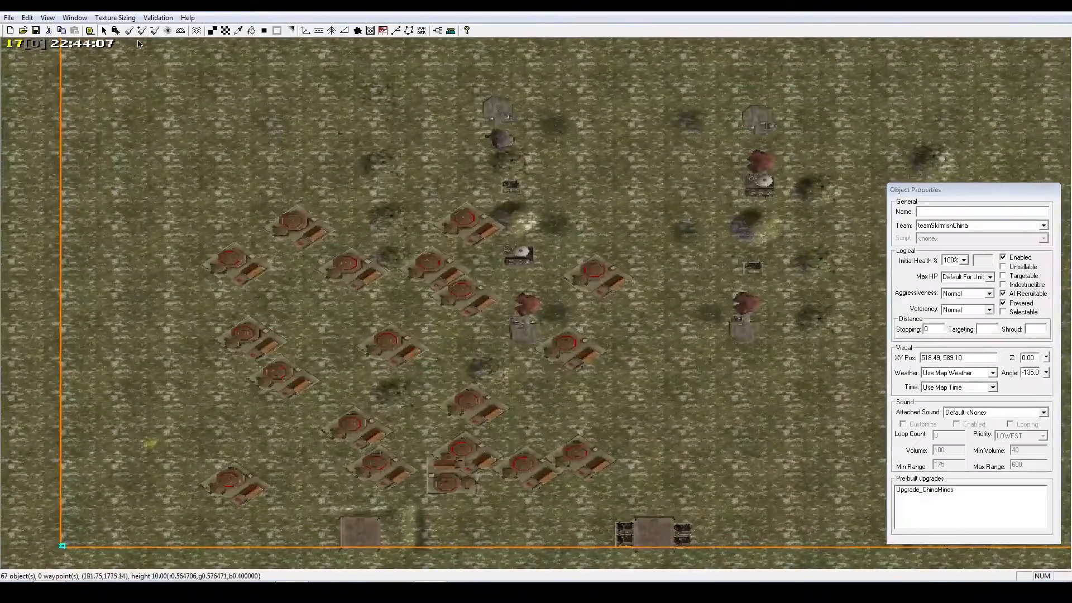
{"action": "left_click", "coordinate": [408, 31]}
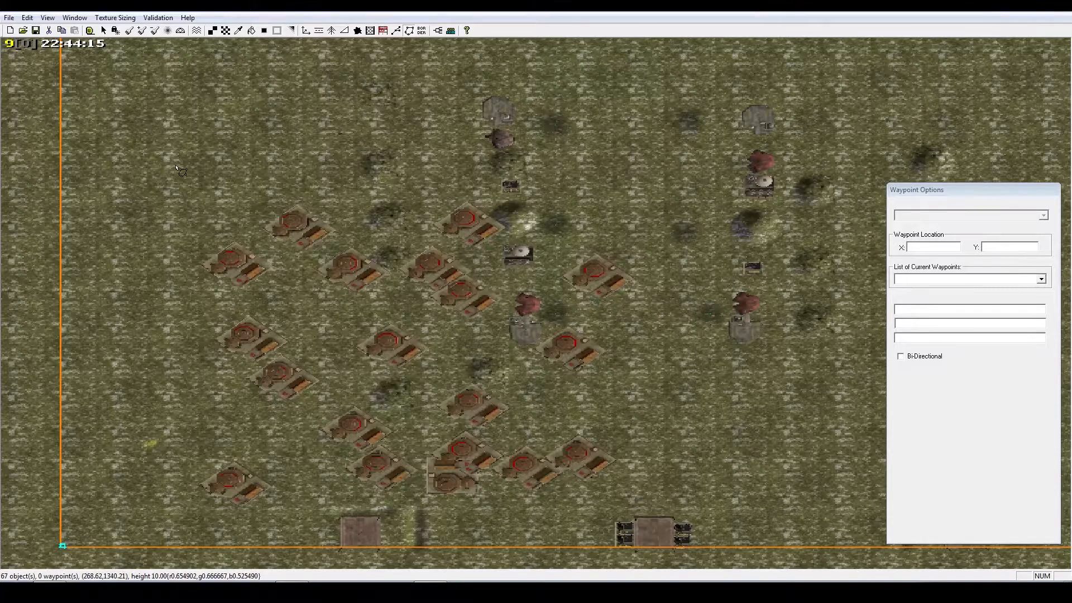
{"action": "left_click", "coordinate": [40, 19]}
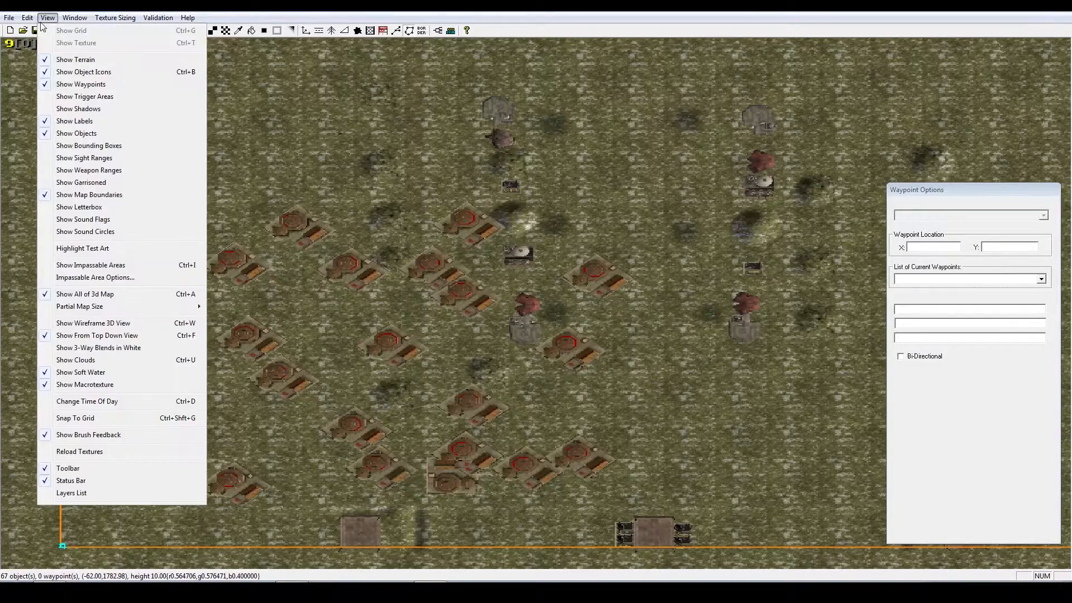
{"action": "left_click", "coordinate": [96, 98]}
Draw a rectangular area trigger around all the command centers, with its lower-left corner just inside the orange boundary's corner
{"action": "right_click_drag", "start_coordinate": [388, 239], "coordinate": [450, 230]}
{"action": "scroll", "coordinate": [450, 229], "scroll_direction": "down", "scroll_amount": 5}
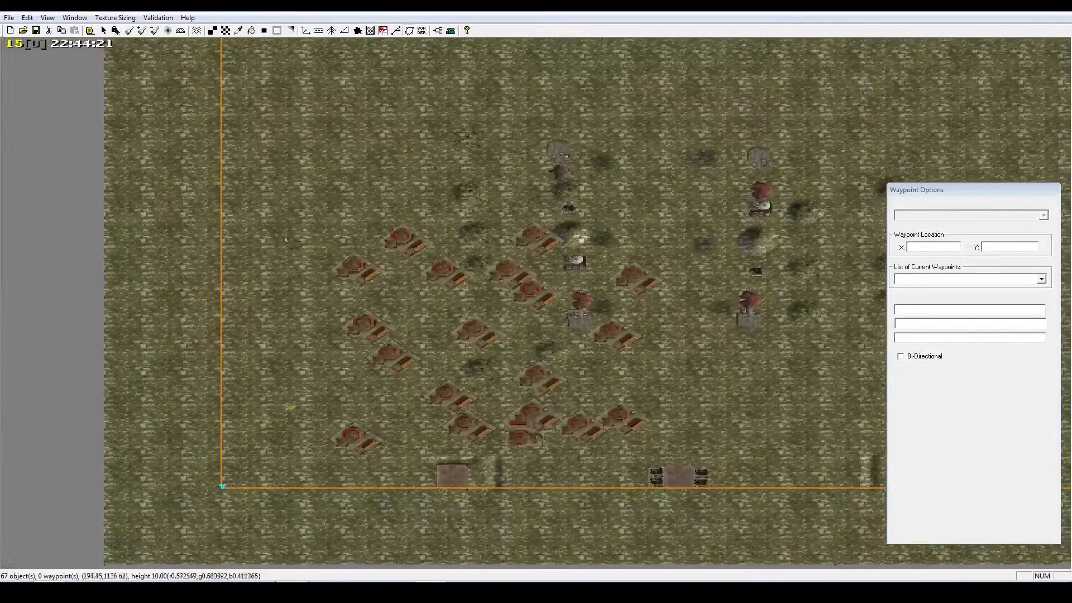
{"action": "right_click_drag", "start_coordinate": [320, 195], "coordinate": [273, 232]}
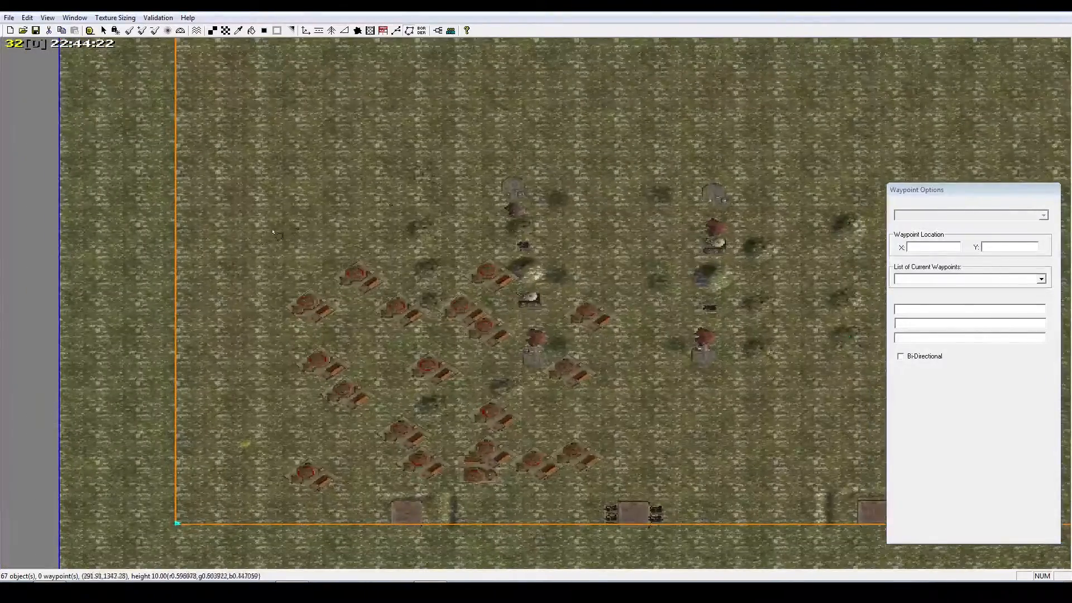
{"action": "left_click", "coordinate": [178, 227]}
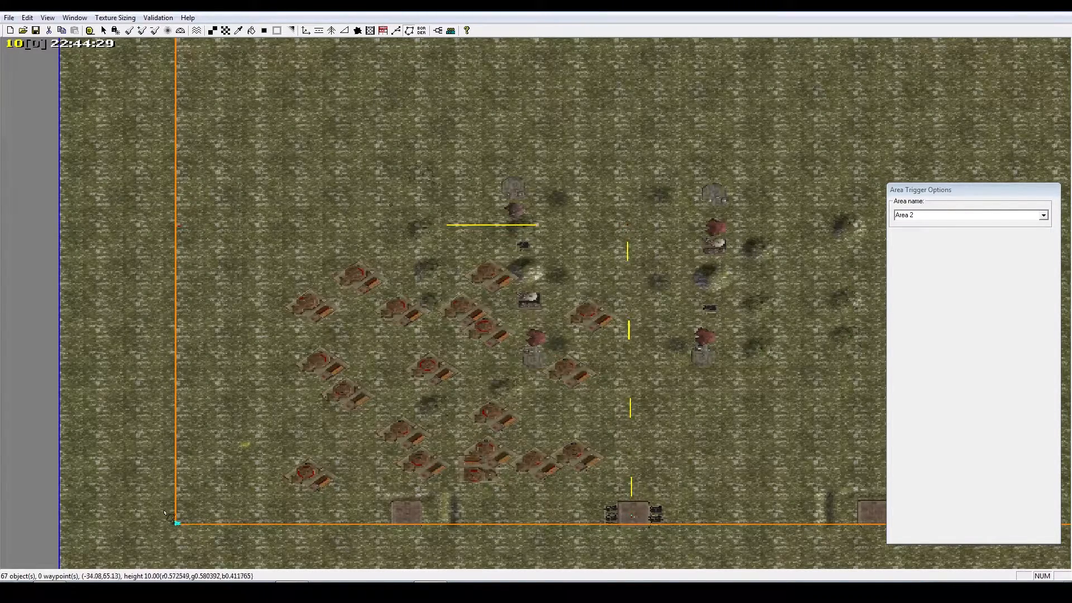
{"action": "left_click", "coordinate": [103, 30]}
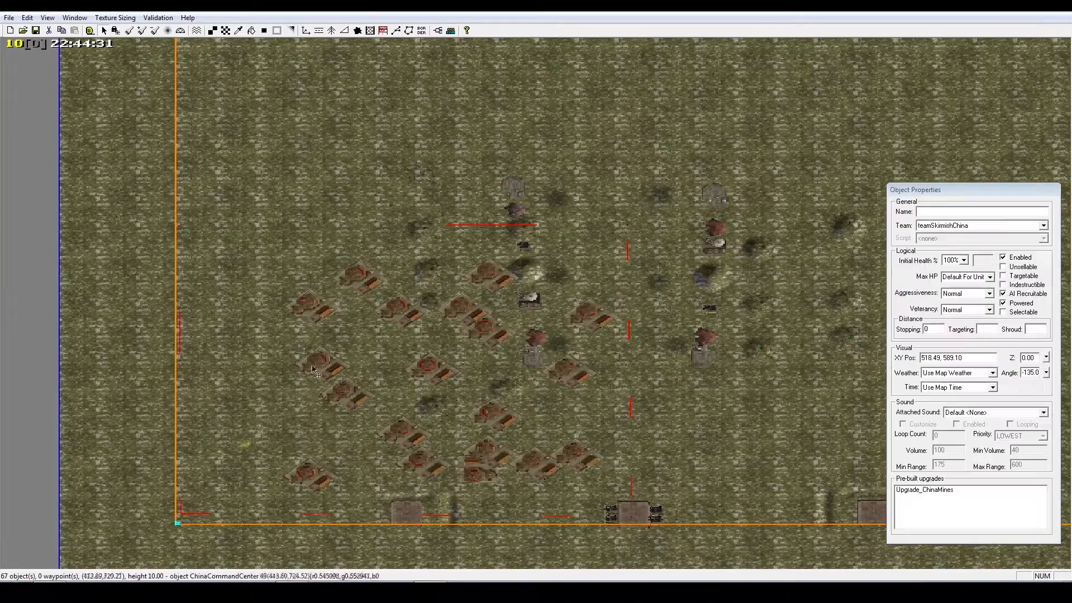
Select the new area trigger and examine its outline around the command centers relative to the orange boundary and the whole map
{"action": "scroll", "coordinate": [596, 193], "scroll_direction": "up", "scroll_amount": 5}
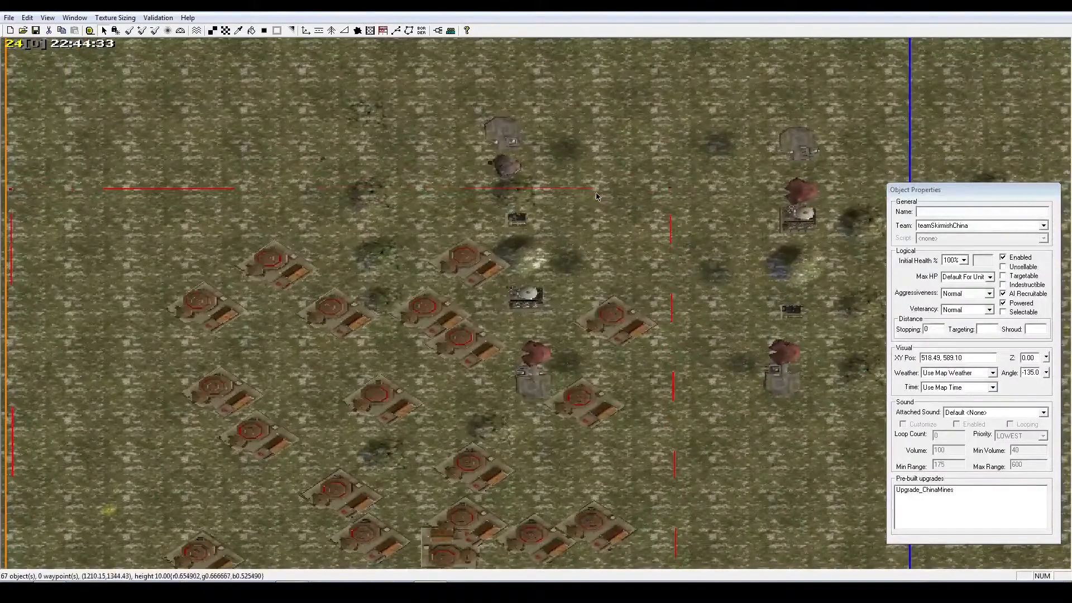
{"action": "left_click", "coordinate": [594, 191]}
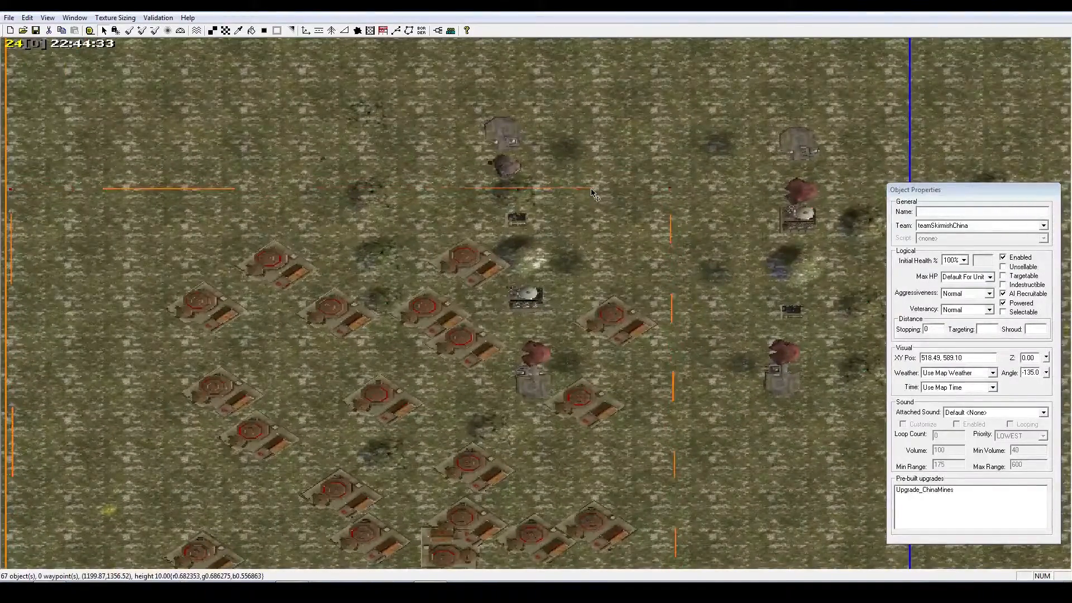
{"action": "right_click_drag", "start_coordinate": [285, 502], "coordinate": [332, 417]}
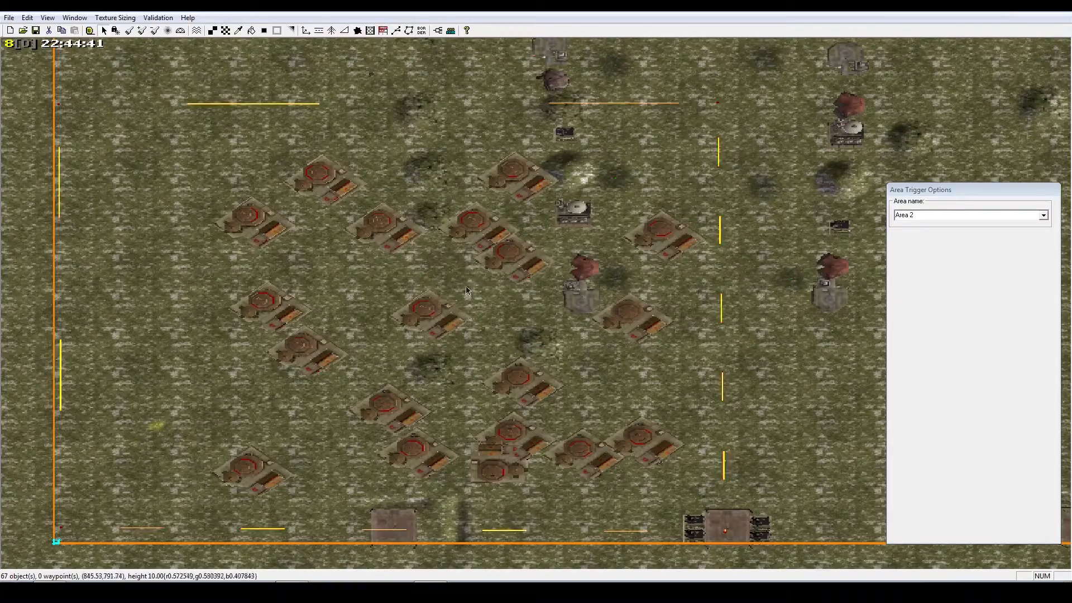
{"action": "scroll", "coordinate": [467, 285], "scroll_direction": "down", "scroll_amount": 3}
{"action": "scroll", "coordinate": [391, 300], "scroll_direction": "down", "scroll_amount": 5}
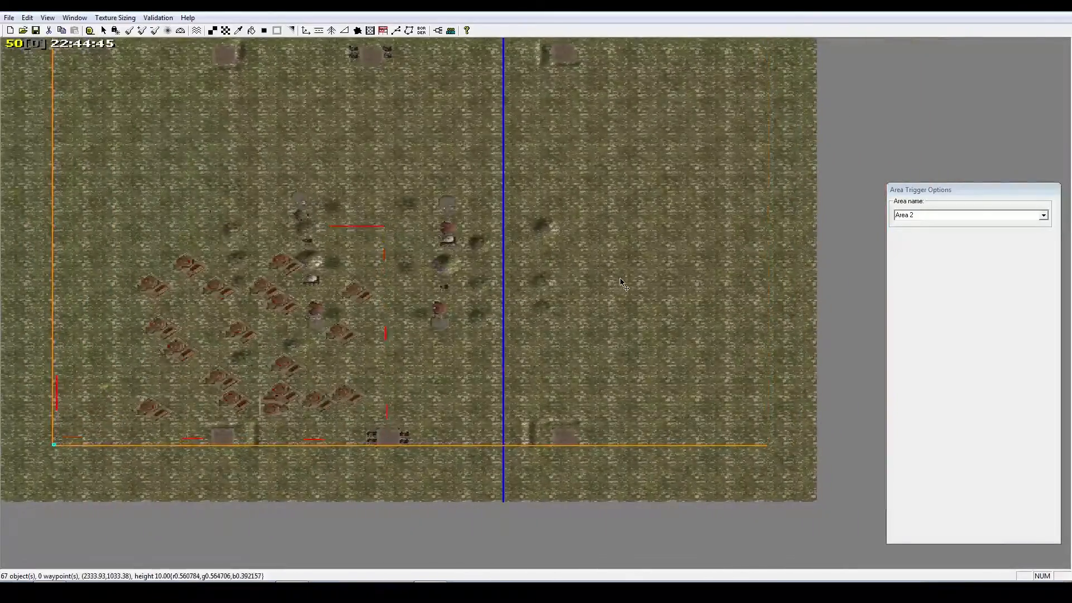
{"action": "right_click_drag", "start_coordinate": [620, 282], "coordinate": [659, 303]}
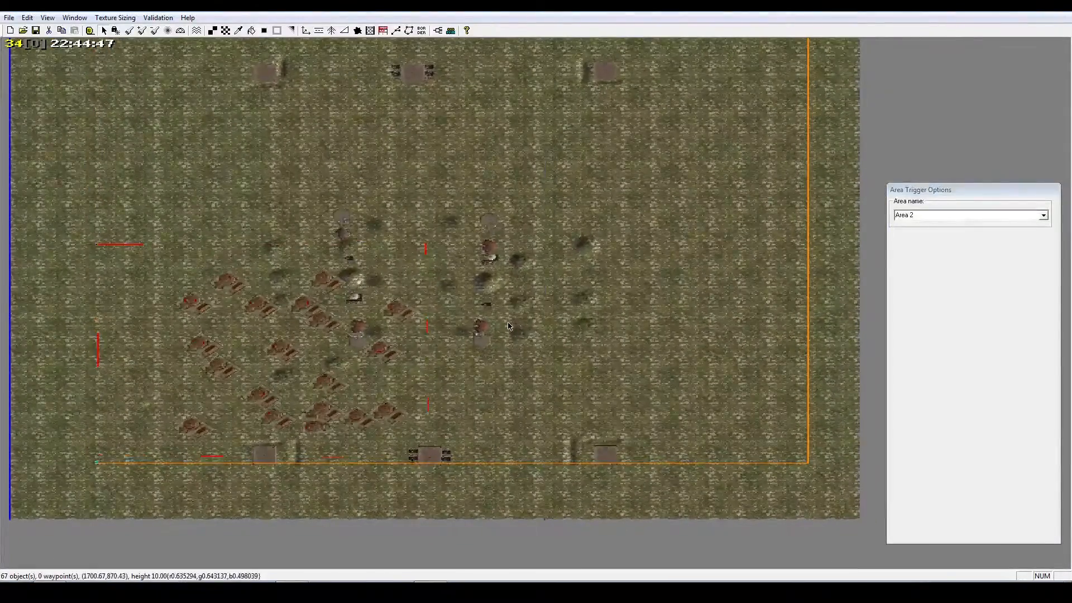
{"action": "right_click_drag", "start_coordinate": [517, 323], "coordinate": [533, 339]}
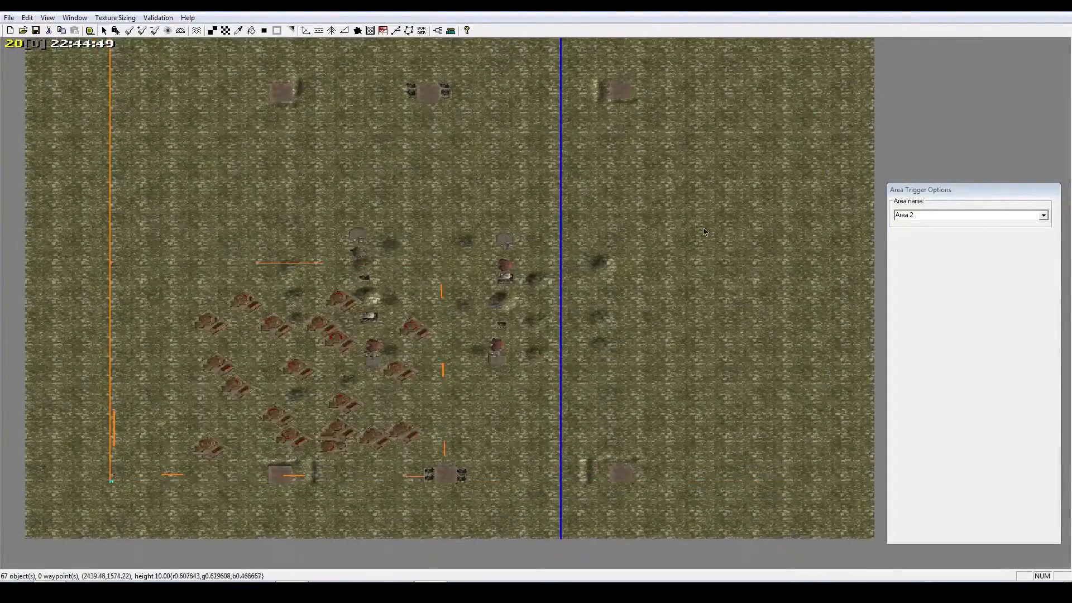
{"action": "right_click_drag", "start_coordinate": [445, 335], "coordinate": [445, 299]}
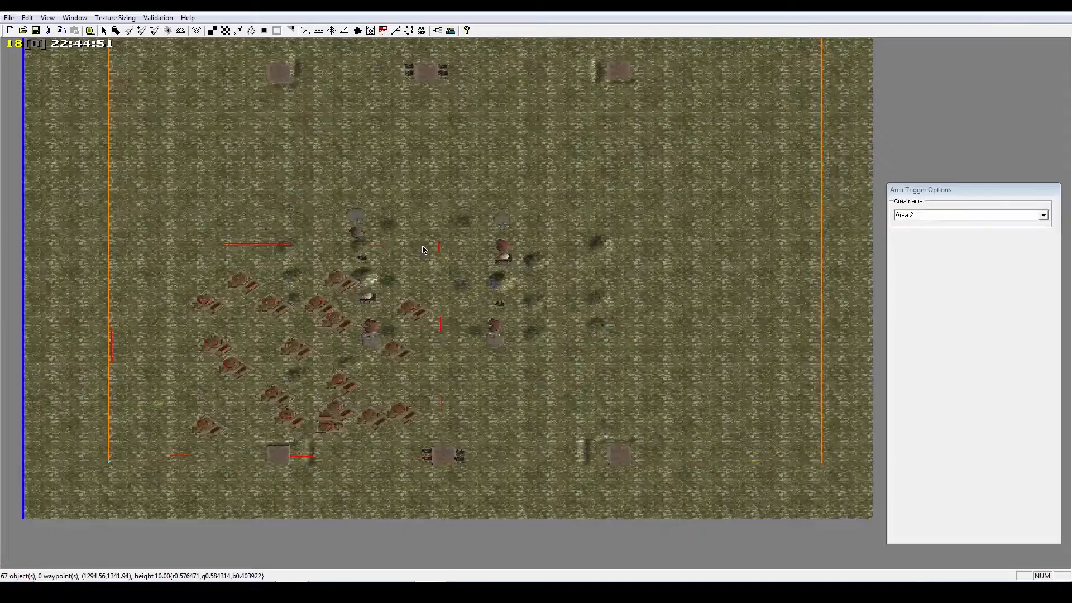
{"action": "right_click_drag", "start_coordinate": [449, 236], "coordinate": [447, 248]}
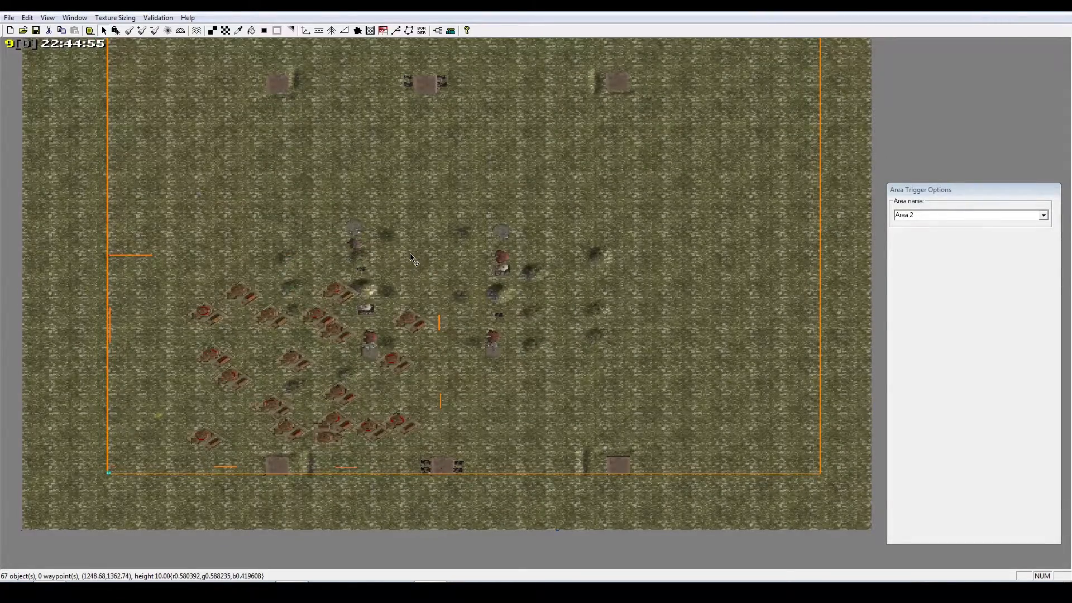
{"action": "scroll", "coordinate": [412, 258], "scroll_direction": "up", "scroll_amount": 5}
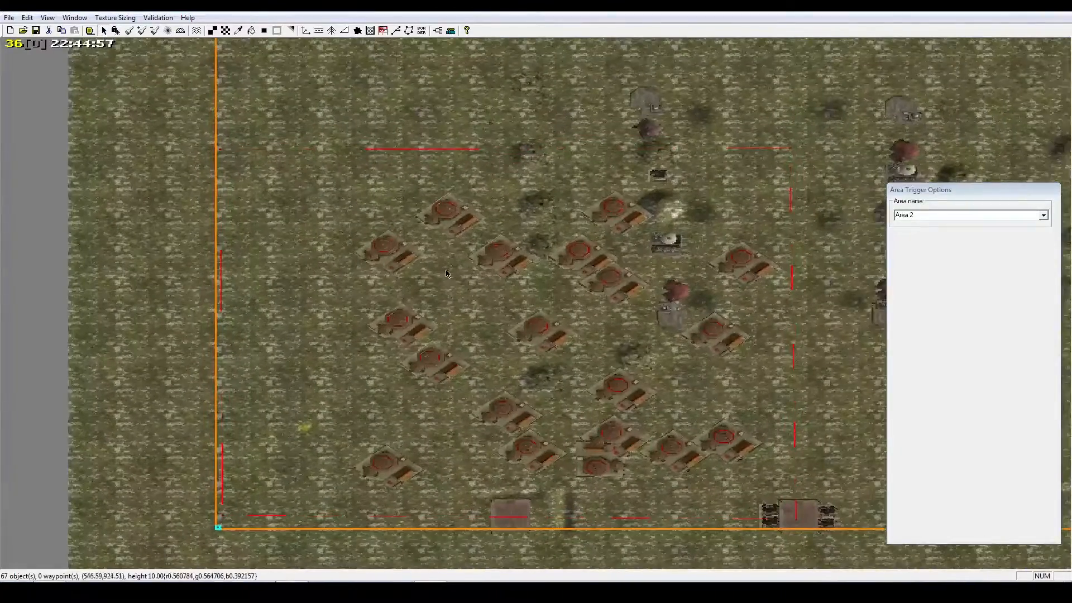
Draw a second rectangular area trigger around the command centers, just inside the first one
{"action": "left_click", "coordinate": [407, 34]}
{"action": "right_click_drag", "start_coordinate": [320, 146], "coordinate": [235, 198]}
{"action": "left_click", "coordinate": [153, 212]}
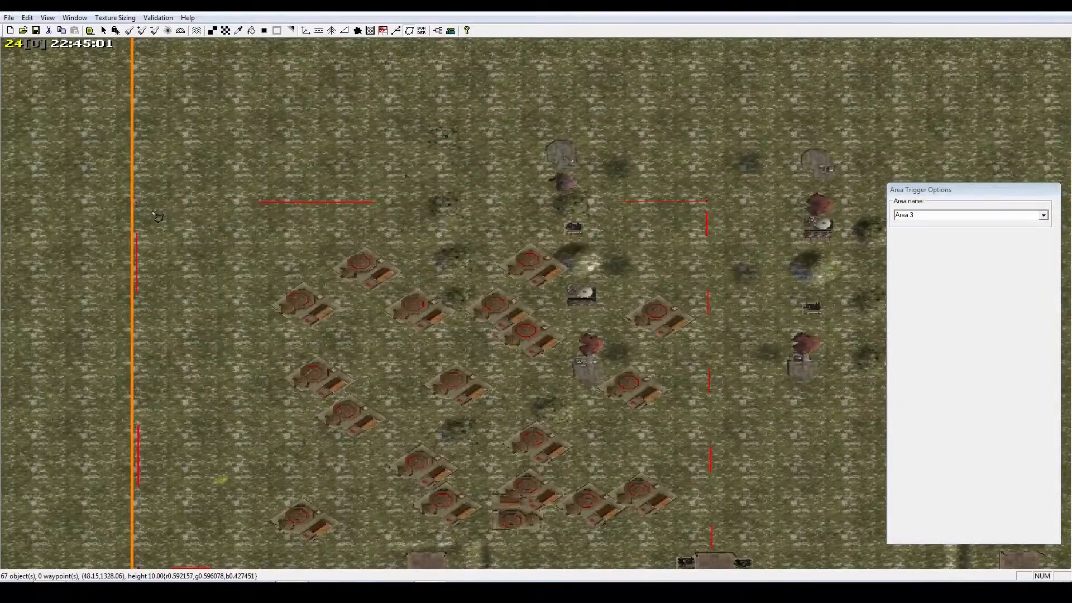
{"action": "right_click_drag", "start_coordinate": [643, 369], "coordinate": [641, 453]}
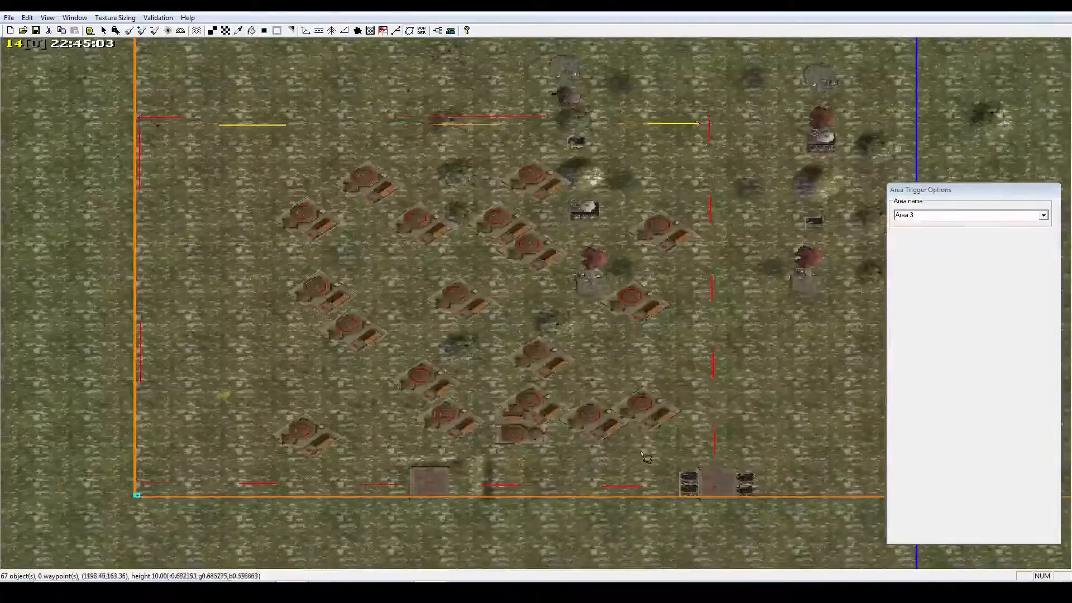
Move the second area trigger's lower-left corner to sit slightly inside the first area's lower-left corner
{"action": "right_click", "coordinate": [267, 447]}
{"action": "right_click_drag", "start_coordinate": [267, 447], "coordinate": [159, 492]}
{"action": "scroll", "coordinate": [162, 490], "scroll_direction": "up", "scroll_amount": 10}
{"action": "right_click_drag", "start_coordinate": [355, 360], "coordinate": [120, 455]}
{"action": "left_click_drag", "start_coordinate": [475, 373], "coordinate": [449, 416]}
{"action": "right_click_drag", "start_coordinate": [491, 457], "coordinate": [483, 383]}
{"action": "scroll", "coordinate": [482, 383], "scroll_direction": "down", "scroll_amount": 5}
{"action": "scroll", "coordinate": [416, 297], "scroll_direction": "up", "scroll_amount": 1}
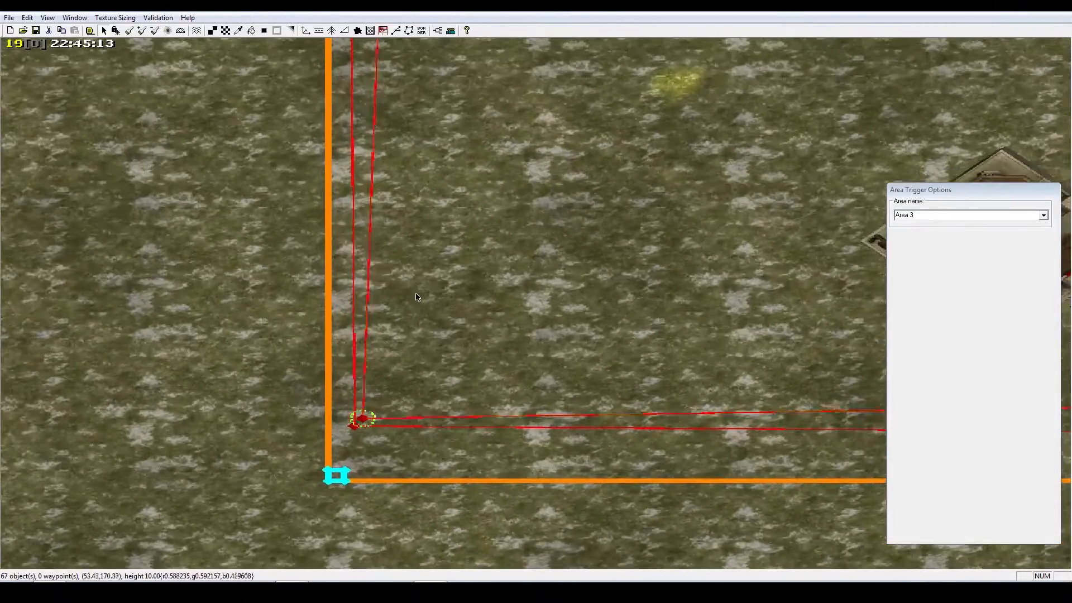
{"action": "scroll", "coordinate": [417, 297], "scroll_direction": "up", "scroll_amount": 2}
{"action": "right_click_drag", "start_coordinate": [392, 349], "coordinate": [426, 350]}
{"action": "mouse_move", "coordinate": [367, 436]}
{"action": "left_mouse_down"}
{"action": "mouse_move", "coordinate": [459, 388]}
{"action": "mouse_move", "coordinate": [670, 324]}
{"action": "mouse_move", "coordinate": [391, 240]}
{"action": "mouse_move", "coordinate": [519, 469]}
{"action": "mouse_move", "coordinate": [463, 307]}
{"action": "mouse_move", "coordinate": [499, 379]}
{"action": "mouse_move", "coordinate": [467, 416]}
{"action": "mouse_move", "coordinate": [373, 434]}
{"action": "left_mouse_up"}
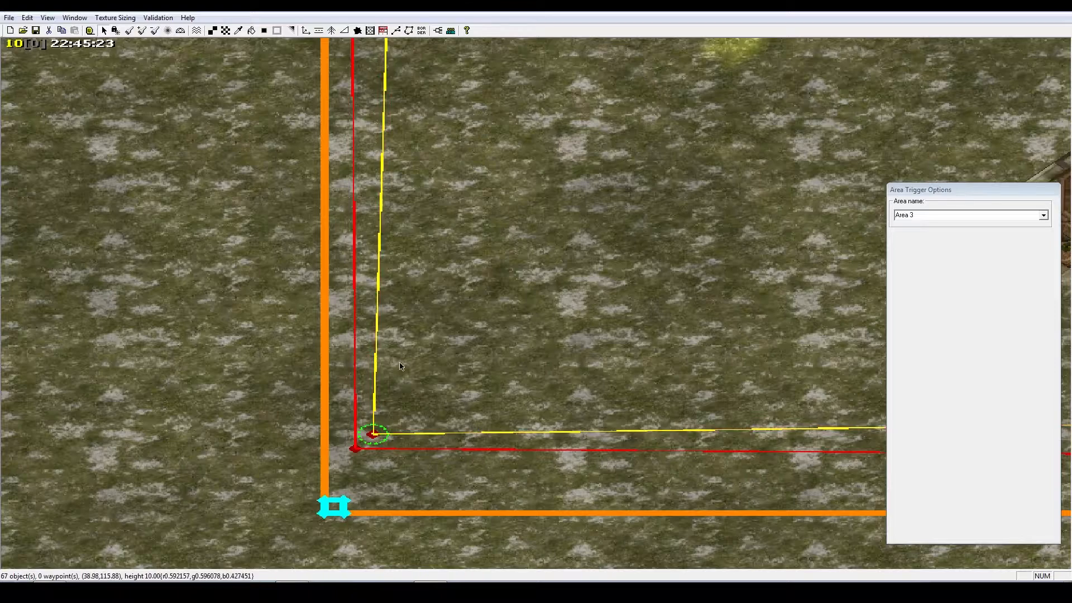
Turn on grid snapping and reposition both area triggers' lower-left corners closer to the orange boundary corner, keeping the second area inside the first
{"action": "left_click", "coordinate": [48, 18]}
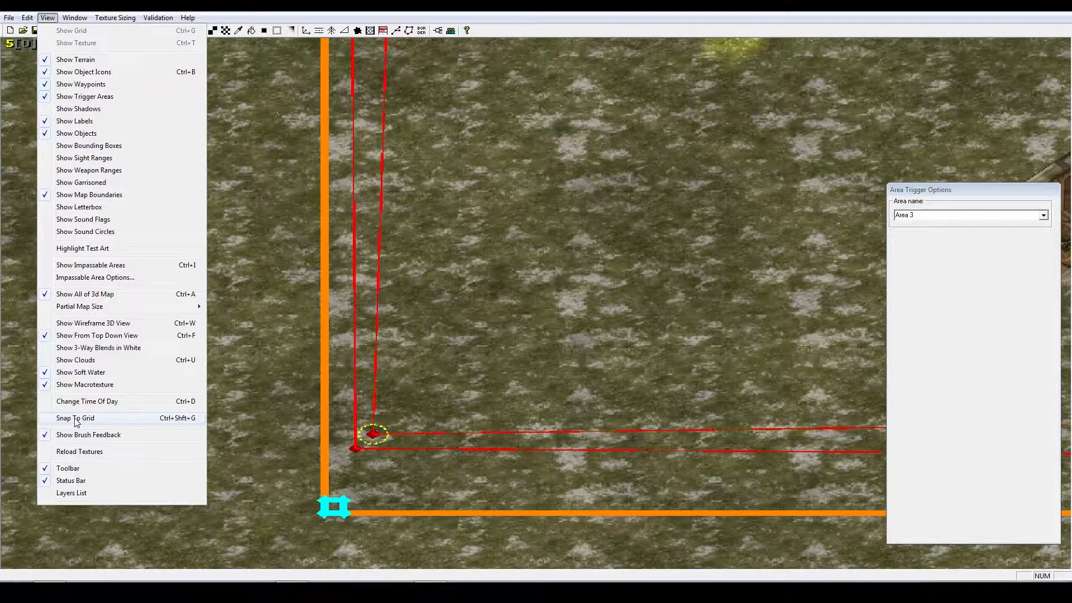
{"action": "left_click", "coordinate": [189, 420]}
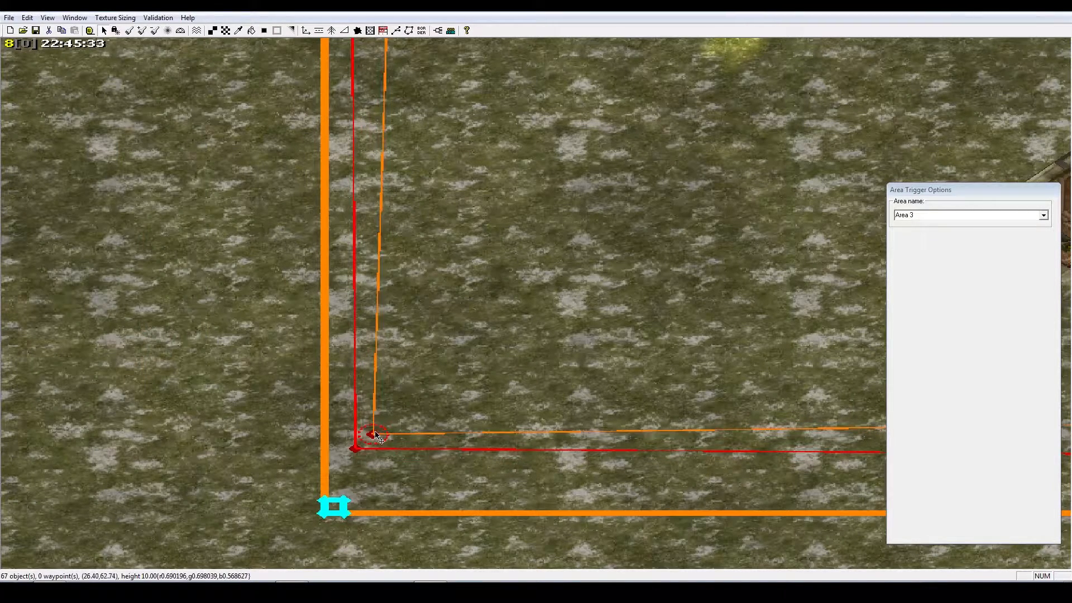
{"action": "left_click_drag", "start_coordinate": [376, 436], "coordinate": [468, 389]}
{"action": "left_click_drag", "start_coordinate": [363, 456], "coordinate": [352, 455]}
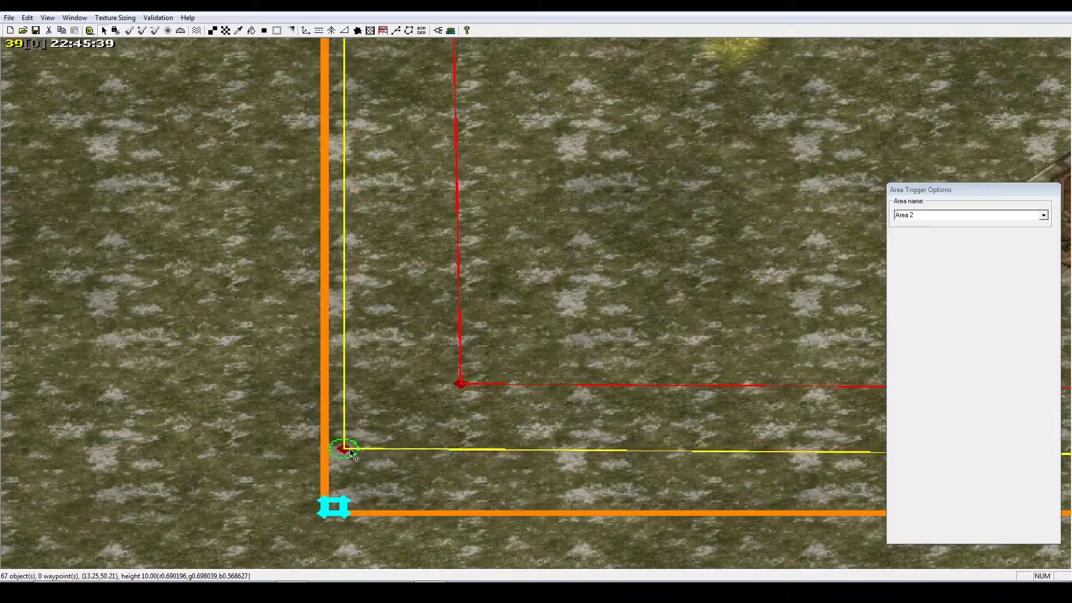
{"action": "left_click_drag", "start_coordinate": [463, 385], "coordinate": [385, 461]}
Move the second area trigger's upper-left corner to sit slightly inside the first area's upper-left corner
{"action": "right_click_drag", "start_coordinate": [439, 454], "coordinate": [374, 502]}
{"action": "right_click_drag", "start_coordinate": [399, 56], "coordinate": [406, 458]}
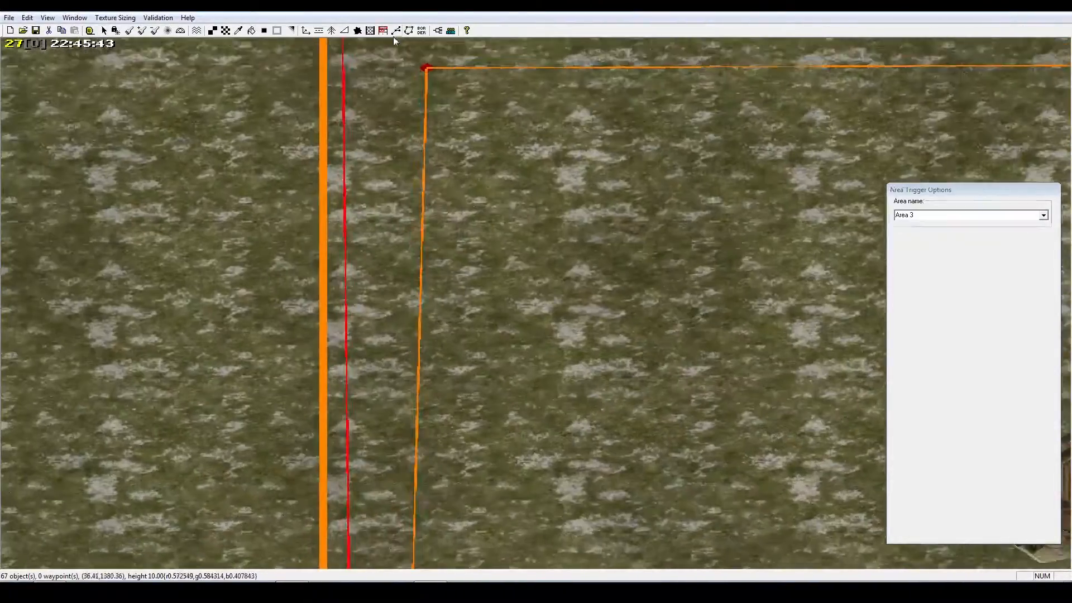
{"action": "right_click_drag", "start_coordinate": [393, 37], "coordinate": [398, 283]}
{"action": "left_click_drag", "start_coordinate": [428, 322], "coordinate": [368, 289]}
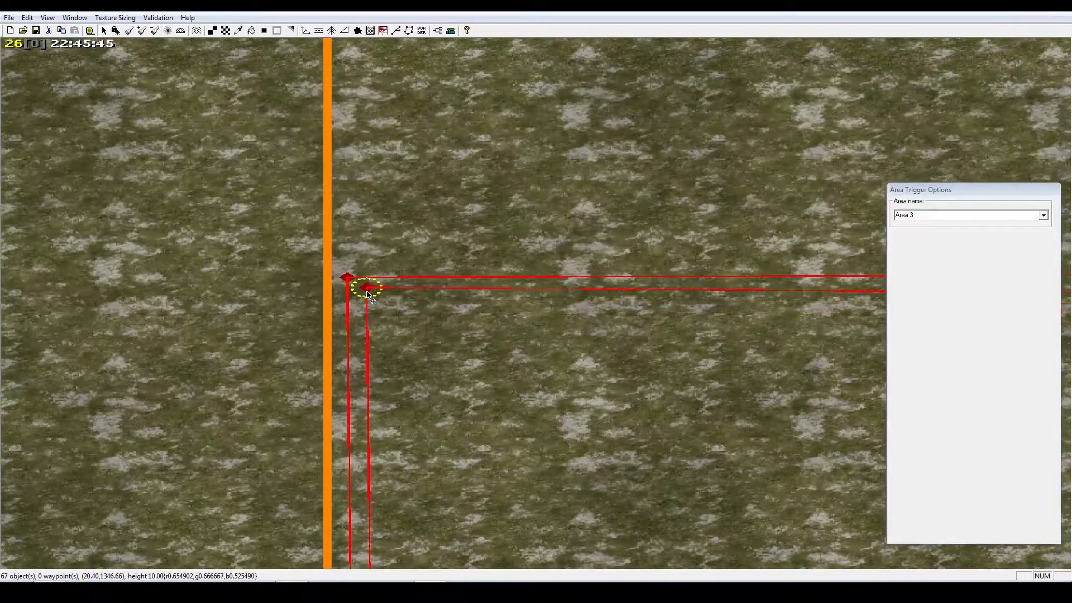
Move the second area trigger's upper-right and lower-right corners to sit close inside the first area's matching corners
{"action": "right_click_drag", "start_coordinate": [370, 286], "coordinate": [617, 271]}
{"action": "right_click_drag", "start_coordinate": [979, 182], "coordinate": [202, 229]}
{"action": "left_click_drag", "start_coordinate": [396, 320], "coordinate": [427, 302]}
{"action": "right_click_drag", "start_coordinate": [453, 402], "coordinate": [496, 56]}
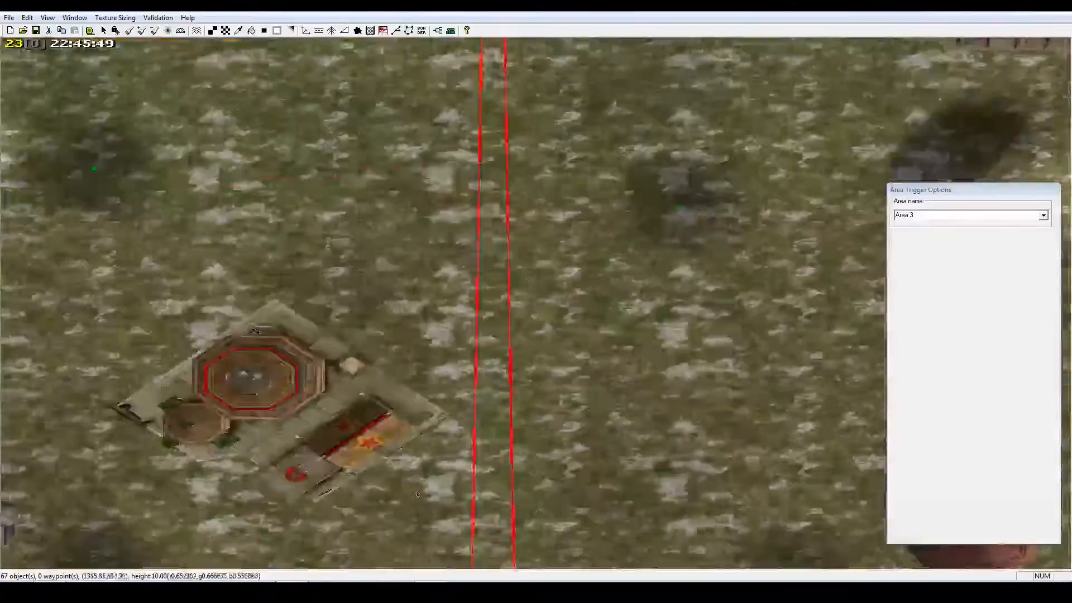
{"action": "right_click_drag", "start_coordinate": [485, 475], "coordinate": [490, 230]}
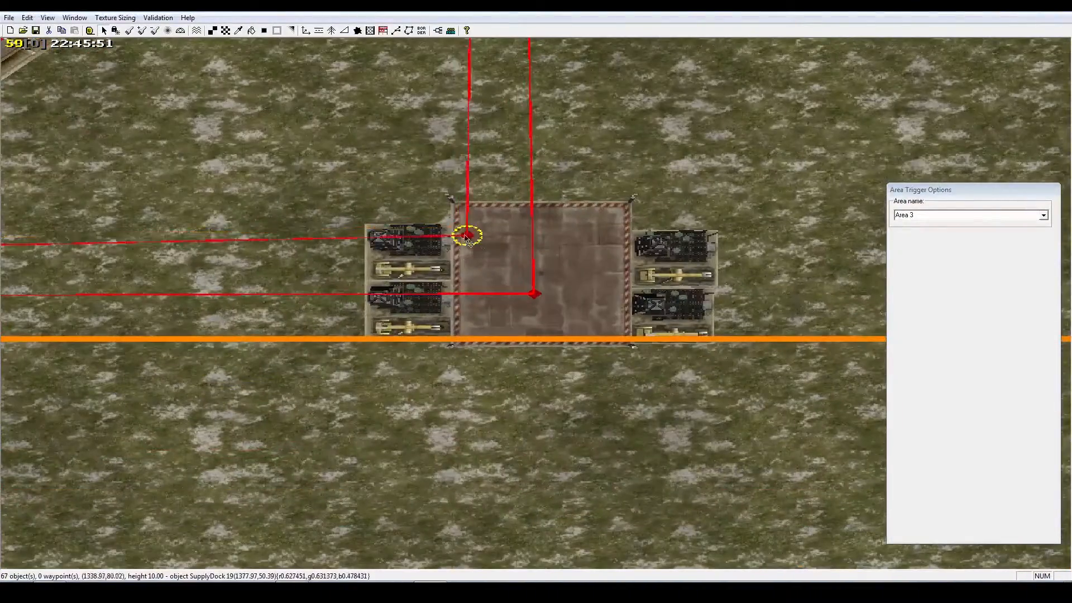
{"action": "left_click_drag", "start_coordinate": [466, 235], "coordinate": [527, 287]}
Move the whole second area trigger across the map until its right edge sits just inside the orange boundary's right edge
{"action": "scroll", "coordinate": [585, 319], "scroll_direction": "down", "scroll_amount": 3}
{"action": "scroll", "coordinate": [585, 320], "scroll_direction": "down", "scroll_amount": 3}
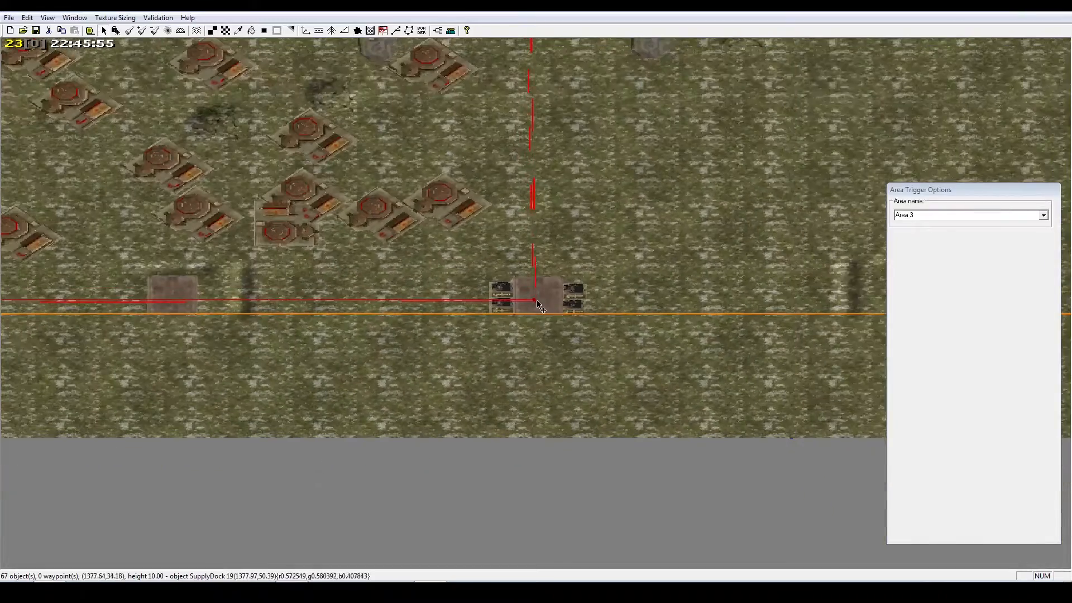
{"action": "left_click", "coordinate": [529, 300]}
{"action": "scroll", "coordinate": [530, 296], "scroll_direction": "up", "scroll_amount": 4}
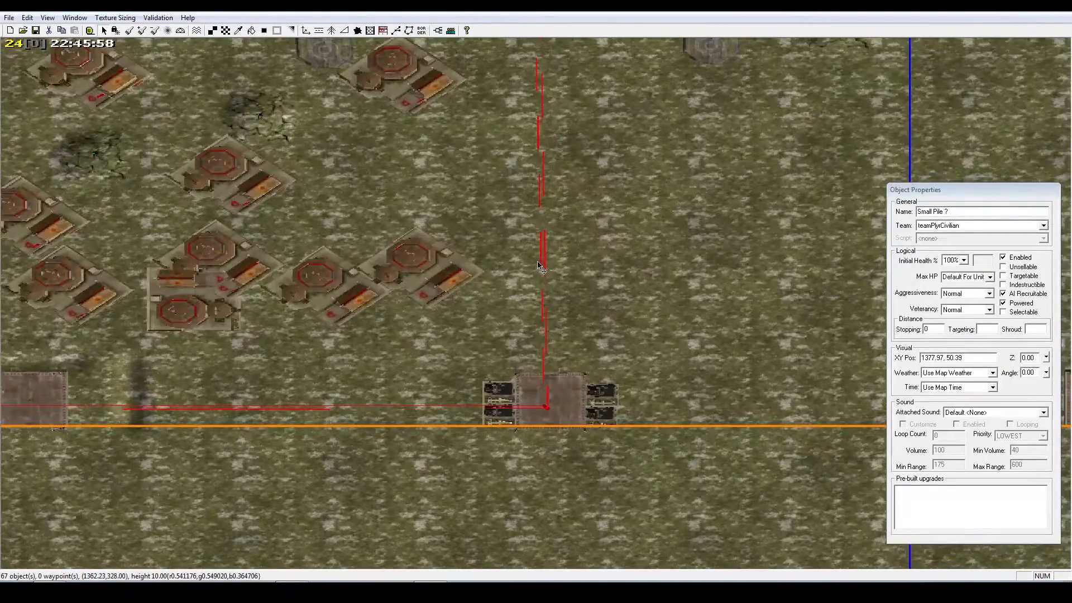
{"action": "left_click", "coordinate": [539, 267]}
{"action": "scroll", "coordinate": [471, 275], "scroll_direction": "up", "scroll_amount": 2}
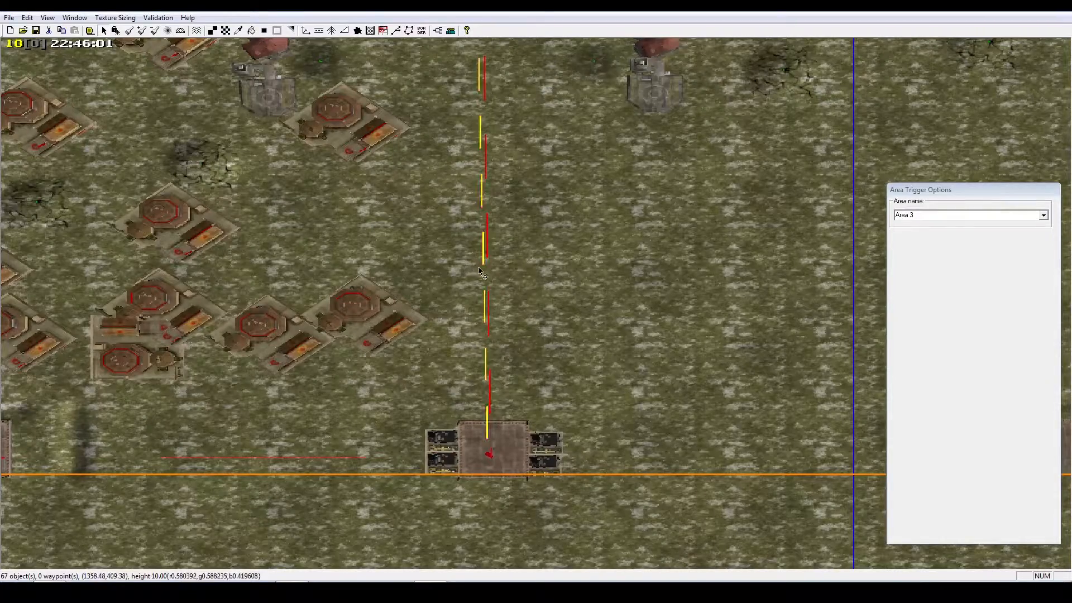
{"action": "left_click_drag", "start_coordinate": [479, 272], "coordinate": [664, 271]}
{"action": "left_click_drag", "start_coordinate": [738, 269], "coordinate": [881, 269]}
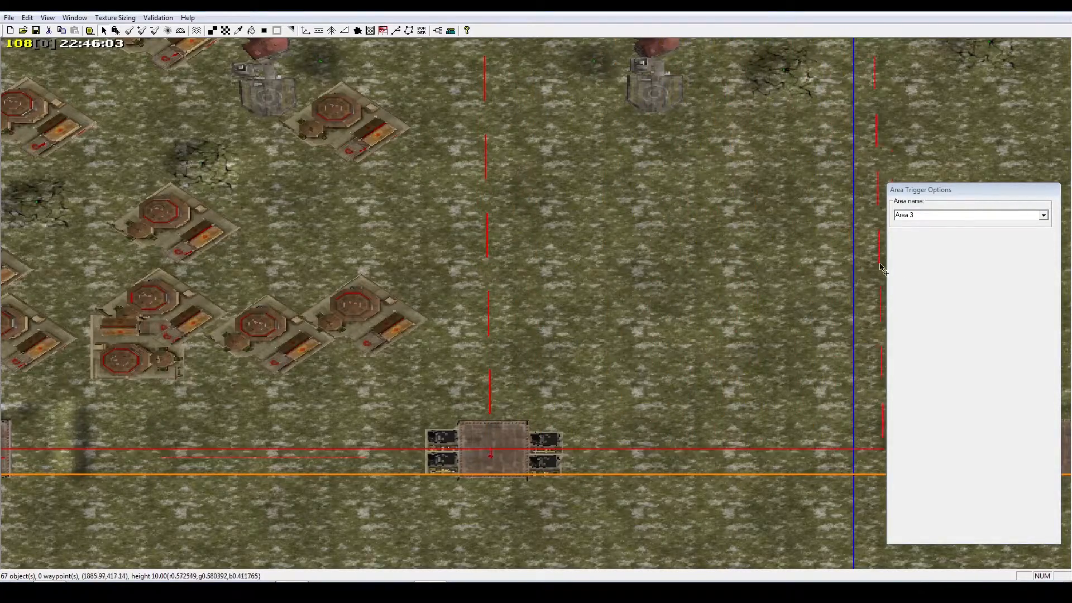
{"action": "right_click_drag", "start_coordinate": [669, 269], "coordinate": [391, 250]}
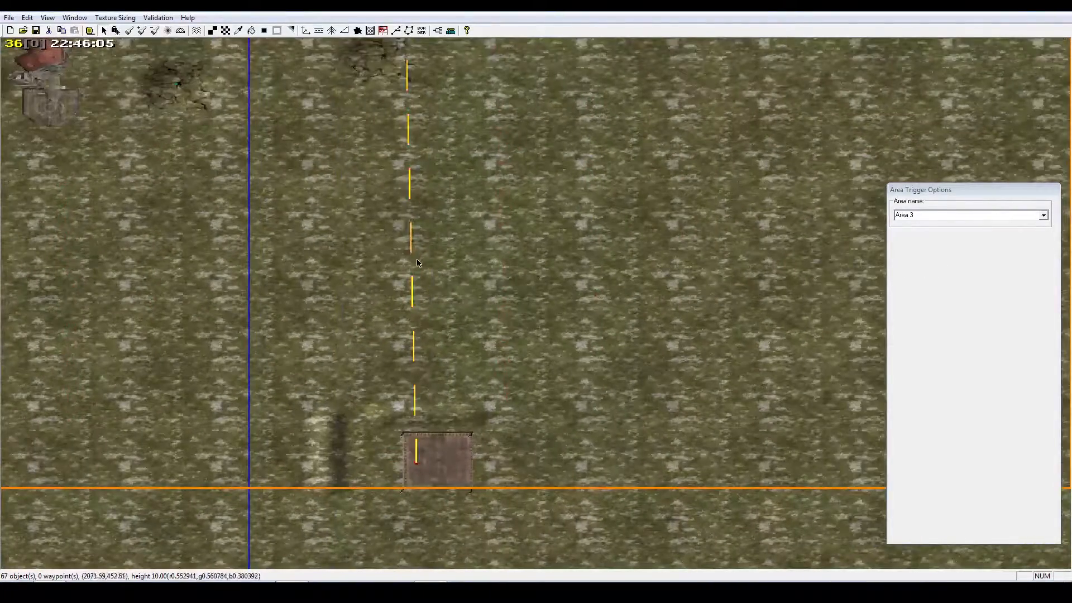
{"action": "right_click_drag", "start_coordinate": [901, 253], "coordinate": [773, 259]}
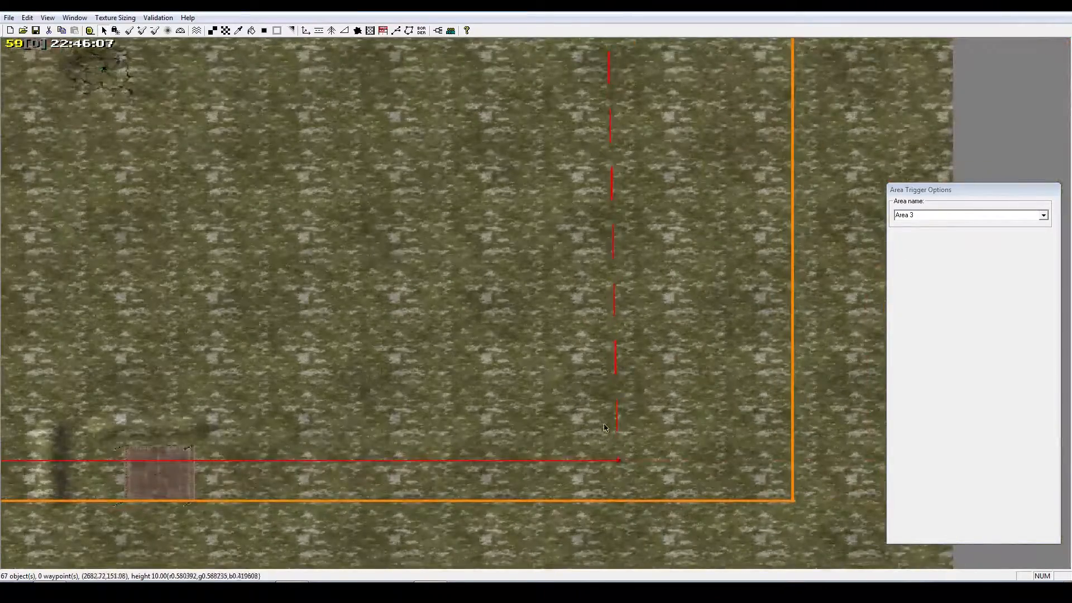
{"action": "right_click_drag", "start_coordinate": [625, 480], "coordinate": [600, 453]}
{"action": "scroll", "coordinate": [600, 453], "scroll_direction": "up", "scroll_amount": 2}
{"action": "right_click_drag", "start_coordinate": [575, 222], "coordinate": [572, 278]}
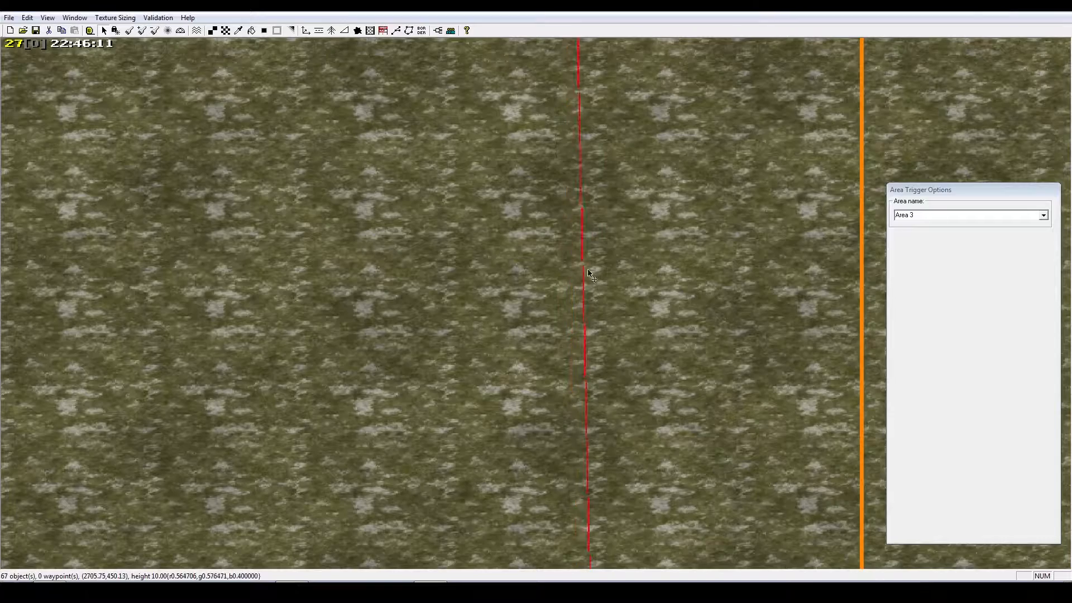
{"action": "left_click_drag", "start_coordinate": [588, 271], "coordinate": [833, 271]}
Examine how the two area triggers cover the lower half of the map, and select the one around the command centers
{"action": "right_click_drag", "start_coordinate": [722, 274], "coordinate": [639, 224]}
{"action": "scroll", "coordinate": [651, 321], "scroll_direction": "down", "scroll_amount": 5}
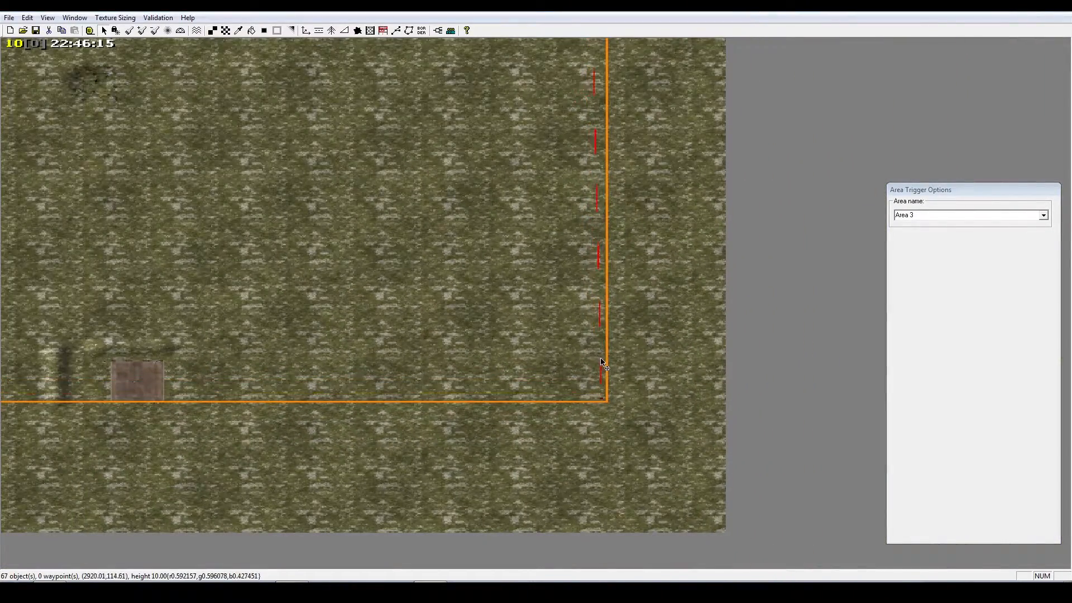
{"action": "right_click_drag", "start_coordinate": [604, 83], "coordinate": [827, 87]}
{"action": "scroll", "coordinate": [375, 294], "scroll_direction": "down", "scroll_amount": 6}
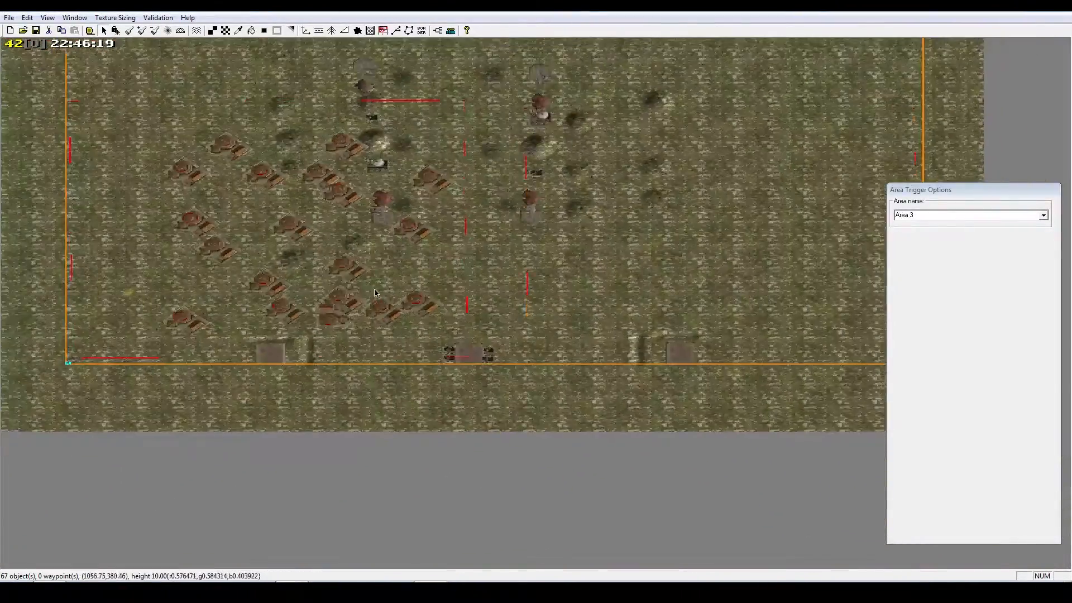
{"action": "scroll", "coordinate": [374, 293], "scroll_direction": "down", "scroll_amount": 4}
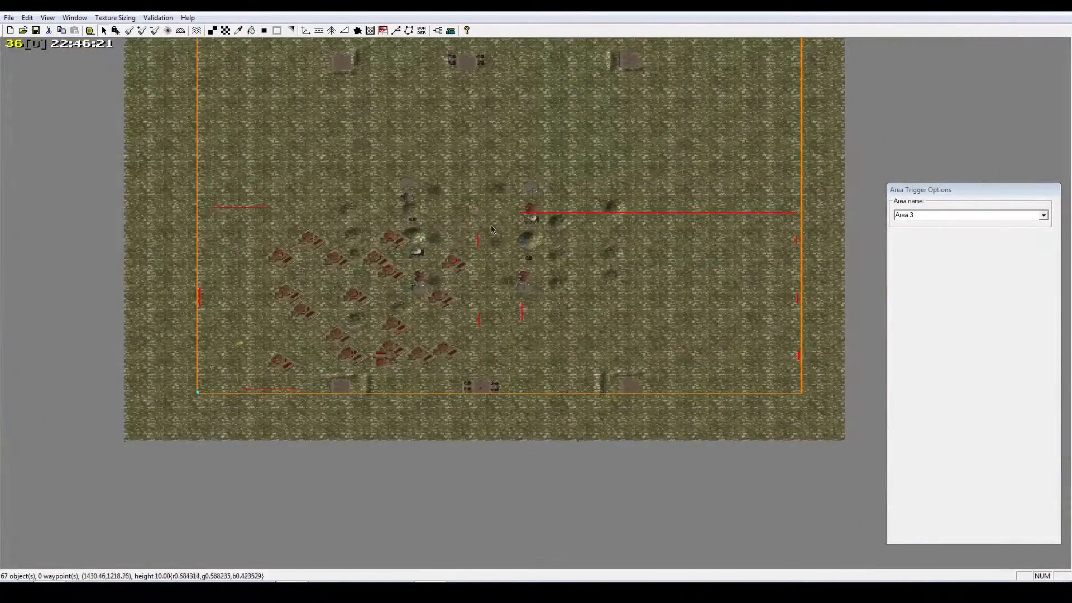
{"action": "scroll", "coordinate": [458, 334], "scroll_direction": "up", "scroll_amount": 2}
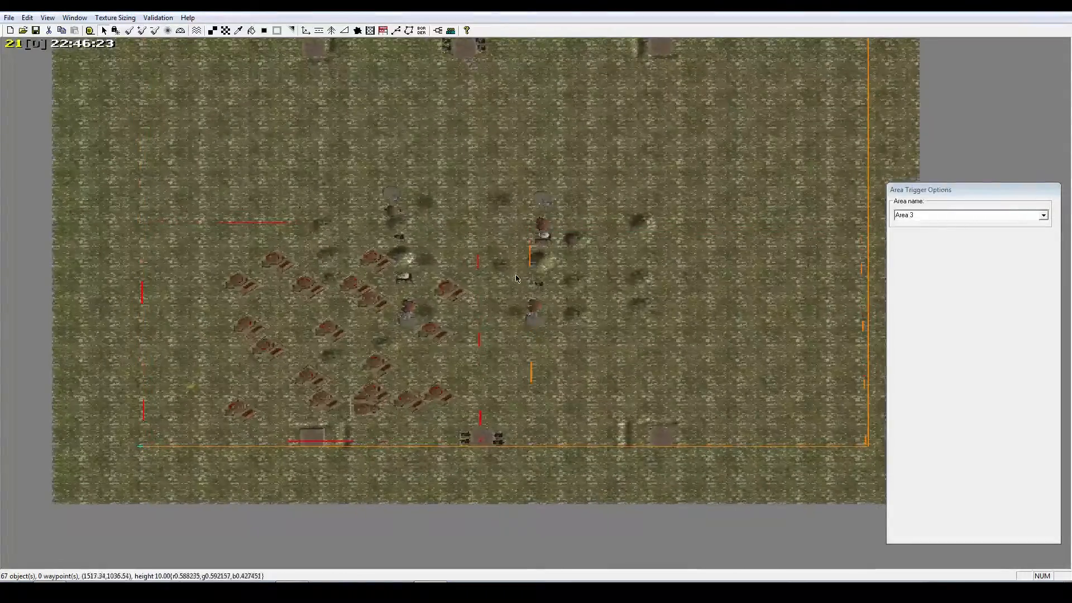
{"action": "right_click_drag", "start_coordinate": [441, 290], "coordinate": [469, 263]}
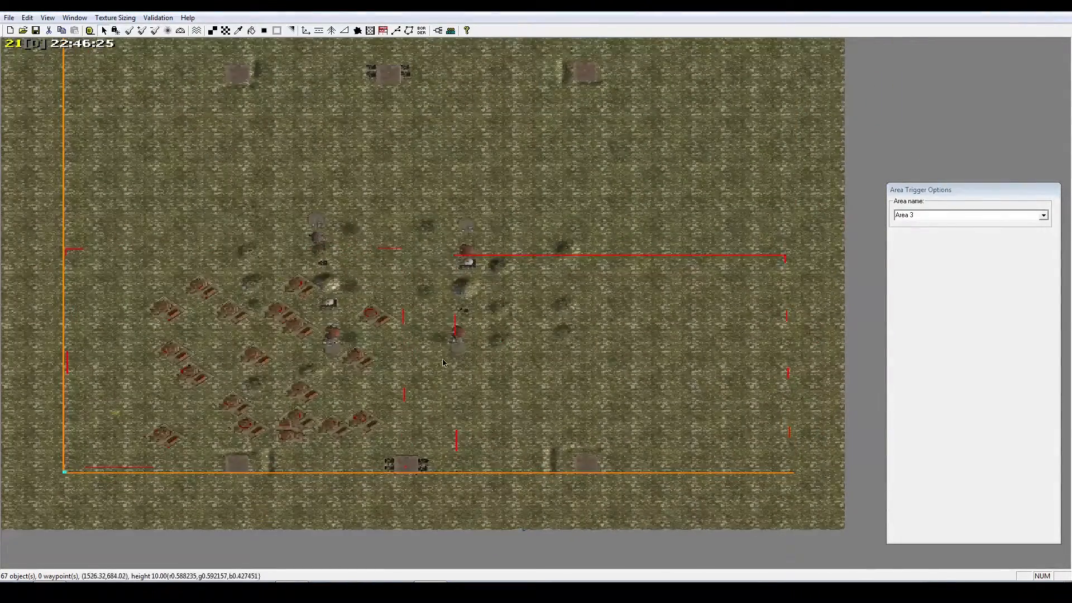
{"action": "right_click_drag", "start_coordinate": [442, 363], "coordinate": [524, 362]}
{"action": "scroll", "coordinate": [559, 335], "scroll_direction": "up", "scroll_amount": 5}
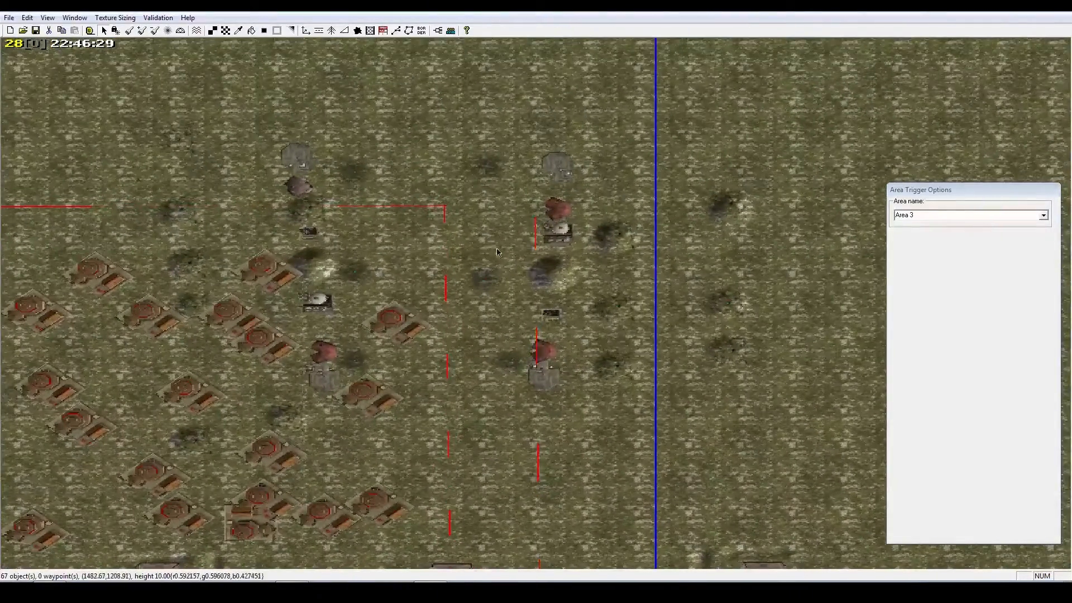
{"action": "right_click_drag", "start_coordinate": [499, 252], "coordinate": [504, 379]}
{"action": "left_click", "coordinate": [472, 448]}
{"action": "right_click_drag", "start_coordinate": [517, 461], "coordinate": [520, 348]}
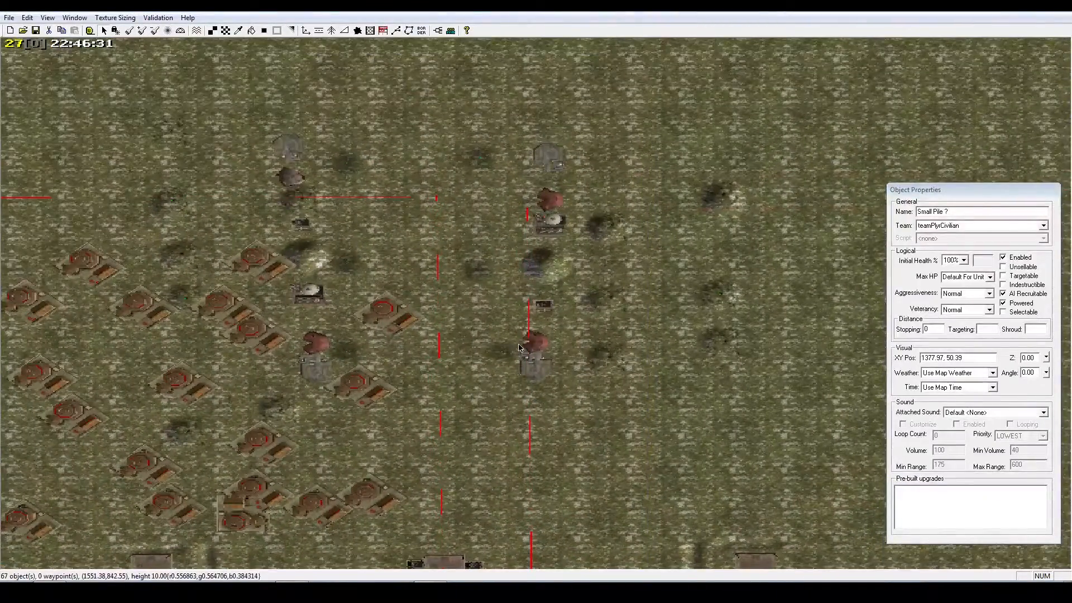
{"action": "scroll", "coordinate": [515, 320], "scroll_direction": "down", "scroll_amount": 5}
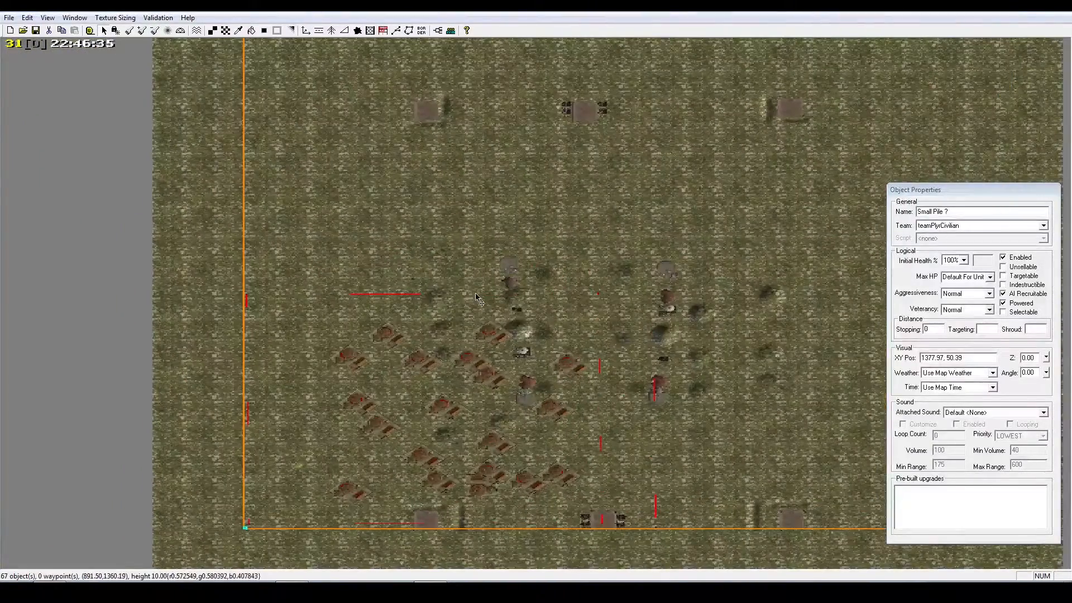
{"action": "left_click", "coordinate": [478, 299]}
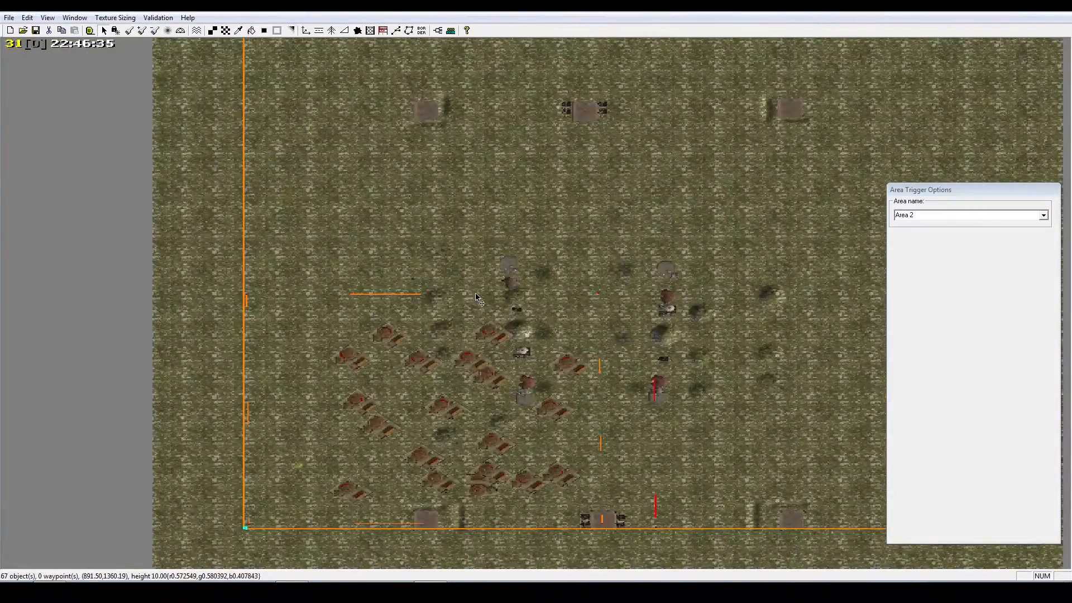
Draw a new rectangular area trigger around the command centers, placing its corners just inside the existing area's corners
{"action": "scroll", "coordinate": [412, 375], "scroll_direction": "up", "scroll_amount": 3}
{"action": "scroll", "coordinate": [411, 375], "scroll_direction": "up", "scroll_amount": 5}
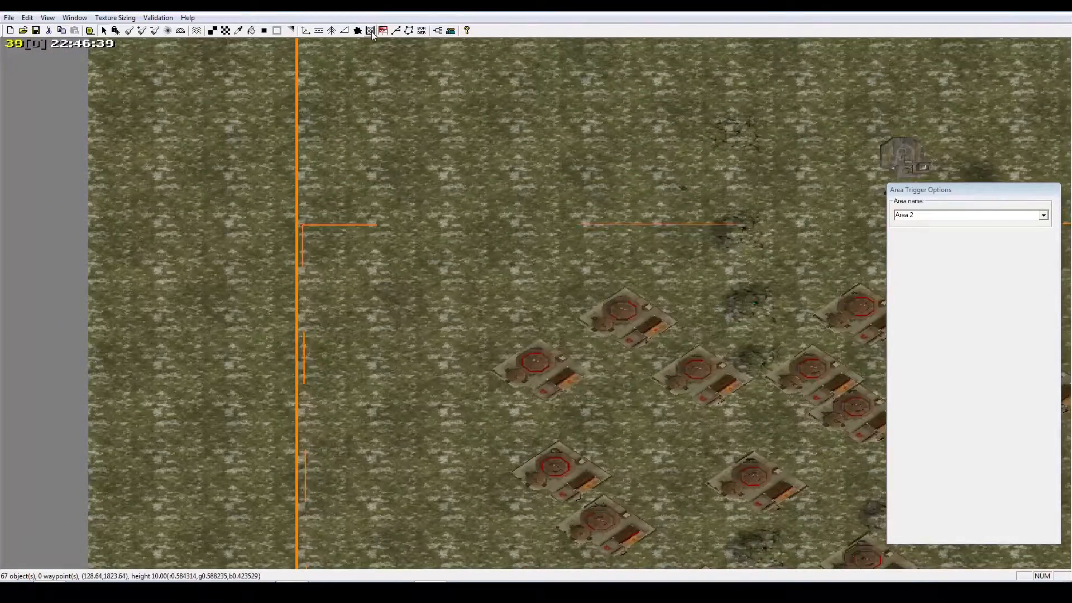
{"action": "left_click", "coordinate": [408, 32]}
{"action": "right_click_drag", "start_coordinate": [360, 250], "coordinate": [334, 244]}
{"action": "scroll", "coordinate": [183, 178], "scroll_direction": "up", "scroll_amount": 4}
{"action": "left_click", "coordinate": [104, 156]}
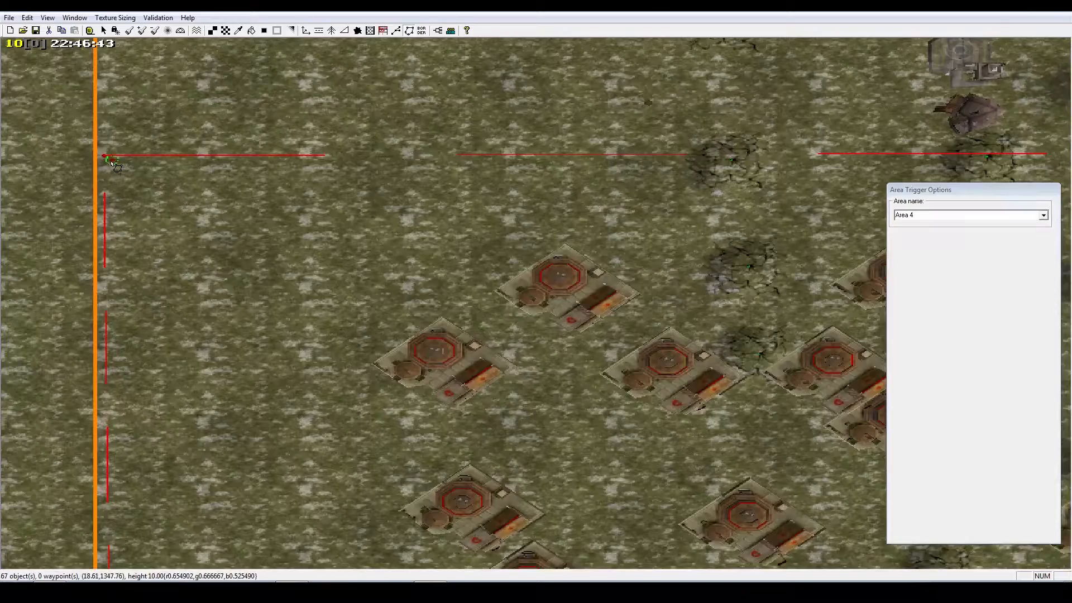
{"action": "right_click_drag", "start_coordinate": [548, 168], "coordinate": [124, 188]}
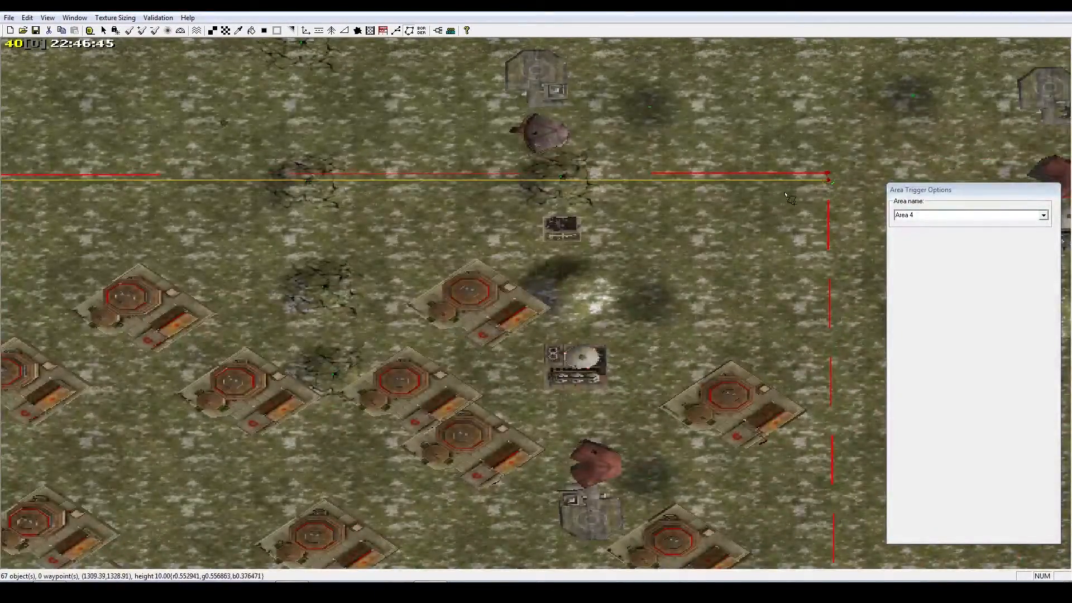
{"action": "right_click_drag", "start_coordinate": [788, 197], "coordinate": [836, 487]}
{"action": "right_click_drag", "start_coordinate": [849, 536], "coordinate": [102, 507]}
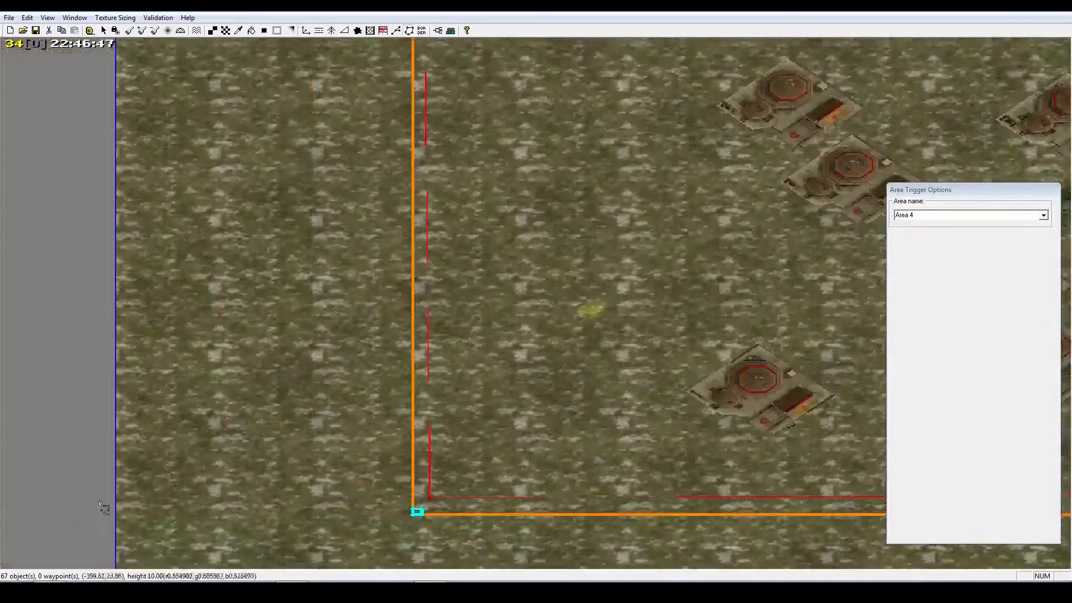
{"action": "left_click", "coordinate": [441, 490]}
{"action": "right_click_drag", "start_coordinate": [584, 448], "coordinate": [467, 455]}
{"action": "right_click", "coordinate": [464, 457]}
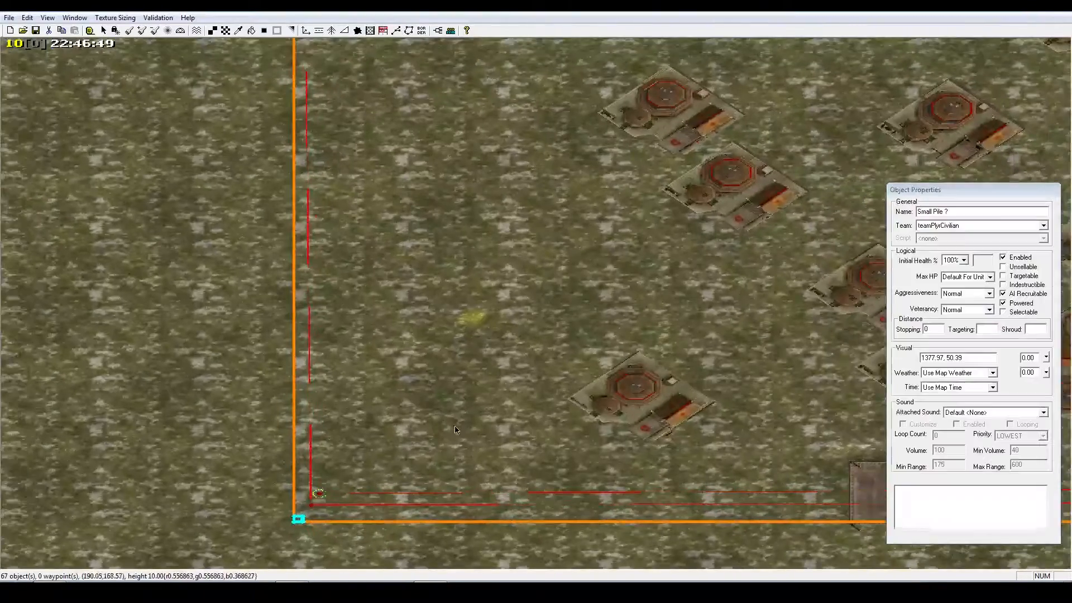
Move the new area trigger up the map into the upper-left corner of the orange boundary
{"action": "left_click", "coordinate": [370, 491]}
{"action": "scroll", "coordinate": [395, 431], "scroll_direction": "down", "scroll_amount": 1}
{"action": "scroll", "coordinate": [395, 431], "scroll_direction": "down", "scroll_amount": 4}
{"action": "right_click_drag", "start_coordinate": [395, 431], "coordinate": [297, 530]}
{"action": "right_click_drag", "start_coordinate": [493, 140], "coordinate": [429, 392]}
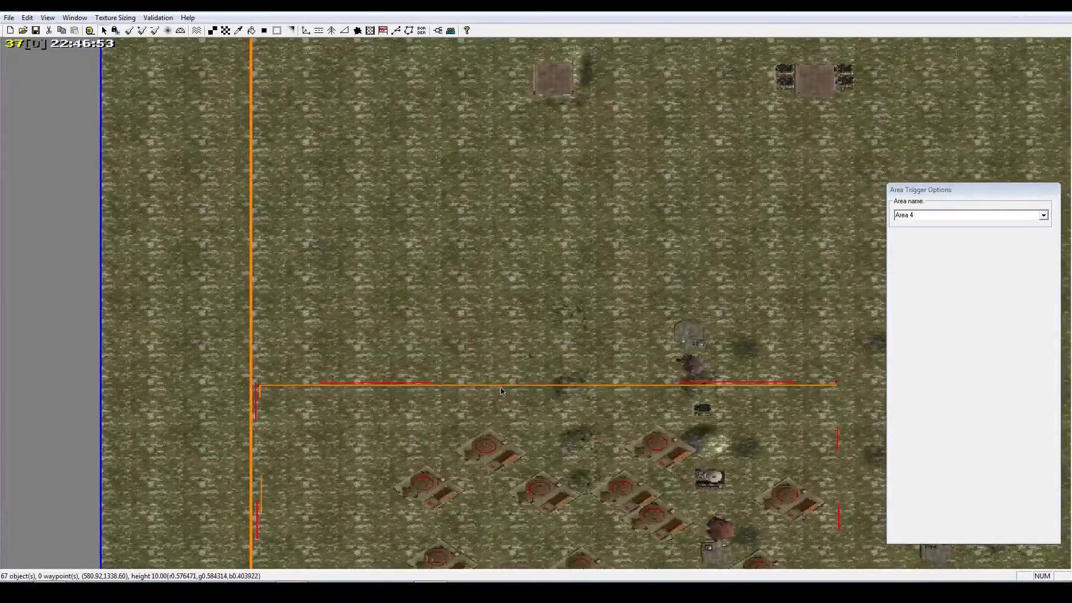
{"action": "scroll", "coordinate": [504, 389], "scroll_direction": "up", "scroll_amount": 2}
{"action": "right_click_drag", "start_coordinate": [504, 389], "coordinate": [600, 335]}
{"action": "scroll", "coordinate": [391, 402], "scroll_direction": "up", "scroll_amount": 2}
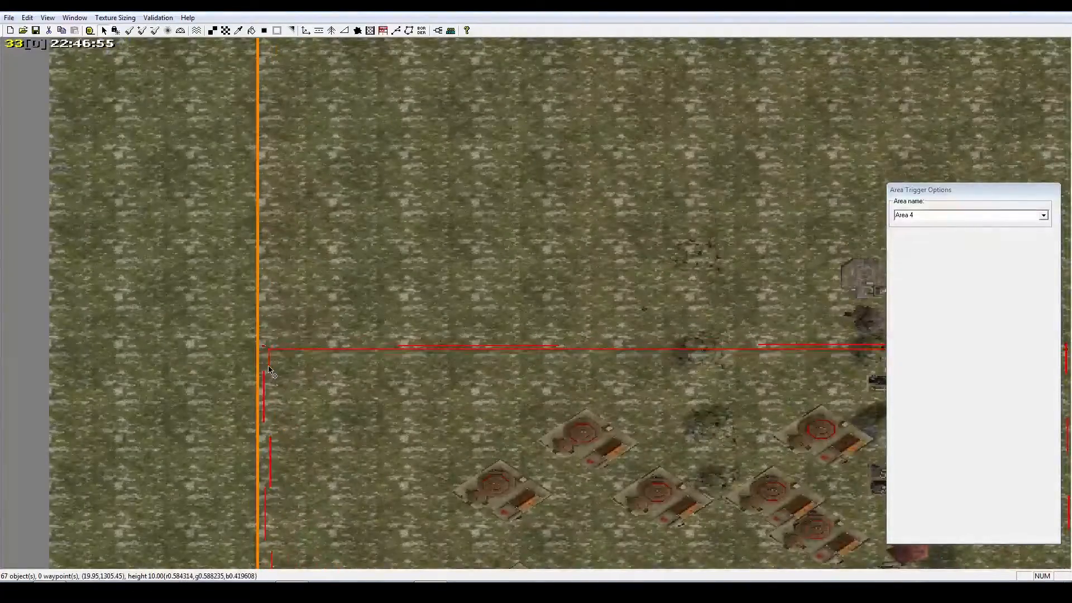
{"action": "right_click_drag", "start_coordinate": [391, 84], "coordinate": [411, 447]}
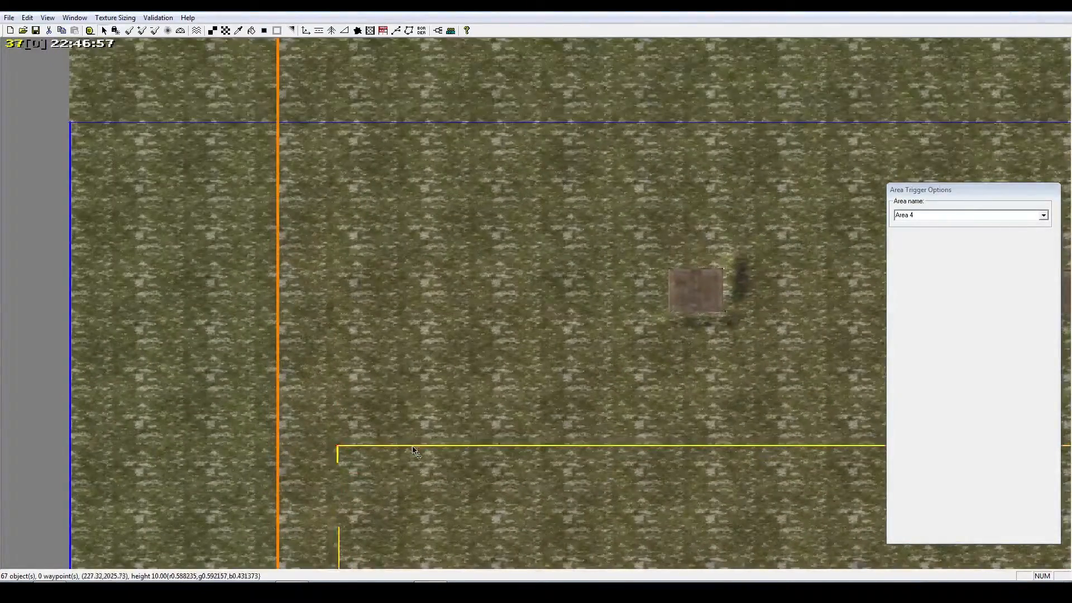
{"action": "right_click_drag", "start_coordinate": [403, 185], "coordinate": [384, 251]}
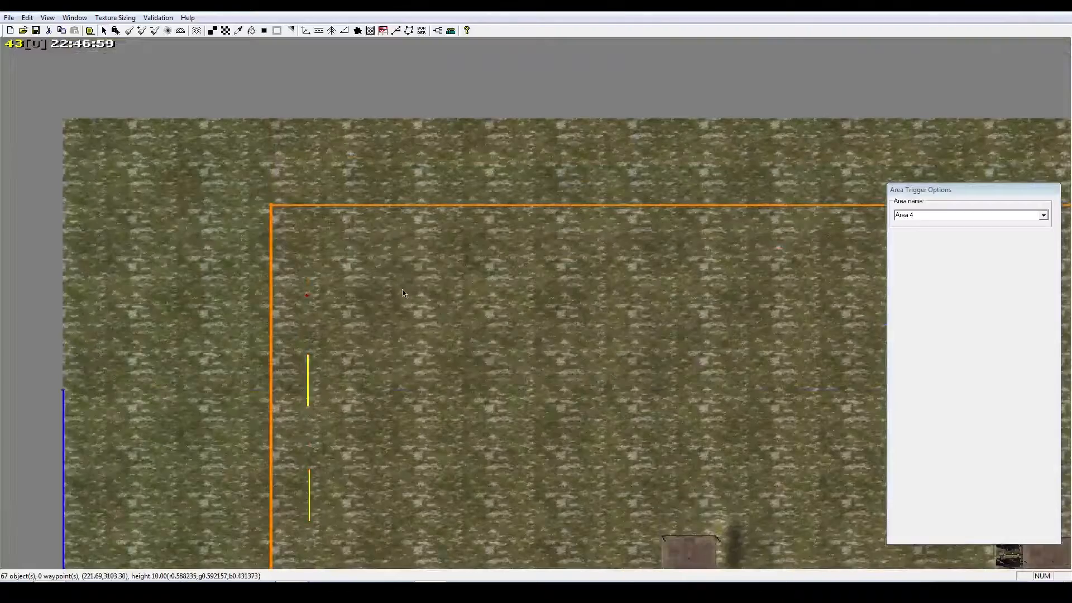
{"action": "scroll", "coordinate": [405, 295], "scroll_direction": "up", "scroll_amount": 2}
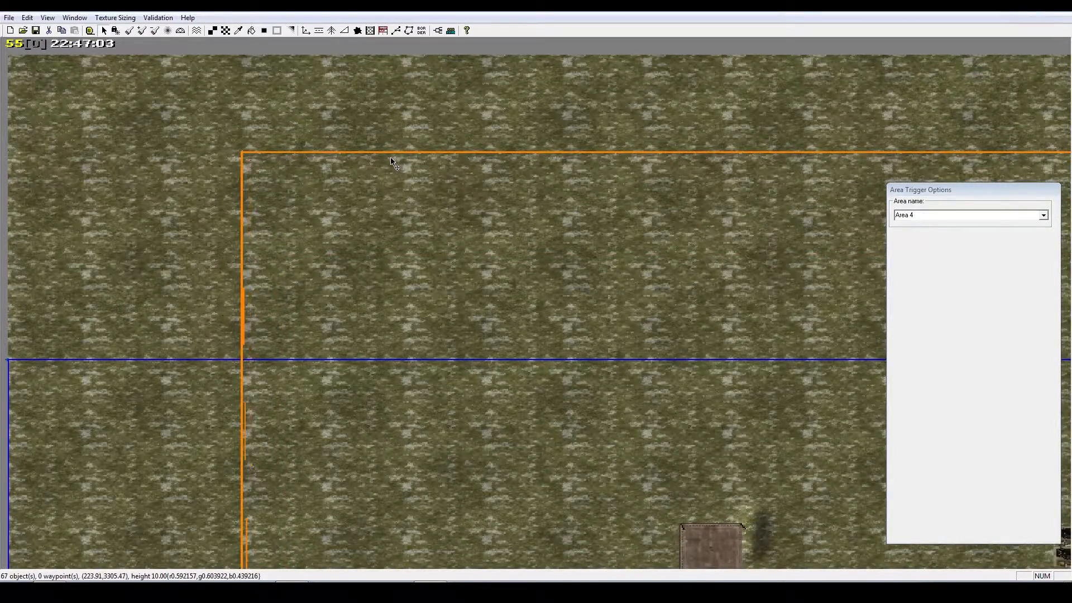
{"action": "right_click_drag", "start_coordinate": [394, 159], "coordinate": [710, 251]}
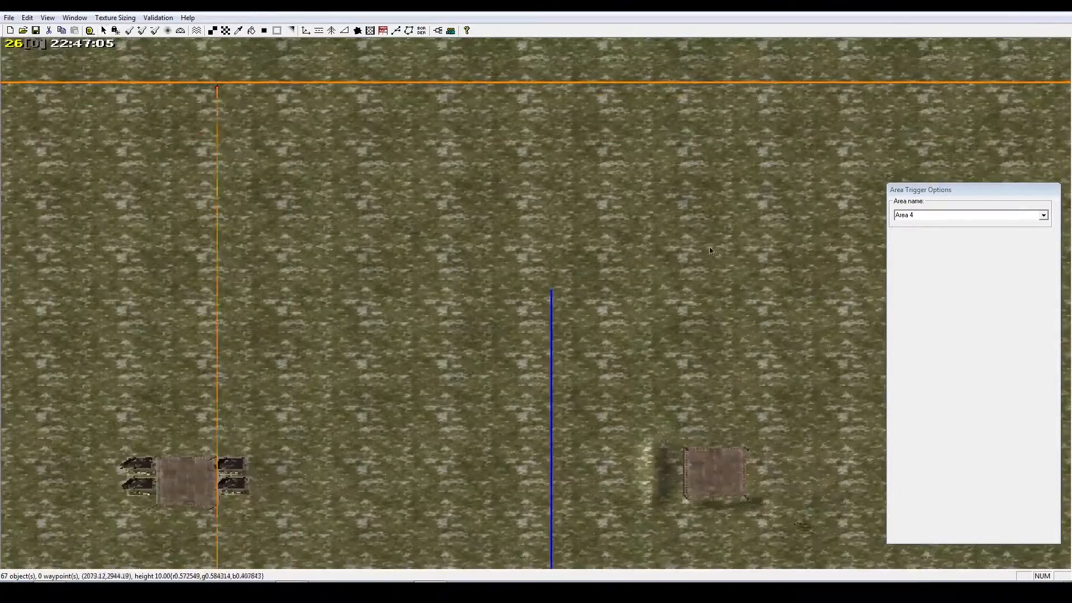
Draw another rectangular area trigger over the one around the command centers, placing its corners just inside the existing area's corners
{"action": "left_click", "coordinate": [412, 32]}
{"action": "right_click_drag", "start_coordinate": [454, 147], "coordinate": [202, 182]}
{"action": "left_click", "coordinate": [138, 475]}
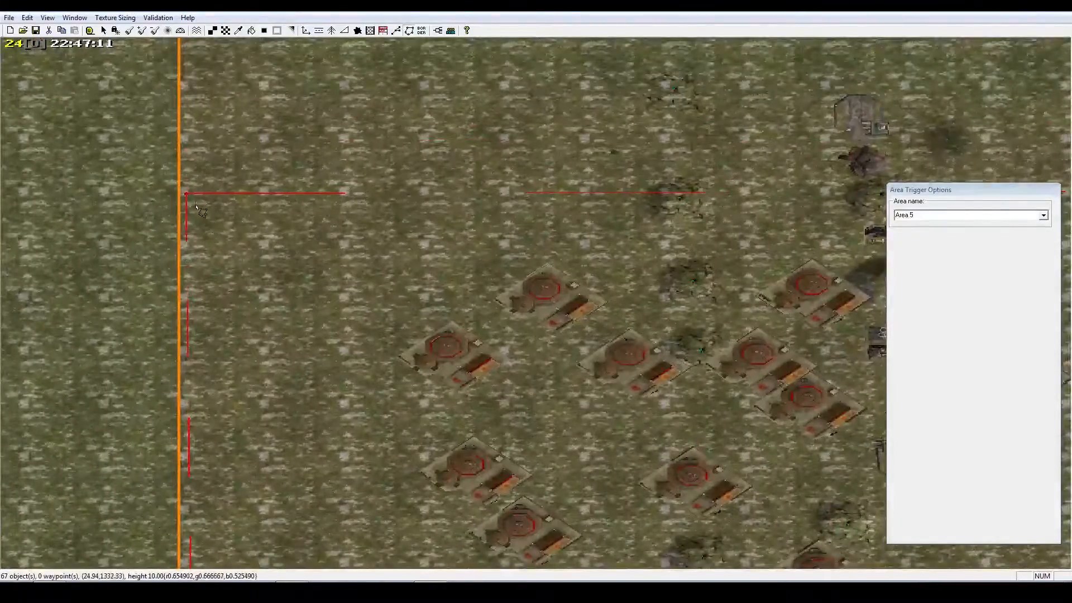
{"action": "right_click_drag", "start_coordinate": [196, 222], "coordinate": [627, 218]}
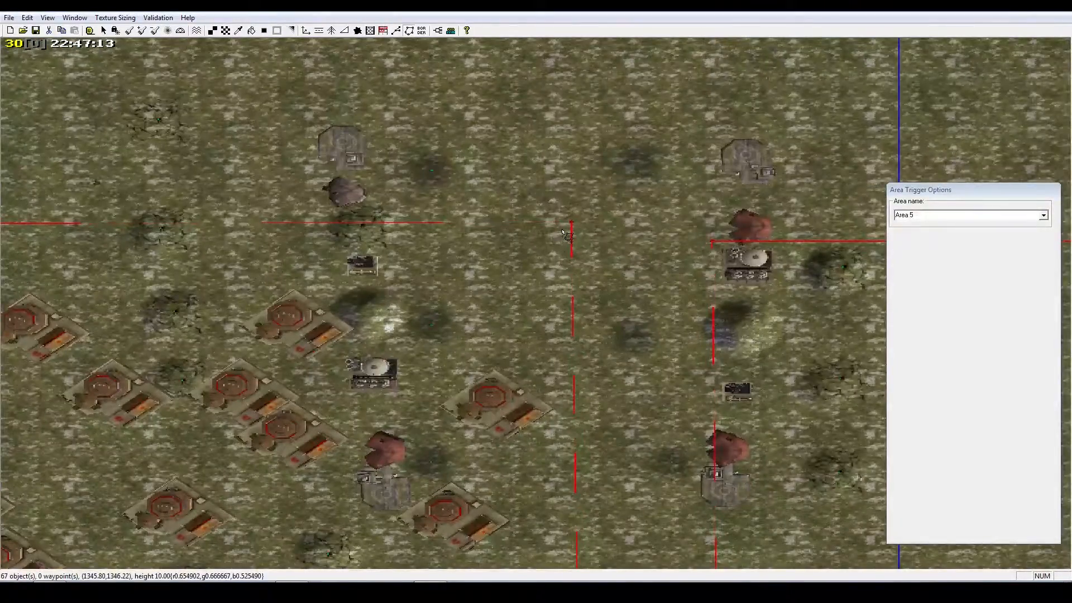
{"action": "right_click_drag", "start_coordinate": [563, 232], "coordinate": [650, 302]}
{"action": "left_click", "coordinate": [608, 462]}
{"action": "left_click", "coordinate": [260, 430]}
Move the newly drawn area trigger across the map into the upper-right corner of the orange boundary
{"action": "scroll", "coordinate": [274, 416], "scroll_direction": "down", "scroll_amount": 4}
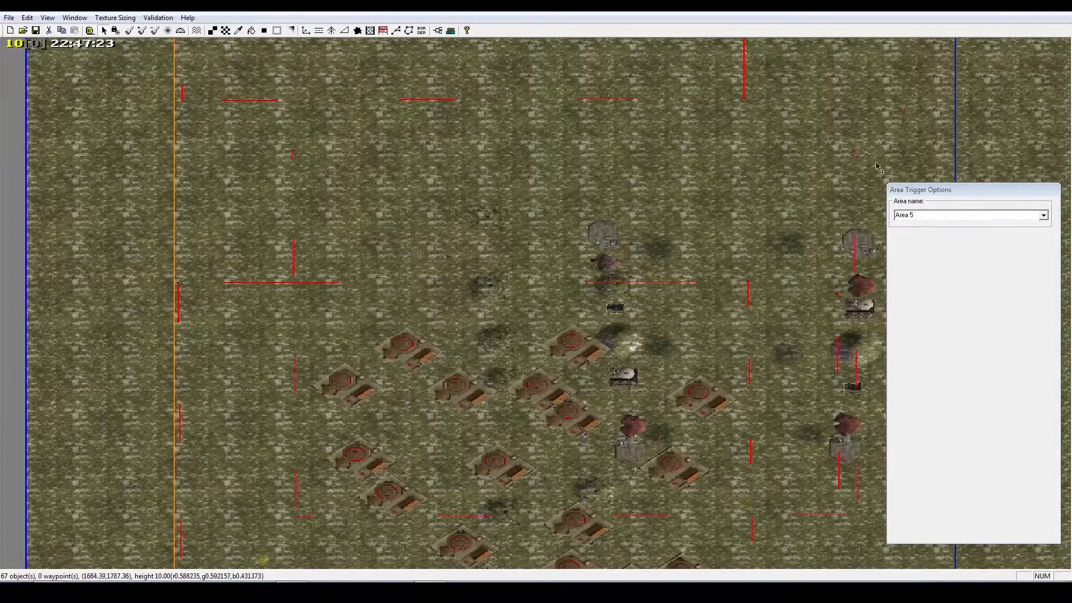
{"action": "right_click_drag", "start_coordinate": [953, 72], "coordinate": [292, 402]}
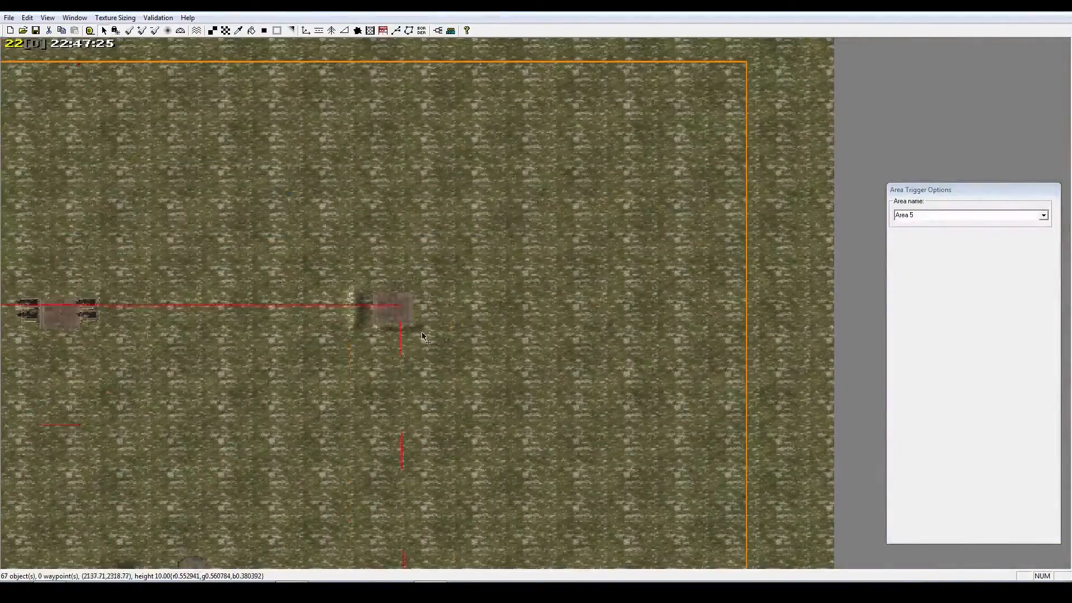
{"action": "left_click_drag", "start_coordinate": [655, 177], "coordinate": [740, 114]}
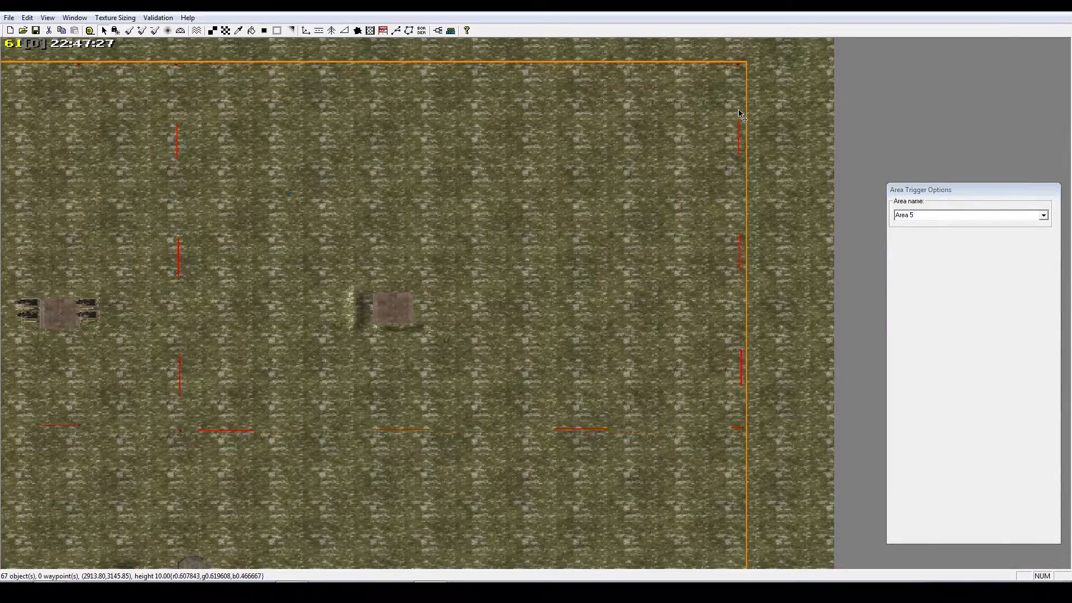
Examine how the area triggers cover the map's quarters and line up with each other and the orange boundary
{"action": "right_click_drag", "start_coordinate": [740, 110], "coordinate": [665, 278]}
{"action": "scroll", "coordinate": [625, 271], "scroll_direction": "up", "scroll_amount": 4}
{"action": "right_click_drag", "start_coordinate": [150, 301], "coordinate": [648, 260]}
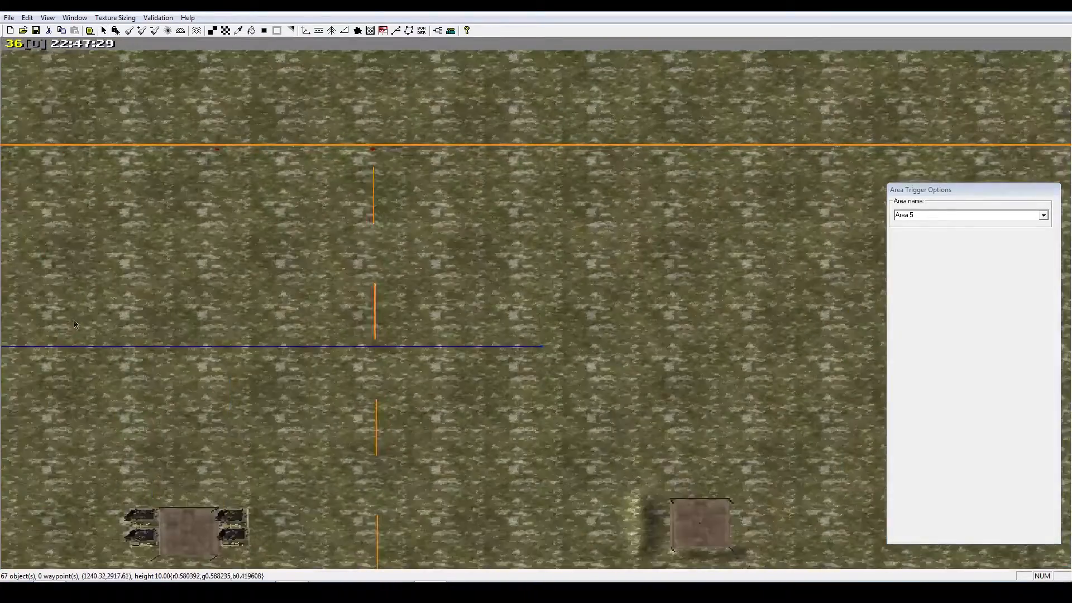
{"action": "right_click_drag", "start_coordinate": [23, 263], "coordinate": [194, 253]}
{"action": "left_click", "coordinate": [258, 244]}
{"action": "right_click_drag", "start_coordinate": [101, 402], "coordinate": [228, 342]}
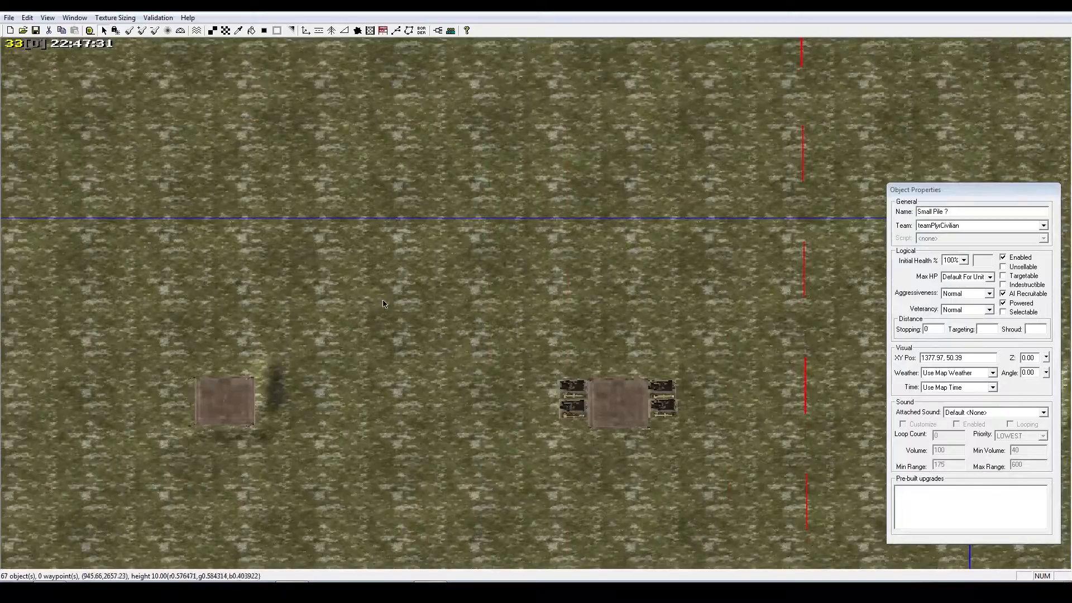
{"action": "scroll", "coordinate": [383, 303], "scroll_direction": "down", "scroll_amount": 8}
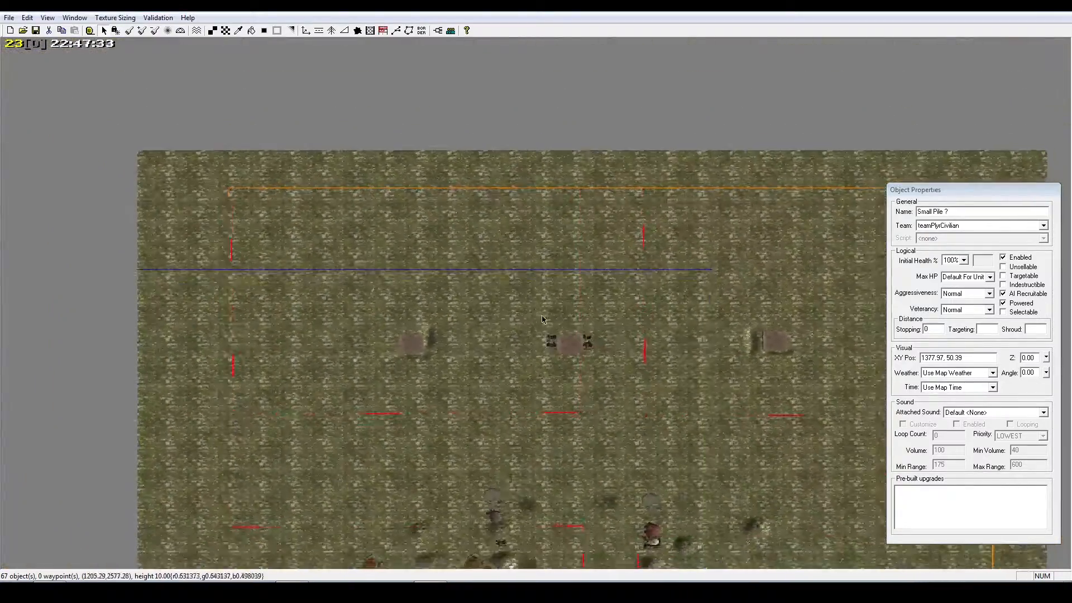
{"action": "scroll", "coordinate": [541, 319], "scroll_direction": "down", "scroll_amount": 1}
{"action": "right_click_drag", "start_coordinate": [625, 464], "coordinate": [531, 239]}
{"action": "right_click_drag", "start_coordinate": [571, 393], "coordinate": [573, 409]}
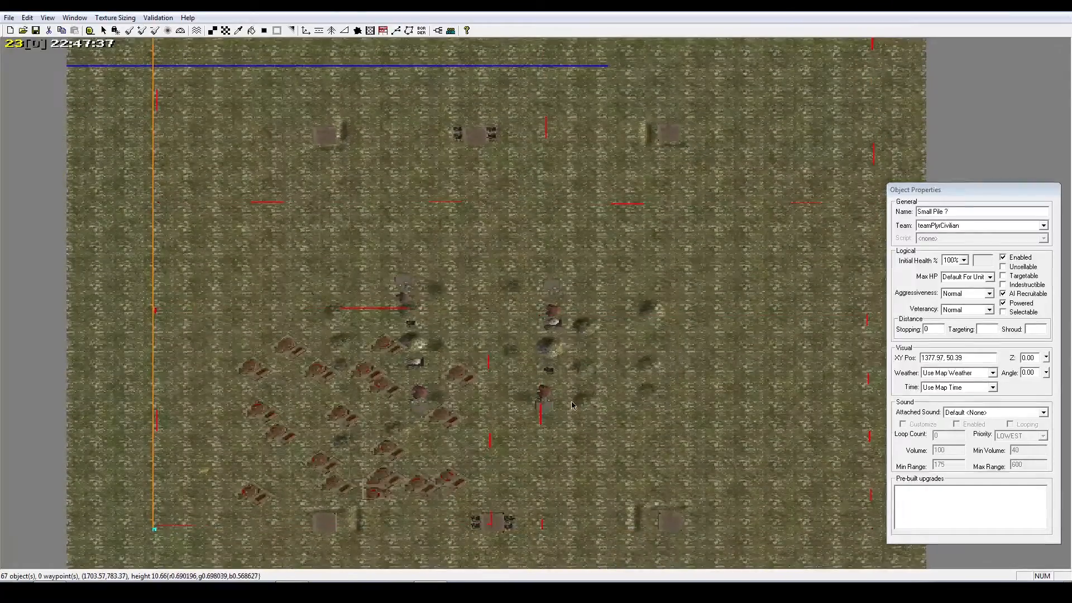
{"action": "scroll", "coordinate": [572, 406], "scroll_direction": "up", "scroll_amount": 3}
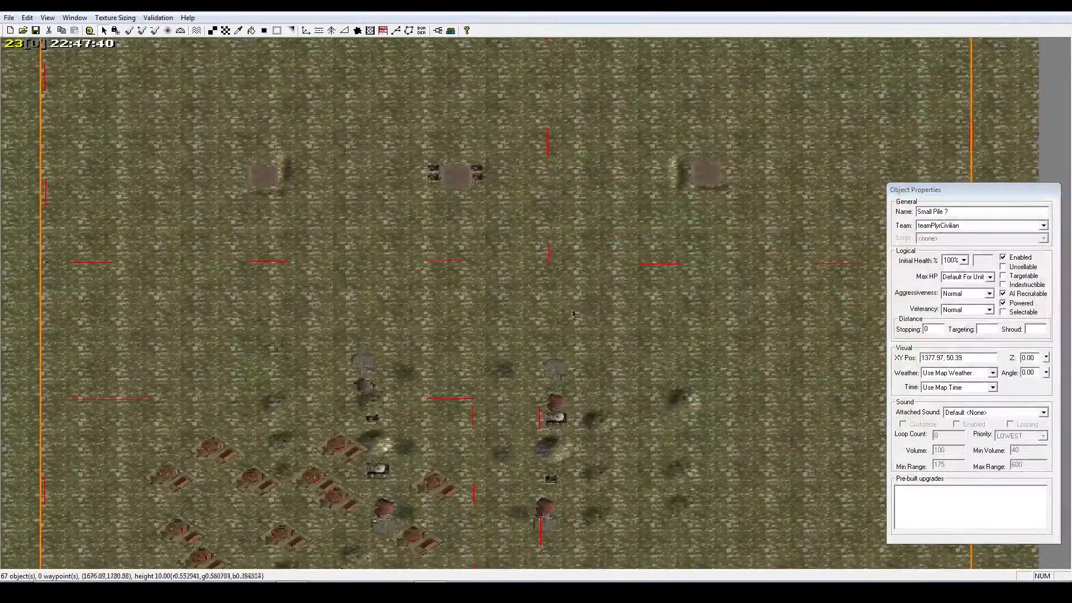
{"action": "right_click_drag", "start_coordinate": [572, 314], "coordinate": [566, 448]}
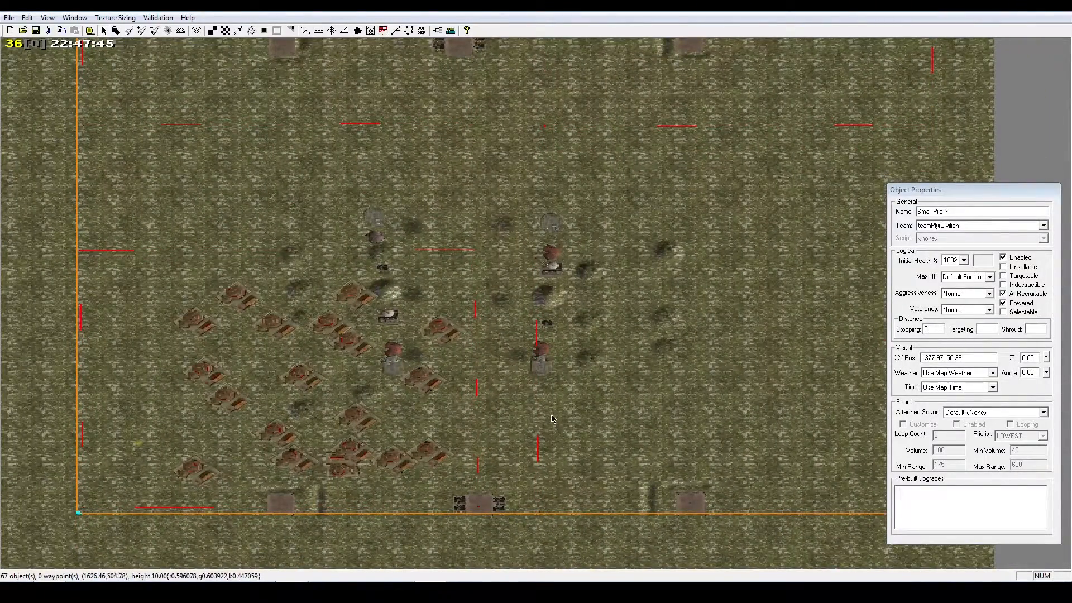
{"action": "right_click_drag", "start_coordinate": [583, 393], "coordinate": [576, 184]}
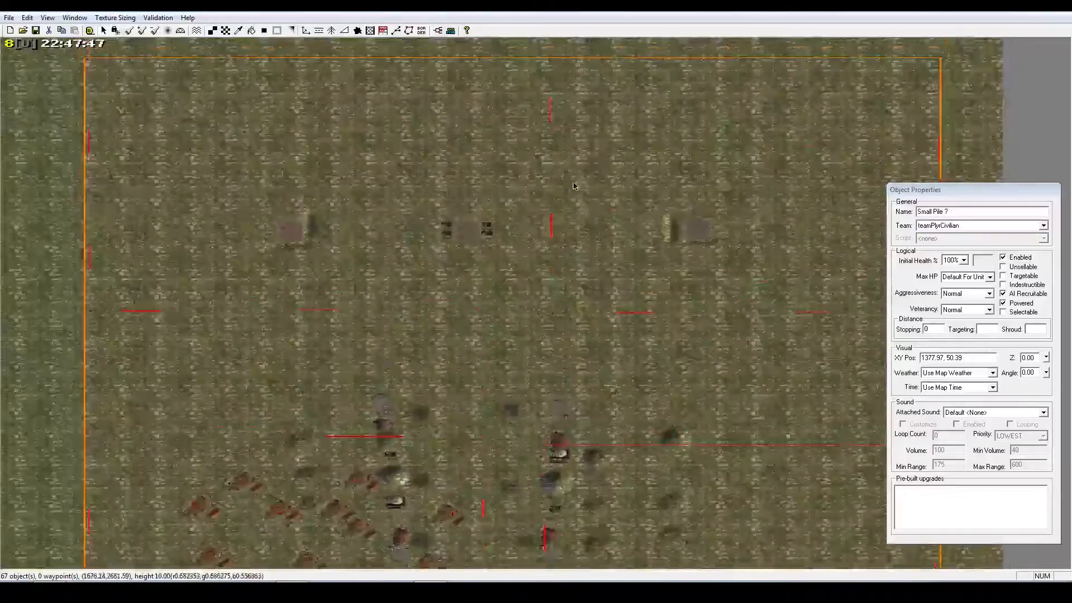
{"action": "right_click_drag", "start_coordinate": [562, 270], "coordinate": [563, 318]}
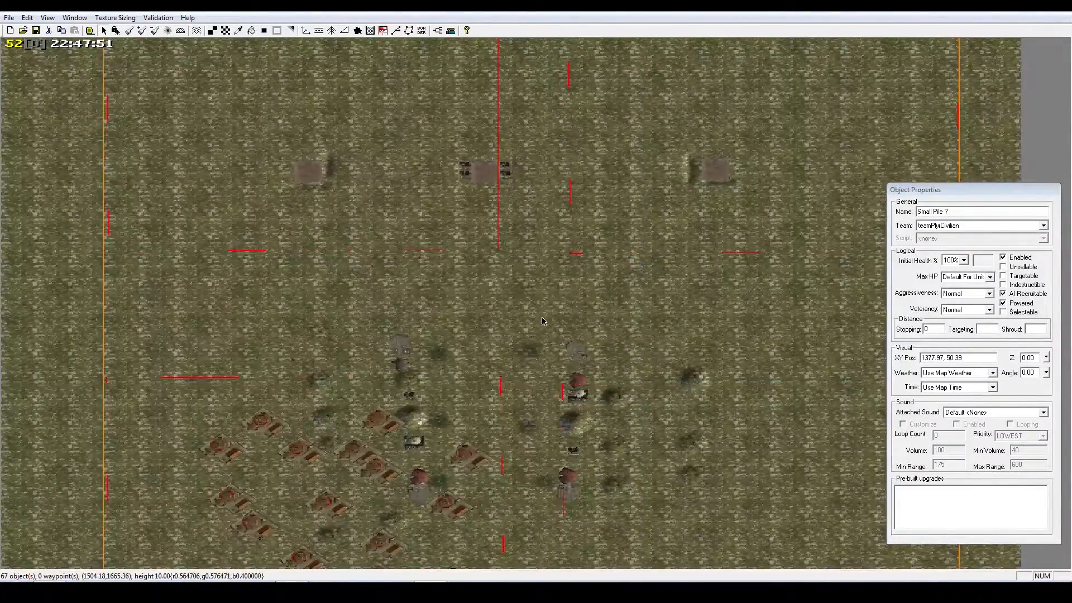
Delete all the China command centers scattered across the lower-left quarter of the map
{"action": "right_click_drag", "start_coordinate": [519, 316], "coordinate": [418, 235]}
{"action": "right_click_drag", "start_coordinate": [546, 51], "coordinate": [509, 382]}
{"action": "scroll", "coordinate": [509, 382], "scroll_direction": "up", "scroll_amount": 5}
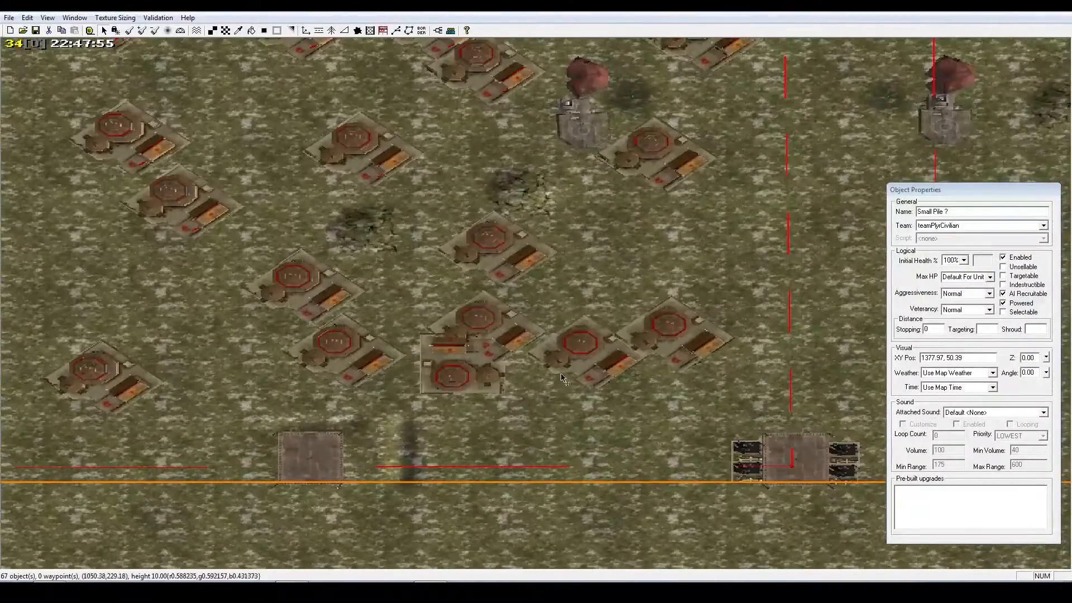
{"action": "key", "text": "Delete"}
{"action": "left_click", "coordinate": [677, 332]}
{"action": "key", "text": "Delete"}
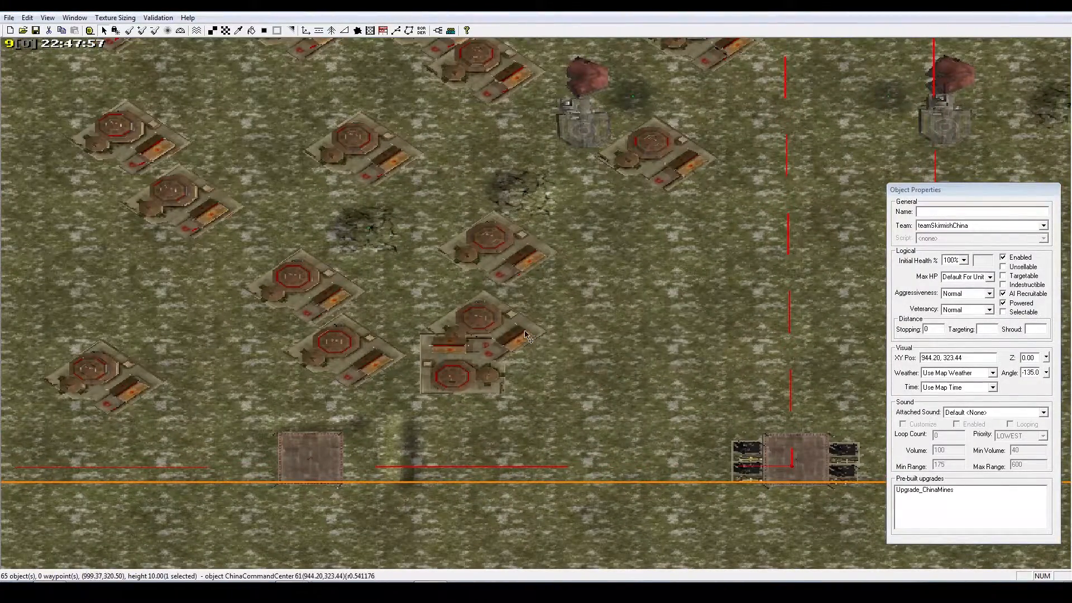
{"action": "left_click", "coordinate": [525, 332]}
{"action": "key", "text": "Delete"}
{"action": "left_click", "coordinate": [473, 364]}
{"action": "key", "text": "Delete"}
{"action": "left_click", "coordinate": [500, 273]}
{"action": "key", "text": "Delete"}
{"action": "left_click", "coordinate": [327, 347]}
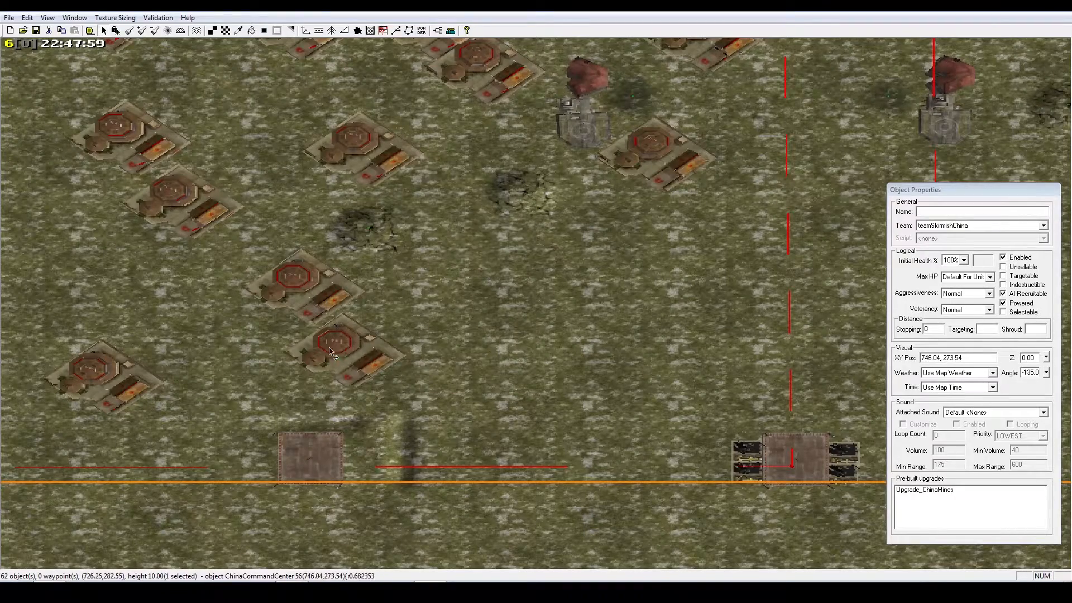
{"action": "key", "text": "Delete"}
{"action": "left_click", "coordinate": [292, 295]}
{"action": "key", "text": "Delete"}
{"action": "left_click", "coordinate": [152, 383]}
{"action": "key", "text": "Delete"}
{"action": "left_click", "coordinate": [180, 220]}
{"action": "key", "text": "Delete"}
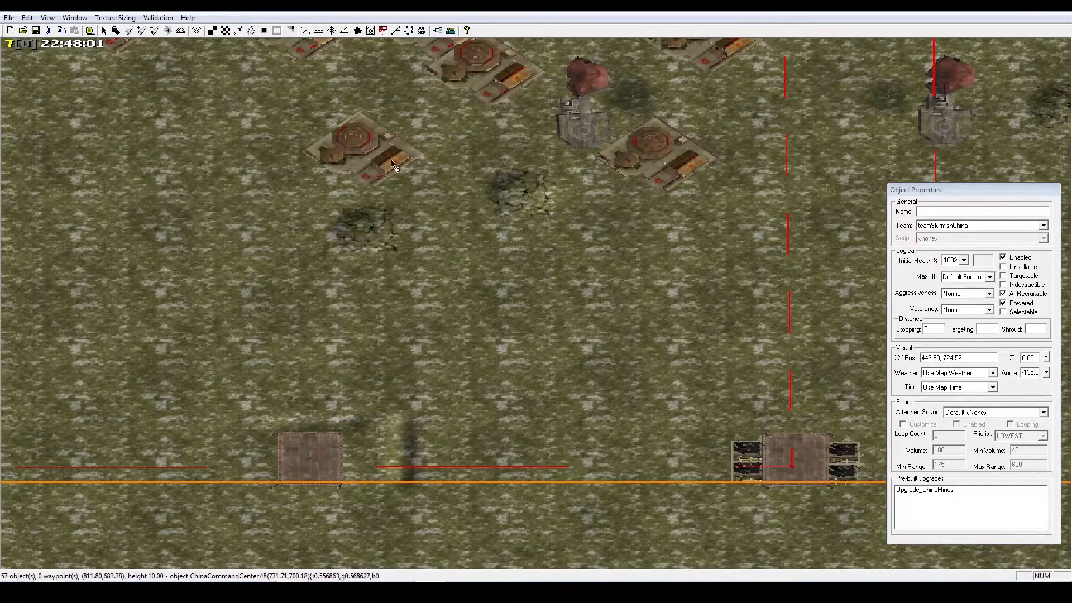
{"action": "left_click", "coordinate": [392, 161]}
{"action": "right_click_drag", "start_coordinate": [453, 148], "coordinate": [452, 262]}
{"action": "key", "text": "Delete"}
{"action": "left_click", "coordinate": [667, 283]}
{"action": "right_click_drag", "start_coordinate": [494, 173], "coordinate": [519, 315]}
{"action": "key", "text": "Delete"}
{"action": "left_click", "coordinate": [518, 323]}
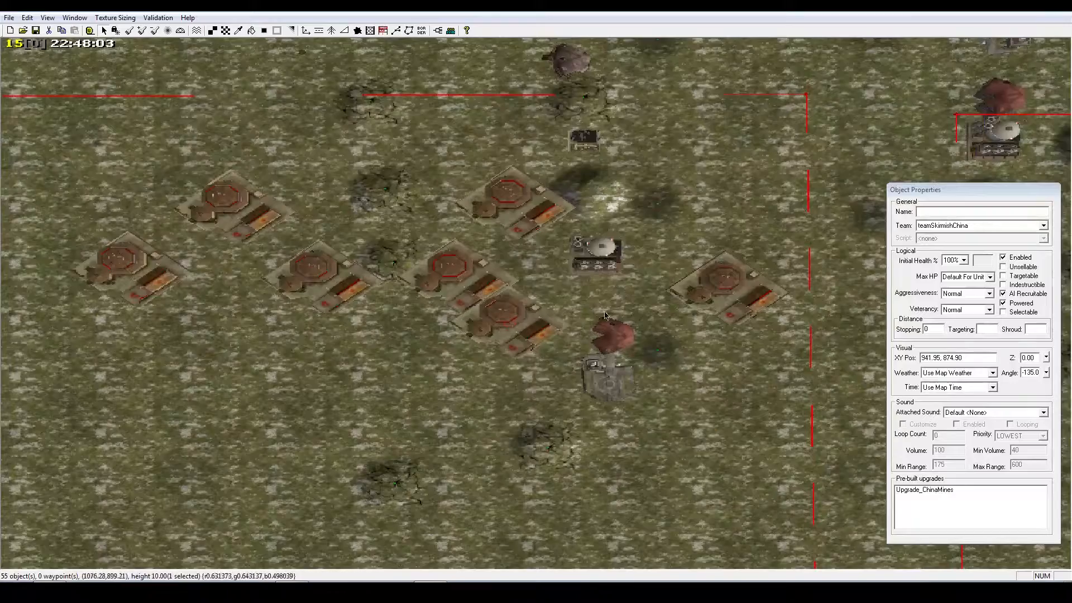
{"action": "key", "text": "Delete"}
{"action": "left_click", "coordinate": [702, 304]}
{"action": "key", "text": "Delete"}
{"action": "left_click", "coordinate": [479, 285]}
{"action": "key", "text": "Delete"}
{"action": "left_click", "coordinate": [523, 218]}
{"action": "key", "text": "Delete"}
{"action": "left_click", "coordinate": [321, 290]}
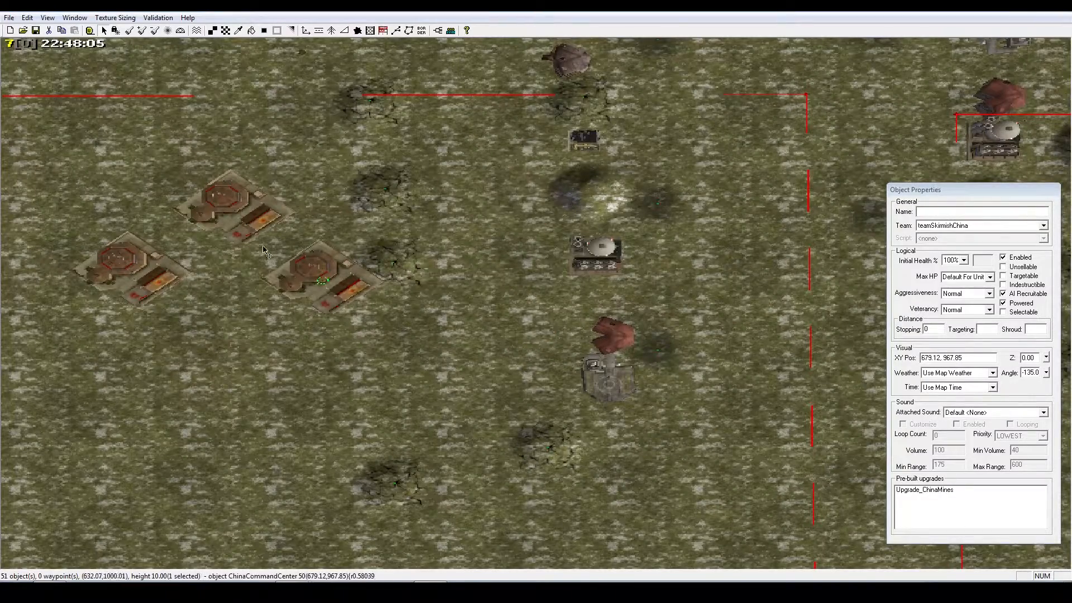
{"action": "key", "text": "Delete"}
{"action": "left_click", "coordinate": [235, 211]}
{"action": "key", "text": "Delete"}
{"action": "left_click", "coordinate": [147, 268]}
{"action": "key", "text": "Delete"}
Switch to the perspective view, examine the supply docks along the lower boundary, and select the supply dock beside the water strips
{"action": "right_click_drag", "start_coordinate": [439, 240], "coordinate": [140, 538]}
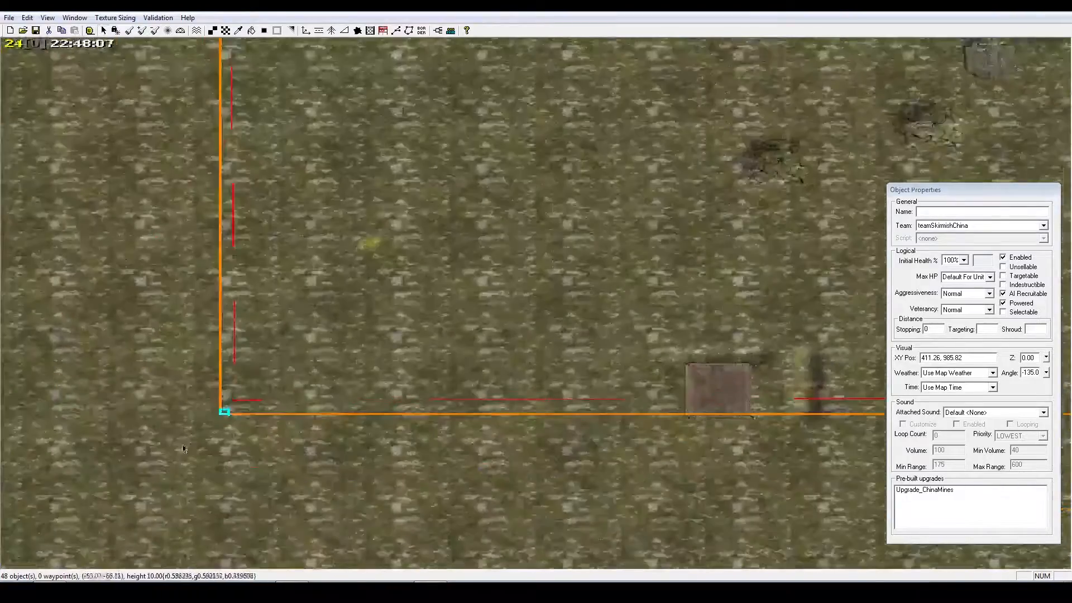
{"action": "mouse_move", "coordinate": [471, 373]}
{"action": "right_mouse_down"}
{"action": "mouse_move", "coordinate": [725, 377]}
{"action": "mouse_move", "coordinate": [492, 374]}
{"action": "right_mouse_up"}
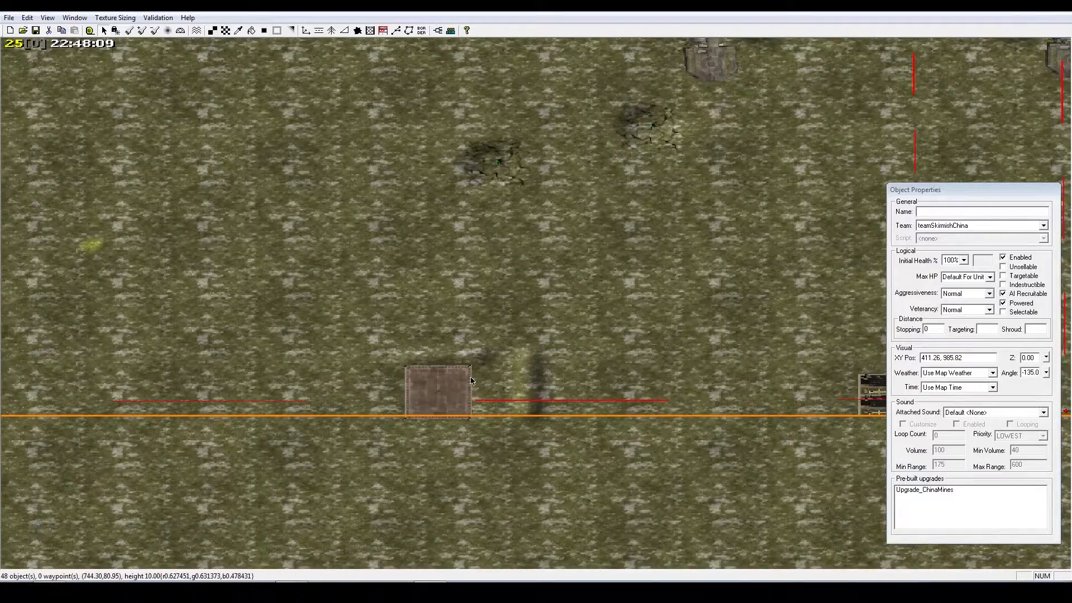
{"action": "key", "text": "ctrl+f"}
{"action": "scroll", "coordinate": [421, 331], "scroll_direction": "up", "scroll_amount": 5}
{"action": "right_click_drag", "start_coordinate": [398, 377], "coordinate": [395, 317]}
{"action": "right_click_drag", "start_coordinate": [318, 335], "coordinate": [632, 331]}
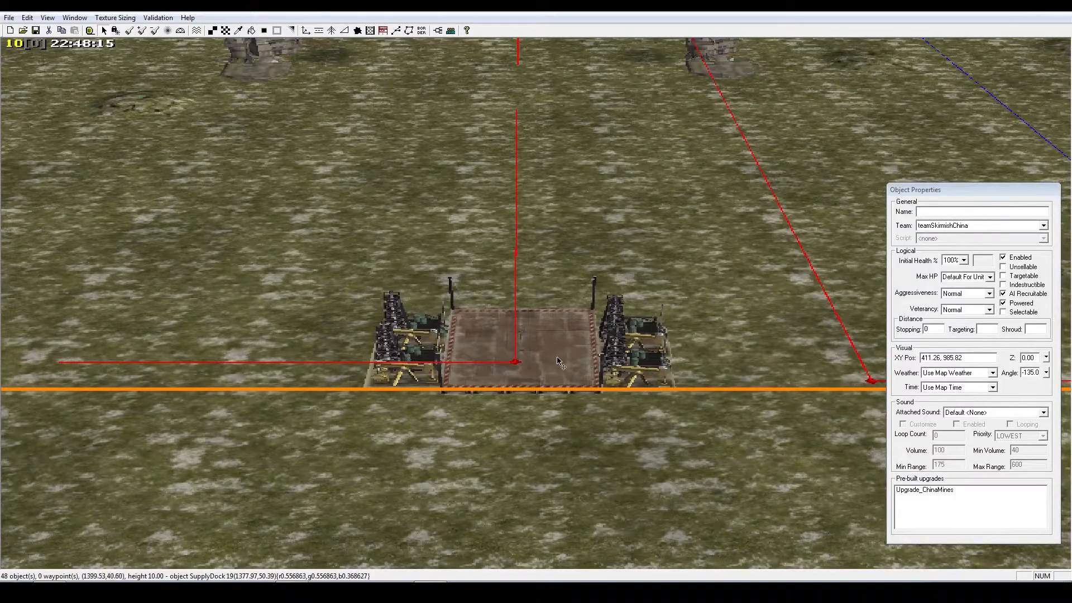
{"action": "right_click_drag", "start_coordinate": [560, 363], "coordinate": [552, 306]}
{"action": "scroll", "coordinate": [374, 341], "scroll_direction": "down", "scroll_amount": 6}
{"action": "right_click_drag", "start_coordinate": [638, 308], "coordinate": [478, 350]}
{"action": "scroll", "coordinate": [516, 383], "scroll_direction": "up", "scroll_amount": 5}
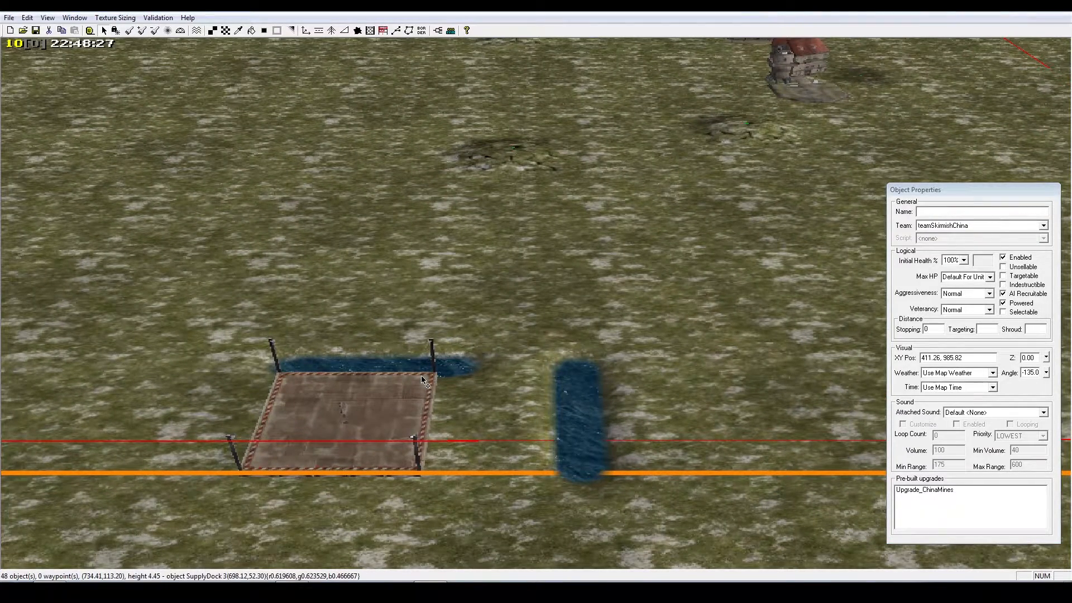
{"action": "left_click", "coordinate": [350, 412]}
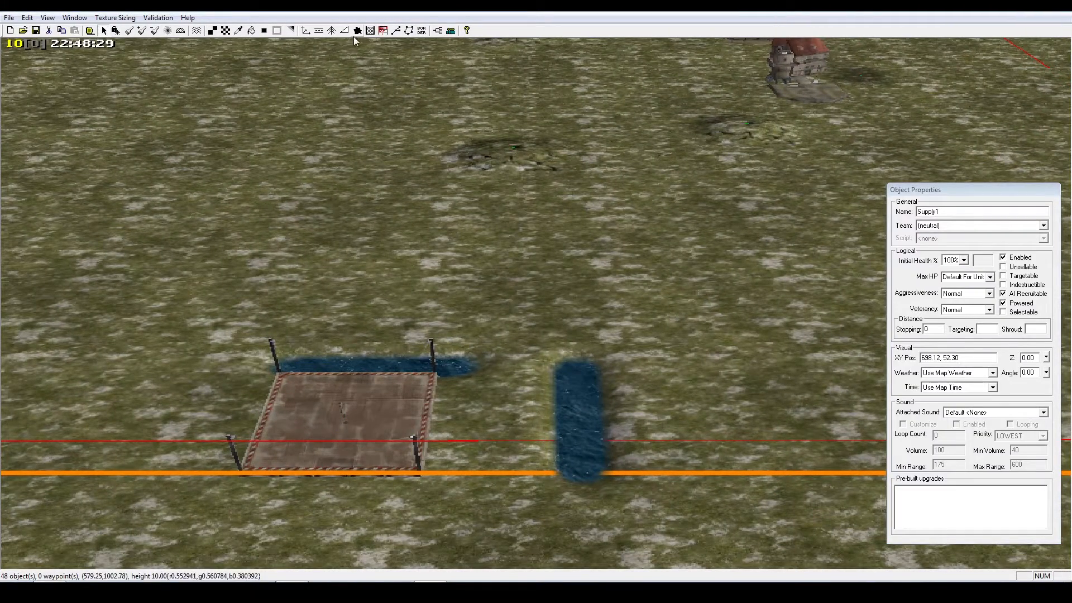
Start placing an object, look through the civilian structures, and collapse the Civilian category in the object list
{"action": "left_click", "coordinate": [306, 31]}
{"action": "left_click", "coordinate": [952, 276]}
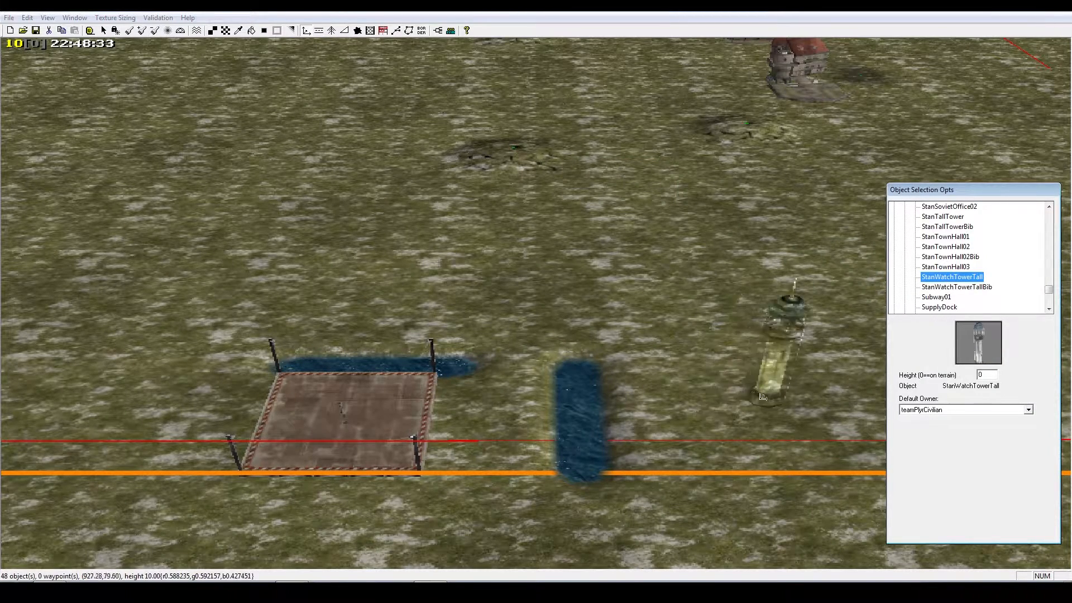
{"action": "left_click", "coordinate": [944, 269]}
{"action": "scroll", "coordinate": [970, 273], "scroll_direction": "up", "scroll_amount": 8}
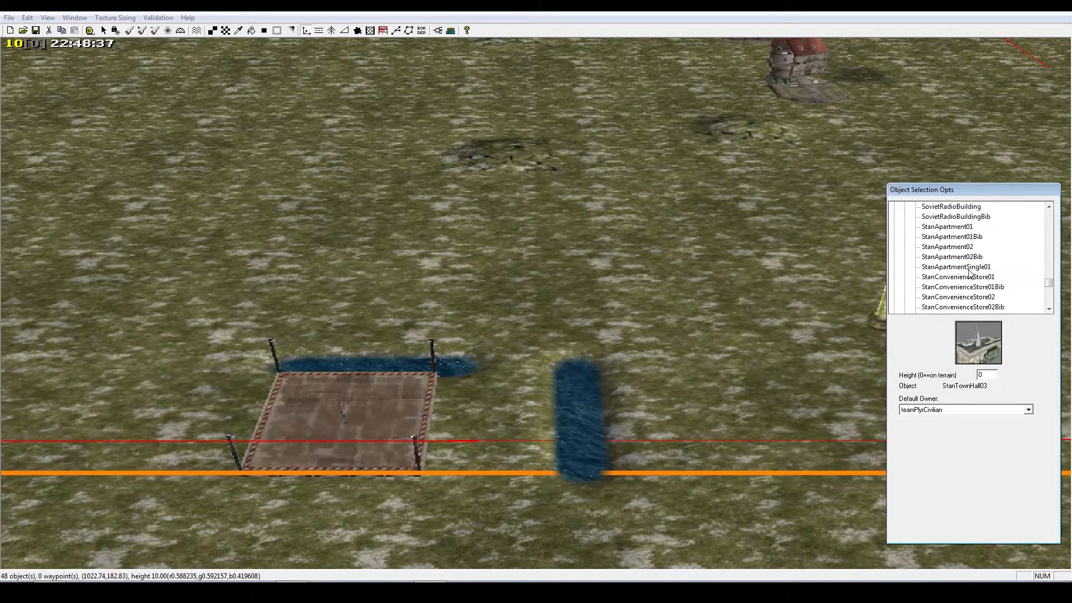
{"action": "scroll", "coordinate": [970, 272], "scroll_direction": "up", "scroll_amount": 15}
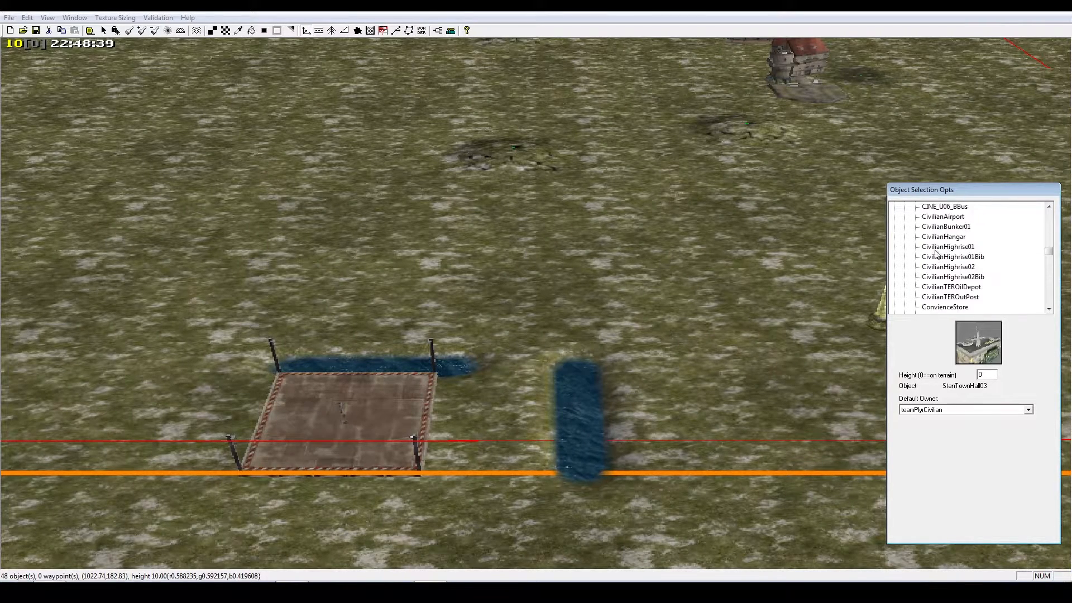
{"action": "scroll", "coordinate": [937, 254], "scroll_direction": "up", "scroll_amount": 10}
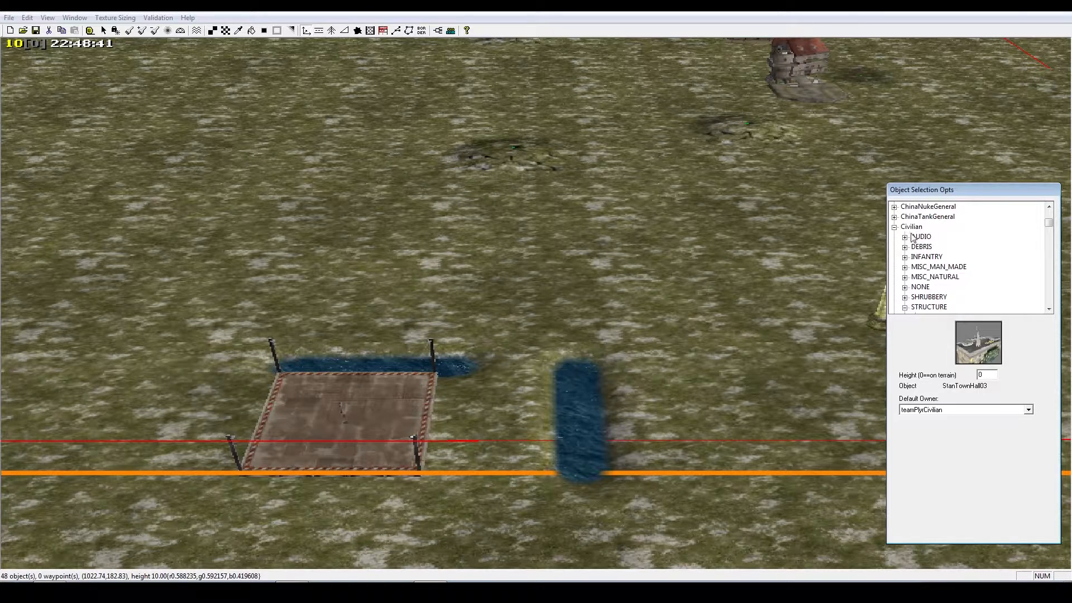
{"action": "left_click", "coordinate": [895, 227]}
{"action": "scroll", "coordinate": [937, 245], "scroll_direction": "up", "scroll_amount": 8}
{"action": "left_click", "coordinate": [894, 258]}
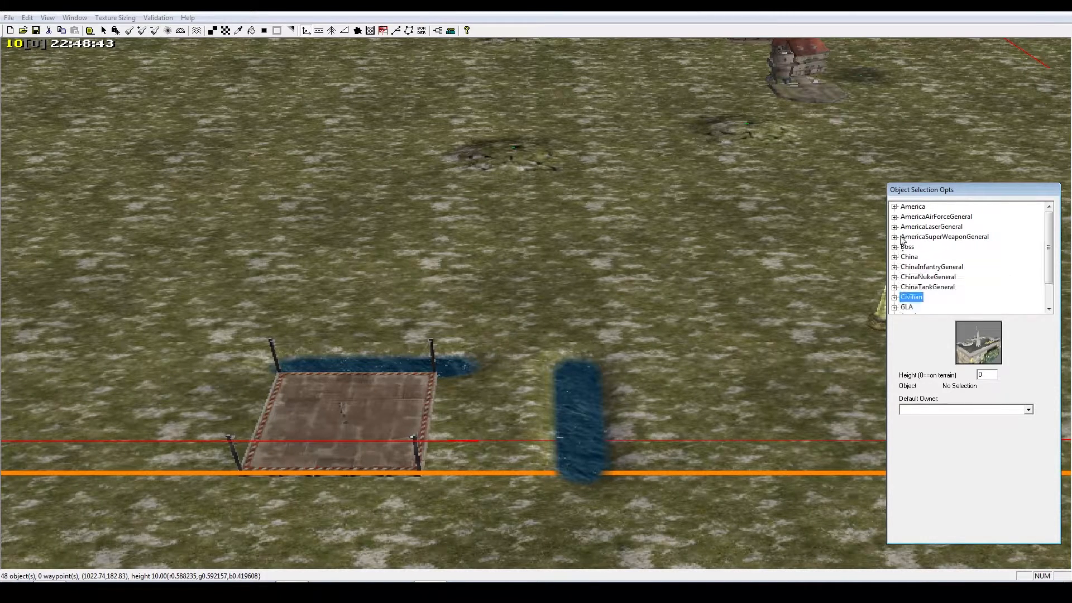
Place an AmericaSupplyCenter just inside the lower boundary, across the vertical water strip from the supply dock
{"action": "left_click", "coordinate": [894, 207]}
{"action": "left_click", "coordinate": [905, 237]}
{"action": "scroll", "coordinate": [944, 257], "scroll_direction": "down", "scroll_amount": 3}
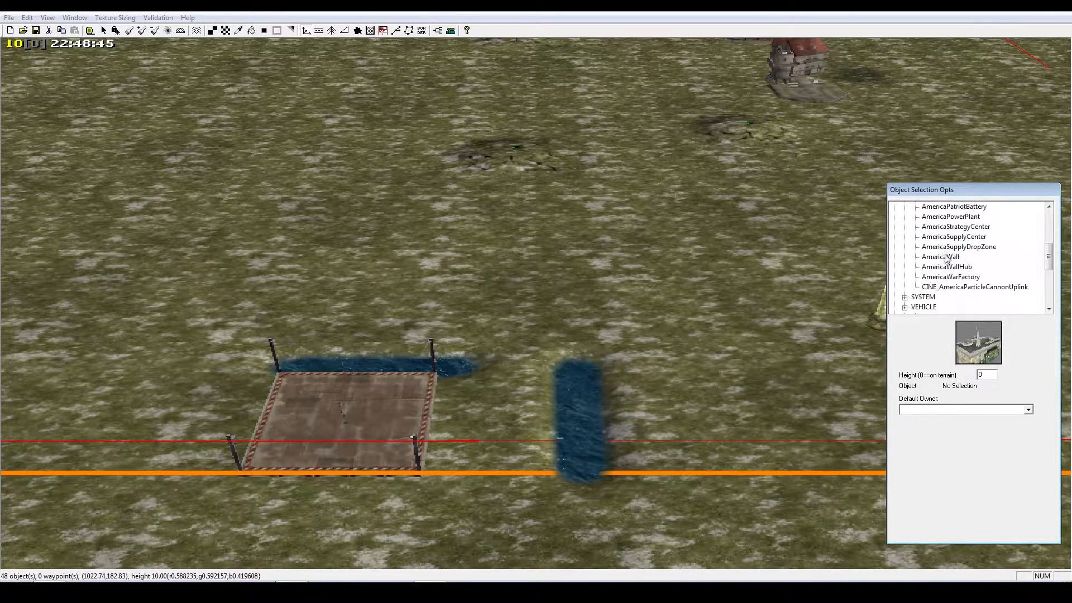
{"action": "left_click", "coordinate": [974, 236]}
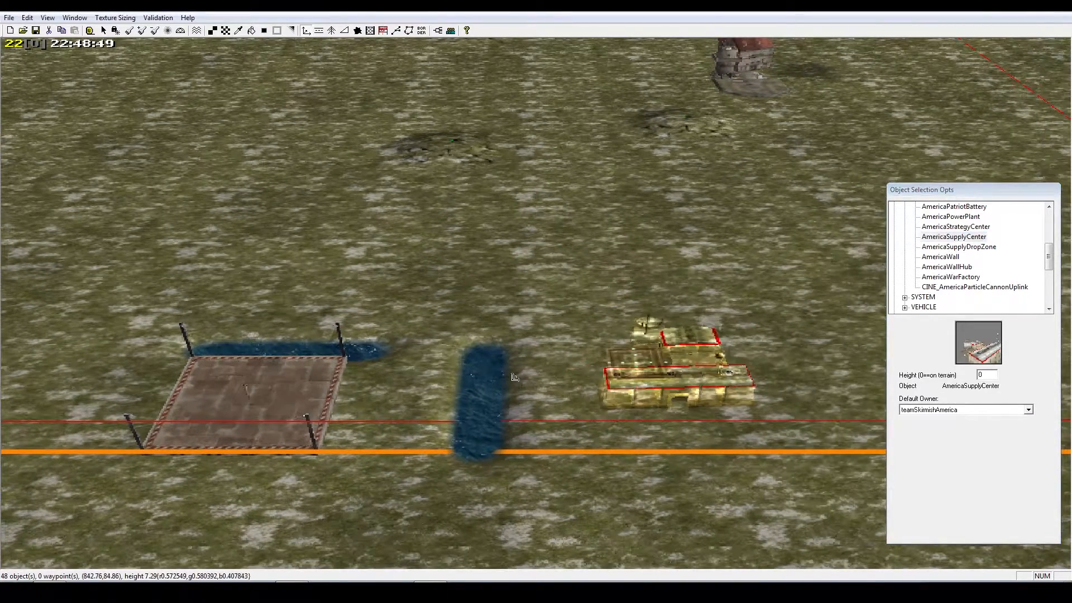
{"action": "left_click", "coordinate": [670, 369]}
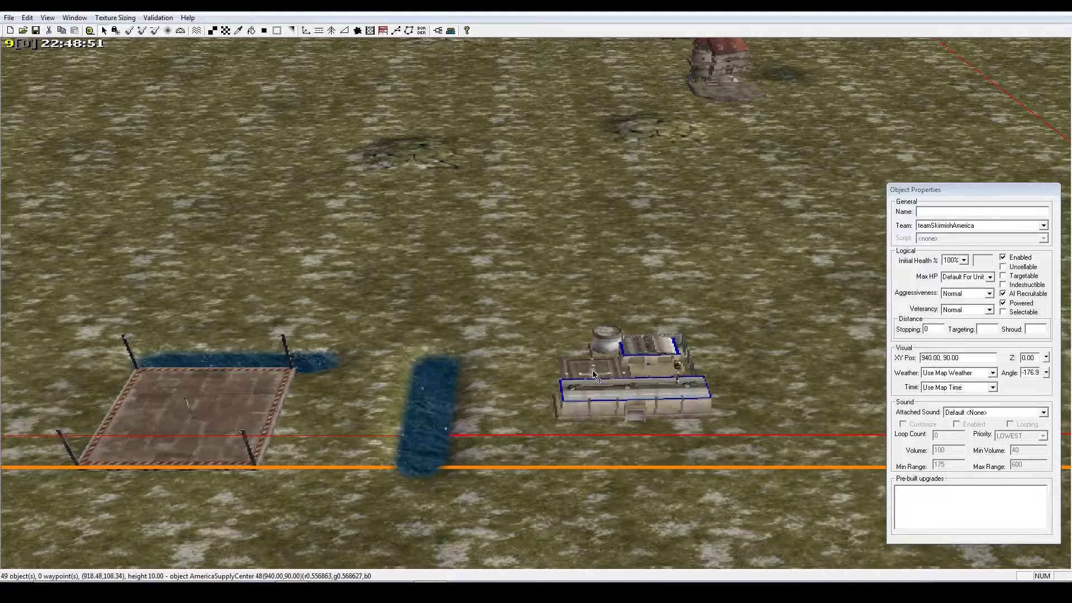
Examine the spacing between the supply dock and the supply center, and select the supply center
{"action": "key", "text": "Left"}
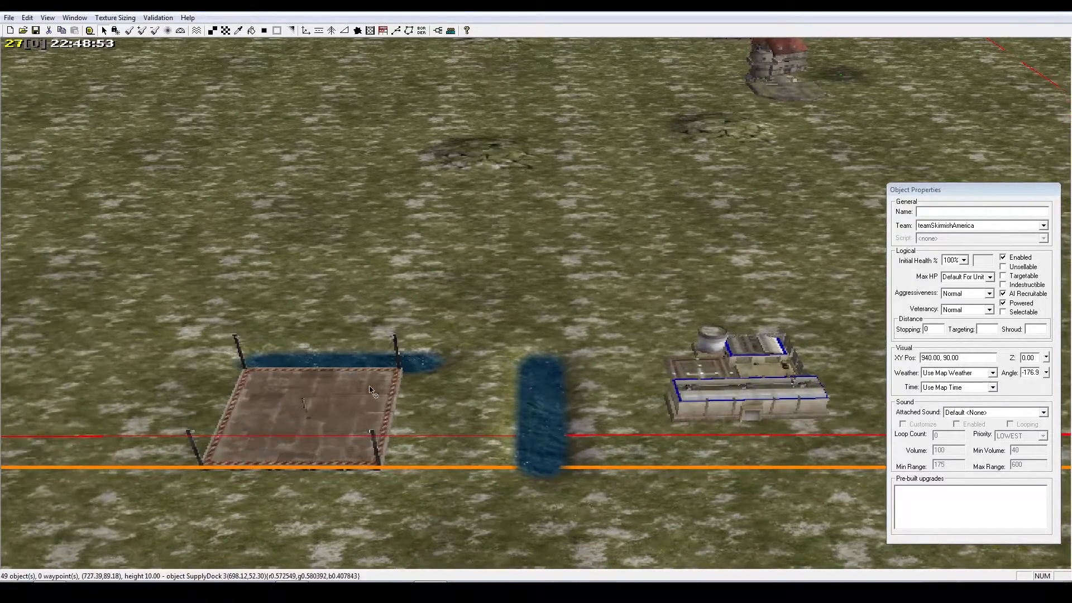
{"action": "key", "text": "Right"}
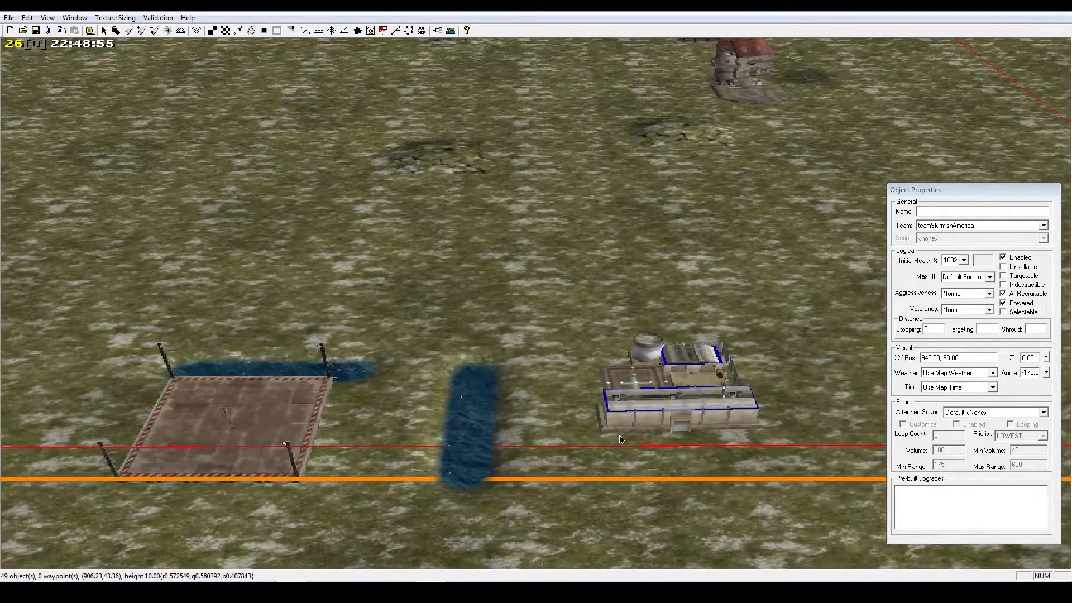
{"action": "left_click", "coordinate": [635, 405]}
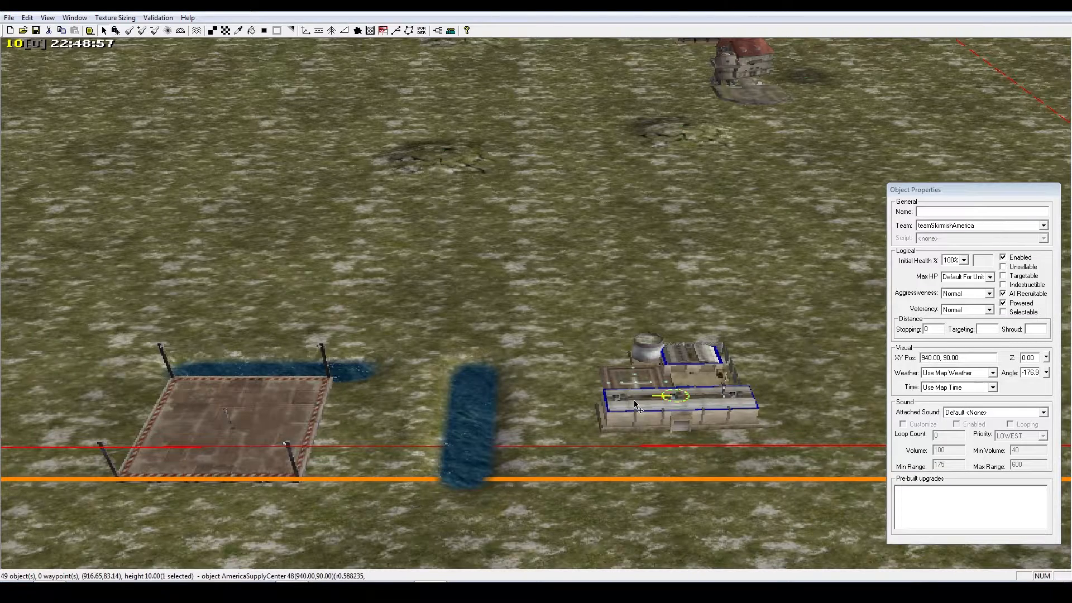
Delete the AmericaSupplyCenter across the vertical water strip, restart object placement, and show the China structures in the object list
{"action": "key", "text": "Delete"}
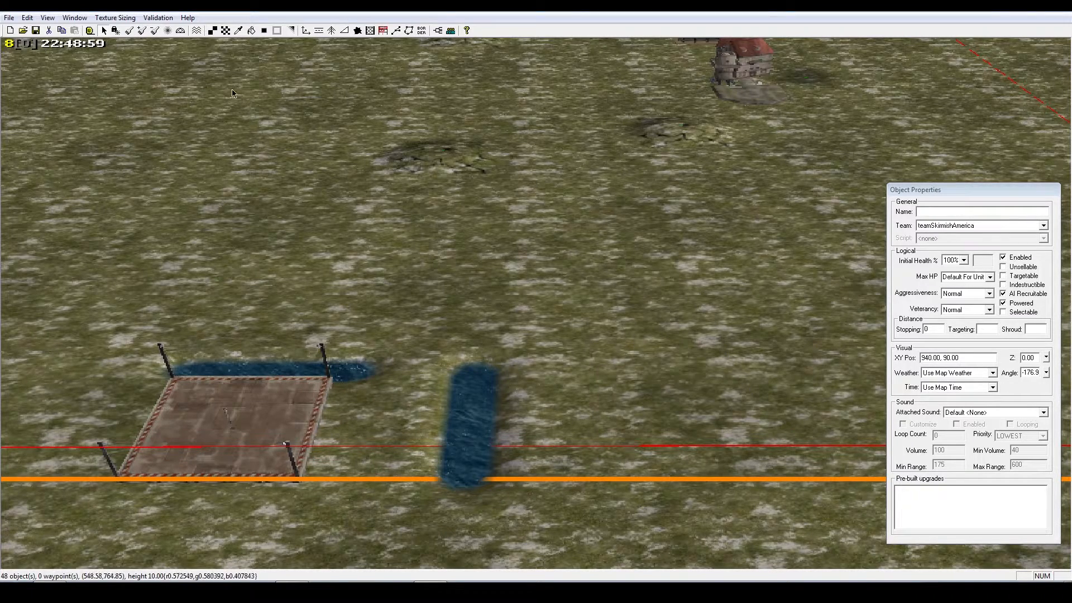
{"action": "left_click", "coordinate": [307, 32]}
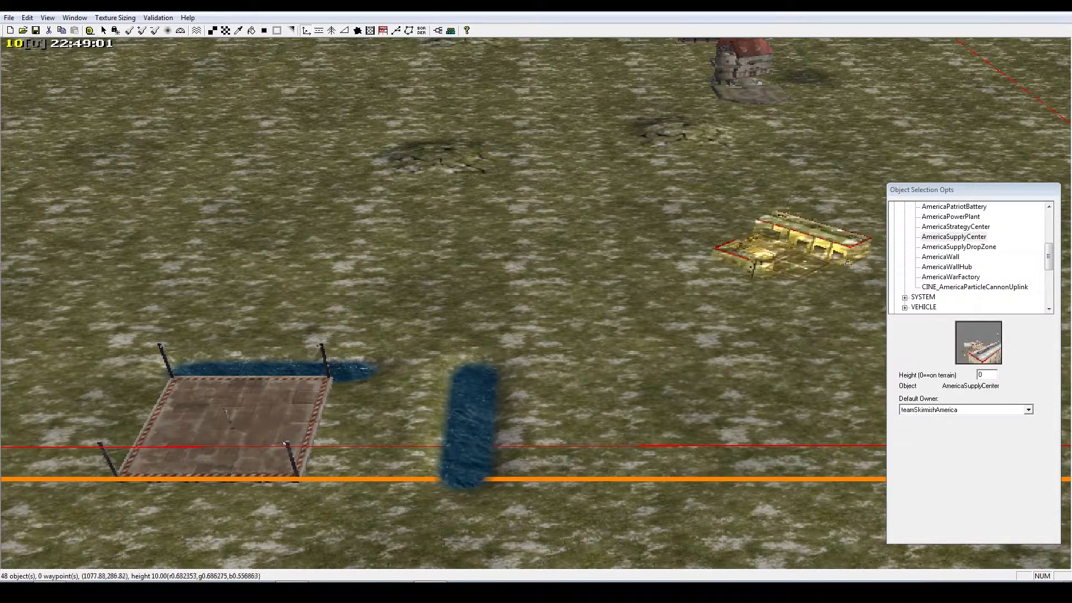
{"action": "double_click", "coordinate": [911, 239]}
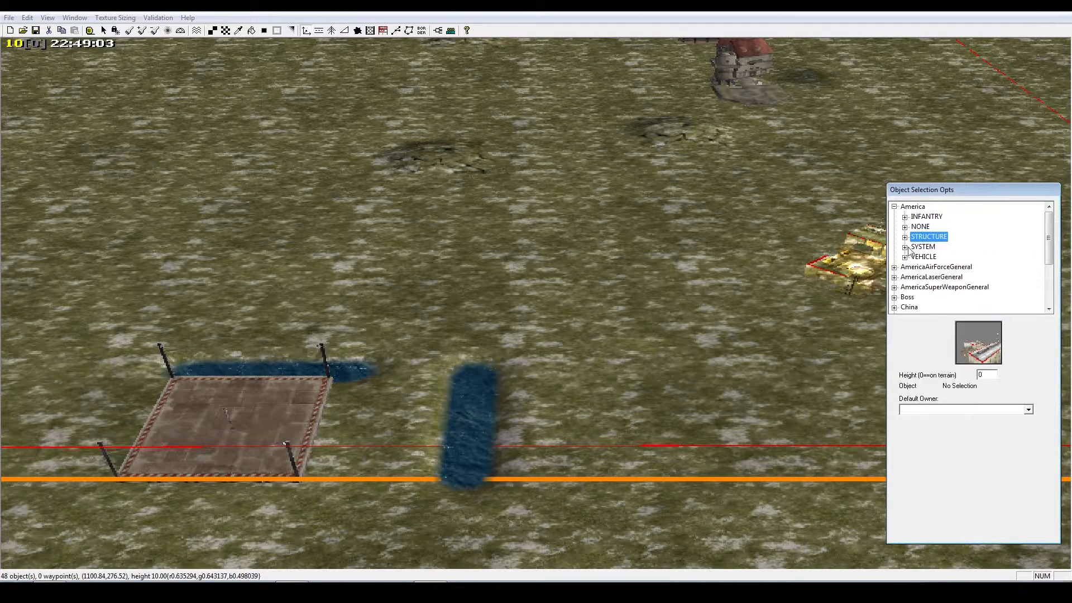
{"action": "left_click", "coordinate": [905, 257]}
{"action": "left_click", "coordinate": [905, 207]}
{"action": "left_click", "coordinate": [894, 207]}
{"action": "left_click", "coordinate": [894, 257]}
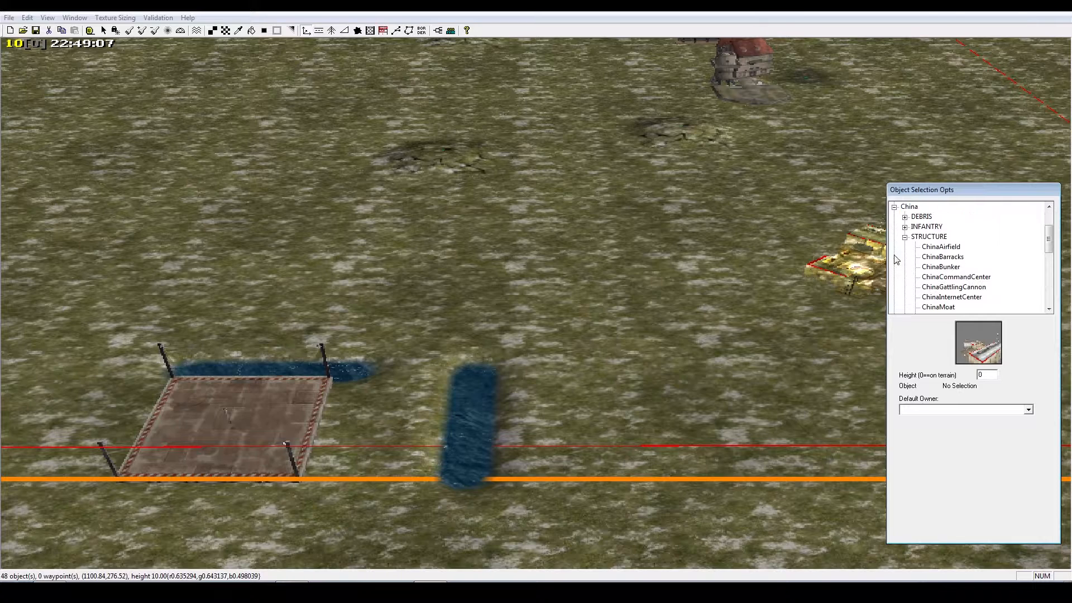
Place one ChinaSupplyCenter behind the supply dock at about (750, 220) and another across the vertical water strip at about (900, 90)
{"action": "scroll", "coordinate": [921, 251], "scroll_direction": "down", "scroll_amount": 4}
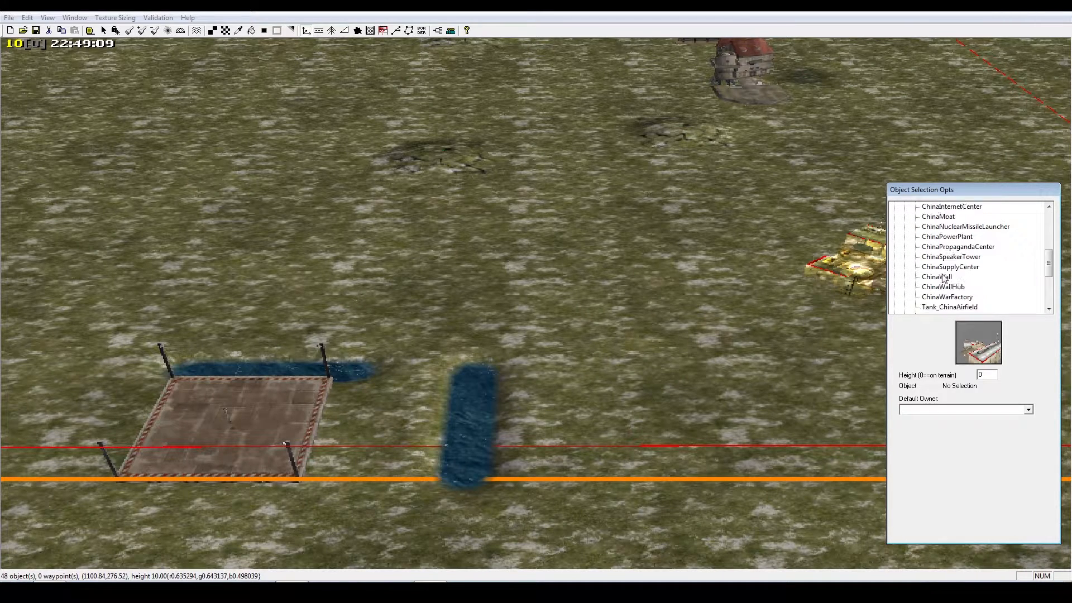
{"action": "scroll", "coordinate": [953, 280], "scroll_direction": "up", "scroll_amount": 4}
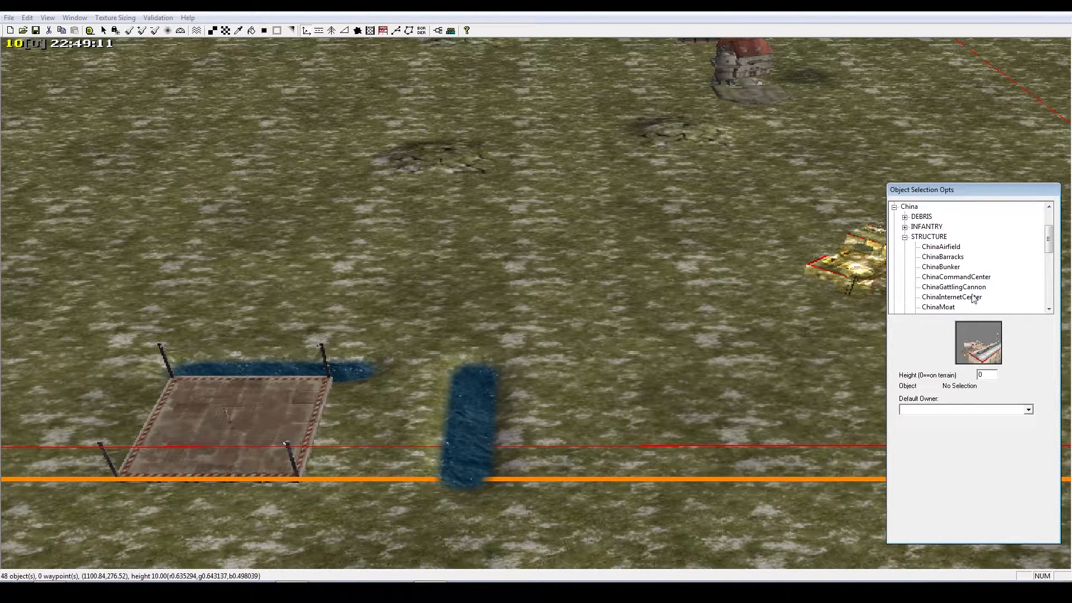
{"action": "left_click", "coordinate": [967, 296]}
{"action": "scroll", "coordinate": [967, 297], "scroll_direction": "down", "scroll_amount": 1}
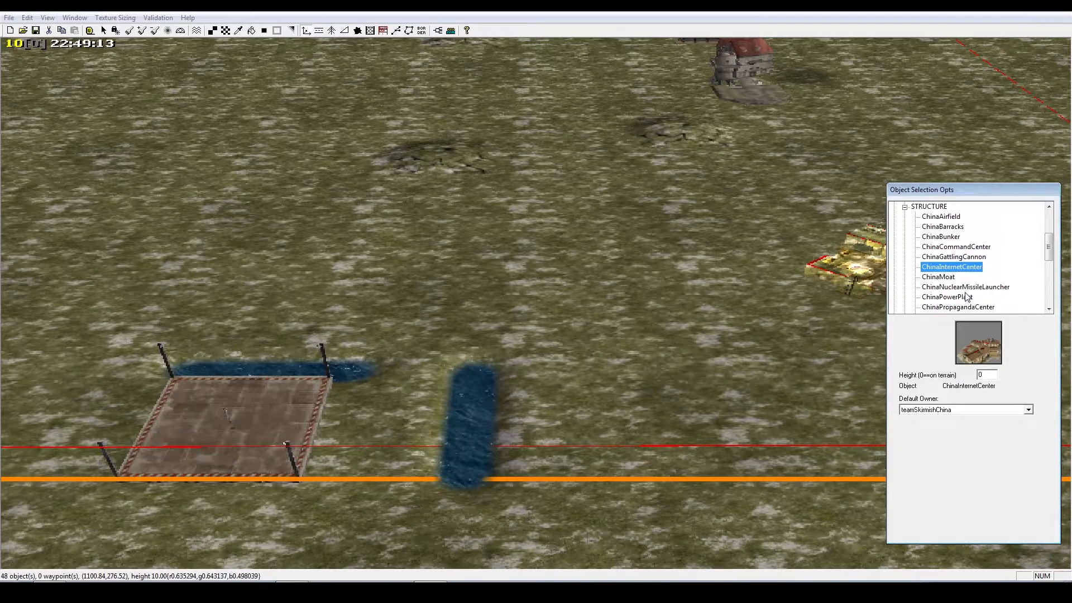
{"action": "scroll", "coordinate": [968, 297], "scroll_direction": "down", "scroll_amount": 2}
{"action": "left_click", "coordinate": [967, 268]}
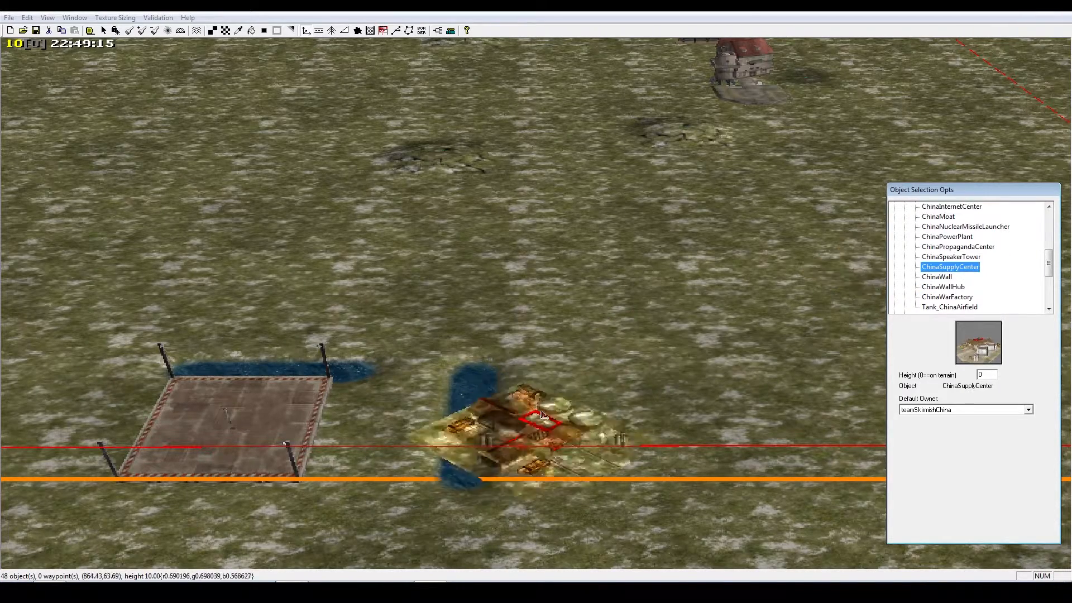
{"action": "right_click_drag", "start_coordinate": [474, 349], "coordinate": [613, 373]}
{"action": "left_click_drag", "start_coordinate": [488, 323], "coordinate": [584, 324]}
{"action": "right_click_drag", "start_coordinate": [590, 338], "coordinate": [637, 366]}
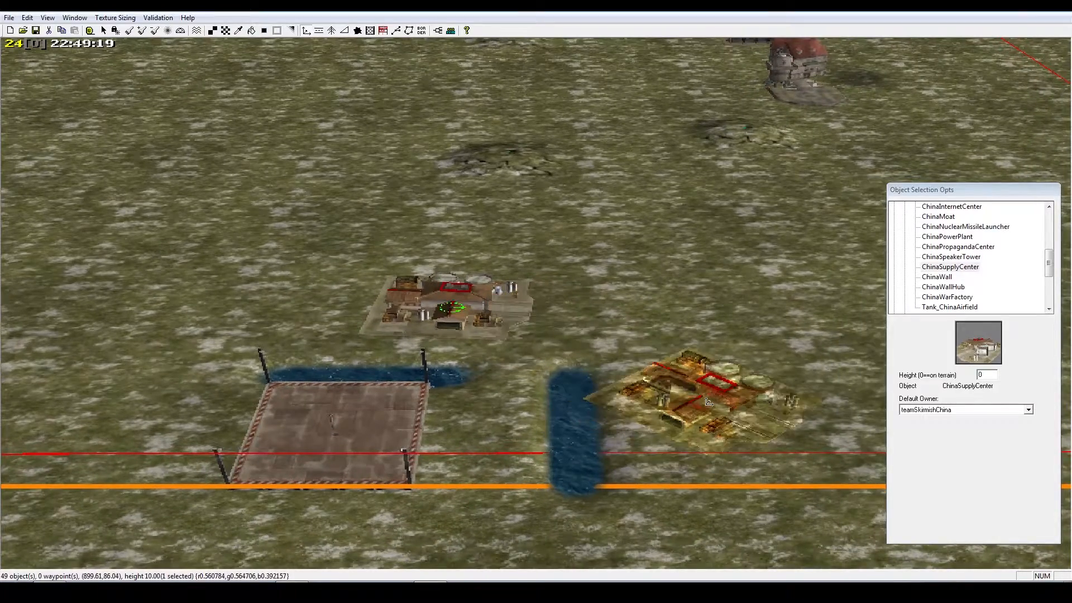
{"action": "left_click_drag", "start_coordinate": [708, 402], "coordinate": [706, 436]}
{"action": "right_click_drag", "start_coordinate": [573, 409], "coordinate": [603, 428]}
{"action": "right_click", "coordinate": [603, 429]}
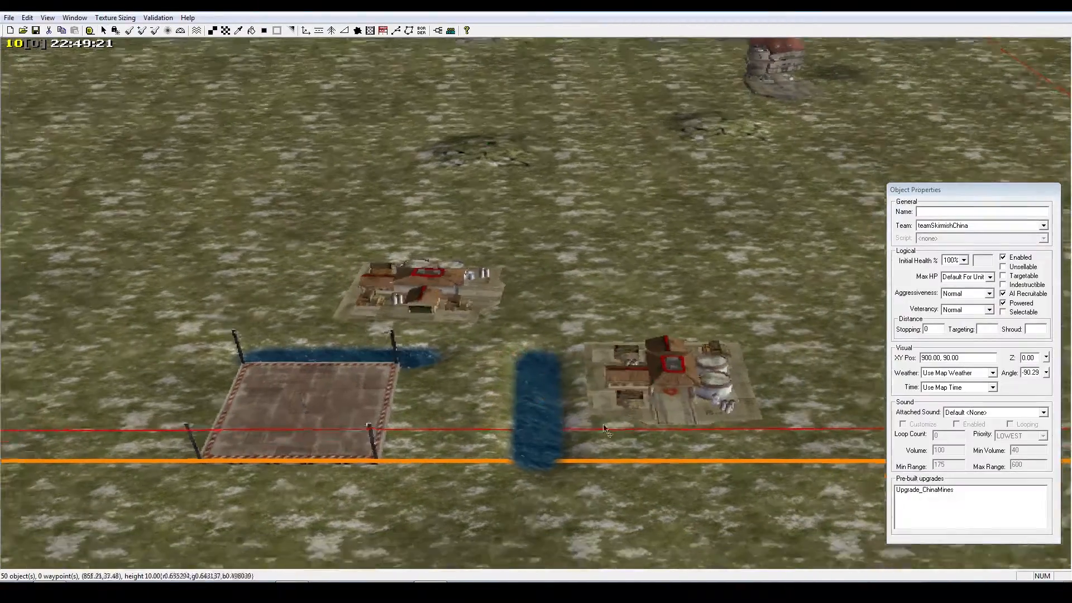
Examine the gaps between the supply dock and both ChinaSupplyCenters, and delete the two supply centers
{"action": "scroll", "coordinate": [604, 429], "scroll_direction": "up", "scroll_amount": 5}
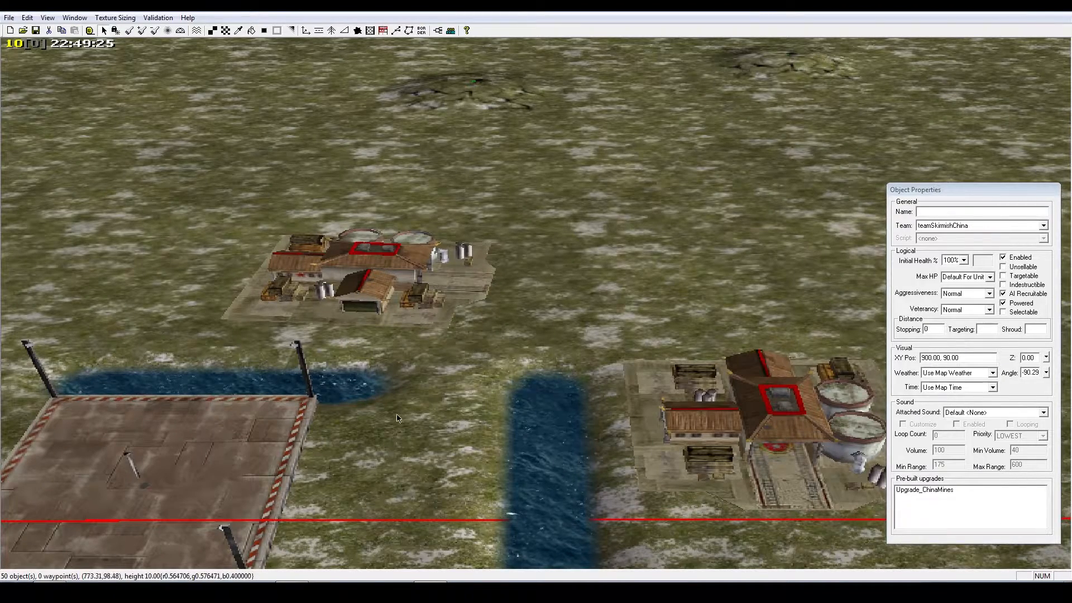
{"action": "right_click_drag", "start_coordinate": [633, 395], "coordinate": [601, 403]}
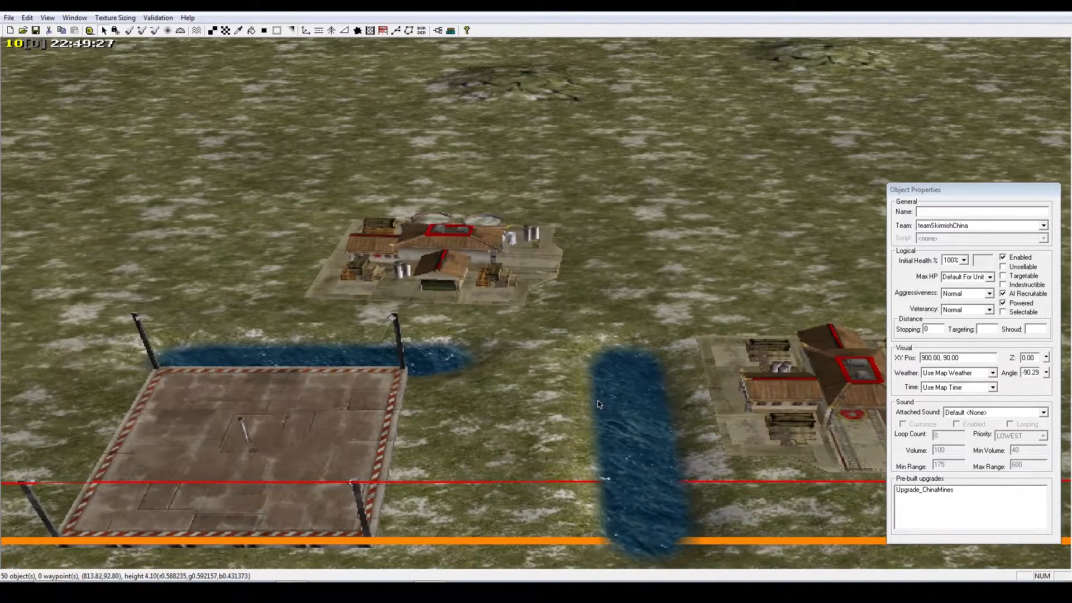
{"action": "right_click_drag", "start_coordinate": [460, 403], "coordinate": [467, 392]}
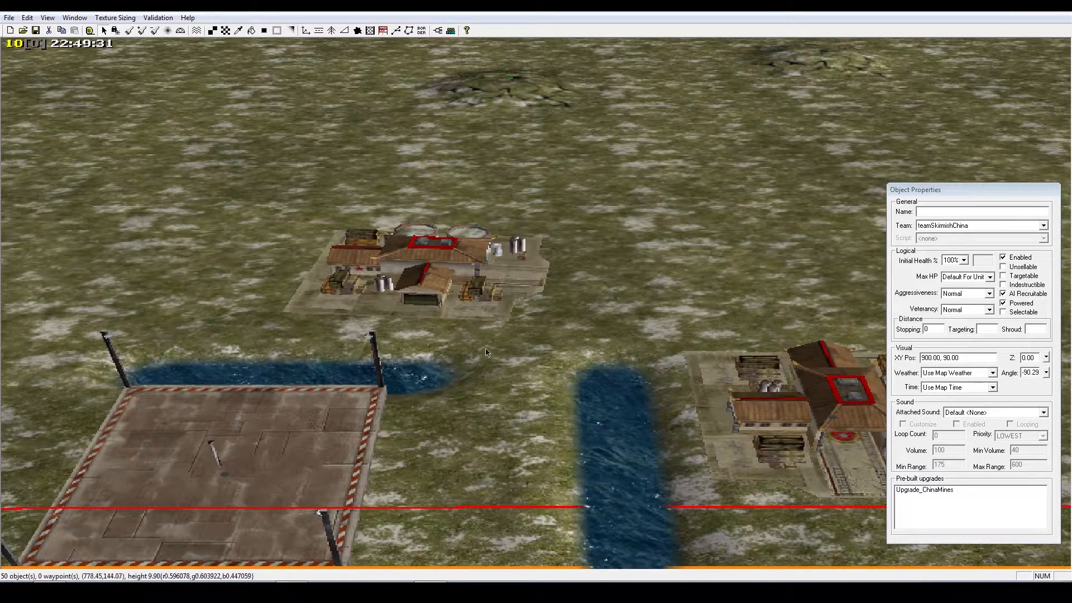
{"action": "left_click", "coordinate": [429, 274]}
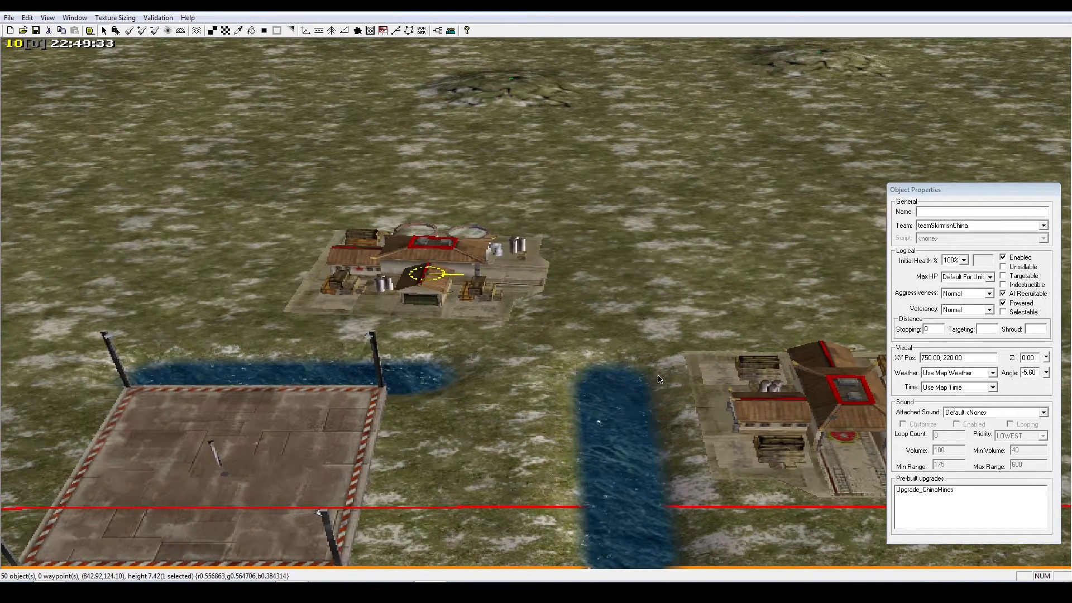
{"action": "key", "text": "Delete"}
{"action": "left_click", "coordinate": [796, 389]}
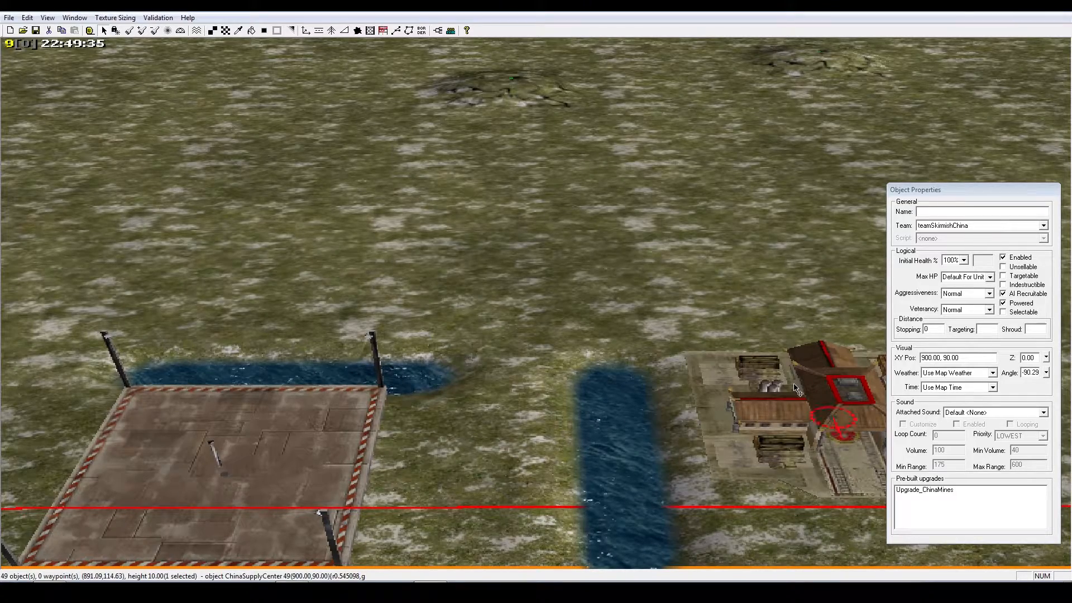
{"action": "key", "text": "Delete"}
Activate the Height Brush near the supply dock and its water strips, ignoring the assertion failure dialogs
{"action": "scroll", "coordinate": [685, 393], "scroll_direction": "down", "scroll_amount": 3}
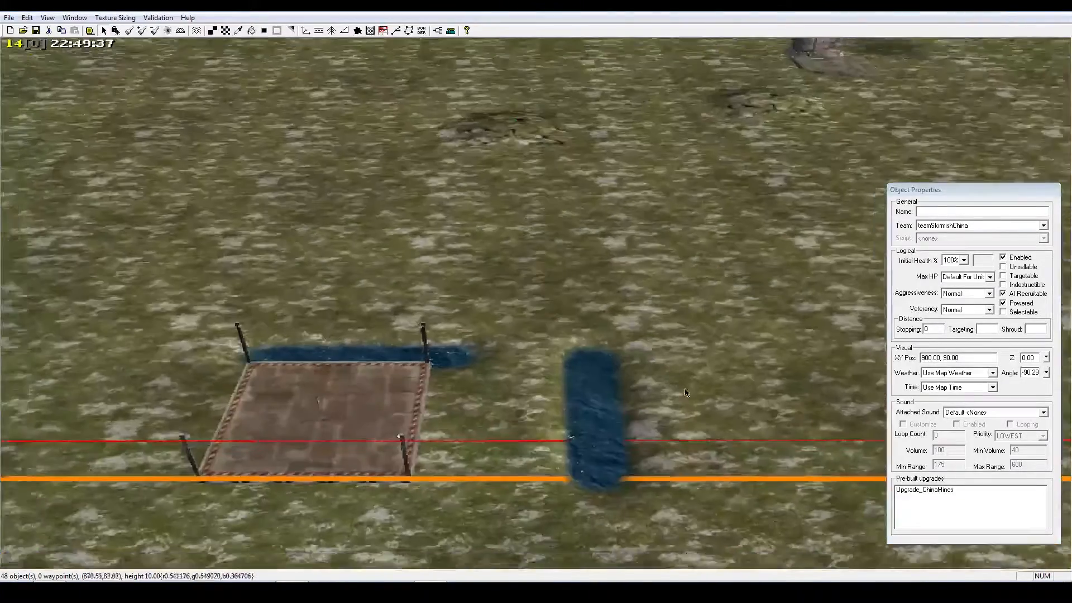
{"action": "scroll", "coordinate": [686, 393], "scroll_direction": "down", "scroll_amount": 3}
{"action": "right_click_drag", "start_coordinate": [579, 373], "coordinate": [661, 308]}
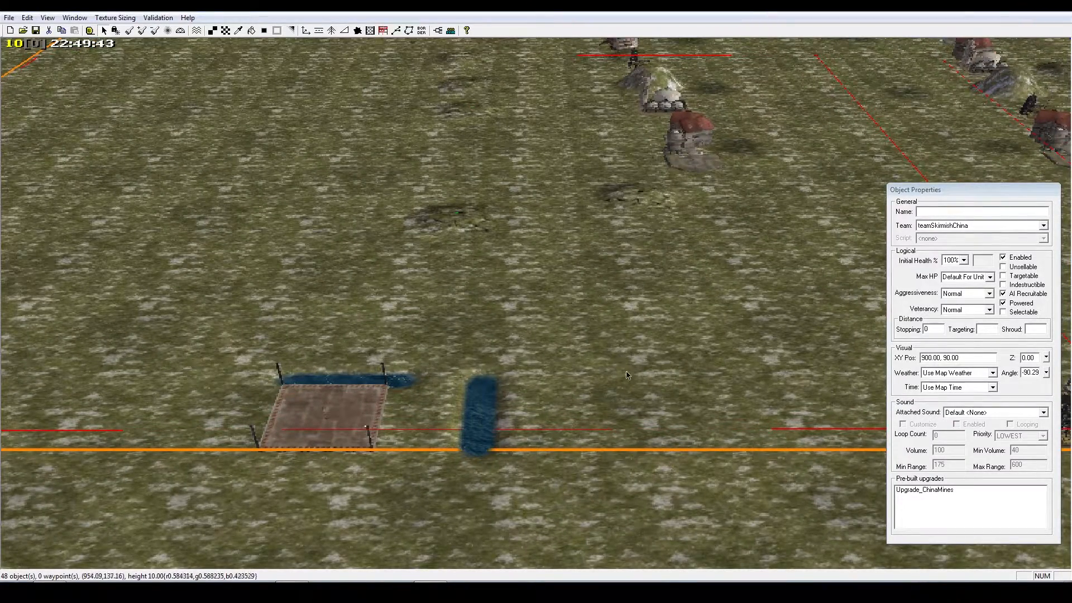
{"action": "right_click_drag", "start_coordinate": [473, 420], "coordinate": [547, 423]}
{"action": "scroll", "coordinate": [527, 414], "scroll_direction": "up", "scroll_amount": 3}
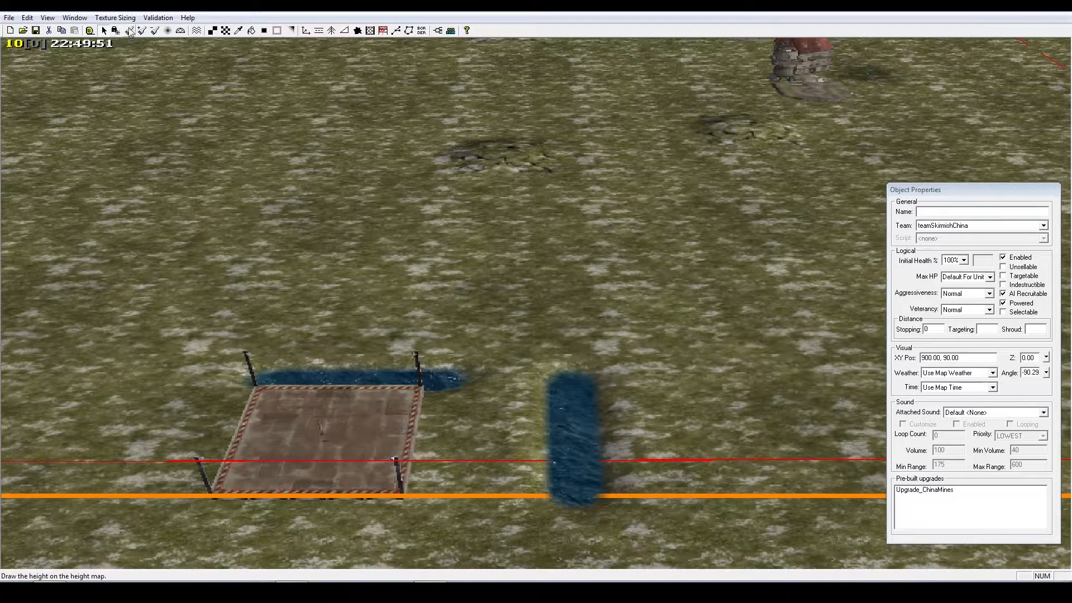
{"action": "left_click", "coordinate": [154, 31]}
{"action": "left_click", "coordinate": [625, 333]}
{"action": "left_click", "coordinate": [522, 314]}
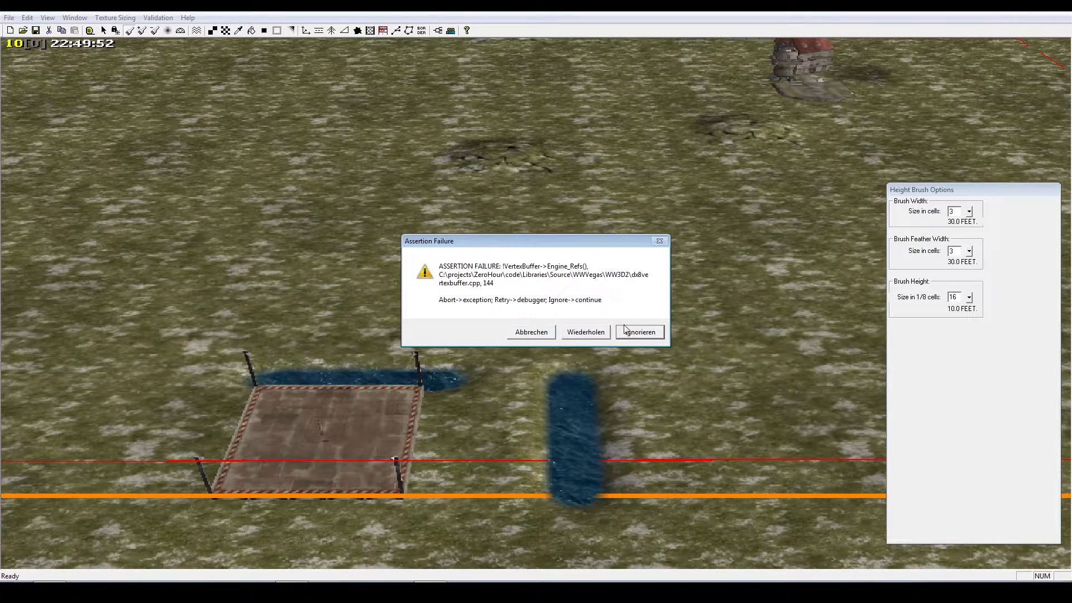
{"action": "left_click", "coordinate": [622, 331]}
{"action": "left_click", "coordinate": [520, 313]}
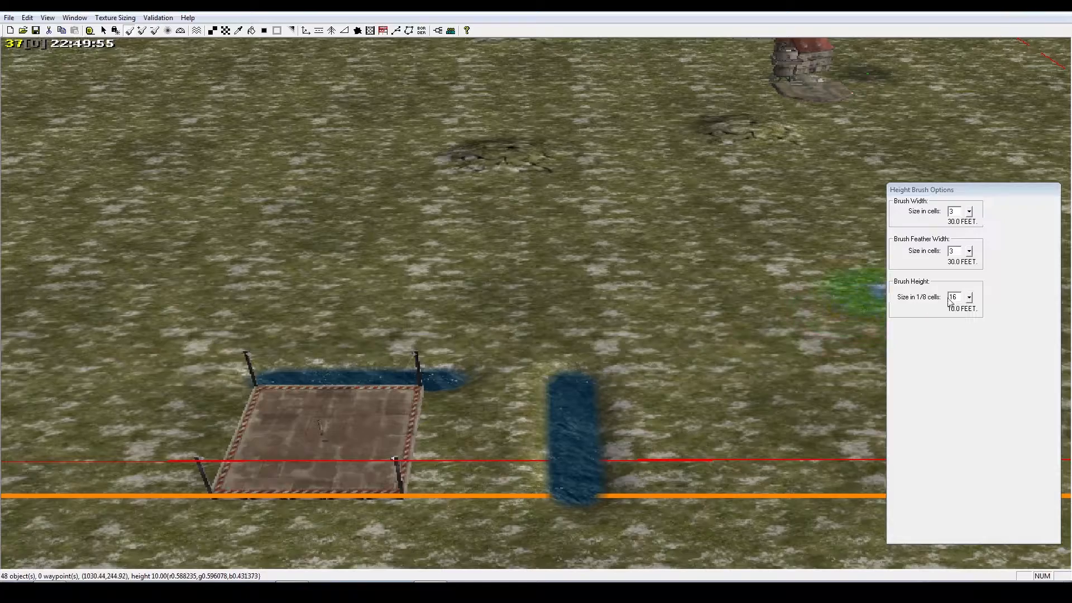
Set the brush height to 50 and raise a mound on the open ground behind the supply dock
{"action": "left_click_drag", "start_coordinate": [960, 297], "coordinate": [836, 294]}
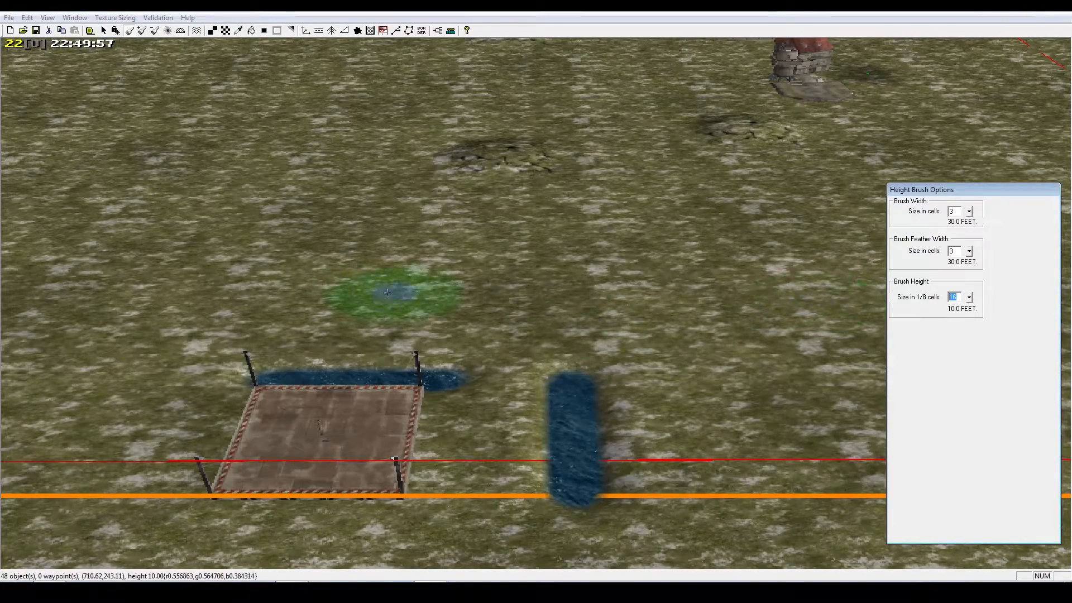
{"action": "scroll", "coordinate": [501, 315], "scroll_direction": "up", "scroll_amount": 4}
{"action": "scroll", "coordinate": [500, 317], "scroll_direction": "up", "scroll_amount": 1}
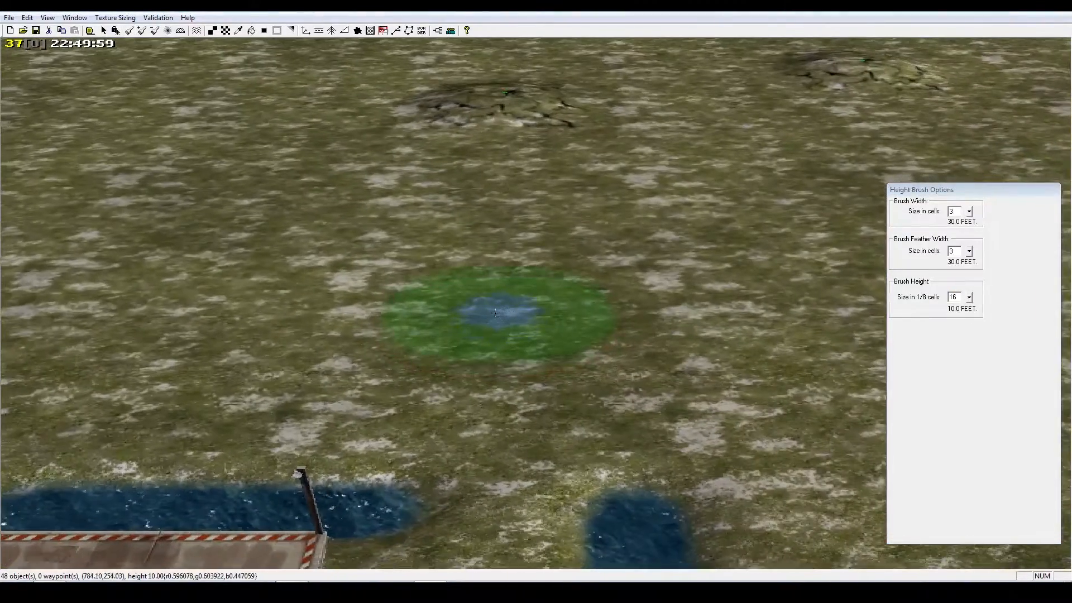
{"action": "mouse_move", "coordinate": [496, 446]}
{"action": "right_mouse_down"}
{"action": "mouse_move", "coordinate": [481, 321]}
{"action": "mouse_move", "coordinate": [462, 311]}
{"action": "right_mouse_up"}
{"action": "mouse_move", "coordinate": [573, 408]}
{"action": "right_mouse_down"}
{"action": "mouse_move", "coordinate": [571, 359]}
{"action": "mouse_move", "coordinate": [561, 472]}
{"action": "mouse_move", "coordinate": [531, 318]}
{"action": "right_mouse_up"}
{"action": "right_click_drag", "start_coordinate": [522, 149], "coordinate": [598, 354]}
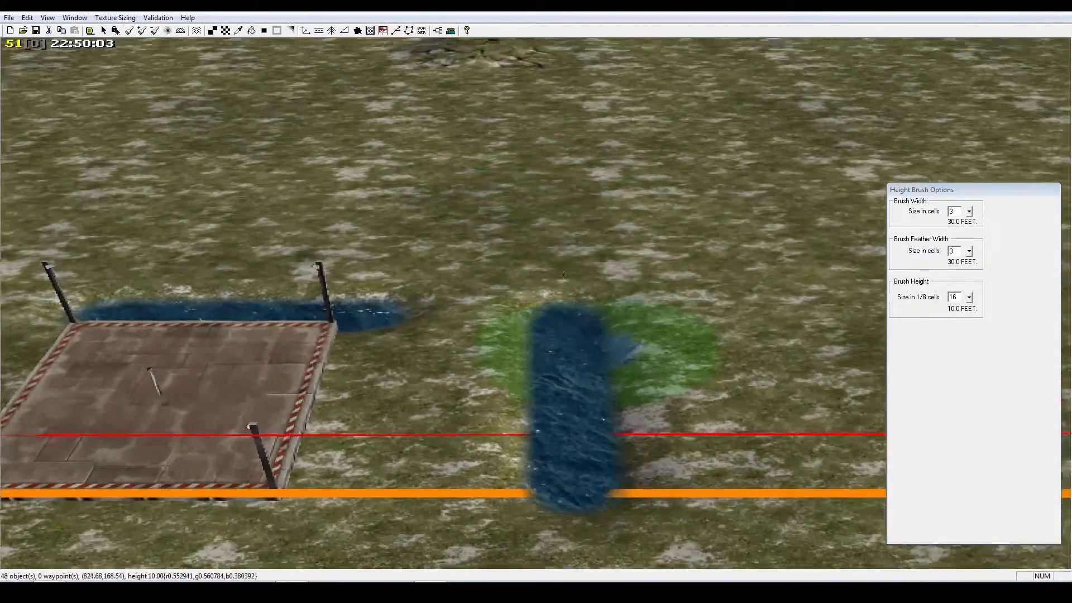
{"action": "right_click_drag", "start_coordinate": [539, 315], "coordinate": [545, 345]}
{"action": "mouse_move", "coordinate": [452, 168]}
{"action": "right_mouse_down"}
{"action": "mouse_move", "coordinate": [496, 258]}
{"action": "mouse_move", "coordinate": [492, 289]}
{"action": "right_mouse_up"}
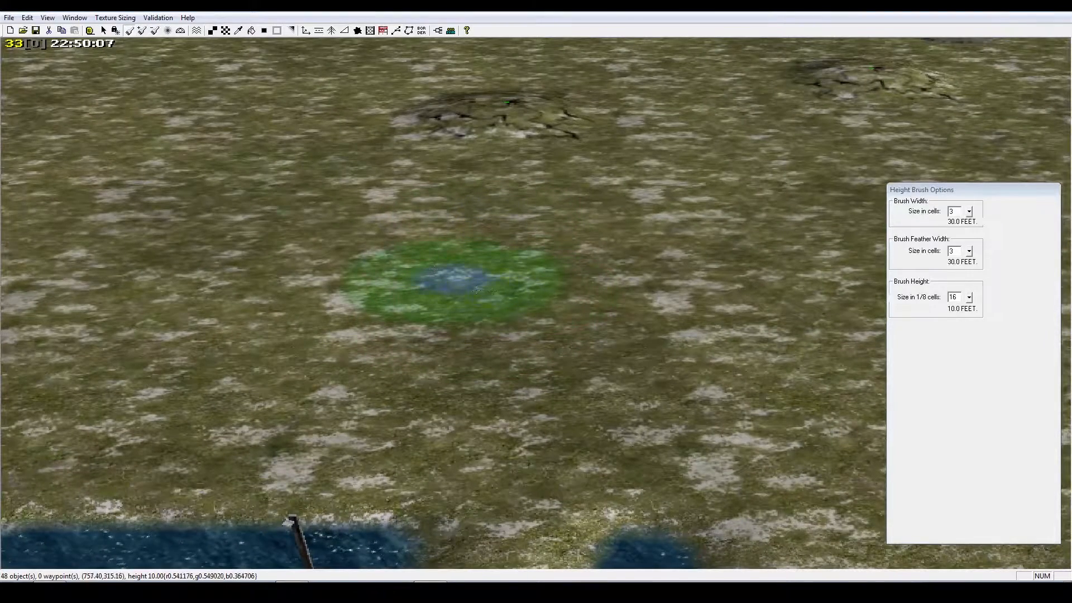
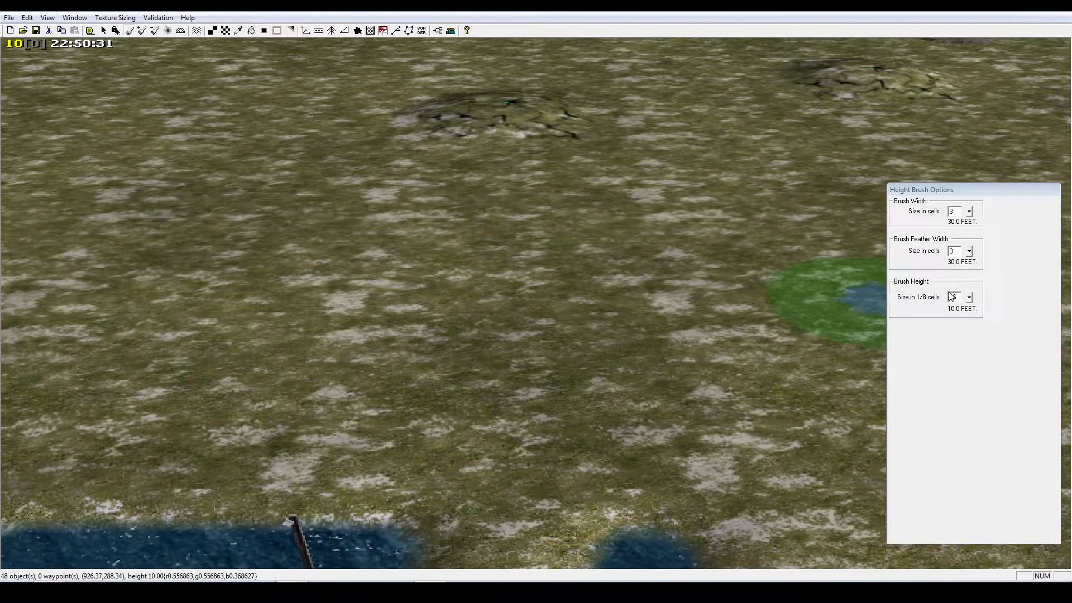
{"action": "left_click", "coordinate": [958, 313]}
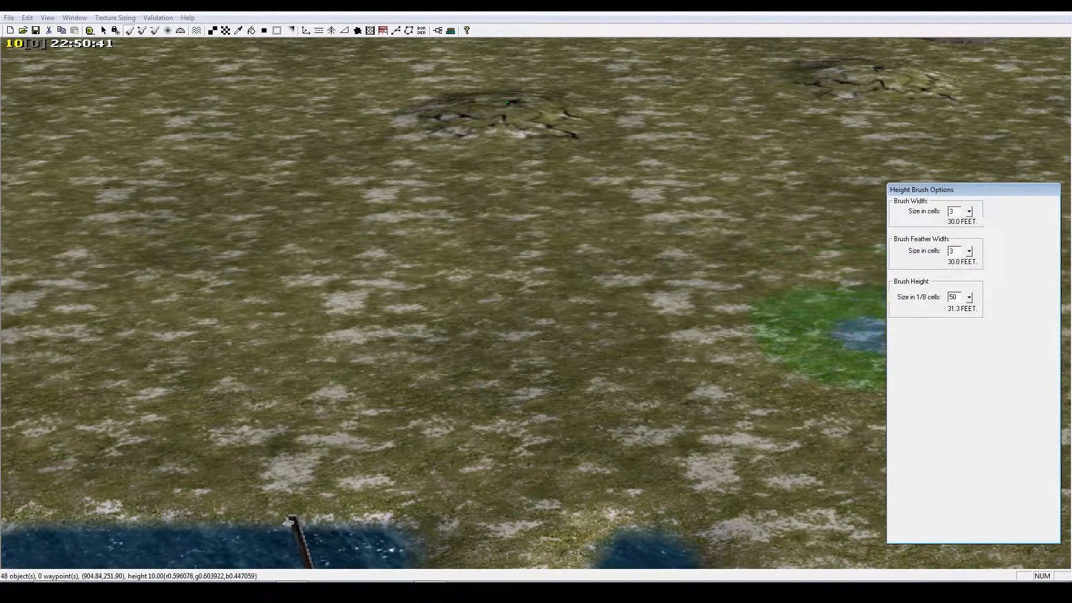
{"action": "right_click_drag", "start_coordinate": [207, 303], "coordinate": [332, 358]}
{"action": "left_click", "coordinate": [365, 290]}
{"action": "right_click_drag", "start_coordinate": [254, 274], "coordinate": [350, 330]}
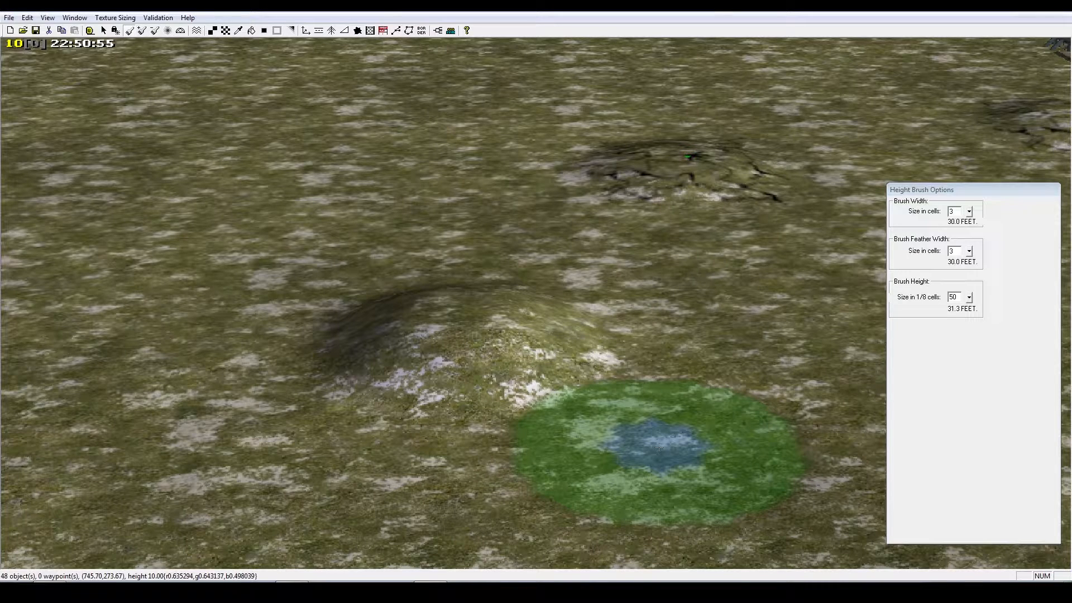
Set the brush height to 16 and flatten the raised mound to ground level
{"action": "left_click", "coordinate": [949, 297]}
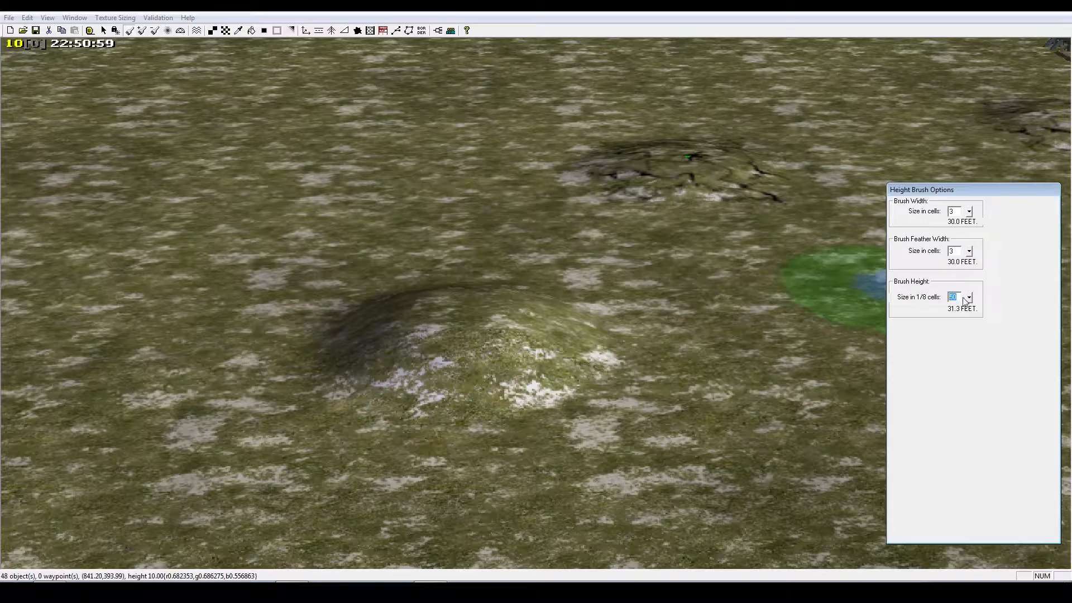
{"action": "mouse_move", "coordinate": [640, 345]}
{"action": "right_mouse_down"}
{"action": "mouse_move", "coordinate": [629, 354]}
{"action": "mouse_move", "coordinate": [651, 325]}
{"action": "mouse_move", "coordinate": [802, 314]}
{"action": "right_mouse_up"}
{"action": "left_click", "coordinate": [957, 296]}
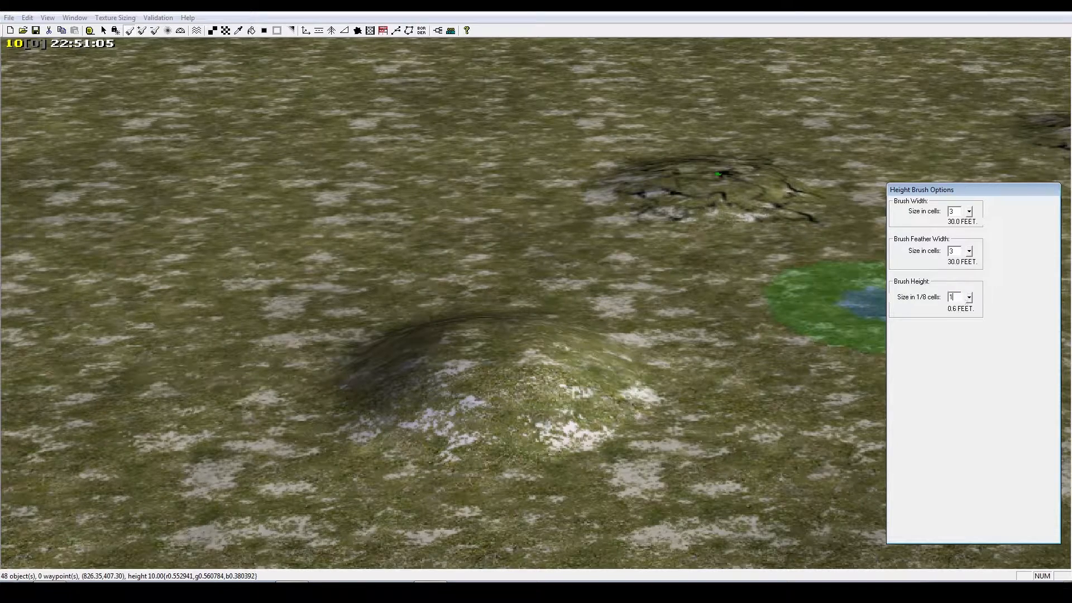
{"action": "mouse_move", "coordinate": [698, 352]}
{"action": "left_mouse_down"}
{"action": "mouse_move", "coordinate": [438, 352]}
{"action": "mouse_move", "coordinate": [557, 324]}
{"action": "left_mouse_up"}
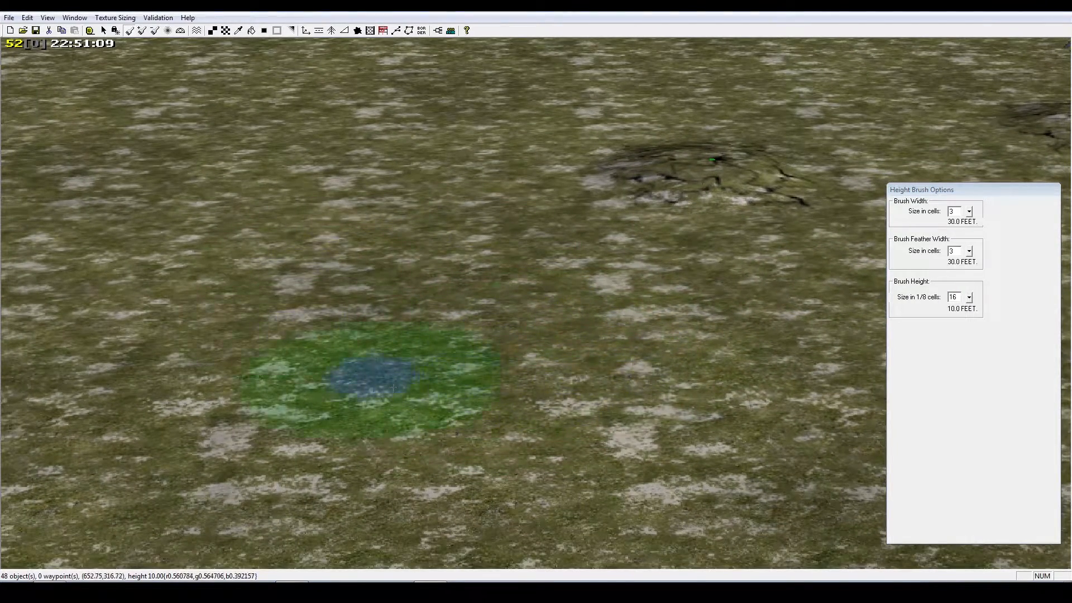
Level the vertical water strip and the horizontal strip behind the supply dock with the Height Brush at height 16
{"action": "mouse_move", "coordinate": [584, 337]}
{"action": "right_mouse_down"}
{"action": "mouse_move", "coordinate": [538, 310]}
{"action": "mouse_move", "coordinate": [489, 319]}
{"action": "mouse_move", "coordinate": [491, 346]}
{"action": "right_mouse_up"}
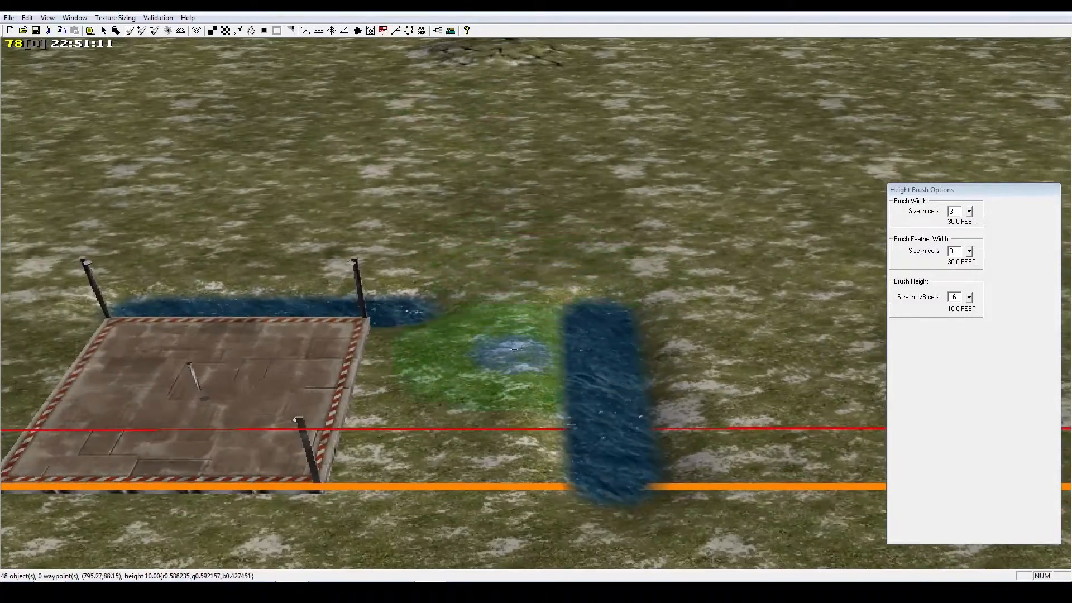
{"action": "left_click_drag", "start_coordinate": [616, 354], "coordinate": [617, 470]}
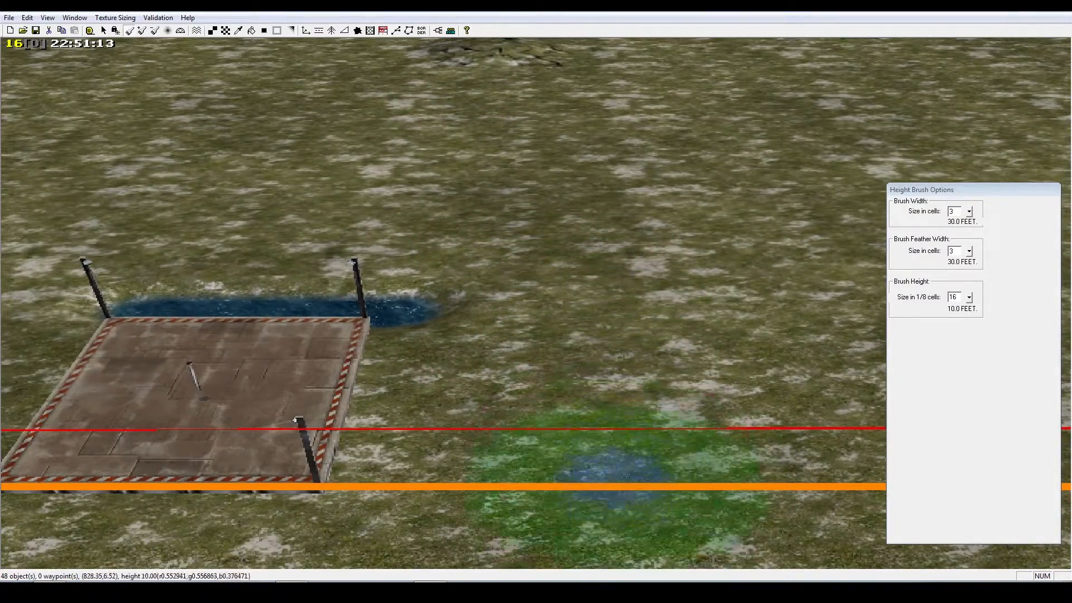
{"action": "right_click_drag", "start_coordinate": [649, 472], "coordinate": [682, 352]}
{"action": "mouse_move", "coordinate": [682, 352]}
{"action": "left_mouse_down"}
{"action": "mouse_move", "coordinate": [478, 311]}
{"action": "mouse_move", "coordinate": [179, 343]}
{"action": "left_mouse_up"}
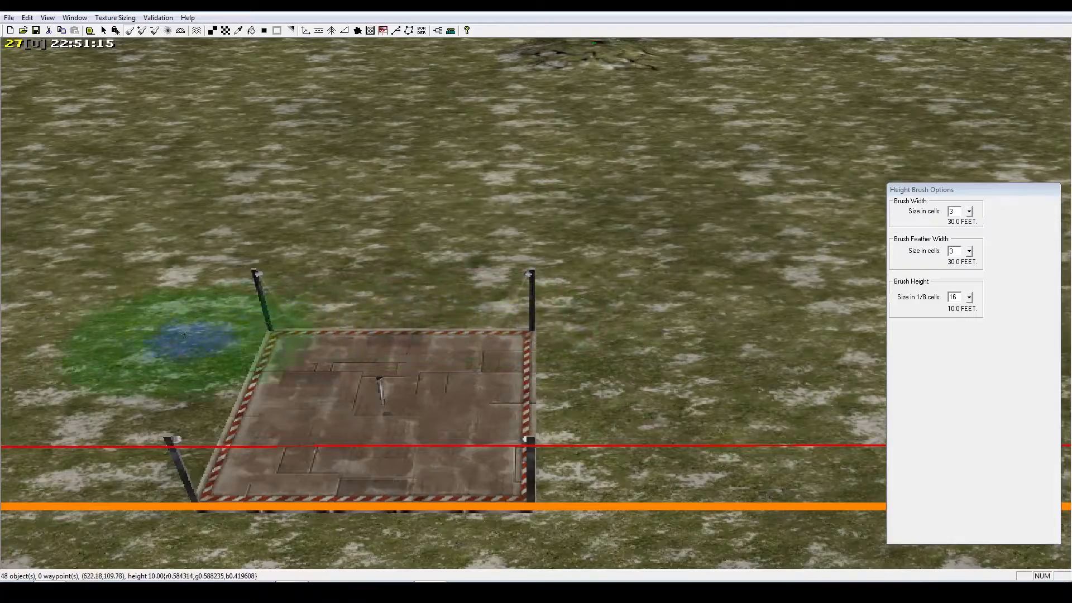
Move the Supply1 dock from the map's lower edge into the lower-left corner of the playable area, at 210, 230
{"action": "mouse_move", "coordinate": [555, 263]}
{"action": "right_mouse_down"}
{"action": "mouse_move", "coordinate": [359, 419]}
{"action": "mouse_move", "coordinate": [610, 311]}
{"action": "mouse_move", "coordinate": [2, 412]}
{"action": "mouse_move", "coordinate": [165, 377]}
{"action": "mouse_move", "coordinate": [280, 369]}
{"action": "mouse_move", "coordinate": [765, 257]}
{"action": "right_mouse_up"}
{"action": "right_click_drag", "start_coordinate": [536, 307], "coordinate": [714, 279]}
{"action": "mouse_move", "coordinate": [458, 267]}
{"action": "right_mouse_down"}
{"action": "mouse_move", "coordinate": [701, 247]}
{"action": "mouse_move", "coordinate": [846, 210]}
{"action": "right_mouse_up"}
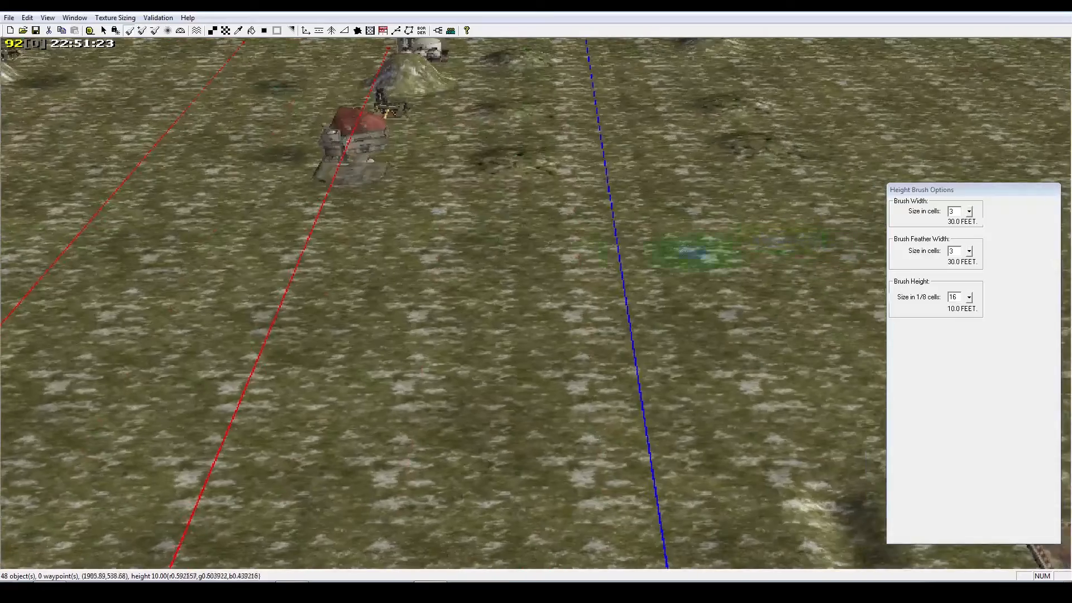
{"action": "mouse_move", "coordinate": [694, 252]}
{"action": "right_mouse_down"}
{"action": "mouse_move", "coordinate": [861, 234]}
{"action": "mouse_move", "coordinate": [354, 310]}
{"action": "mouse_move", "coordinate": [128, 357]}
{"action": "right_mouse_up"}
{"action": "right_click_drag", "start_coordinate": [804, 262], "coordinate": [382, 302]}
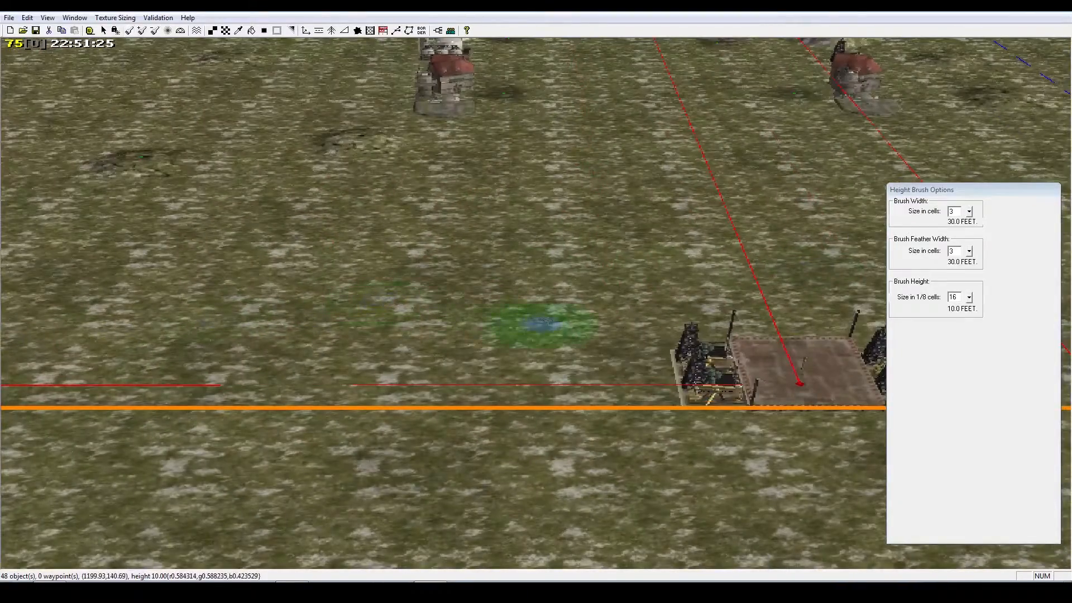
{"action": "right_click_drag", "start_coordinate": [548, 321], "coordinate": [212, 315]}
{"action": "scroll", "coordinate": [352, 321], "scroll_direction": "down", "scroll_amount": 5}
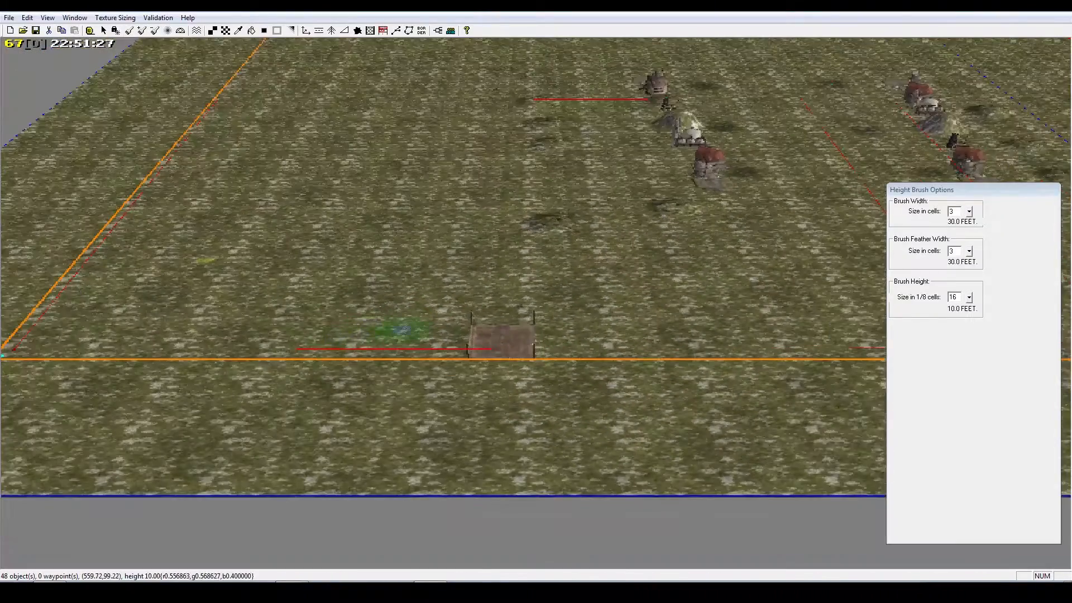
{"action": "right_click", "coordinate": [405, 329]}
{"action": "right_click_drag", "start_coordinate": [625, 352], "coordinate": [470, 298]}
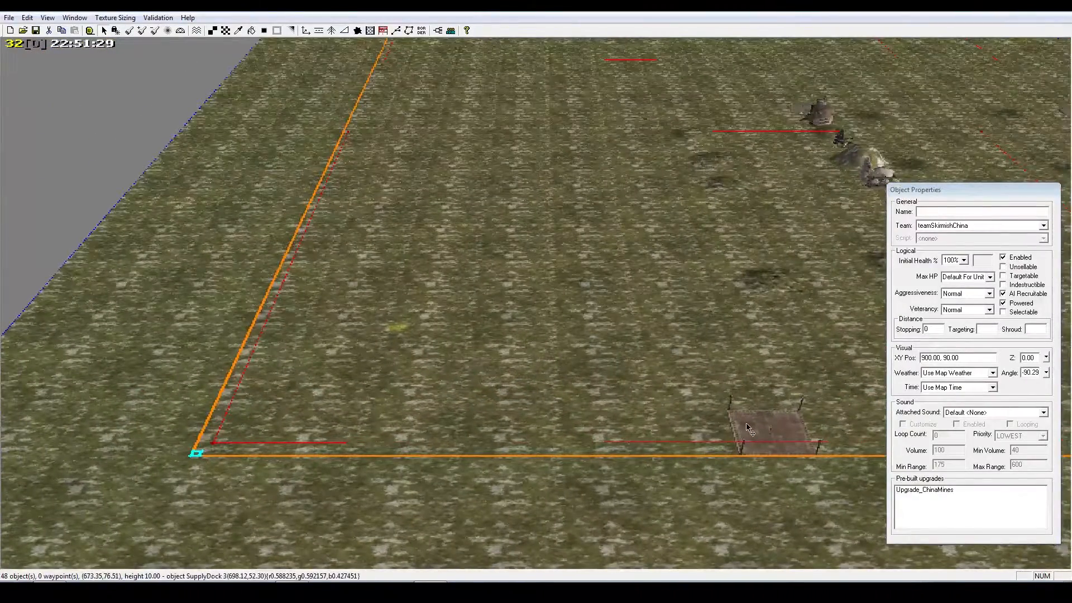
{"action": "left_click_drag", "start_coordinate": [748, 427], "coordinate": [330, 396]}
{"action": "scroll", "coordinate": [357, 394], "scroll_direction": "up", "scroll_amount": 4}
{"action": "right_click_drag", "start_coordinate": [520, 391], "coordinate": [477, 441]}
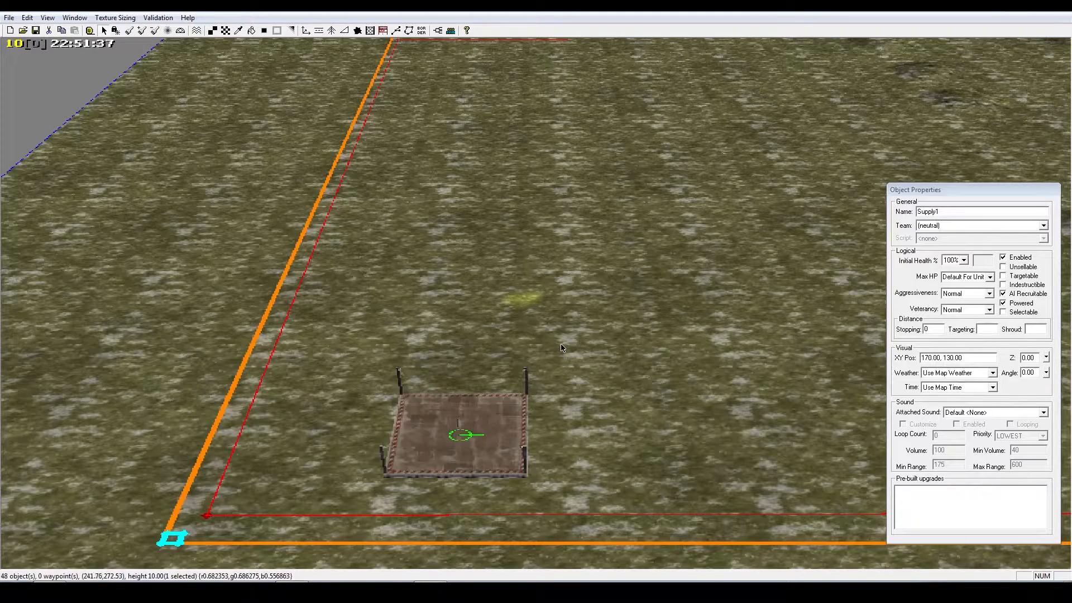
{"action": "mouse_move", "coordinate": [468, 440]}
{"action": "left_mouse_down"}
{"action": "mouse_move", "coordinate": [508, 405]}
{"action": "mouse_move", "coordinate": [520, 375]}
{"action": "left_mouse_up"}
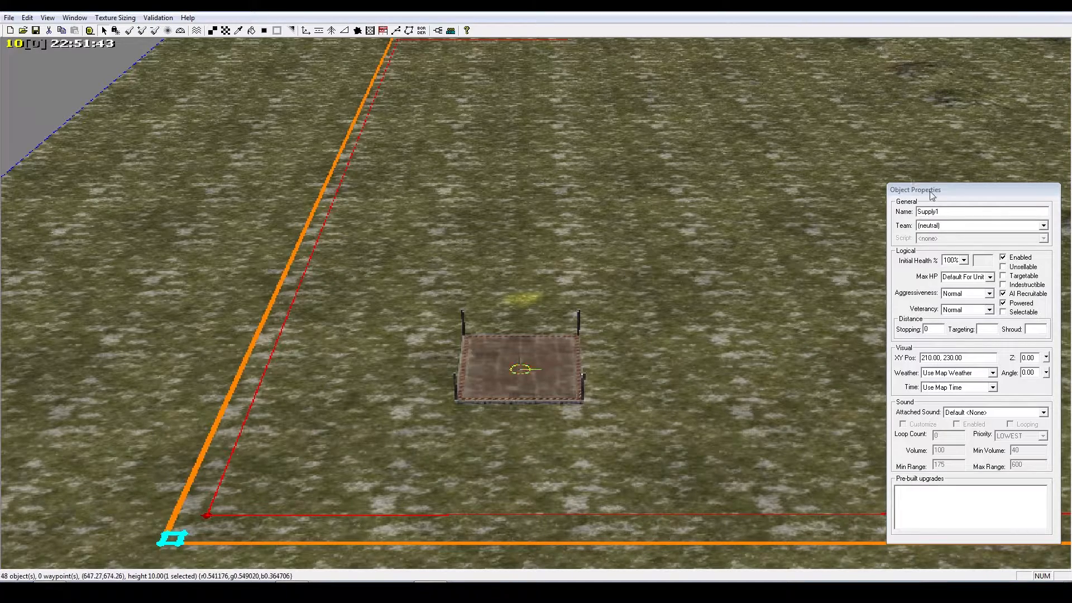
Rotate the Supply1 dock diagonally to the map corner and set its angle to 45.00
{"action": "left_click_drag", "start_coordinate": [521, 380], "coordinate": [652, 299]}
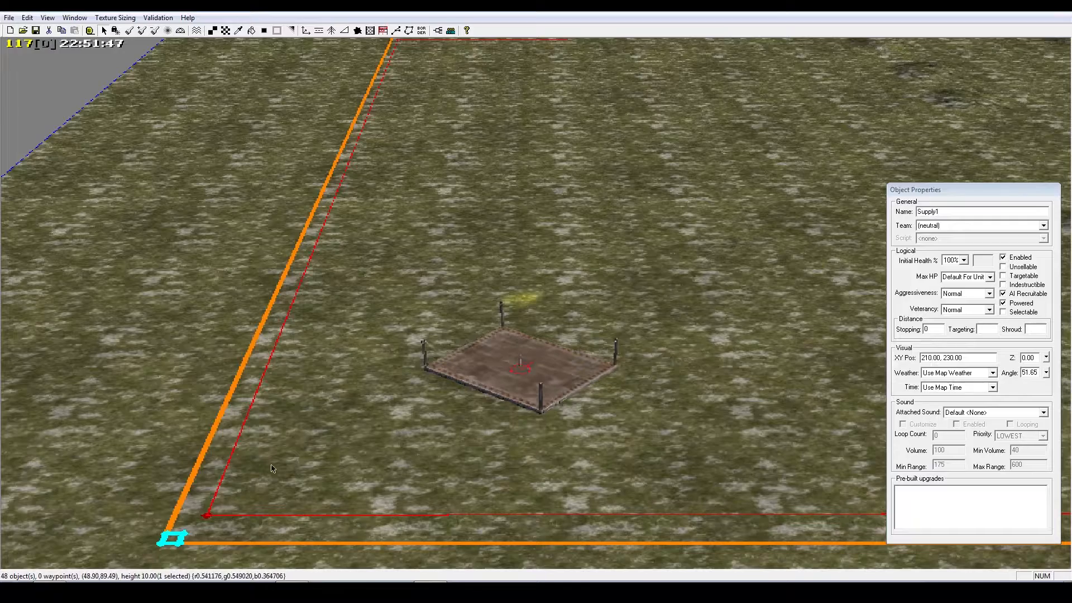
{"action": "right_click_drag", "start_coordinate": [608, 341], "coordinate": [495, 349]}
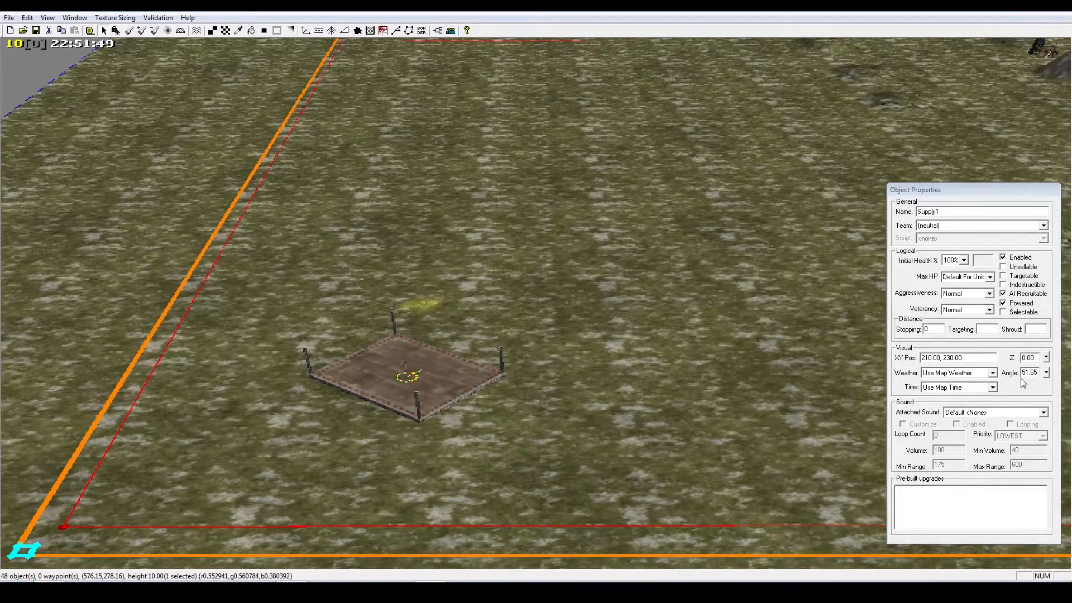
{"action": "left_click_drag", "start_coordinate": [970, 190], "coordinate": [869, 191]}
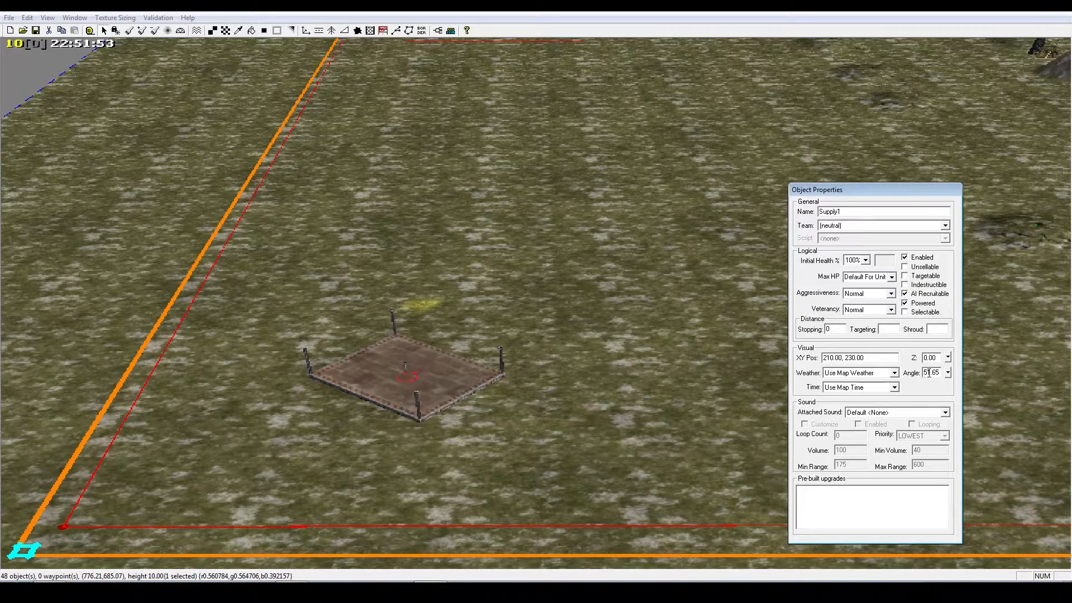
{"action": "left_click_drag", "start_coordinate": [931, 373], "coordinate": [917, 375]}
{"action": "type", "text": "45.00"}
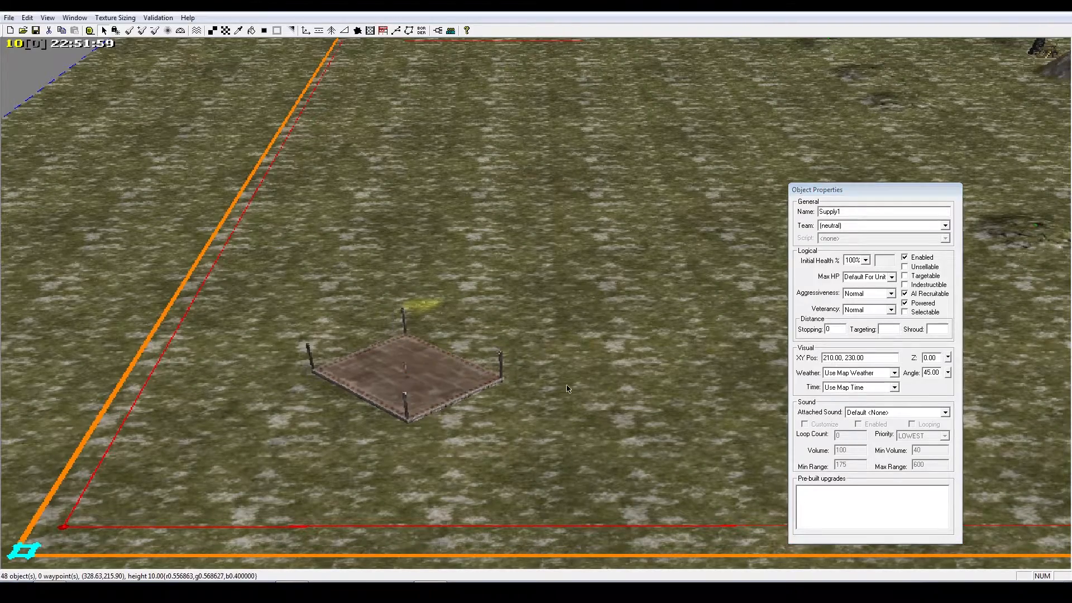
{"action": "scroll", "coordinate": [462, 427], "scroll_direction": "up", "scroll_amount": 3}
{"action": "scroll", "coordinate": [373, 427], "scroll_direction": "down", "scroll_amount": 2}
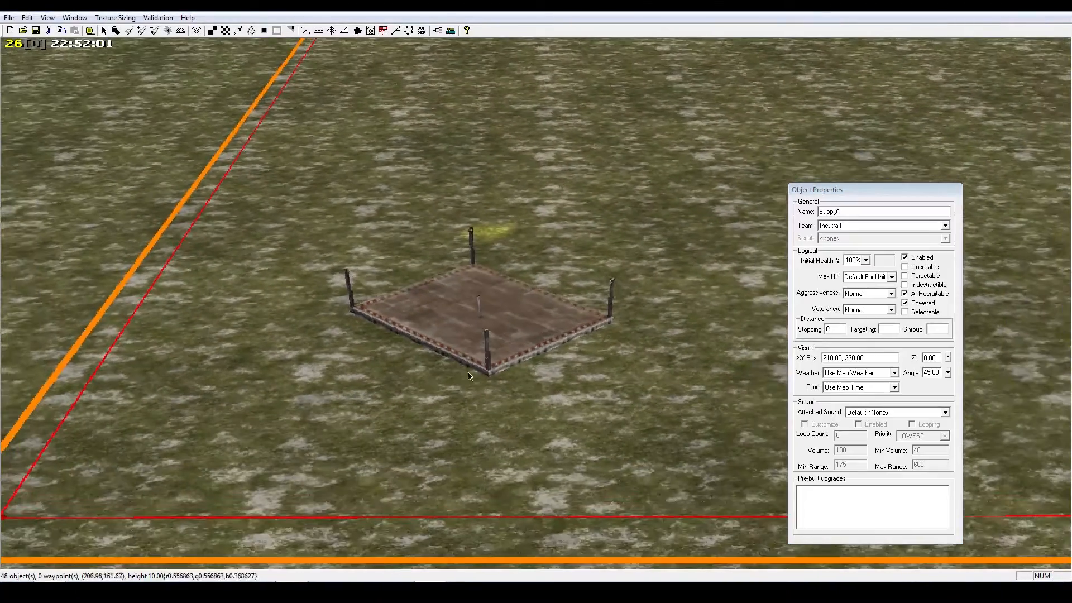
{"action": "scroll", "coordinate": [496, 360], "scroll_direction": "up", "scroll_amount": 2}
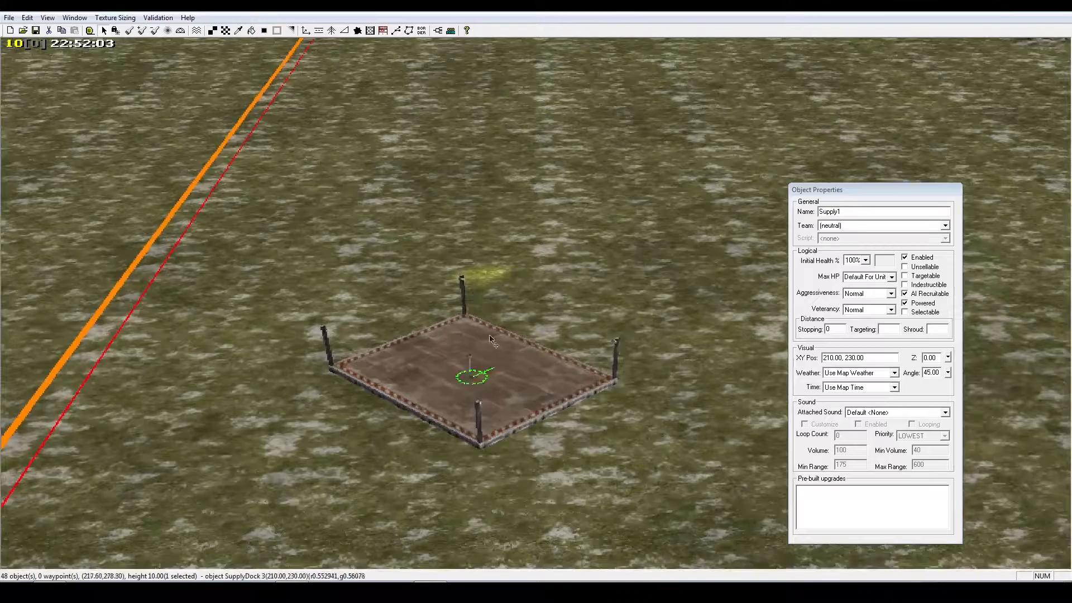
{"action": "right_click_drag", "start_coordinate": [493, 357], "coordinate": [409, 271]}
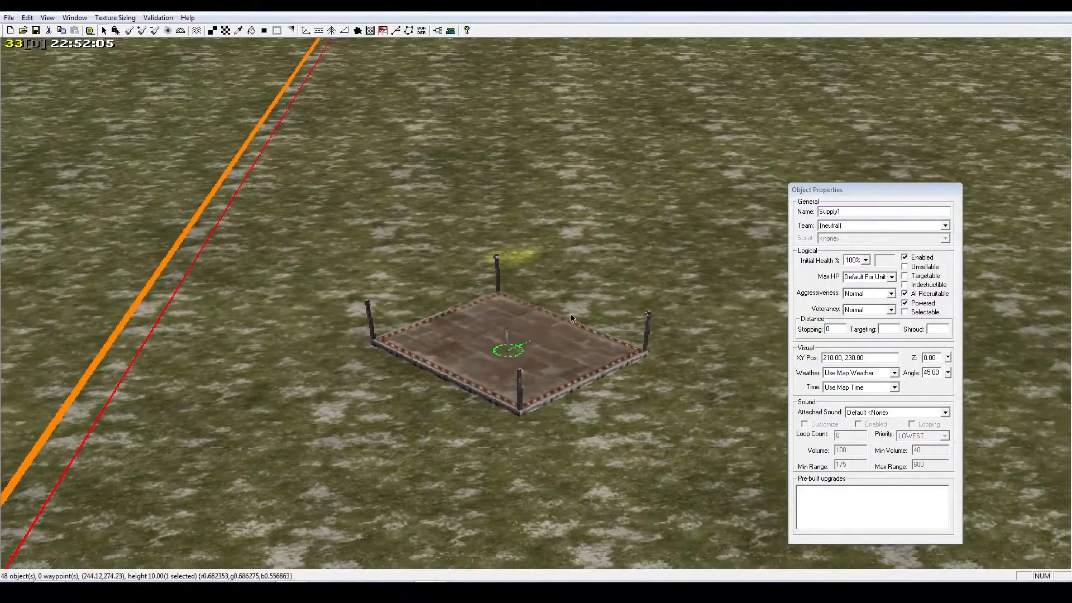
{"action": "right_click_drag", "start_coordinate": [624, 353], "coordinate": [575, 335]}
{"action": "scroll", "coordinate": [575, 335], "scroll_direction": "down", "scroll_amount": 4}
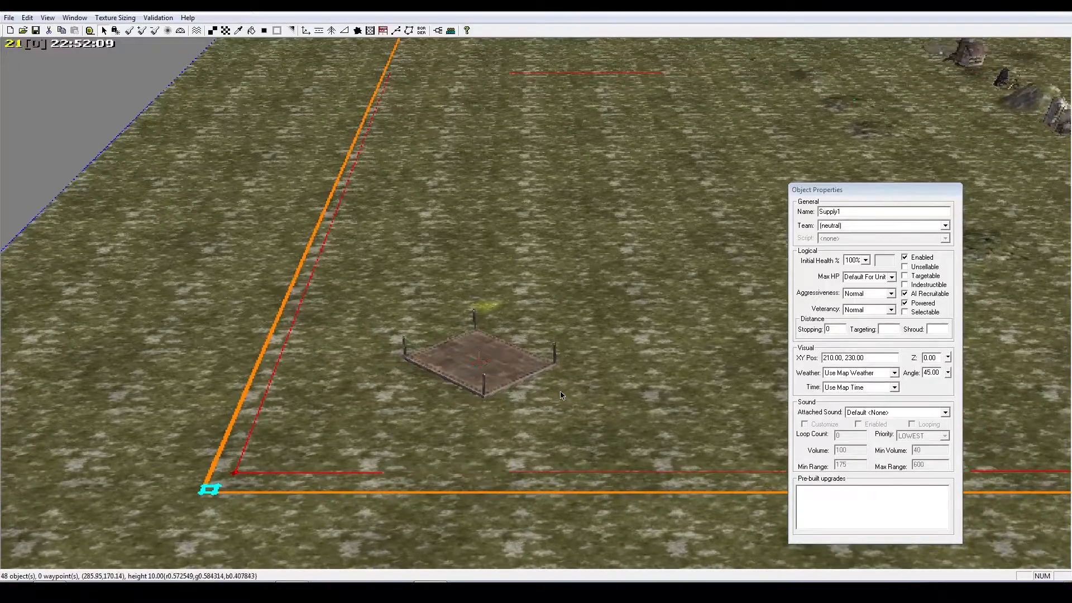
Select the default water area and stretch its lower-right point out to the enlarged map's lower-right corner
{"action": "right_click_drag", "start_coordinate": [501, 372], "coordinate": [355, 337]}
{"action": "scroll", "coordinate": [202, 357], "scroll_direction": "down", "scroll_amount": 3}
{"action": "scroll", "coordinate": [202, 357], "scroll_direction": "up", "scroll_amount": 1}
{"action": "scroll", "coordinate": [202, 357], "scroll_direction": "up", "scroll_amount": 3}
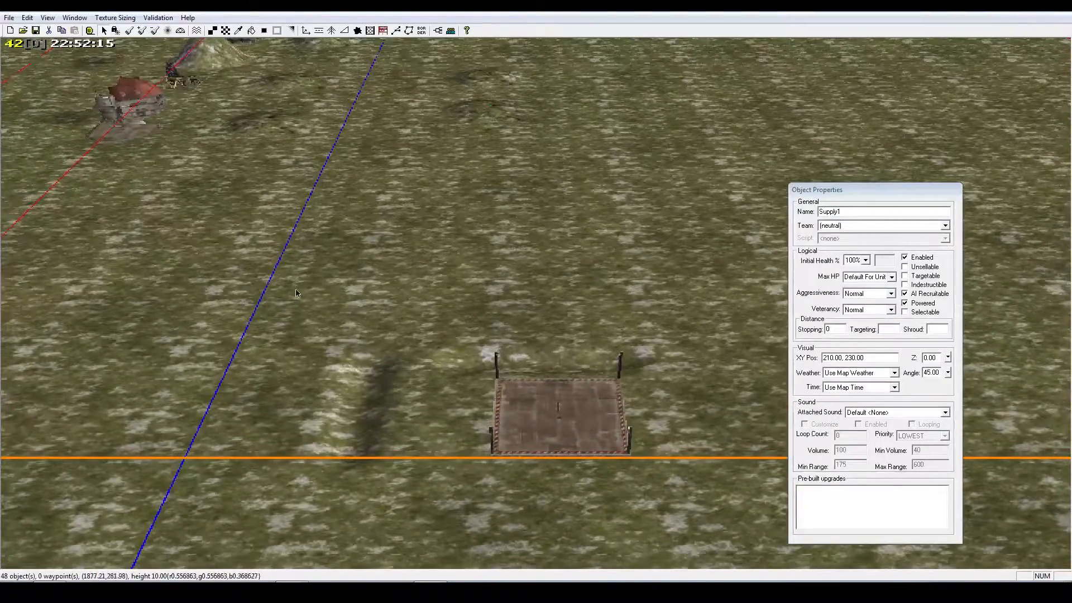
{"action": "left_click", "coordinate": [280, 265]}
{"action": "right_click_drag", "start_coordinate": [281, 265], "coordinate": [330, 311]}
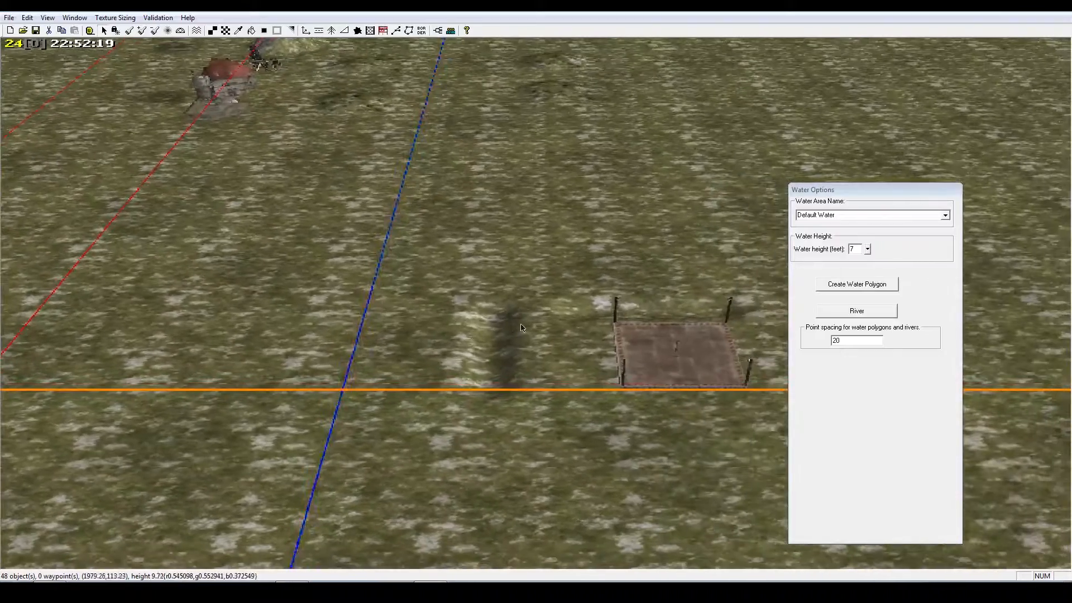
{"action": "right_click_drag", "start_coordinate": [433, 328], "coordinate": [329, 311]}
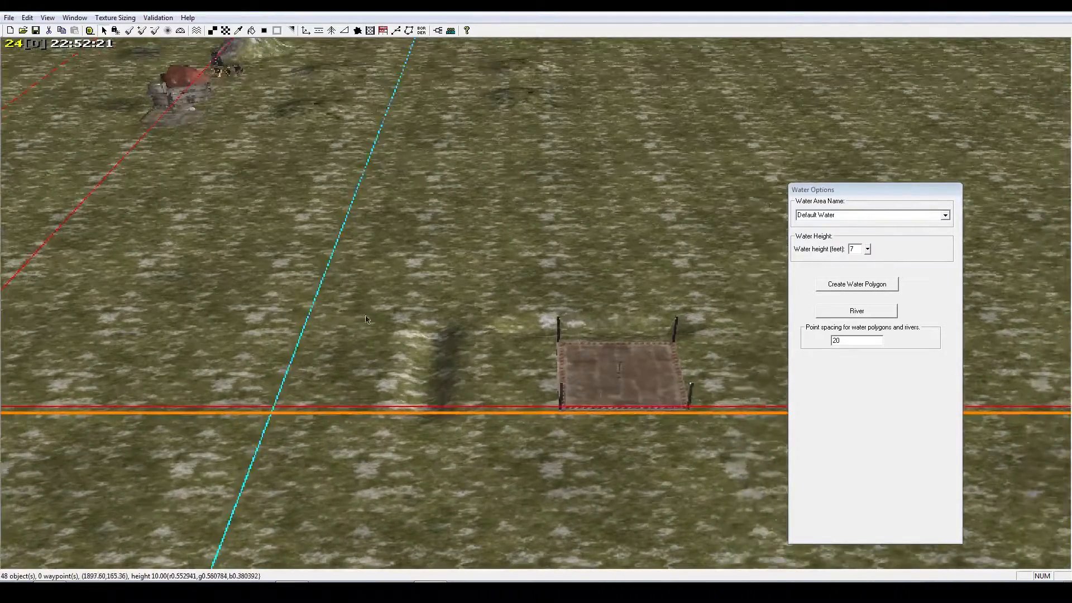
{"action": "right_click_drag", "start_coordinate": [452, 386], "coordinate": [505, 287]}
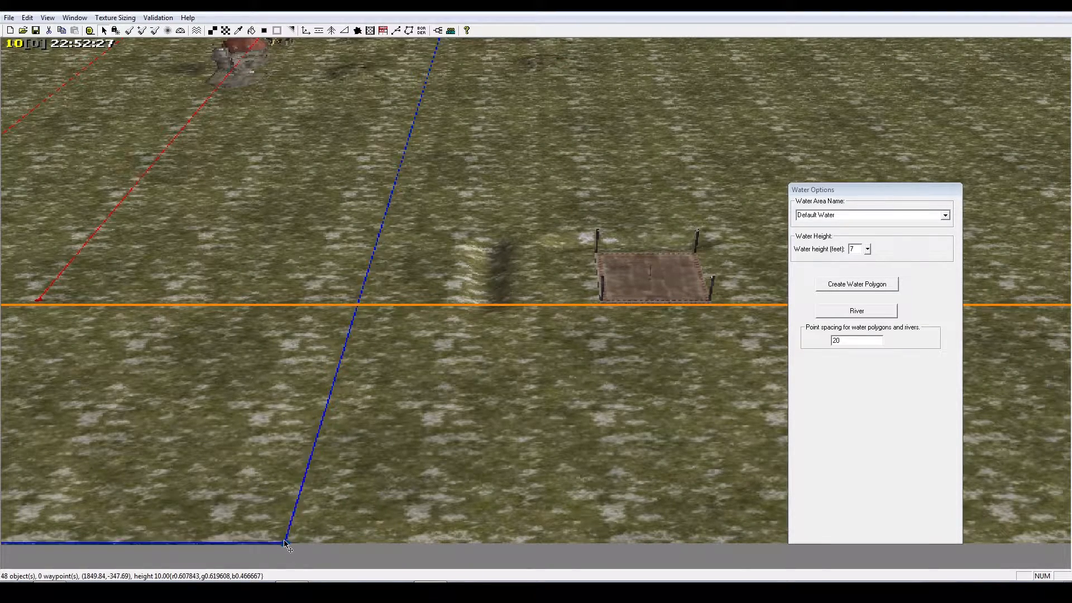
{"action": "mouse_move", "coordinate": [285, 544]}
{"action": "left_mouse_down"}
{"action": "mouse_move", "coordinate": [641, 545]}
{"action": "mouse_move", "coordinate": [904, 530]}
{"action": "mouse_move", "coordinate": [469, 558]}
{"action": "mouse_move", "coordinate": [690, 545]}
{"action": "mouse_move", "coordinate": [726, 567]}
{"action": "mouse_move", "coordinate": [804, 524]}
{"action": "mouse_move", "coordinate": [848, 562]}
{"action": "mouse_move", "coordinate": [928, 547]}
{"action": "mouse_move", "coordinate": [905, 551]}
{"action": "mouse_move", "coordinate": [894, 532]}
{"action": "left_mouse_up"}
{"action": "right_click_drag", "start_coordinate": [893, 532], "coordinate": [619, 508]}
{"action": "scroll", "coordinate": [551, 414], "scroll_direction": "down", "scroll_amount": 5}
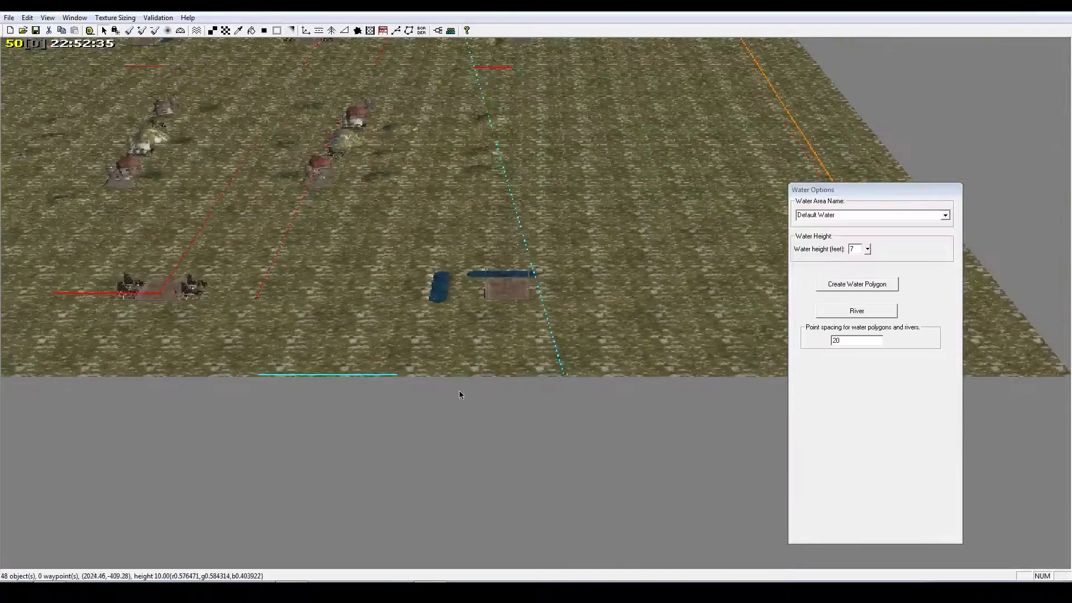
{"action": "right_click_drag", "start_coordinate": [698, 330], "coordinate": [412, 443]}
{"action": "left_click_drag", "start_coordinate": [257, 506], "coordinate": [645, 509]}
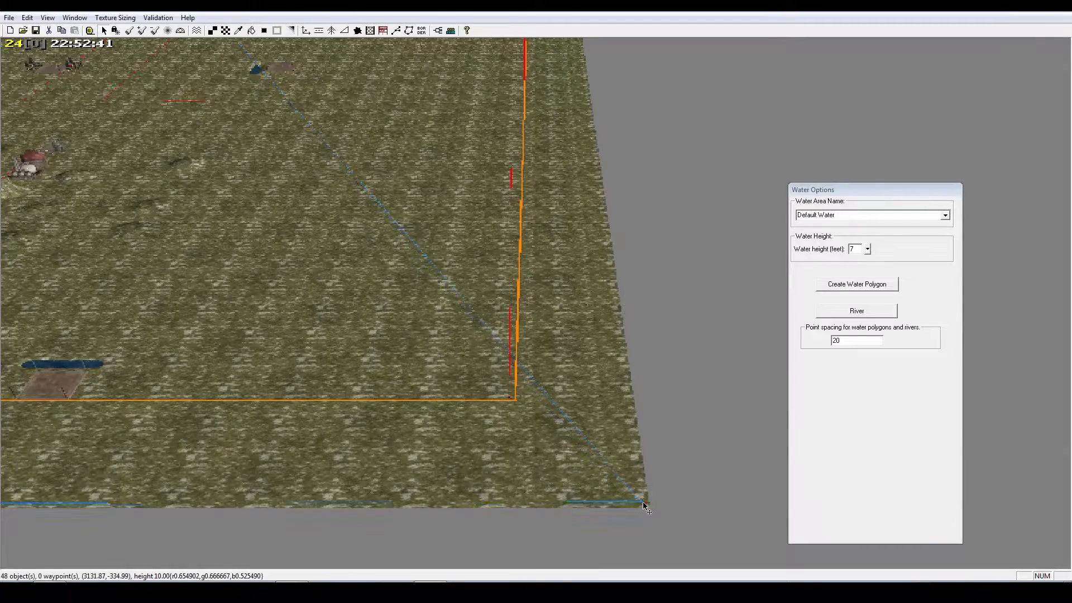
Stretch the default water area's two upper points to the upper-right and upper-left corners of the enlarged map
{"action": "right_click_drag", "start_coordinate": [643, 505], "coordinate": [239, 289]}
{"action": "left_click_drag", "start_coordinate": [217, 272], "coordinate": [693, 197]}
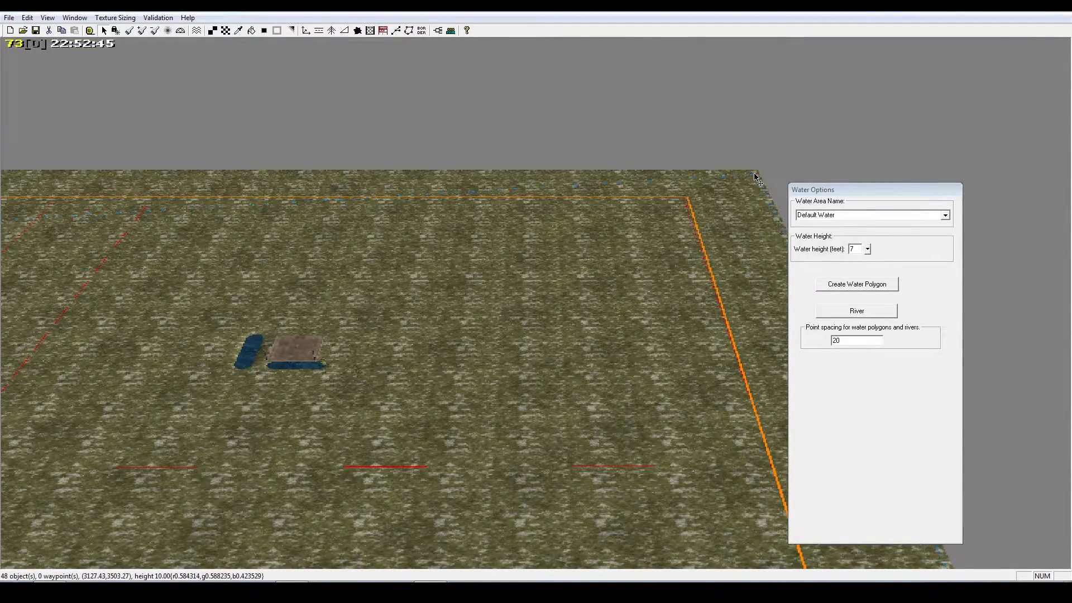
{"action": "right_click_drag", "start_coordinate": [645, 245], "coordinate": [16, 265]}
{"action": "right_click_drag", "start_coordinate": [190, 335], "coordinate": [58, 305]}
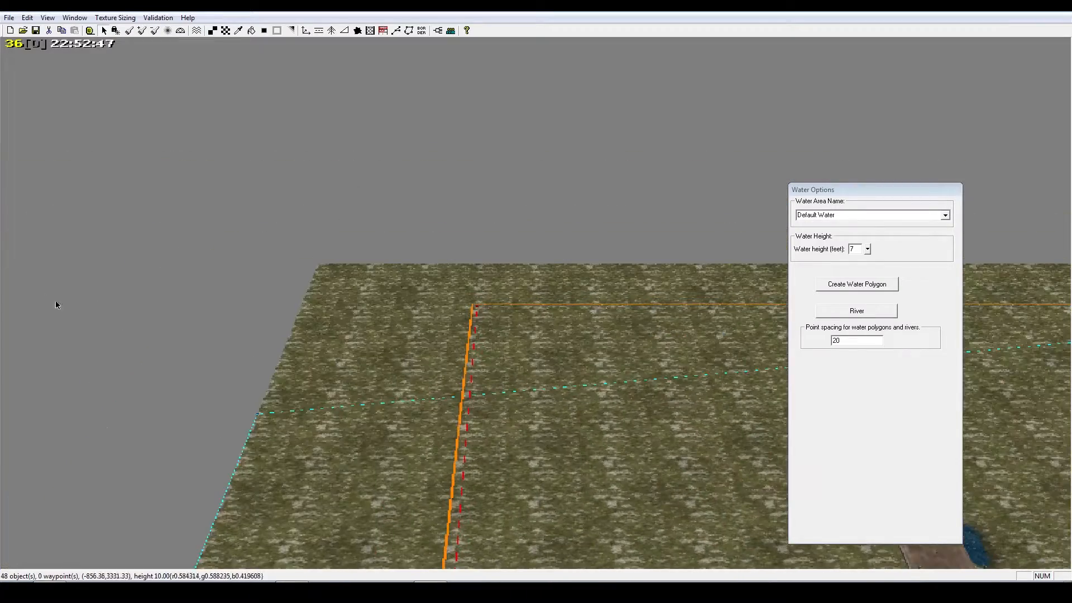
{"action": "left_click_drag", "start_coordinate": [317, 304], "coordinate": [324, 275]}
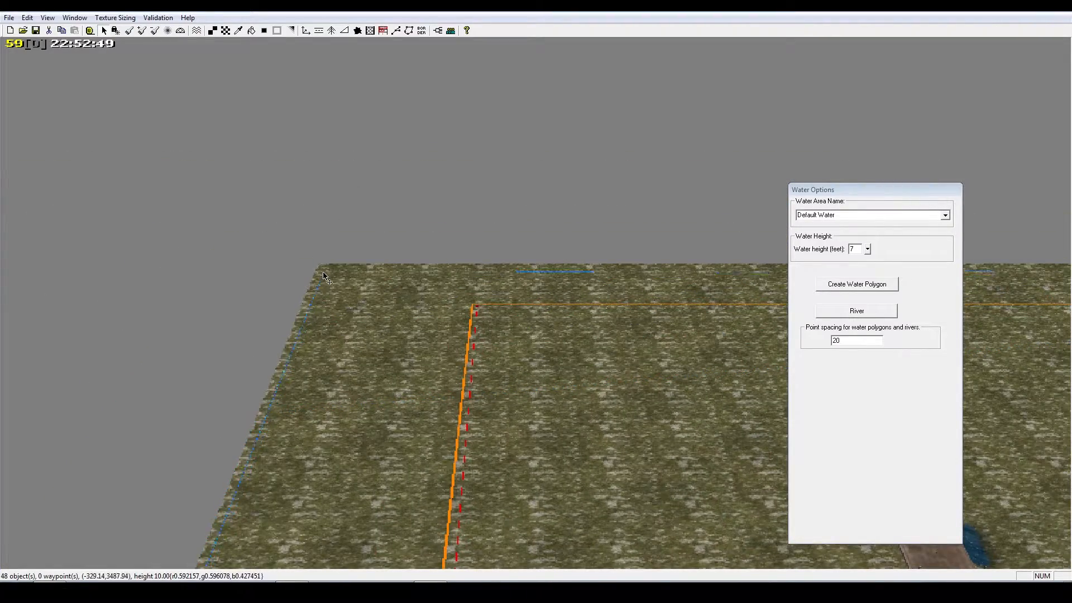
Move the Supply2 dock away from its water strips into the lower-right corner of the playable area, at 2740, 200
{"action": "right_click_drag", "start_coordinate": [322, 270], "coordinate": [368, 475]}
{"action": "right_click_drag", "start_coordinate": [395, 357], "coordinate": [659, 240]}
{"action": "right_click_drag", "start_coordinate": [439, 256], "coordinate": [235, 421]}
{"action": "scroll", "coordinate": [617, 329], "scroll_direction": "up", "scroll_amount": 5}
{"action": "left_click", "coordinate": [468, 374]}
{"action": "scroll", "coordinate": [468, 374], "scroll_direction": "up", "scroll_amount": 3}
{"action": "scroll", "coordinate": [401, 411], "scroll_direction": "down", "scroll_amount": 3}
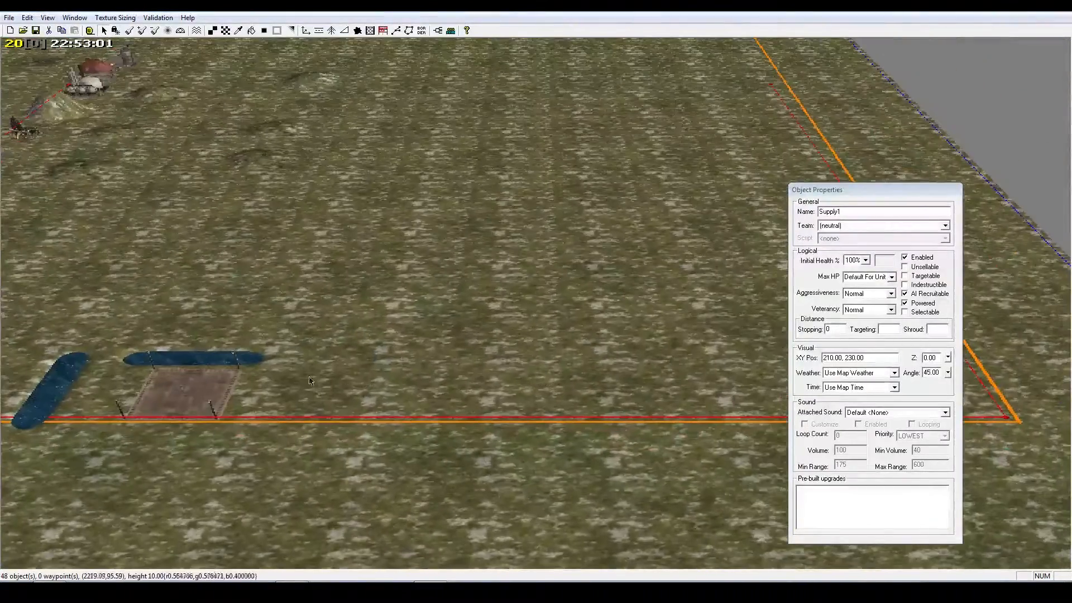
{"action": "left_click_drag", "start_coordinate": [187, 389], "coordinate": [753, 353]}
{"action": "right_click_drag", "start_coordinate": [753, 352], "coordinate": [600, 360]}
{"action": "scroll", "coordinate": [424, 388], "scroll_direction": "up", "scroll_amount": 4}
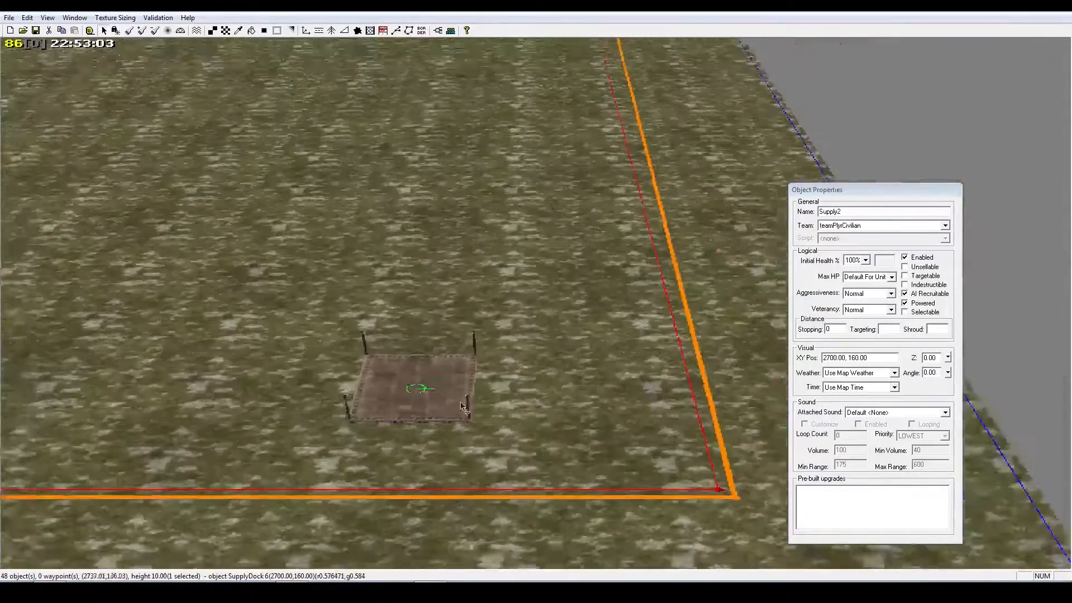
{"action": "left_click_drag", "start_coordinate": [404, 406], "coordinate": [457, 378]}
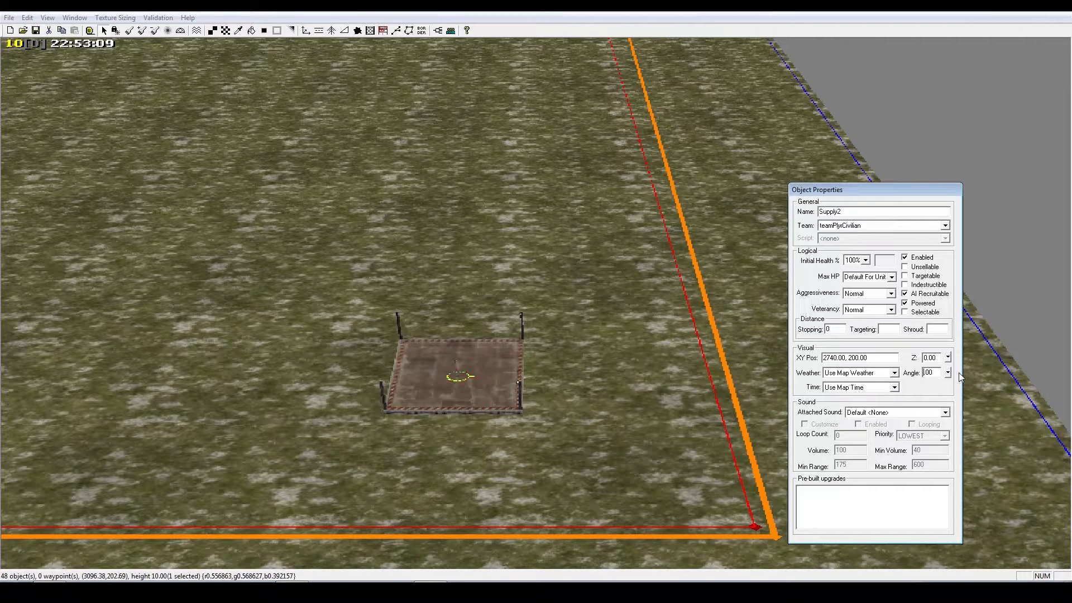
Set the Supply2 dock's angle to -45 and shift it to 2710, 240 in the corner
{"action": "type", "text": "-45."}
{"action": "right_click", "coordinate": [720, 345]}
{"action": "right_click_drag", "start_coordinate": [601, 423], "coordinate": [460, 414]}
{"action": "left_click_drag", "start_coordinate": [592, 368], "coordinate": [609, 387]}
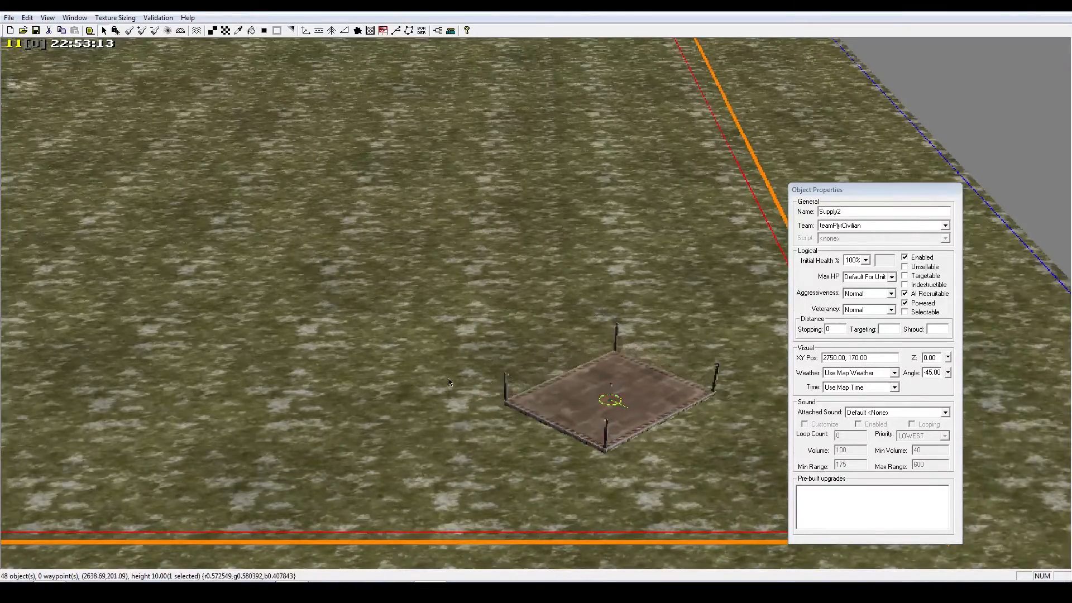
{"action": "right_click_drag", "start_coordinate": [448, 378], "coordinate": [423, 462]}
{"action": "left_click_drag", "start_coordinate": [422, 463], "coordinate": [373, 412]}
{"action": "right_click_drag", "start_coordinate": [372, 412], "coordinate": [437, 361]}
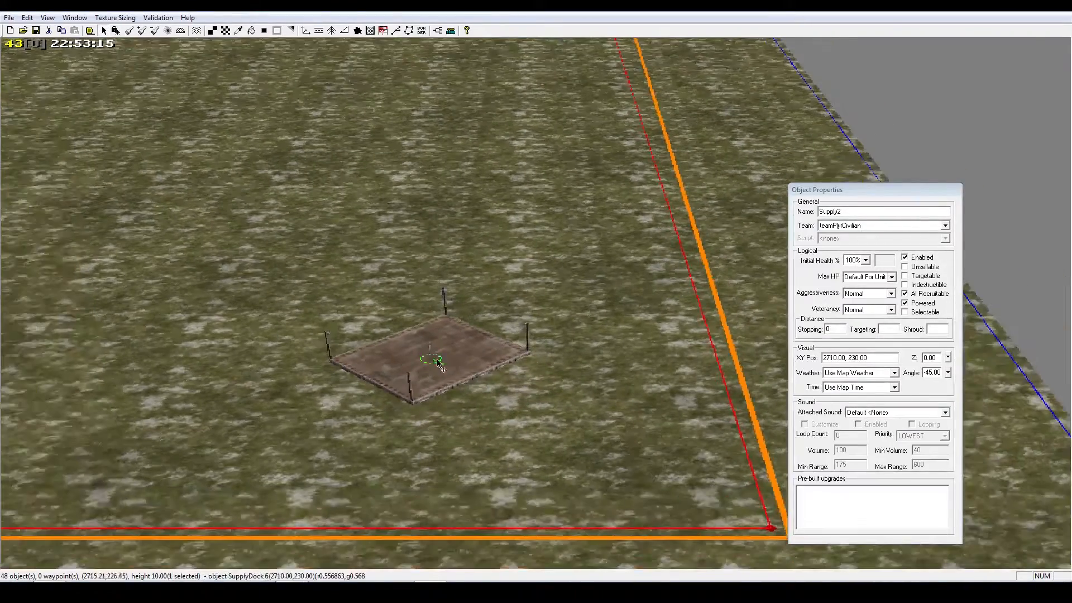
{"action": "left_click_drag", "start_coordinate": [437, 362], "coordinate": [434, 355]}
{"action": "right_click", "coordinate": [434, 355]}
Level the two water strips left at Supply2's former spot with the Height Brush at height 16
{"action": "right_click_drag", "start_coordinate": [433, 355], "coordinate": [165, 381]}
{"action": "left_click", "coordinate": [129, 31]}
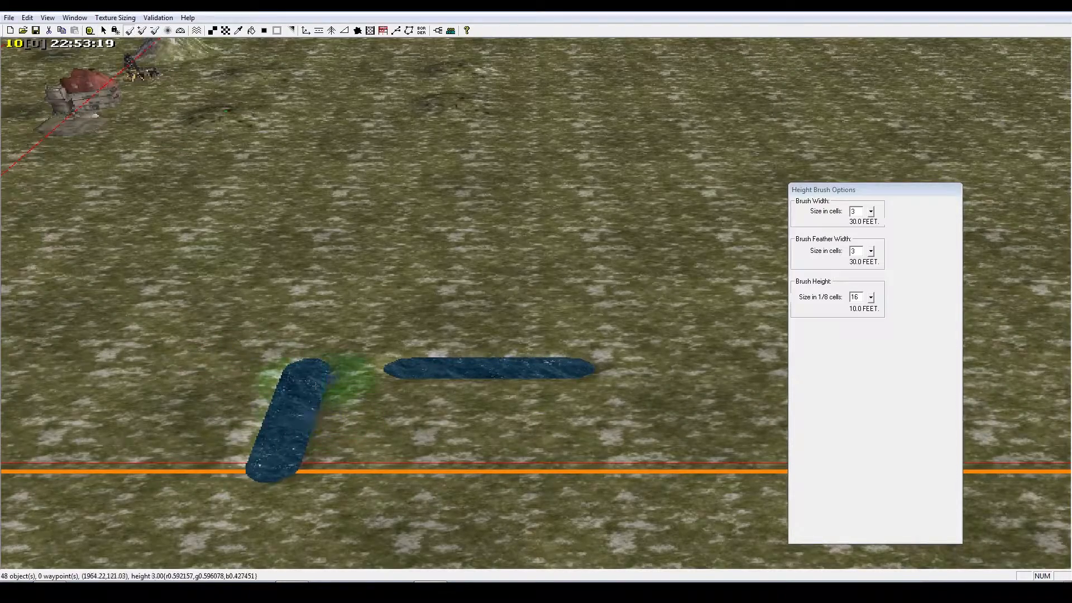
{"action": "mouse_move", "coordinate": [318, 382]}
{"action": "left_mouse_down"}
{"action": "mouse_move", "coordinate": [263, 436]}
{"action": "mouse_move", "coordinate": [363, 403]}
{"action": "mouse_move", "coordinate": [642, 378]}
{"action": "mouse_move", "coordinate": [636, 349]}
{"action": "mouse_move", "coordinate": [430, 364]}
{"action": "left_mouse_up"}
{"action": "scroll", "coordinate": [420, 354], "scroll_direction": "down", "scroll_amount": 4}
{"action": "scroll", "coordinate": [422, 354], "scroll_direction": "down", "scroll_amount": 5}
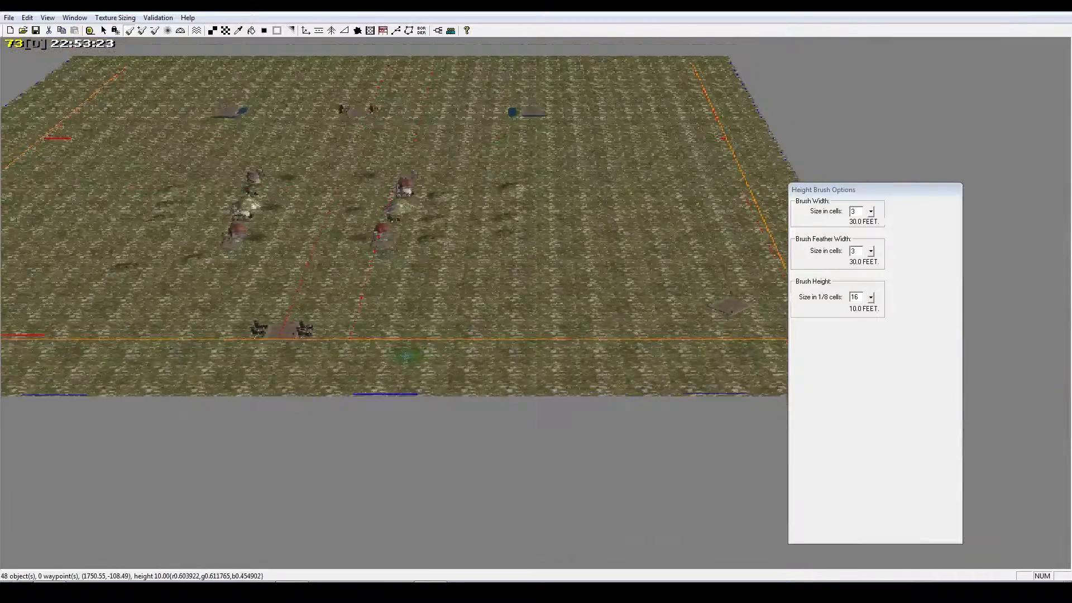
Return to the Supply1 dock in the lower-left corner and select it to examine its placement and properties
{"action": "left_click", "coordinate": [103, 31]}
{"action": "mouse_move", "coordinate": [200, 323]}
{"action": "right_mouse_down"}
{"action": "mouse_move", "coordinate": [50, 323]}
{"action": "mouse_move", "coordinate": [190, 329]}
{"action": "right_mouse_up"}
{"action": "right_click_drag", "start_coordinate": [441, 335], "coordinate": [182, 324]}
{"action": "scroll", "coordinate": [395, 377], "scroll_direction": "up", "scroll_amount": 5}
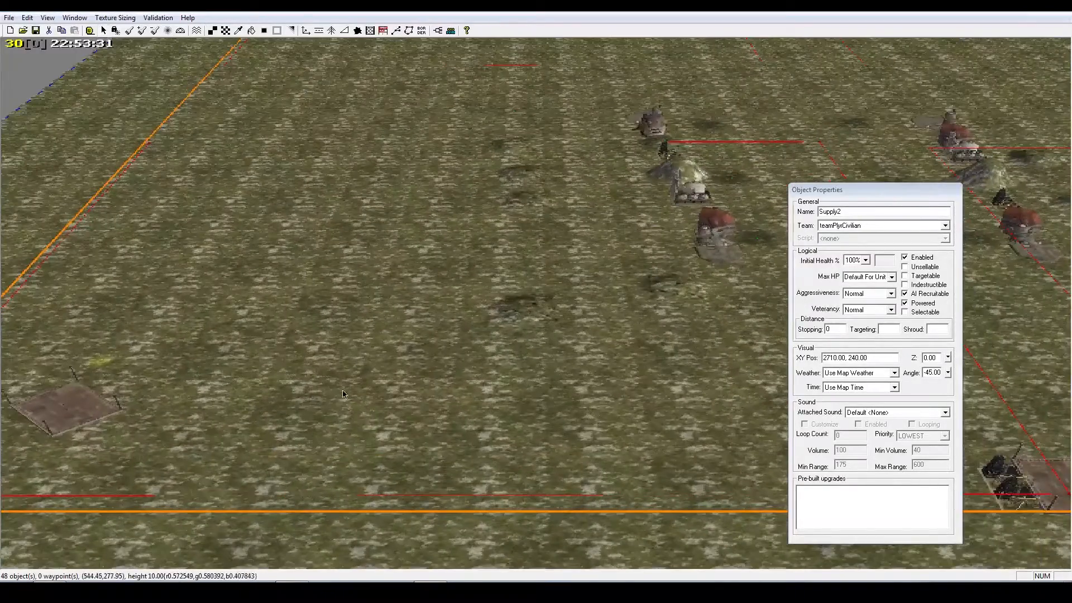
{"action": "right_click_drag", "start_coordinate": [344, 394], "coordinate": [167, 413]}
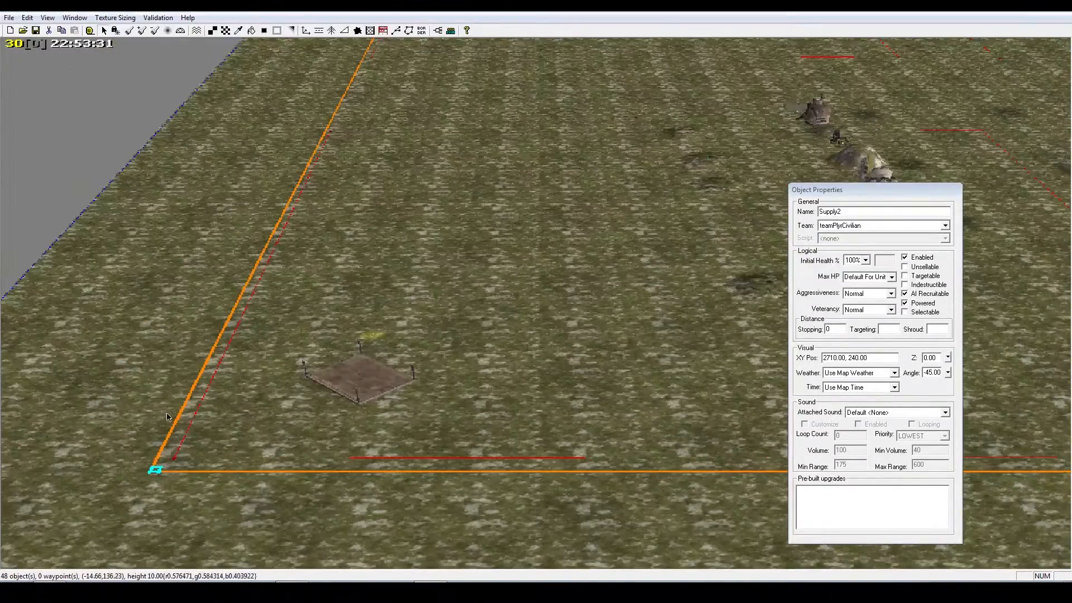
{"action": "scroll", "coordinate": [337, 397], "scroll_direction": "up", "scroll_amount": 3}
{"action": "scroll", "coordinate": [335, 397], "scroll_direction": "down", "scroll_amount": 1}
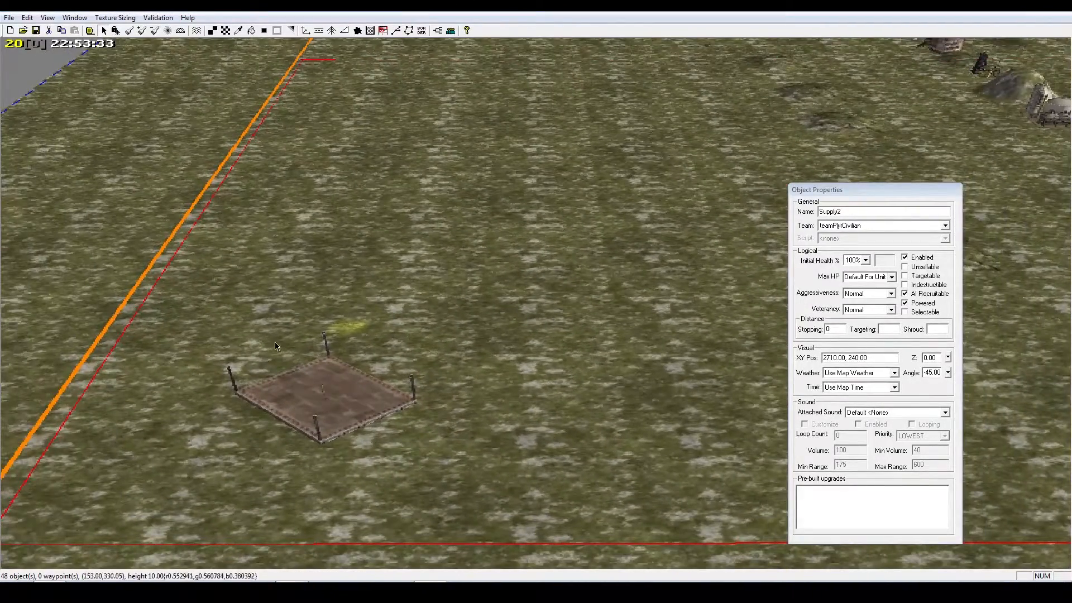
{"action": "left_click", "coordinate": [323, 394]}
{"action": "right_click_drag", "start_coordinate": [400, 396], "coordinate": [424, 305]}
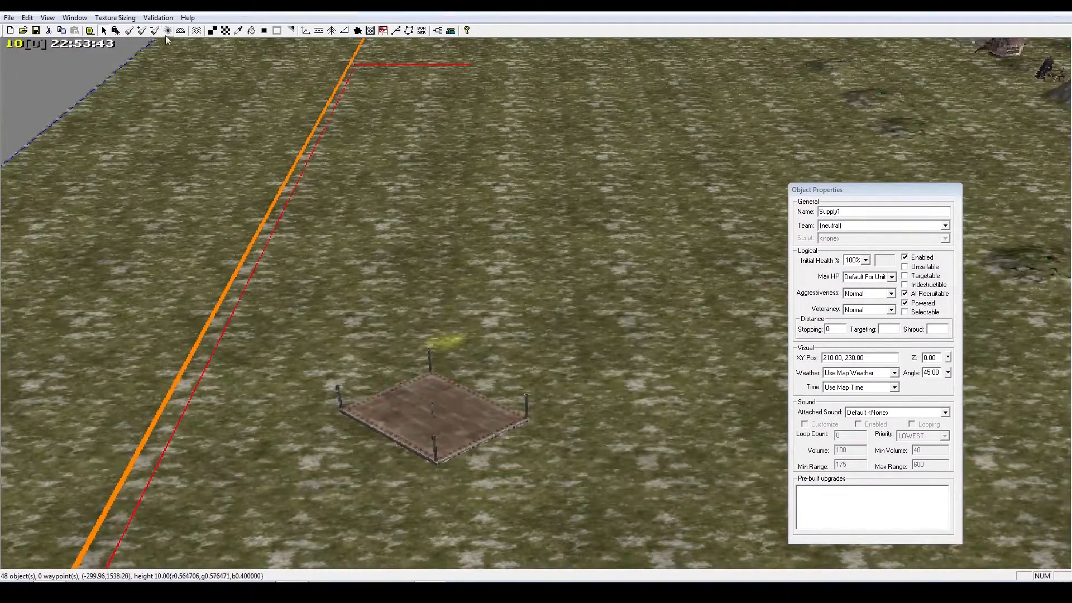
Carve a curved water channel around the outer side of the Supply1 dock with the Height Brush, width 5 and height 0
{"action": "left_click", "coordinate": [130, 31]}
{"action": "left_click", "coordinate": [865, 297]}
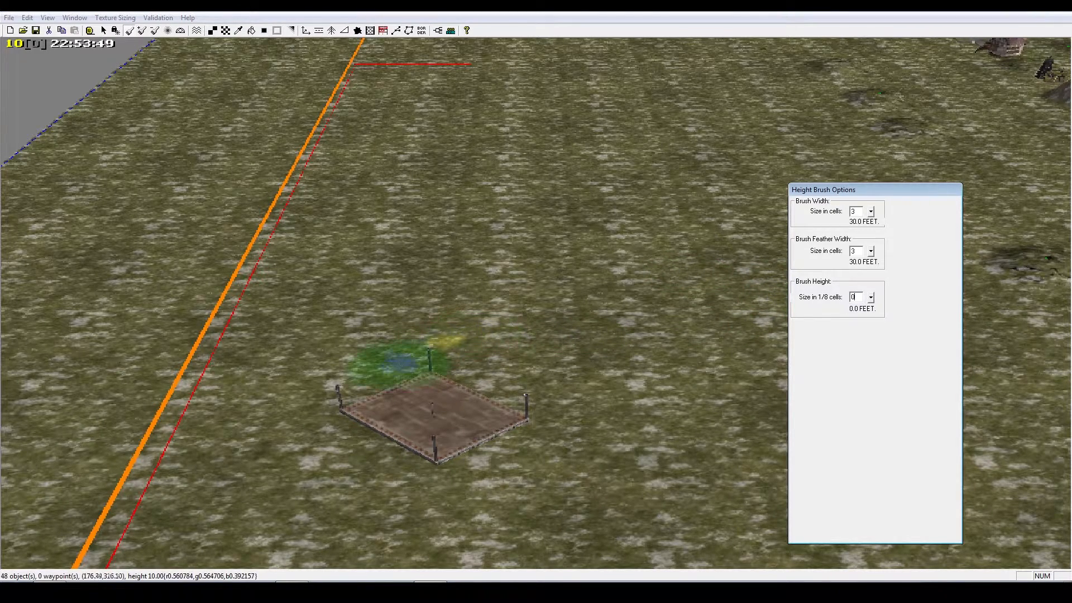
{"action": "right_click_drag", "start_coordinate": [400, 363], "coordinate": [385, 393]}
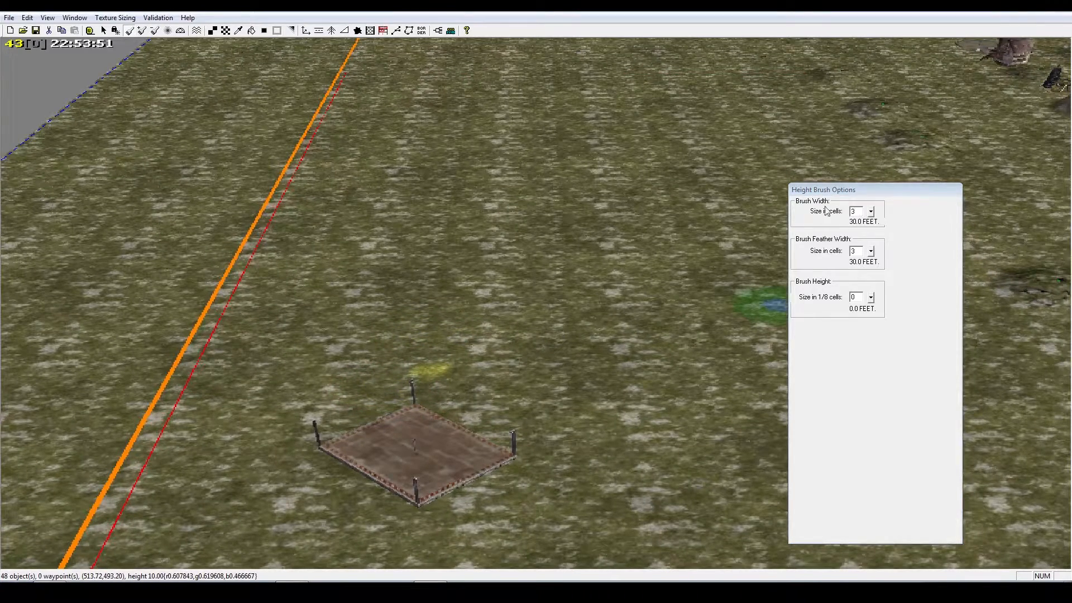
{"action": "double_click", "coordinate": [856, 212]}
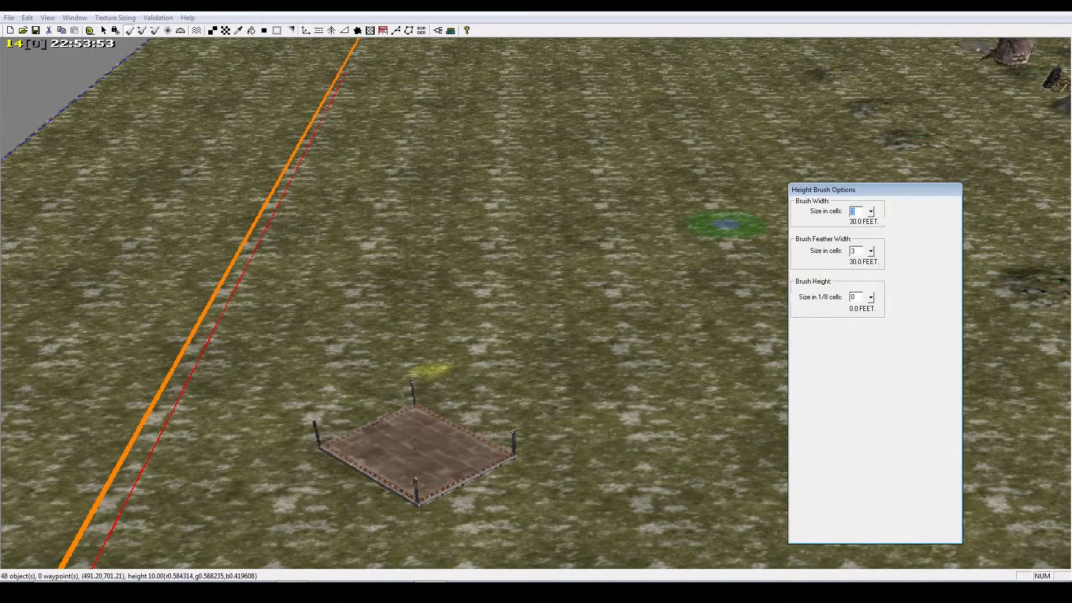
{"action": "mouse_move", "coordinate": [430, 329]}
{"action": "right_mouse_down"}
{"action": "mouse_move", "coordinate": [394, 336]}
{"action": "mouse_move", "coordinate": [389, 313]}
{"action": "right_mouse_up"}
{"action": "right_click_drag", "start_coordinate": [271, 398], "coordinate": [314, 361]}
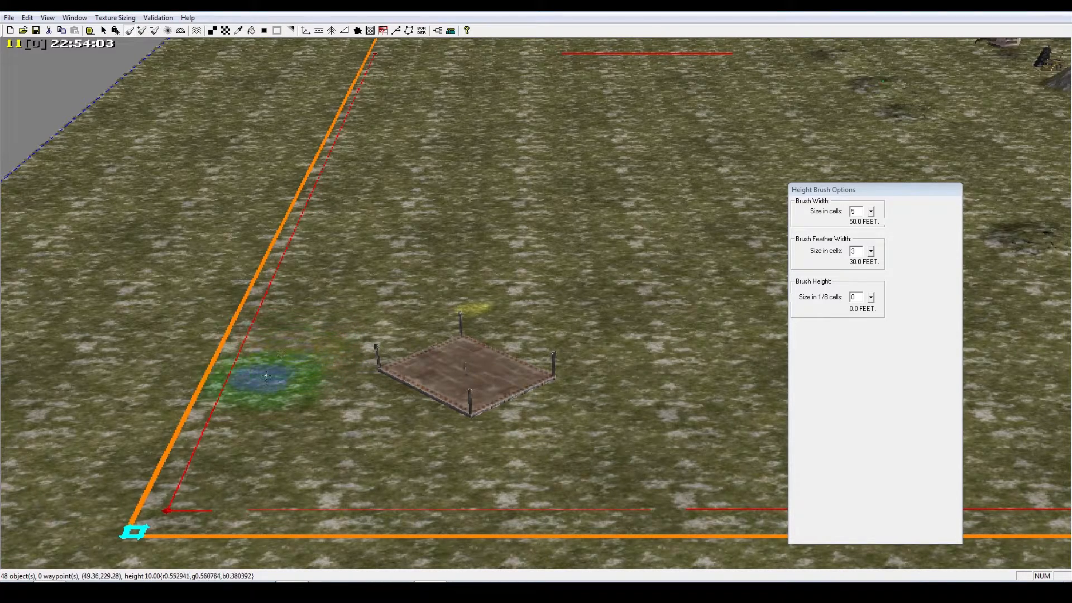
{"action": "mouse_move", "coordinate": [328, 273]}
{"action": "left_mouse_down"}
{"action": "mouse_move", "coordinate": [237, 313]}
{"action": "mouse_move", "coordinate": [235, 458]}
{"action": "mouse_move", "coordinate": [425, 528]}
{"action": "mouse_move", "coordinate": [660, 479]}
{"action": "left_mouse_up"}
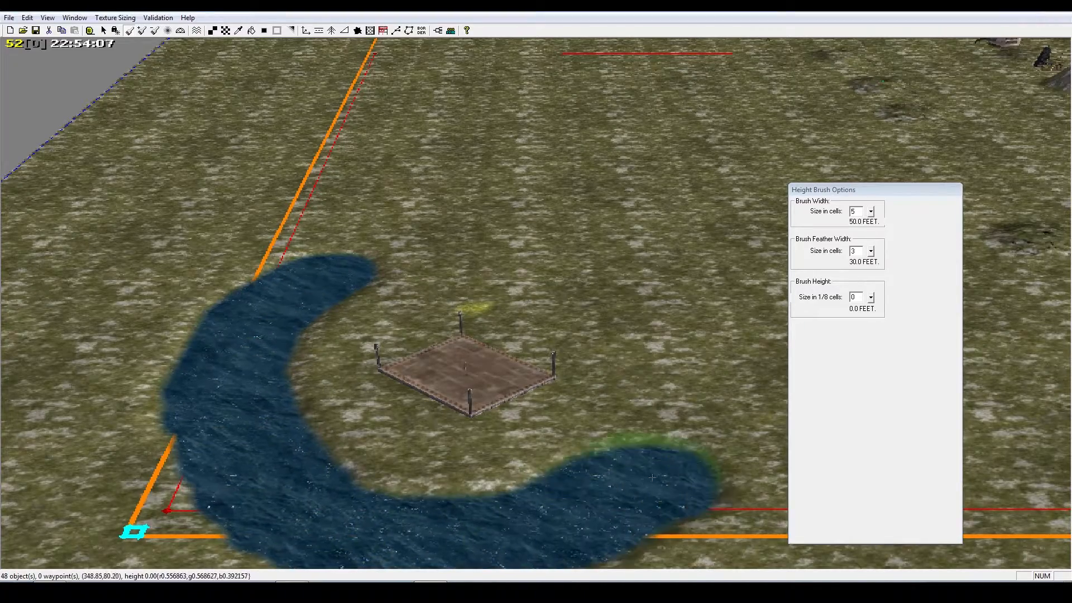
Extend the channel along the lower map edge and outward past the corner boundary with further Height Brush strokes at height 0
{"action": "right_click_drag", "start_coordinate": [671, 510], "coordinate": [474, 407]}
{"action": "mouse_move", "coordinate": [471, 402]}
{"action": "left_mouse_down"}
{"action": "mouse_move", "coordinate": [621, 461]}
{"action": "mouse_move", "coordinate": [78, 475]}
{"action": "mouse_move", "coordinate": [251, 466]}
{"action": "mouse_move", "coordinate": [12, 426]}
{"action": "left_mouse_up"}
{"action": "right_click_drag", "start_coordinate": [146, 445], "coordinate": [421, 452]}
{"action": "mouse_move", "coordinate": [240, 433]}
{"action": "left_mouse_down"}
{"action": "mouse_move", "coordinate": [181, 436]}
{"action": "mouse_move", "coordinate": [321, 341]}
{"action": "mouse_move", "coordinate": [251, 301]}
{"action": "mouse_move", "coordinate": [234, 324]}
{"action": "left_mouse_up"}
{"action": "right_click_drag", "start_coordinate": [441, 338], "coordinate": [373, 382]}
{"action": "right_click_drag", "start_coordinate": [474, 419], "coordinate": [428, 400]}
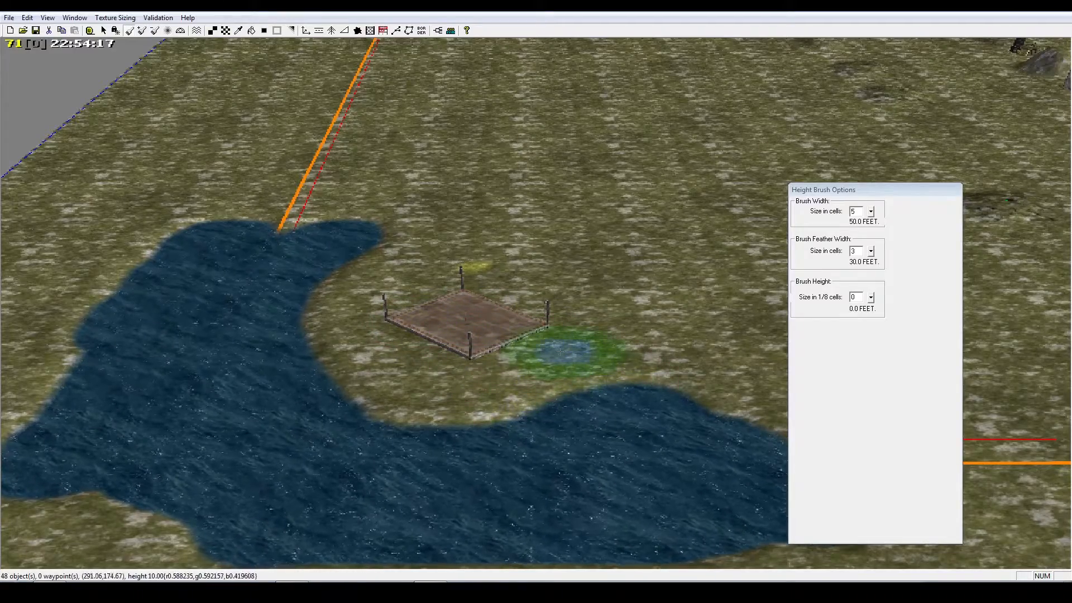
Examine the shape of the lowered water area and the remaining land around the Supply1 dock
{"action": "right_click_drag", "start_coordinate": [522, 351], "coordinate": [558, 348]}
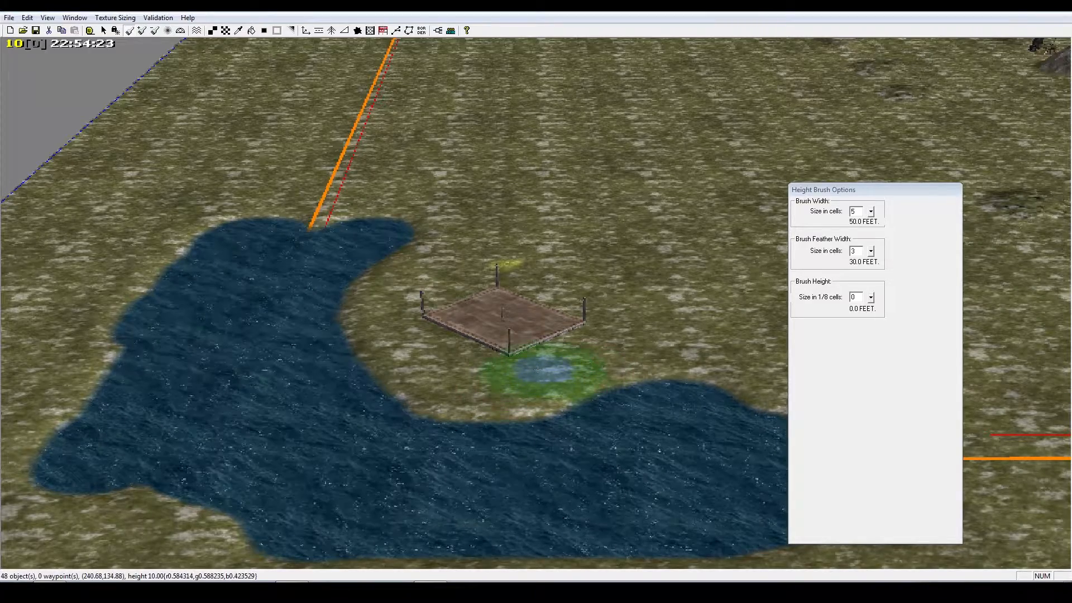
{"action": "mouse_move", "coordinate": [434, 382]}
{"action": "right_mouse_down"}
{"action": "mouse_move", "coordinate": [484, 388]}
{"action": "mouse_move", "coordinate": [467, 352]}
{"action": "mouse_move", "coordinate": [477, 377]}
{"action": "mouse_move", "coordinate": [441, 391]}
{"action": "mouse_move", "coordinate": [484, 381]}
{"action": "right_mouse_up"}
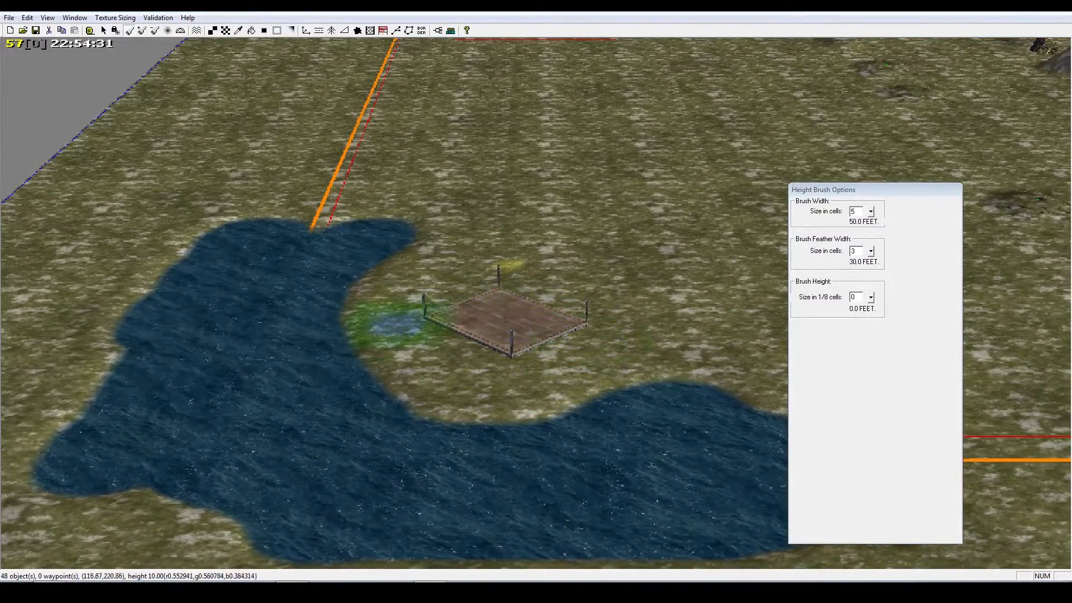
{"action": "mouse_move", "coordinate": [416, 320]}
{"action": "right_mouse_down"}
{"action": "mouse_move", "coordinate": [575, 359]}
{"action": "mouse_move", "coordinate": [419, 354]}
{"action": "right_mouse_up"}
{"action": "right_click_drag", "start_coordinate": [333, 393], "coordinate": [335, 465]}
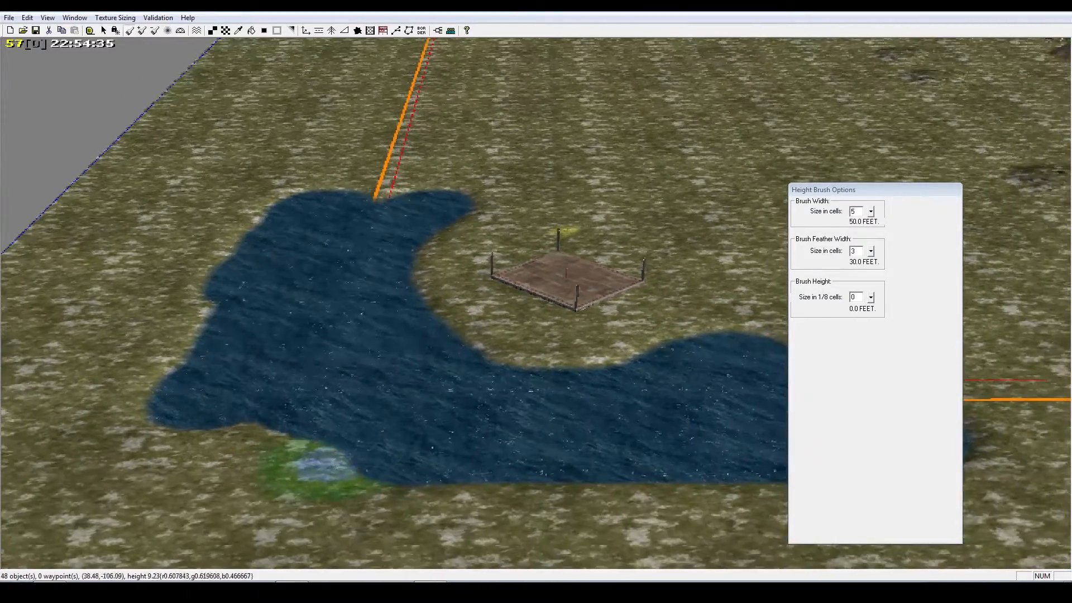
{"action": "right_click_drag", "start_coordinate": [492, 388], "coordinate": [438, 335]}
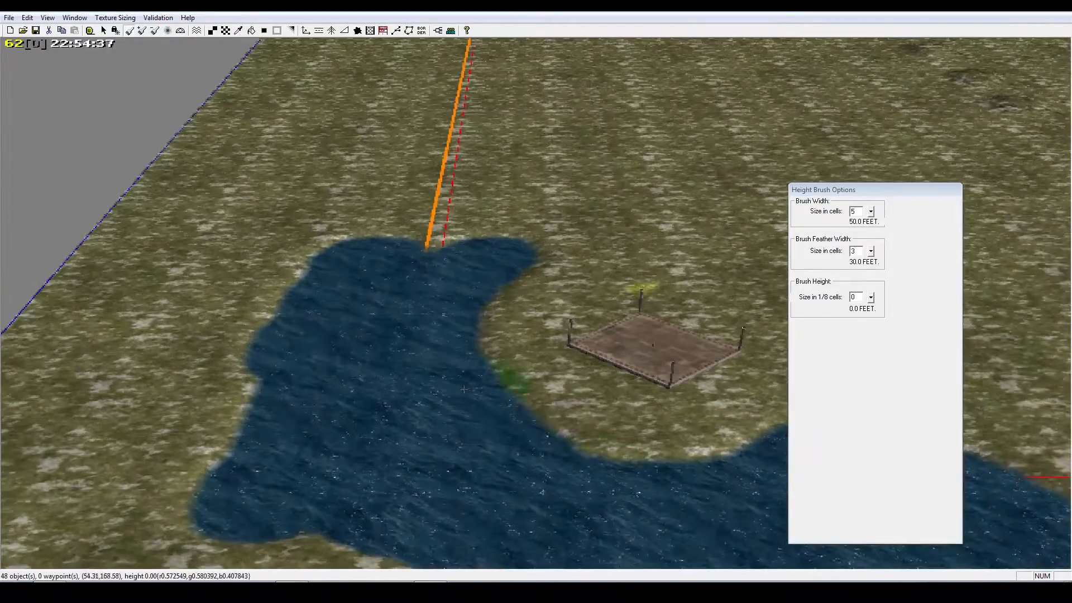
{"action": "right_click_drag", "start_coordinate": [494, 517], "coordinate": [530, 559]}
{"action": "right_click_drag", "start_coordinate": [456, 409], "coordinate": [500, 387]}
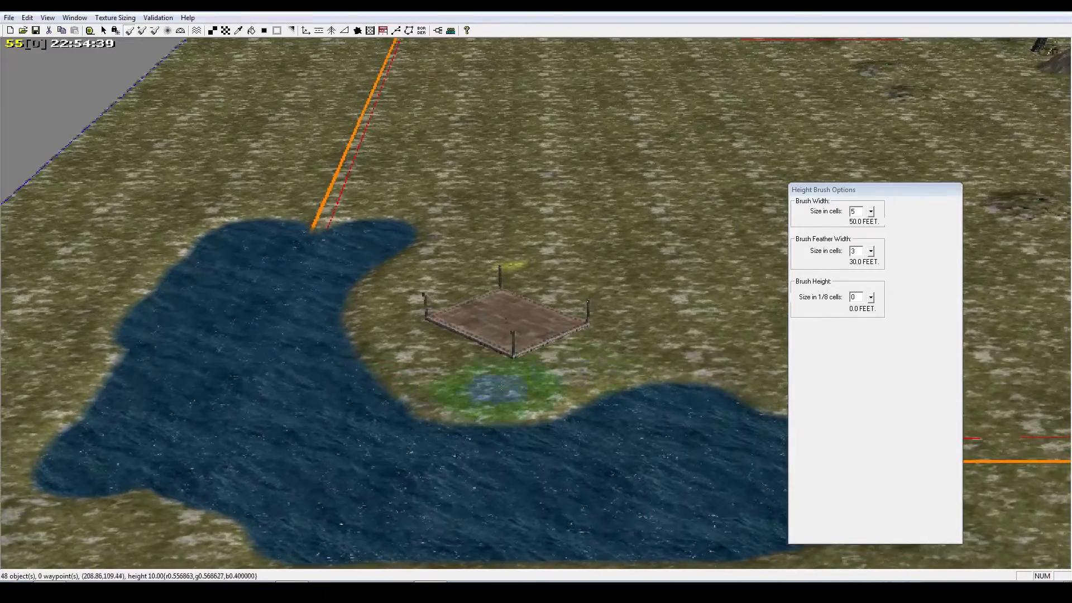
{"action": "mouse_move", "coordinate": [438, 420]}
{"action": "right_mouse_down"}
{"action": "mouse_move", "coordinate": [436, 367]}
{"action": "mouse_move", "coordinate": [395, 348]}
{"action": "mouse_move", "coordinate": [639, 398]}
{"action": "mouse_move", "coordinate": [469, 371]}
{"action": "mouse_move", "coordinate": [521, 403]}
{"action": "right_mouse_up"}
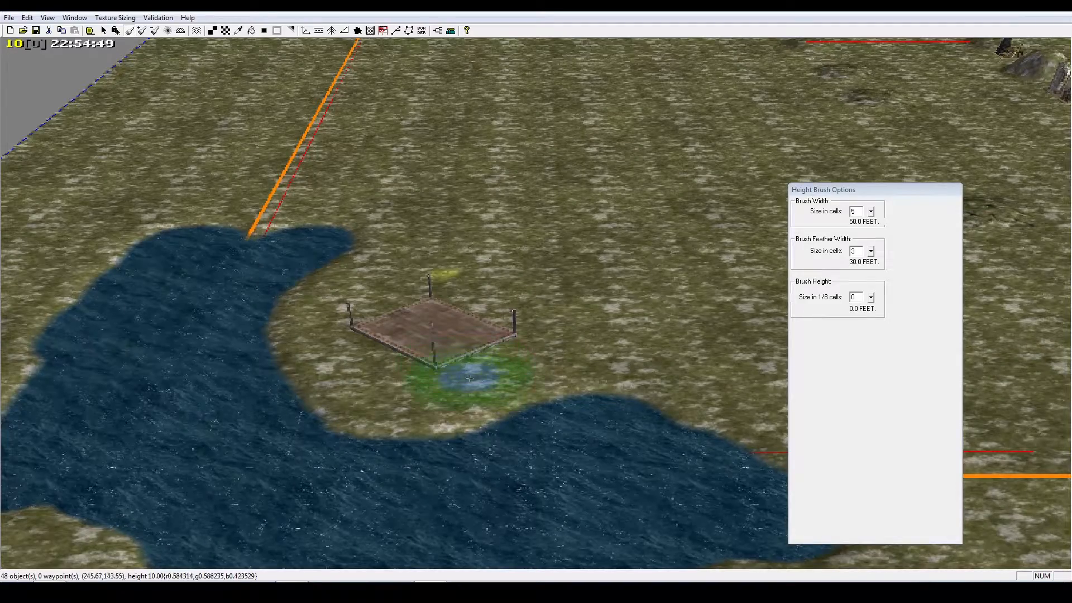
{"action": "right_click_drag", "start_coordinate": [470, 377], "coordinate": [588, 383]}
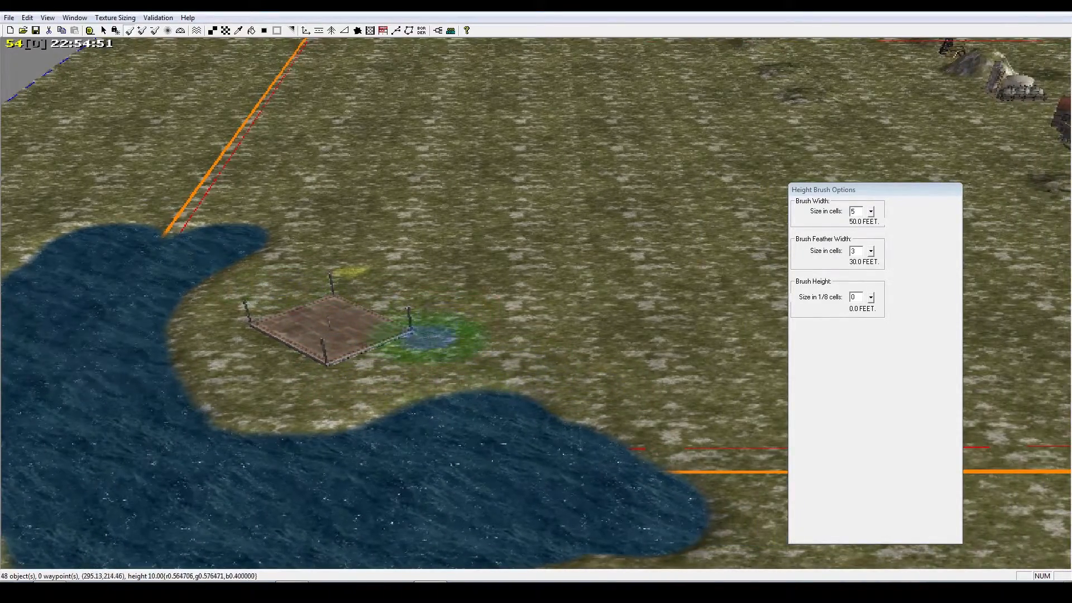
{"action": "right_click_drag", "start_coordinate": [494, 426], "coordinate": [450, 414]}
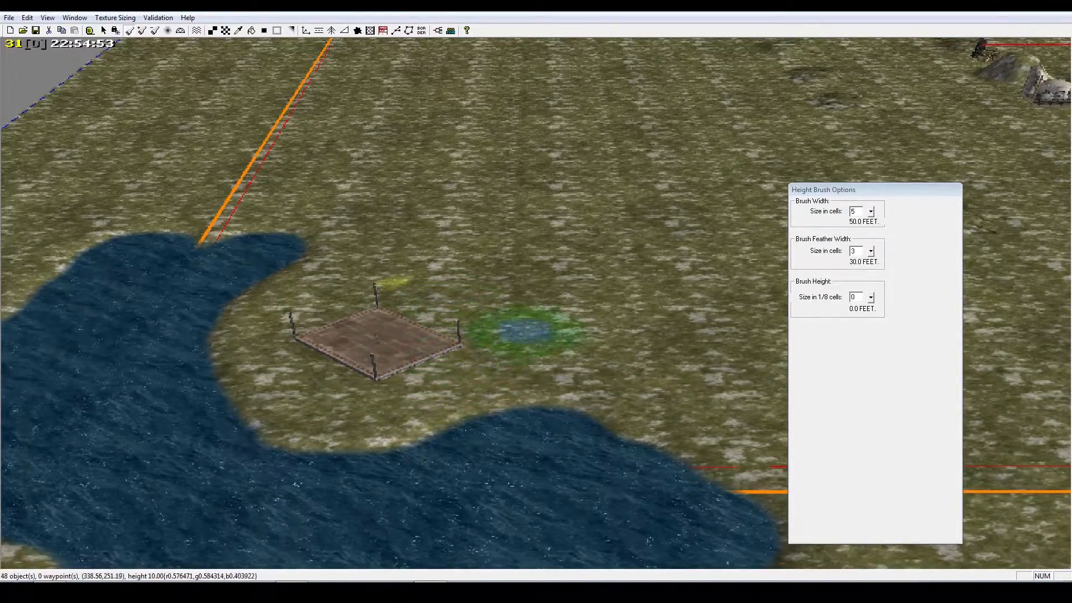
{"action": "right_click_drag", "start_coordinate": [514, 329], "coordinate": [586, 364]}
{"action": "right_click_drag", "start_coordinate": [468, 342], "coordinate": [438, 328]}
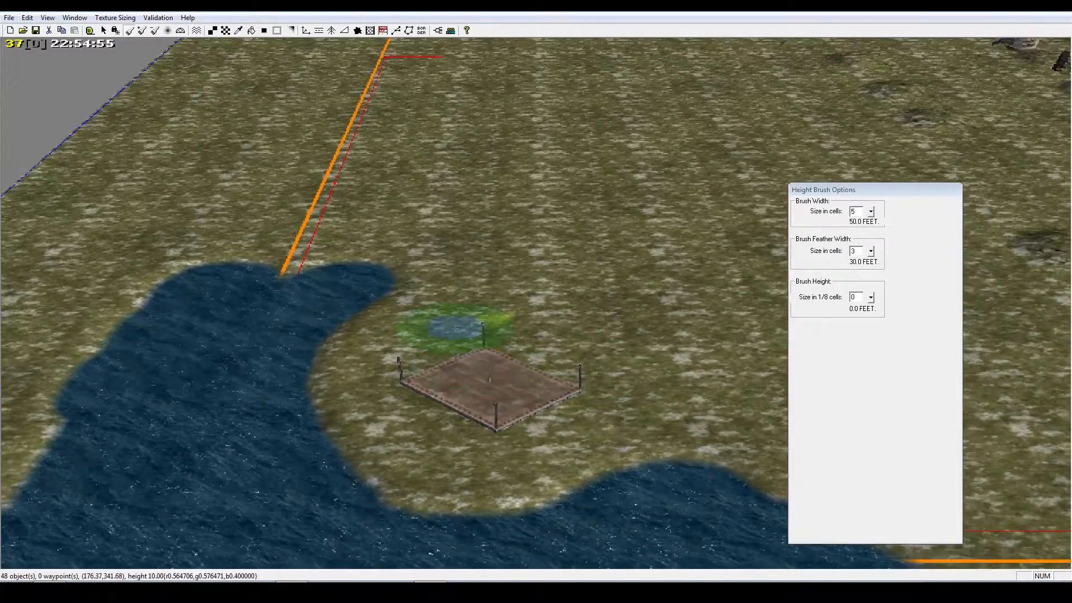
{"action": "right_click_drag", "start_coordinate": [534, 369], "coordinate": [613, 367]}
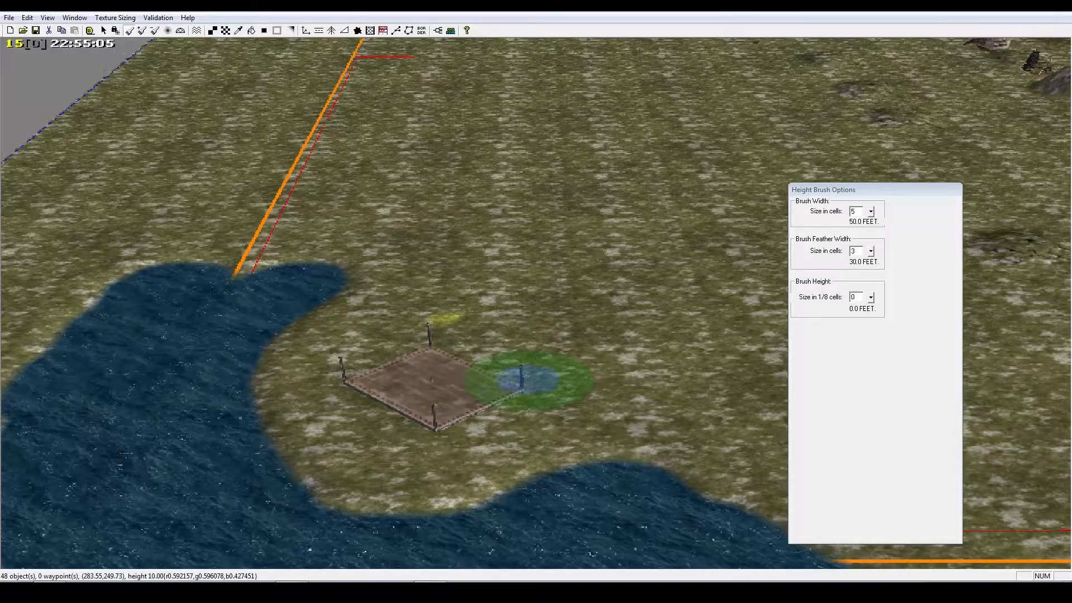
{"action": "mouse_move", "coordinate": [490, 265]}
{"action": "right_mouse_down"}
{"action": "mouse_move", "coordinate": [515, 244]}
{"action": "mouse_move", "coordinate": [520, 204]}
{"action": "right_mouse_up"}
{"action": "right_click_drag", "start_coordinate": [512, 360], "coordinate": [502, 378]}
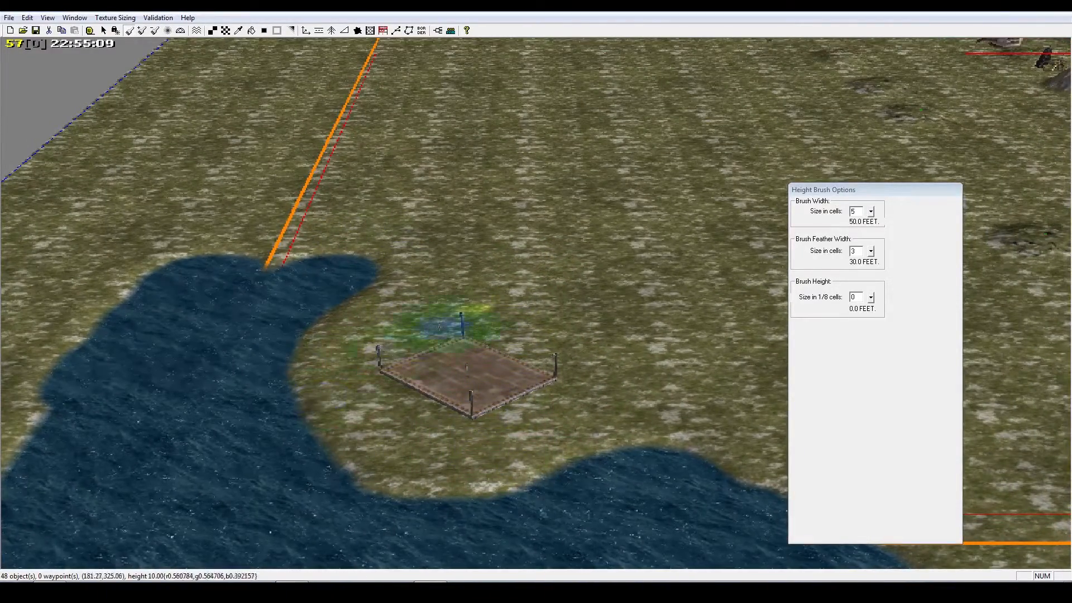
{"action": "right_click_drag", "start_coordinate": [692, 420], "coordinate": [565, 357]}
{"action": "right_click_drag", "start_coordinate": [539, 252], "coordinate": [505, 289]}
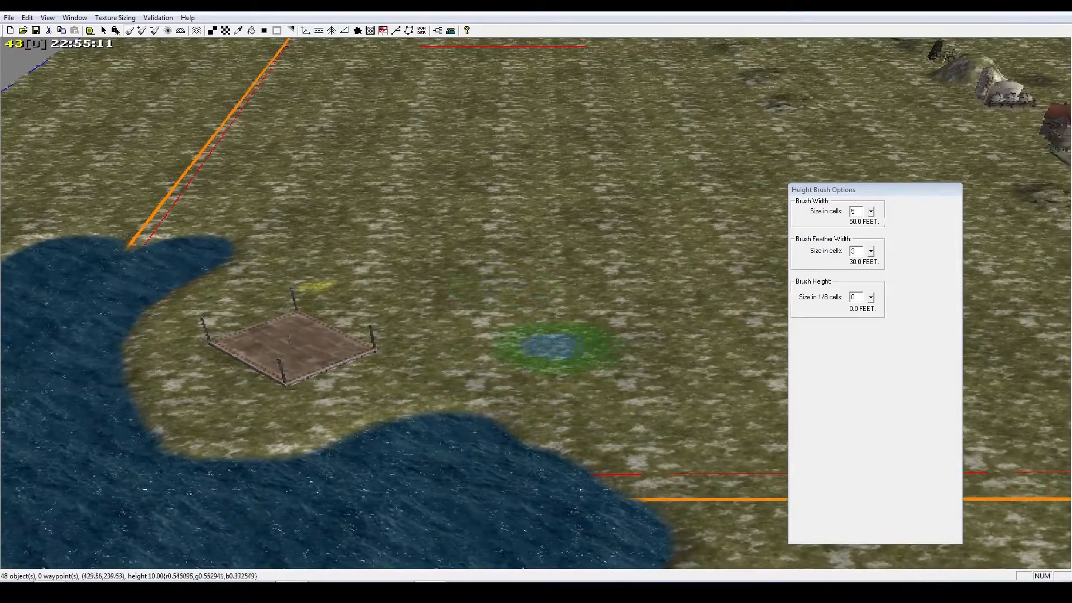
{"action": "right_click_drag", "start_coordinate": [550, 346], "coordinate": [634, 355]}
Add one more Height Brush stroke at height 0 along the water near its far end on the lower map edge
{"action": "scroll", "coordinate": [349, 327], "scroll_direction": "down", "scroll_amount": 5}
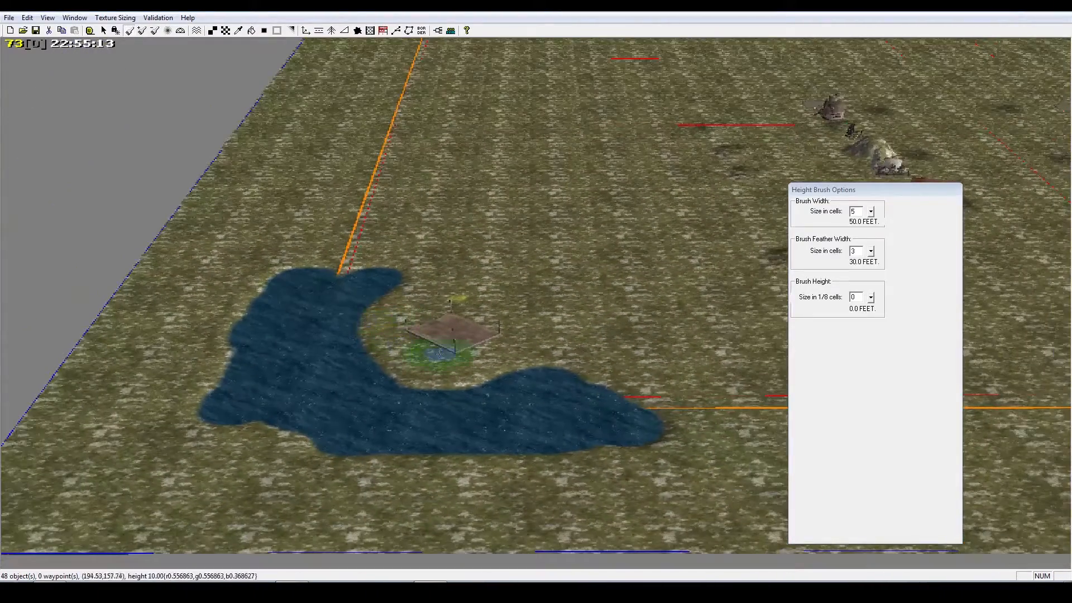
{"action": "right_click_drag", "start_coordinate": [442, 352], "coordinate": [477, 323]}
{"action": "right_click_drag", "start_coordinate": [671, 412], "coordinate": [663, 392]}
{"action": "mouse_move", "coordinate": [663, 391]}
{"action": "left_mouse_down"}
{"action": "mouse_move", "coordinate": [667, 414]}
{"action": "mouse_move", "coordinate": [394, 469]}
{"action": "mouse_move", "coordinate": [39, 461]}
{"action": "mouse_move", "coordinate": [215, 218]}
{"action": "mouse_move", "coordinate": [340, 243]}
{"action": "mouse_move", "coordinate": [273, 268]}
{"action": "mouse_move", "coordinate": [209, 252]}
{"action": "mouse_move", "coordinate": [201, 319]}
{"action": "mouse_move", "coordinate": [229, 416]}
{"action": "mouse_move", "coordinate": [313, 430]}
{"action": "mouse_move", "coordinate": [363, 393]}
{"action": "mouse_move", "coordinate": [403, 444]}
{"action": "mouse_move", "coordinate": [503, 425]}
{"action": "mouse_move", "coordinate": [631, 441]}
{"action": "mouse_move", "coordinate": [619, 394]}
{"action": "mouse_move", "coordinate": [579, 454]}
{"action": "left_mouse_up"}
{"action": "right_click_drag", "start_coordinate": [579, 454], "coordinate": [503, 344]}
{"action": "scroll", "coordinate": [475, 341], "scroll_direction": "up", "scroll_amount": 5}
{"action": "right_click_drag", "start_coordinate": [395, 342], "coordinate": [611, 320]}
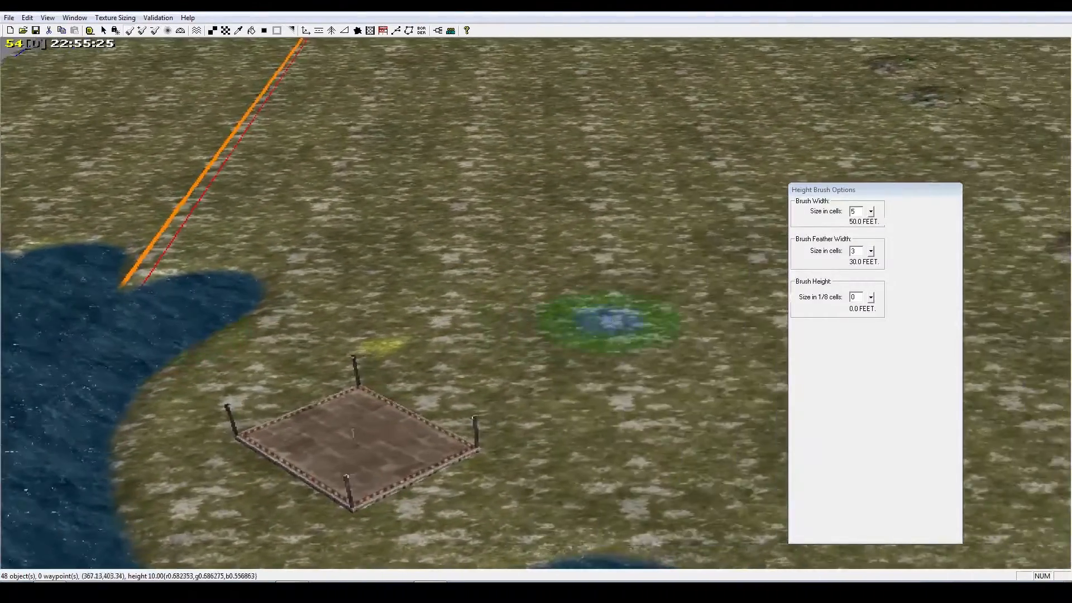
Sample the grassy ground near the Supply1 dock with the eyedropper and select GrassLargeType1Snow under SNOW_FLAT as the terrain material
{"action": "right_click", "coordinate": [543, 354]}
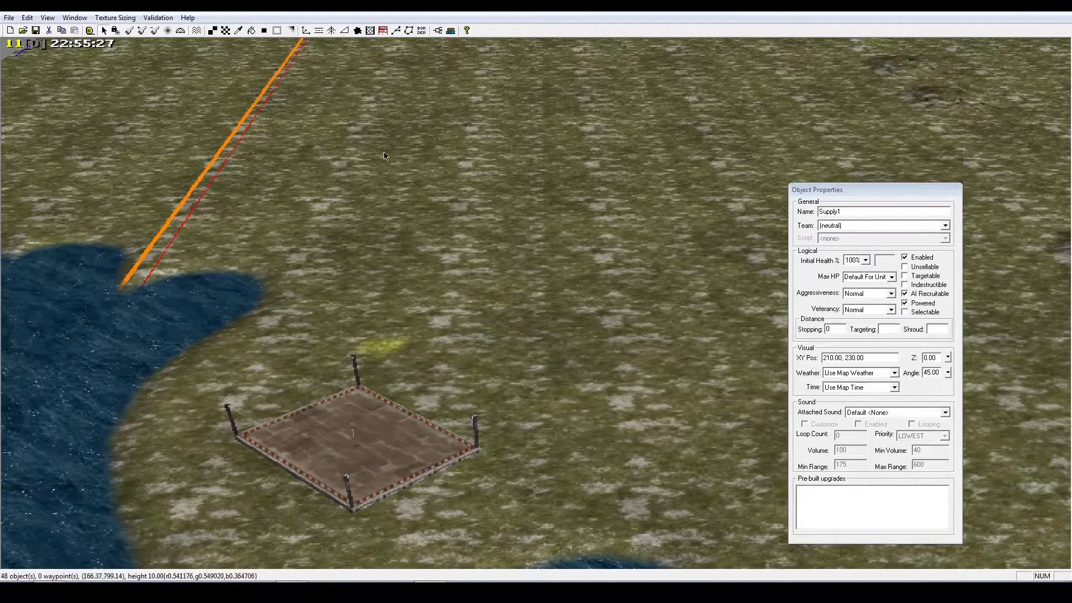
{"action": "left_click", "coordinate": [226, 30]}
{"action": "double_click", "coordinate": [815, 209]}
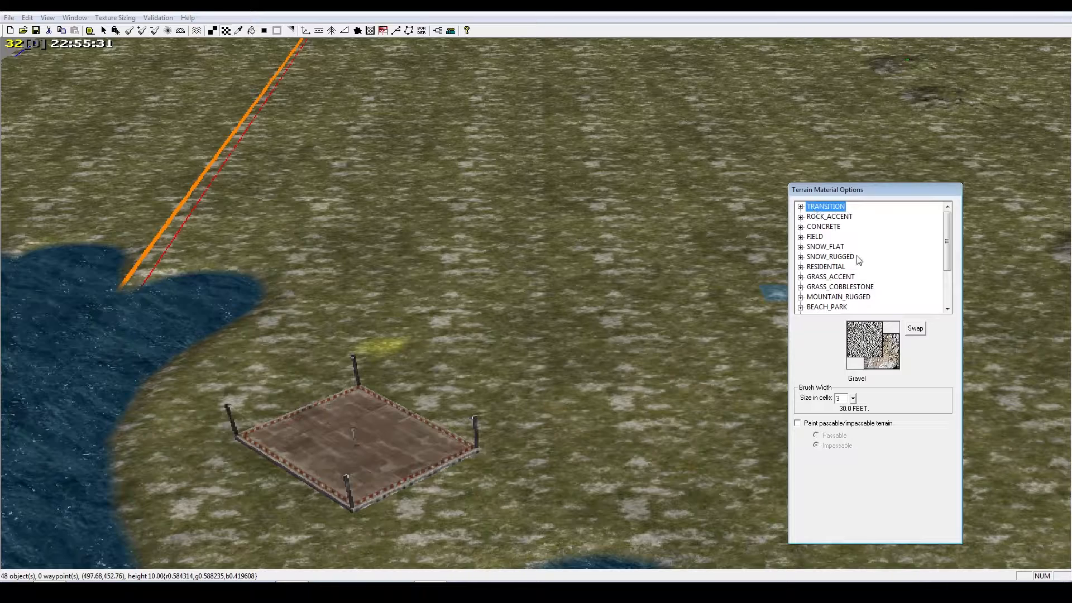
{"action": "left_click", "coordinate": [242, 30]}
{"action": "left_click", "coordinate": [303, 84]}
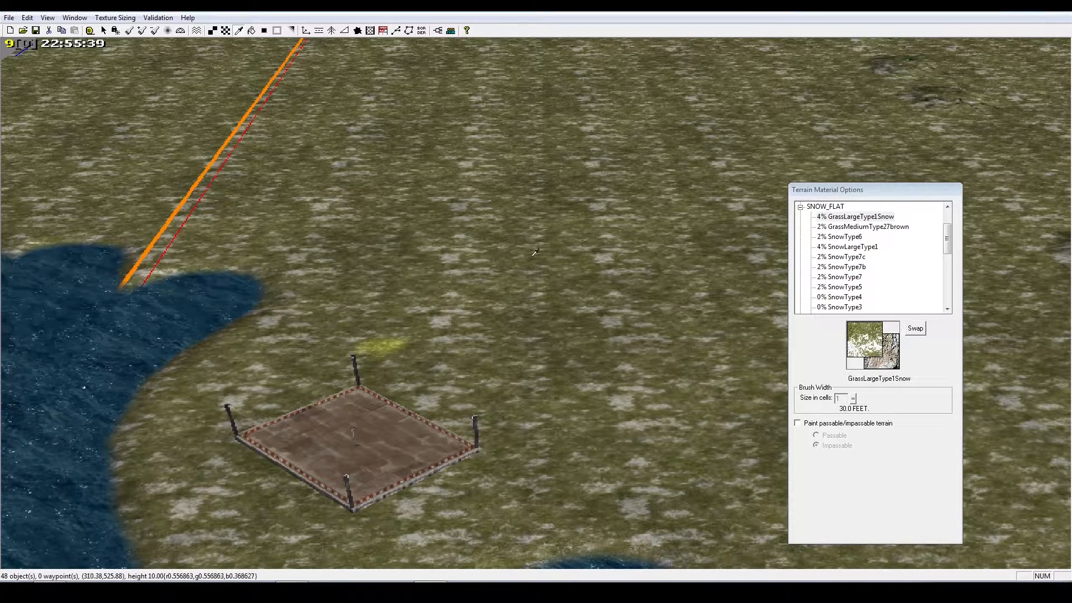
{"action": "left_click", "coordinate": [831, 217]}
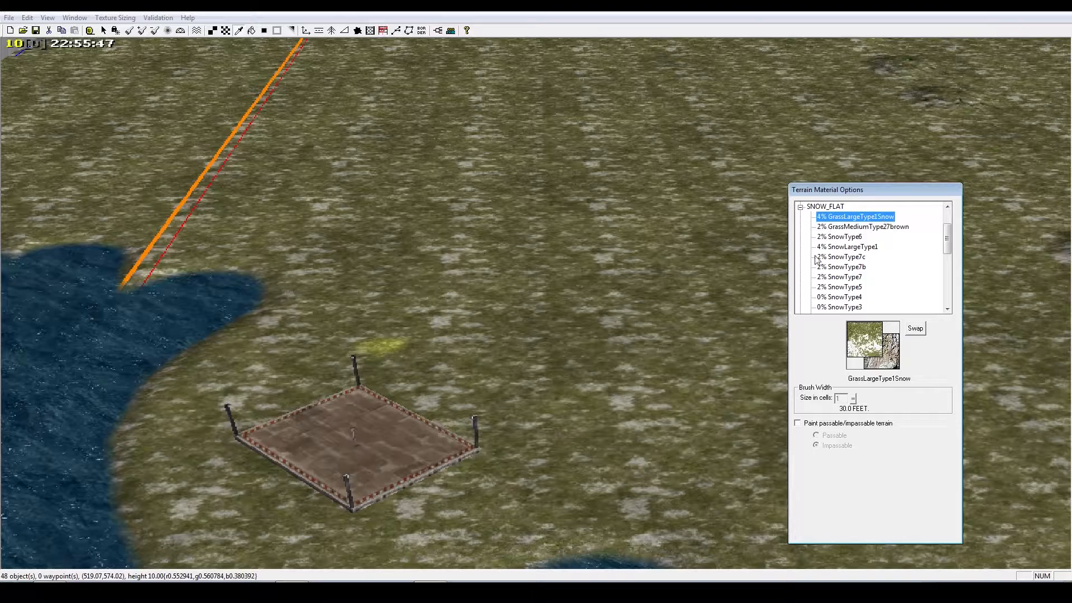
{"action": "right_click_drag", "start_coordinate": [775, 293], "coordinate": [706, 322]}
{"action": "left_click", "coordinate": [866, 218]}
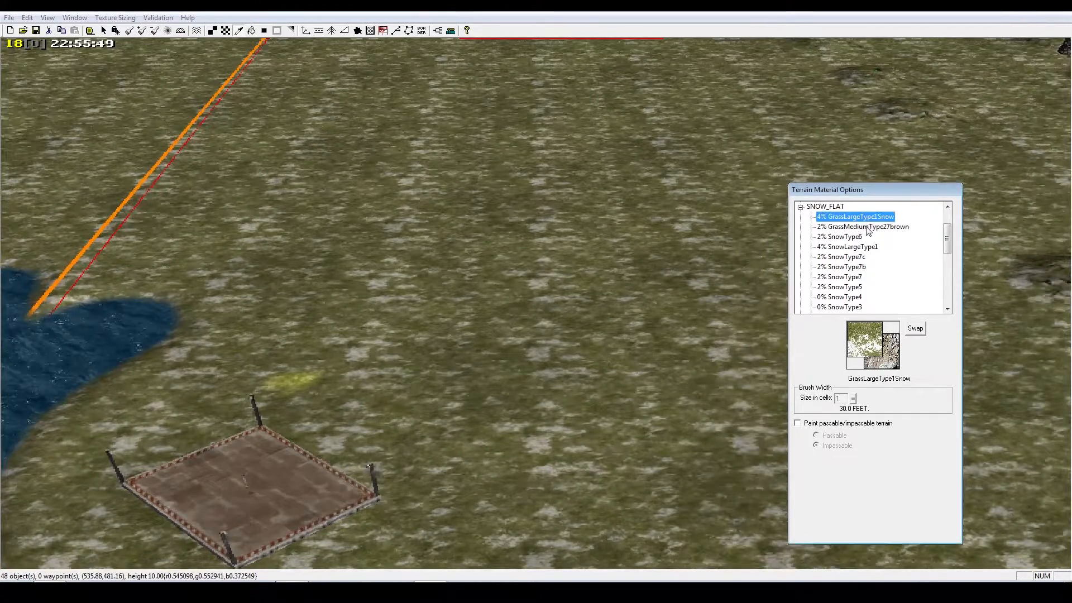
Preview the SnowType6 terrain texture, collapse the SNOW_FLAT category and look through the remaining texture categories
{"action": "left_click", "coordinate": [849, 237]}
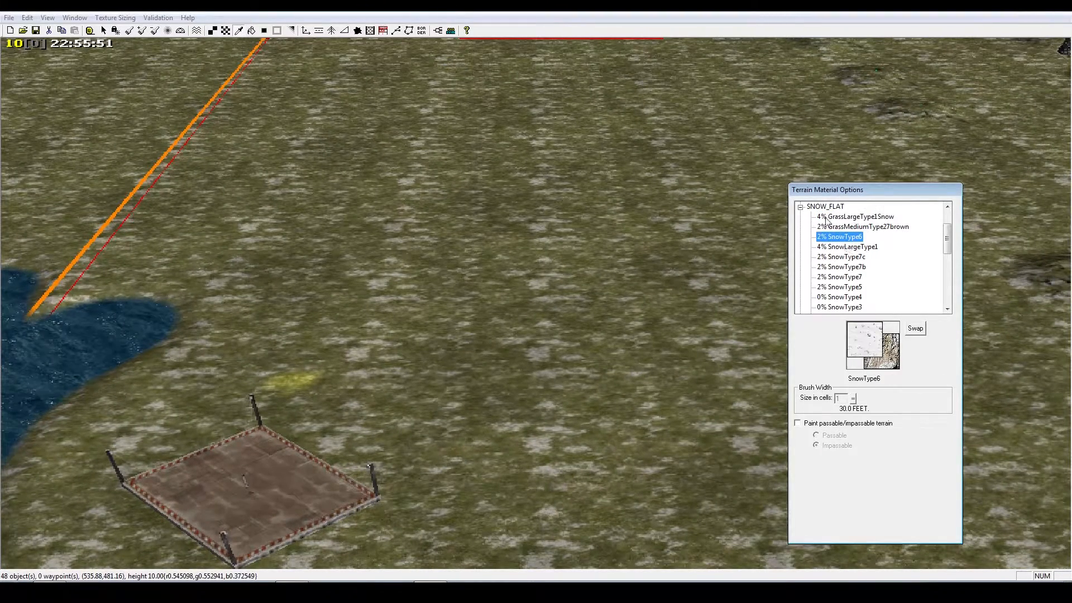
{"action": "left_click", "coordinate": [800, 206]}
{"action": "scroll", "coordinate": [811, 297], "scroll_direction": "down", "scroll_amount": 2}
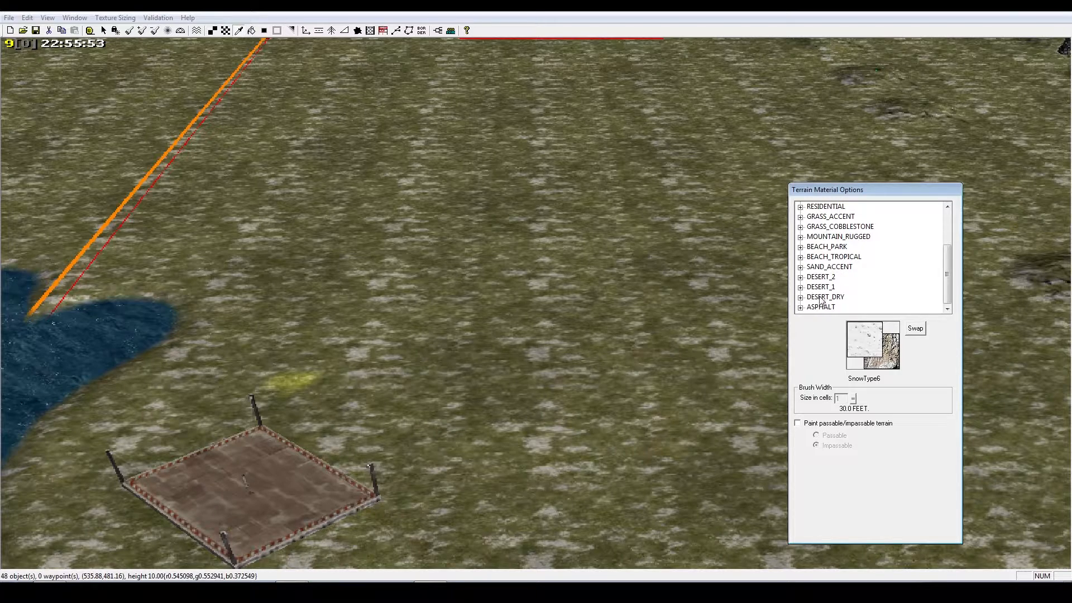
{"action": "scroll", "coordinate": [827, 293], "scroll_direction": "up", "scroll_amount": 1}
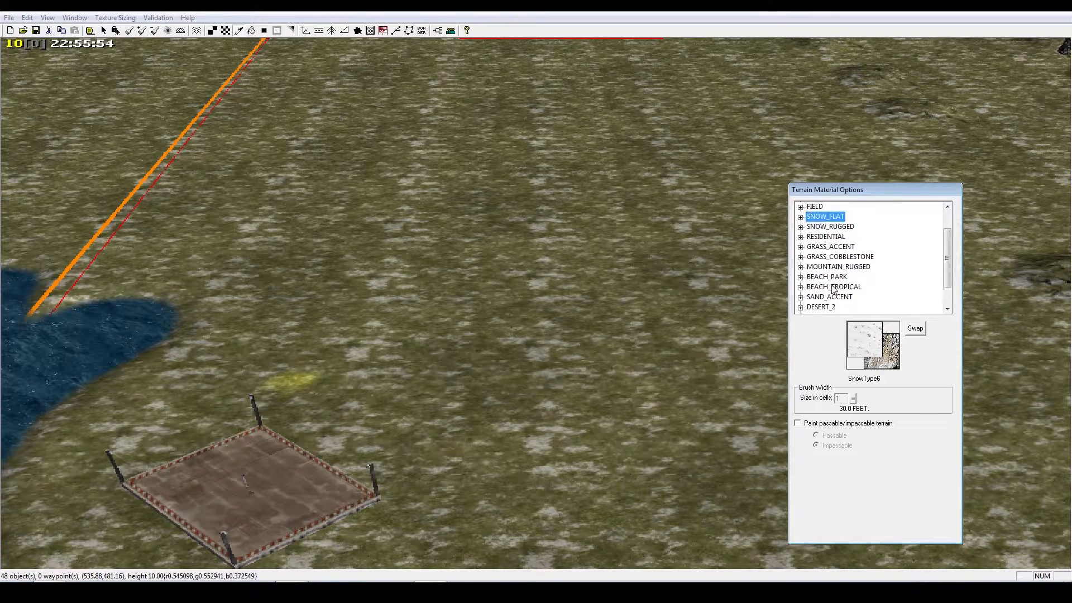
Preview the GRASS_ACCENT textures and flood-fill the terrain with GrassMediumType13Leaves
{"action": "double_click", "coordinate": [841, 246]}
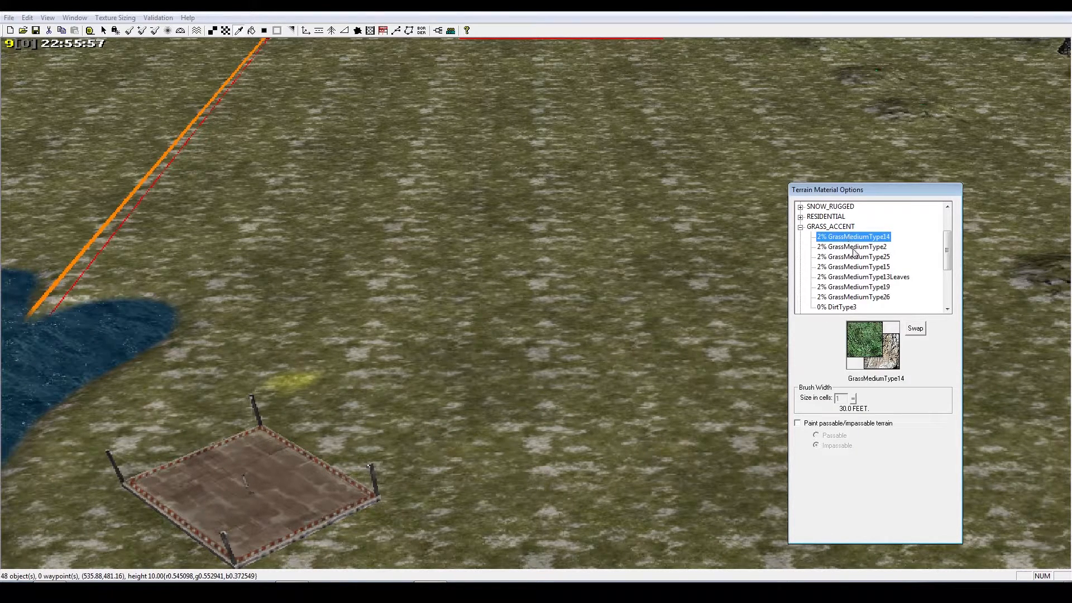
{"action": "left_click", "coordinate": [855, 250]}
{"action": "left_click", "coordinate": [858, 258]}
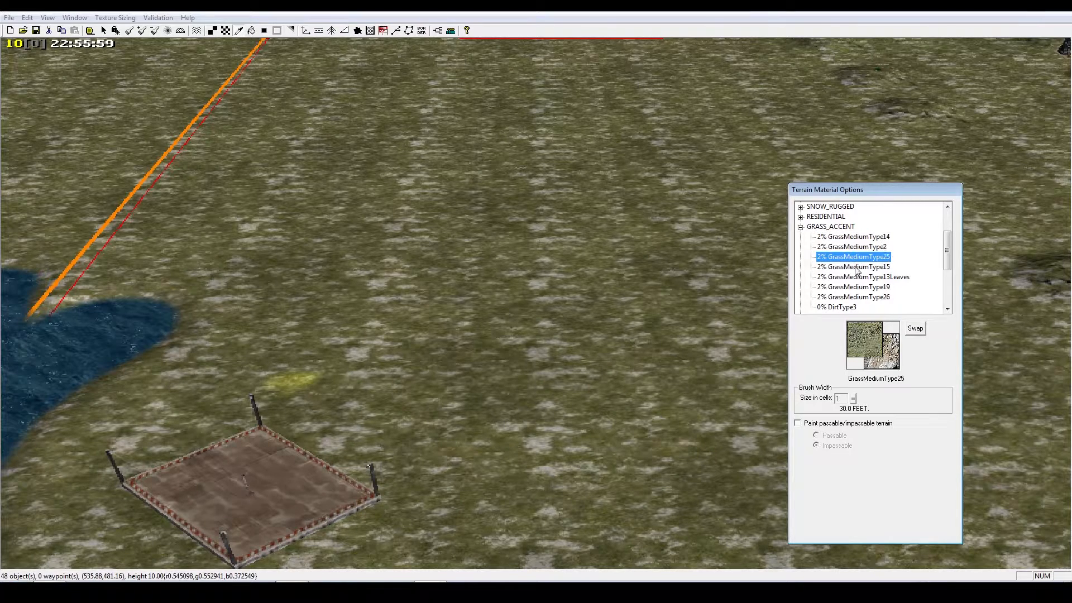
{"action": "left_click", "coordinate": [858, 266]}
{"action": "left_click", "coordinate": [861, 277]}
{"action": "left_click", "coordinate": [863, 287]}
{"action": "left_click", "coordinate": [862, 277]}
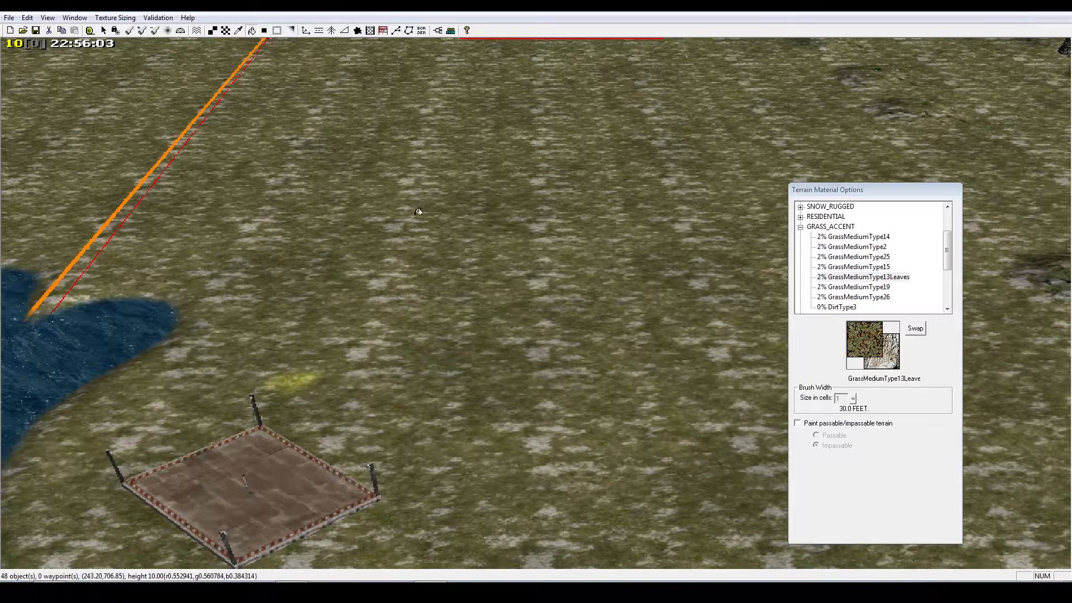
{"action": "left_click", "coordinate": [457, 245]}
{"action": "right_click_drag", "start_coordinate": [468, 239], "coordinate": [560, 261]}
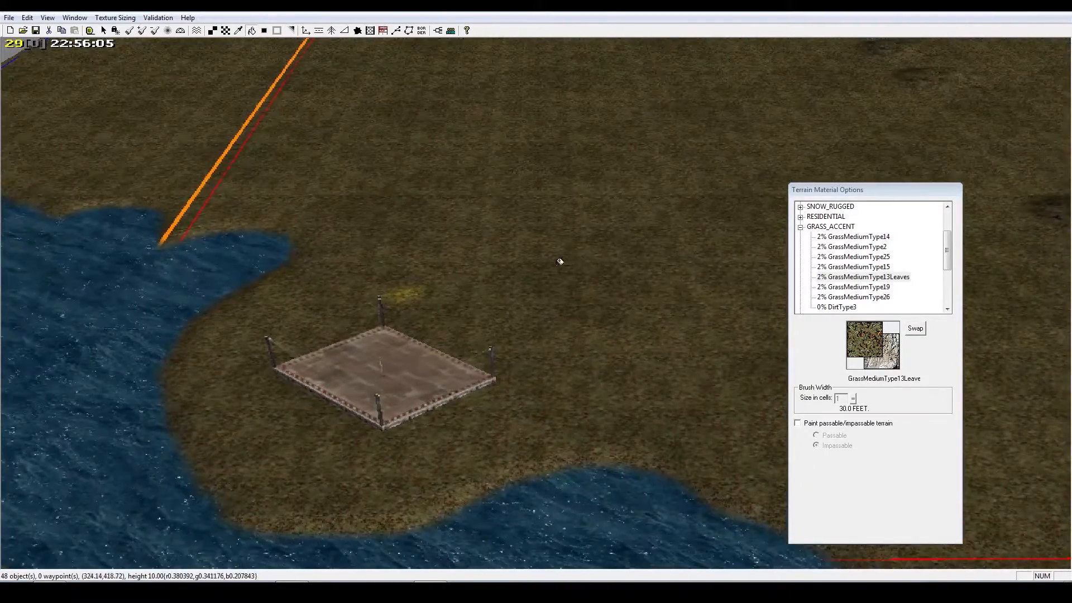
Try GrassMediumType19 and GrassMediumType25 as flood fills across the terrain
{"action": "left_click", "coordinate": [839, 288]}
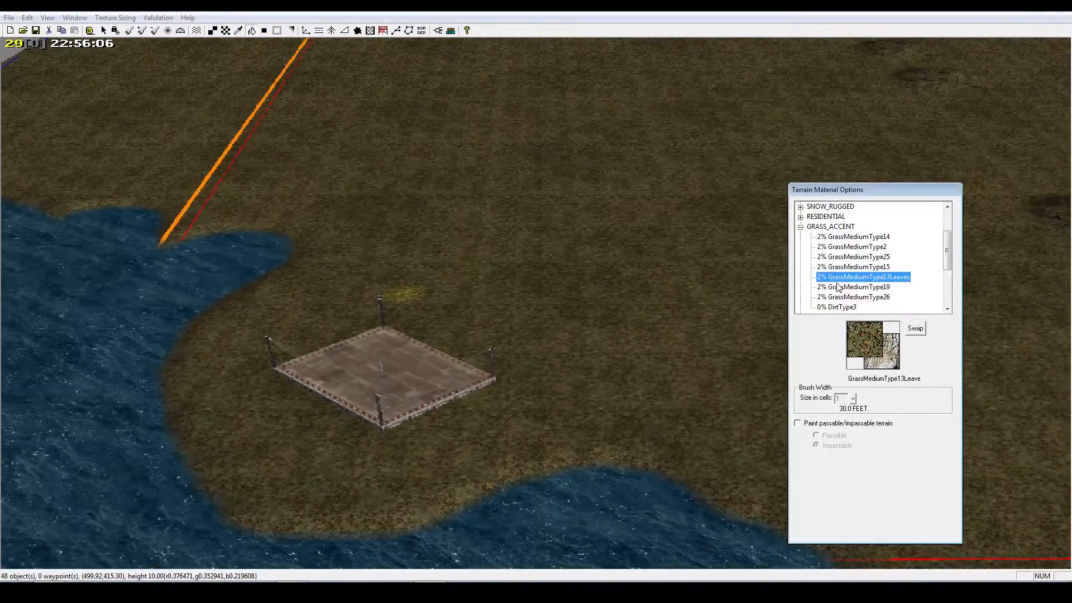
{"action": "left_click", "coordinate": [657, 299]}
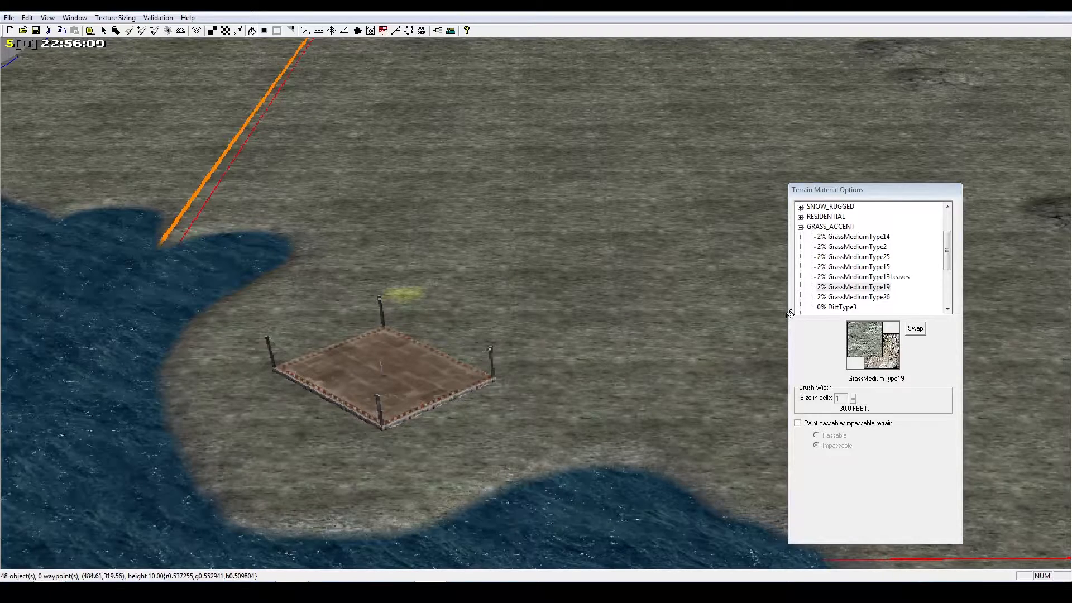
{"action": "left_click", "coordinate": [837, 307]}
{"action": "left_click", "coordinate": [843, 298]}
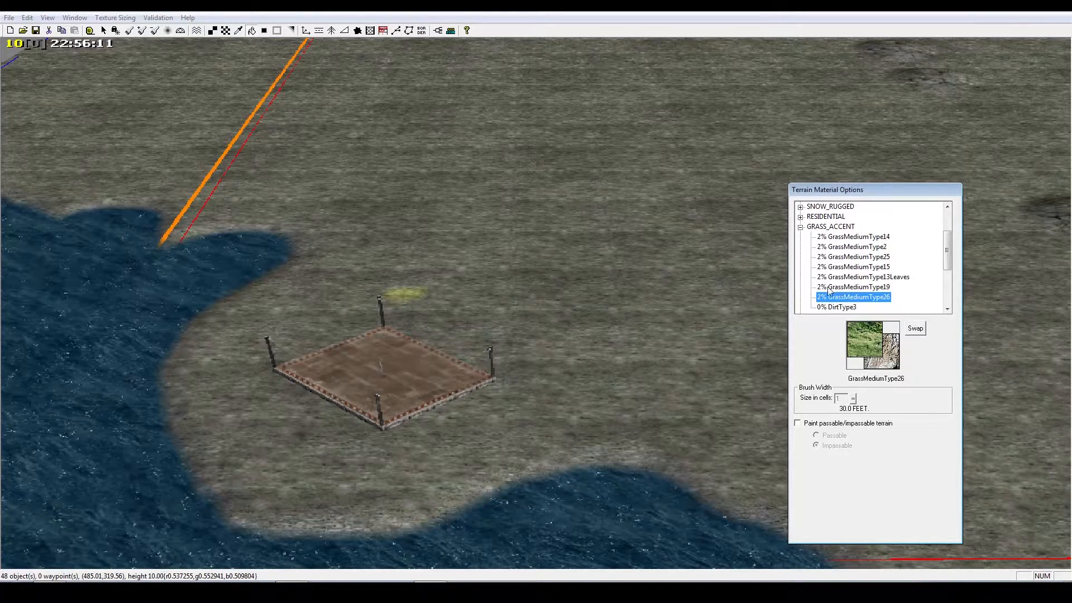
{"action": "left_click", "coordinate": [847, 258]}
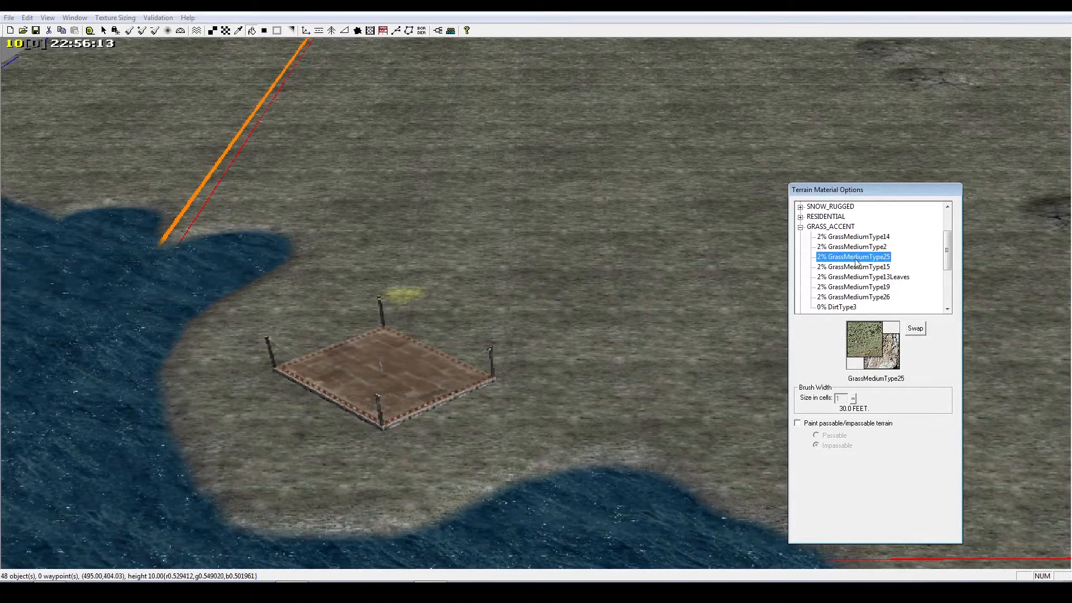
{"action": "left_click", "coordinate": [700, 299]}
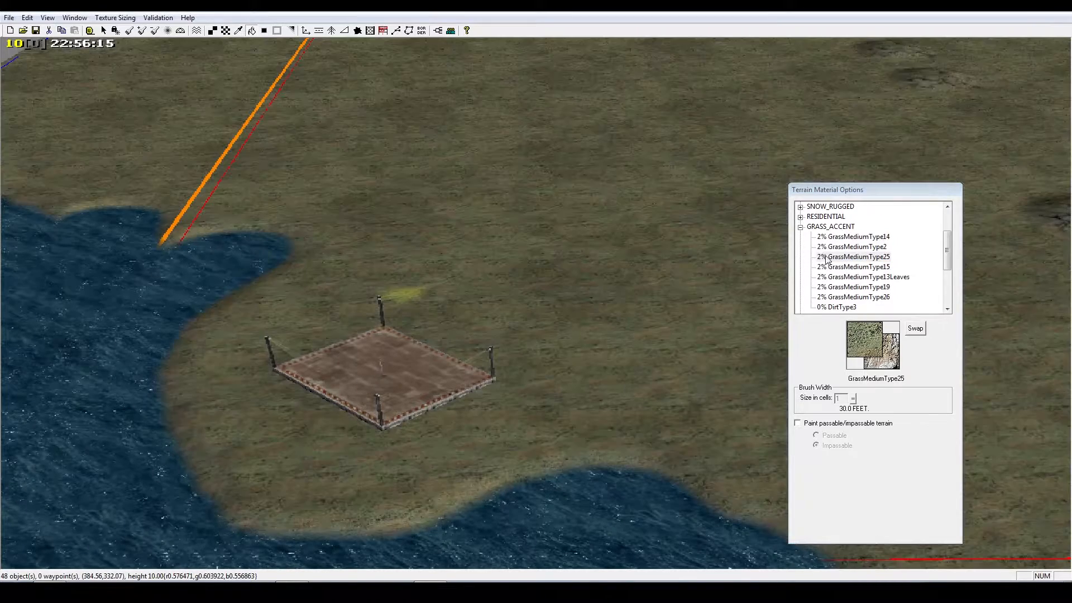
Flood-fill the terrain with the GrassMediumType2 texture and check the ground around the lakeside supply dock
{"action": "left_click", "coordinate": [835, 249]}
{"action": "left_click", "coordinate": [521, 355]}
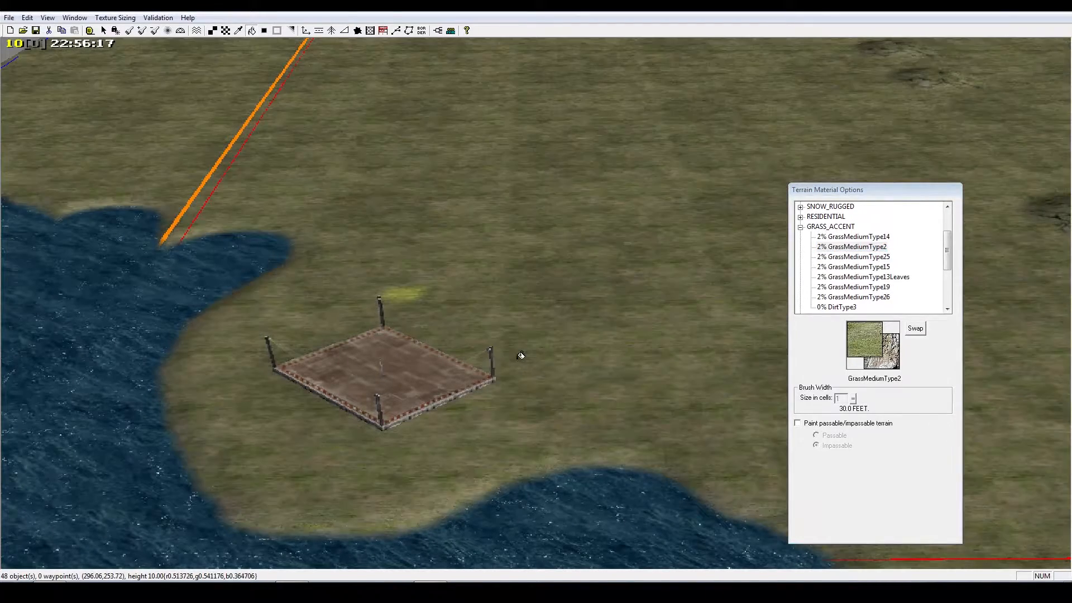
{"action": "right_click_drag", "start_coordinate": [710, 312], "coordinate": [462, 381]}
{"action": "scroll", "coordinate": [507, 402], "scroll_direction": "up", "scroll_amount": 4}
{"action": "scroll", "coordinate": [462, 381], "scroll_direction": "down", "scroll_amount": 5}
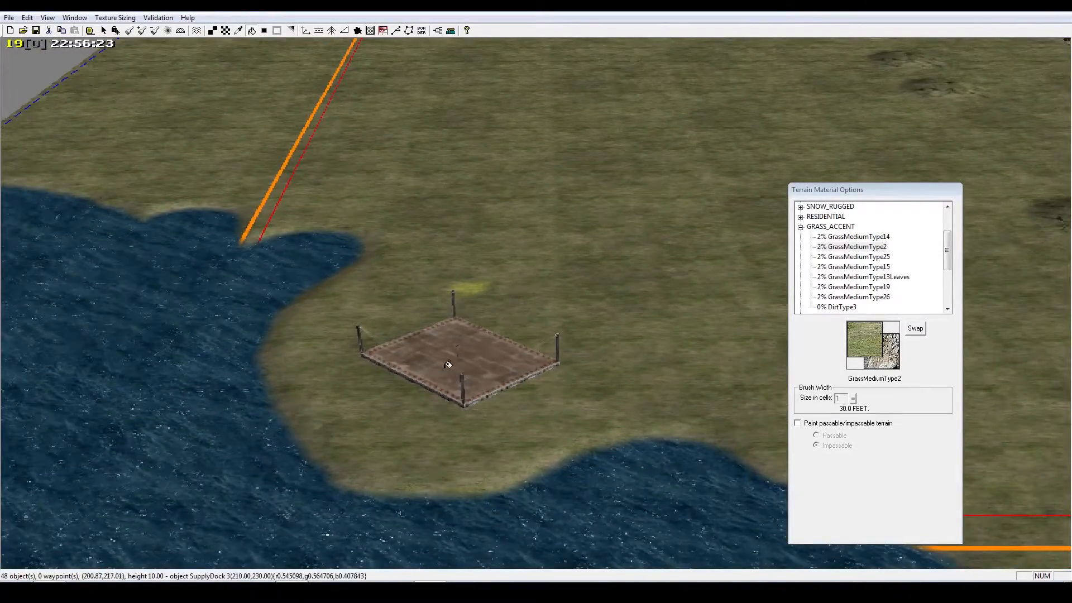
Examine the retextured ground around the lakeside supply dock and the supply dock in the opposite map corner
{"action": "right_click_drag", "start_coordinate": [448, 364], "coordinate": [597, 378]}
{"action": "right_click_drag", "start_coordinate": [421, 403], "coordinate": [308, 393]}
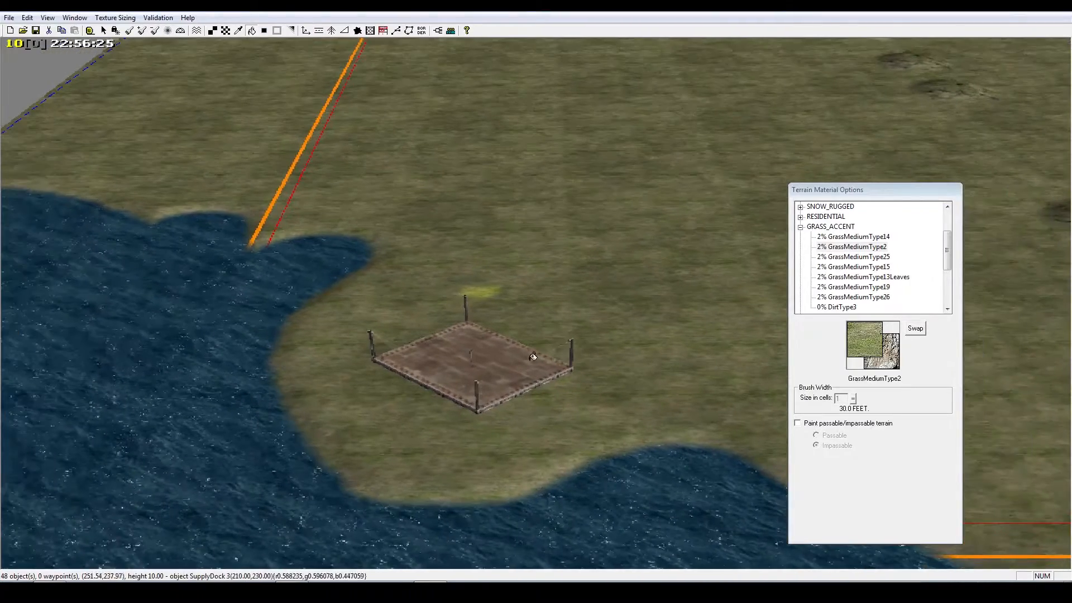
{"action": "right_click_drag", "start_coordinate": [529, 344], "coordinate": [672, 316]}
{"action": "scroll", "coordinate": [522, 352], "scroll_direction": "down", "scroll_amount": 5}
{"action": "right_click_drag", "start_coordinate": [470, 353], "coordinate": [666, 346]}
{"action": "right_click_drag", "start_coordinate": [598, 296], "coordinate": [357, 295]}
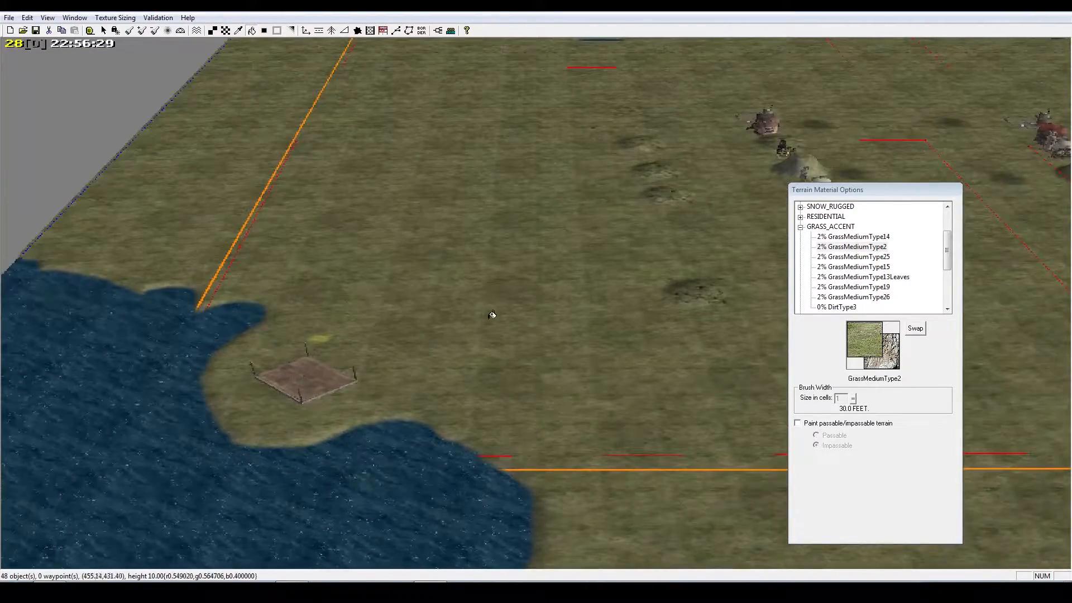
{"action": "scroll", "coordinate": [492, 315], "scroll_direction": "up", "scroll_amount": 4}
{"action": "right_click_drag", "start_coordinate": [567, 340], "coordinate": [469, 374]}
{"action": "right_click", "coordinate": [518, 357]}
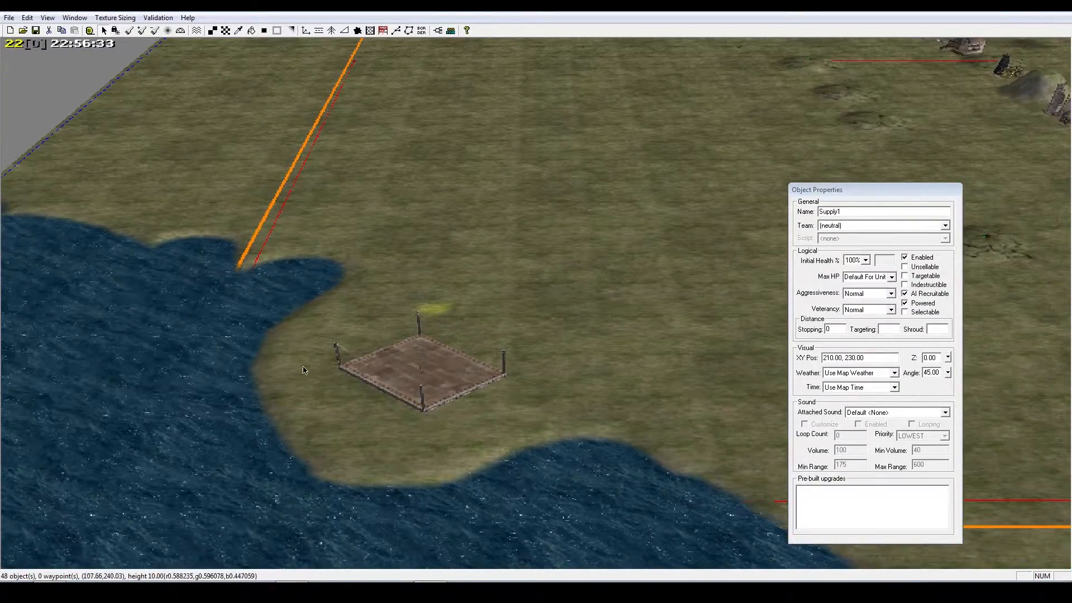
{"action": "scroll", "coordinate": [427, 357], "scroll_direction": "up", "scroll_amount": 3}
{"action": "scroll", "coordinate": [403, 358], "scroll_direction": "down", "scroll_amount": 6}
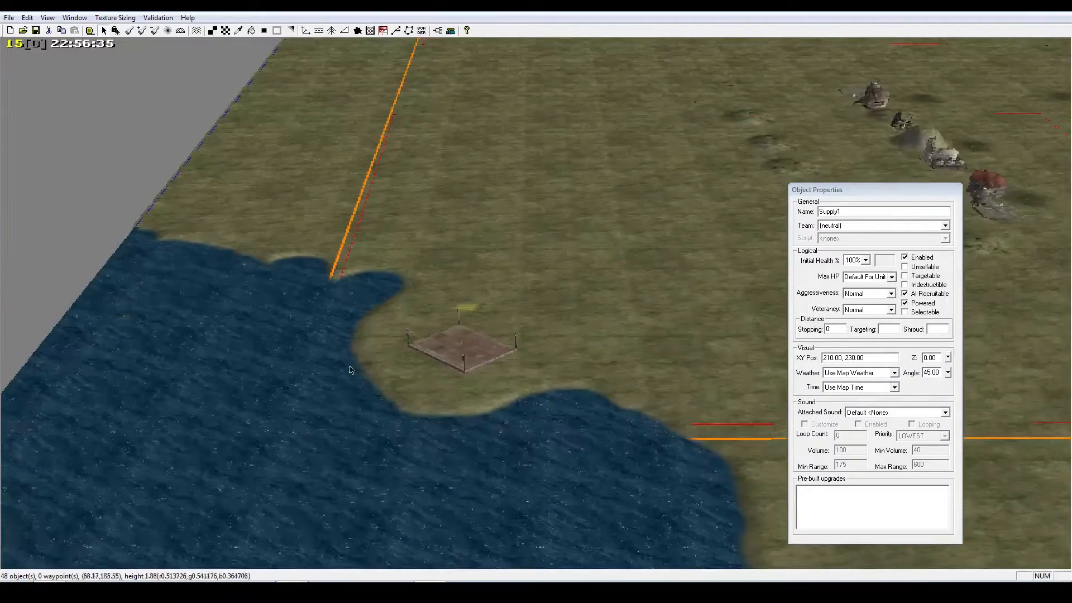
{"action": "right_click_drag", "start_coordinate": [352, 371], "coordinate": [921, 330]}
{"action": "right_click_drag", "start_coordinate": [578, 342], "coordinate": [648, 340]}
{"action": "scroll", "coordinate": [627, 364], "scroll_direction": "up", "scroll_amount": 4}
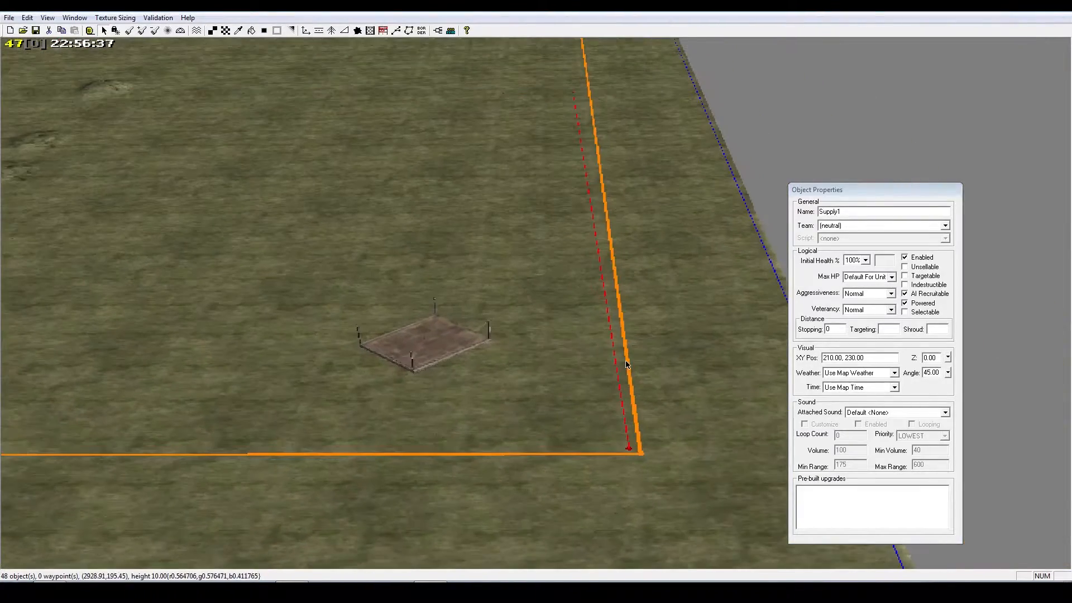
Activate the Height Brush and compare the lakeside dock corner with the flat corner around the other supply dock
{"action": "left_click", "coordinate": [128, 31]}
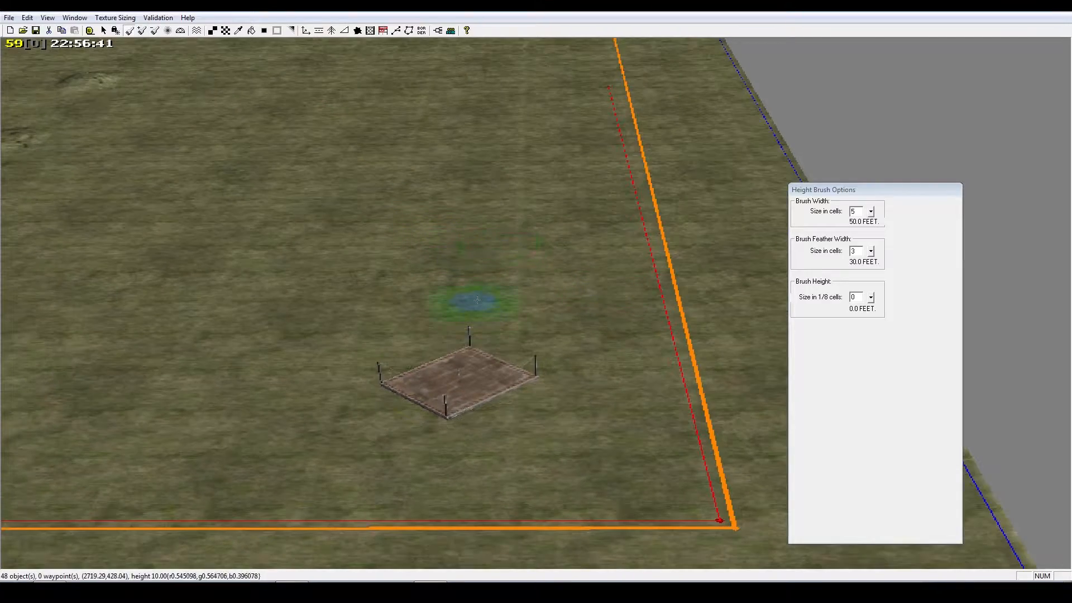
{"action": "right_click_drag", "start_coordinate": [515, 337], "coordinate": [139, 358]}
{"action": "right_click_drag", "start_coordinate": [474, 356], "coordinate": [119, 368]}
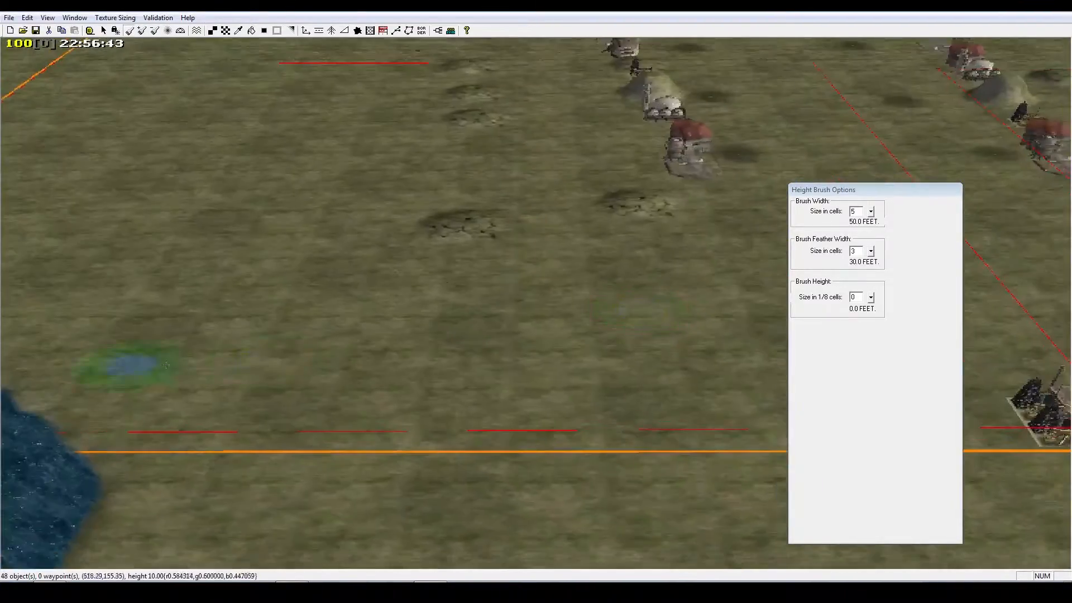
{"action": "mouse_move", "coordinate": [559, 363]}
{"action": "right_mouse_down"}
{"action": "mouse_move", "coordinate": [256, 412]}
{"action": "mouse_move", "coordinate": [363, 427]}
{"action": "right_mouse_up"}
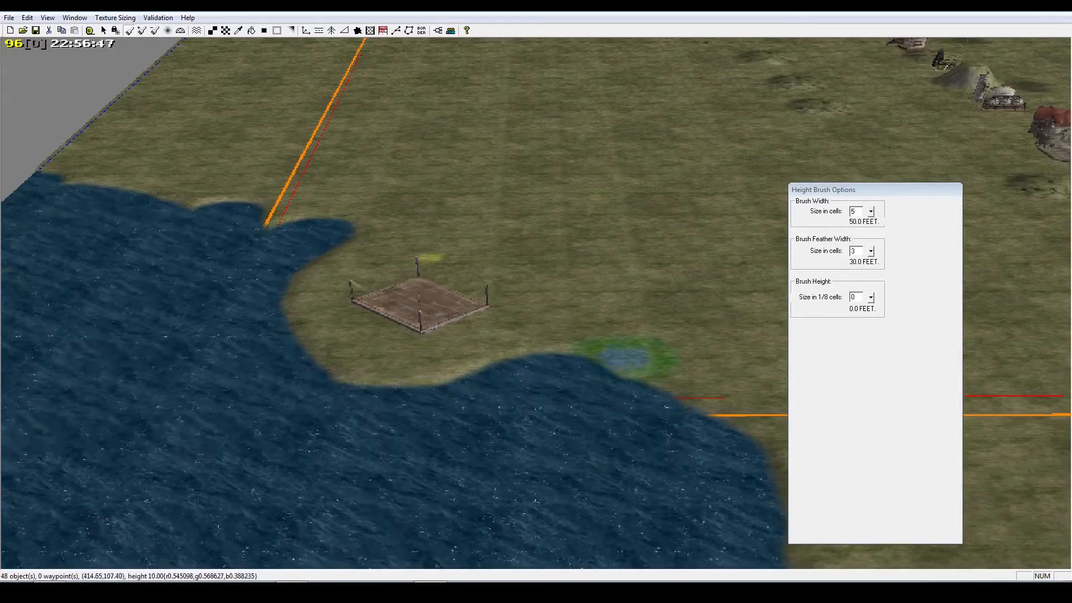
{"action": "right_click_drag", "start_coordinate": [173, 356], "coordinate": [1048, 328]}
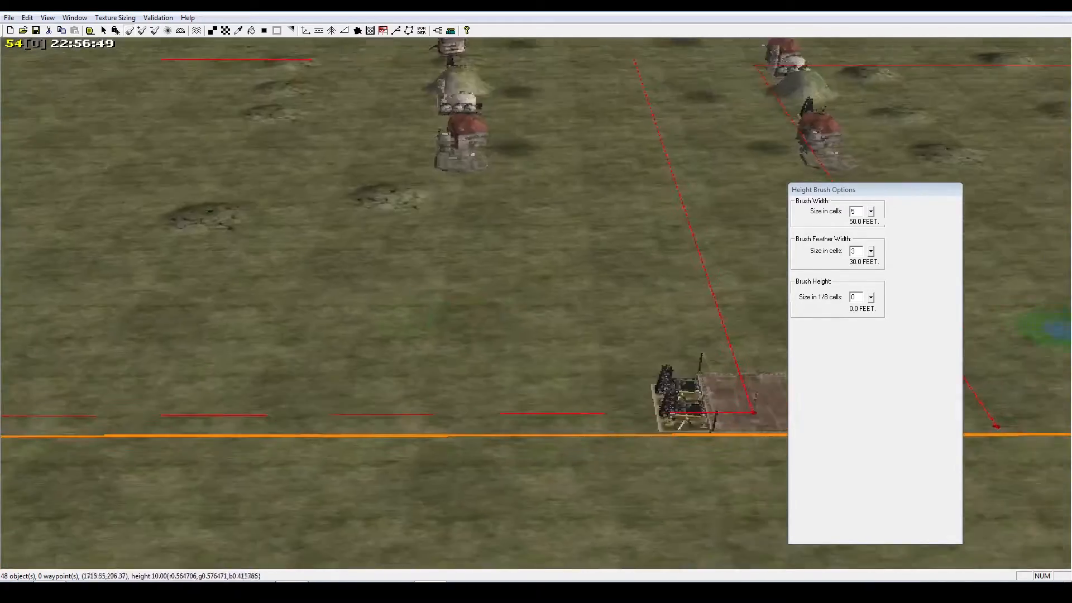
{"action": "right_click_drag", "start_coordinate": [234, 335], "coordinate": [751, 316]}
{"action": "right_click_drag", "start_coordinate": [313, 329], "coordinate": [788, 335]}
{"action": "right_click_drag", "start_coordinate": [531, 373], "coordinate": [534, 354]}
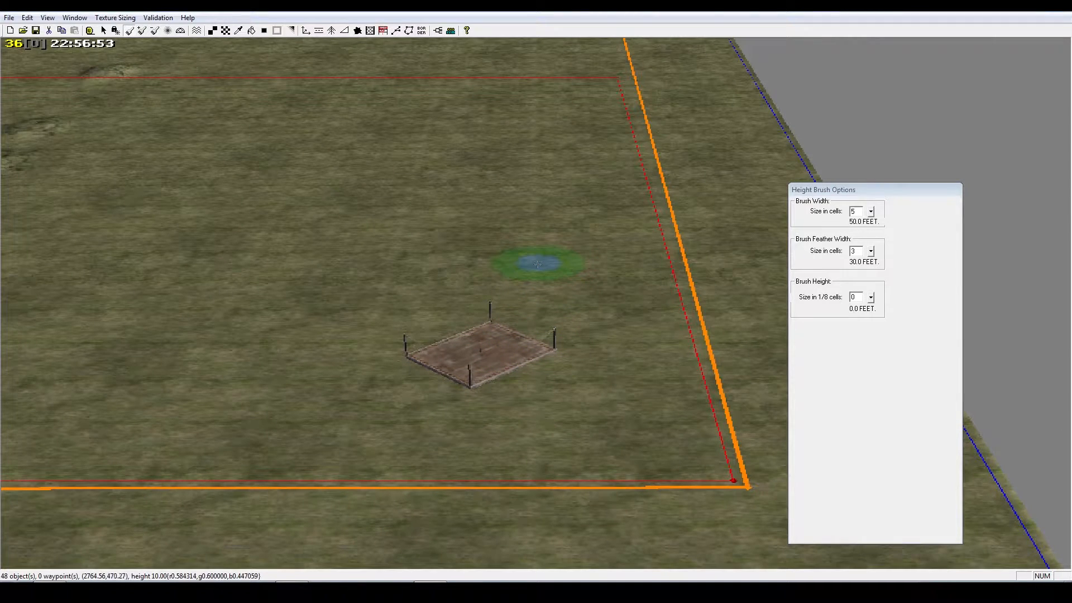
Switch to the top-down view and study the lake bed's outline by the first dock as reference for the flat corner
{"action": "key", "text": "ctrl+f"}
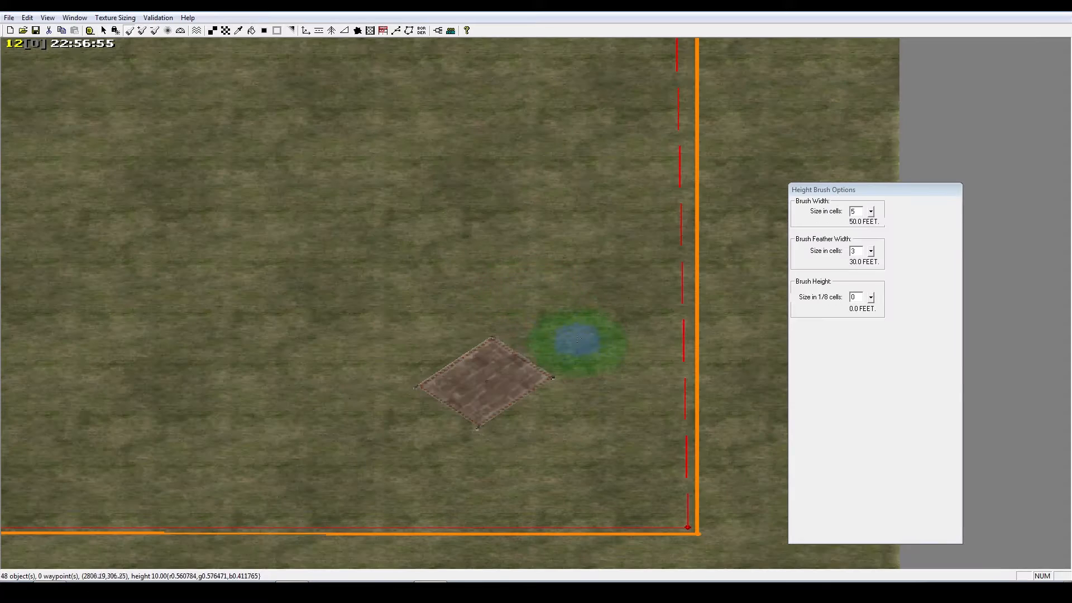
{"action": "scroll", "coordinate": [569, 340], "scroll_direction": "down", "scroll_amount": 6}
{"action": "mouse_move", "coordinate": [568, 339]}
{"action": "right_mouse_down"}
{"action": "mouse_move", "coordinate": [1, 358]}
{"action": "mouse_move", "coordinate": [518, 332]}
{"action": "mouse_move", "coordinate": [637, 339]}
{"action": "right_mouse_up"}
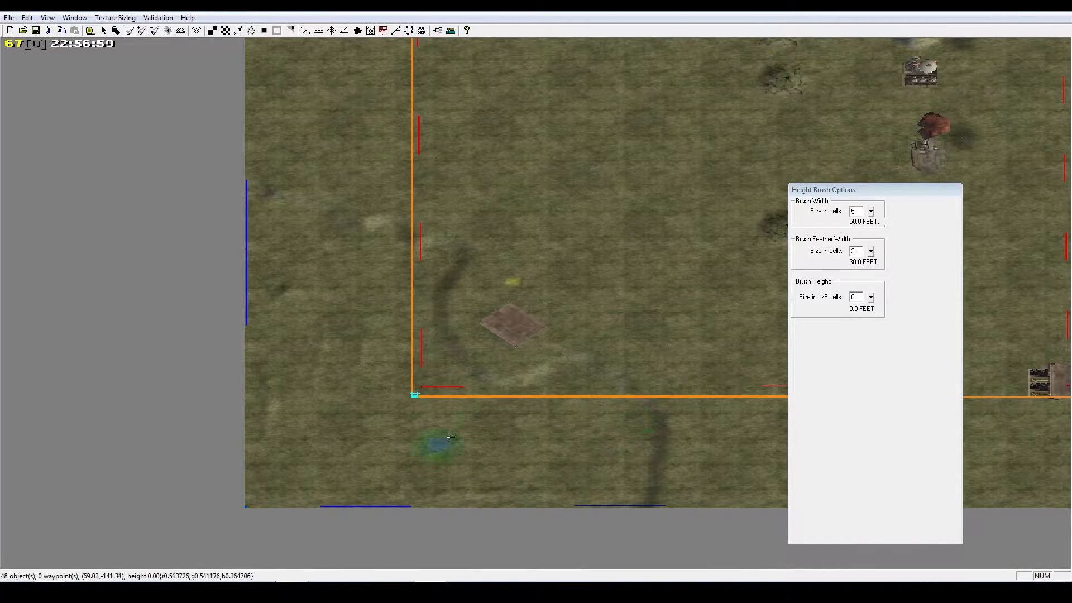
{"action": "right_click_drag", "start_coordinate": [429, 385], "coordinate": [342, 381]}
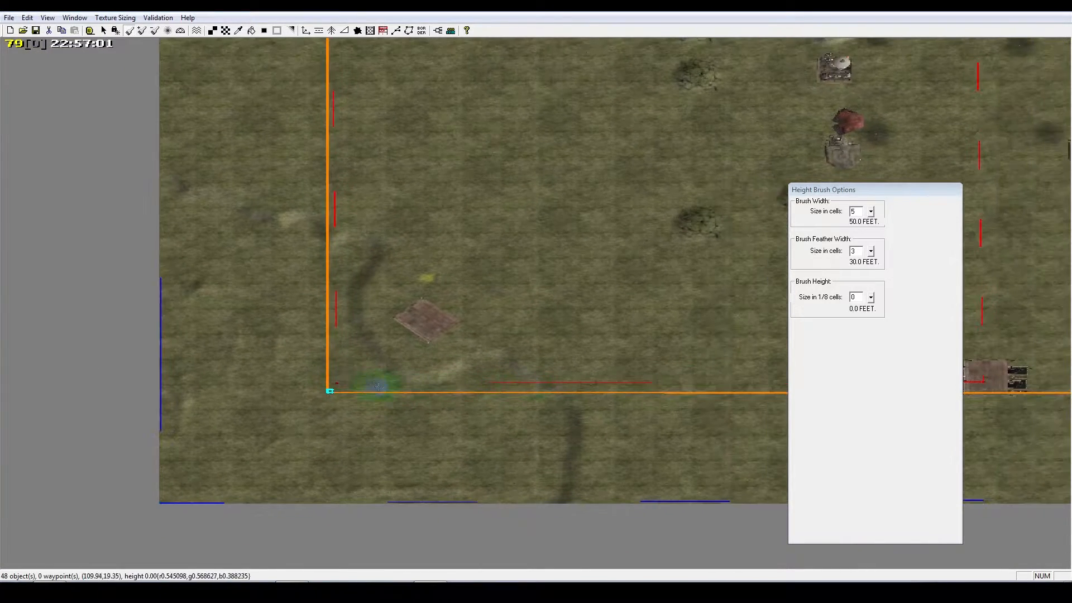
{"action": "scroll", "coordinate": [388, 438], "scroll_direction": "up", "scroll_amount": 4}
{"action": "right_click_drag", "start_coordinate": [439, 415], "coordinate": [556, 392]}
{"action": "scroll", "coordinate": [464, 445], "scroll_direction": "up", "scroll_amount": 5}
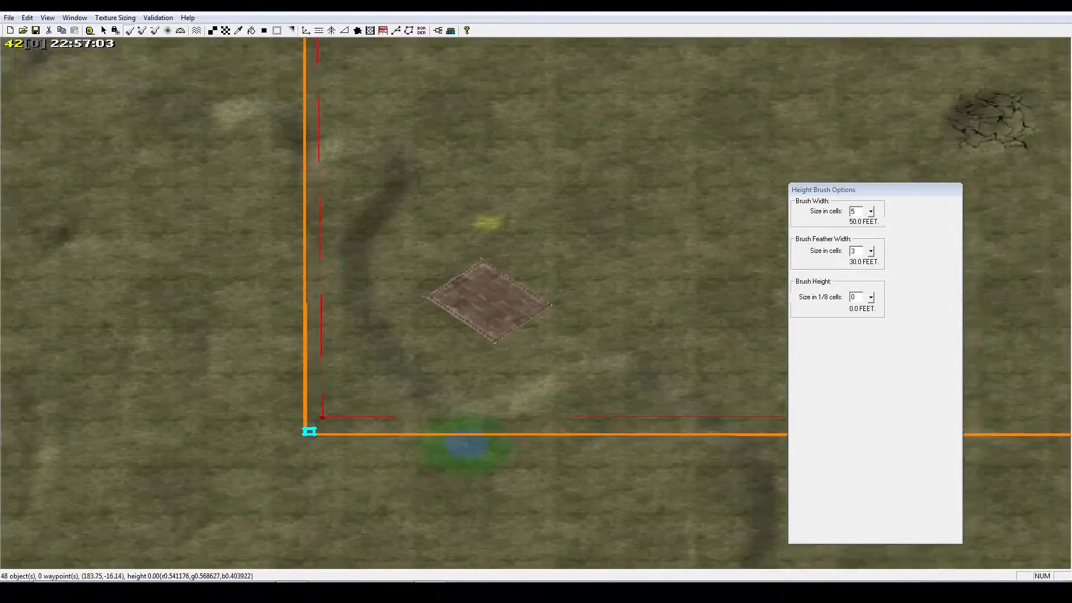
{"action": "mouse_move", "coordinate": [541, 436]}
{"action": "right_mouse_down"}
{"action": "mouse_move", "coordinate": [605, 496]}
{"action": "mouse_move", "coordinate": [416, 438]}
{"action": "mouse_move", "coordinate": [531, 410]}
{"action": "right_mouse_up"}
{"action": "scroll", "coordinate": [416, 430], "scroll_direction": "up", "scroll_amount": 3}
{"action": "right_click_drag", "start_coordinate": [381, 444], "coordinate": [453, 415]}
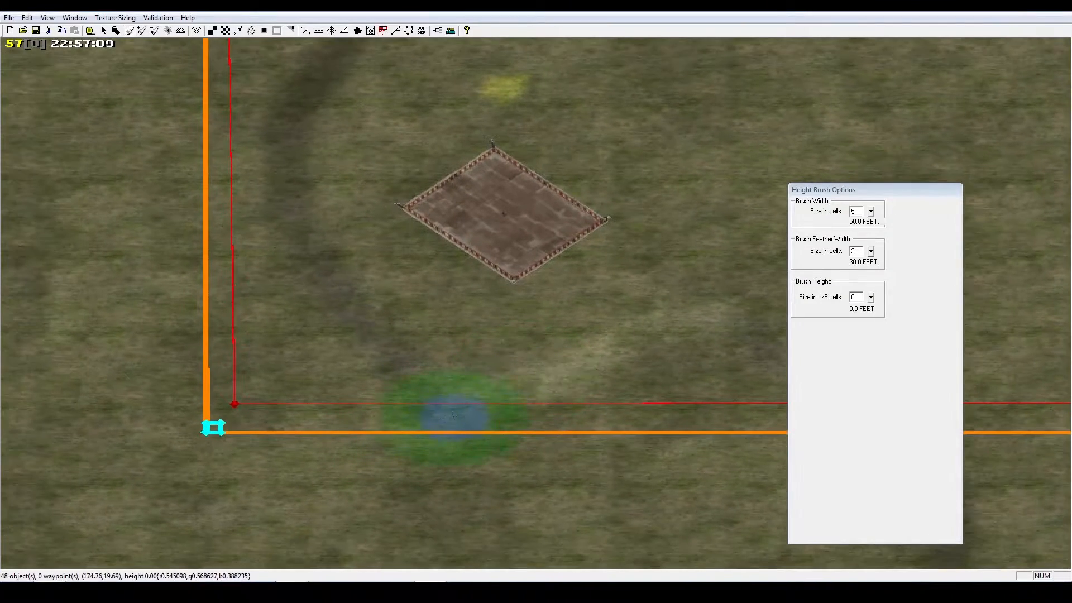
{"action": "scroll", "coordinate": [318, 375], "scroll_direction": "down", "scroll_amount": 6}
{"action": "right_click_drag", "start_coordinate": [339, 390], "coordinate": [282, 386]}
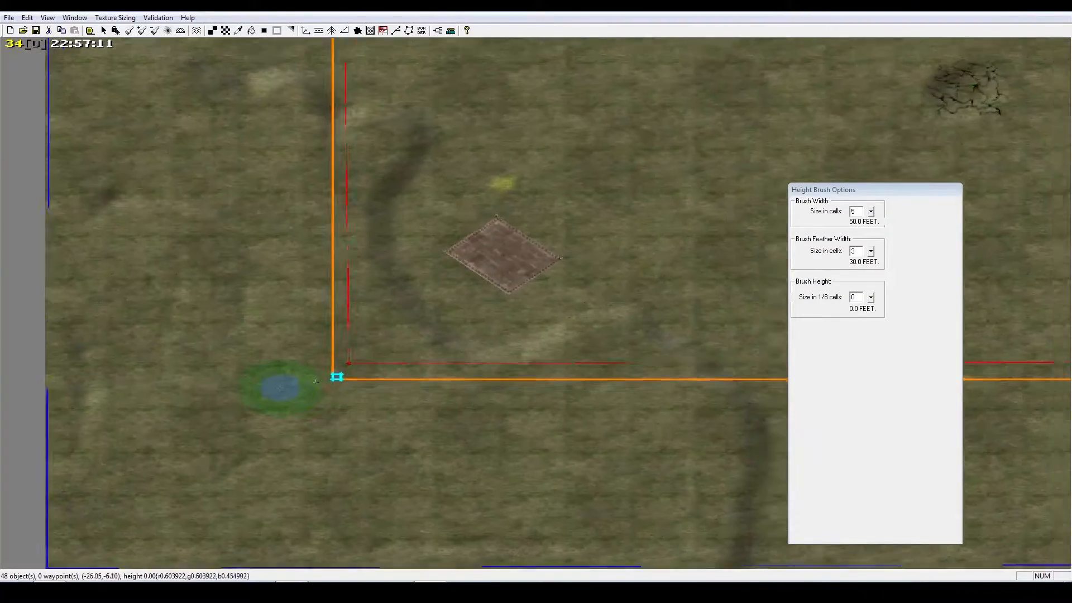
{"action": "right_click_drag", "start_coordinate": [672, 349], "coordinate": [409, 363]}
{"action": "right_click_drag", "start_coordinate": [180, 372], "coordinate": [410, 376]}
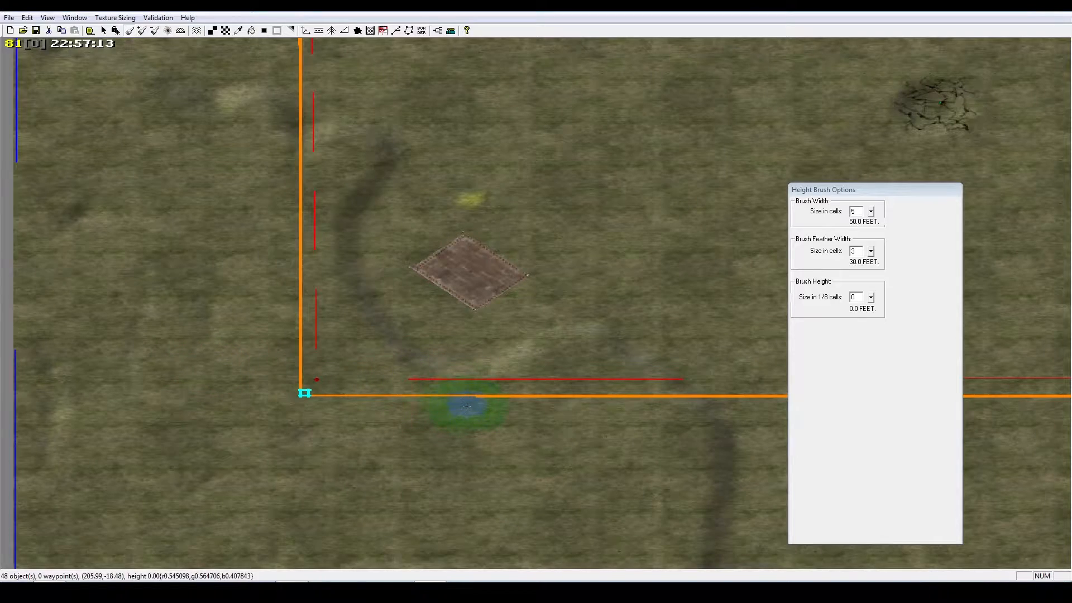
{"action": "right_click_drag", "start_coordinate": [493, 442], "coordinate": [500, 393]}
{"action": "right_click_drag", "start_coordinate": [448, 365], "coordinate": [451, 328]}
{"action": "right_click_drag", "start_coordinate": [916, 352], "coordinate": [299, 337]}
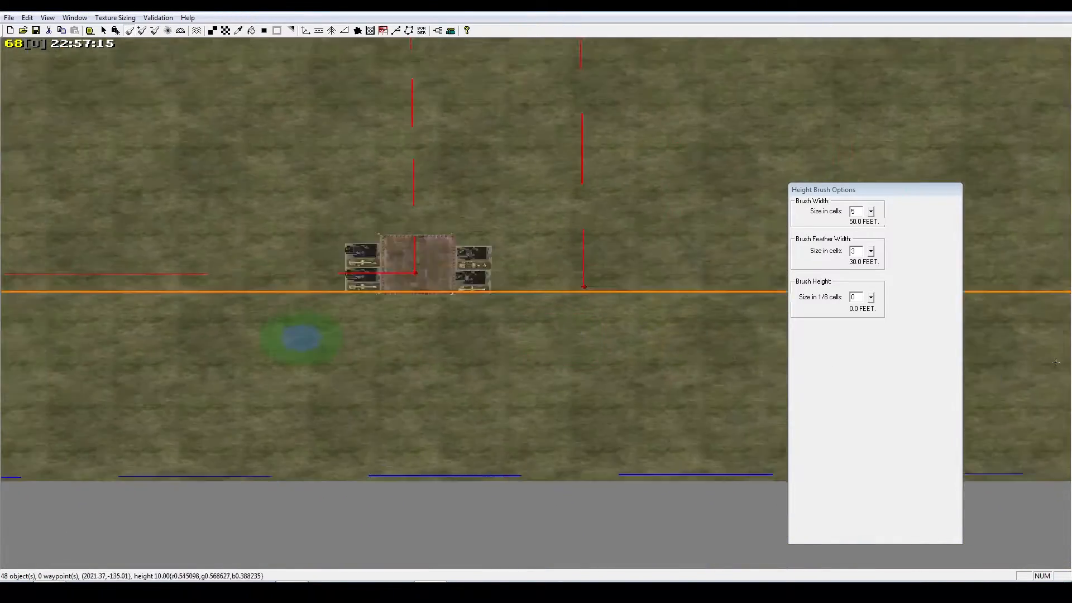
{"action": "right_click_drag", "start_coordinate": [949, 290], "coordinate": [599, 302]}
{"action": "right_click_drag", "start_coordinate": [347, 292], "coordinate": [562, 330]}
{"action": "right_click_drag", "start_coordinate": [464, 153], "coordinate": [511, 275]}
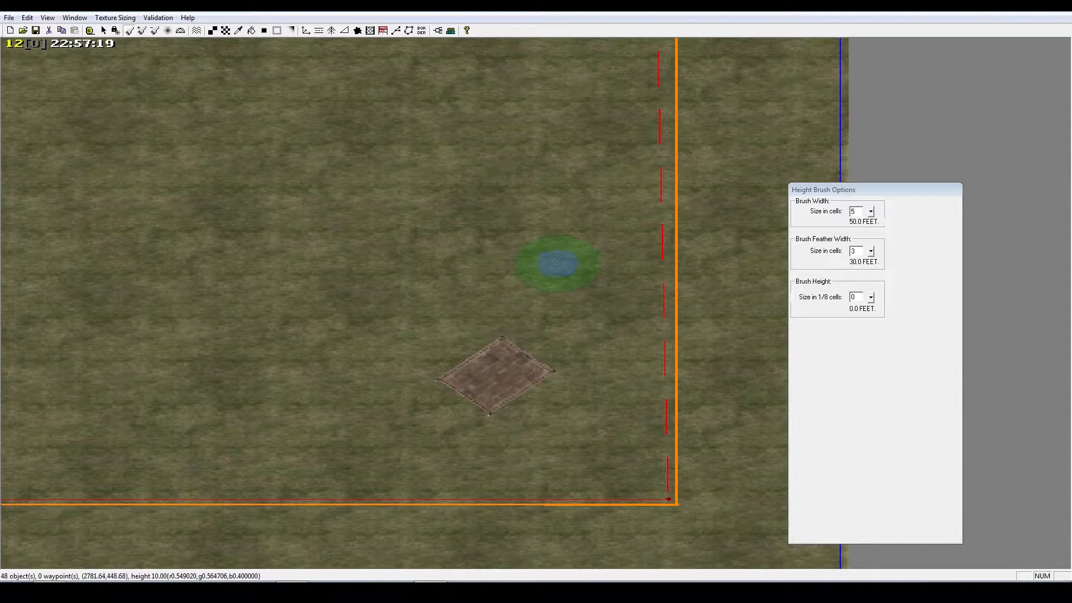
Carve a curved bank at height 0 around the flat corner's supply dock, continuing to the map's lower edge
{"action": "mouse_move", "coordinate": [554, 260]}
{"action": "left_mouse_down"}
{"action": "mouse_move", "coordinate": [641, 323]}
{"action": "mouse_move", "coordinate": [635, 430]}
{"action": "mouse_move", "coordinate": [574, 487]}
{"action": "mouse_move", "coordinate": [411, 486]}
{"action": "mouse_move", "coordinate": [311, 447]}
{"action": "left_mouse_up"}
{"action": "mouse_move", "coordinate": [516, 379]}
{"action": "right_mouse_down"}
{"action": "mouse_move", "coordinate": [593, 241]}
{"action": "mouse_move", "coordinate": [604, 154]}
{"action": "right_mouse_up"}
{"action": "mouse_move", "coordinate": [392, 240]}
{"action": "left_mouse_down"}
{"action": "mouse_move", "coordinate": [356, 467]}
{"action": "mouse_move", "coordinate": [878, 532]}
{"action": "left_mouse_up"}
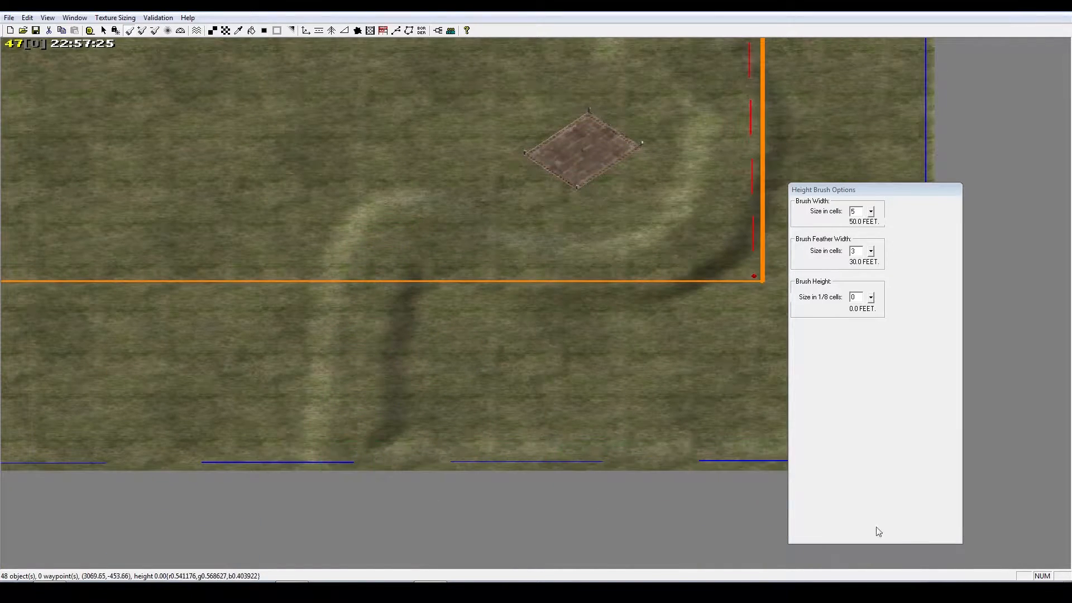
Lower the remaining ground between the curved bank and the outer map corner to height 0
{"action": "right_click_drag", "start_coordinate": [536, 417], "coordinate": [376, 433]}
{"action": "mouse_move", "coordinate": [240, 445]}
{"action": "left_mouse_down"}
{"action": "mouse_move", "coordinate": [275, 311]}
{"action": "mouse_move", "coordinate": [302, 302]}
{"action": "mouse_move", "coordinate": [377, 327]}
{"action": "mouse_move", "coordinate": [464, 337]}
{"action": "mouse_move", "coordinate": [407, 431]}
{"action": "mouse_move", "coordinate": [346, 425]}
{"action": "mouse_move", "coordinate": [832, 461]}
{"action": "left_mouse_up"}
{"action": "right_click_drag", "start_coordinate": [426, 469], "coordinate": [307, 474]}
{"action": "mouse_move", "coordinate": [306, 474]}
{"action": "left_mouse_down"}
{"action": "mouse_move", "coordinate": [300, 435]}
{"action": "mouse_move", "coordinate": [435, 365]}
{"action": "mouse_move", "coordinate": [251, 366]}
{"action": "mouse_move", "coordinate": [431, 288]}
{"action": "mouse_move", "coordinate": [521, 147]}
{"action": "mouse_move", "coordinate": [451, 373]}
{"action": "mouse_move", "coordinate": [627, 440]}
{"action": "mouse_move", "coordinate": [603, 364]}
{"action": "mouse_move", "coordinate": [536, 384]}
{"action": "mouse_move", "coordinate": [551, 419]}
{"action": "mouse_move", "coordinate": [627, 316]}
{"action": "mouse_move", "coordinate": [450, 342]}
{"action": "mouse_move", "coordinate": [620, 255]}
{"action": "mouse_move", "coordinate": [523, 244]}
{"action": "mouse_move", "coordinate": [570, 229]}
{"action": "mouse_move", "coordinate": [481, 218]}
{"action": "left_mouse_up"}
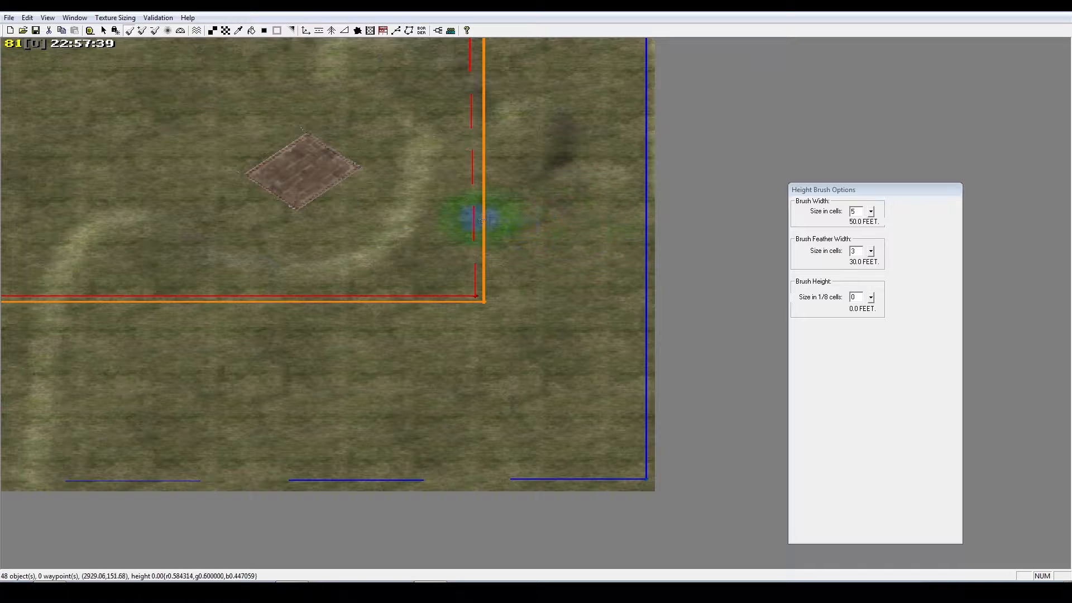
Carve the bank's upper boundary at height 0 from beyond the supply dock out to the map's side edge
{"action": "right_click_drag", "start_coordinate": [523, 157], "coordinate": [480, 263]}
{"action": "mouse_move", "coordinate": [480, 263]}
{"action": "left_mouse_down"}
{"action": "mouse_move", "coordinate": [407, 167]}
{"action": "mouse_move", "coordinate": [531, 287]}
{"action": "mouse_move", "coordinate": [595, 230]}
{"action": "mouse_move", "coordinate": [565, 264]}
{"action": "mouse_move", "coordinate": [518, 196]}
{"action": "left_mouse_up"}
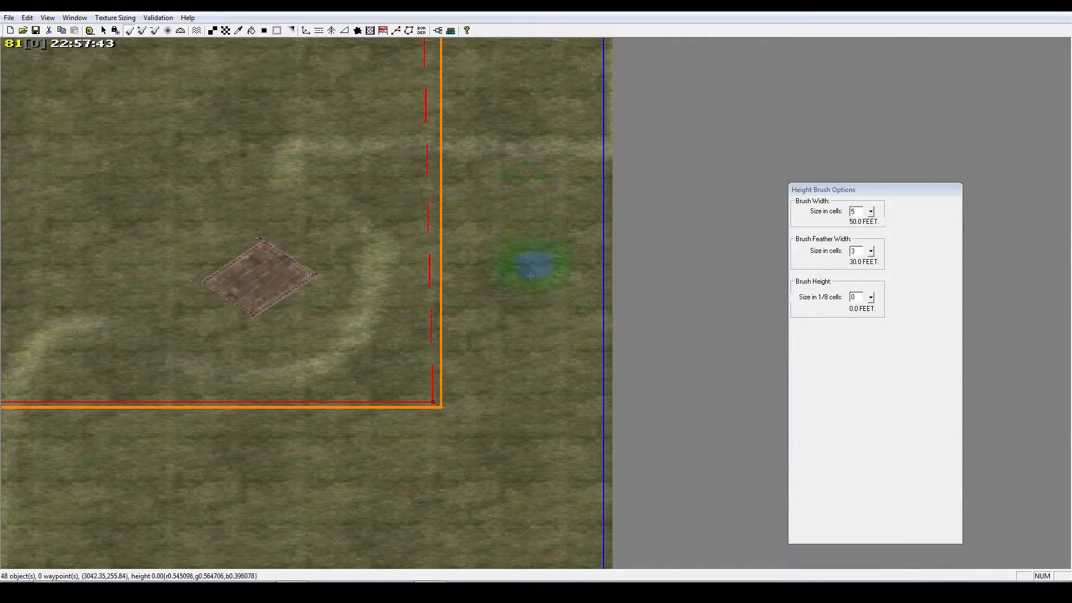
{"action": "right_click_drag", "start_coordinate": [530, 276], "coordinate": [477, 193]}
Move the Supply3 dock from beside the raised ridge into the map's upper-right corner, at 2710, 3100
{"action": "mouse_move", "coordinate": [424, 541]}
{"action": "right_mouse_down"}
{"action": "mouse_move", "coordinate": [548, 313]}
{"action": "mouse_move", "coordinate": [514, 346]}
{"action": "mouse_move", "coordinate": [533, 282]}
{"action": "mouse_move", "coordinate": [491, 222]}
{"action": "mouse_move", "coordinate": [497, 359]}
{"action": "mouse_move", "coordinate": [504, 342]}
{"action": "mouse_move", "coordinate": [486, 293]}
{"action": "mouse_move", "coordinate": [535, 162]}
{"action": "right_mouse_up"}
{"action": "right_click", "coordinate": [536, 162]}
{"action": "right_click_drag", "start_coordinate": [234, 435], "coordinate": [540, 407]}
{"action": "right_click_drag", "start_coordinate": [296, 549], "coordinate": [329, 409]}
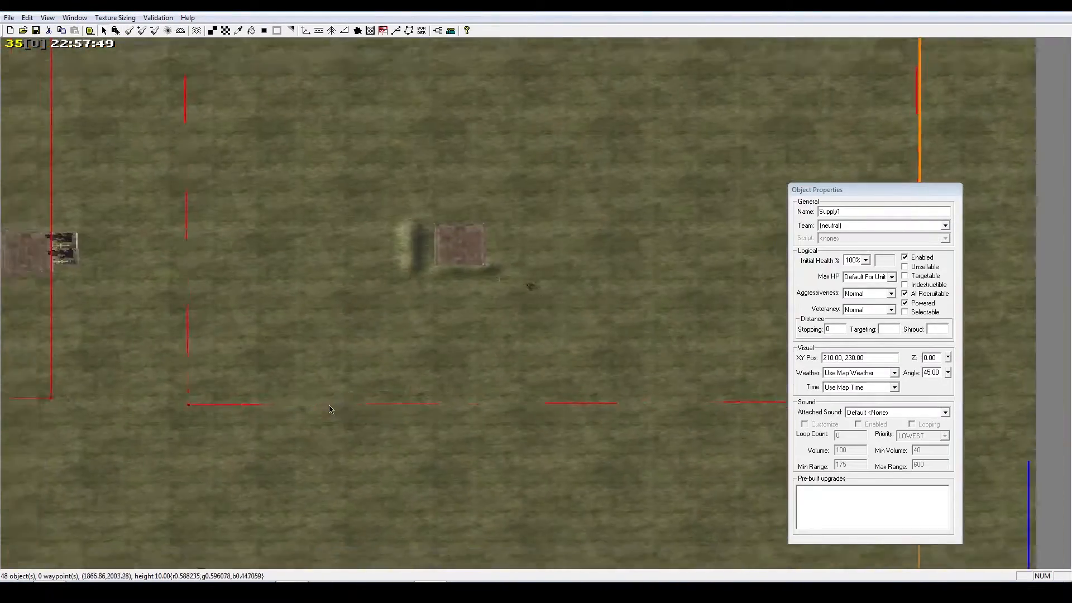
{"action": "scroll", "coordinate": [330, 406], "scroll_direction": "down", "scroll_amount": 3}
{"action": "right_click_drag", "start_coordinate": [420, 275], "coordinate": [398, 322]}
{"action": "right_click_drag", "start_coordinate": [440, 227], "coordinate": [368, 246]}
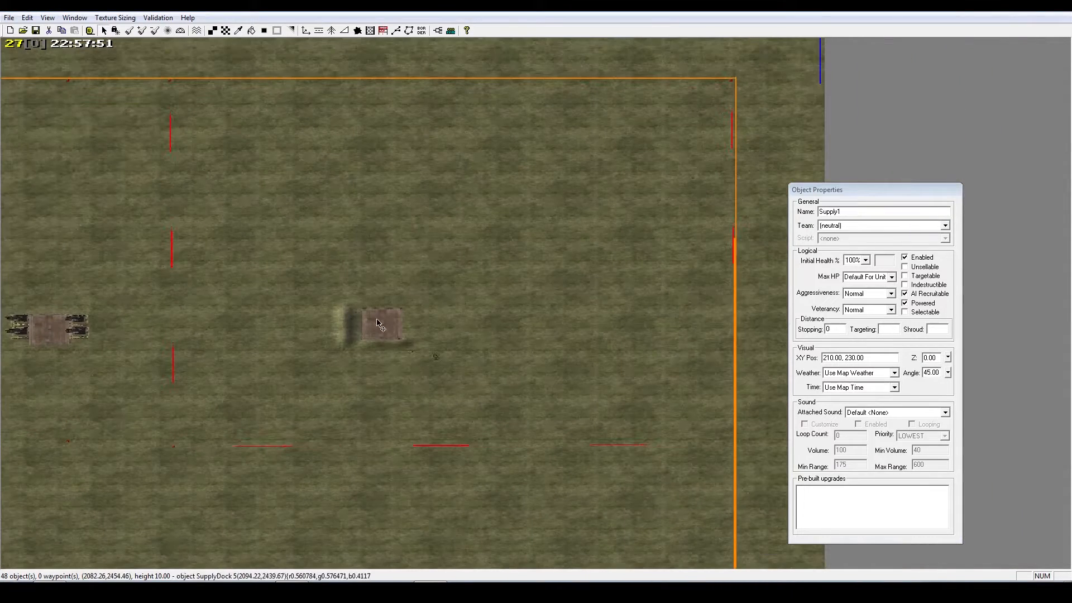
{"action": "left_click_drag", "start_coordinate": [377, 323], "coordinate": [641, 136]}
{"action": "right_click_drag", "start_coordinate": [621, 163], "coordinate": [597, 197]}
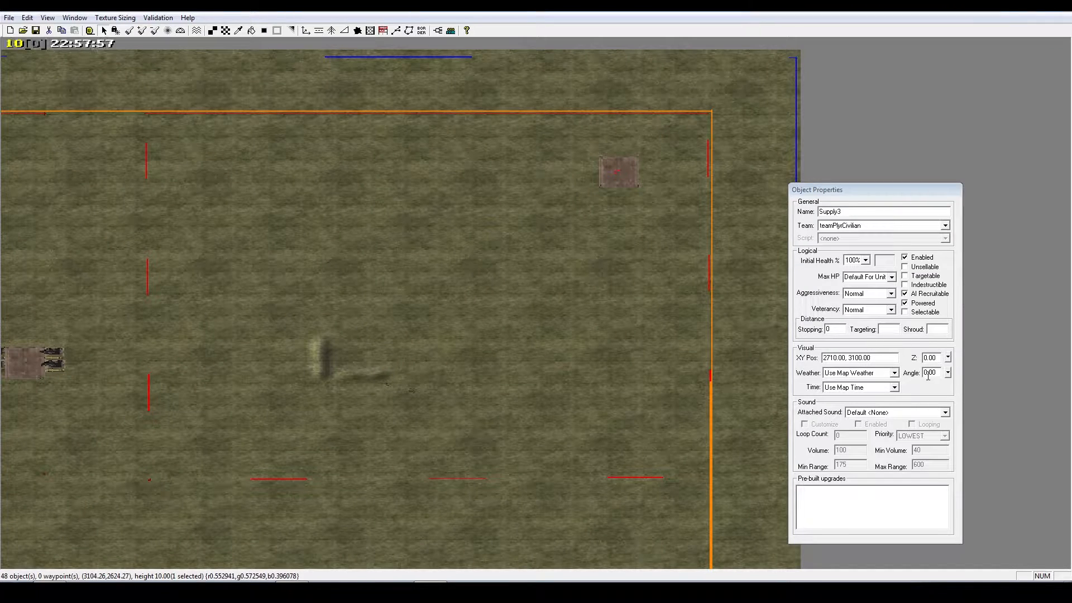
Set the Supply3 dock's angle to 45
{"action": "left_click_drag", "start_coordinate": [928, 373], "coordinate": [896, 382]}
{"action": "type", "text": "45"}
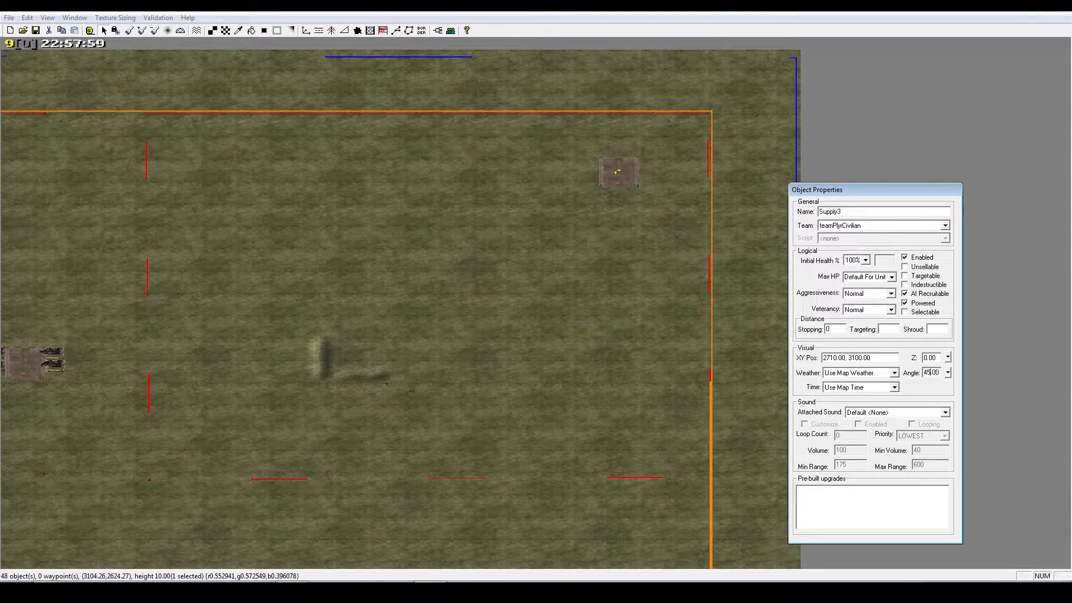
{"action": "left_click", "coordinate": [658, 320]}
Flatten the leftover ridge at the dock's former location with the Height Brush at height 16
{"action": "right_click_drag", "start_coordinate": [595, 282], "coordinate": [451, 348]}
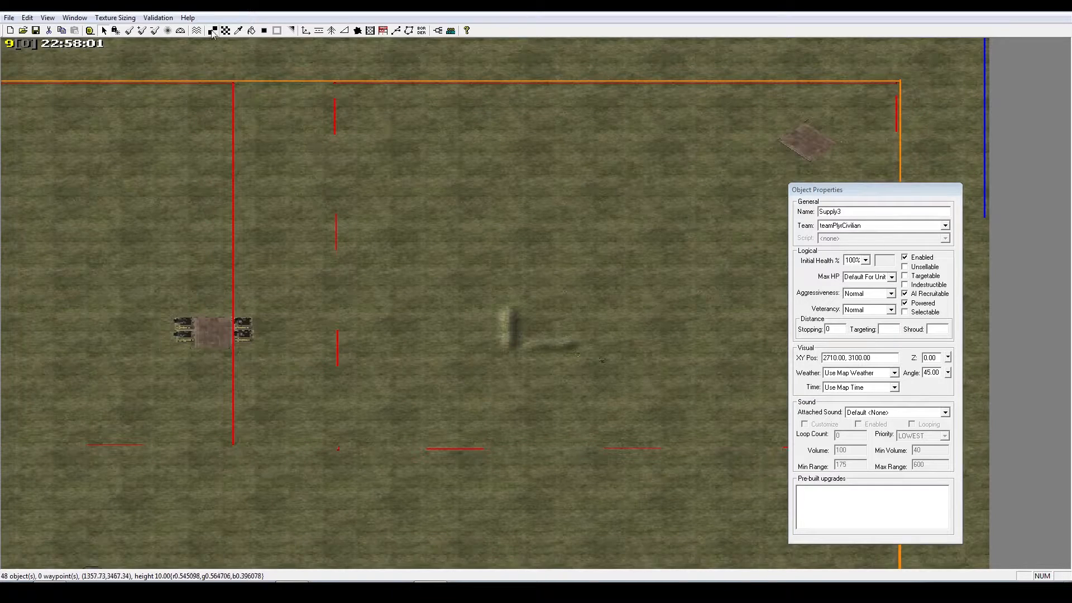
{"action": "left_click", "coordinate": [129, 30]}
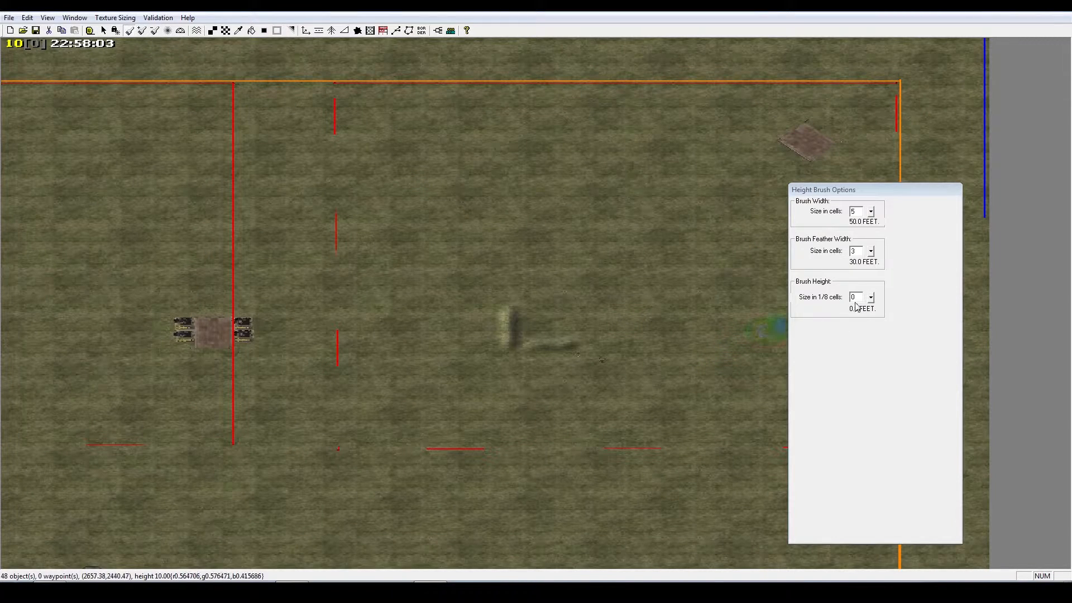
{"action": "left_click_drag", "start_coordinate": [857, 298], "coordinate": [791, 298]}
{"action": "type", "text": "4"}
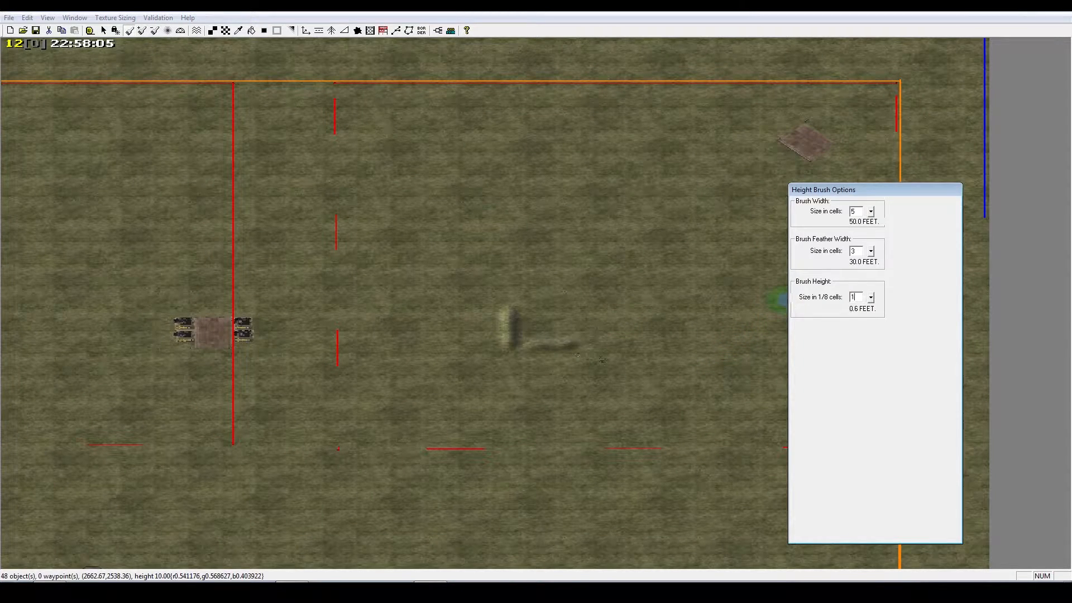
{"action": "left_click_drag", "start_coordinate": [581, 349], "coordinate": [502, 327]}
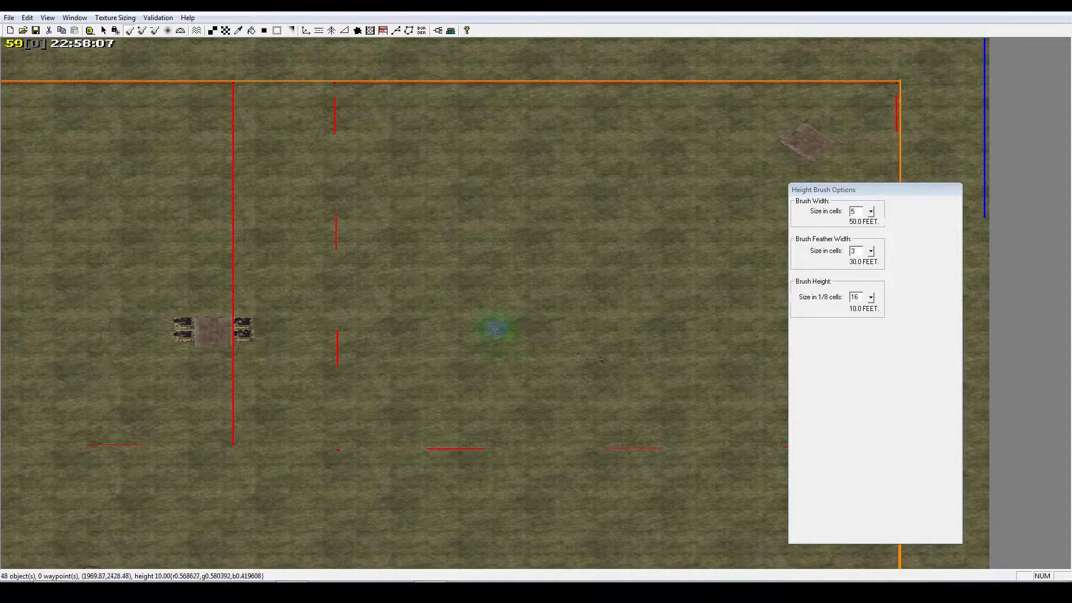
Move the Supply4 dock into the map's upper-left corner, at 290, 3030
{"action": "mouse_move", "coordinate": [494, 329]}
{"action": "right_mouse_down"}
{"action": "mouse_move", "coordinate": [43, 330]}
{"action": "mouse_move", "coordinate": [301, 335]}
{"action": "mouse_move", "coordinate": [347, 362]}
{"action": "right_mouse_up"}
{"action": "mouse_move", "coordinate": [347, 361]}
{"action": "left_mouse_down"}
{"action": "mouse_move", "coordinate": [471, 318]}
{"action": "mouse_move", "coordinate": [462, 341]}
{"action": "mouse_move", "coordinate": [404, 325]}
{"action": "mouse_move", "coordinate": [233, 163]}
{"action": "mouse_move", "coordinate": [268, 155]}
{"action": "left_mouse_up"}
{"action": "right_click_drag", "start_coordinate": [273, 146], "coordinate": [455, 226]}
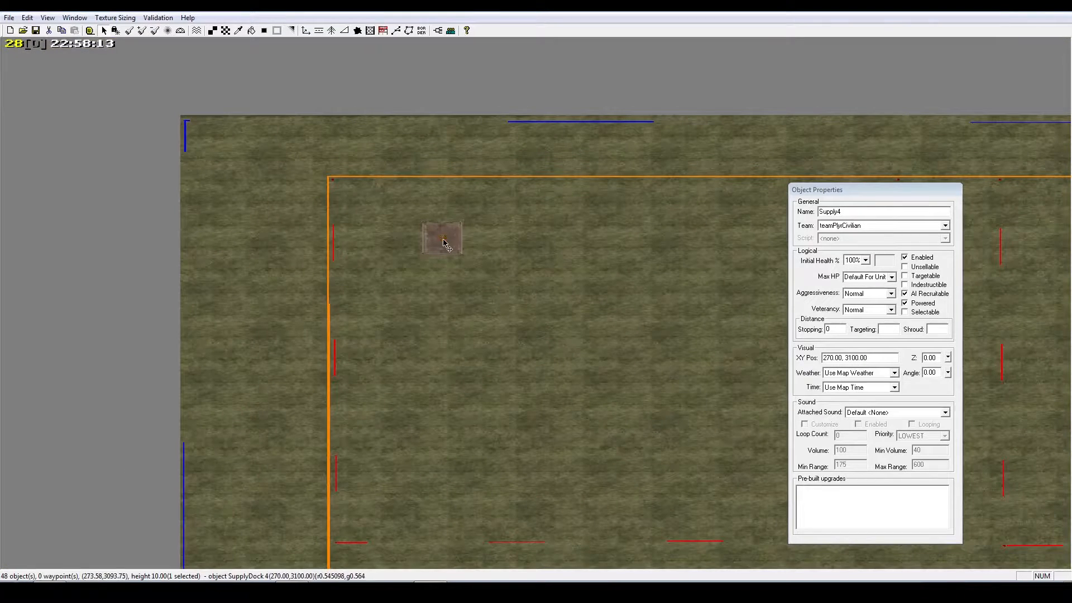
{"action": "left_click_drag", "start_coordinate": [445, 243], "coordinate": [453, 263]}
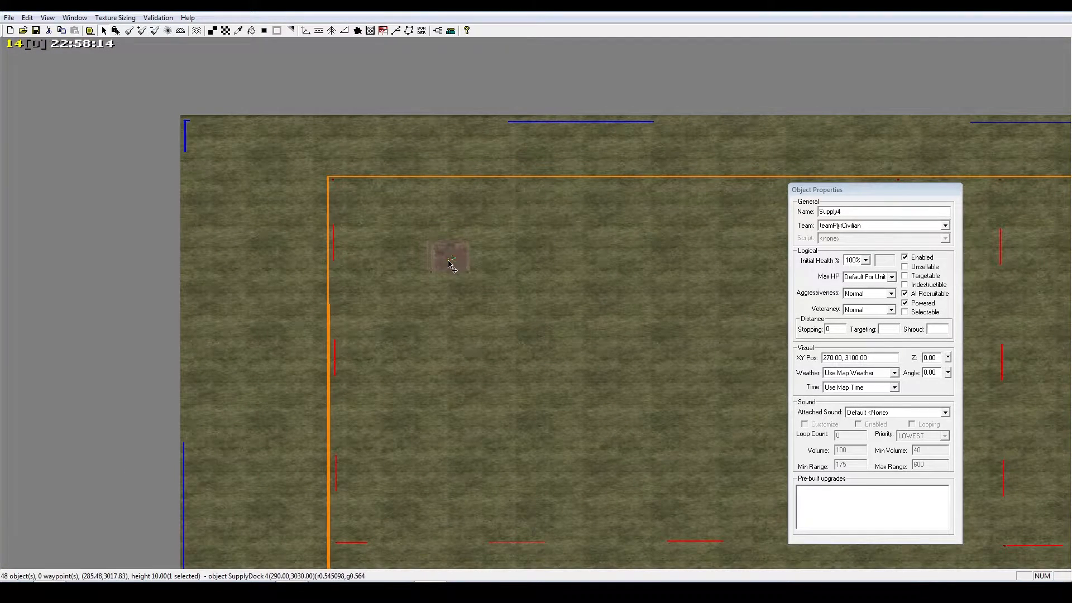
Set the Supply4 dock's angle to -45 and shift the dock slightly to 290, 3000
{"action": "left_click", "coordinate": [926, 373]}
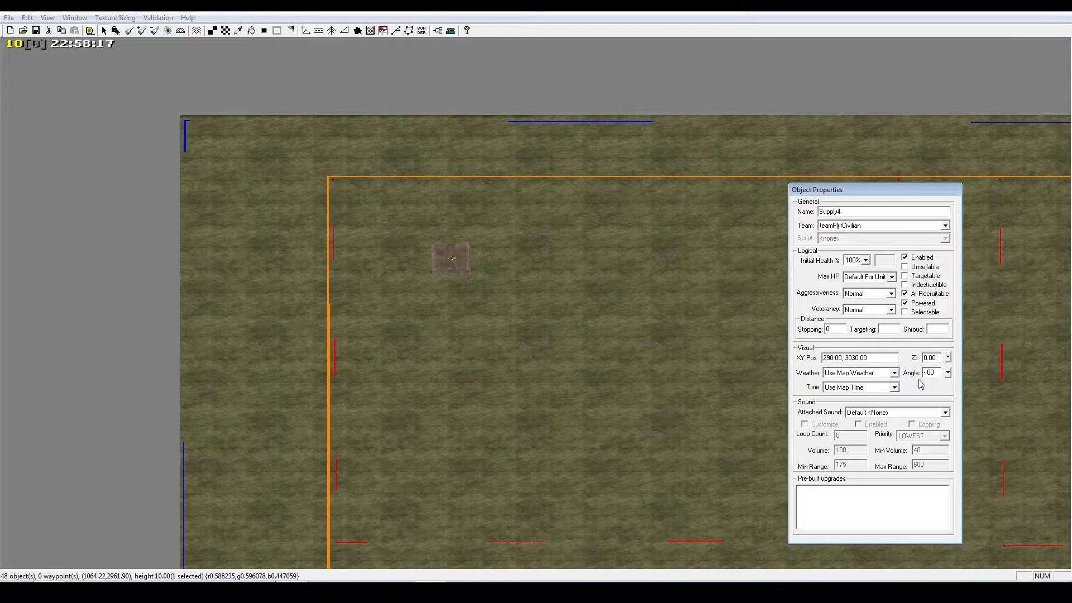
{"action": "type", "text": "-45"}
{"action": "left_click", "coordinate": [704, 369]}
{"action": "left_click", "coordinate": [451, 263]}
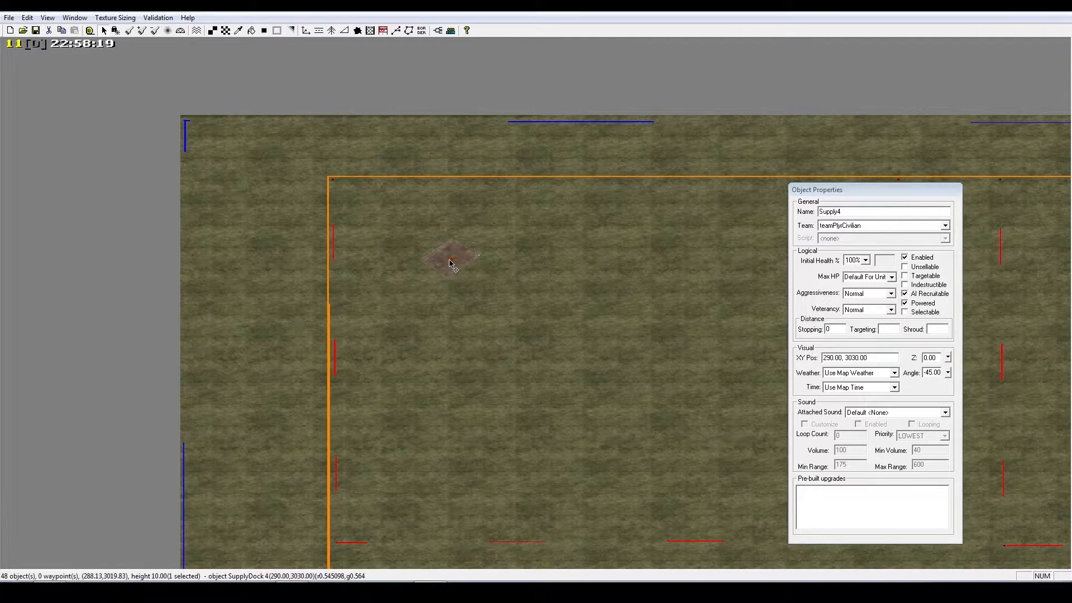
{"action": "left_click_drag", "start_coordinate": [451, 267], "coordinate": [451, 268]}
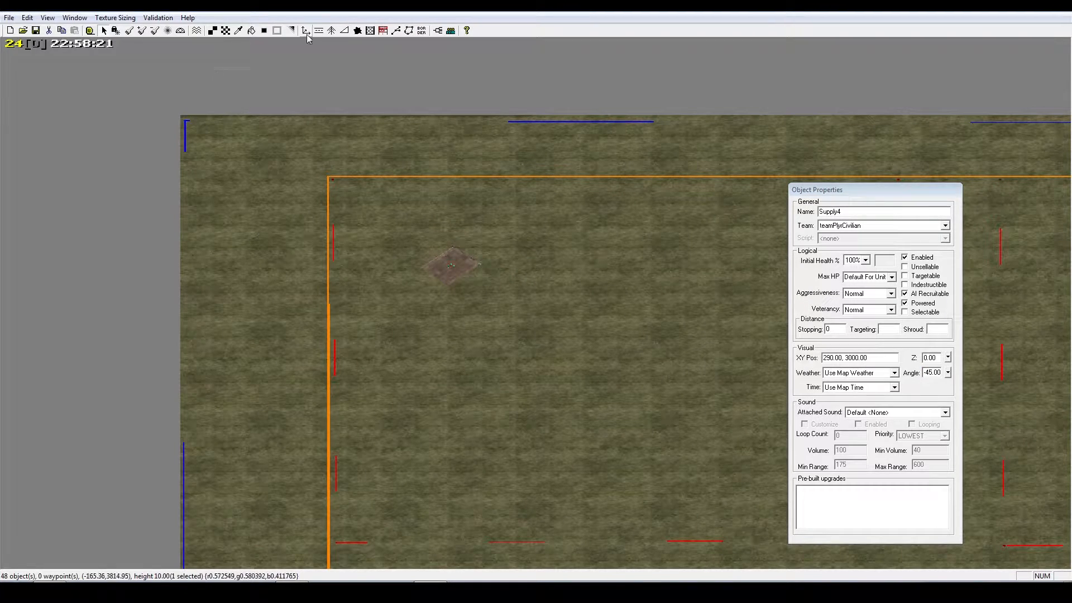
Carve a curved bank at height 0 around the Supply4 dock, extending it to the map's side and upper edges
{"action": "left_click", "coordinate": [130, 30]}
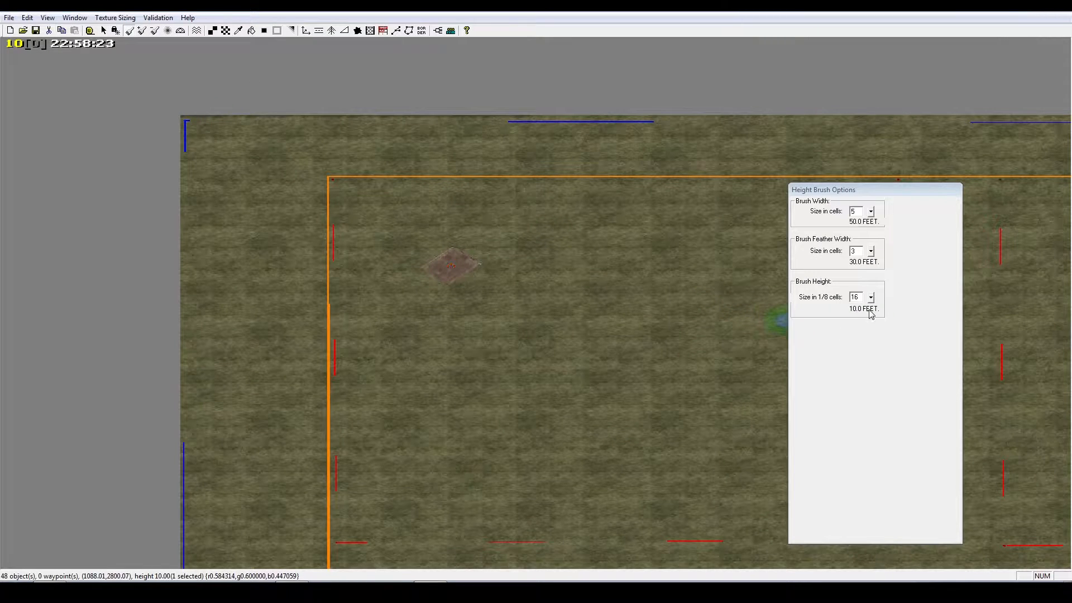
{"action": "left_click", "coordinate": [862, 300]}
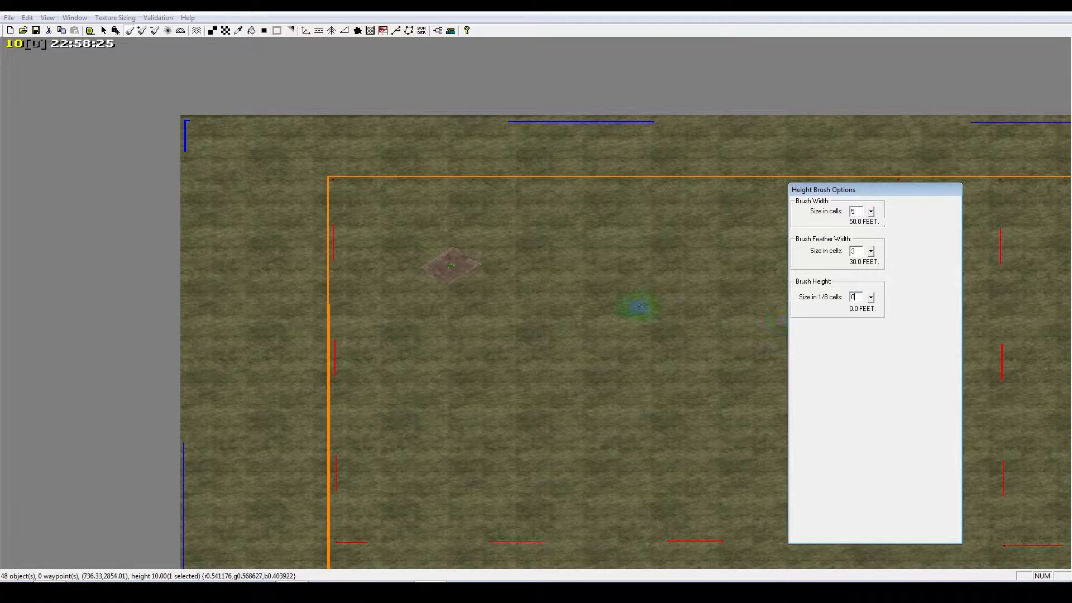
{"action": "right_click_drag", "start_coordinate": [343, 306], "coordinate": [354, 280]}
{"action": "scroll", "coordinate": [378, 309], "scroll_direction": "up", "scroll_amount": 4}
{"action": "right_click_drag", "start_coordinate": [441, 344], "coordinate": [376, 249]}
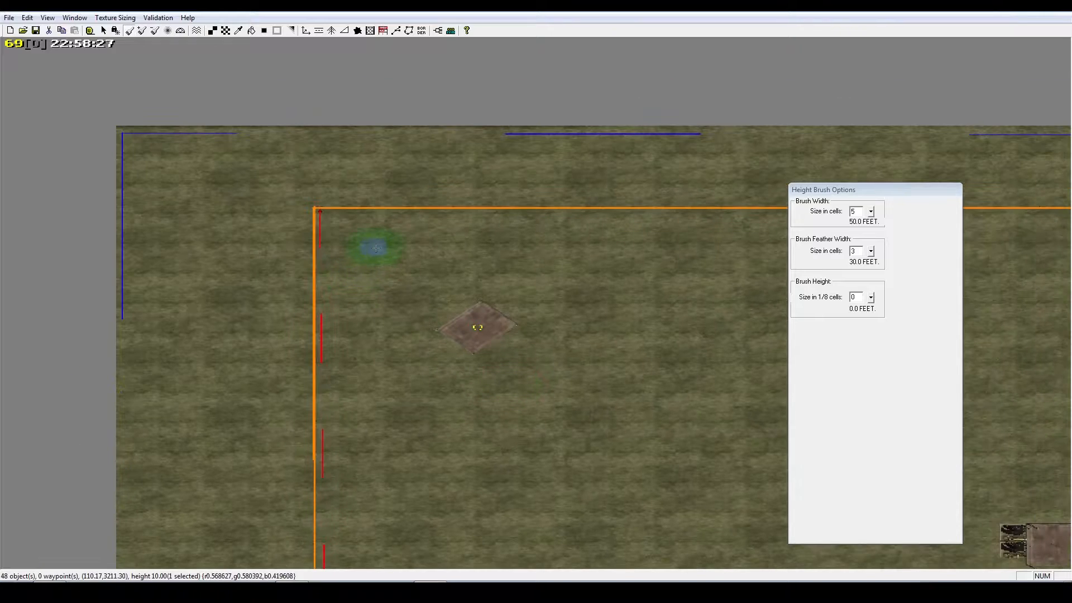
{"action": "mouse_move", "coordinate": [377, 266]}
{"action": "left_mouse_down"}
{"action": "mouse_move", "coordinate": [383, 247]}
{"action": "mouse_move", "coordinate": [438, 232]}
{"action": "mouse_move", "coordinate": [571, 260]}
{"action": "left_mouse_up"}
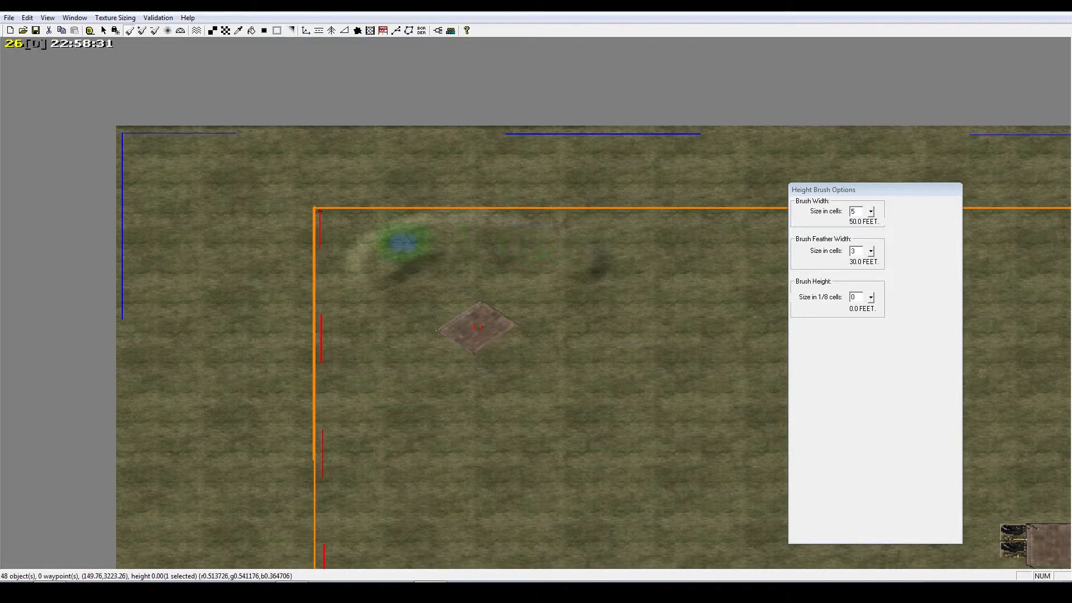
{"action": "mouse_move", "coordinate": [398, 243]}
{"action": "left_mouse_down"}
{"action": "mouse_move", "coordinate": [342, 359]}
{"action": "mouse_move", "coordinate": [383, 391]}
{"action": "mouse_move", "coordinate": [352, 350]}
{"action": "left_mouse_up"}
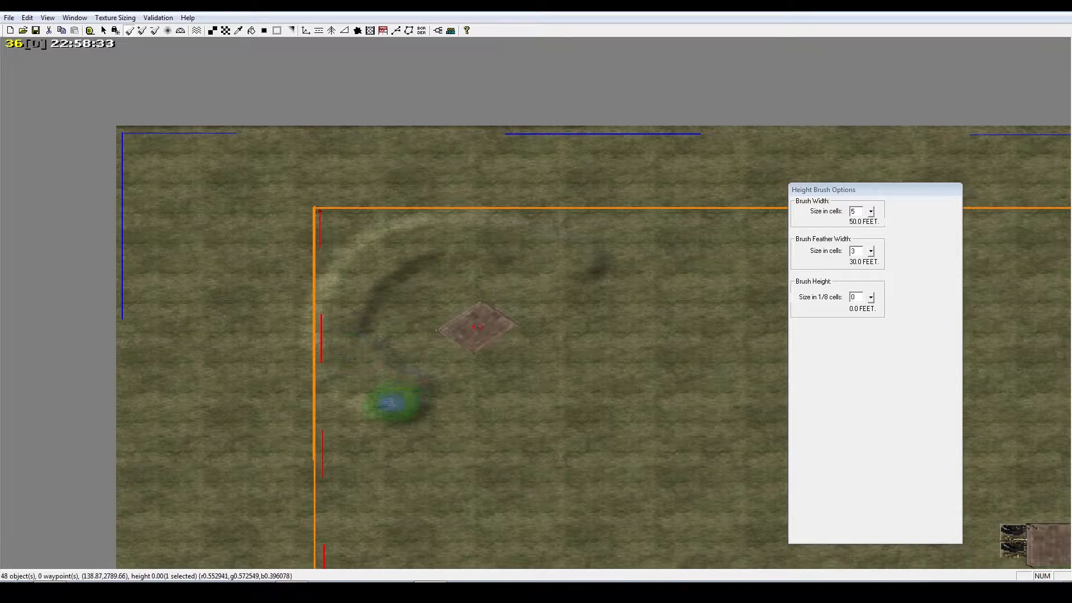
{"action": "mouse_move", "coordinate": [393, 404]}
{"action": "left_mouse_down"}
{"action": "mouse_move", "coordinate": [390, 424]}
{"action": "mouse_move", "coordinate": [407, 433]}
{"action": "mouse_move", "coordinate": [120, 455]}
{"action": "left_mouse_up"}
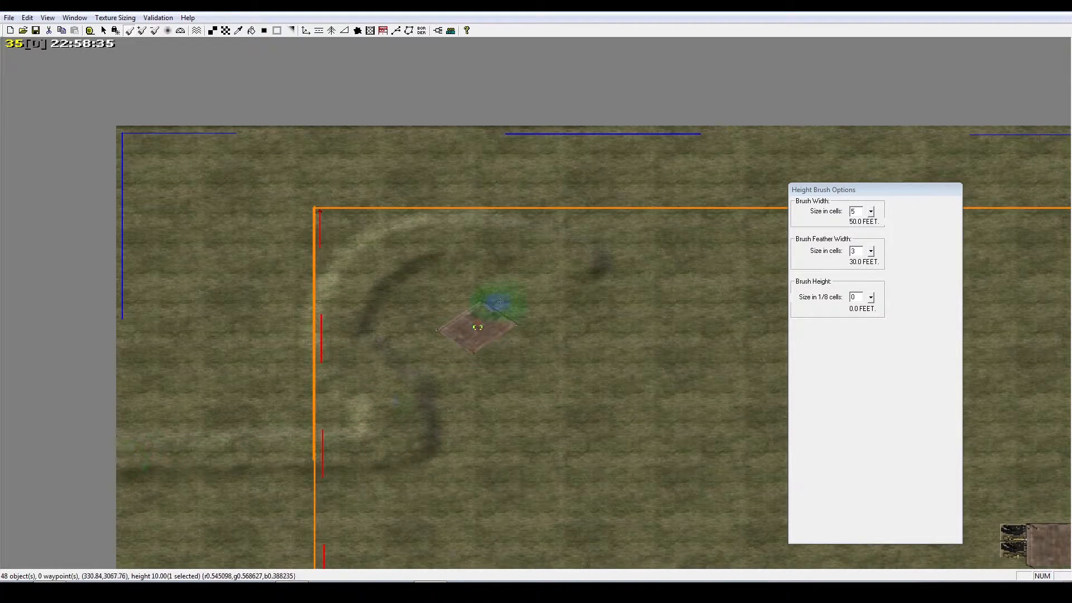
{"action": "left_click_drag", "start_coordinate": [584, 242], "coordinate": [583, 122]}
Carve a matching curved bank at height 0 around the Supply3 dock, extending it to both nearby map edges
{"action": "mouse_move", "coordinate": [383, 349]}
{"action": "right_mouse_down"}
{"action": "mouse_move", "coordinate": [763, 304]}
{"action": "mouse_move", "coordinate": [453, 320]}
{"action": "mouse_move", "coordinate": [526, 275]}
{"action": "right_mouse_up"}
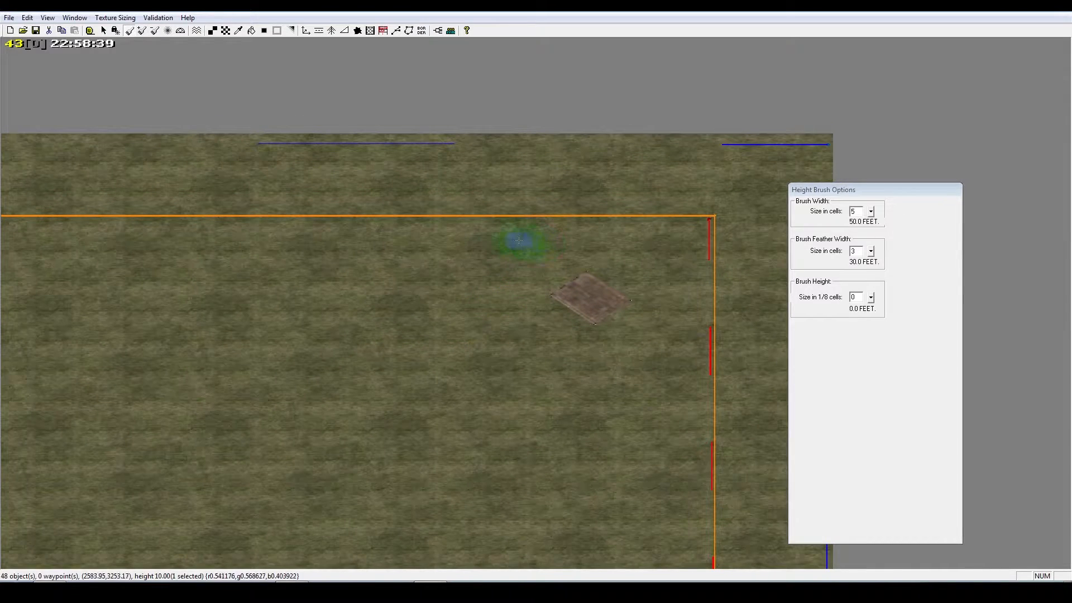
{"action": "mouse_move", "coordinate": [515, 240]}
{"action": "left_mouse_down"}
{"action": "mouse_move", "coordinate": [546, 227]}
{"action": "mouse_move", "coordinate": [630, 236]}
{"action": "mouse_move", "coordinate": [694, 275]}
{"action": "mouse_move", "coordinate": [677, 371]}
{"action": "mouse_move", "coordinate": [933, 391]}
{"action": "left_mouse_up"}
{"action": "right_click_drag", "start_coordinate": [777, 384], "coordinate": [621, 407]}
{"action": "mouse_move", "coordinate": [479, 431]}
{"action": "left_mouse_down"}
{"action": "mouse_move", "coordinate": [566, 412]}
{"action": "mouse_move", "coordinate": [589, 394]}
{"action": "left_mouse_up"}
{"action": "left_click_drag", "start_coordinate": [235, 270], "coordinate": [258, 168]}
{"action": "scroll", "coordinate": [325, 233], "scroll_direction": "up", "scroll_amount": 3}
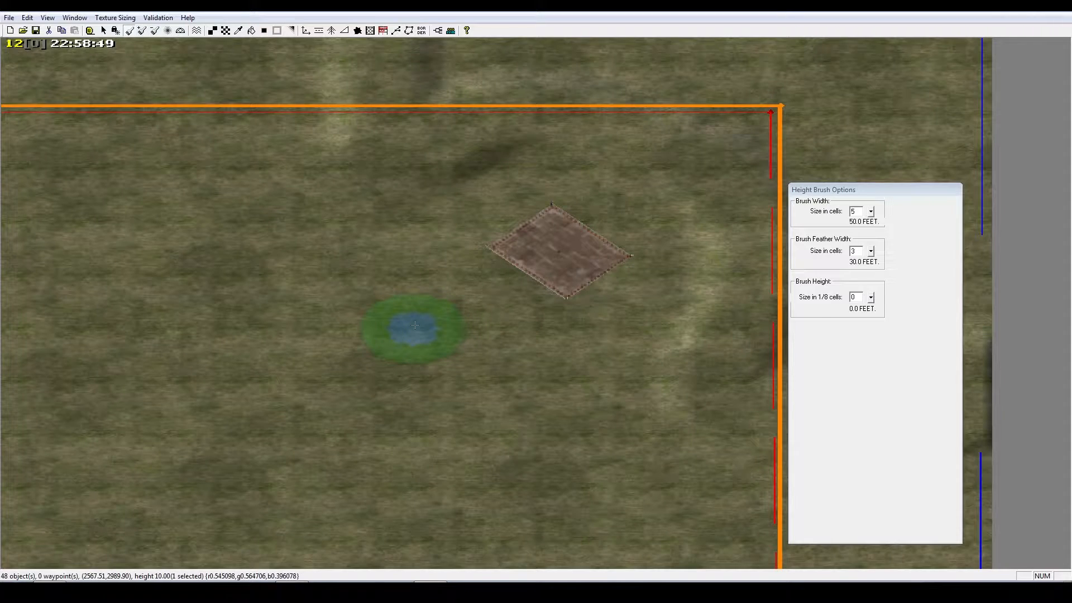
Widen the Height Brush to 20 cells and lower all ground between the Supply3 bank and the map corner to height 0
{"action": "key", "text": "ctrl+d"}
{"action": "right_click_drag", "start_coordinate": [765, 313], "coordinate": [642, 352]}
{"action": "scroll", "coordinate": [633, 348], "scroll_direction": "up", "scroll_amount": 3}
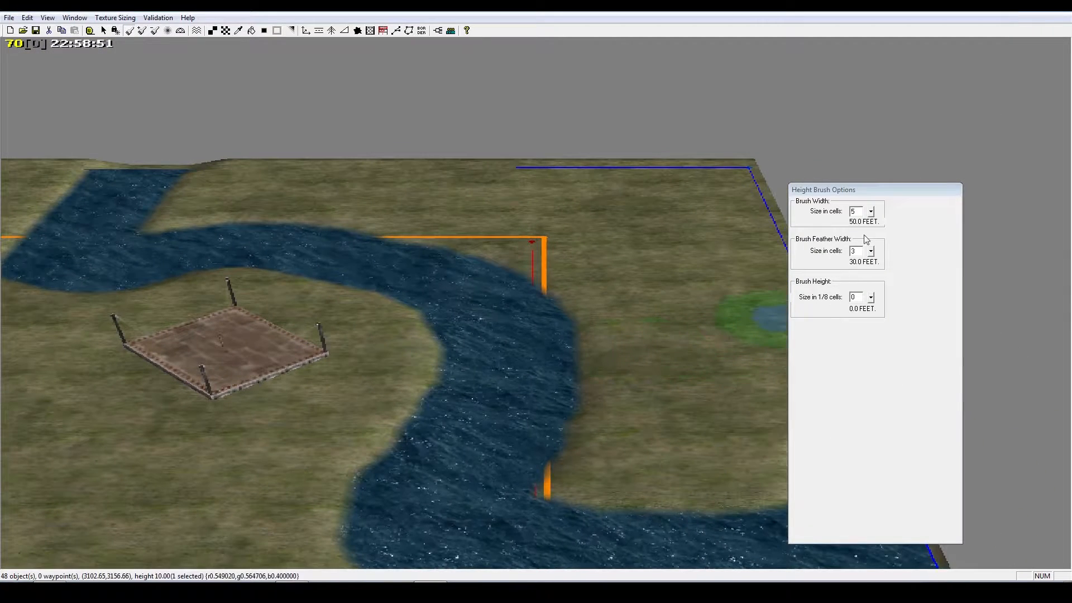
{"action": "double_click", "coordinate": [855, 212]}
{"action": "type", "text": "2"}
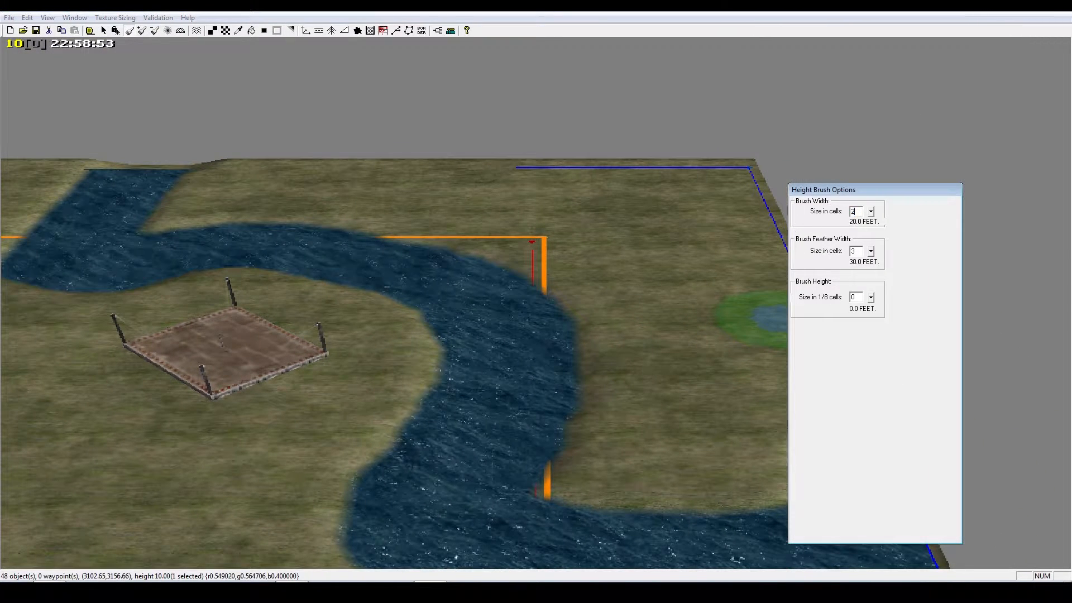
{"action": "type", "text": "0"}
{"action": "mouse_move", "coordinate": [407, 181]}
{"action": "left_mouse_down"}
{"action": "mouse_move", "coordinate": [243, 194]}
{"action": "mouse_move", "coordinate": [678, 224]}
{"action": "mouse_move", "coordinate": [474, 159]}
{"action": "mouse_move", "coordinate": [806, 430]}
{"action": "left_mouse_up"}
{"action": "right_click_drag", "start_coordinate": [622, 427], "coordinate": [590, 290]}
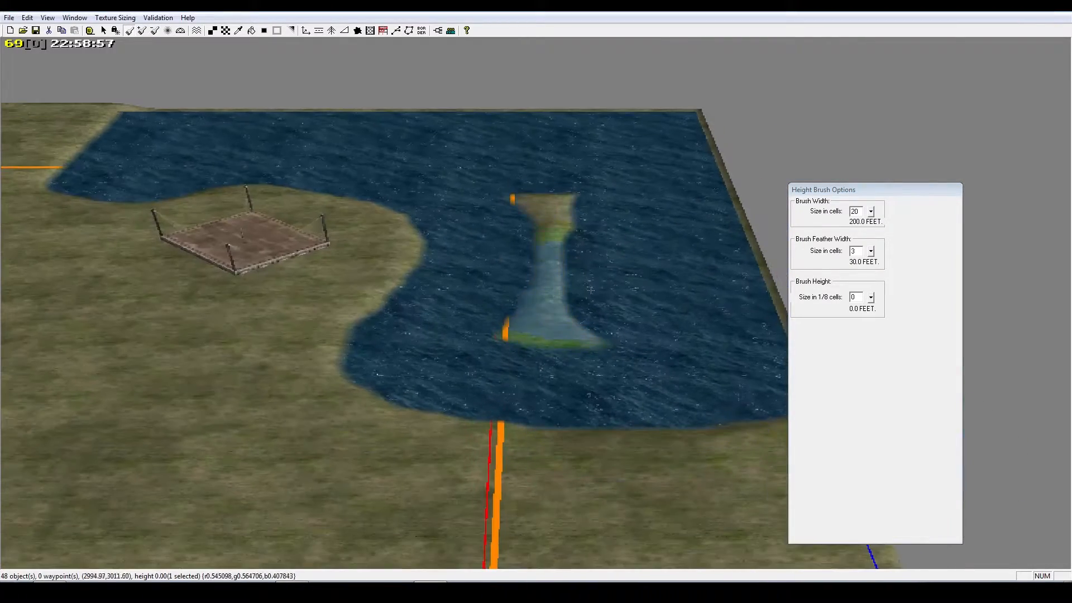
{"action": "left_click_drag", "start_coordinate": [591, 291], "coordinate": [555, 224]}
Lower the ground between the Supply4 bank and the outer map corner to height 0 with the 20-cell brush
{"action": "scroll", "coordinate": [620, 366], "scroll_direction": "down", "scroll_amount": 3}
{"action": "mouse_move", "coordinate": [610, 350]}
{"action": "right_mouse_down"}
{"action": "mouse_move", "coordinate": [140, 312]}
{"action": "mouse_move", "coordinate": [410, 293]}
{"action": "right_mouse_up"}
{"action": "mouse_move", "coordinate": [459, 228]}
{"action": "left_mouse_down"}
{"action": "mouse_move", "coordinate": [385, 212]}
{"action": "mouse_move", "coordinate": [89, 257]}
{"action": "left_mouse_up"}
{"action": "mouse_move", "coordinate": [90, 256]}
{"action": "right_mouse_down"}
{"action": "mouse_move", "coordinate": [275, 274]}
{"action": "mouse_move", "coordinate": [408, 271]}
{"action": "right_mouse_up"}
{"action": "mouse_move", "coordinate": [245, 243]}
{"action": "left_mouse_down"}
{"action": "mouse_move", "coordinate": [270, 182]}
{"action": "mouse_move", "coordinate": [210, 307]}
{"action": "mouse_move", "coordinate": [397, 357]}
{"action": "mouse_move", "coordinate": [410, 260]}
{"action": "mouse_move", "coordinate": [312, 313]}
{"action": "left_mouse_up"}
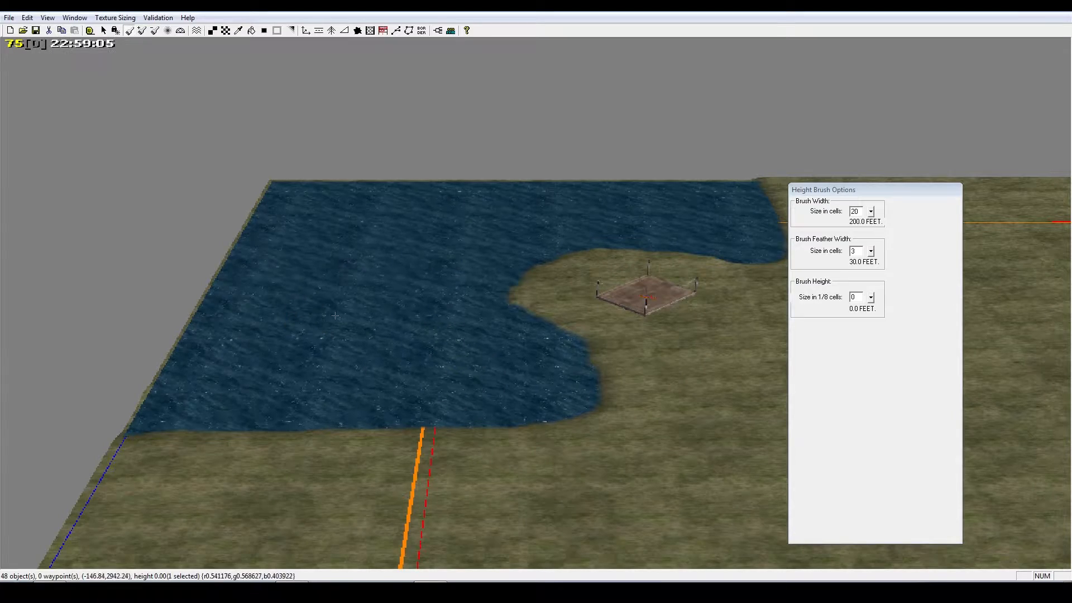
Switch to the top-down view and compare the lake bed outlines in all four map corners
{"action": "right_click_drag", "start_coordinate": [731, 305], "coordinate": [546, 313]}
{"action": "scroll", "coordinate": [546, 313], "scroll_direction": "down", "scroll_amount": 1}
{"action": "key", "text": "ctrl+t"}
{"action": "scroll", "coordinate": [508, 336], "scroll_direction": "down", "scroll_amount": 10}
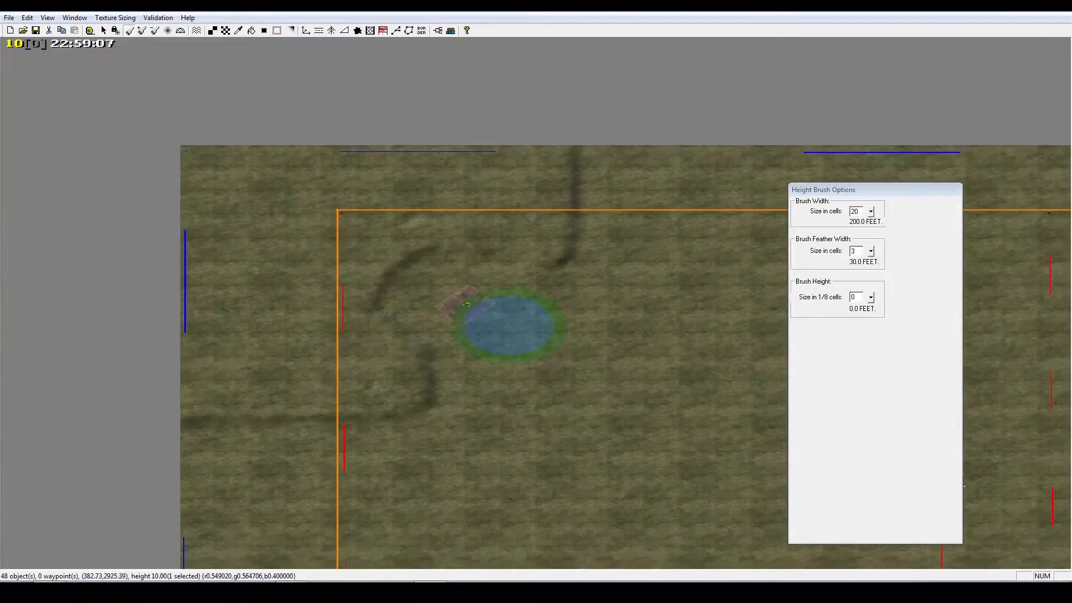
{"action": "mouse_move", "coordinate": [368, 246]}
{"action": "right_mouse_down"}
{"action": "mouse_move", "coordinate": [669, 452]}
{"action": "mouse_move", "coordinate": [669, 525]}
{"action": "right_mouse_up"}
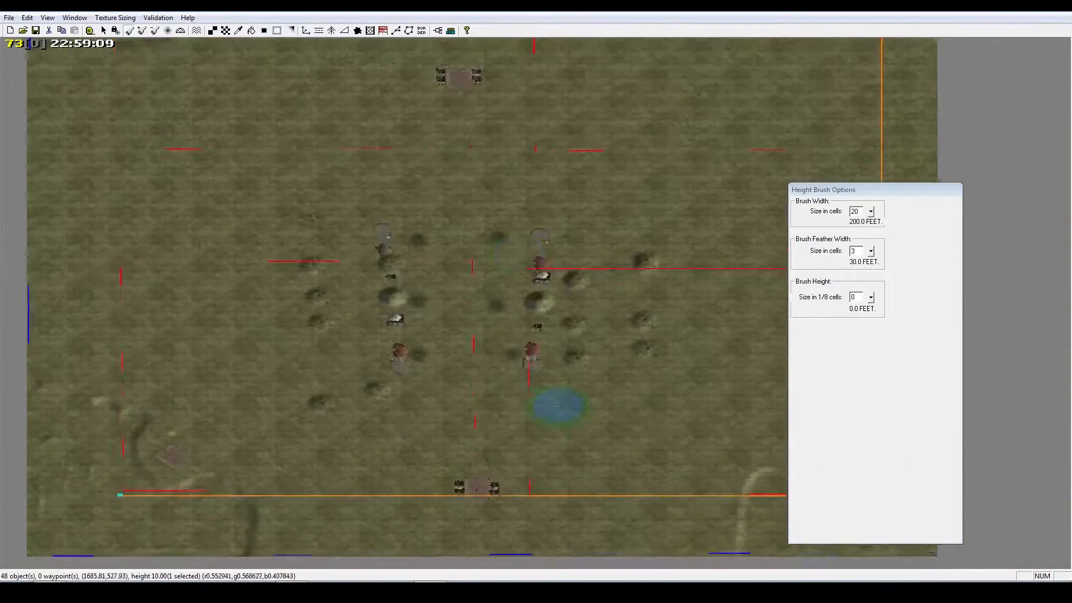
{"action": "scroll", "coordinate": [550, 401], "scroll_direction": "down", "scroll_amount": 6}
{"action": "right_click_drag", "start_coordinate": [515, 395], "coordinate": [578, 333]}
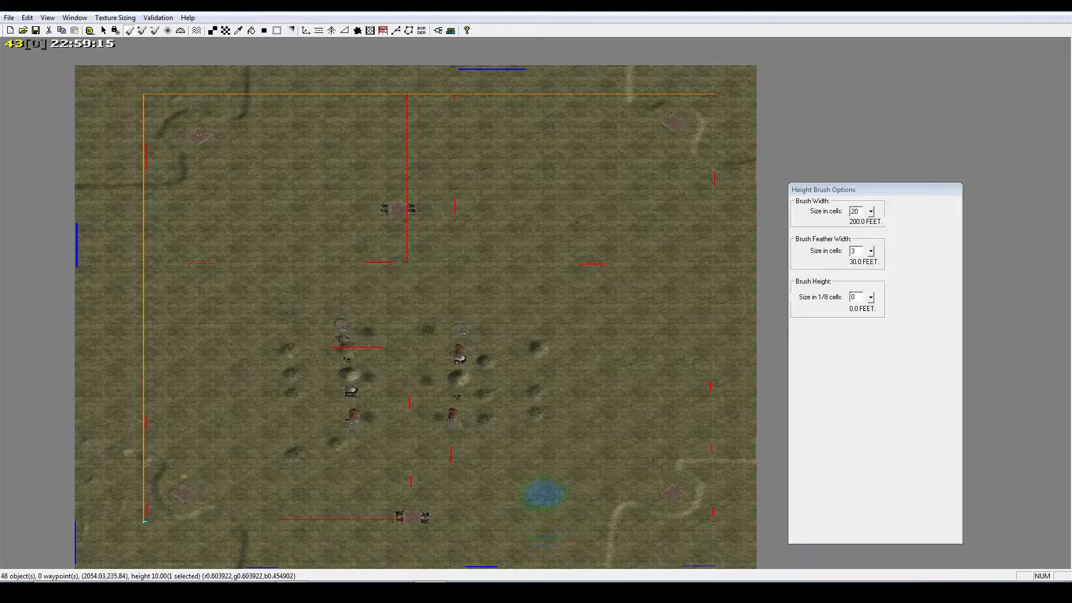
{"action": "right_click_drag", "start_coordinate": [593, 409], "coordinate": [720, 288]}
{"action": "right_click_drag", "start_coordinate": [603, 442], "coordinate": [453, 469]}
{"action": "scroll", "coordinate": [454, 427], "scroll_direction": "up", "scroll_amount": 2}
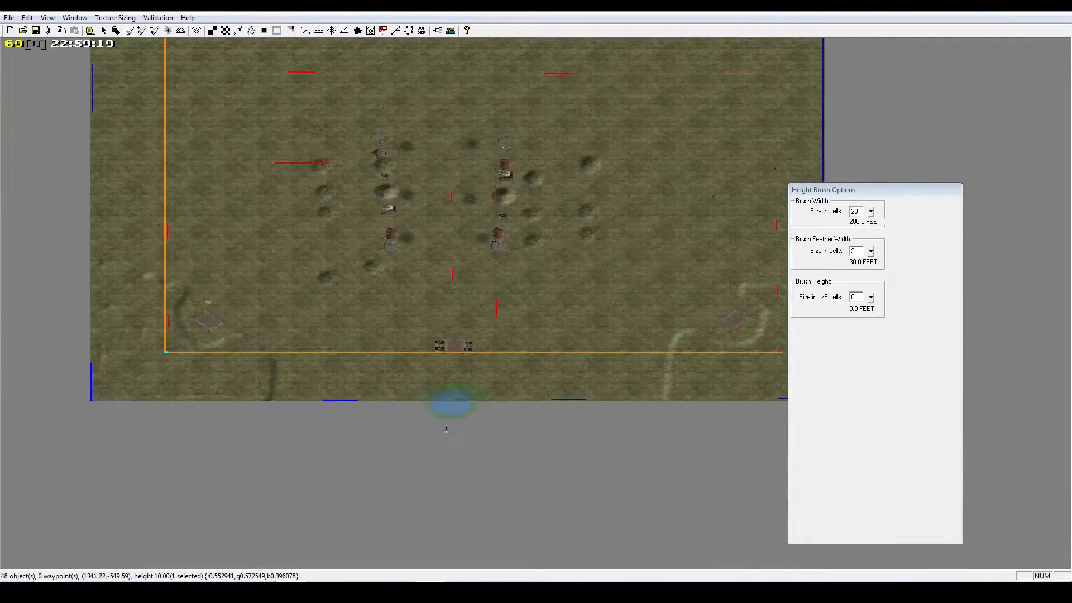
Return to the perspective view and inspect the small pile and supply dock at the middle of the map's lower edge
{"action": "key", "text": "ctrl+d"}
{"action": "right_click_drag", "start_coordinate": [433, 359], "coordinate": [490, 371]}
{"action": "scroll", "coordinate": [490, 371], "scroll_direction": "up", "scroll_amount": 4}
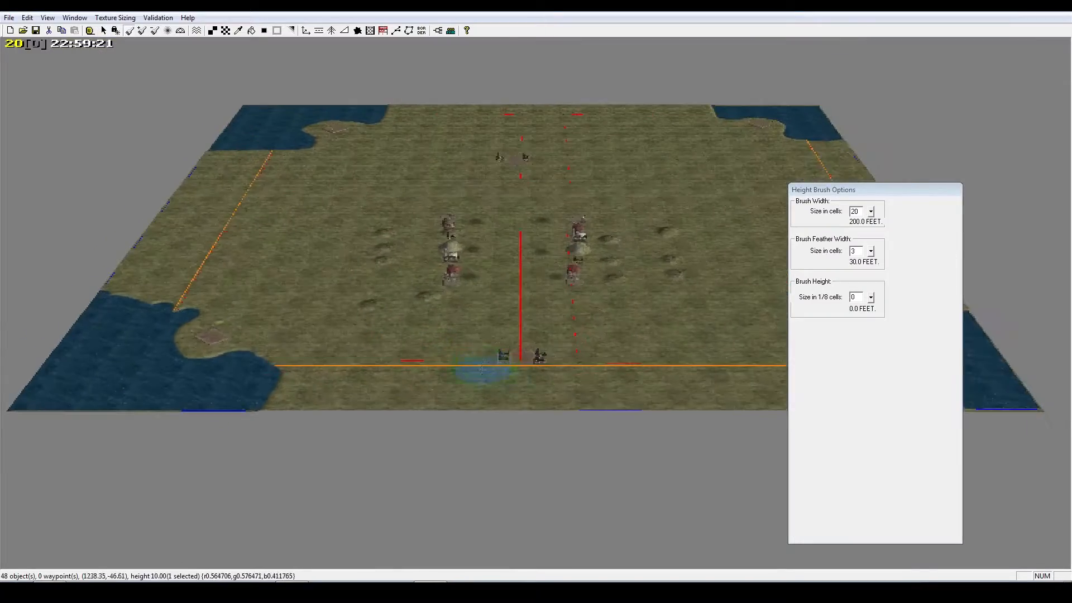
{"action": "scroll", "coordinate": [501, 385], "scroll_direction": "up", "scroll_amount": 2}
{"action": "scroll", "coordinate": [533, 387], "scroll_direction": "up", "scroll_amount": 5}
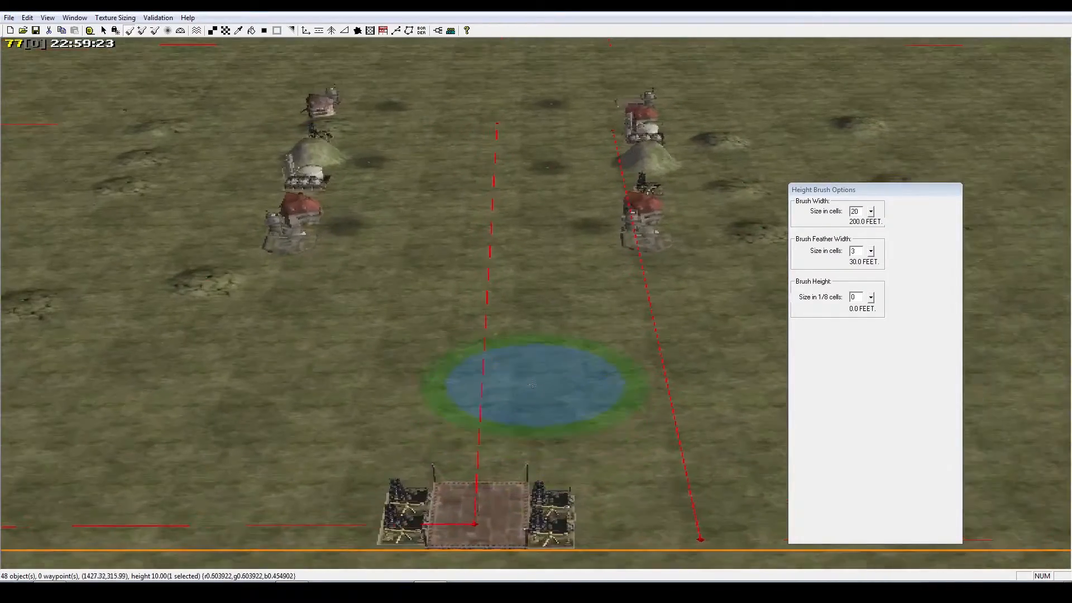
{"action": "right_click_drag", "start_coordinate": [500, 346], "coordinate": [547, 491]}
{"action": "right_click", "coordinate": [548, 490]}
{"action": "left_click", "coordinate": [438, 402]}
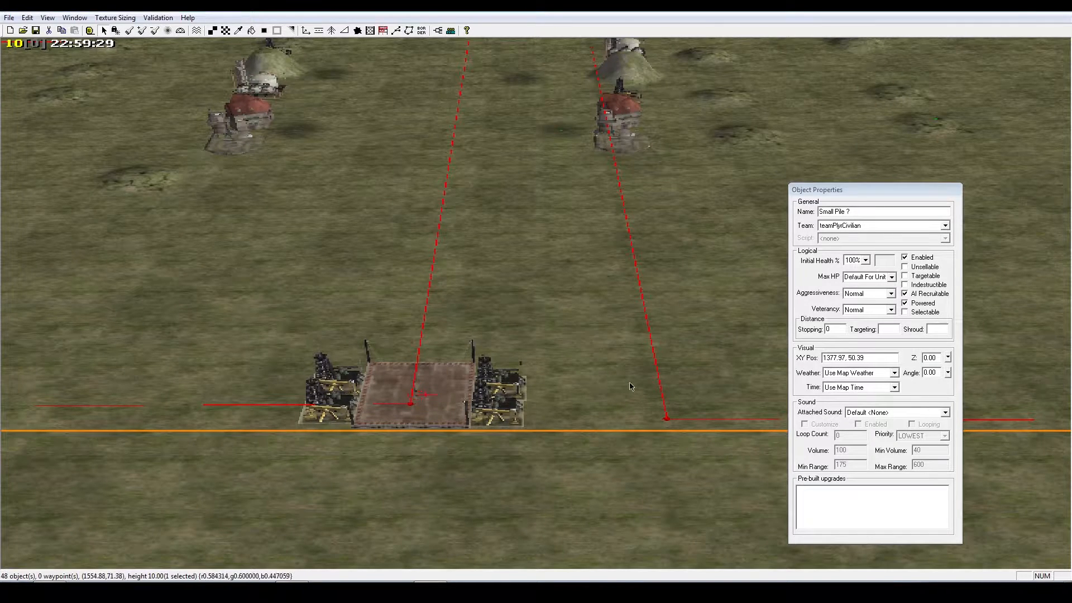
{"action": "right_click_drag", "start_coordinate": [584, 400], "coordinate": [655, 404]}
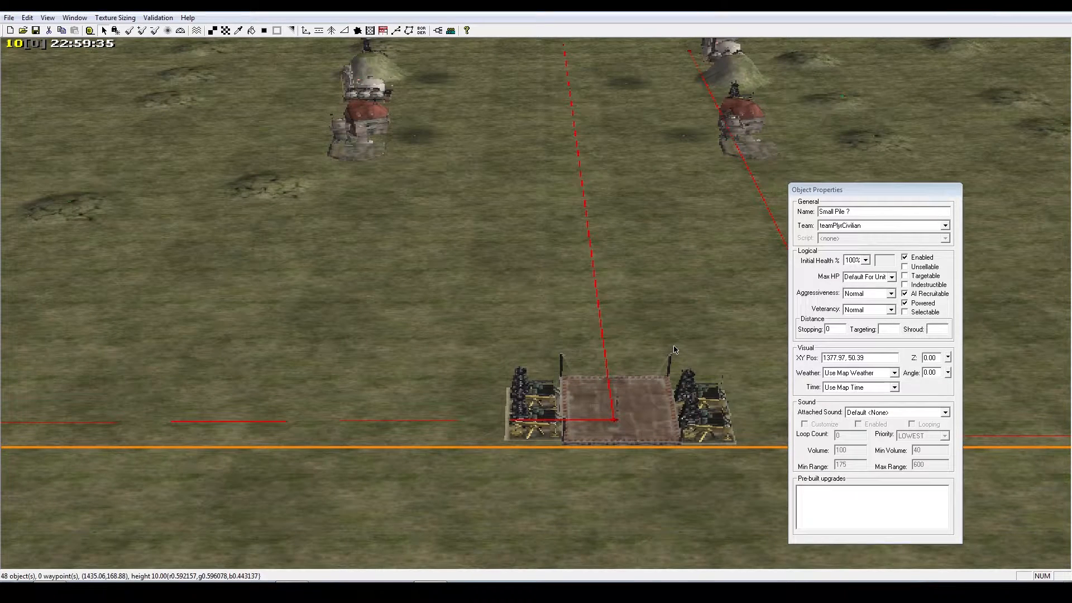
{"action": "scroll", "coordinate": [534, 354], "scroll_direction": "down", "scroll_amount": 5}
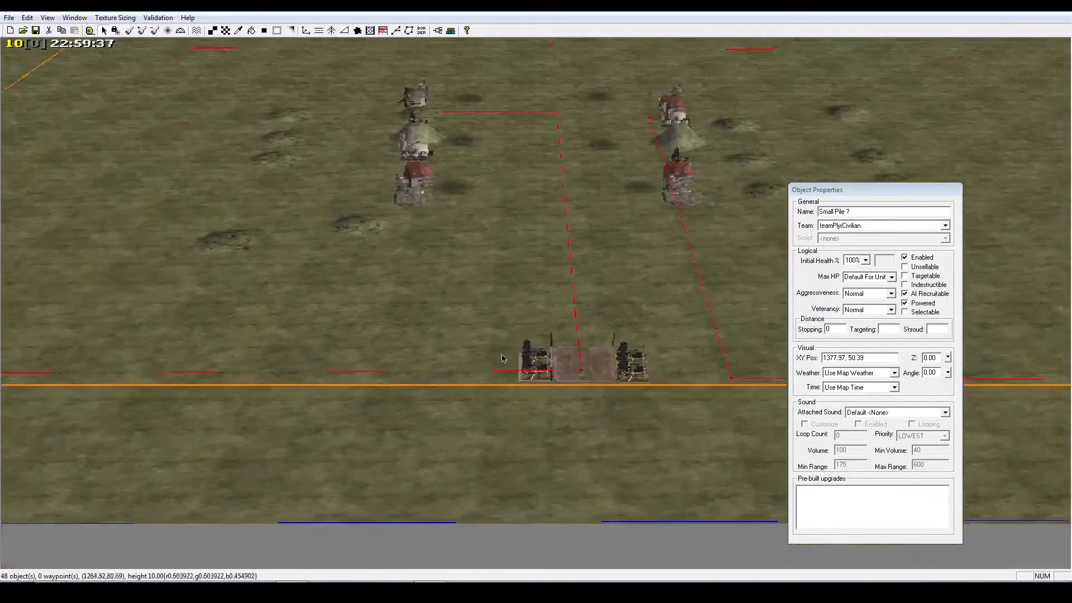
Move one oil derrick from beside the supply dock at the middle of the map's lower edge to XY 1050, 50
{"action": "right_click_drag", "start_coordinate": [459, 162], "coordinate": [465, 232]}
{"action": "right_click_drag", "start_coordinate": [748, 229], "coordinate": [649, 284]}
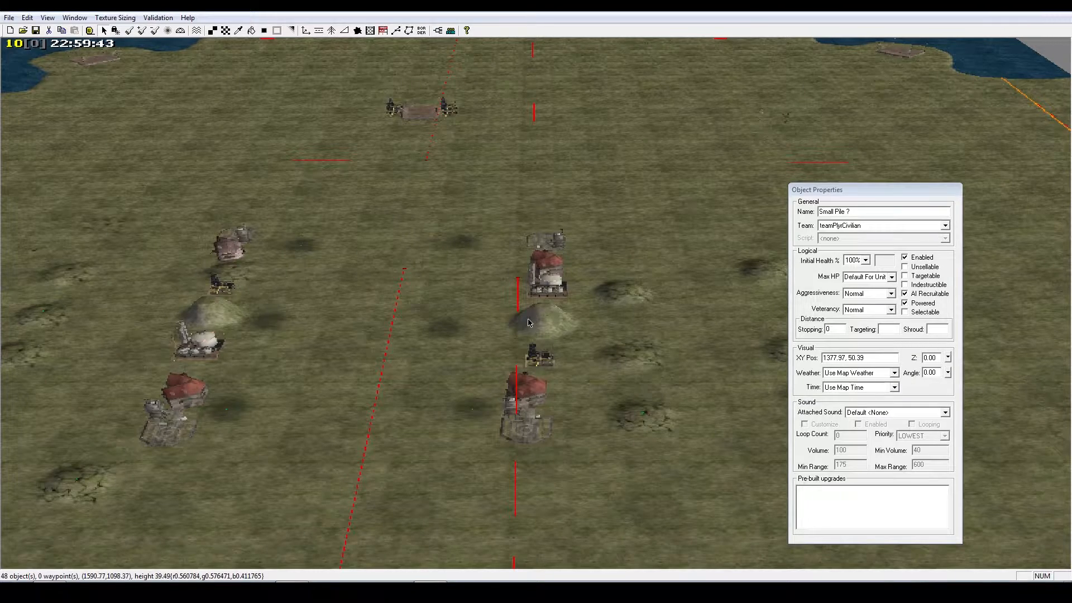
{"action": "right_click_drag", "start_coordinate": [537, 312], "coordinate": [581, 359]}
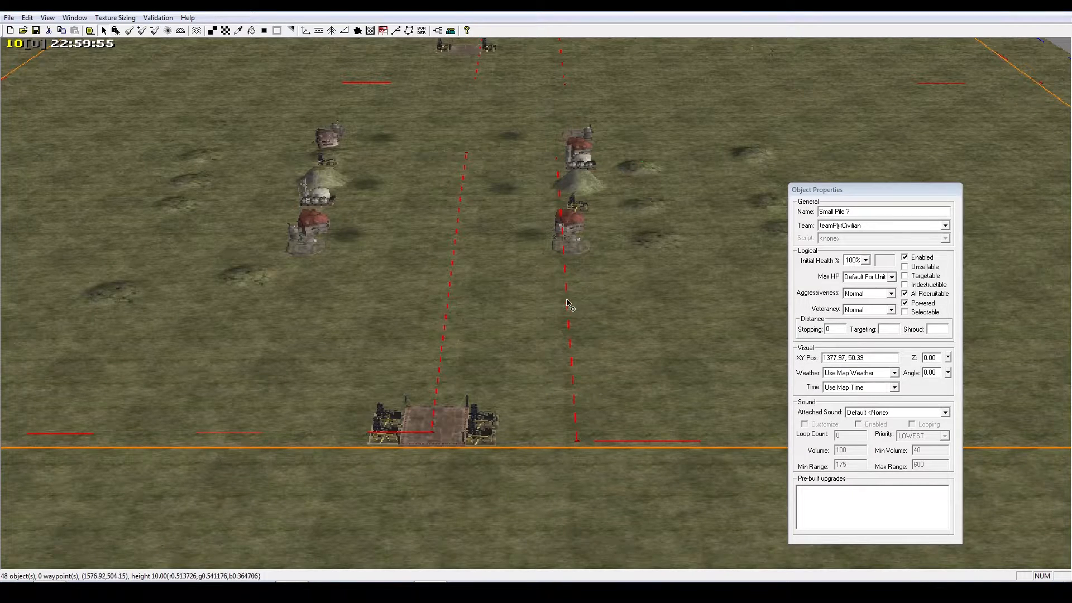
{"action": "right_click_drag", "start_coordinate": [567, 304], "coordinate": [402, 197]}
{"action": "mouse_move", "coordinate": [440, 239]}
{"action": "right_mouse_down"}
{"action": "mouse_move", "coordinate": [506, 217]}
{"action": "mouse_move", "coordinate": [499, 324]}
{"action": "mouse_move", "coordinate": [547, 409]}
{"action": "mouse_move", "coordinate": [514, 447]}
{"action": "mouse_move", "coordinate": [504, 350]}
{"action": "mouse_move", "coordinate": [557, 370]}
{"action": "right_mouse_up"}
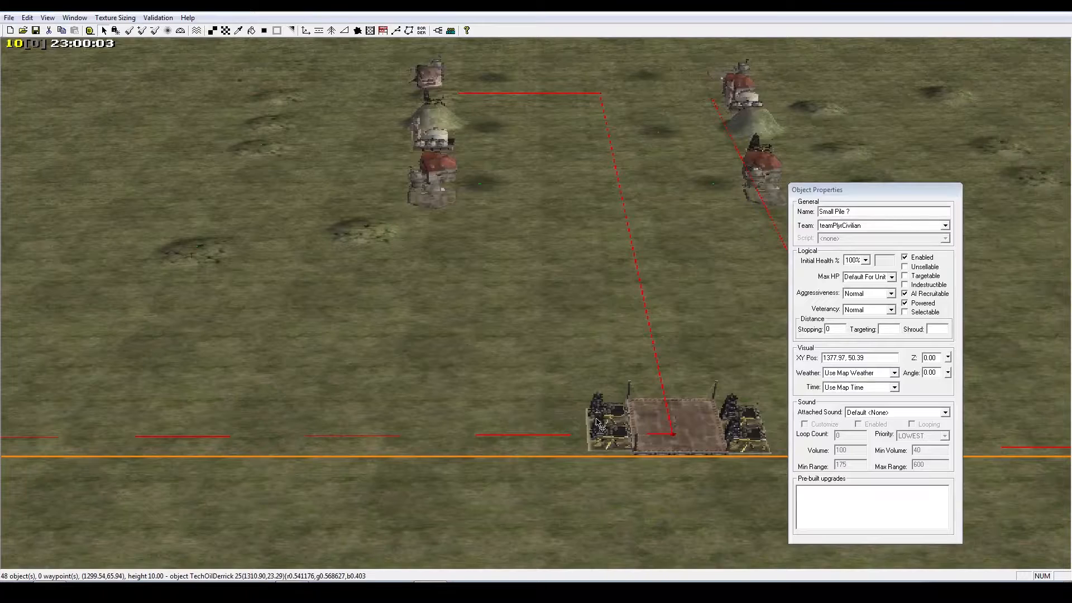
{"action": "left_click_drag", "start_coordinate": [599, 423], "coordinate": [339, 410]}
{"action": "right_click_drag", "start_coordinate": [299, 427], "coordinate": [643, 419]}
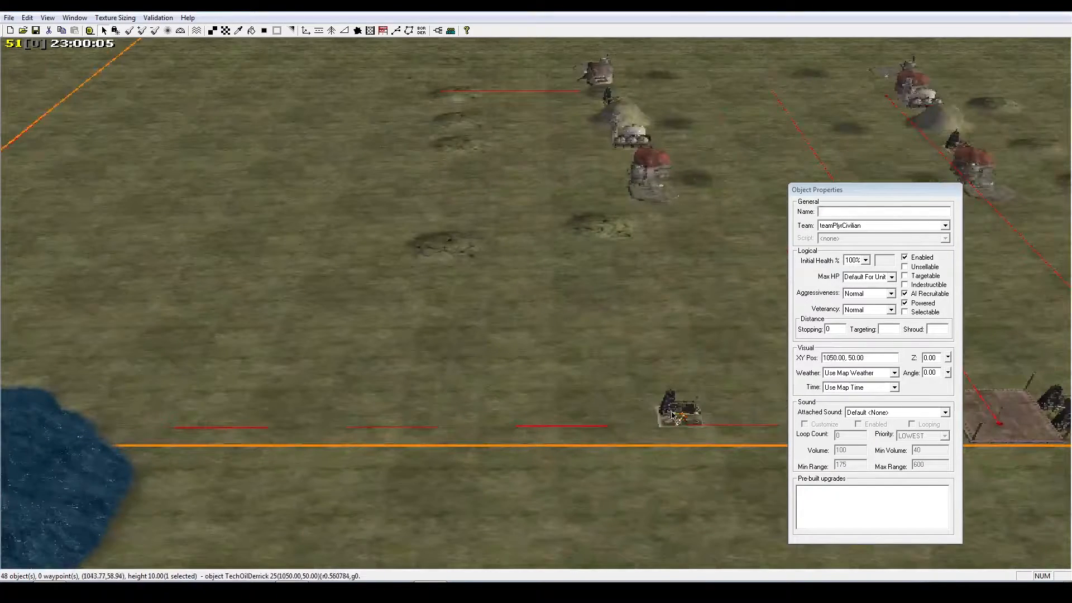
Move the separated oil derrick further along the lower map edge, closer to the lake in the lower-left map corner
{"action": "right_click_drag", "start_coordinate": [1025, 410], "coordinate": [612, 385]}
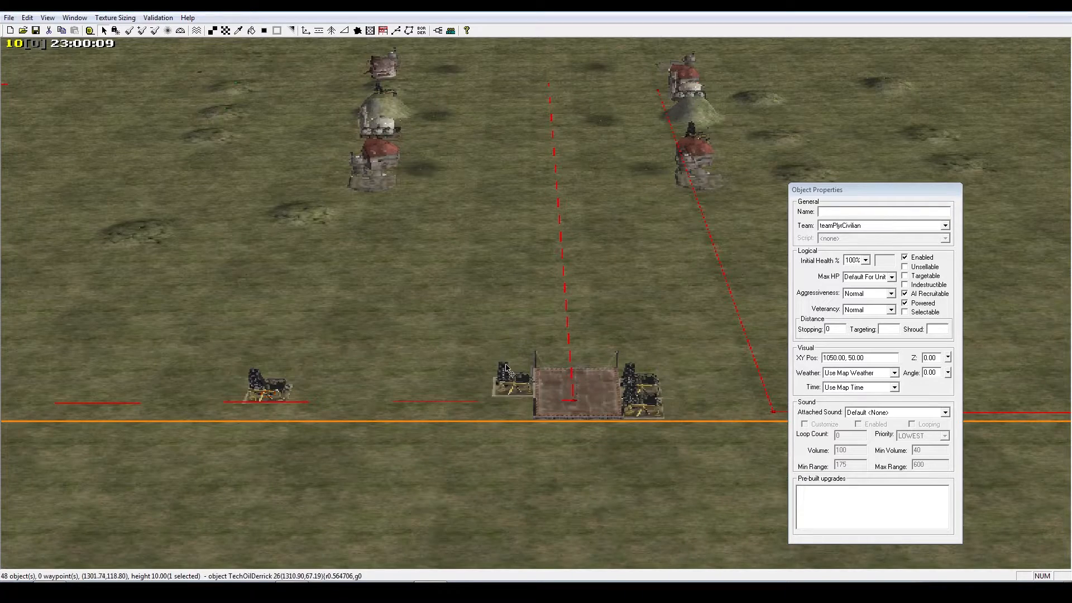
{"action": "right_click_drag", "start_coordinate": [505, 368], "coordinate": [546, 368]}
{"action": "right_click_drag", "start_coordinate": [106, 363], "coordinate": [624, 414]}
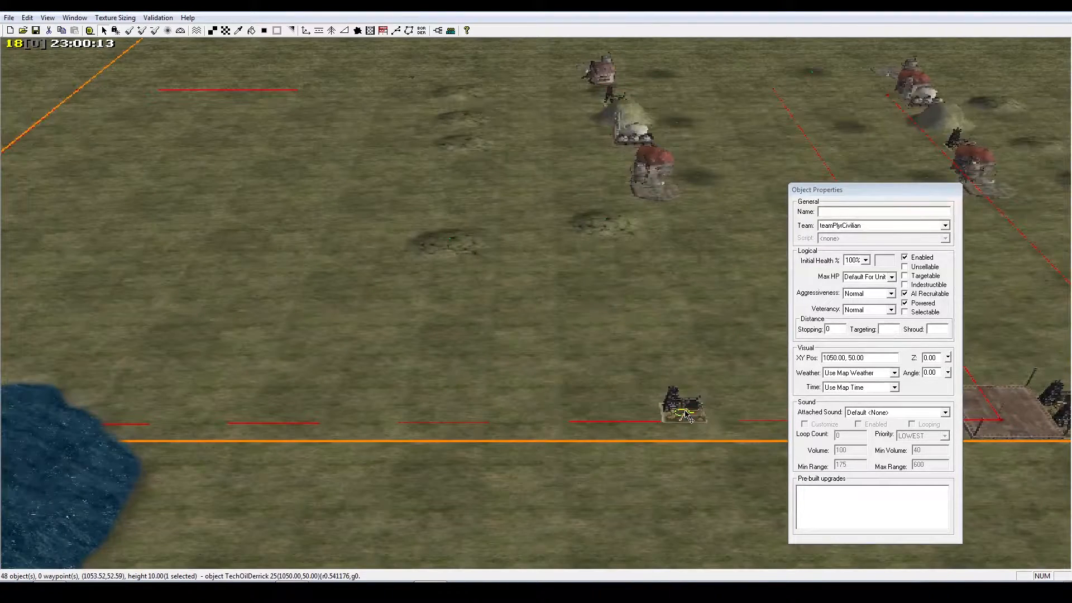
{"action": "left_click_drag", "start_coordinate": [685, 413], "coordinate": [377, 397]}
{"action": "right_click_drag", "start_coordinate": [106, 380], "coordinate": [621, 416]}
{"action": "left_click_drag", "start_coordinate": [631, 427], "coordinate": [507, 412]}
Move the other derrick from the lake-facing side of the middle dock to the left map border at XY 80, 860
{"action": "right_click_drag", "start_coordinate": [978, 391], "coordinate": [506, 374]}
{"action": "left_click_drag", "start_coordinate": [672, 414], "coordinate": [151, 313]}
{"action": "right_click_drag", "start_coordinate": [154, 314], "coordinate": [603, 340]}
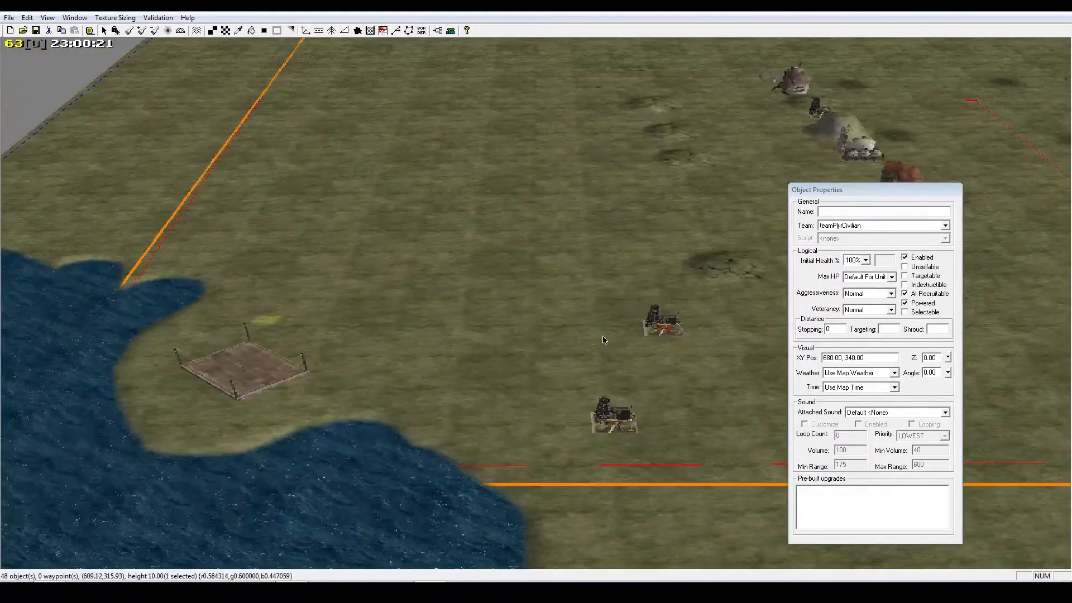
{"action": "left_click_drag", "start_coordinate": [664, 334], "coordinate": [236, 193]}
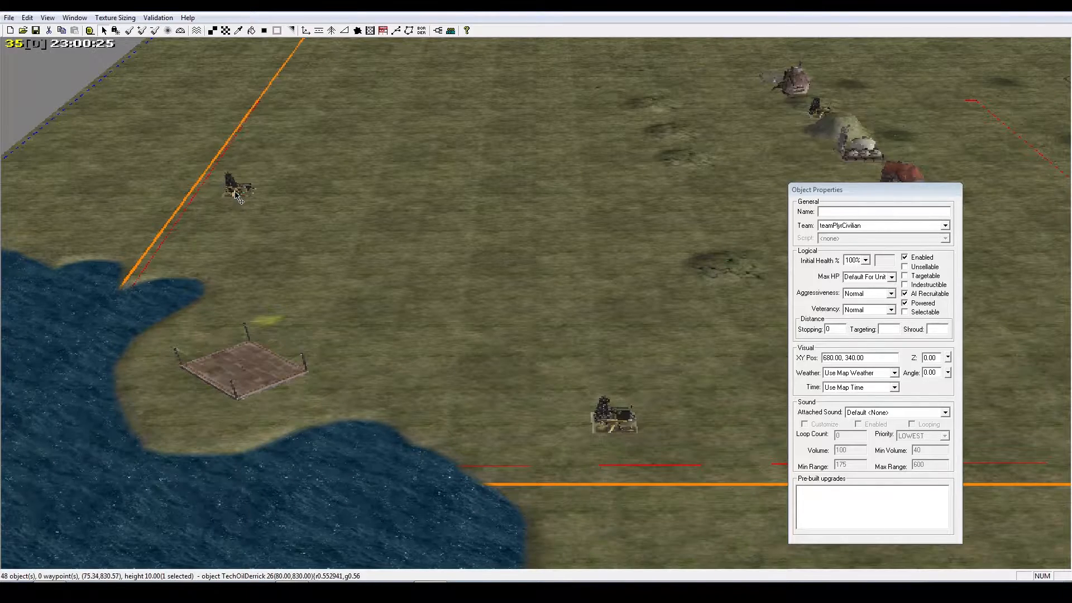
{"action": "right_click_drag", "start_coordinate": [232, 193], "coordinate": [248, 240]}
{"action": "left_click_drag", "start_coordinate": [262, 244], "coordinate": [267, 238]}
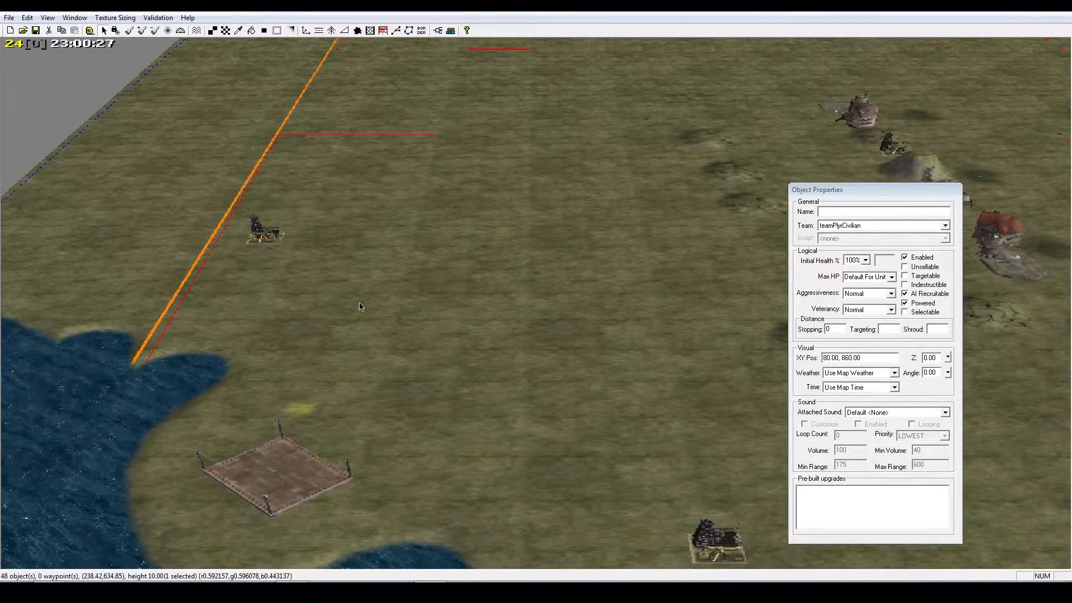
Switch to the top-down view and compare the two derricks' positions around the supply dock in the lower-left map corner
{"action": "key", "text": "ctrl+d"}
{"action": "scroll", "coordinate": [438, 349], "scroll_direction": "down", "scroll_amount": 5}
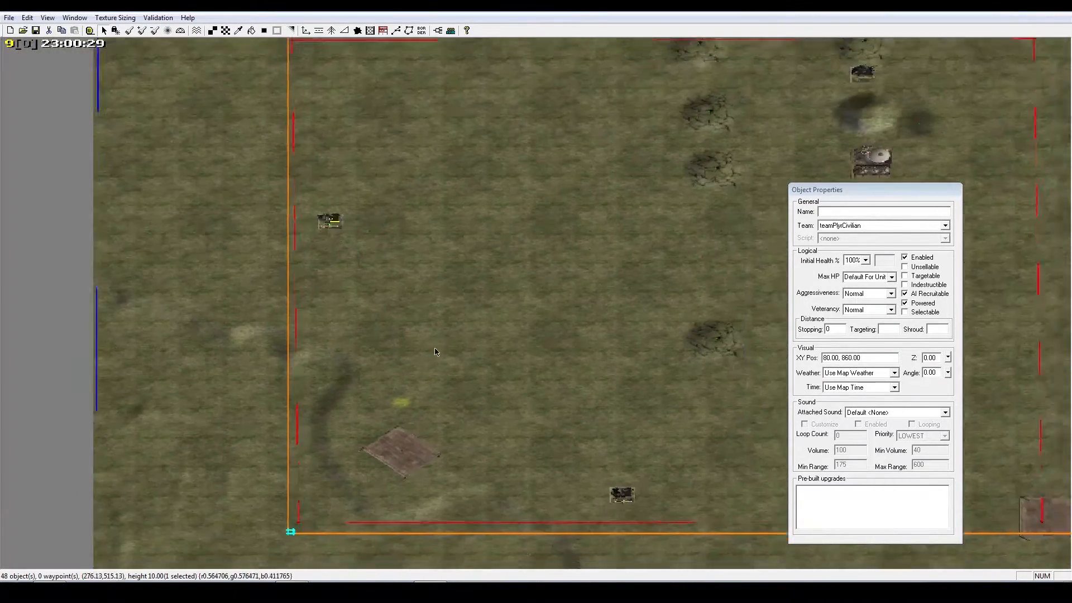
{"action": "right_click_drag", "start_coordinate": [439, 349], "coordinate": [503, 338]}
{"action": "scroll", "coordinate": [471, 382], "scroll_direction": "up", "scroll_amount": 3}
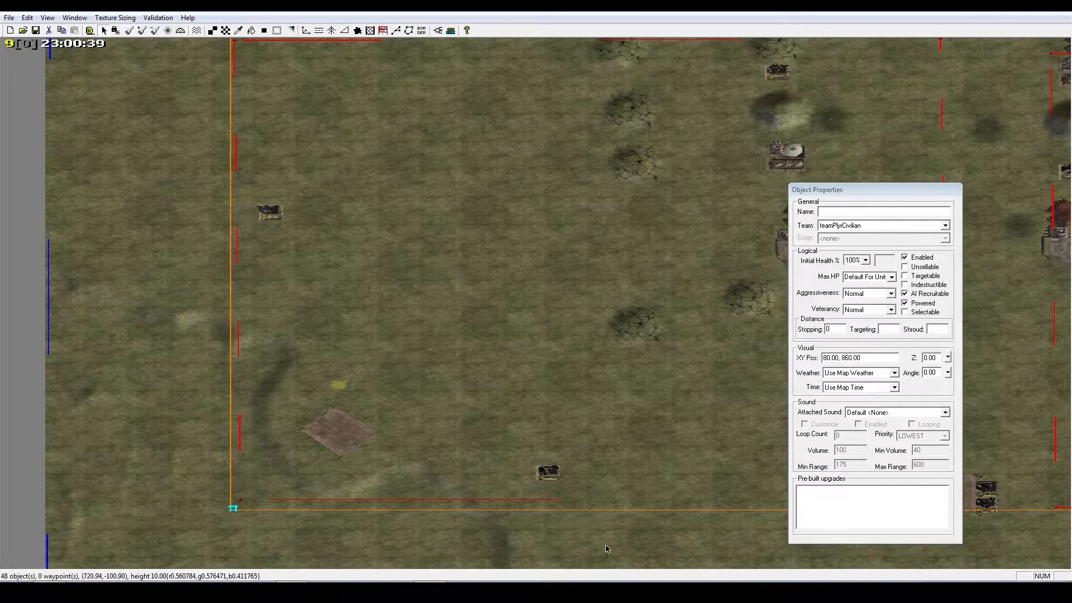
{"action": "scroll", "coordinate": [542, 426], "scroll_direction": "up", "scroll_amount": 3}
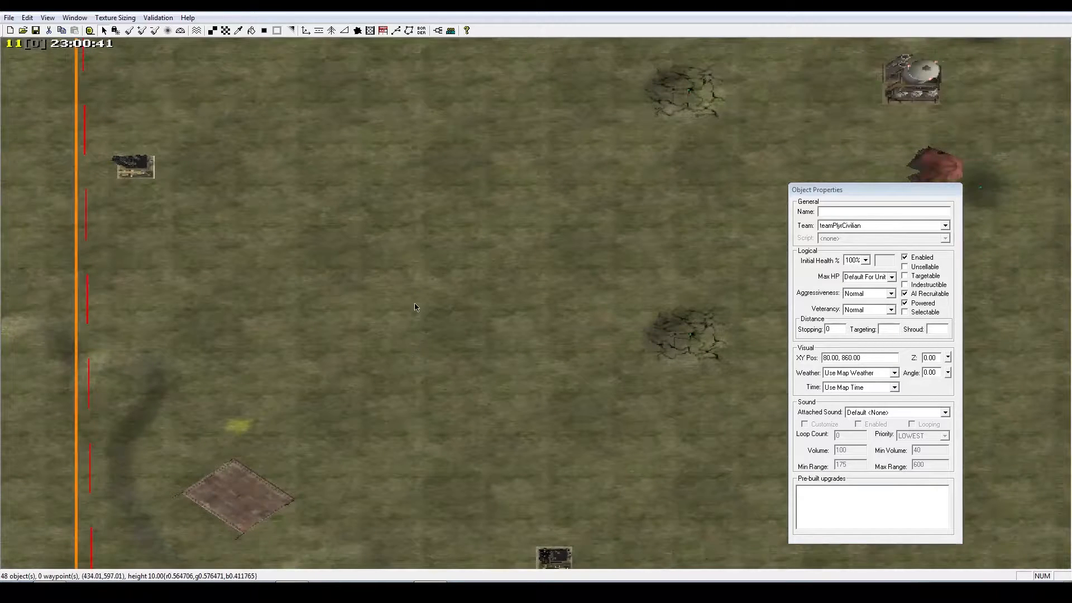
{"action": "right_click_drag", "start_coordinate": [415, 304], "coordinate": [376, 322]}
{"action": "mouse_move", "coordinate": [442, 295]}
{"action": "left_mouse_down"}
{"action": "mouse_move", "coordinate": [483, 302]}
{"action": "mouse_move", "coordinate": [433, 291]}
{"action": "left_mouse_up"}
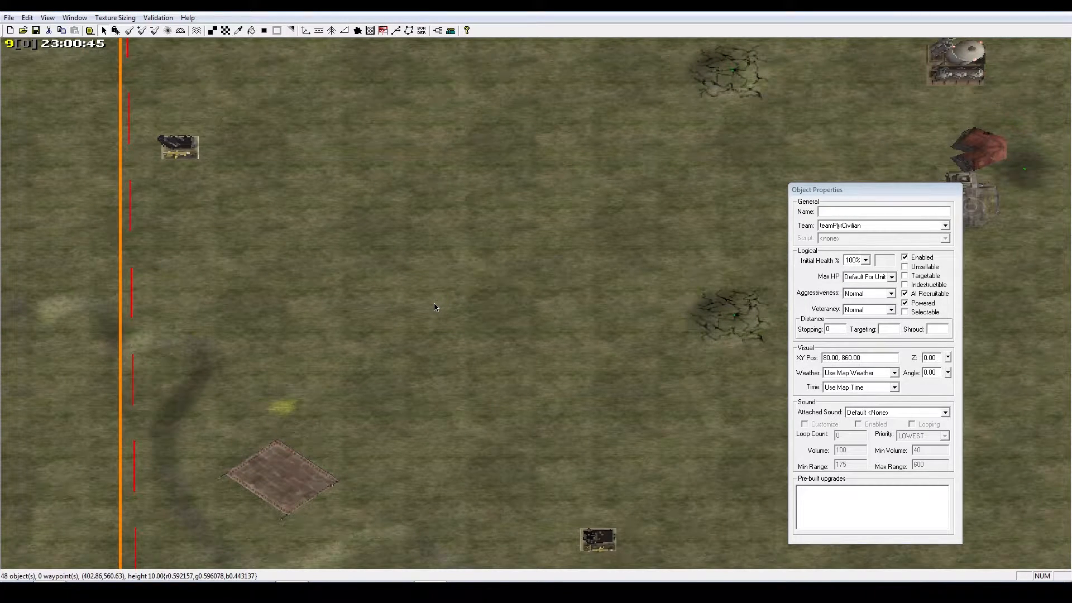
{"action": "right_click_drag", "start_coordinate": [434, 305], "coordinate": [464, 351]}
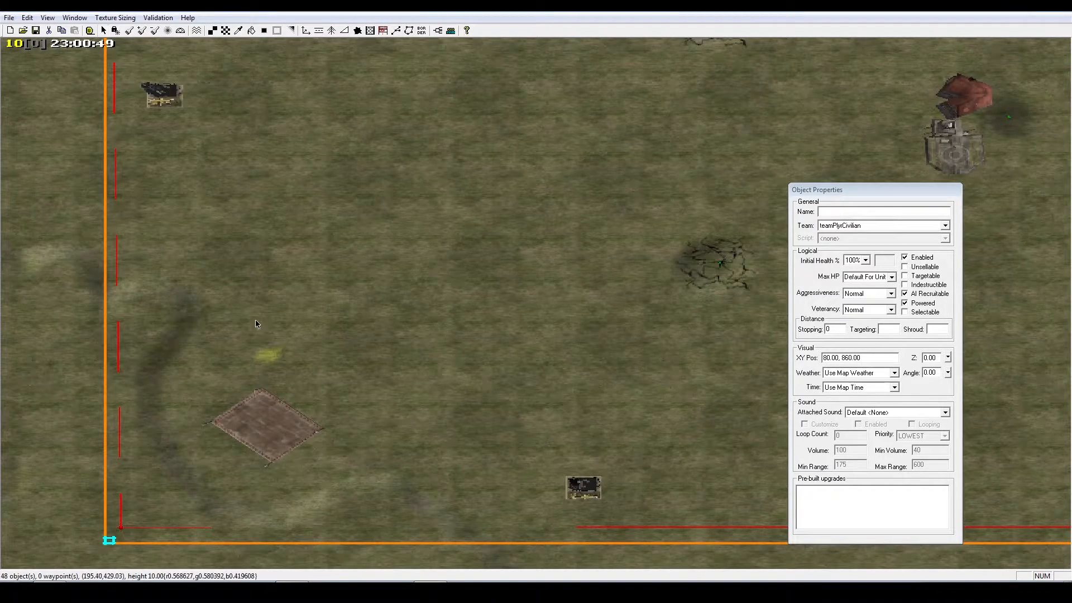
Move an oil derrick from the right side of the middle dock towards the lower-right map corner, at XY 1980, 80
{"action": "mouse_move", "coordinate": [255, 320]}
{"action": "right_mouse_down"}
{"action": "mouse_move", "coordinate": [574, 335]}
{"action": "mouse_move", "coordinate": [430, 293]}
{"action": "mouse_move", "coordinate": [248, 335]}
{"action": "right_mouse_up"}
{"action": "left_click_drag", "start_coordinate": [64, 381], "coordinate": [686, 343]}
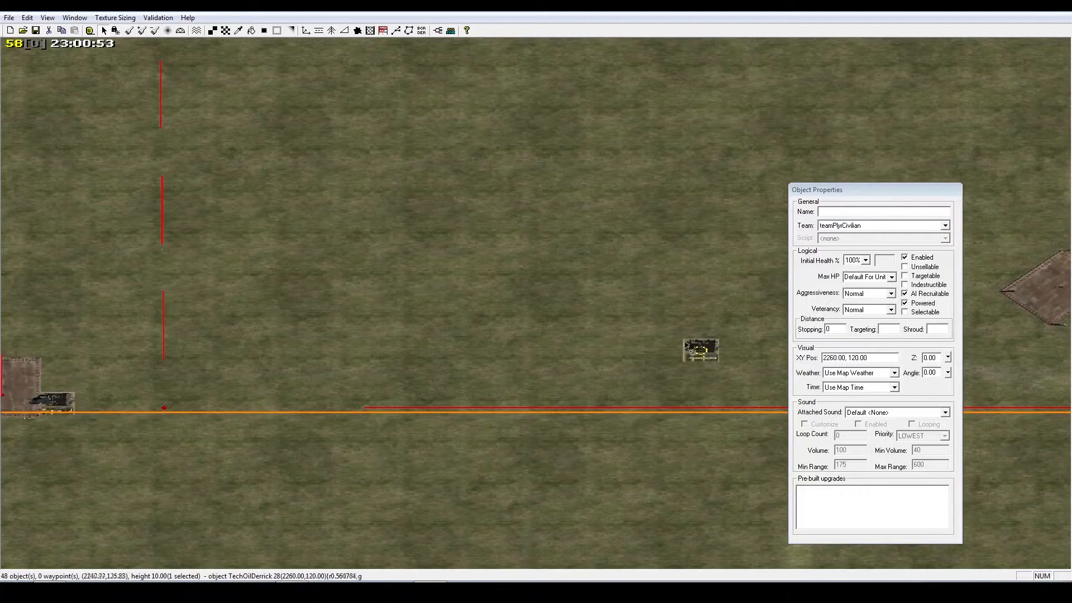
{"action": "right_click_drag", "start_coordinate": [685, 343], "coordinate": [230, 414]}
{"action": "left_click_drag", "start_coordinate": [250, 422], "coordinate": [153, 426]}
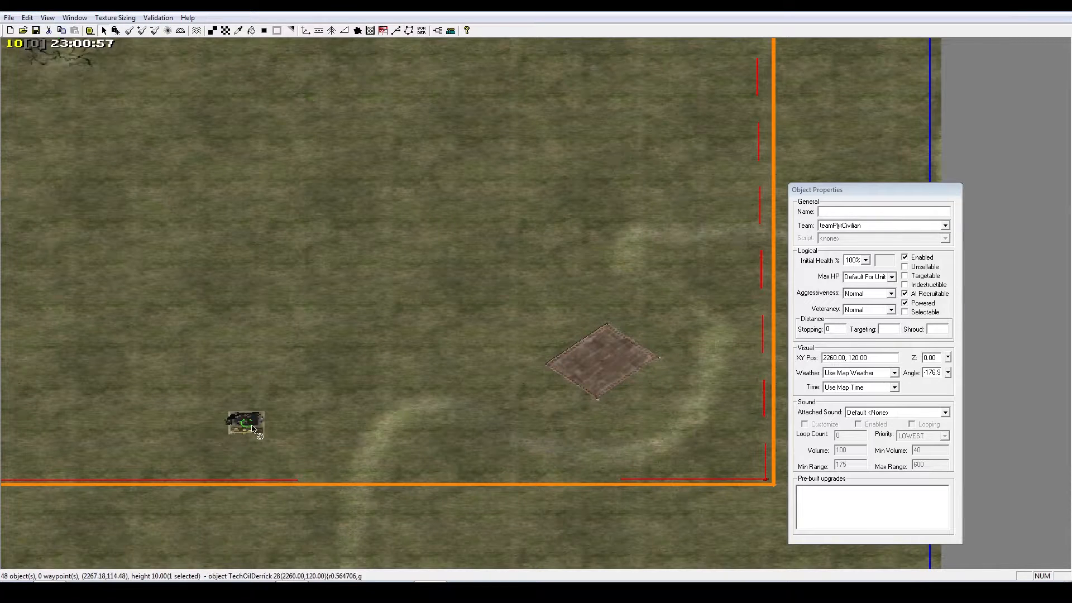
{"action": "left_click_drag", "start_coordinate": [246, 422], "coordinate": [26, 444]}
{"action": "right_click_drag", "start_coordinate": [419, 334], "coordinate": [553, 337]}
{"action": "mouse_move", "coordinate": [520, 255]}
{"action": "left_mouse_down"}
{"action": "mouse_move", "coordinate": [482, 302]}
{"action": "mouse_move", "coordinate": [507, 258]}
{"action": "left_mouse_up"}
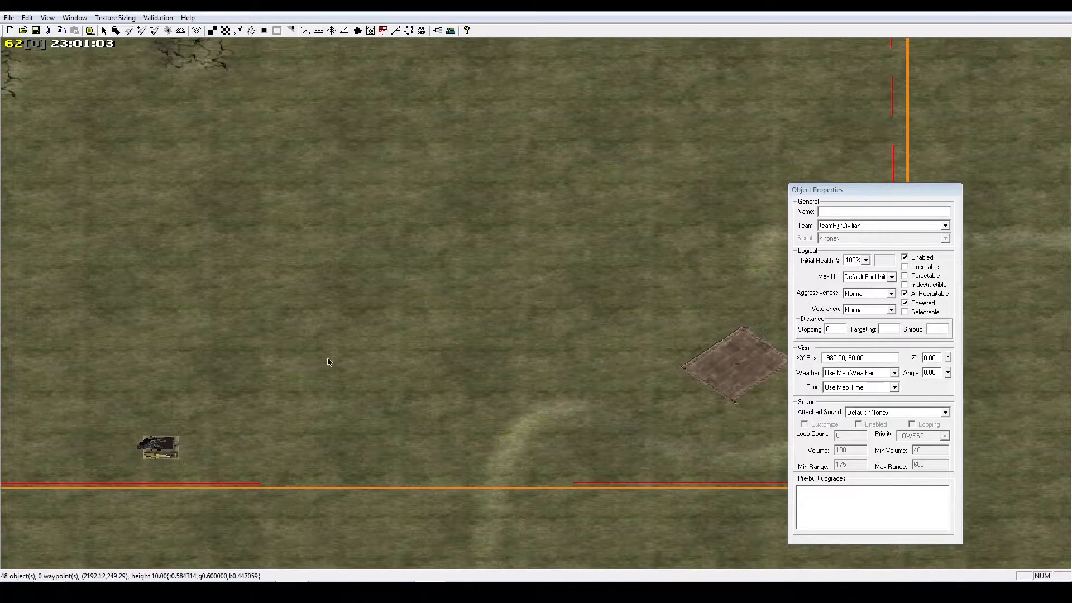
Reposition the lower-edge oil derrick near the lower-left corner dock to XY 610, 110 and check its spacing
{"action": "right_click_drag", "start_coordinate": [460, 265], "coordinate": [838, 245]}
{"action": "right_click_drag", "start_coordinate": [359, 212], "coordinate": [403, 223]}
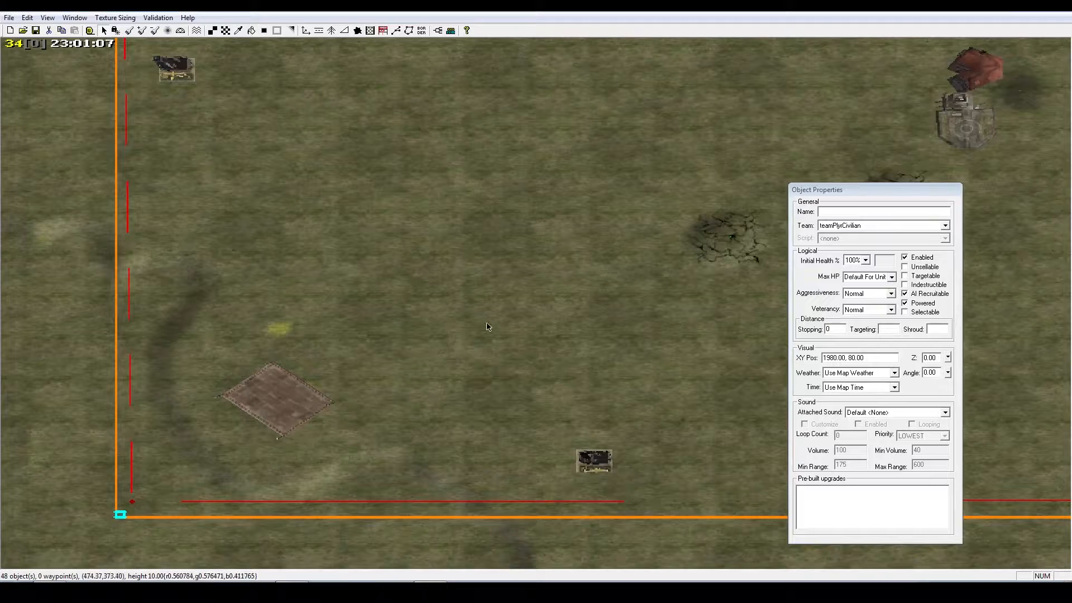
{"action": "right_click_drag", "start_coordinate": [481, 345], "coordinate": [396, 306]}
{"action": "left_click_drag", "start_coordinate": [464, 441], "coordinate": [539, 408]}
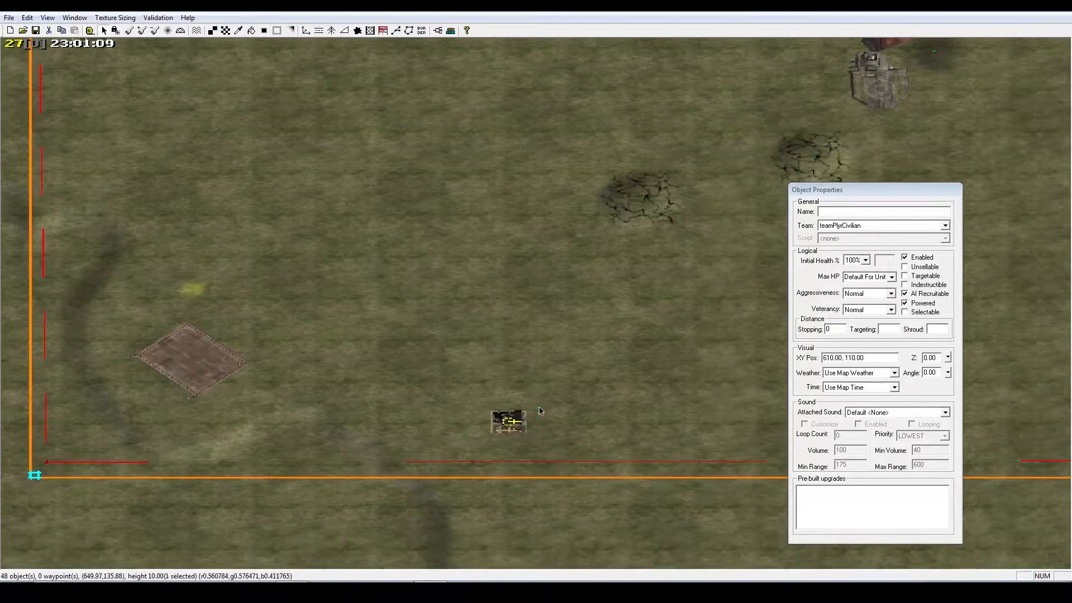
{"action": "right_click_drag", "start_coordinate": [356, 330], "coordinate": [424, 339]}
{"action": "scroll", "coordinate": [376, 302], "scroll_direction": "down", "scroll_amount": 3}
{"action": "right_click_drag", "start_coordinate": [536, 305], "coordinate": [558, 312]}
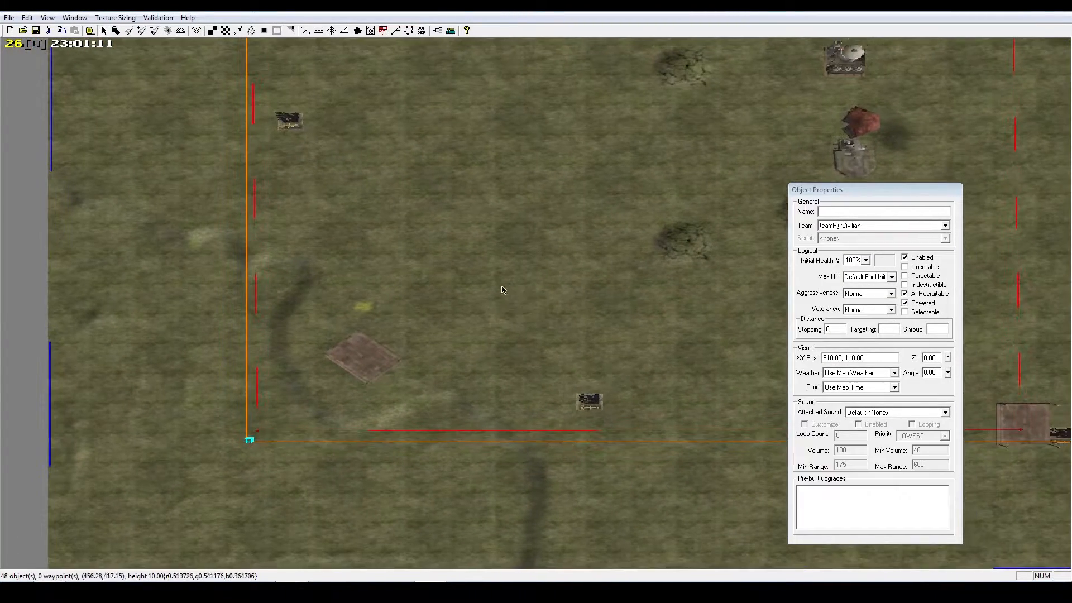
{"action": "right_click_drag", "start_coordinate": [409, 104], "coordinate": [409, 148]}
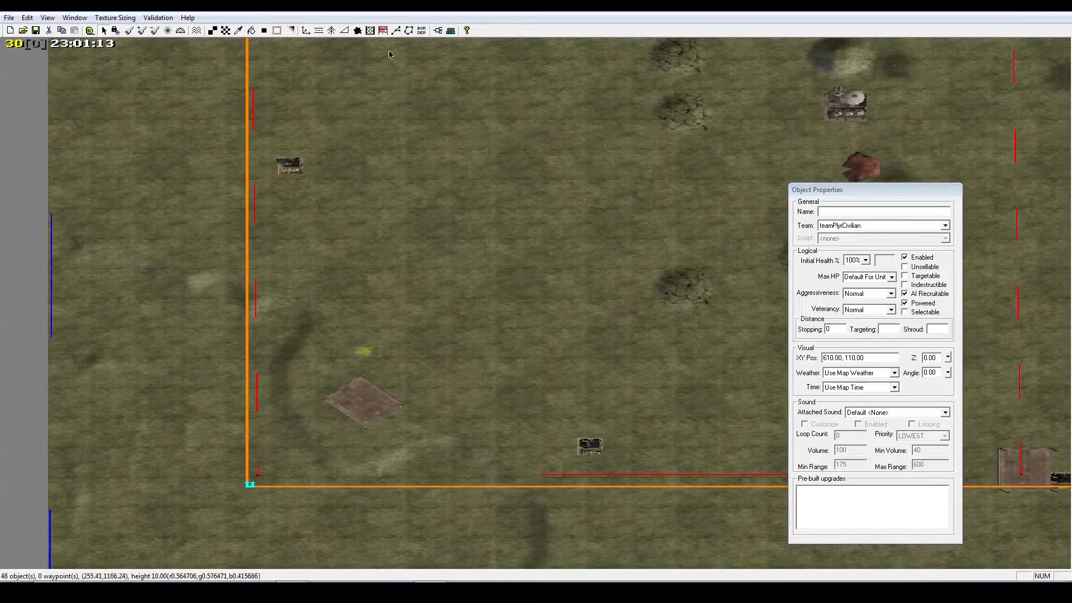
Activate the polygon tool for trigger areas and check the Snap To Grid setting
{"action": "left_click", "coordinate": [413, 35]}
{"action": "right_click_drag", "start_coordinate": [374, 239], "coordinate": [359, 257]}
{"action": "scroll", "coordinate": [497, 288], "scroll_direction": "up", "scroll_amount": 2}
{"action": "scroll", "coordinate": [475, 300], "scroll_direction": "up", "scroll_amount": 1}
{"action": "right_click_drag", "start_coordinate": [448, 311], "coordinate": [497, 330]}
{"action": "scroll", "coordinate": [479, 334], "scroll_direction": "down", "scroll_amount": 4}
{"action": "right_click_drag", "start_coordinate": [194, 483], "coordinate": [123, 517]}
{"action": "scroll", "coordinate": [190, 503], "scroll_direction": "up", "scroll_amount": 3}
{"action": "right_click_drag", "start_coordinate": [376, 424], "coordinate": [258, 471]}
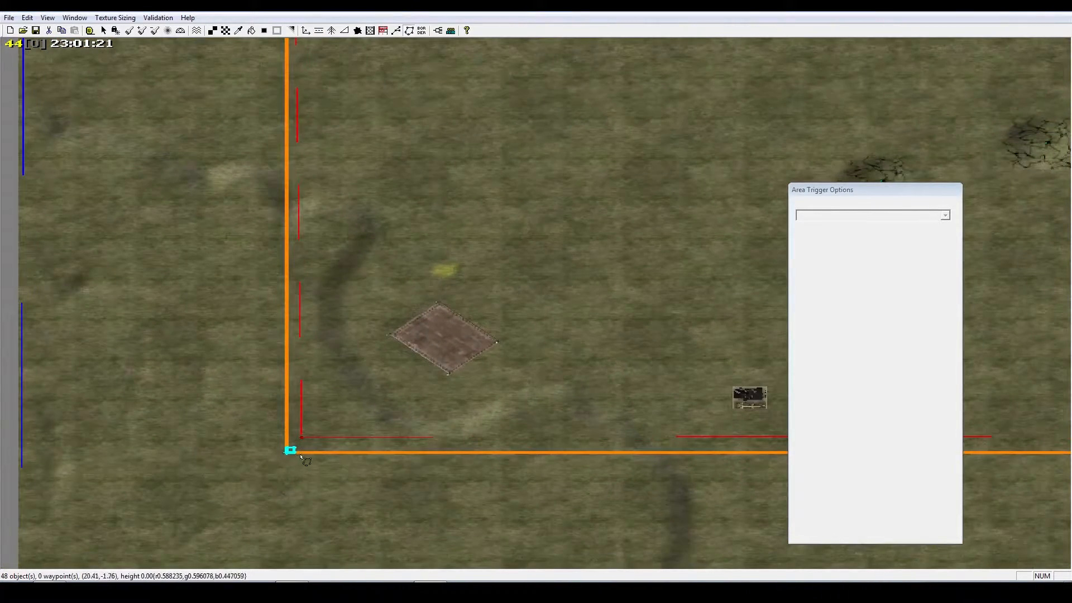
{"action": "right_click_drag", "start_coordinate": [327, 458], "coordinate": [338, 458]}
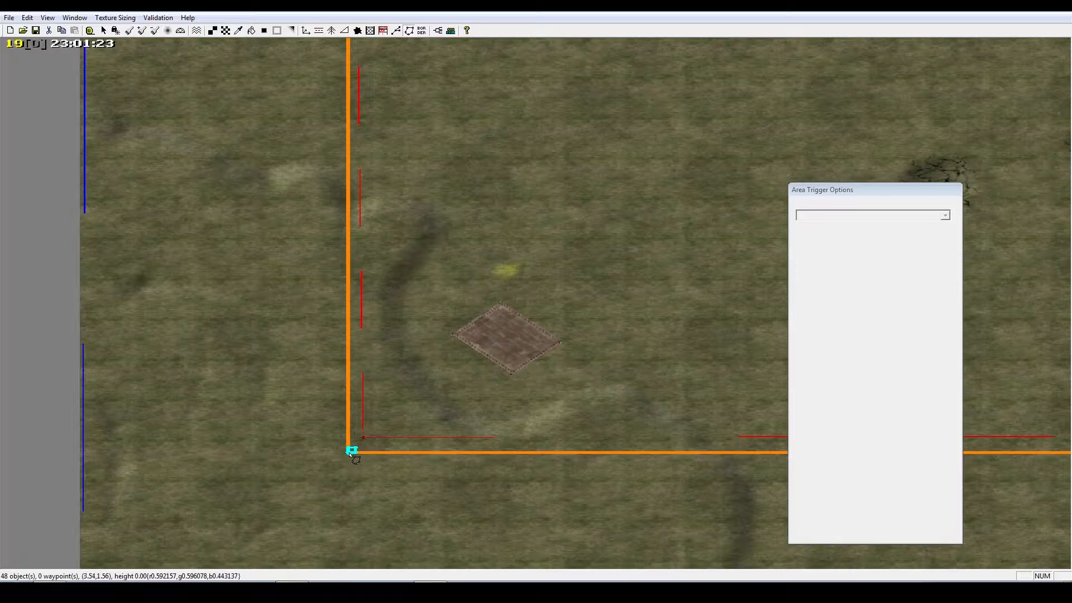
{"action": "left_click", "coordinate": [48, 17]}
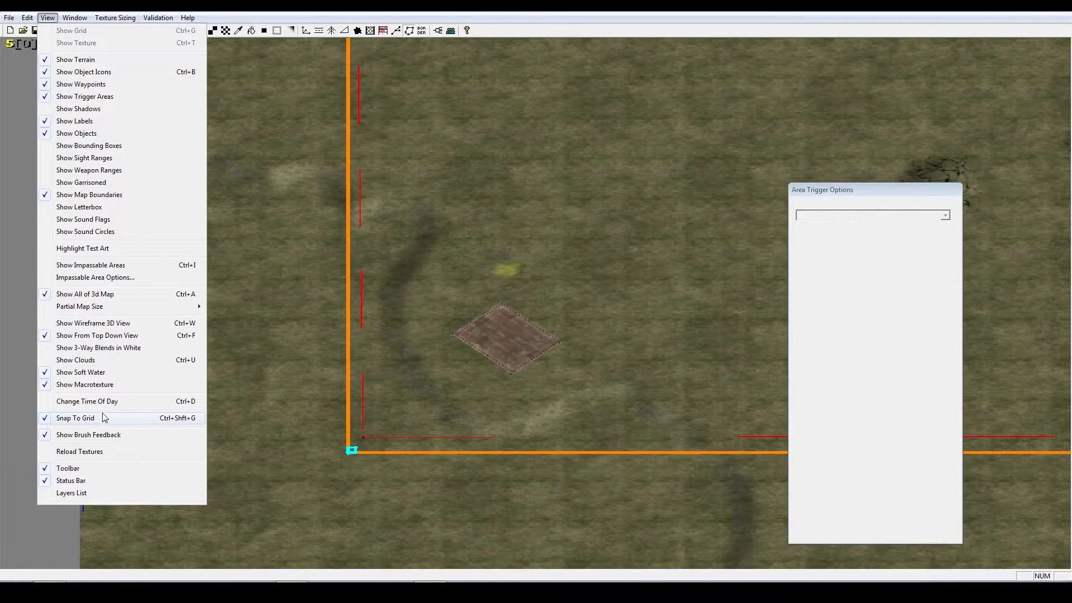
Draw a four-sided trigger area enclosing the lower-left corner dock, from the map corner past the left-border derrick and back to the lower border
{"action": "right_click_drag", "start_coordinate": [568, 335], "coordinate": [476, 347]}
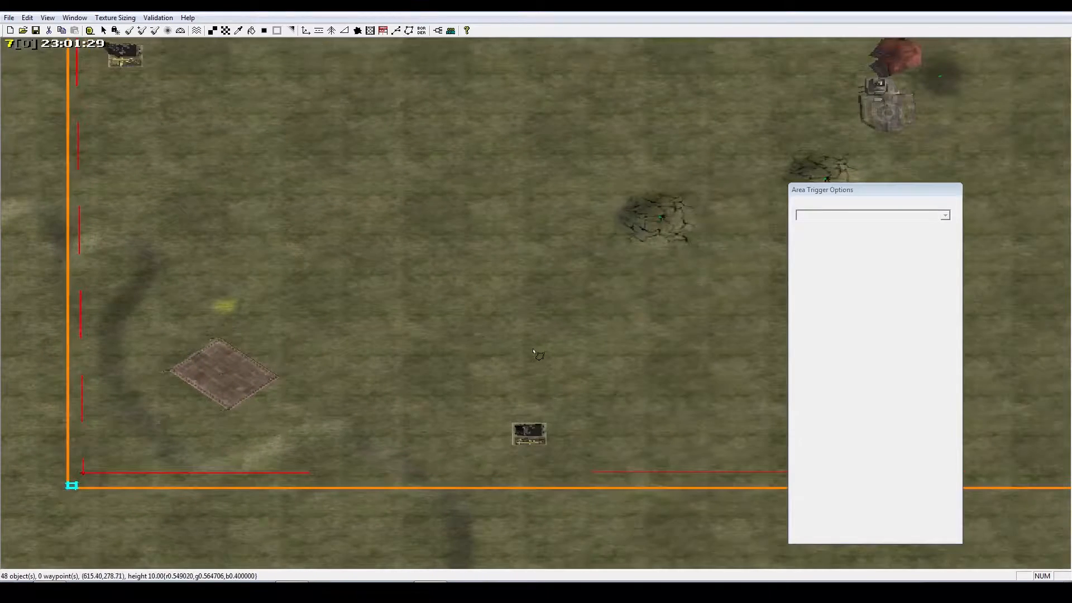
{"action": "scroll", "coordinate": [533, 352], "scroll_direction": "down", "scroll_amount": 5}
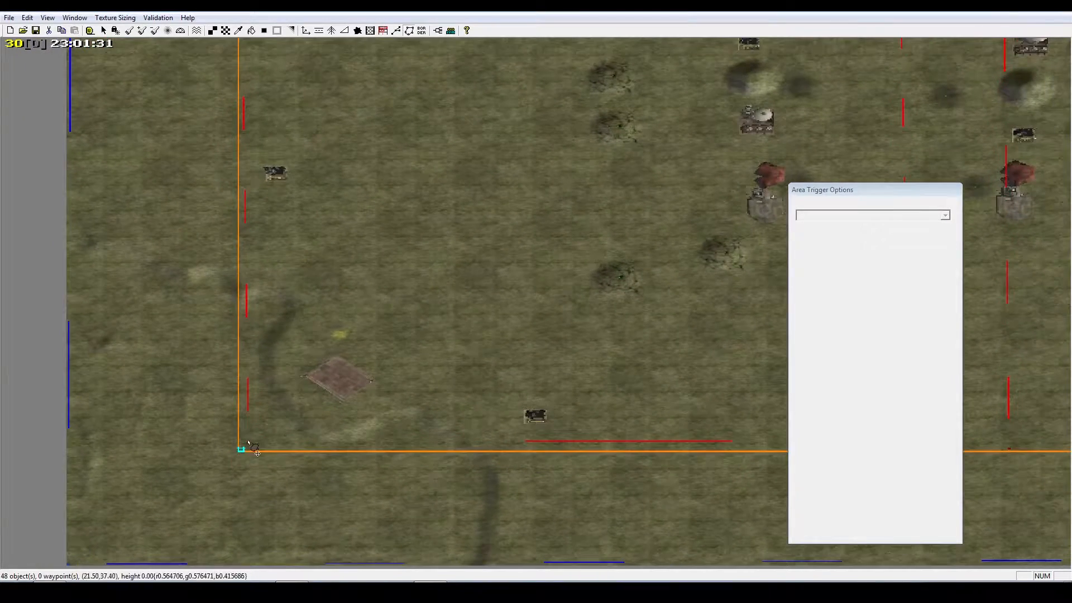
{"action": "scroll", "coordinate": [254, 446], "scroll_direction": "down", "scroll_amount": 2}
{"action": "scroll", "coordinate": [461, 349], "scroll_direction": "up", "scroll_amount": 5}
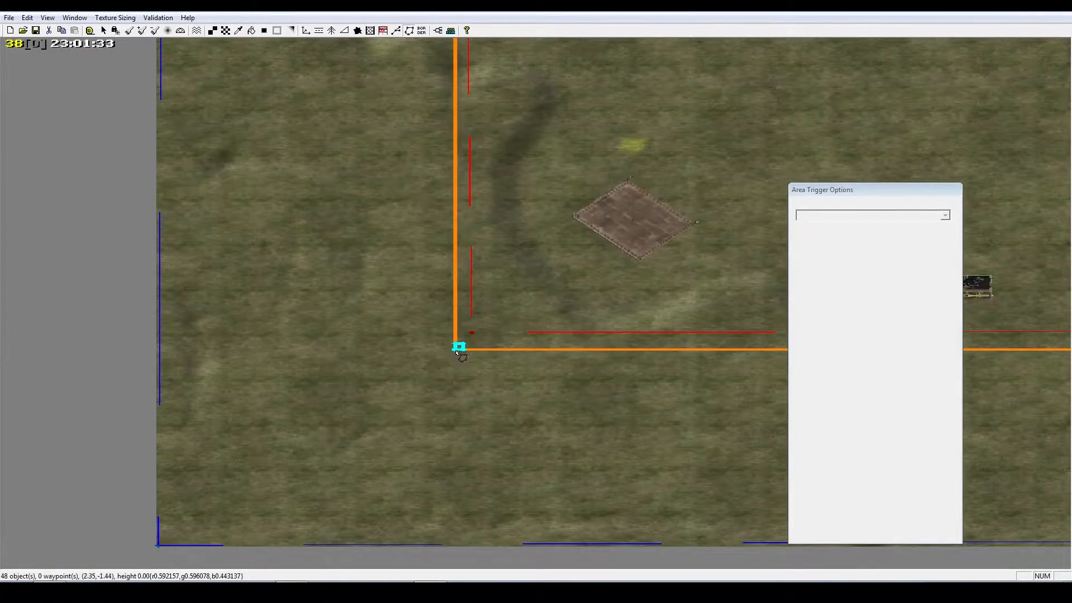
{"action": "left_click", "coordinate": [455, 353]}
{"action": "right_click_drag", "start_coordinate": [428, 401], "coordinate": [470, 62]}
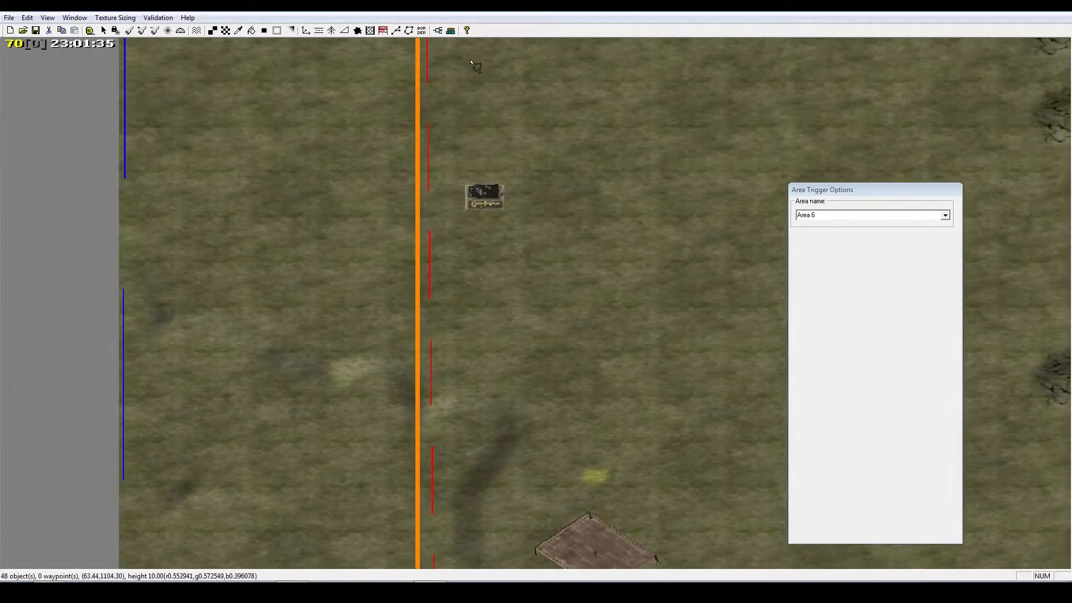
{"action": "left_click", "coordinate": [418, 185]}
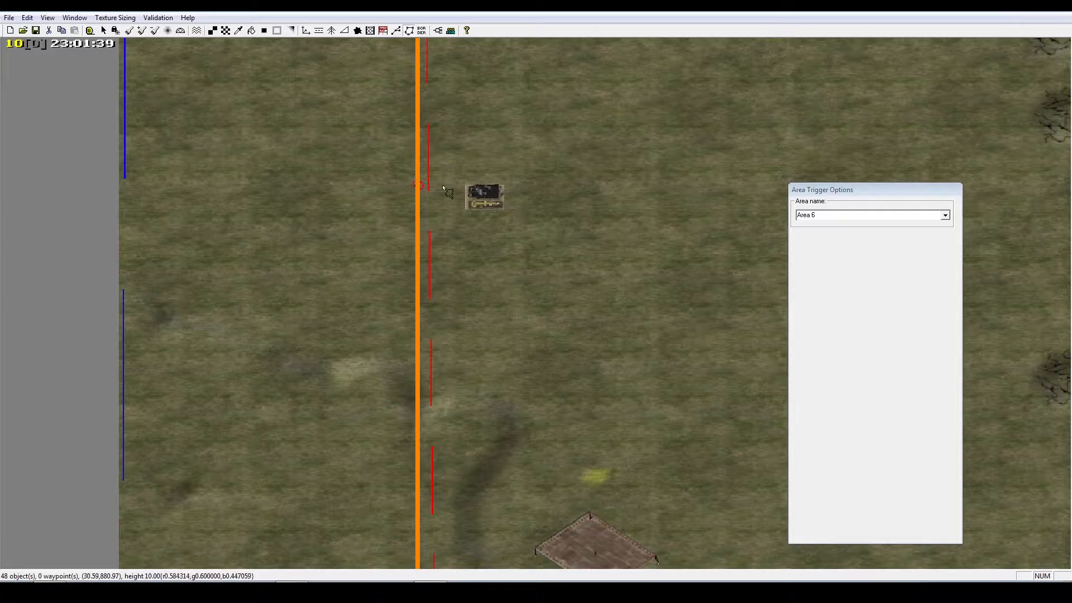
{"action": "right_click_drag", "start_coordinate": [254, 223], "coordinate": [694, 239]}
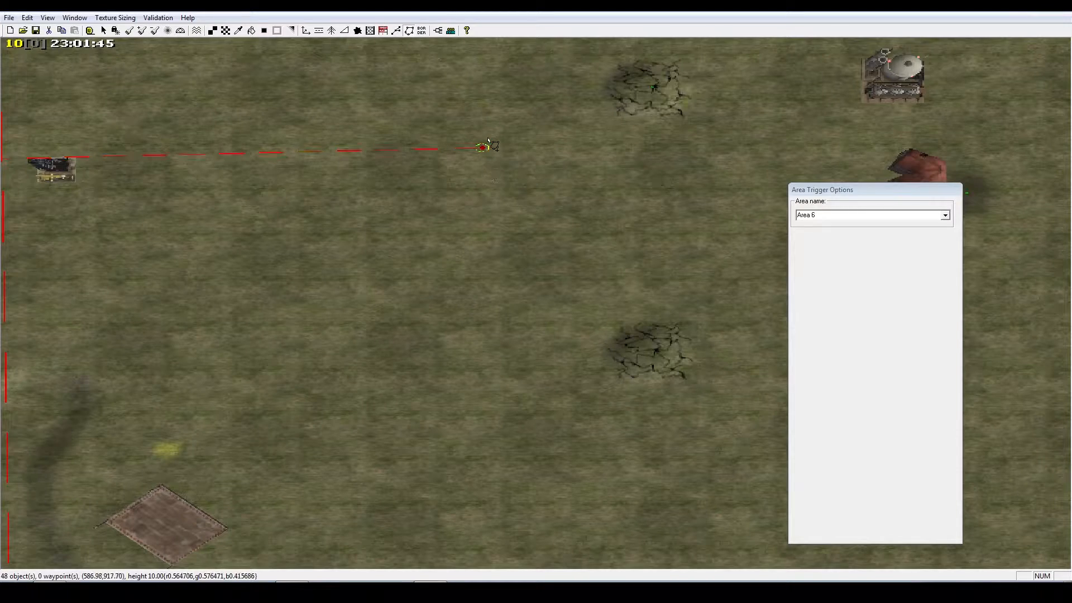
{"action": "right_click_drag", "start_coordinate": [486, 148], "coordinate": [512, 422]}
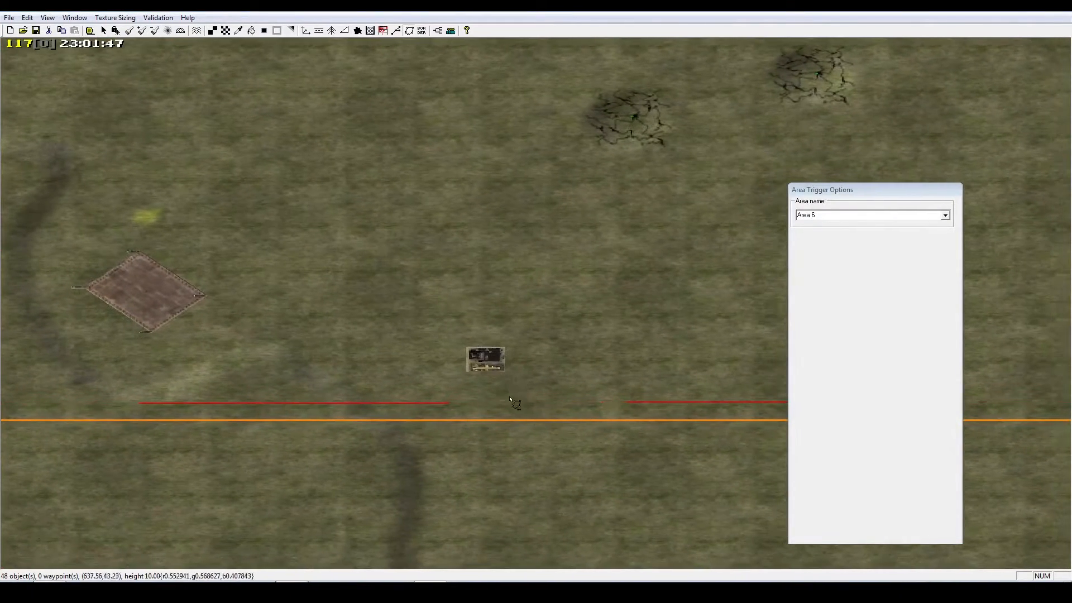
{"action": "left_click", "coordinate": [512, 420]}
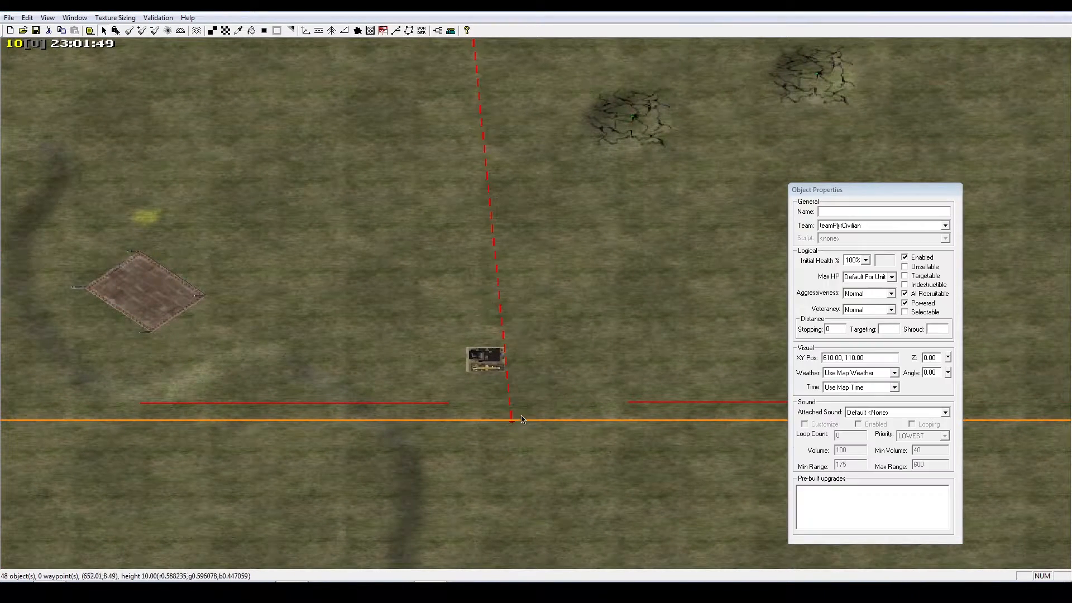
Square up the trigger area around the lower-left dock by moving its free inner corner to about XY 640, 880
{"action": "scroll", "coordinate": [497, 404], "scroll_direction": "up", "scroll_amount": 3}
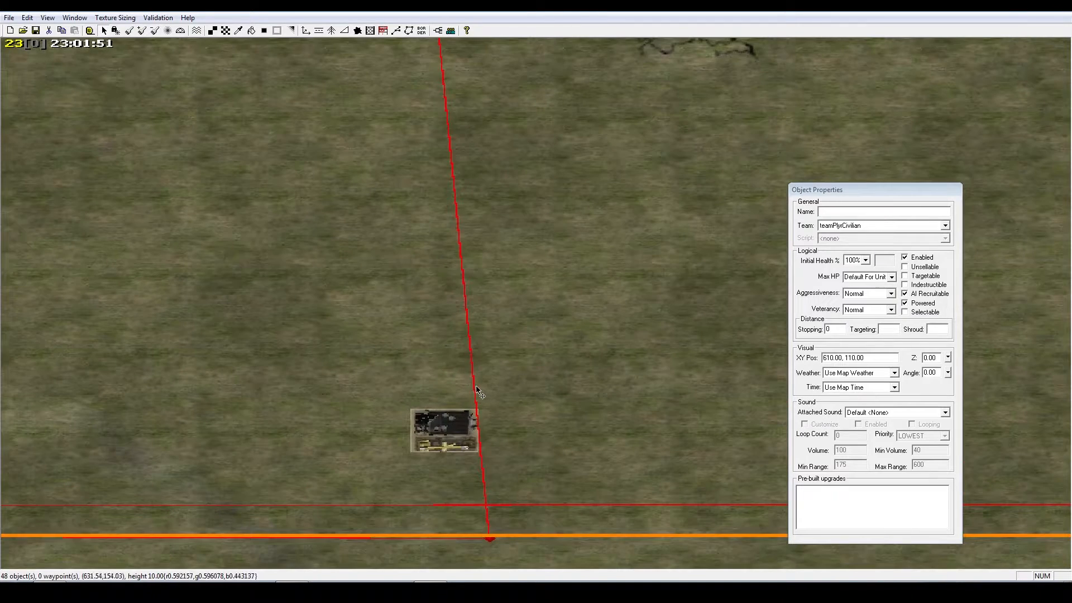
{"action": "left_click", "coordinate": [476, 387]}
{"action": "right_click_drag", "start_coordinate": [512, 353], "coordinate": [482, 399]}
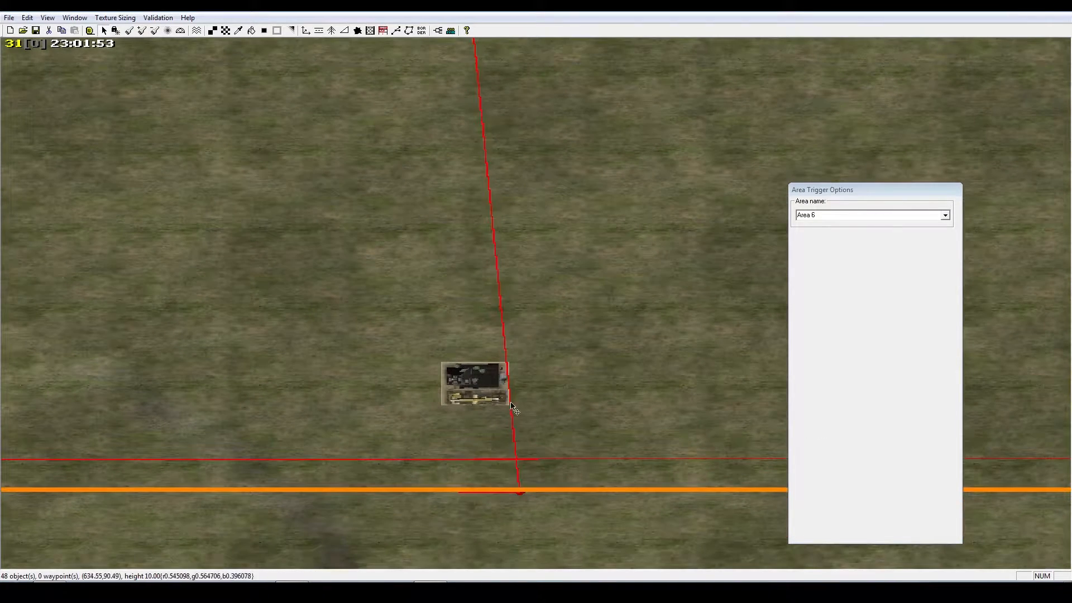
{"action": "left_click", "coordinate": [483, 384]}
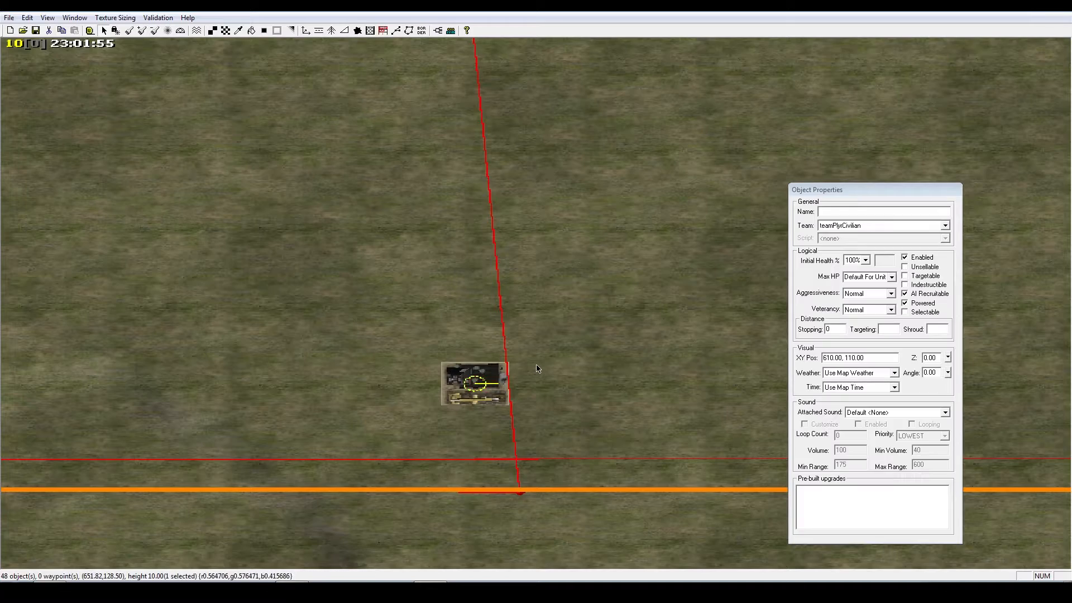
{"action": "scroll", "coordinate": [537, 369], "scroll_direction": "down", "scroll_amount": 6}
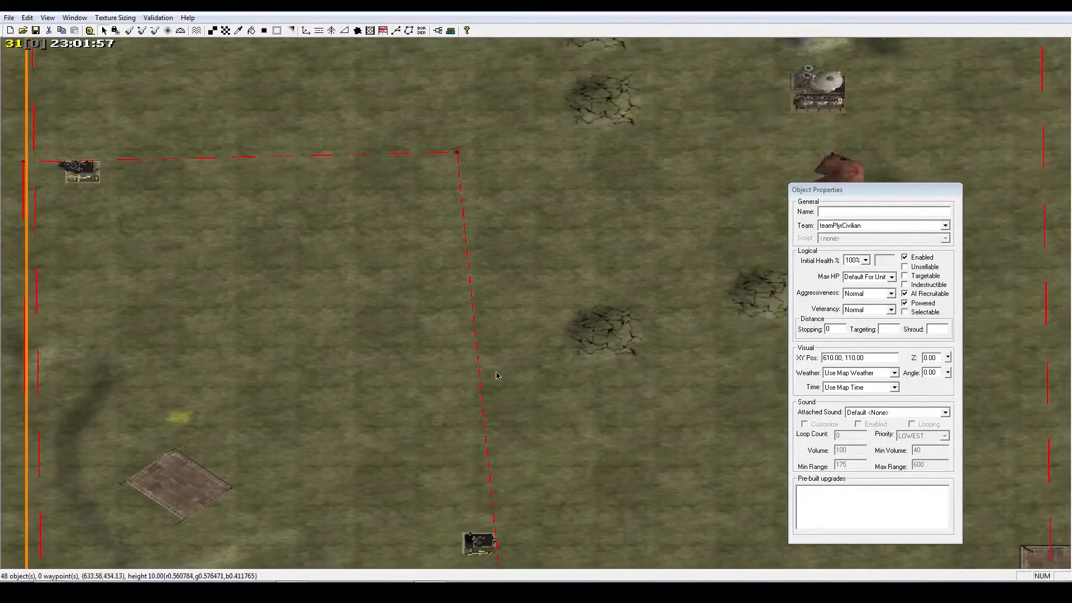
{"action": "left_click_drag", "start_coordinate": [457, 153], "coordinate": [485, 162]}
{"action": "right_click_drag", "start_coordinate": [500, 252], "coordinate": [502, 378]}
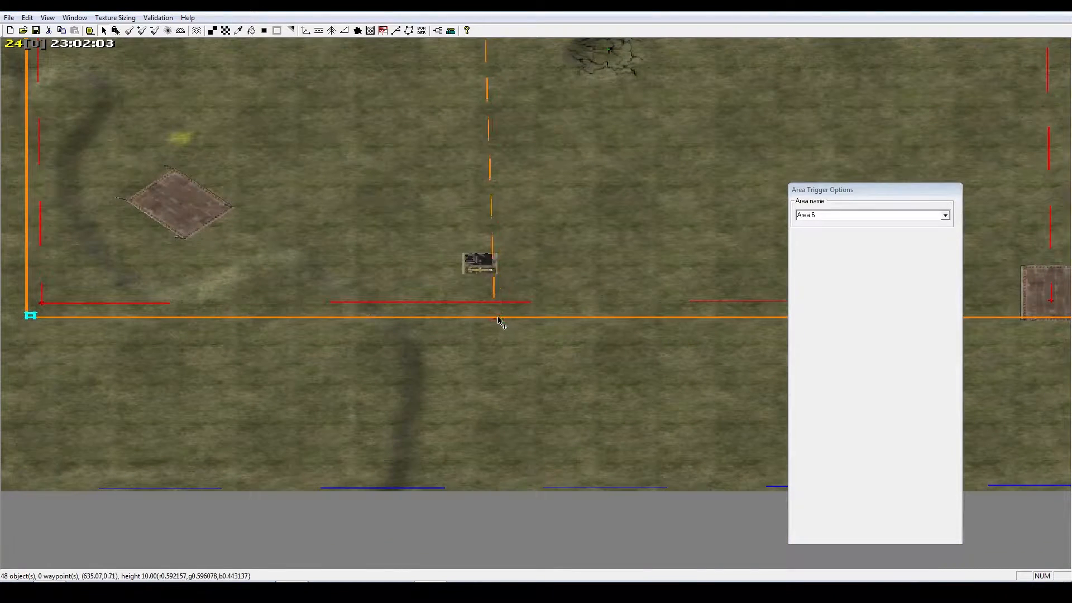
{"action": "right_click_drag", "start_coordinate": [500, 321], "coordinate": [493, 107]}
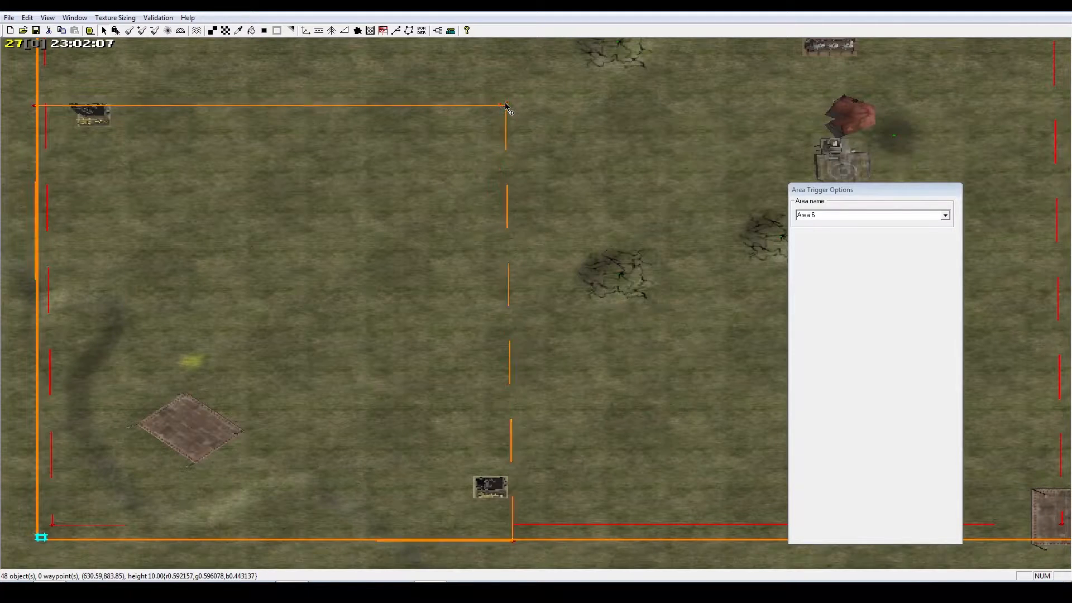
{"action": "left_click_drag", "start_coordinate": [505, 104], "coordinate": [513, 107]}
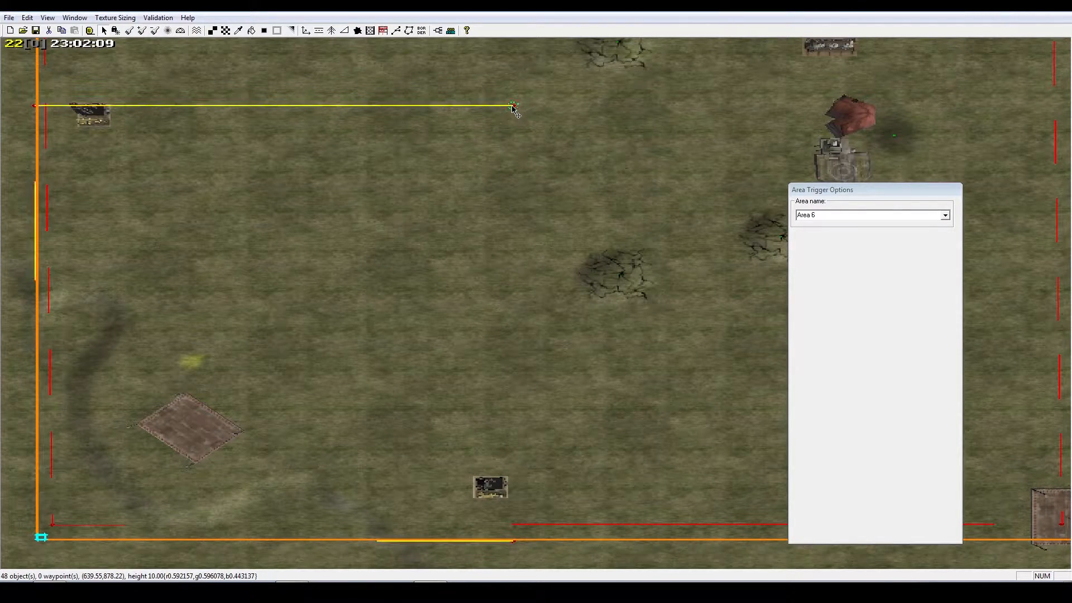
{"action": "right_click_drag", "start_coordinate": [505, 400], "coordinate": [259, 283]}
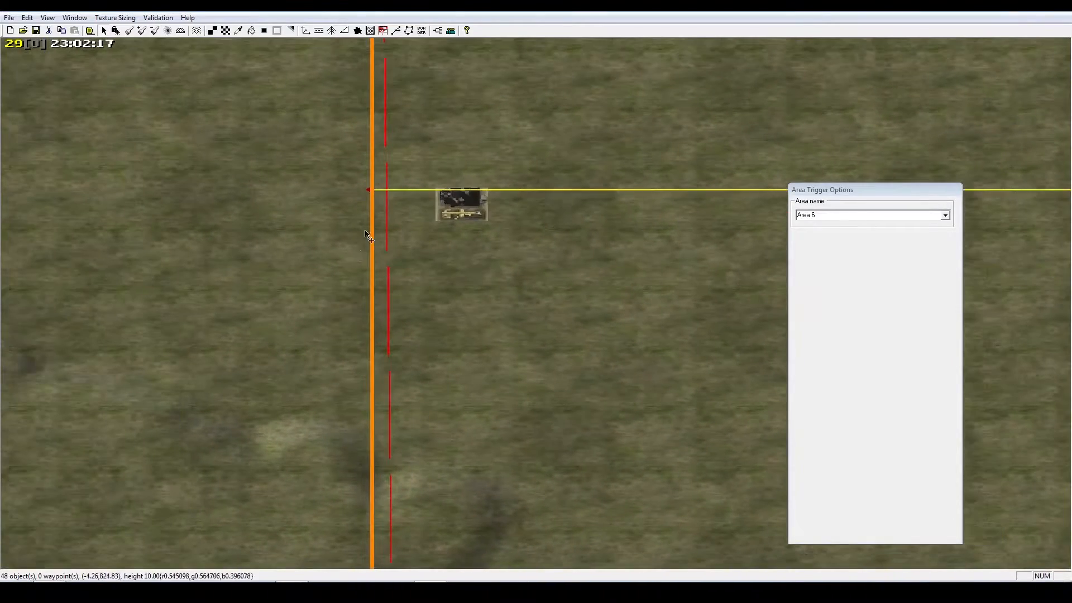
Examine how the lower-left dock's two oil derricks sit against the edges of the squared-up trigger area
{"action": "right_click_drag", "start_coordinate": [363, 59], "coordinate": [626, 266]}
{"action": "scroll", "coordinate": [552, 291], "scroll_direction": "down", "scroll_amount": 4}
{"action": "scroll", "coordinate": [553, 291], "scroll_direction": "down", "scroll_amount": 1}
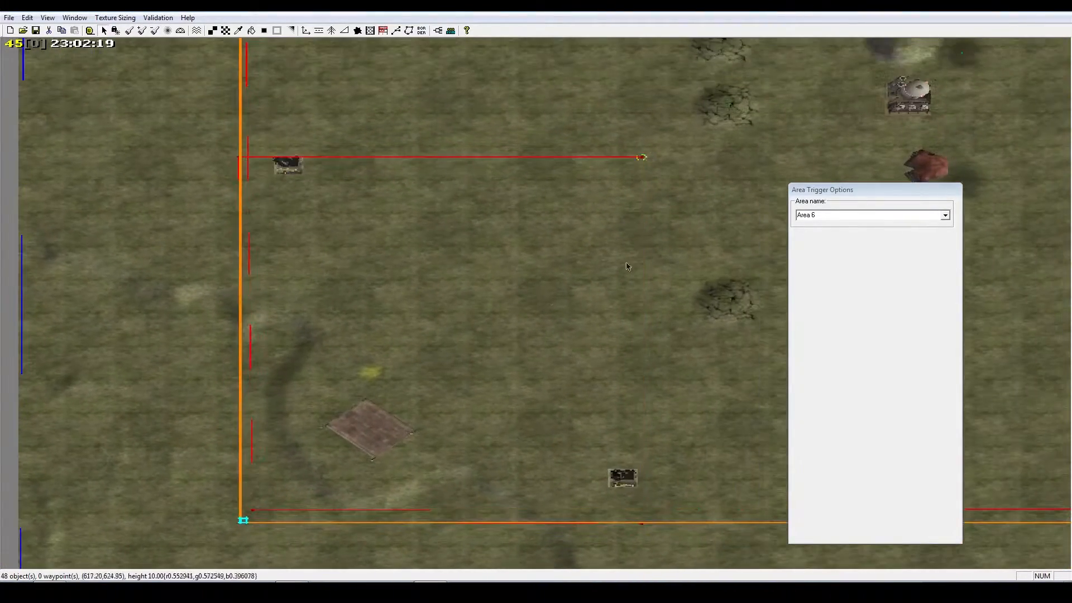
{"action": "right_click_drag", "start_coordinate": [464, 225], "coordinate": [443, 234]}
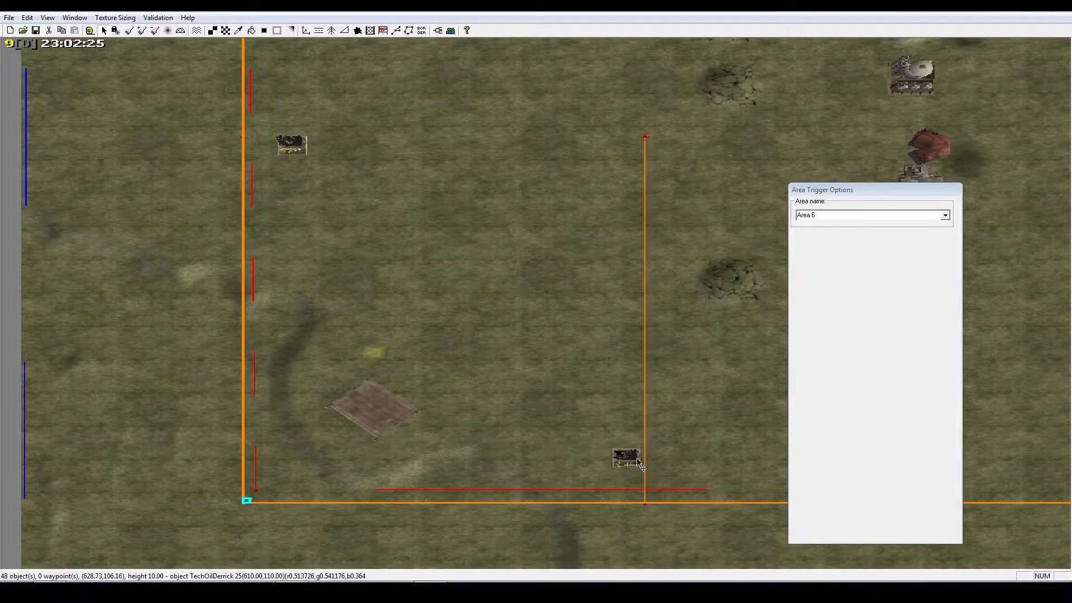
{"action": "right_click_drag", "start_coordinate": [321, 197], "coordinate": [278, 184]}
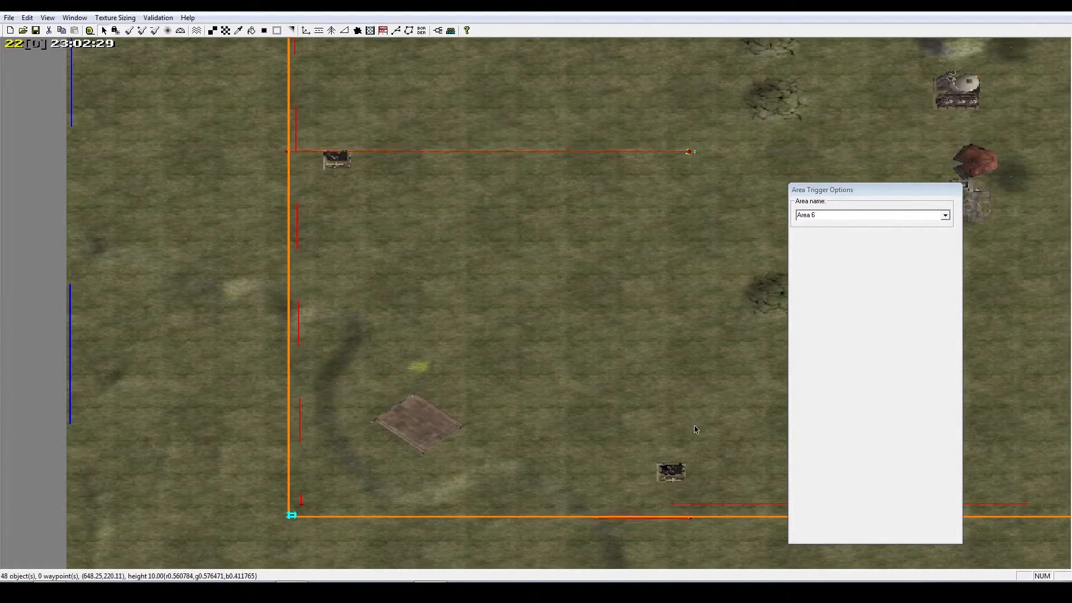
{"action": "right_click_drag", "start_coordinate": [640, 409], "coordinate": [667, 412]}
{"action": "scroll", "coordinate": [335, 351], "scroll_direction": "down", "scroll_amount": 2}
{"action": "right_click_drag", "start_coordinate": [314, 347], "coordinate": [475, 378]}
{"action": "scroll", "coordinate": [446, 381], "scroll_direction": "down", "scroll_amount": 3}
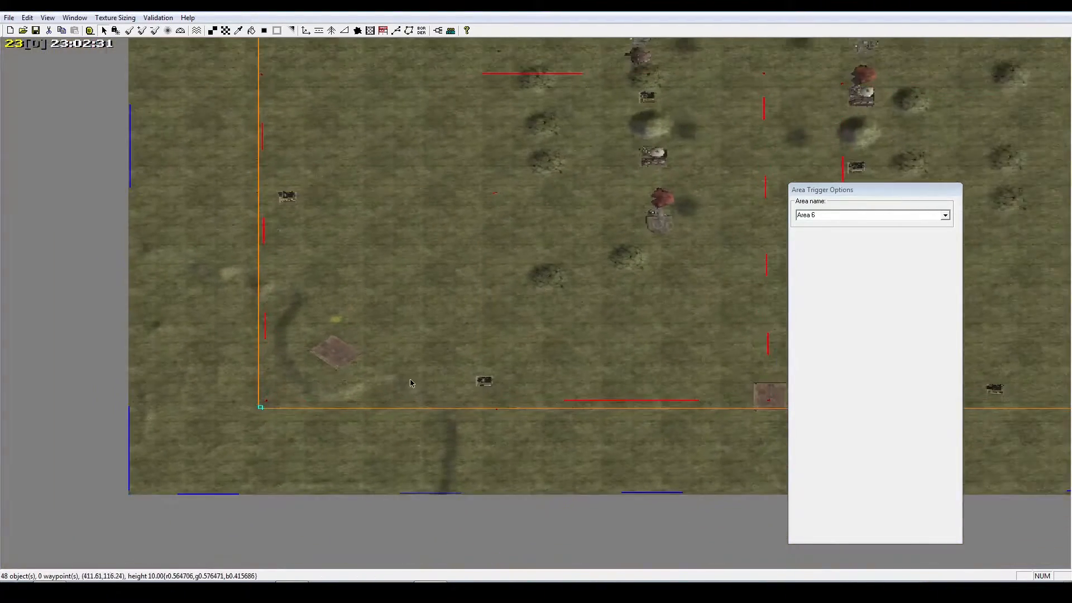
Move the whole trigger area from the lower-left dock to the lower-right corner dock, aligning it with the right and lower map borders
{"action": "right_click_drag", "start_coordinate": [407, 378], "coordinate": [700, 373]}
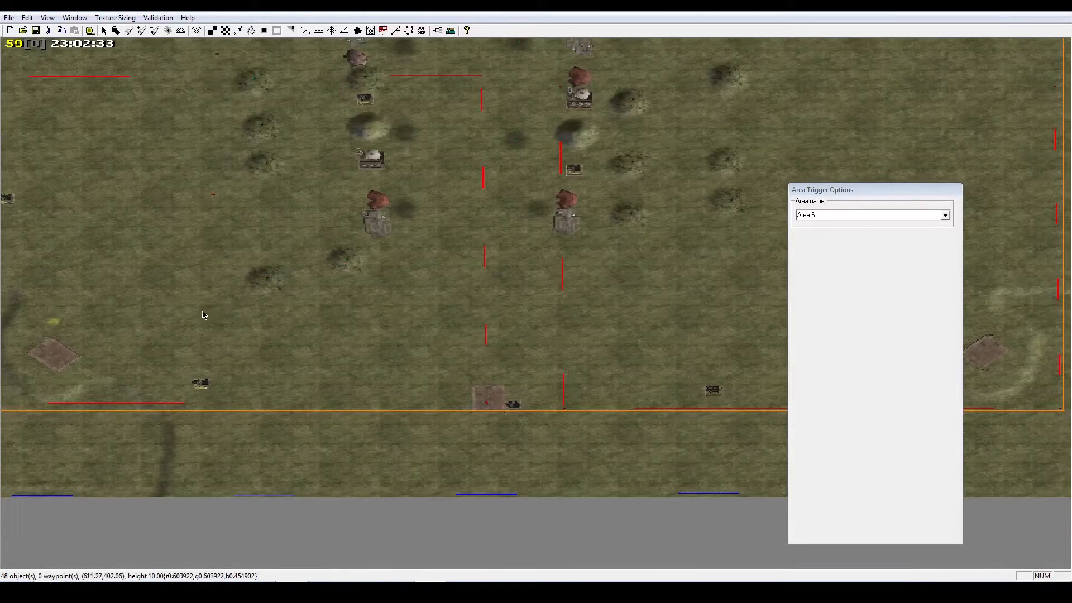
{"action": "right_click_drag", "start_coordinate": [218, 319], "coordinate": [276, 321]}
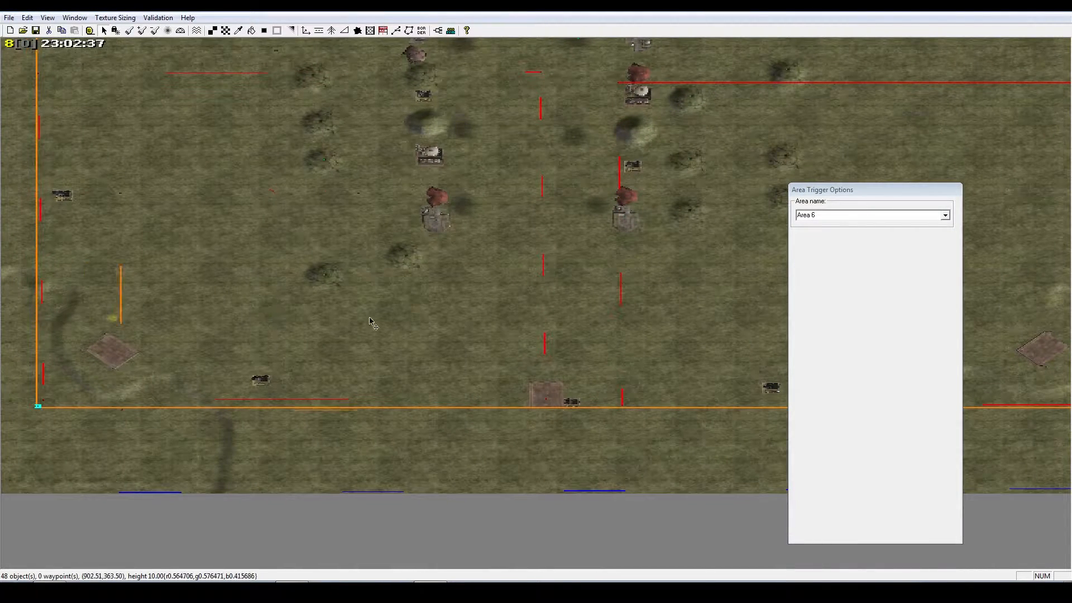
{"action": "left_click_drag", "start_coordinate": [1000, 318], "coordinate": [1067, 328]}
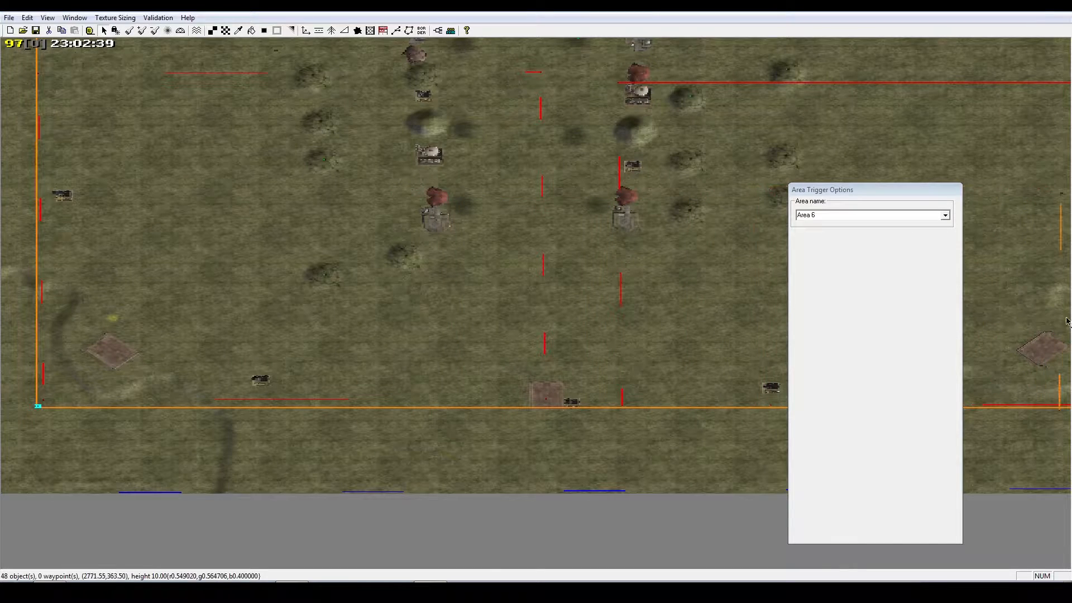
{"action": "right_click_drag", "start_coordinate": [1068, 346], "coordinate": [533, 333]}
{"action": "left_click", "coordinate": [509, 352]}
{"action": "scroll", "coordinate": [509, 352], "scroll_direction": "up", "scroll_amount": 3}
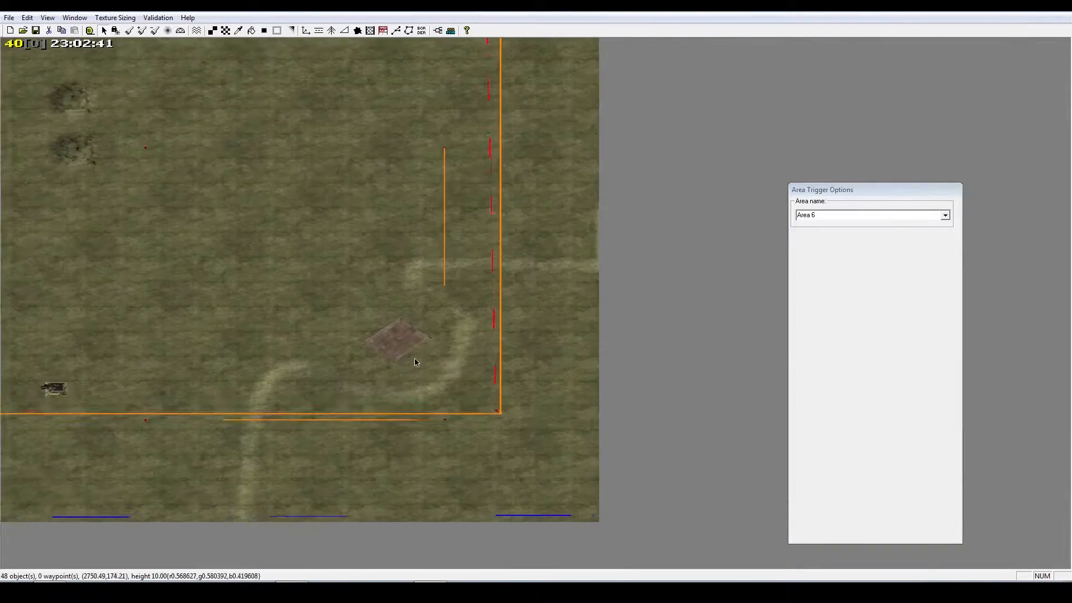
{"action": "left_click_drag", "start_coordinate": [436, 351], "coordinate": [488, 342]}
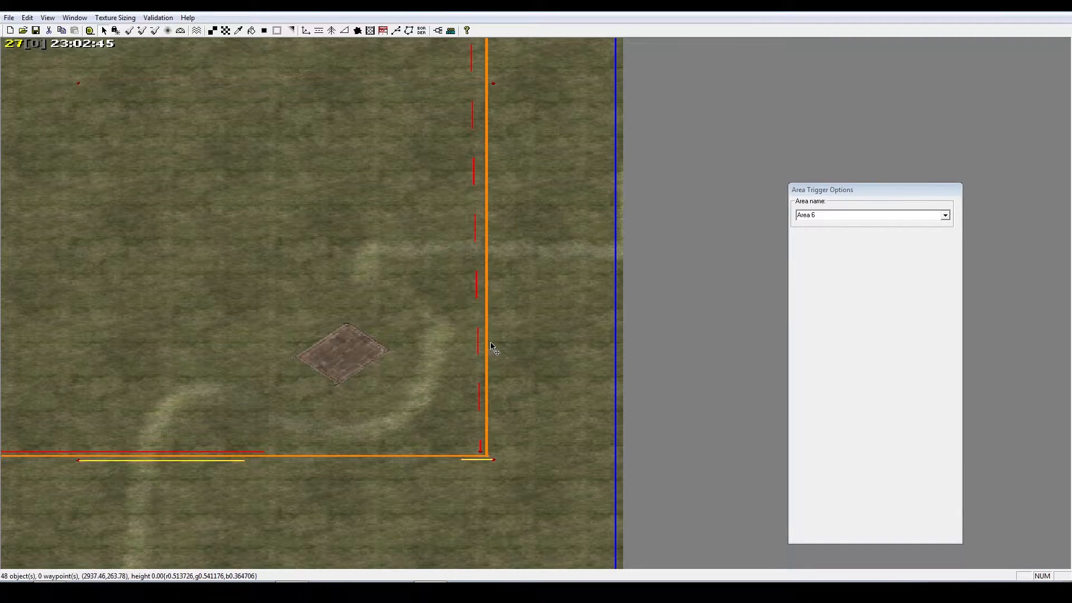
Move the lower-edge oil derrick just inside the trigger area's inner edge near the lower-right dock, at XY 2310, 100
{"action": "right_click_drag", "start_coordinate": [498, 362], "coordinate": [310, 344]}
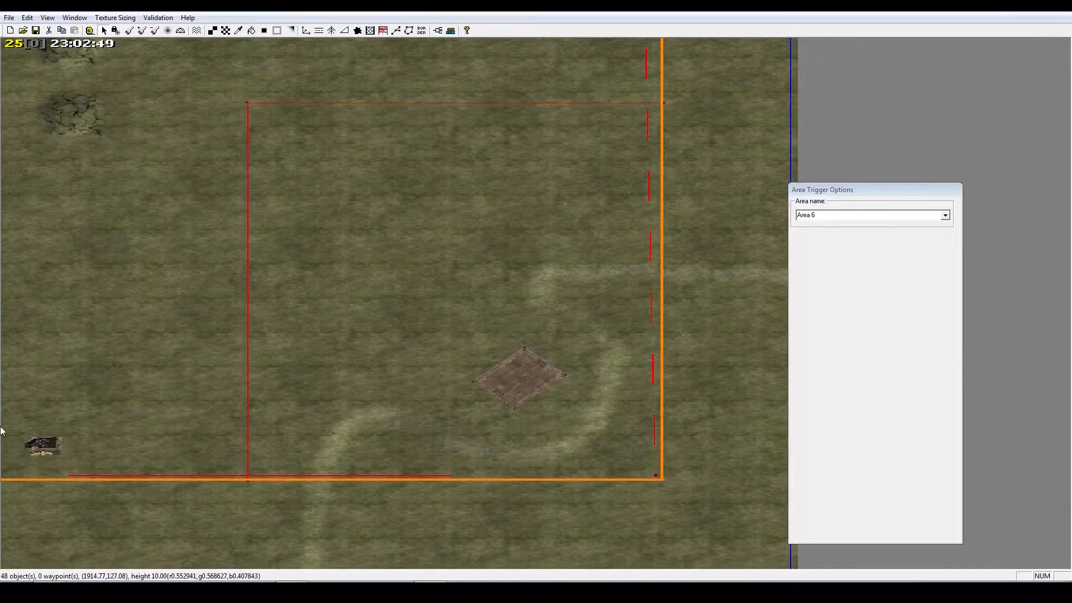
{"action": "left_click", "coordinate": [57, 458]}
{"action": "left_click_drag", "start_coordinate": [53, 449], "coordinate": [261, 415]}
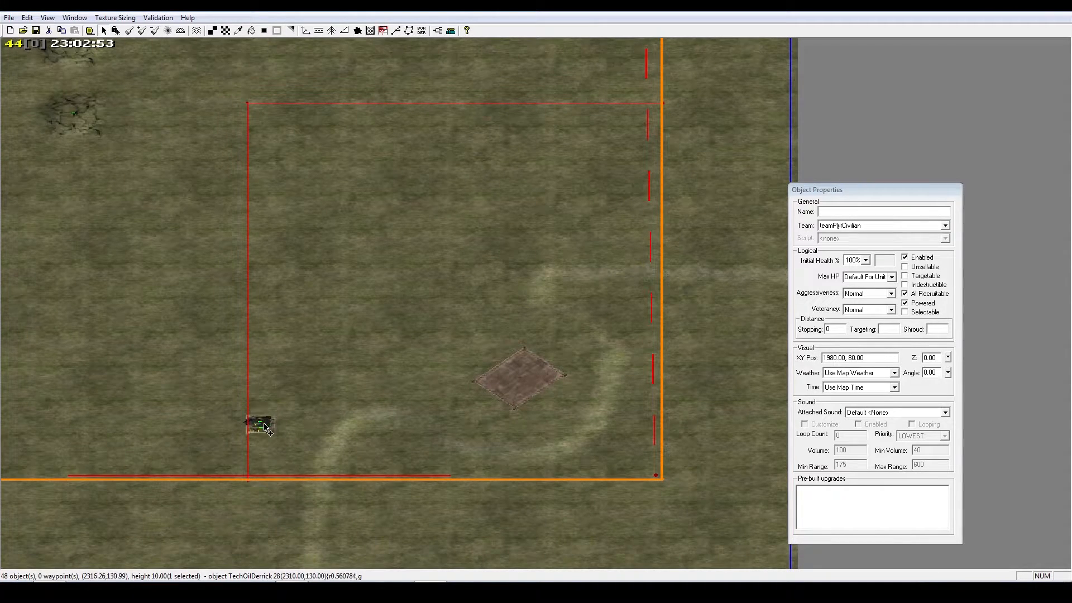
{"action": "right_click_drag", "start_coordinate": [267, 425], "coordinate": [240, 435]}
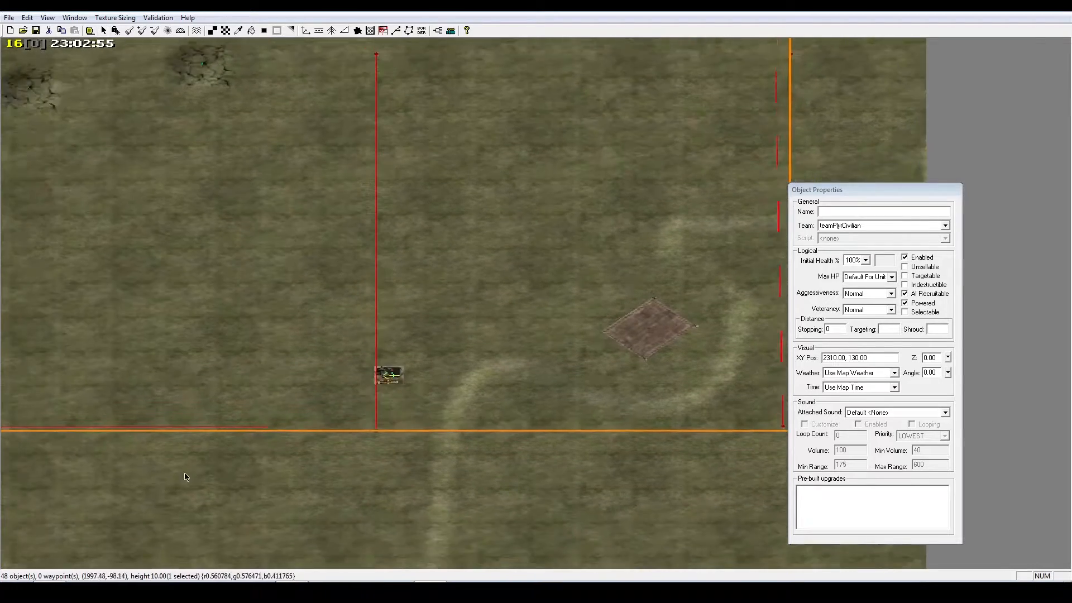
{"action": "right_click_drag", "start_coordinate": [426, 385], "coordinate": [414, 323]}
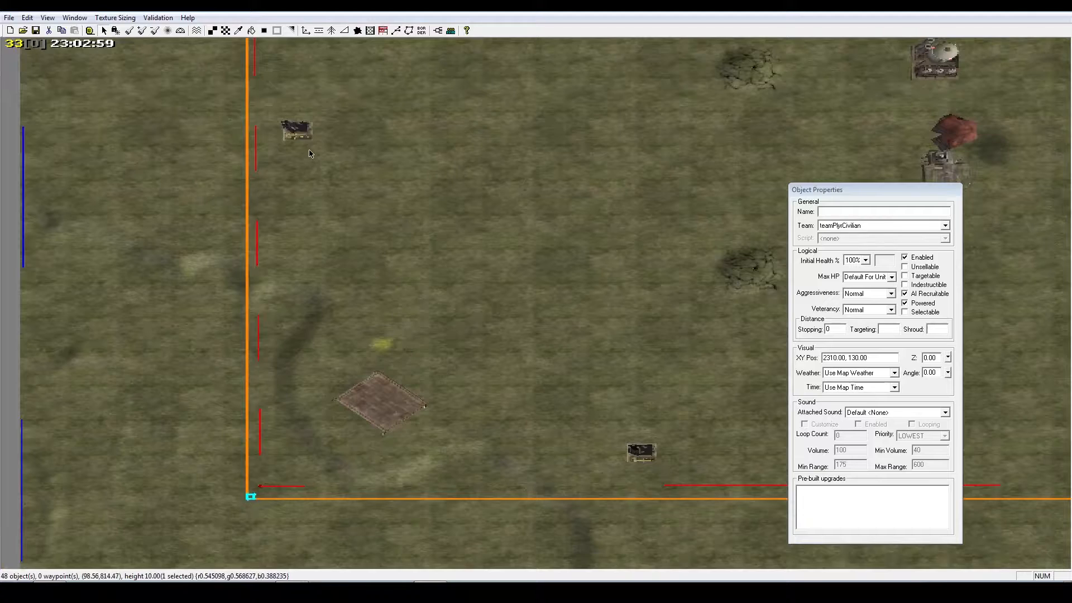
{"action": "right_click_drag", "start_coordinate": [311, 154], "coordinate": [620, 321]}
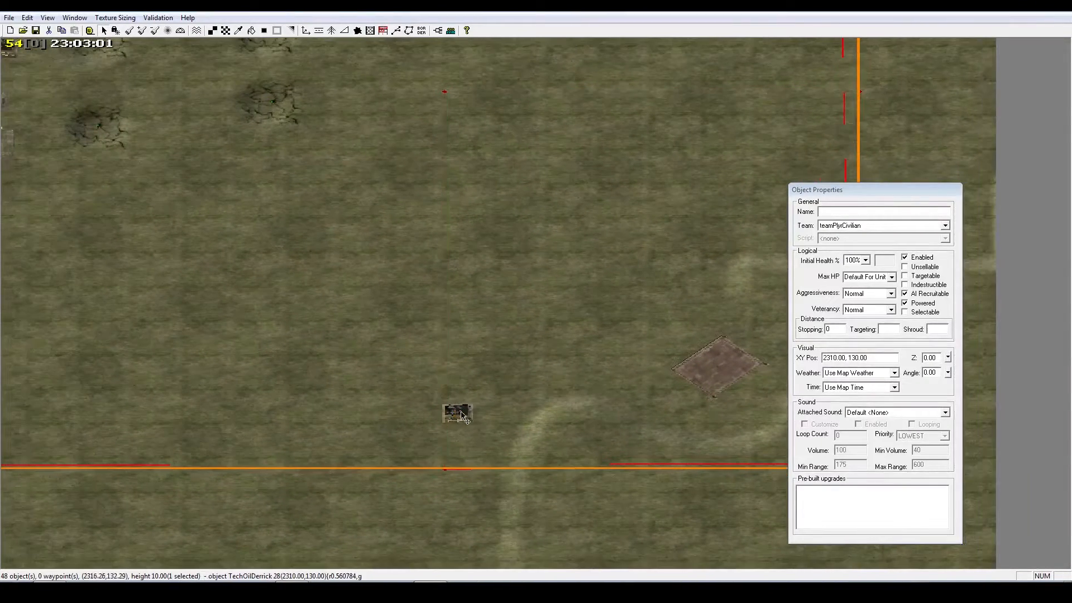
{"action": "right_click_drag", "start_coordinate": [467, 416], "coordinate": [481, 404]}
{"action": "left_click_drag", "start_coordinate": [440, 432], "coordinate": [440, 444]}
{"action": "right_click_drag", "start_coordinate": [441, 444], "coordinate": [252, 403]}
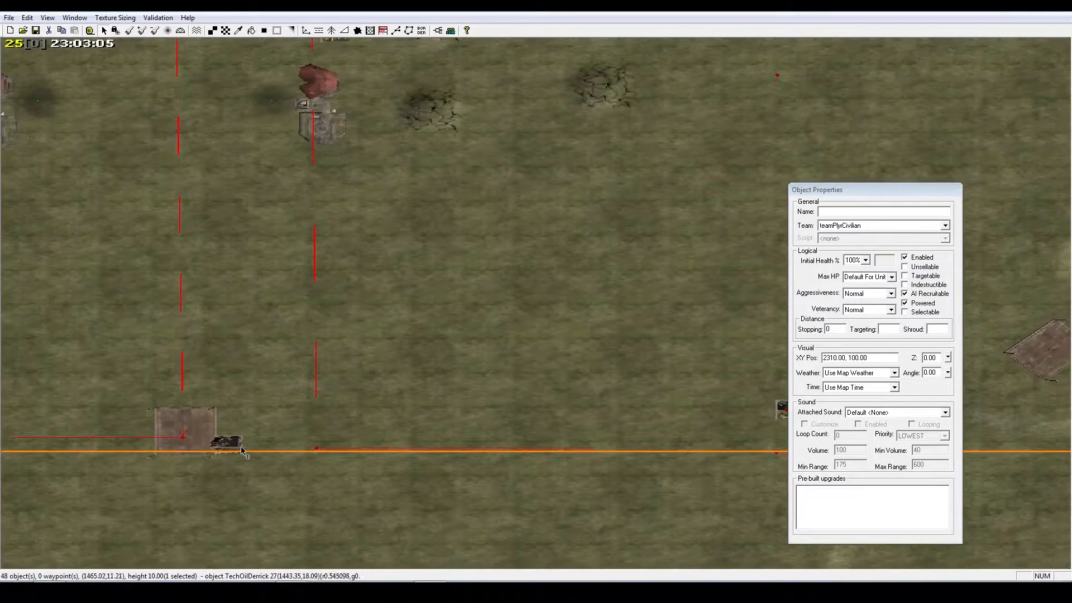
Move the remaining oil derrick beside the lower middle dock to the right map border inside the trigger area, at XY 2820, 860
{"action": "left_click_drag", "start_coordinate": [237, 441], "coordinate": [1026, 200]}
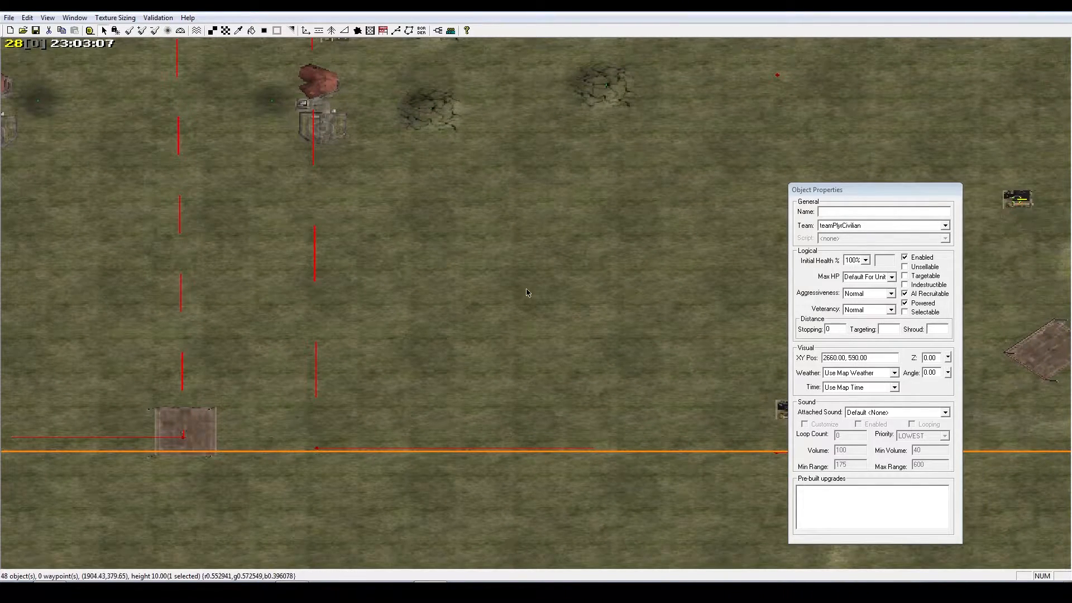
{"action": "right_click_drag", "start_coordinate": [525, 291], "coordinate": [901, 155]}
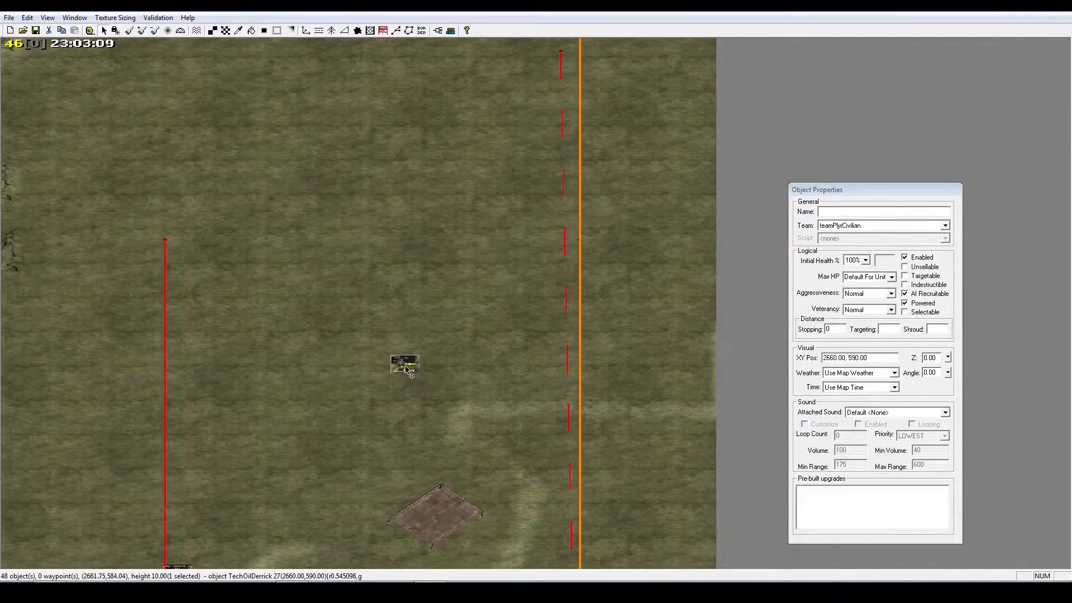
{"action": "left_click_drag", "start_coordinate": [407, 370], "coordinate": [551, 219]}
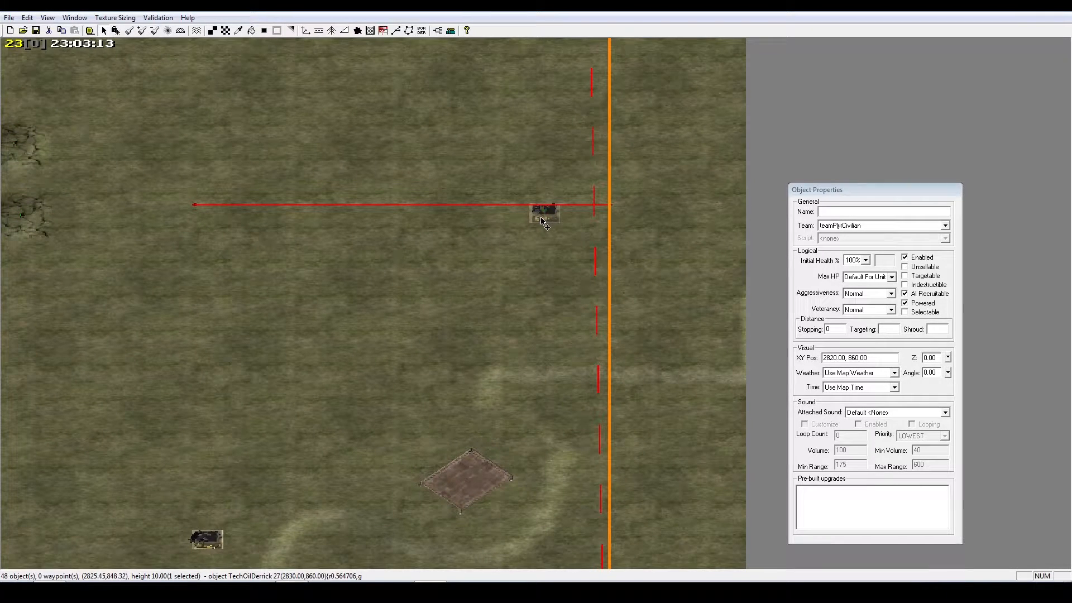
{"action": "right_click_drag", "start_coordinate": [542, 223], "coordinate": [427, 389]}
{"action": "scroll", "coordinate": [509, 312], "scroll_direction": "down", "scroll_amount": 3}
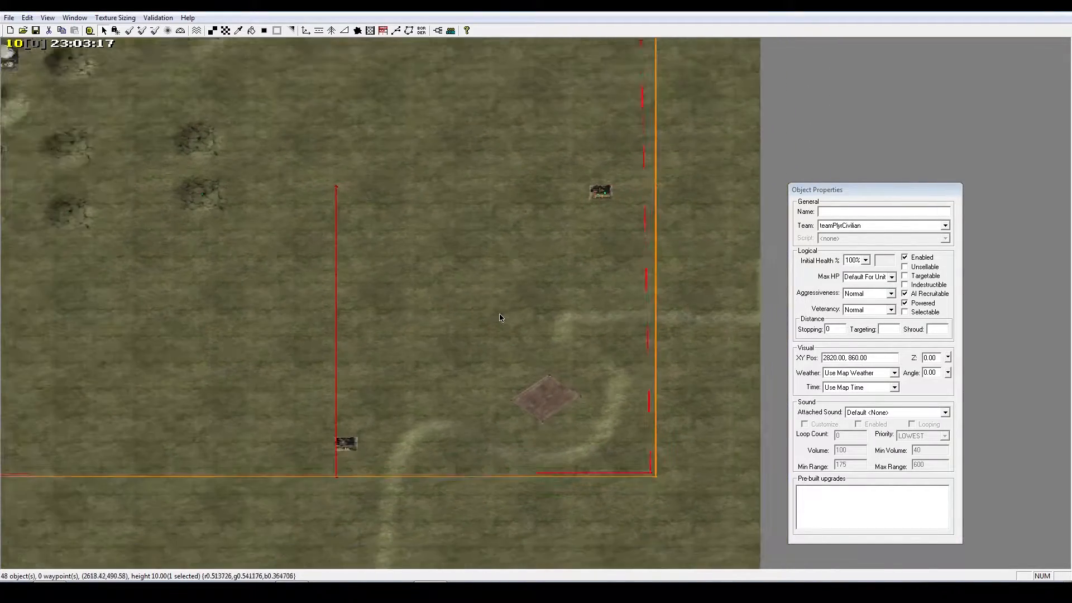
Move the trigger area up from the lower-right dock to enclose the upper-right corner dock, flush with the map borders
{"action": "right_click_drag", "start_coordinate": [539, 304], "coordinate": [652, 166]}
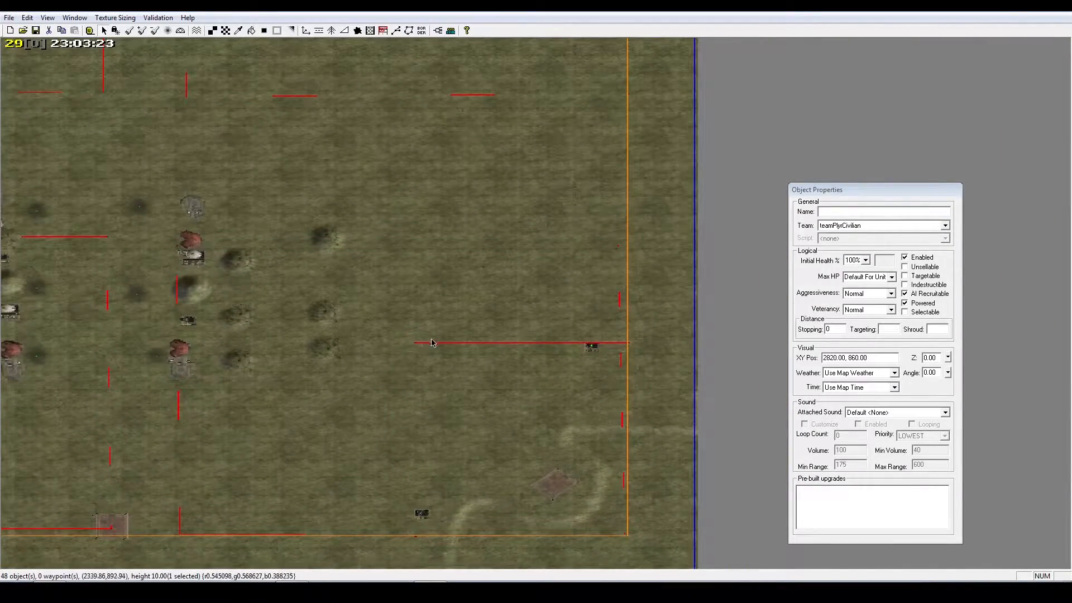
{"action": "left_click_drag", "start_coordinate": [437, 342], "coordinate": [450, 74]}
{"action": "right_click_drag", "start_coordinate": [566, 301], "coordinate": [574, 219]}
{"action": "scroll", "coordinate": [558, 357], "scroll_direction": "up", "scroll_amount": 2}
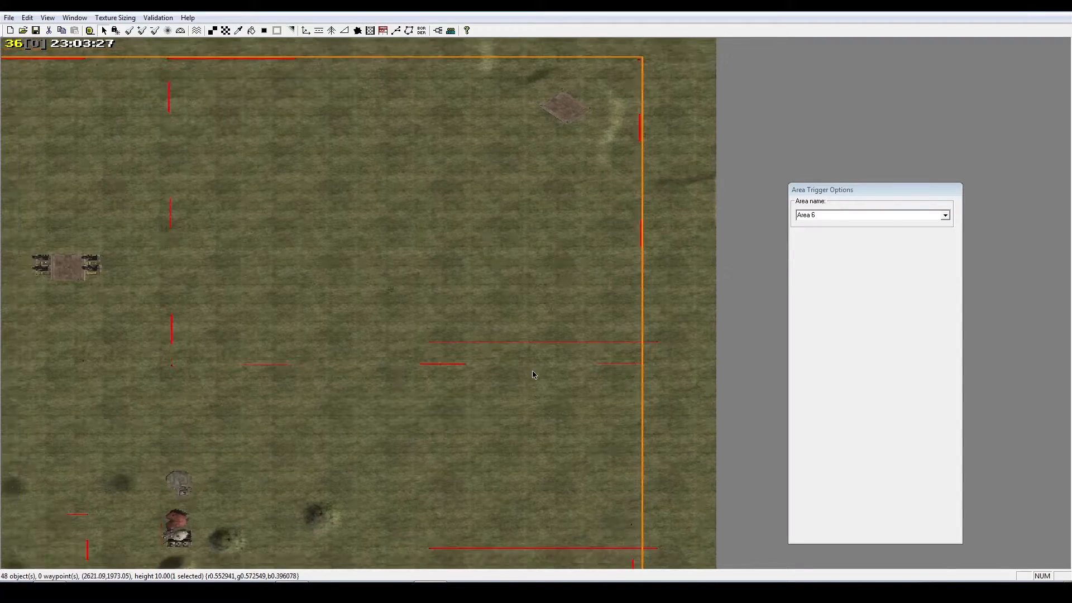
{"action": "left_click_drag", "start_coordinate": [556, 346], "coordinate": [542, 63]}
Move two oil derricks from the upper middle dock into the upper-right trigger area, one near the upper border and one at XY 2380, 2670
{"action": "right_click_drag", "start_coordinate": [564, 220], "coordinate": [206, 384]}
{"action": "scroll", "coordinate": [588, 252], "scroll_direction": "up", "scroll_amount": 3}
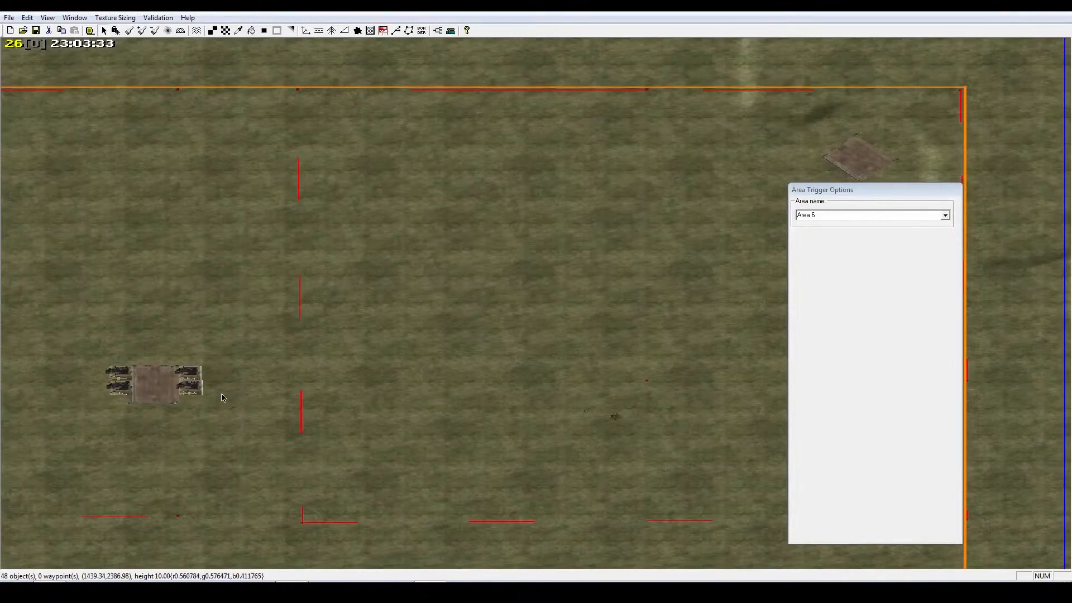
{"action": "left_click_drag", "start_coordinate": [195, 386], "coordinate": [637, 135]}
{"action": "right_click_drag", "start_coordinate": [405, 268], "coordinate": [327, 308]}
{"action": "left_click_drag", "start_coordinate": [103, 418], "coordinate": [616, 341]}
{"action": "right_click_drag", "start_coordinate": [615, 342], "coordinate": [324, 400]}
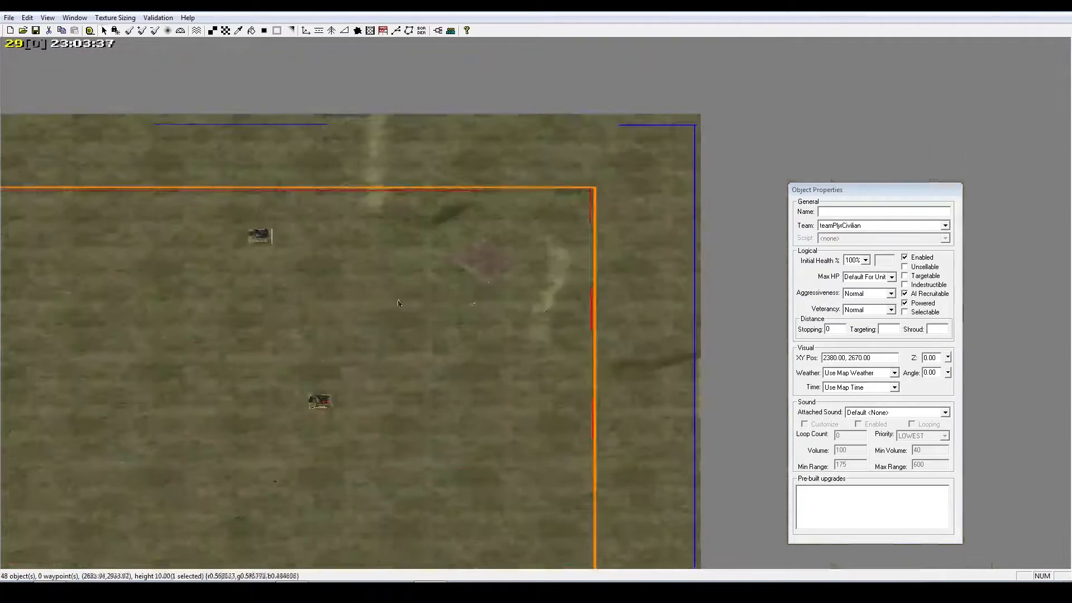
Position the upper-border oil derrick just inside the upper-right trigger area's inner edge at XY 2310, 3220
{"action": "scroll", "coordinate": [368, 308], "scroll_direction": "up", "scroll_amount": 3}
{"action": "right_click_drag", "start_coordinate": [129, 202], "coordinate": [316, 255]}
{"action": "scroll", "coordinate": [316, 255], "scroll_direction": "up", "scroll_amount": 1}
{"action": "left_click_drag", "start_coordinate": [318, 264], "coordinate": [356, 234]}
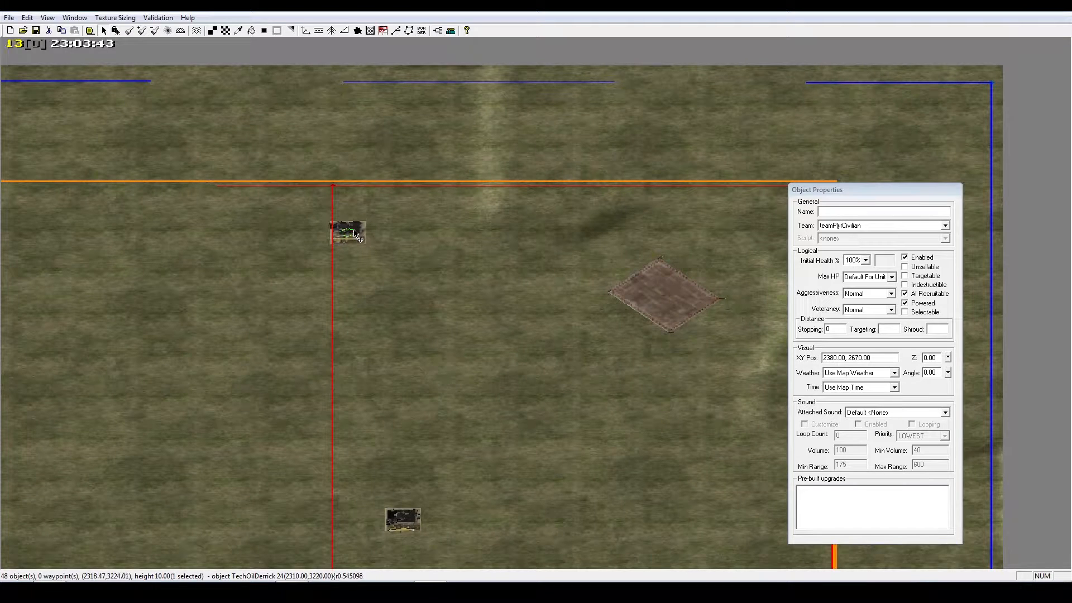
Move the second oil derrick beside the right map border, just inside the lower edge of the upper-right trigger area
{"action": "right_click_drag", "start_coordinate": [355, 234], "coordinate": [568, 405]}
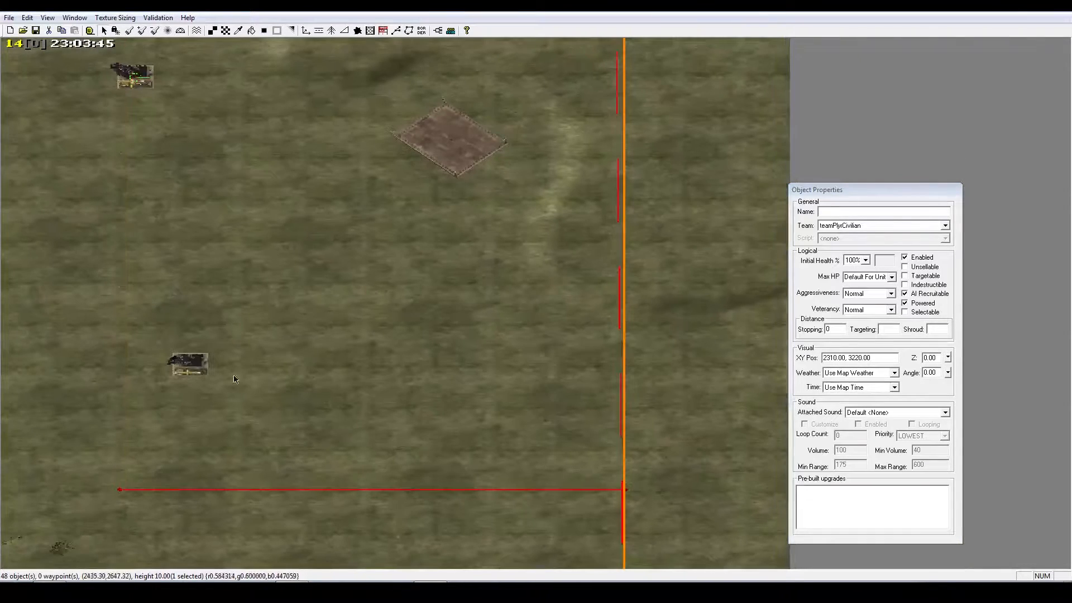
{"action": "left_click_drag", "start_coordinate": [187, 364], "coordinate": [551, 479]}
{"action": "right_click_drag", "start_coordinate": [550, 389], "coordinate": [531, 369]}
Move the trigger area across the map to enclose the upper-left corner dock, aligned with the left and upper borders
{"action": "scroll", "coordinate": [408, 387], "scroll_direction": "down", "scroll_amount": 5}
{"action": "left_click_drag", "start_coordinate": [710, 321], "coordinate": [1, 285]}
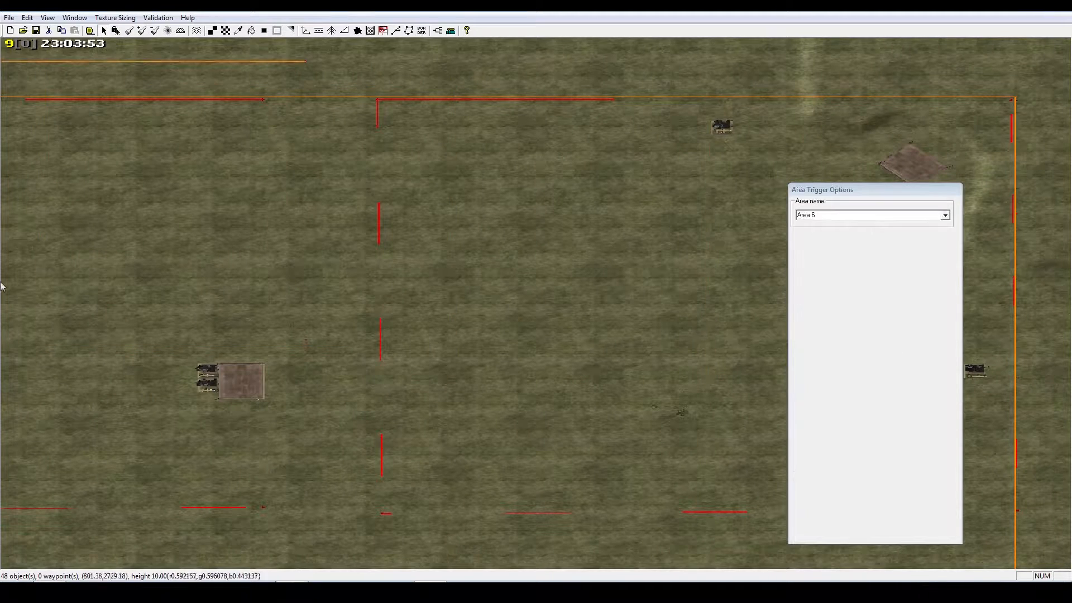
{"action": "right_click_drag", "start_coordinate": [22, 329], "coordinate": [341, 331]}
{"action": "mouse_move", "coordinate": [608, 324]}
{"action": "left_mouse_down"}
{"action": "mouse_move", "coordinate": [337, 335]}
{"action": "mouse_move", "coordinate": [281, 368]}
{"action": "mouse_move", "coordinate": [224, 363]}
{"action": "left_mouse_up"}
{"action": "right_click_drag", "start_coordinate": [472, 382], "coordinate": [416, 397]}
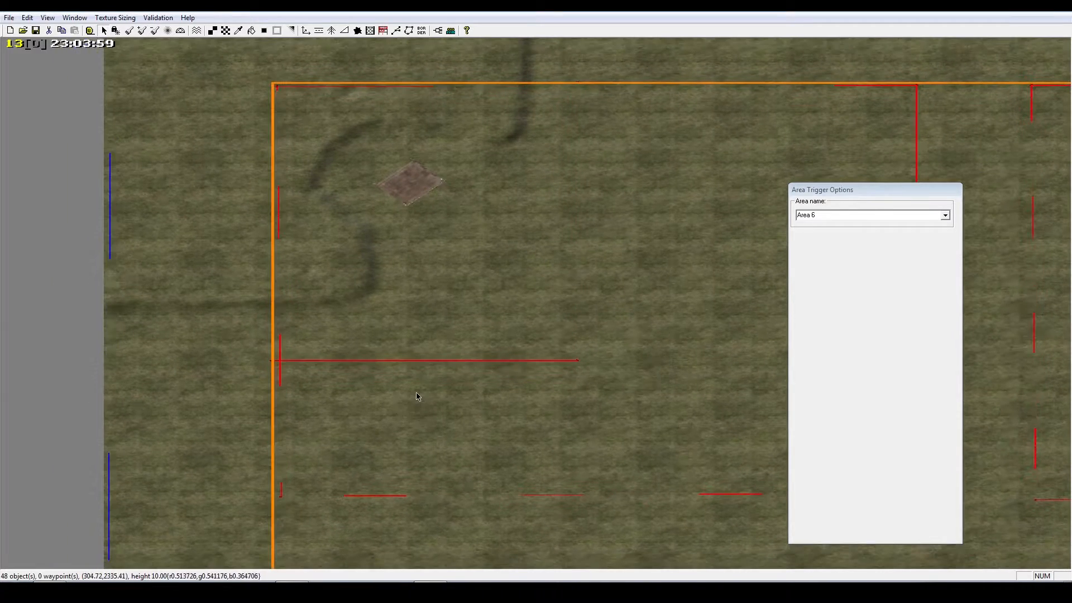
Move two oil derricks from the upper middle dock toward the upper-left trigger area, to about XY 521, 2644
{"action": "scroll", "coordinate": [478, 387], "scroll_direction": "up", "scroll_amount": 3}
{"action": "right_click_drag", "start_coordinate": [480, 387], "coordinate": [939, 342]}
{"action": "left_click", "coordinate": [538, 416]}
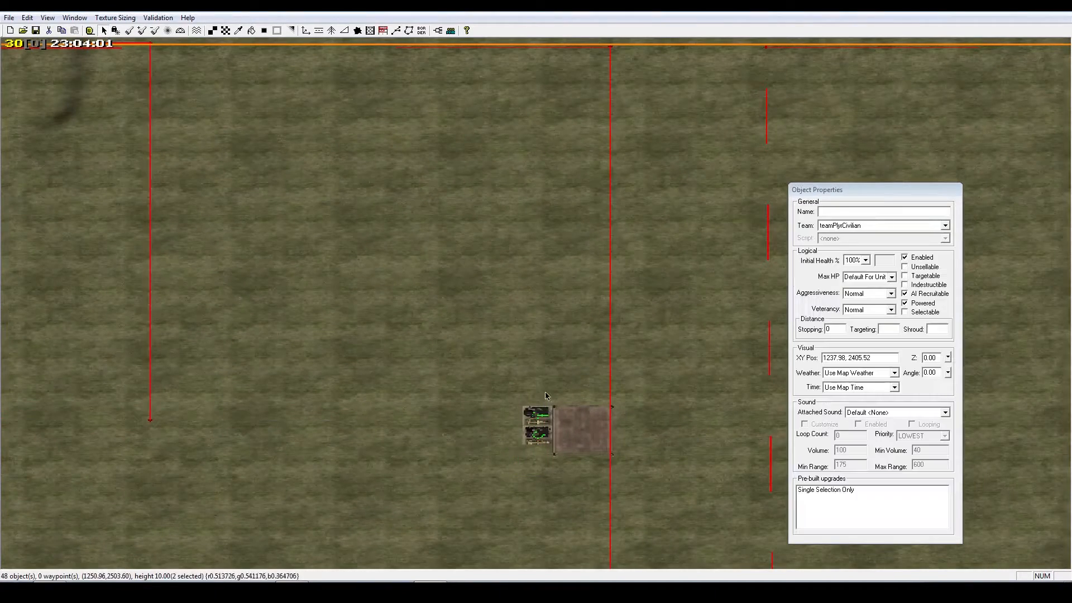
{"action": "left_click_drag", "start_coordinate": [539, 417], "coordinate": [69, 312]}
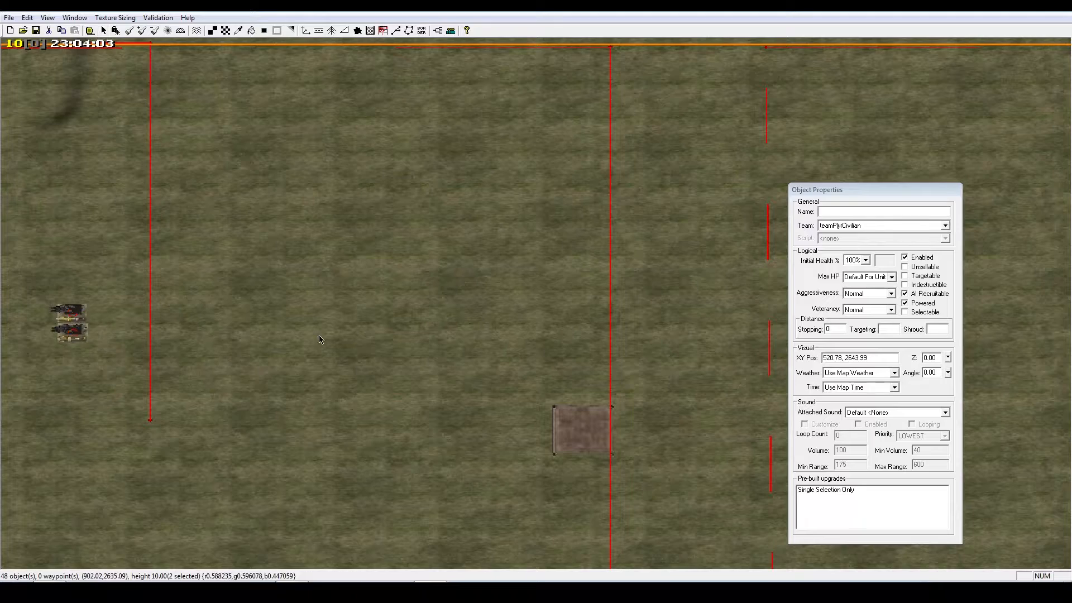
Move one of the two oil derricks beside the left map border, just inside the lower edge of the upper-left trigger area
{"action": "right_click_drag", "start_coordinate": [492, 346], "coordinate": [120, 397]}
{"action": "scroll", "coordinate": [359, 353], "scroll_direction": "up", "scroll_amount": 2}
{"action": "scroll", "coordinate": [425, 401], "scroll_direction": "up", "scroll_amount": 3}
{"action": "scroll", "coordinate": [426, 401], "scroll_direction": "down", "scroll_amount": 2}
{"action": "right_click_drag", "start_coordinate": [426, 401], "coordinate": [595, 385]}
{"action": "left_click_drag", "start_coordinate": [588, 373], "coordinate": [235, 465]}
Move the other oil derrick near the upper border, just inside the upper-left trigger area's inner edge at XY 620, 3170
{"action": "right_click_drag", "start_coordinate": [609, 273], "coordinate": [584, 355]}
{"action": "left_click_drag", "start_coordinate": [571, 438], "coordinate": [641, 180]}
{"action": "right_click_drag", "start_coordinate": [641, 180], "coordinate": [546, 266]}
{"action": "scroll", "coordinate": [608, 257], "scroll_direction": "up", "scroll_amount": 3}
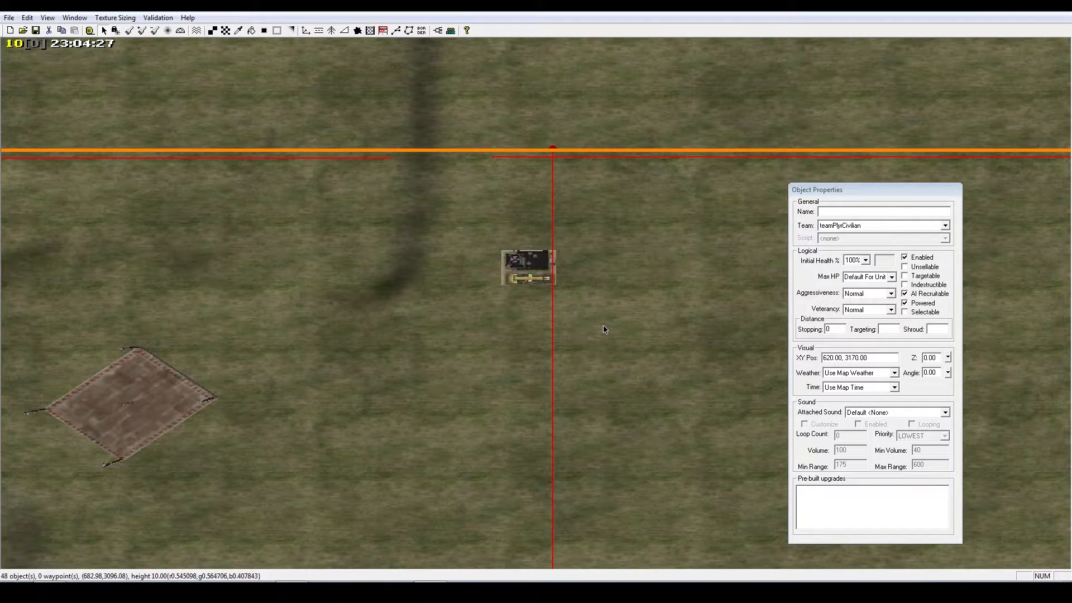
Examine how the two oil derricks sit relative to the upper-left dock, the map border and the trigger area's edges
{"action": "right_click_drag", "start_coordinate": [610, 323], "coordinate": [570, 322]}
{"action": "scroll", "coordinate": [570, 325], "scroll_direction": "down", "scroll_amount": 2}
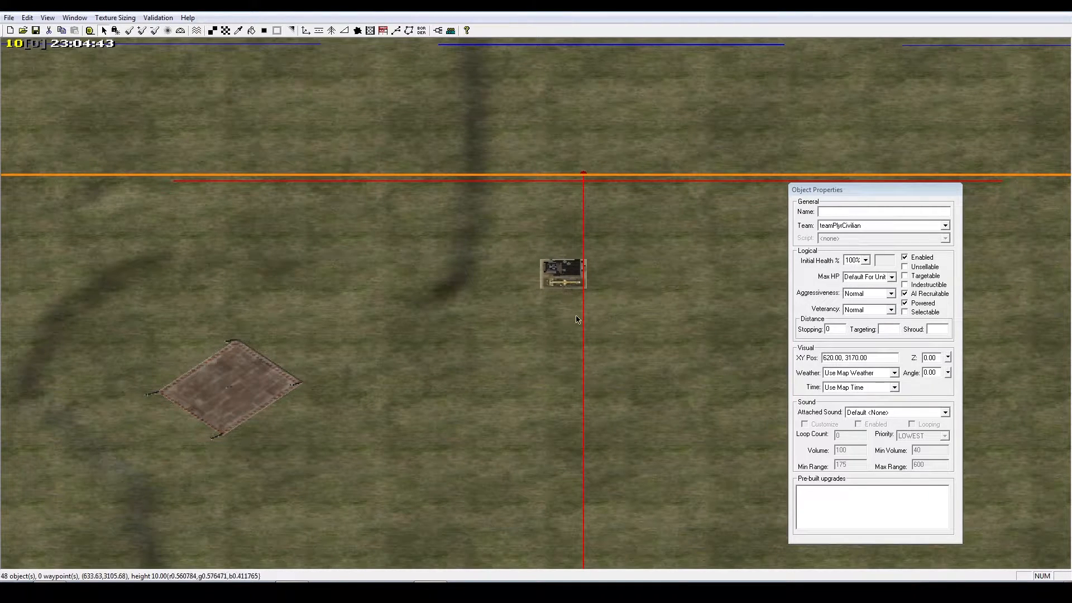
{"action": "mouse_move", "coordinate": [577, 318]}
{"action": "right_mouse_down"}
{"action": "mouse_move", "coordinate": [548, 378]}
{"action": "mouse_move", "coordinate": [575, 314]}
{"action": "right_mouse_up"}
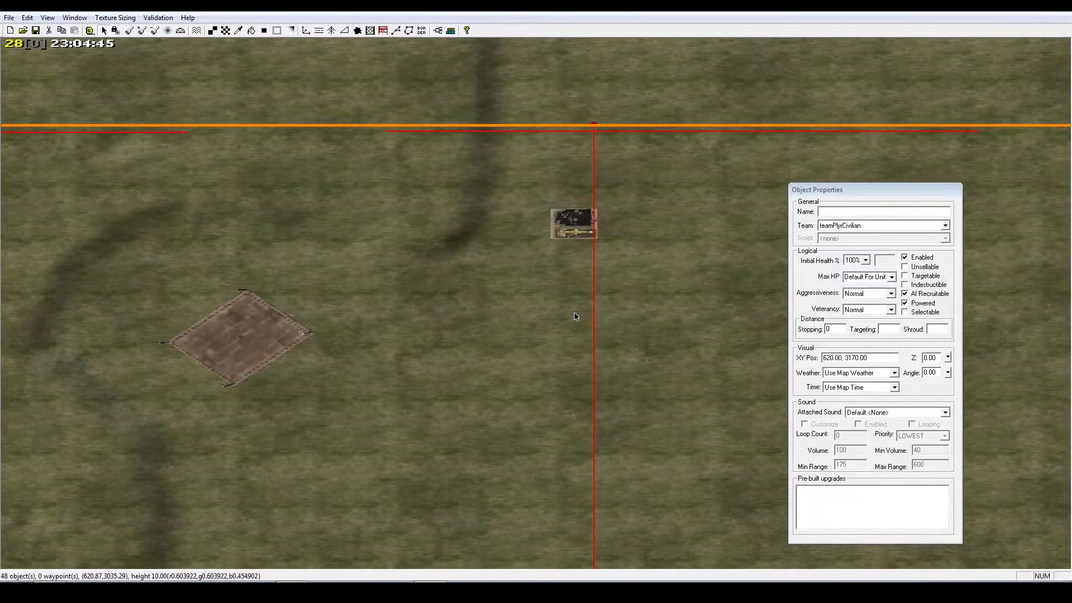
{"action": "right_click_drag", "start_coordinate": [686, 242], "coordinate": [642, 249]}
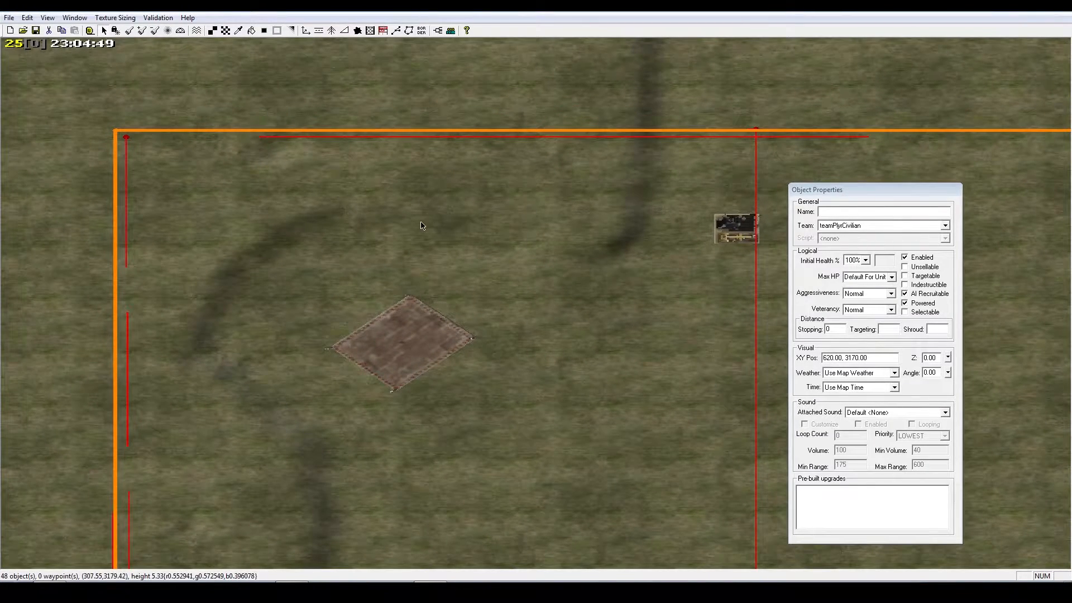
{"action": "right_click_drag", "start_coordinate": [422, 226], "coordinate": [580, 214]}
{"action": "scroll", "coordinate": [471, 218], "scroll_direction": "down", "scroll_amount": 5}
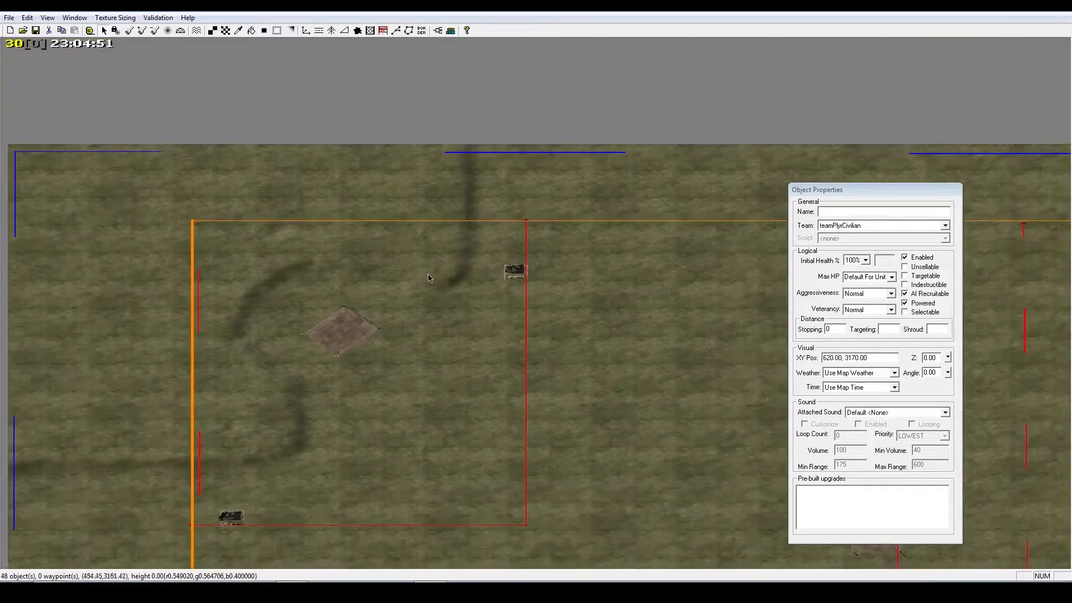
{"action": "right_click_drag", "start_coordinate": [560, 262], "coordinate": [421, 321]}
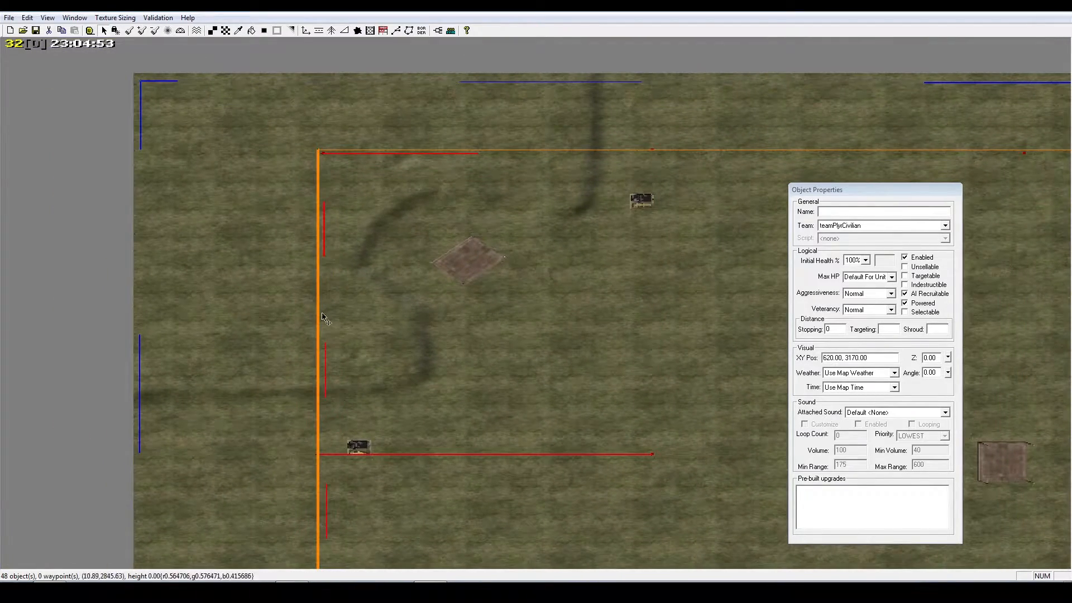
{"action": "right_click_drag", "start_coordinate": [324, 318], "coordinate": [446, 327]}
{"action": "scroll", "coordinate": [480, 371], "scroll_direction": "up", "scroll_amount": 3}
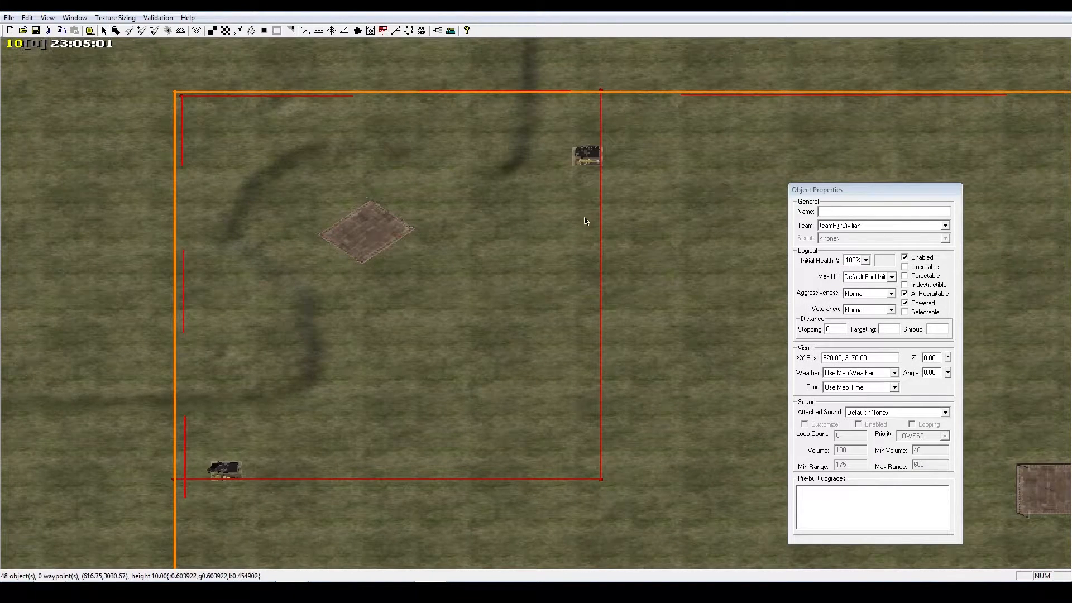
Select the trigger area around the upper-left dock and examine the derrick and dock placement across the whole map for symmetry
{"action": "left_click", "coordinate": [599, 224]}
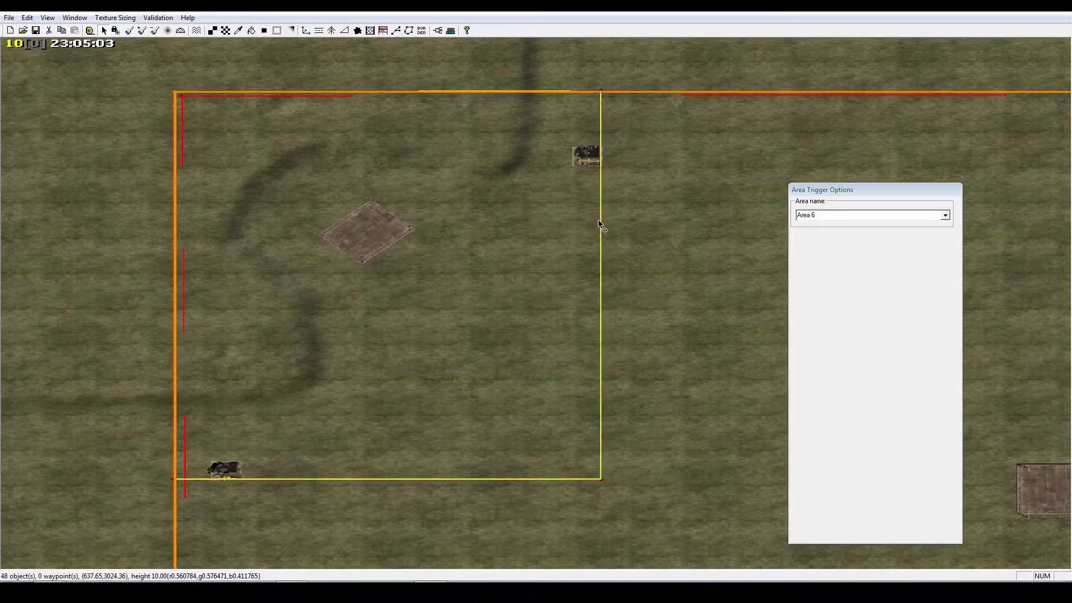
{"action": "right_click_drag", "start_coordinate": [494, 229], "coordinate": [441, 230]}
{"action": "scroll", "coordinate": [492, 261], "scroll_direction": "down", "scroll_amount": 2}
{"action": "scroll", "coordinate": [492, 261], "scroll_direction": "down", "scroll_amount": 3}
{"action": "right_click_drag", "start_coordinate": [455, 276], "coordinate": [701, 144]}
{"action": "scroll", "coordinate": [497, 332], "scroll_direction": "up", "scroll_amount": 2}
{"action": "left_click", "coordinate": [493, 294]}
{"action": "right_click_drag", "start_coordinate": [673, 287], "coordinate": [420, 353]}
{"action": "right_click", "coordinate": [646, 302]}
{"action": "scroll", "coordinate": [366, 296], "scroll_direction": "down", "scroll_amount": 4}
{"action": "scroll", "coordinate": [420, 353], "scroll_direction": "down", "scroll_amount": 5}
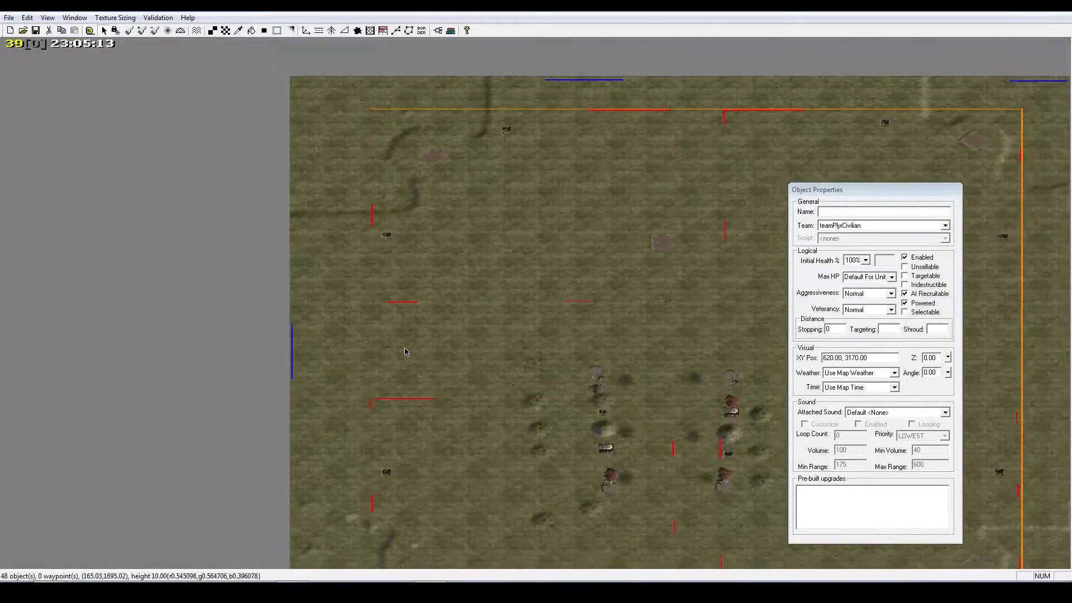
{"action": "right_click_drag", "start_coordinate": [559, 399], "coordinate": [676, 221]}
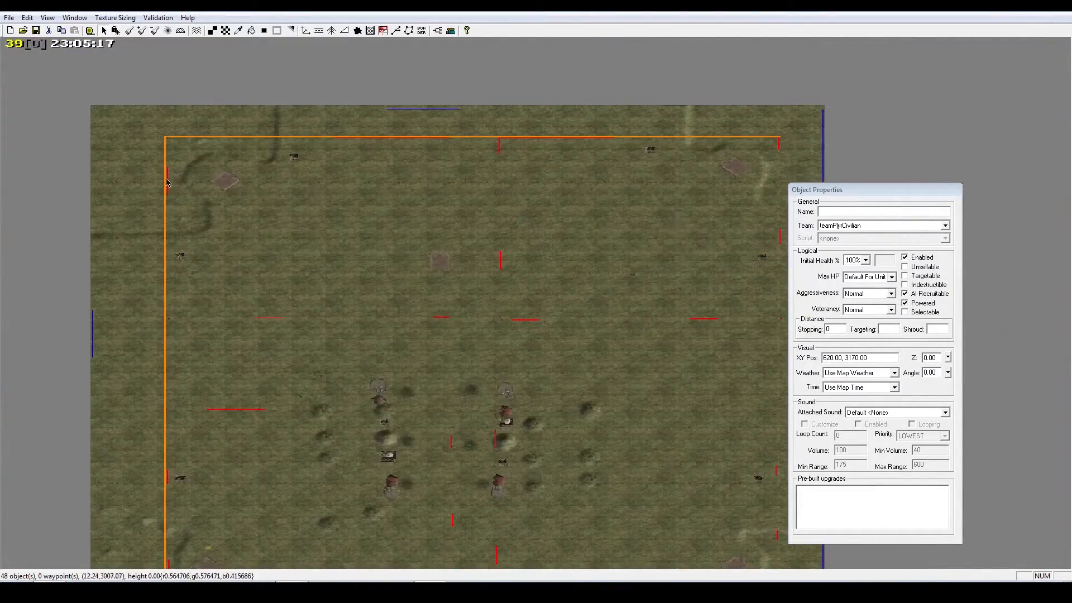
{"action": "right_click_drag", "start_coordinate": [260, 413], "coordinate": [287, 276]}
Move the lower middle supply dock up off the bottom border, between the two trigger area edges, to XY 1480, 370
{"action": "right_click_drag", "start_coordinate": [358, 305], "coordinate": [474, 444]}
{"action": "scroll", "coordinate": [474, 444], "scroll_direction": "up", "scroll_amount": 5}
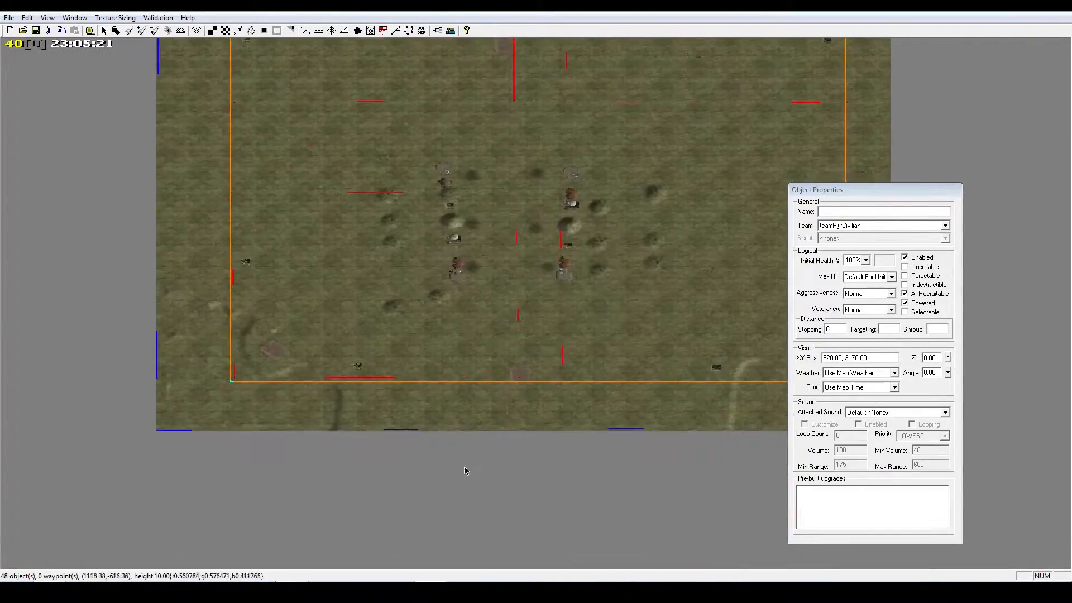
{"action": "scroll", "coordinate": [479, 440], "scroll_direction": "up", "scroll_amount": 6}
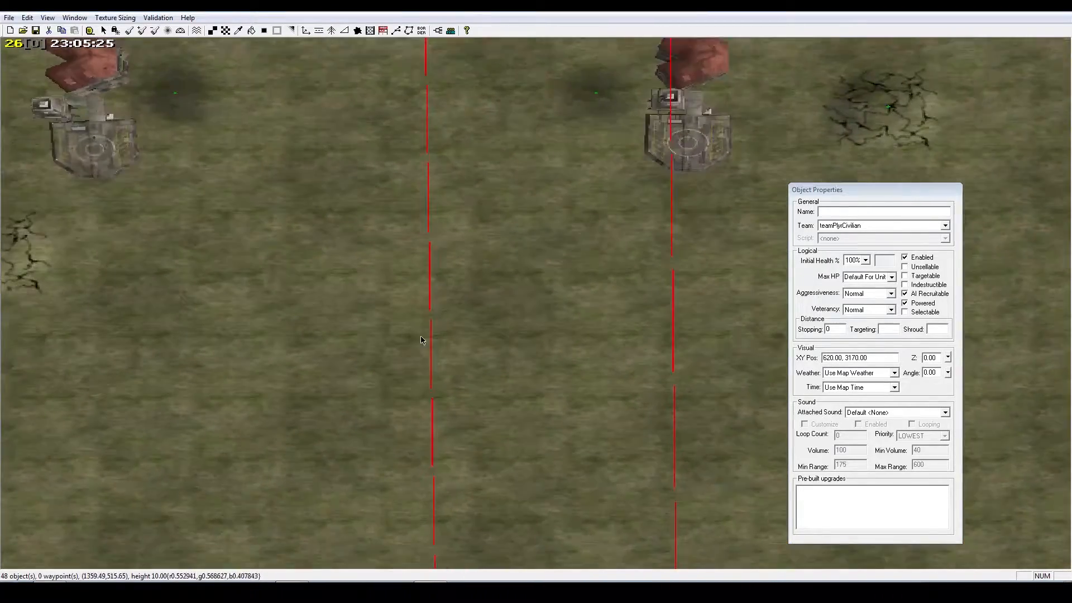
{"action": "right_click_drag", "start_coordinate": [421, 340], "coordinate": [496, 413]}
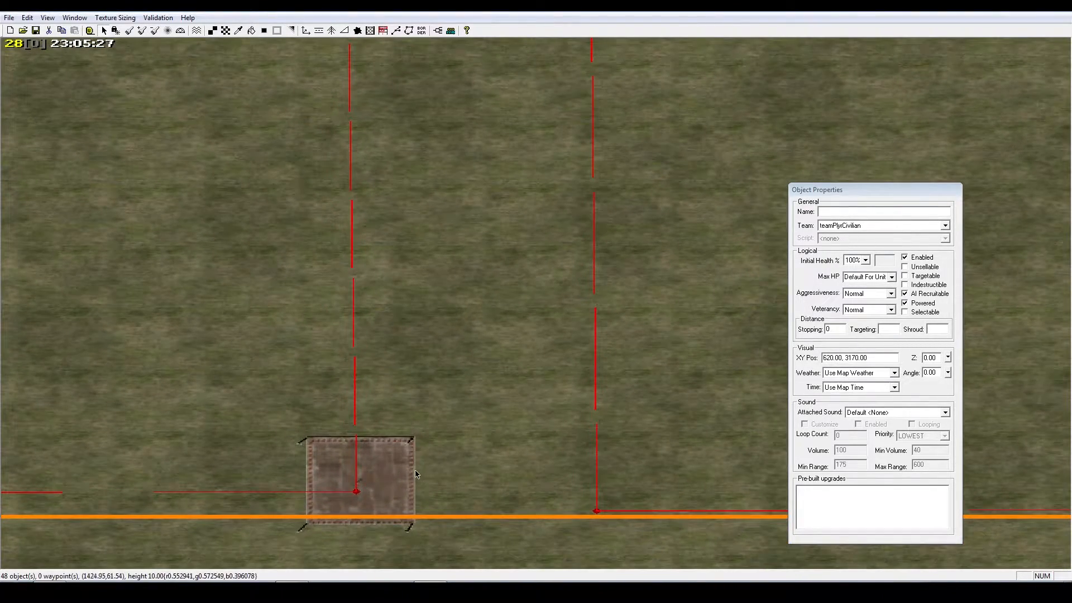
{"action": "left_click_drag", "start_coordinate": [408, 478], "coordinate": [526, 227]}
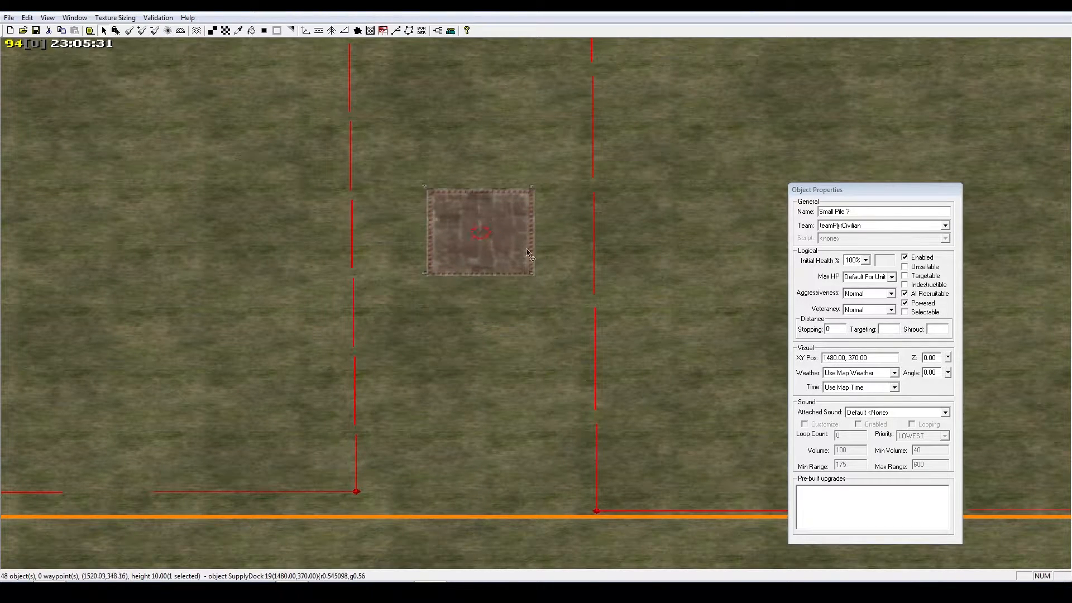
Move the lower middle supply dock farther up to XY 1480, 440 and compare its spacing with the surrounding buildings
{"action": "right_click_drag", "start_coordinate": [527, 251], "coordinate": [527, 430]}
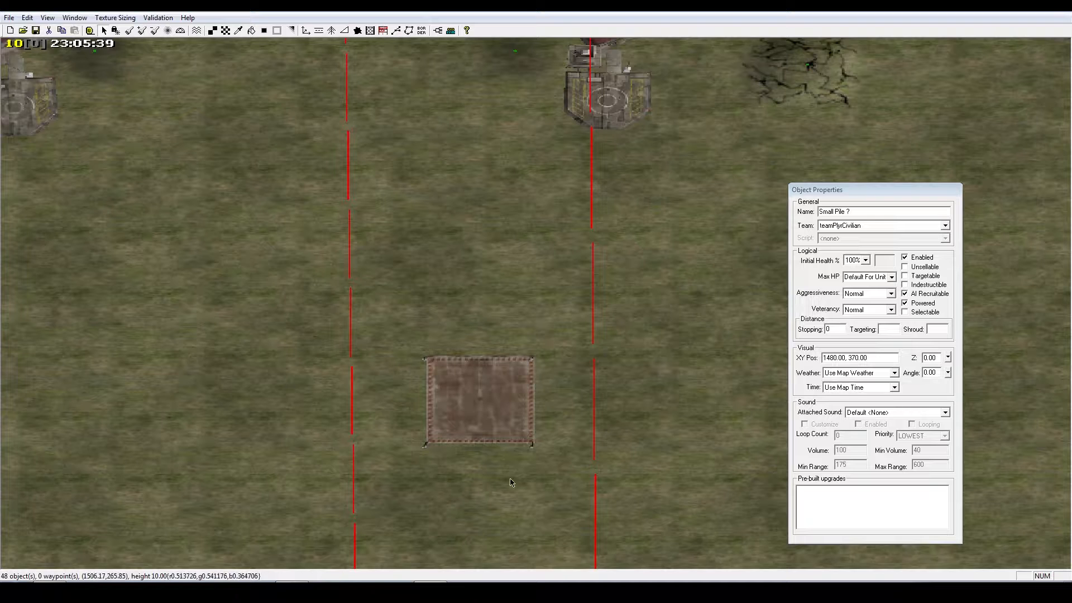
{"action": "left_click_drag", "start_coordinate": [481, 411], "coordinate": [481, 359]}
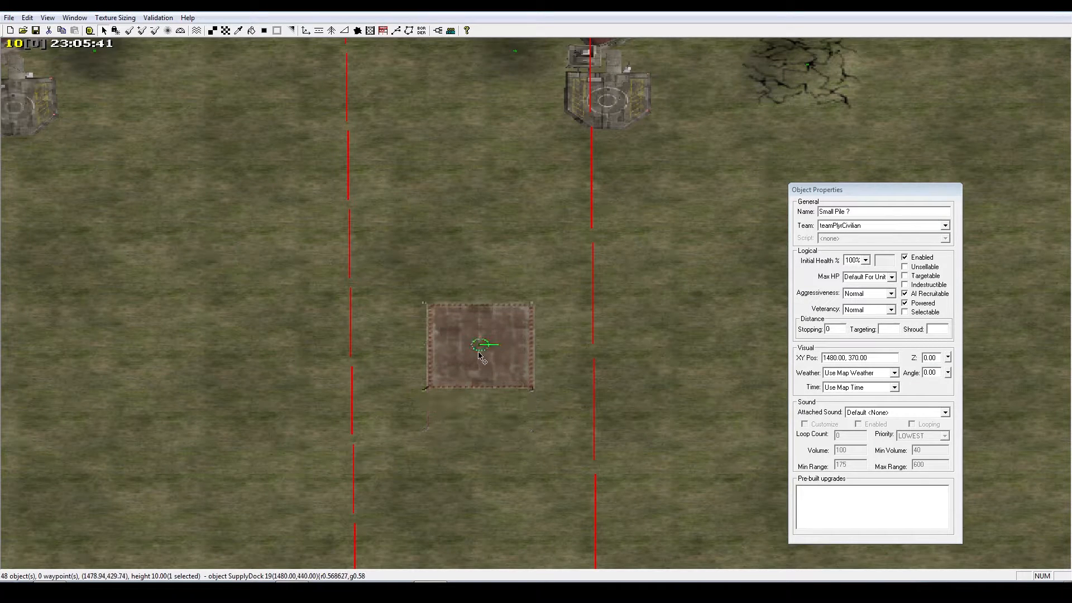
{"action": "mouse_move", "coordinate": [481, 360]}
{"action": "right_mouse_down"}
{"action": "mouse_move", "coordinate": [471, 491]}
{"action": "mouse_move", "coordinate": [491, 352]}
{"action": "mouse_move", "coordinate": [525, 336]}
{"action": "mouse_move", "coordinate": [525, 377]}
{"action": "mouse_move", "coordinate": [534, 314]}
{"action": "mouse_move", "coordinate": [491, 343]}
{"action": "right_mouse_up"}
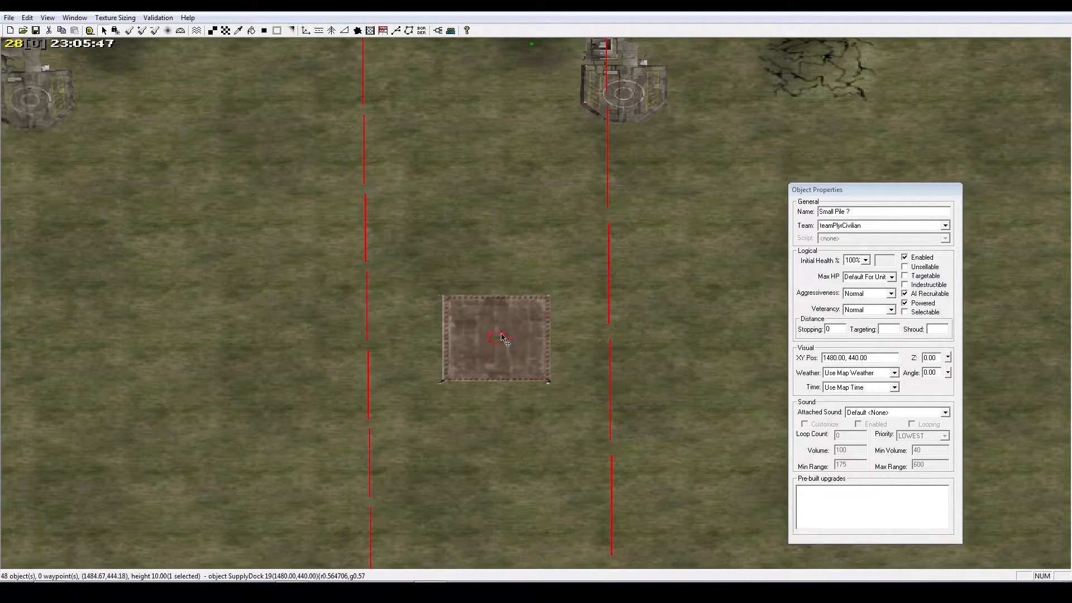
{"action": "scroll", "coordinate": [501, 338], "scroll_direction": "down", "scroll_amount": 3}
{"action": "scroll", "coordinate": [479, 352], "scroll_direction": "down", "scroll_amount": 5}
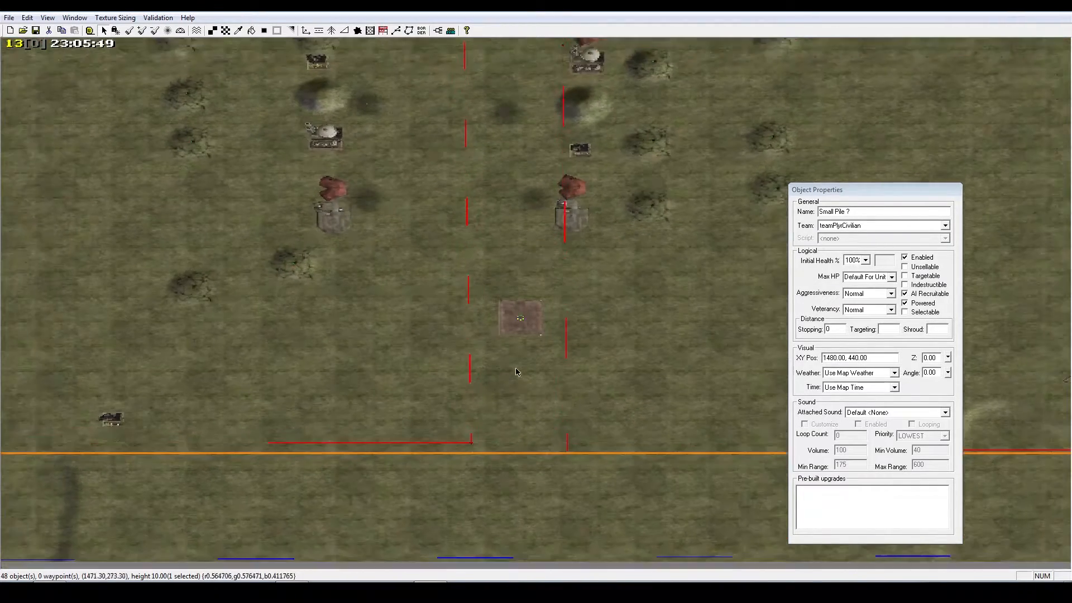
{"action": "right_click_drag", "start_coordinate": [483, 370], "coordinate": [488, 319]}
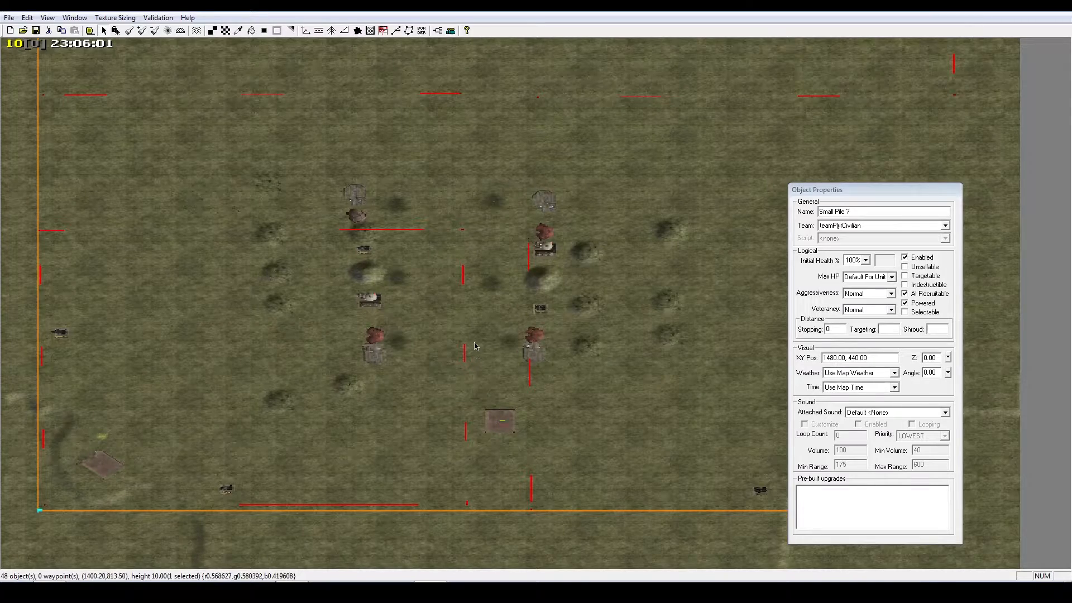
Move the lower middle supply dock down toward the bottom border, to XY 1480, 190
{"action": "scroll", "coordinate": [477, 352], "scroll_direction": "up", "scroll_amount": 5}
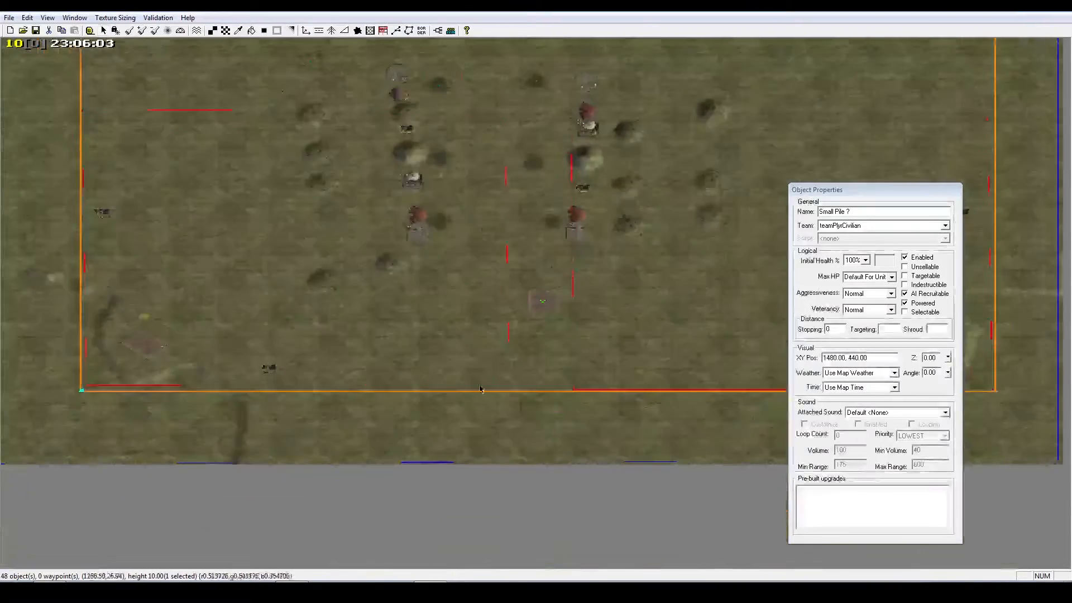
{"action": "scroll", "coordinate": [556, 411], "scroll_direction": "up", "scroll_amount": 3}
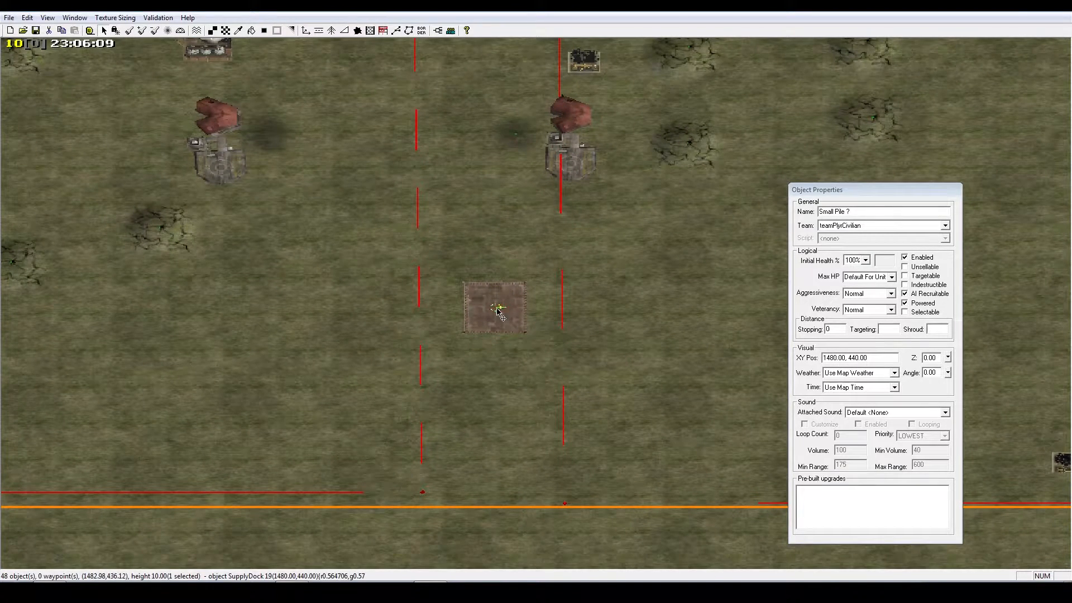
{"action": "left_click_drag", "start_coordinate": [497, 311], "coordinate": [497, 424]}
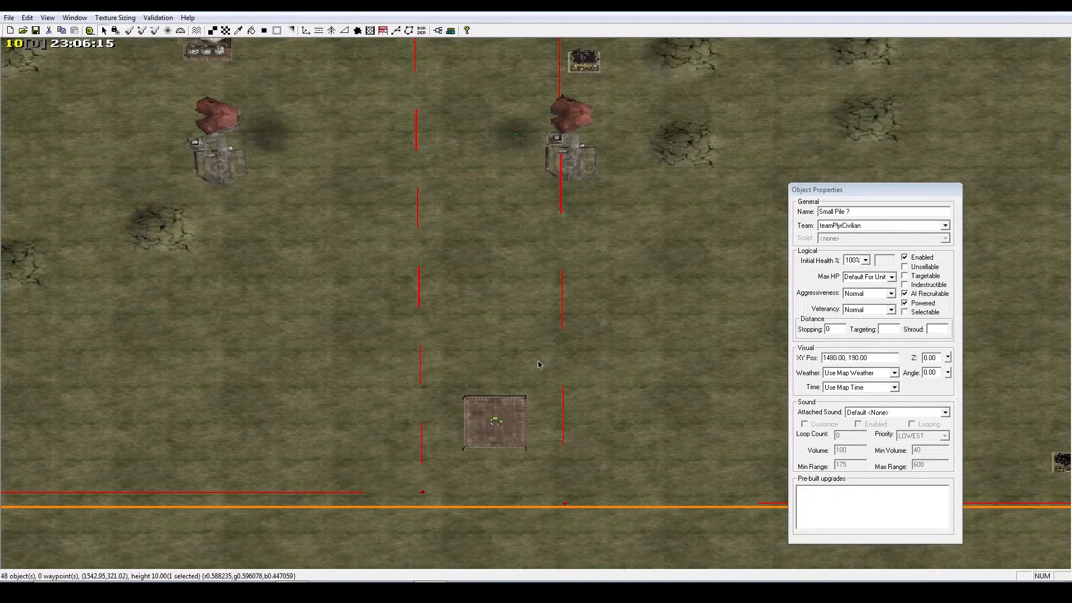
{"action": "right_click_drag", "start_coordinate": [540, 363], "coordinate": [278, 356]}
{"action": "right_click_drag", "start_coordinate": [635, 370], "coordinate": [518, 331]}
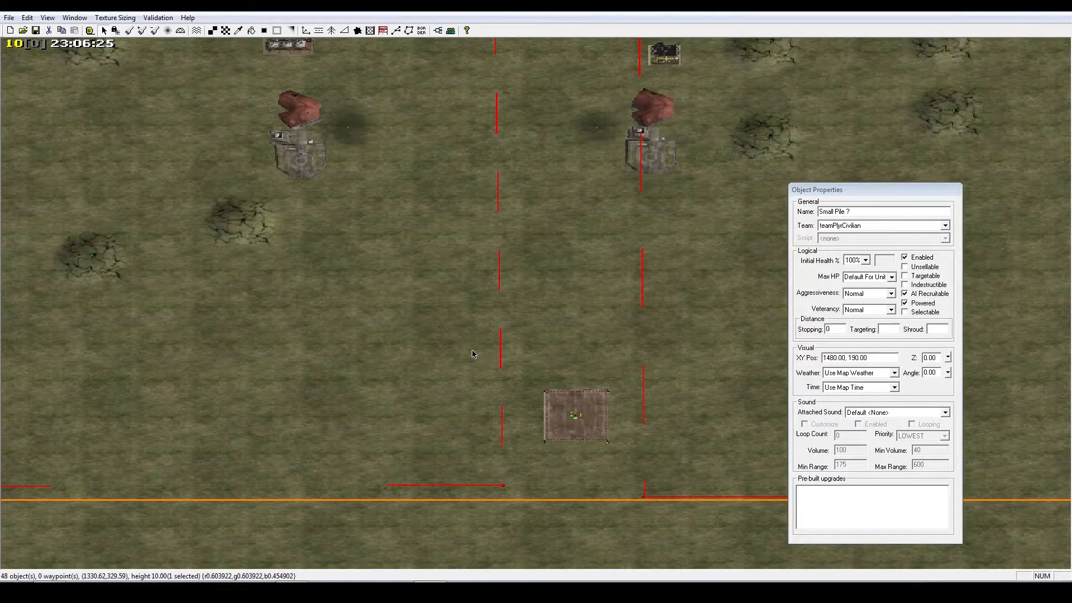
{"action": "right_click_drag", "start_coordinate": [473, 354], "coordinate": [471, 376]}
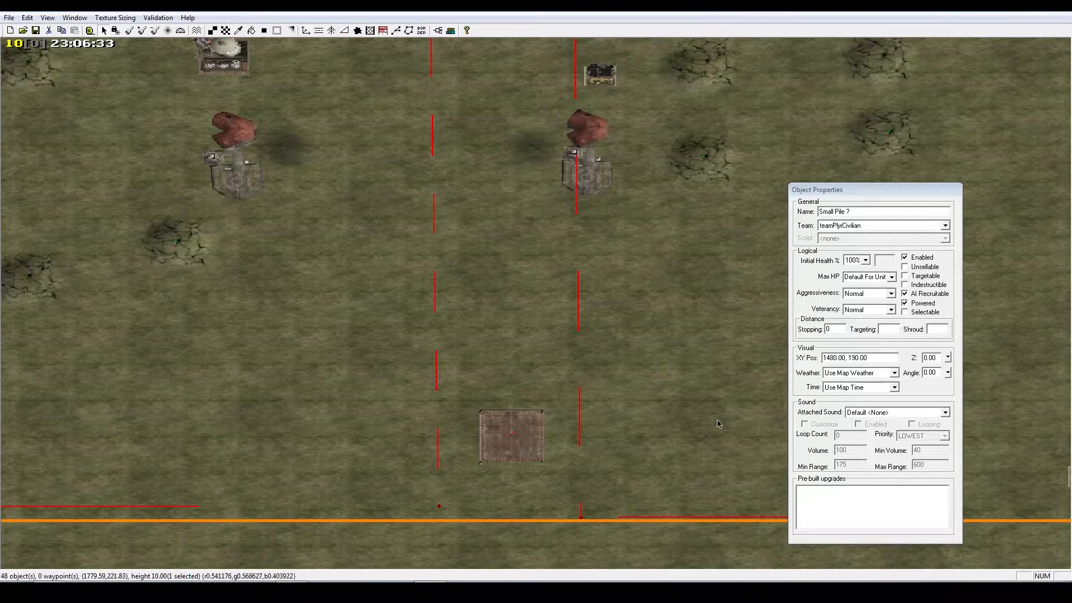
Set the lower middle supply dock's angle to 90 and check its orientation
{"action": "left_click", "coordinate": [927, 373]}
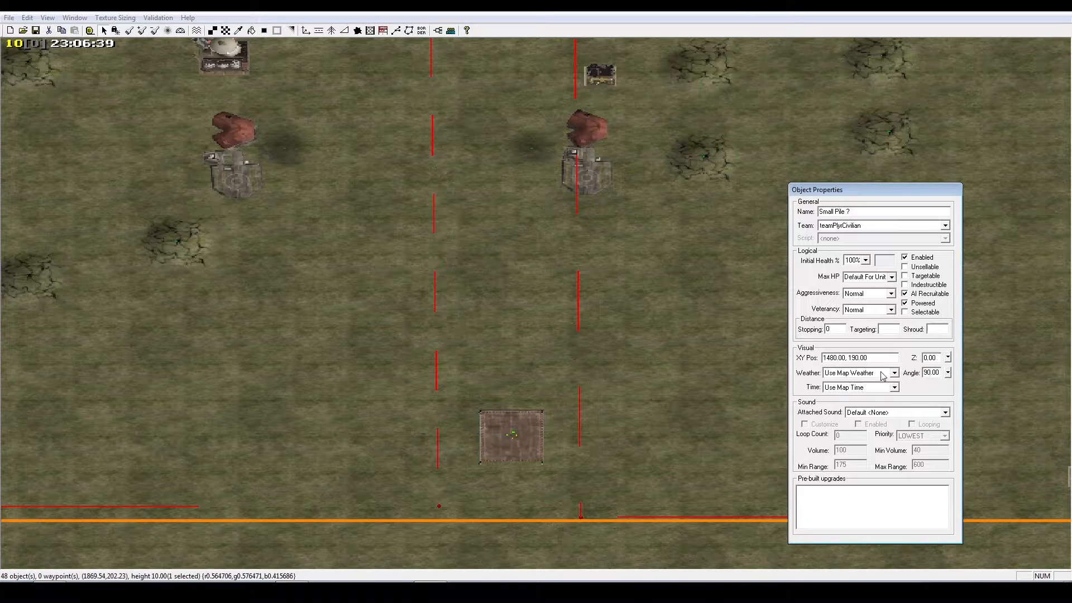
{"action": "scroll", "coordinate": [511, 435], "scroll_direction": "up", "scroll_amount": 5}
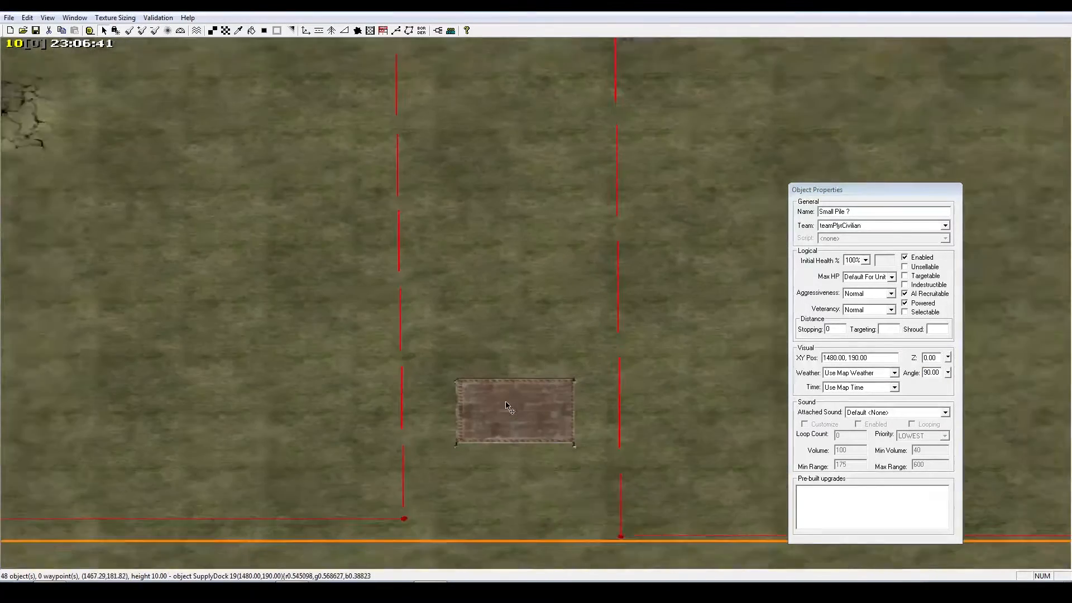
{"action": "left_click", "coordinate": [499, 410]}
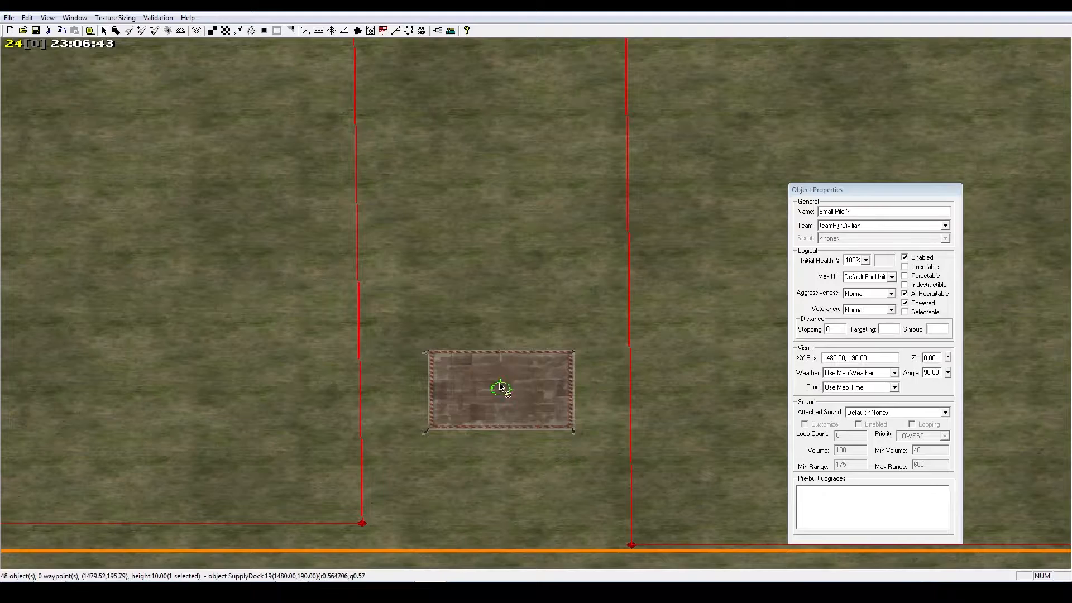
{"action": "scroll", "coordinate": [500, 386], "scroll_direction": "down", "scroll_amount": 6}
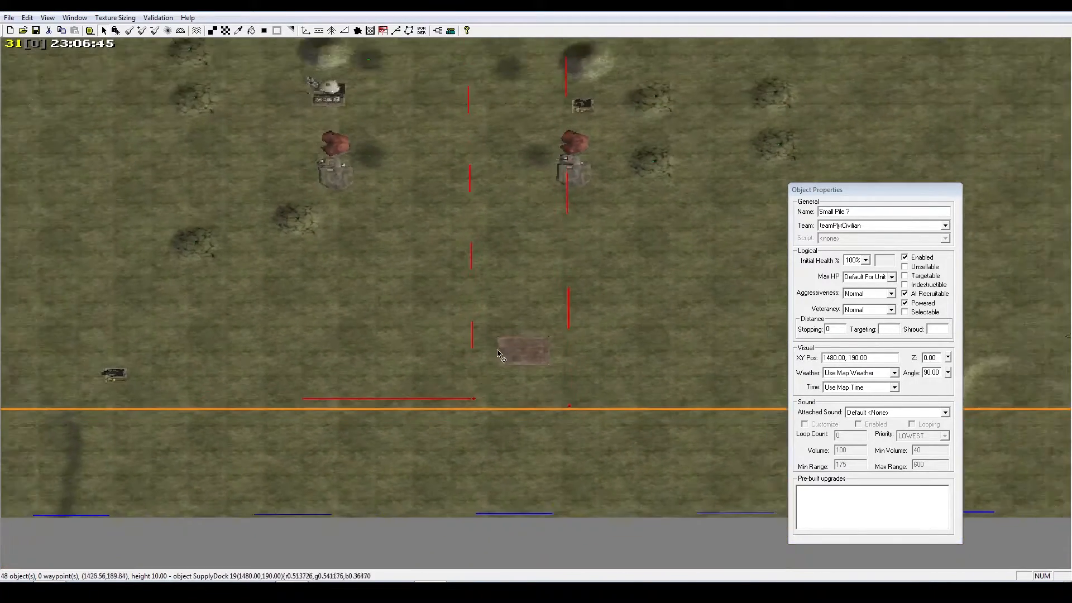
{"action": "right_click_drag", "start_coordinate": [498, 354], "coordinate": [489, 450]}
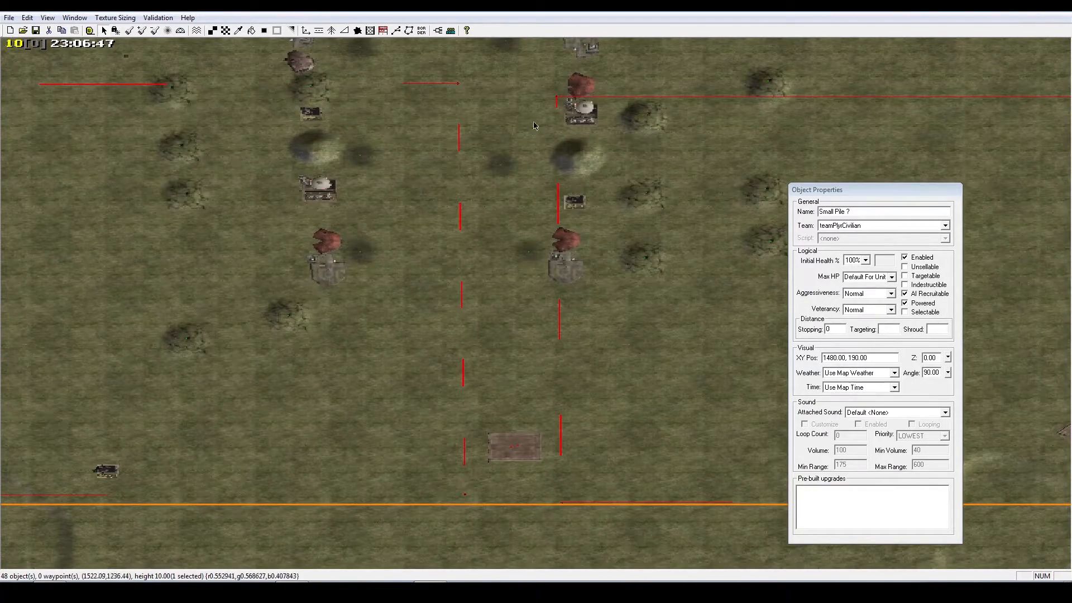
Place a new SupplyDock between the two upper bunkers in the map's central building cluster, at XY 1460, 1300
{"action": "left_click", "coordinate": [306, 31]}
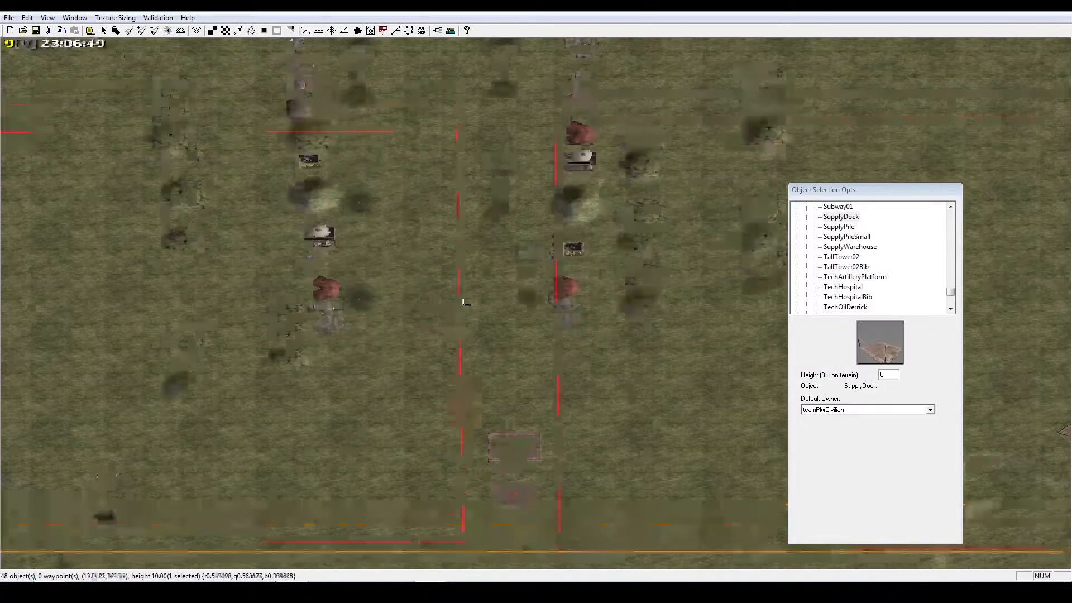
{"action": "scroll", "coordinate": [517, 279], "scroll_direction": "up", "scroll_amount": 6}
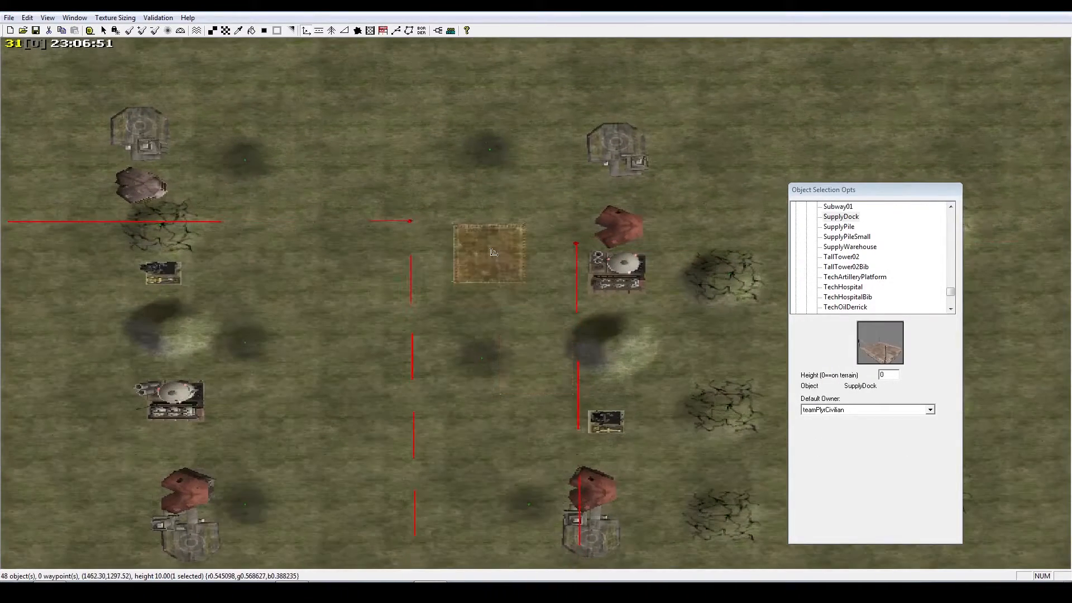
{"action": "left_click", "coordinate": [492, 254]}
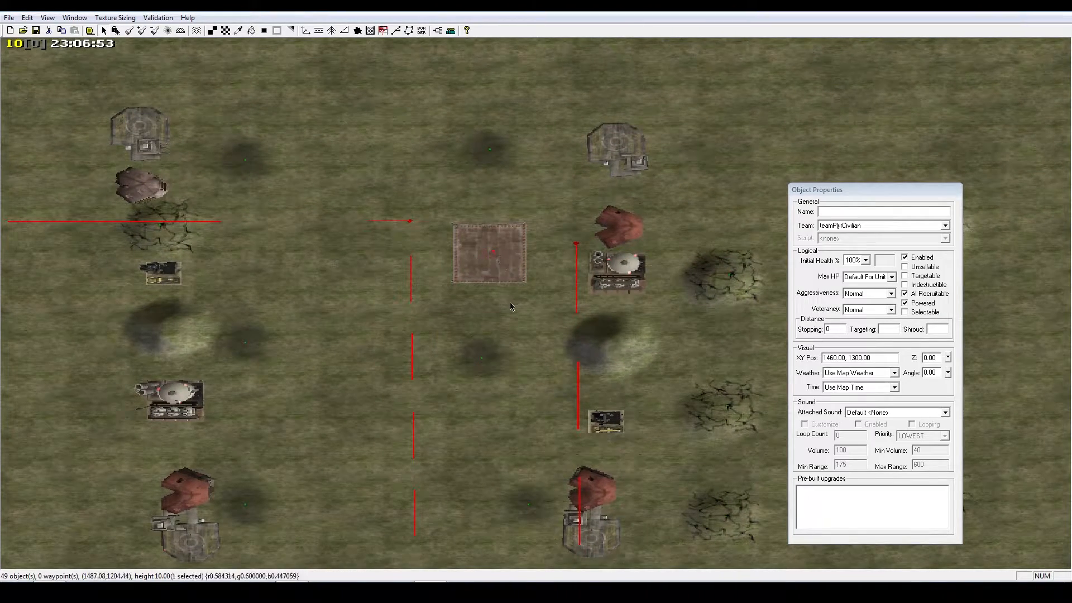
{"action": "left_click", "coordinate": [304, 35]}
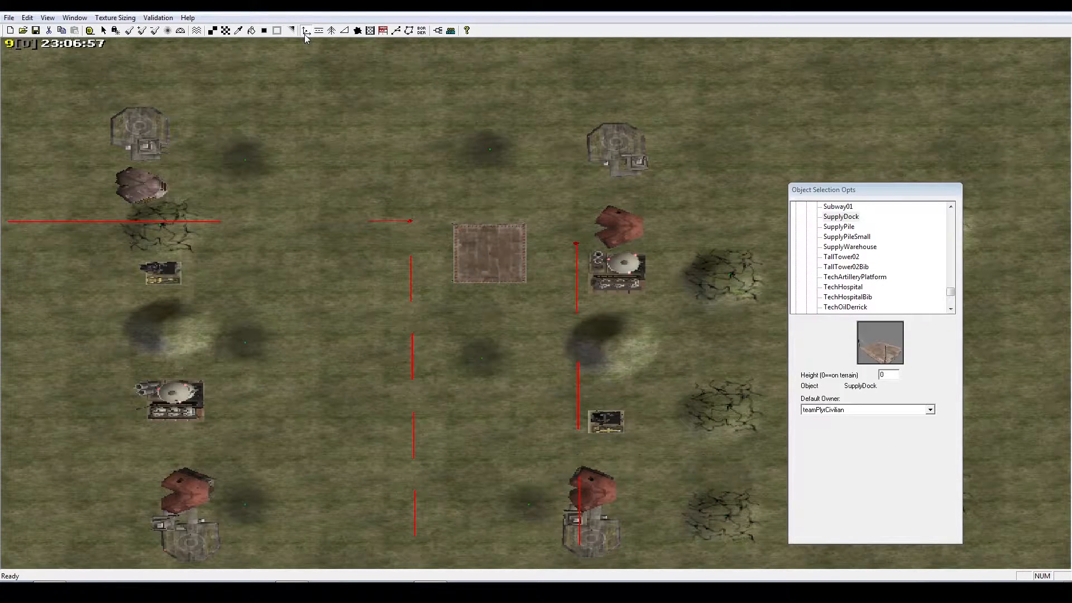
Collapse the China category in the object list and pick SupplyDock again from the Civilian structures
{"action": "left_click_drag", "start_coordinate": [950, 293], "coordinate": [950, 225]}
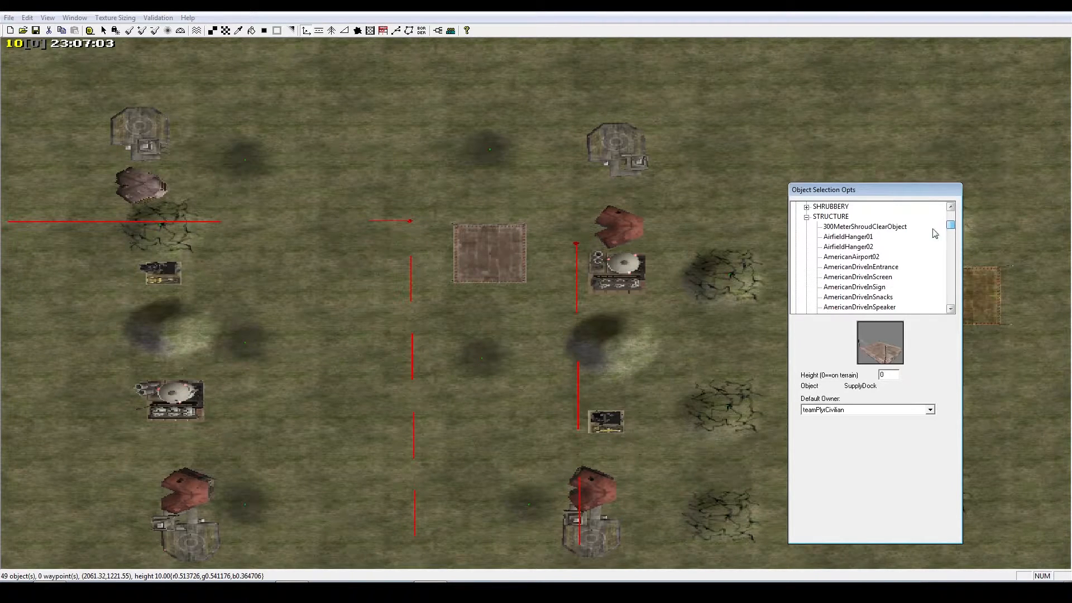
{"action": "scroll", "coordinate": [859, 225], "scroll_direction": "up", "scroll_amount": 2}
{"action": "left_click", "coordinate": [806, 277]}
{"action": "scroll", "coordinate": [816, 274], "scroll_direction": "up", "scroll_amount": 11}
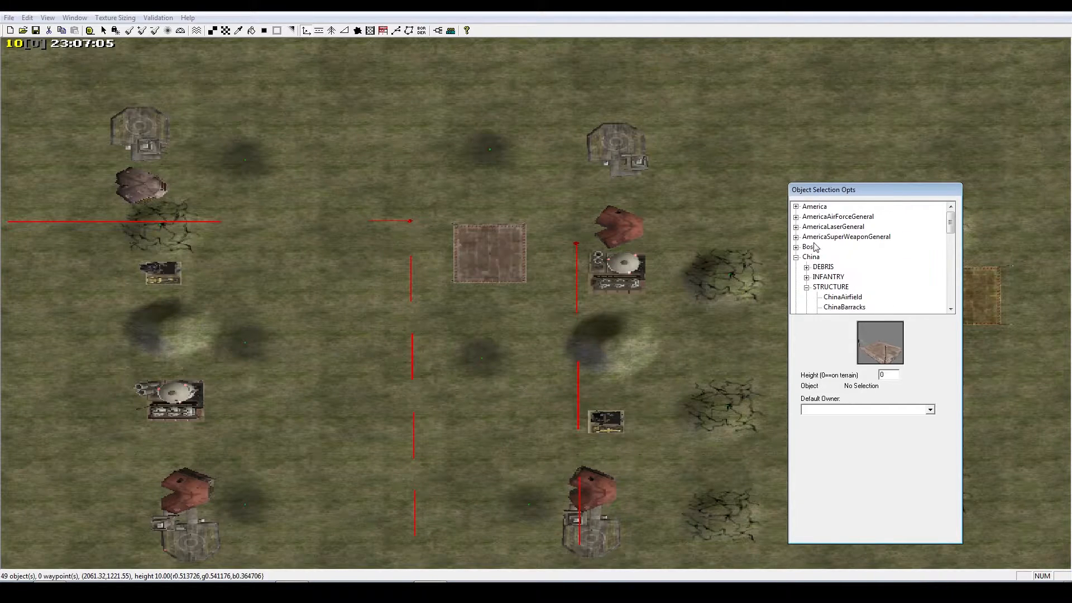
{"action": "left_click", "coordinate": [797, 257]}
{"action": "left_click", "coordinate": [797, 297]}
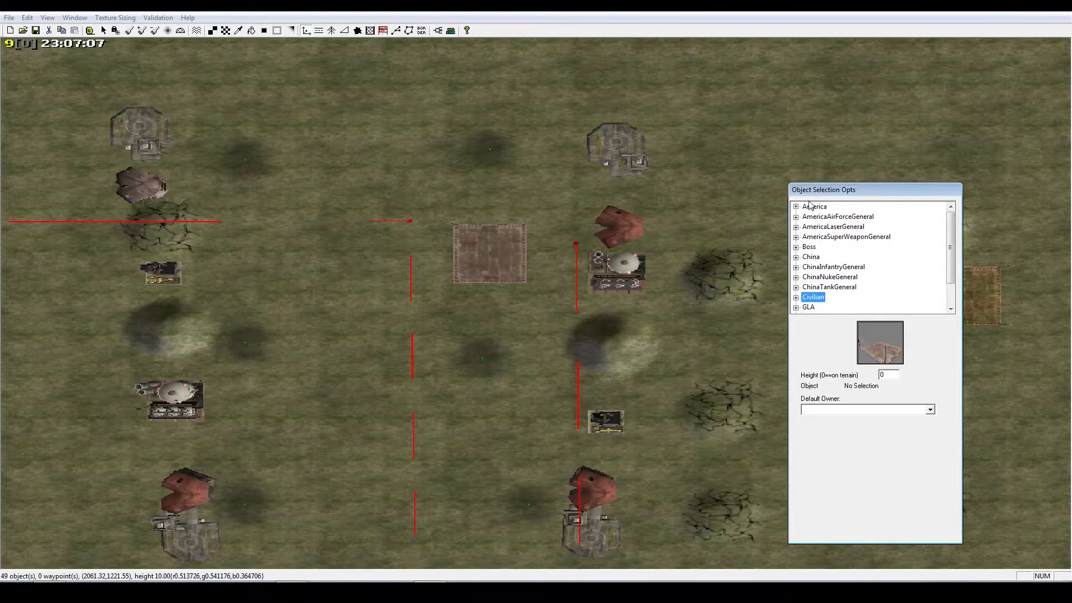
{"action": "left_click", "coordinate": [797, 298]}
{"action": "scroll", "coordinate": [836, 282], "scroll_direction": "down", "scroll_amount": 2}
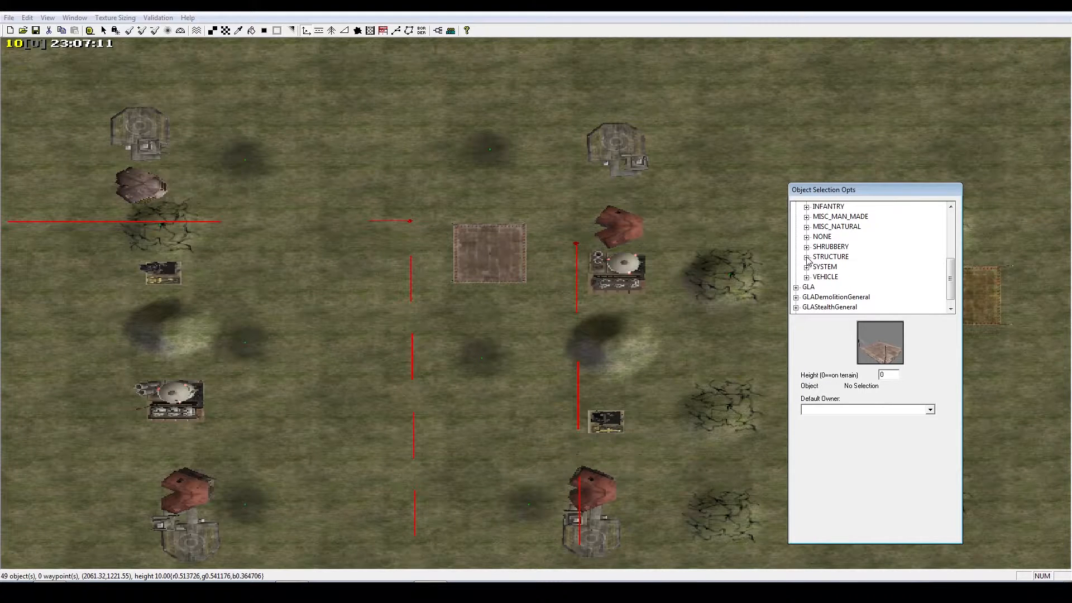
{"action": "left_click", "coordinate": [807, 258]}
{"action": "left_click_drag", "start_coordinate": [952, 223], "coordinate": [950, 293]}
{"action": "left_click", "coordinate": [841, 277]}
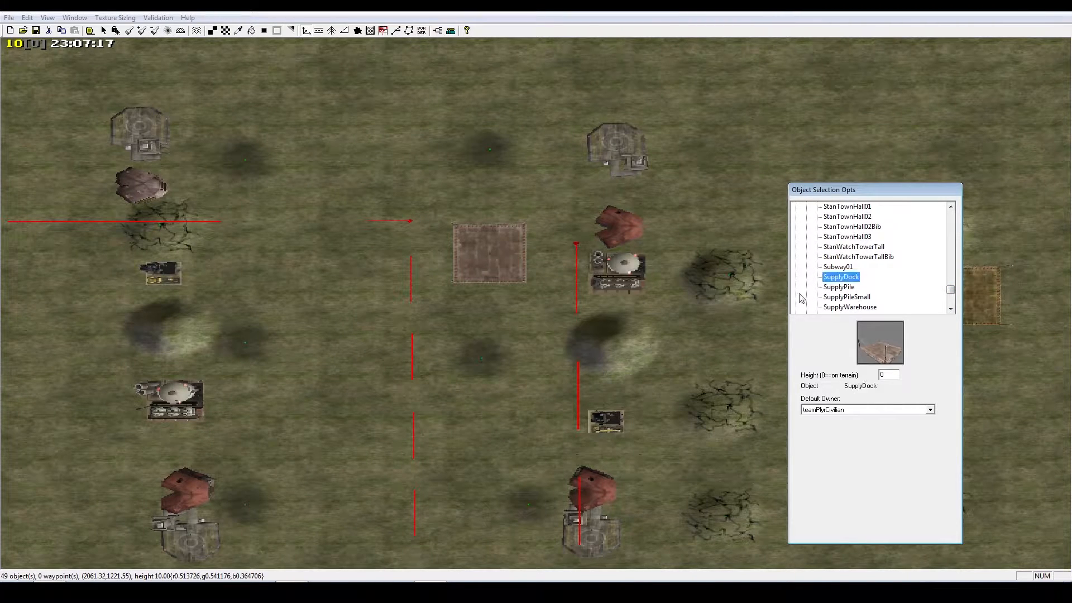
Set the new central supply dock's angle to 90 and nudge it to XY 1470, 1310
{"action": "right_click", "coordinate": [530, 321]}
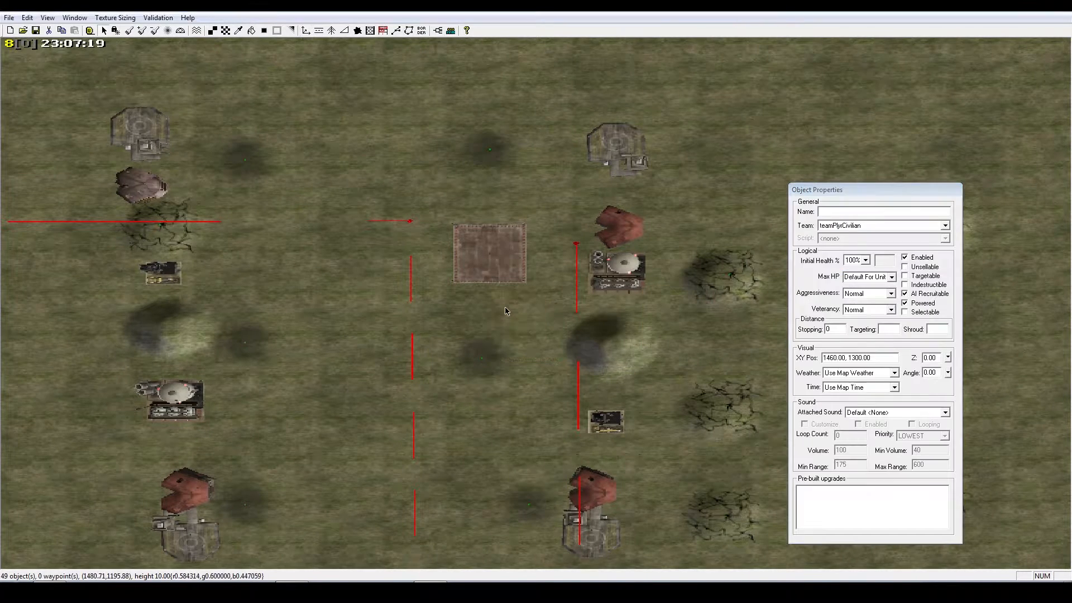
{"action": "left_click", "coordinate": [494, 256]}
{"action": "right_click_drag", "start_coordinate": [524, 302], "coordinate": [483, 308]}
{"action": "scroll", "coordinate": [522, 288], "scroll_direction": "up", "scroll_amount": 3}
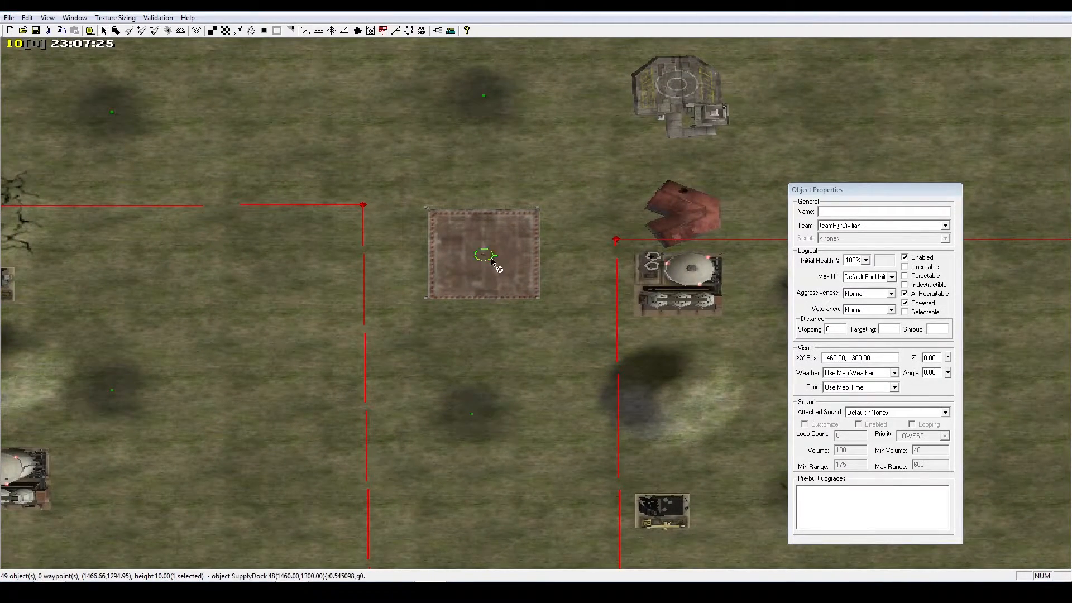
{"action": "left_click", "coordinate": [927, 374]}
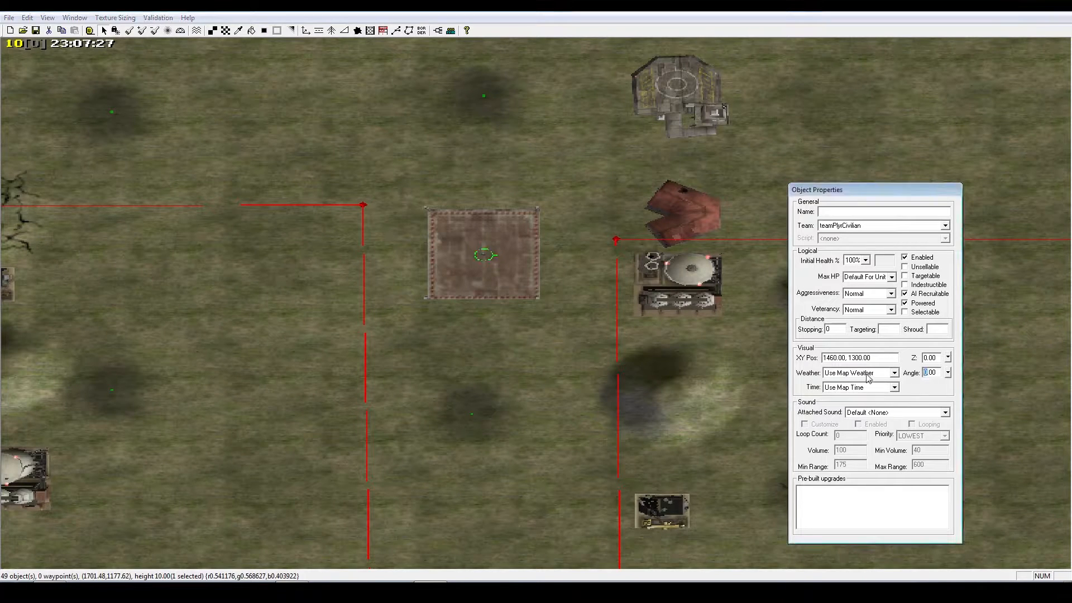
{"action": "right_click_drag", "start_coordinate": [464, 296], "coordinate": [490, 314]}
{"action": "left_click_drag", "start_coordinate": [456, 250], "coordinate": [465, 241]}
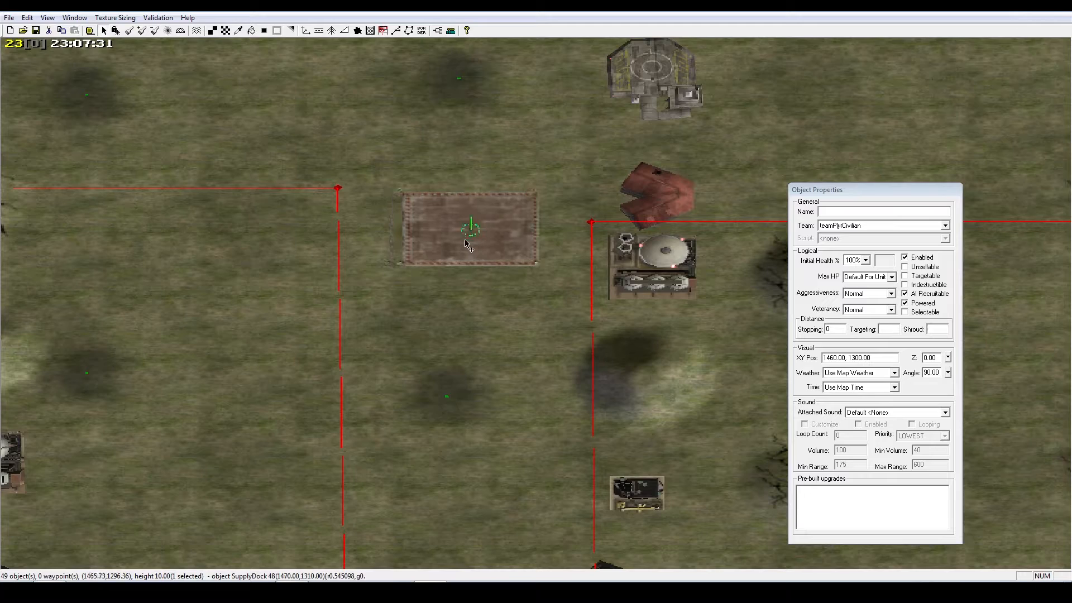
{"action": "right_click", "coordinate": [470, 245]}
Set the angle of the supply dock near the bottom border to 45
{"action": "scroll", "coordinate": [471, 245], "scroll_direction": "down", "scroll_amount": 6}
{"action": "right_click_drag", "start_coordinate": [472, 248], "coordinate": [479, 501]}
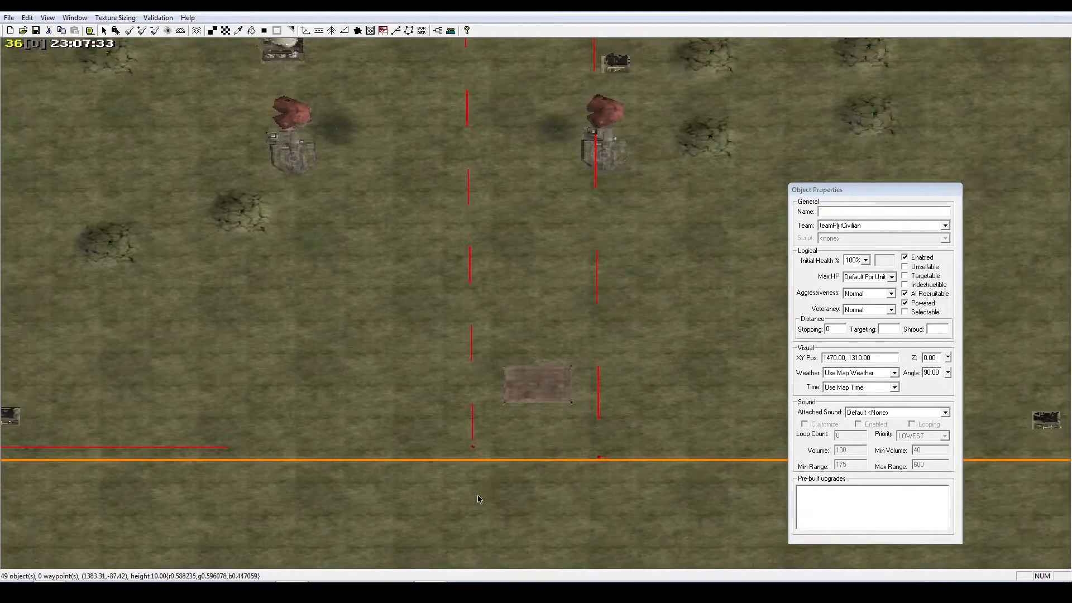
{"action": "left_click", "coordinate": [545, 389]}
{"action": "right_click_drag", "start_coordinate": [632, 397], "coordinate": [629, 369]}
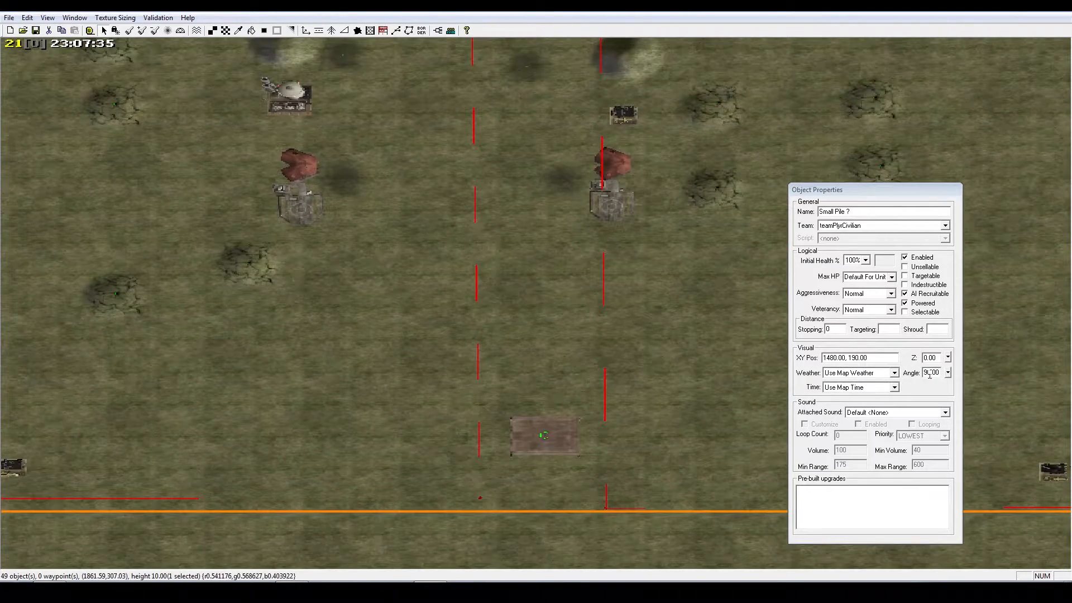
{"action": "left_click_drag", "start_coordinate": [930, 375], "coordinate": [834, 379]}
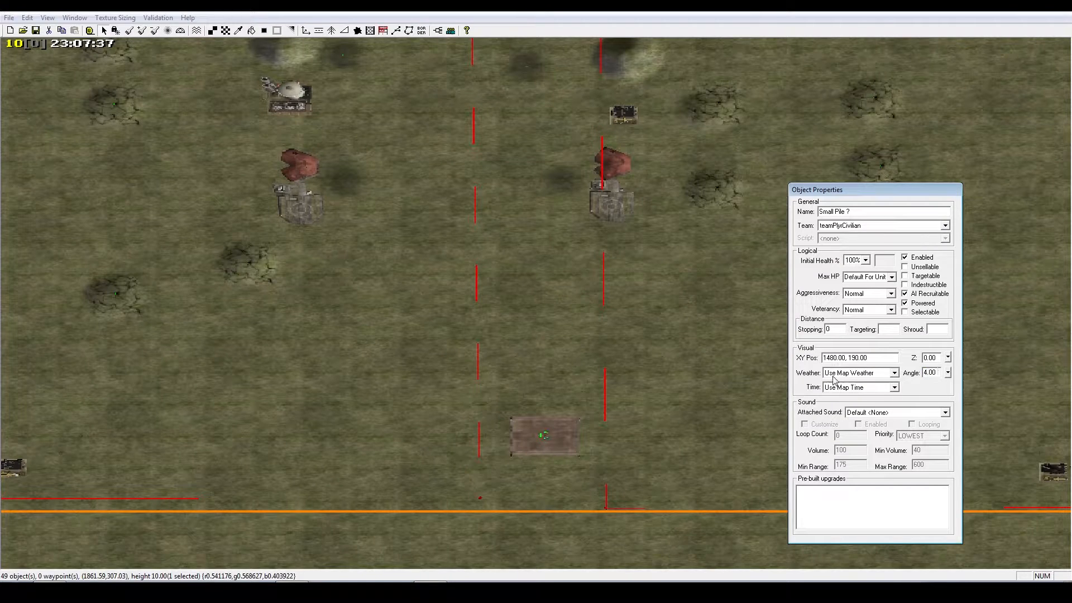
Set the angle of the supply dock between the two upper bunkers to 45
{"action": "right_click_drag", "start_coordinate": [499, 456], "coordinate": [518, 284]}
{"action": "left_click", "coordinate": [508, 280]}
{"action": "left_click_drag", "start_coordinate": [931, 374], "coordinate": [883, 373]}
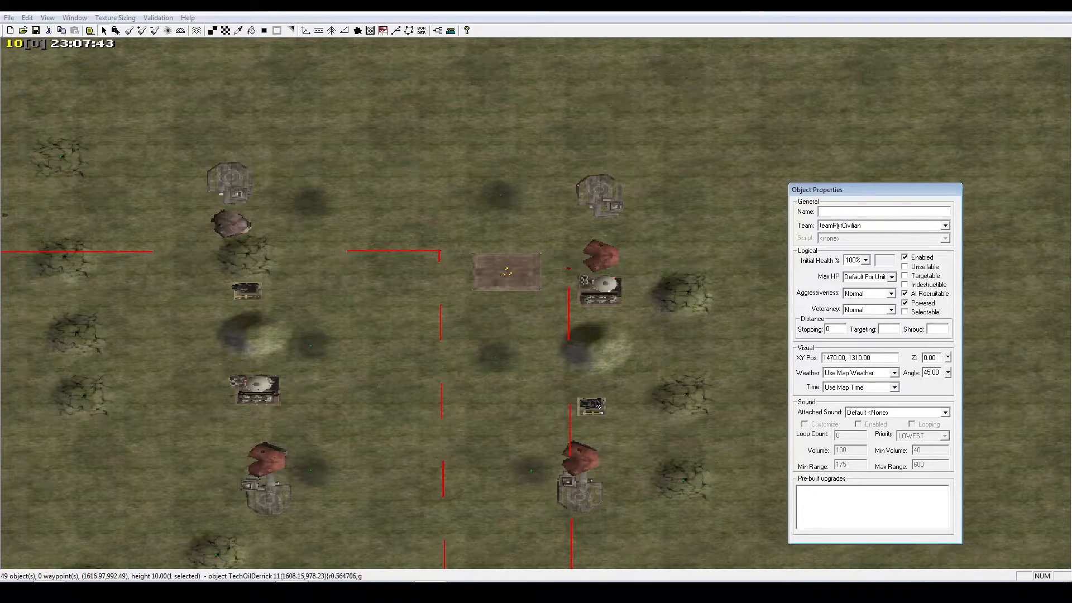
{"action": "left_click", "coordinate": [543, 408]}
Compare the two rotated docks and move the one between the upper bunkers to XY 1470, 1320
{"action": "right_click_drag", "start_coordinate": [544, 409], "coordinate": [529, 507]}
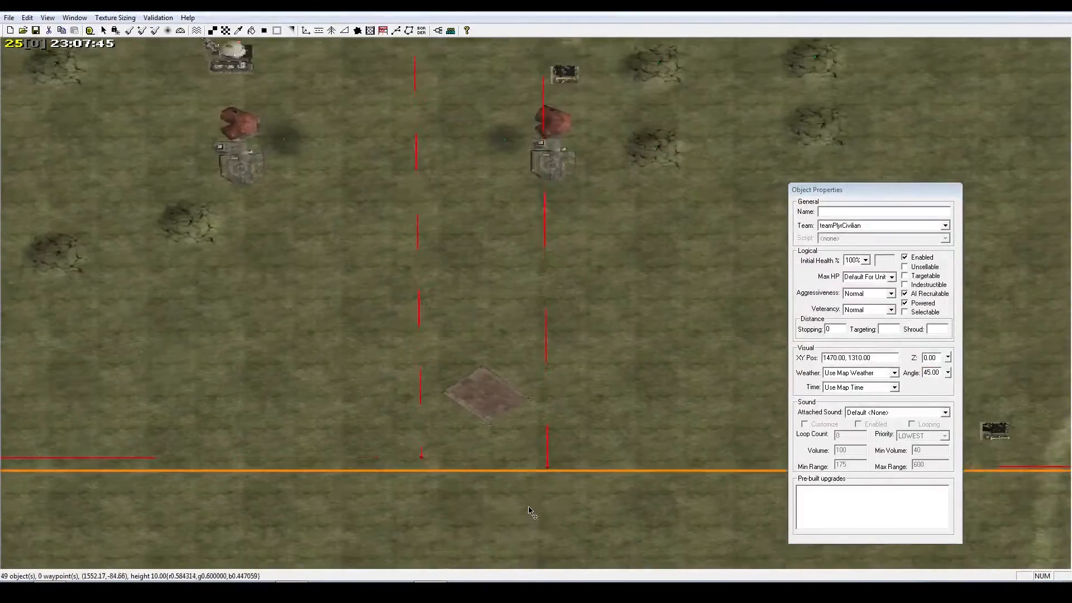
{"action": "scroll", "coordinate": [514, 420], "scroll_direction": "down", "scroll_amount": 3}
{"action": "right_click_drag", "start_coordinate": [512, 419], "coordinate": [507, 281]}
{"action": "right_click_drag", "start_coordinate": [499, 450], "coordinate": [518, 334]}
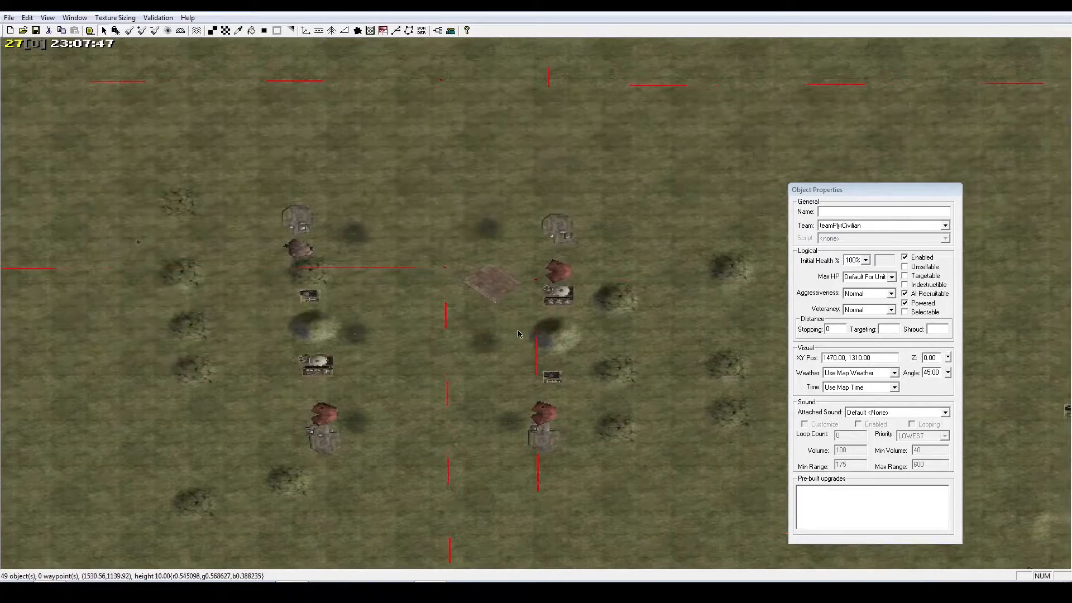
{"action": "left_click_drag", "start_coordinate": [501, 288], "coordinate": [498, 259]}
{"action": "right_click_drag", "start_coordinate": [512, 407], "coordinate": [478, 262]}
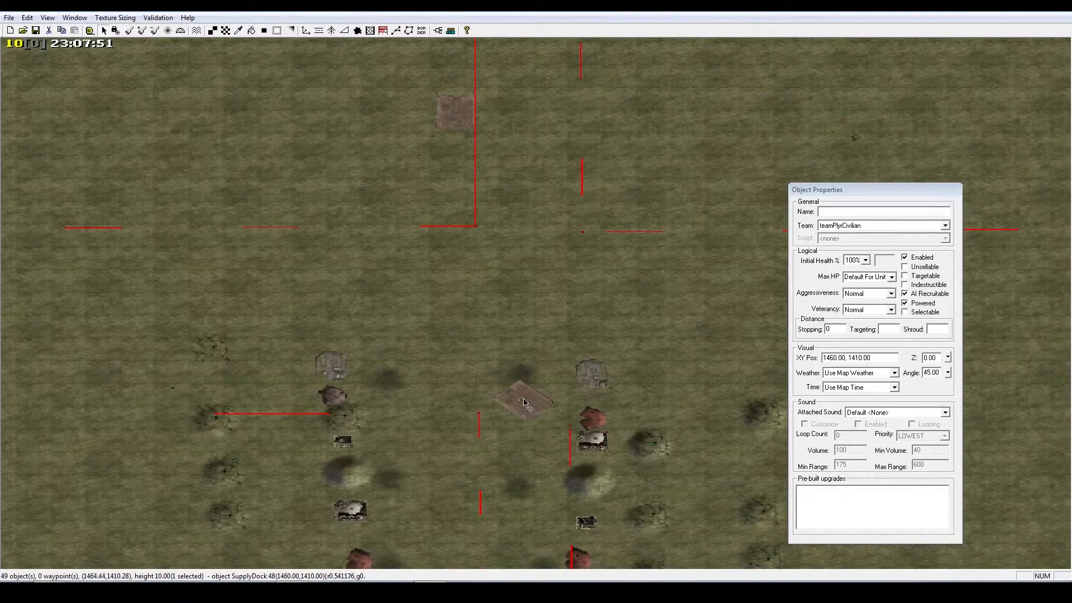
{"action": "scroll", "coordinate": [552, 317], "scroll_direction": "down", "scroll_amount": 5}
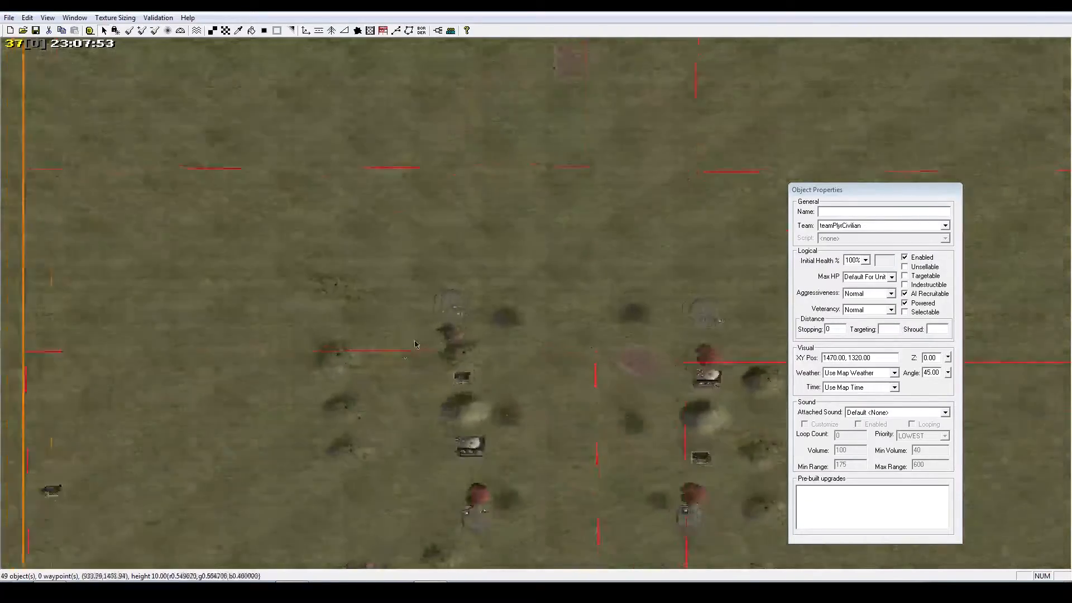
{"action": "right_click_drag", "start_coordinate": [381, 367], "coordinate": [496, 302]}
{"action": "scroll", "coordinate": [493, 373], "scroll_direction": "up", "scroll_amount": 5}
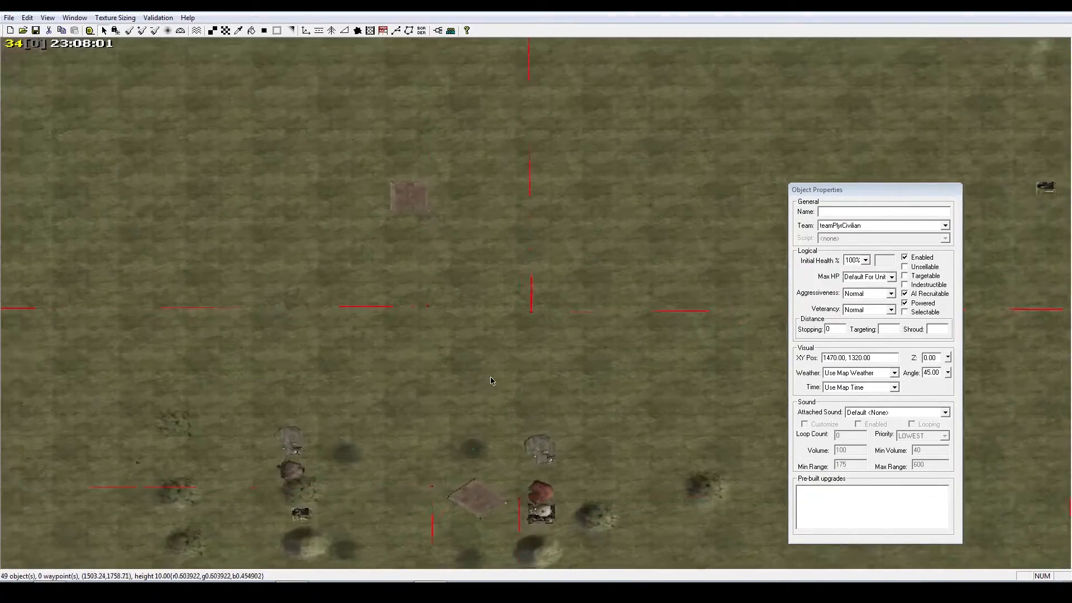
{"action": "scroll", "coordinate": [491, 381], "scroll_direction": "up", "scroll_amount": 1}
{"action": "left_click", "coordinate": [306, 31]}
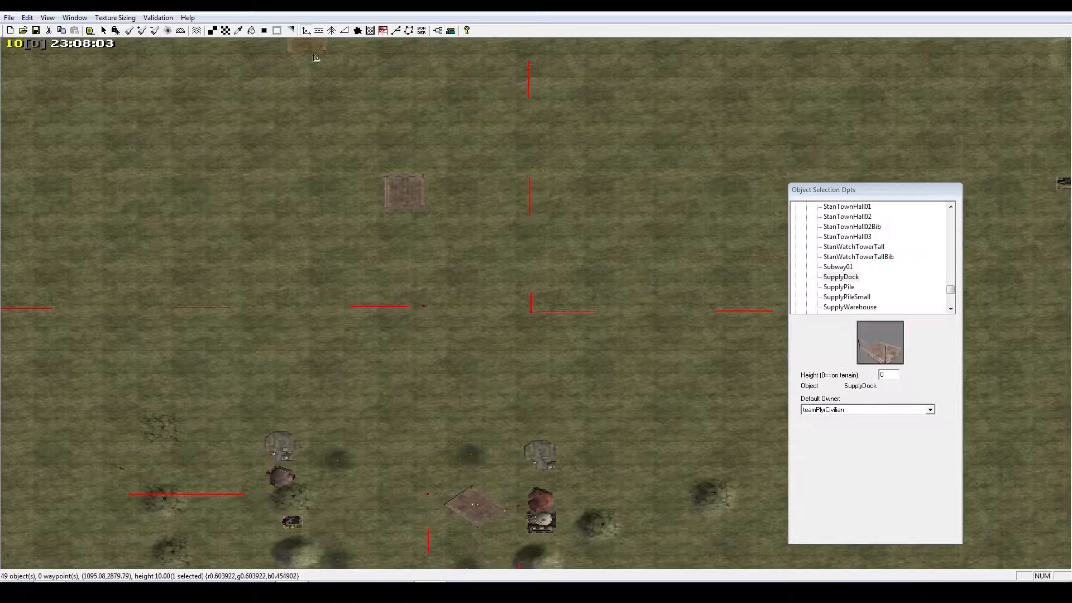
{"action": "right_click_drag", "start_coordinate": [451, 378], "coordinate": [451, 412]}
{"action": "right_click", "coordinate": [479, 389]}
Duplicate the supply dock between the upper bunkers and move the copy straight up to XY 1470, 2070
{"action": "right_click_drag", "start_coordinate": [464, 350], "coordinate": [497, 369]}
{"action": "left_click", "coordinate": [474, 415]}
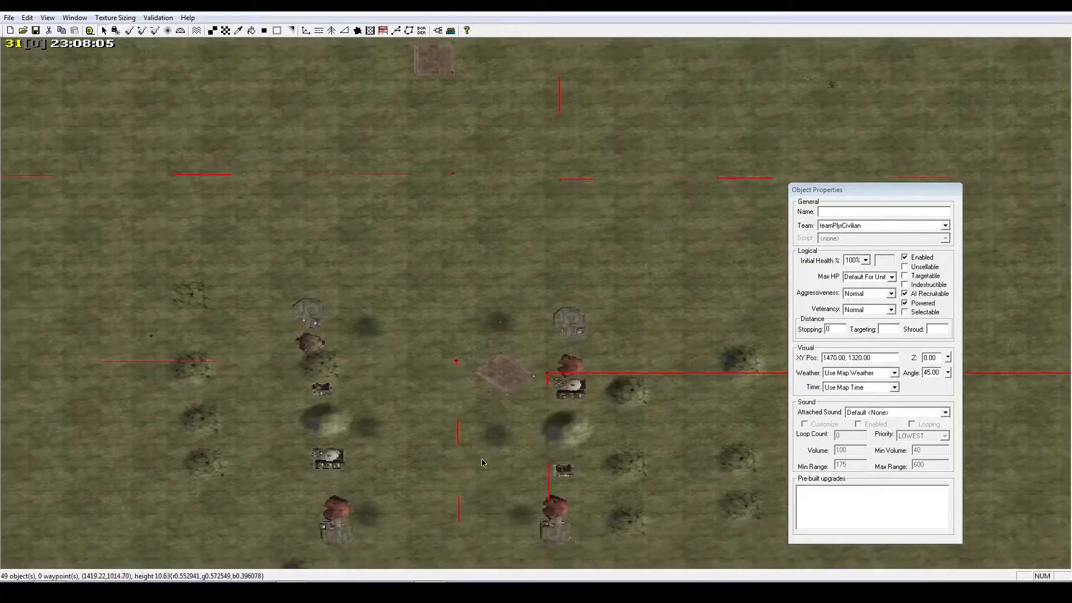
{"action": "scroll", "coordinate": [498, 413], "scroll_direction": "up", "scroll_amount": 5}
{"action": "mouse_move", "coordinate": [512, 423]}
{"action": "right_mouse_down"}
{"action": "mouse_move", "coordinate": [524, 418]}
{"action": "mouse_move", "coordinate": [511, 435]}
{"action": "right_mouse_up"}
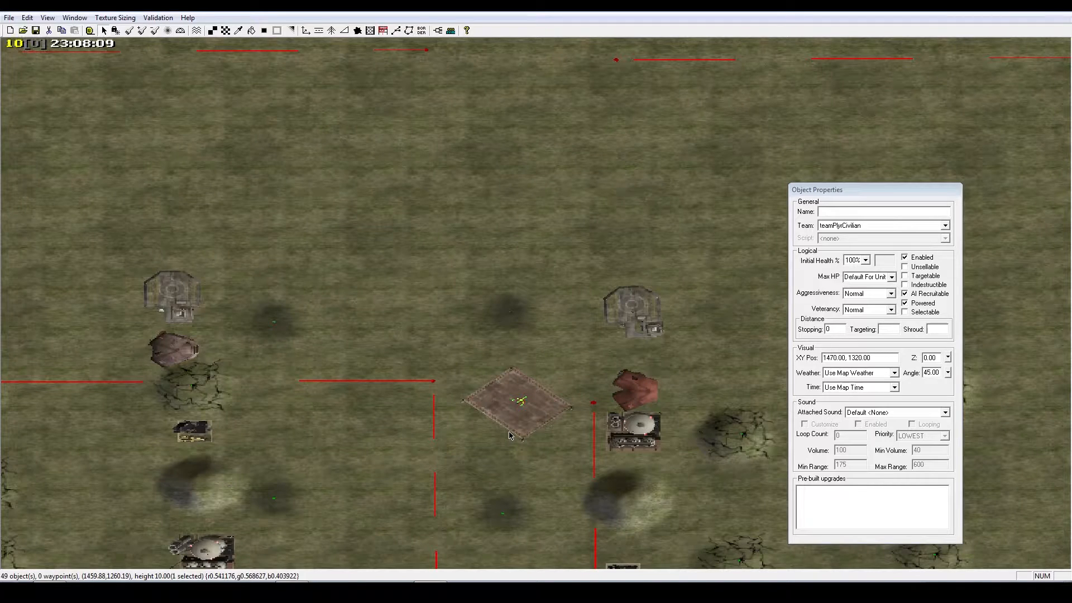
{"action": "right_click_drag", "start_coordinate": [513, 435], "coordinate": [526, 355]}
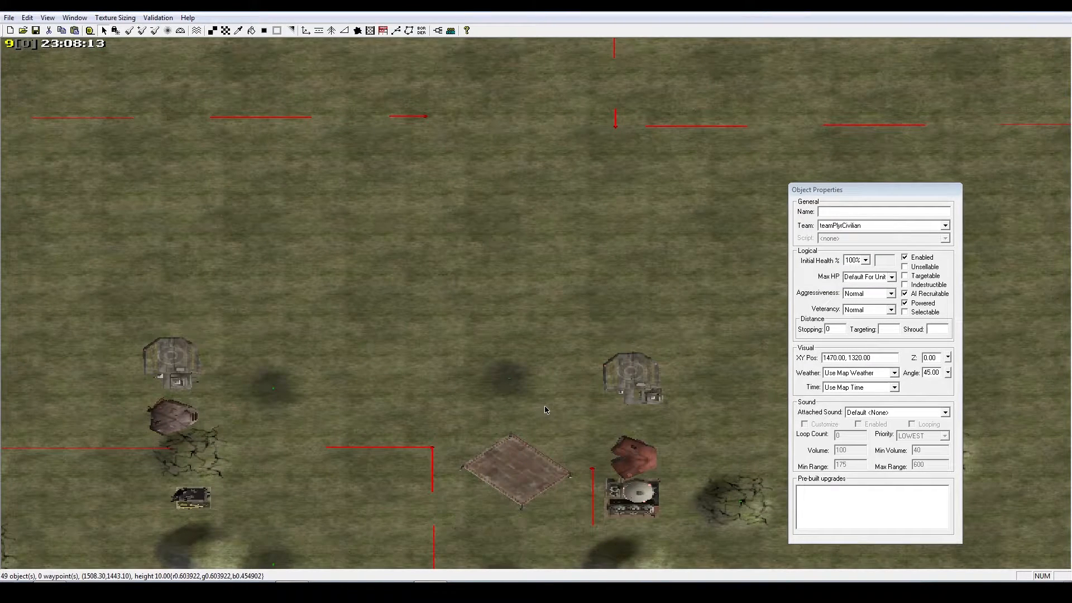
{"action": "left_click", "coordinate": [521, 476]}
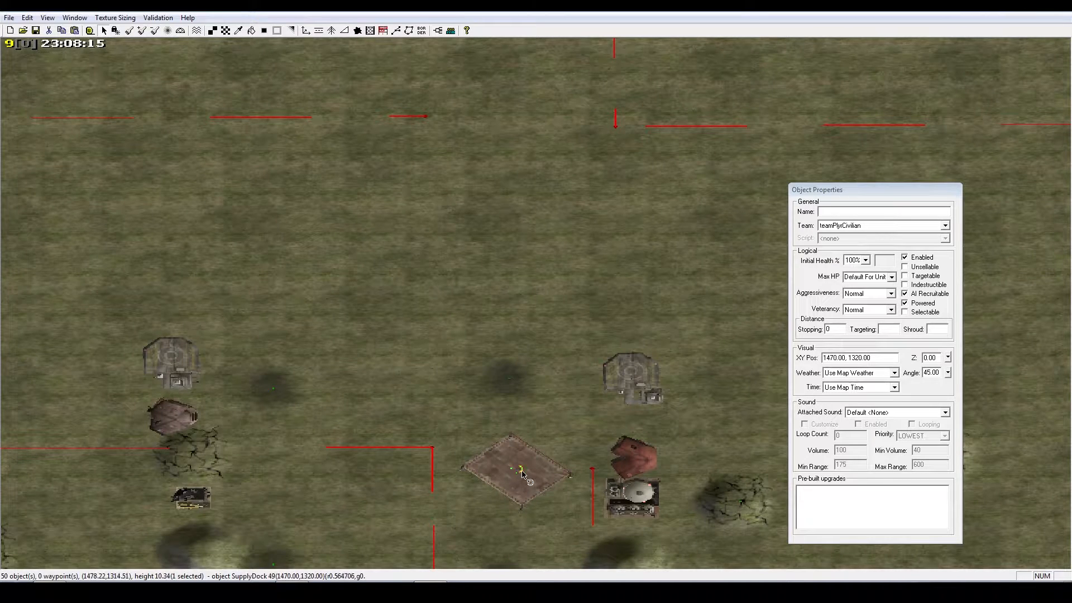
{"action": "left_click_drag", "start_coordinate": [521, 474], "coordinate": [526, 92]}
{"action": "left_click", "coordinate": [492, 256]}
Change the copied supply dock's angle to the diagonal opposite to that of the dock below it
{"action": "scroll", "coordinate": [491, 264], "scroll_direction": "down", "scroll_amount": 8}
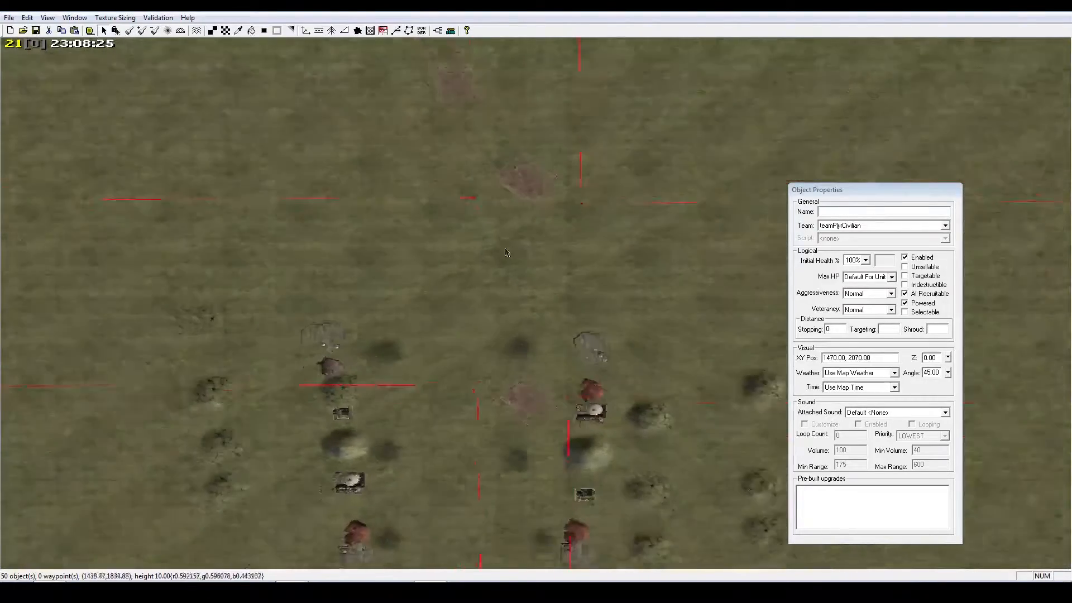
{"action": "right_click_drag", "start_coordinate": [491, 268], "coordinate": [520, 237]}
{"action": "double_click", "coordinate": [926, 373]}
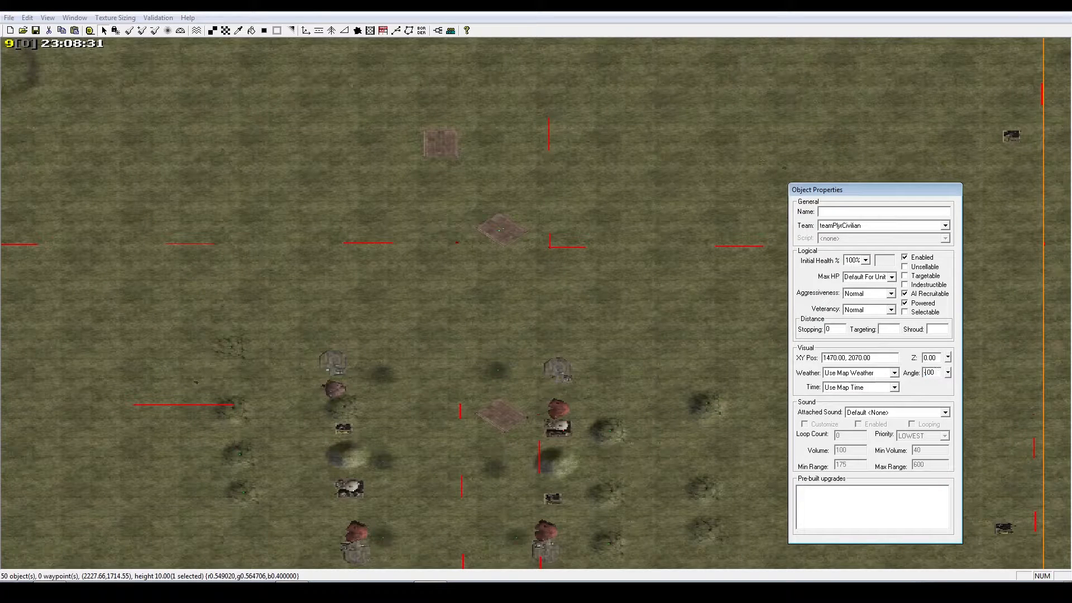
Set the angle of the square supply dock above the copied one to -45
{"action": "right_click_drag", "start_coordinate": [503, 219], "coordinate": [492, 406]}
{"action": "left_click", "coordinate": [434, 316]}
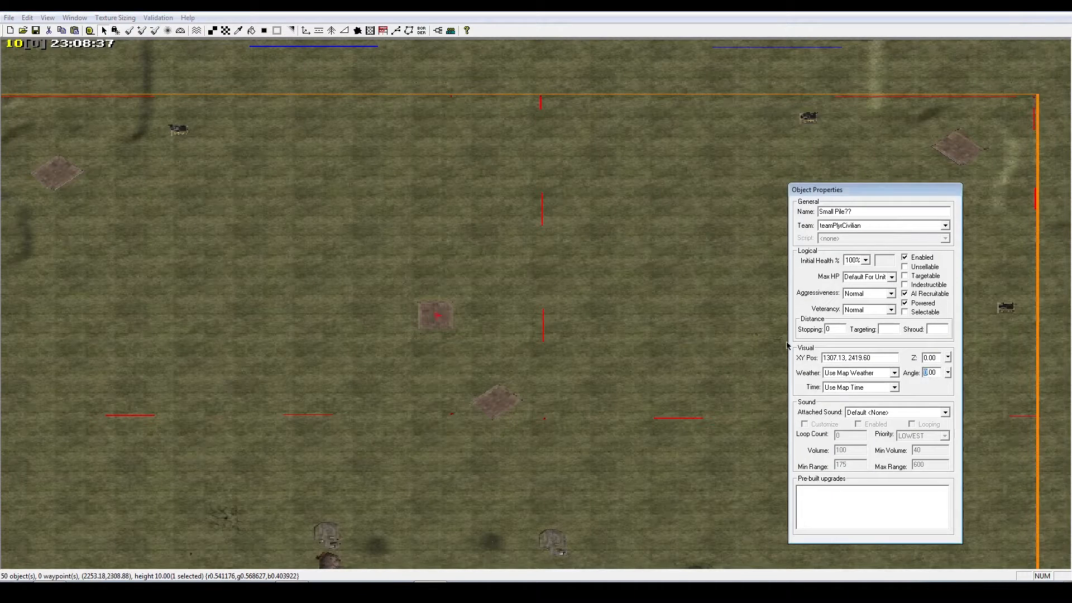
{"action": "left_click", "coordinate": [641, 333]}
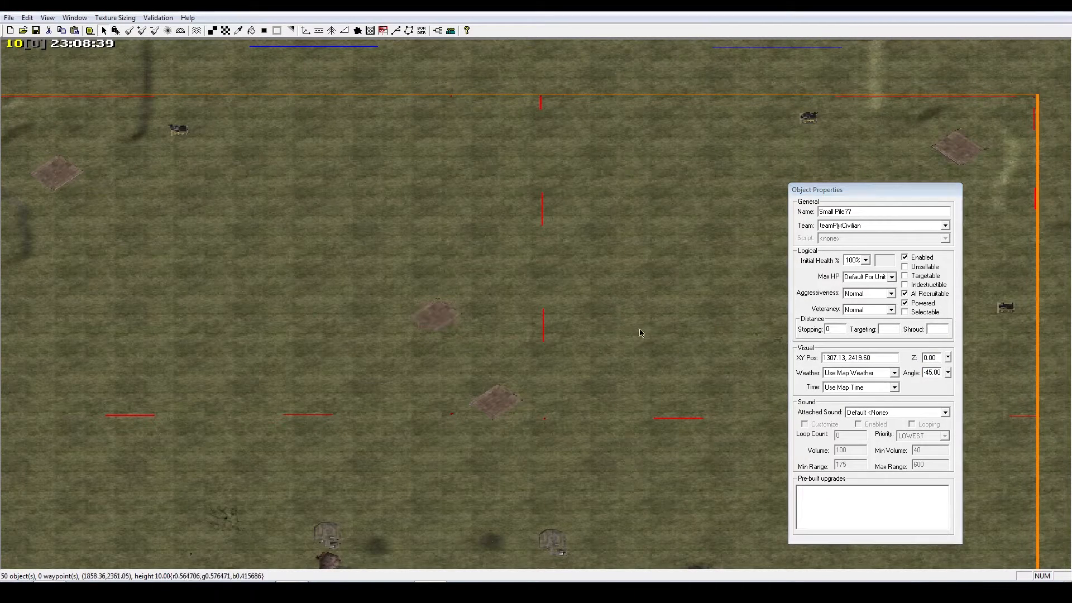
Move the Small Pile?? supply dock up toward the top border, to XY 1460, 3160
{"action": "left_click_drag", "start_coordinate": [466, 302], "coordinate": [492, 145]}
{"action": "right_click_drag", "start_coordinate": [494, 147], "coordinate": [494, 262]}
{"action": "scroll", "coordinate": [459, 293], "scroll_direction": "up", "scroll_amount": 3}
{"action": "scroll", "coordinate": [458, 297], "scroll_direction": "up", "scroll_amount": 2}
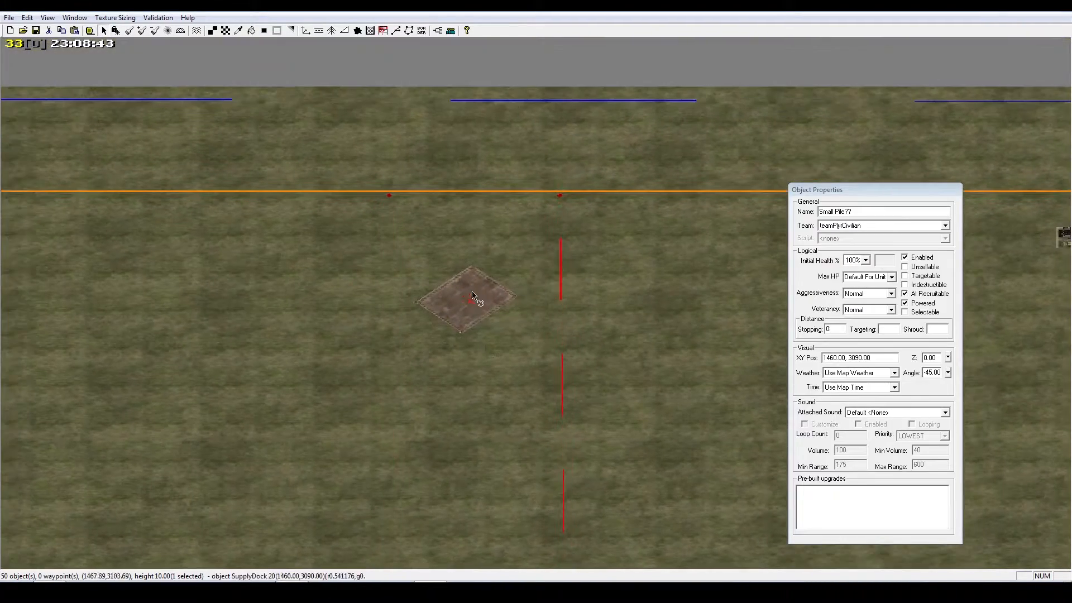
{"action": "left_click_drag", "start_coordinate": [471, 301], "coordinate": [478, 276]}
{"action": "right_click_drag", "start_coordinate": [479, 277], "coordinate": [529, 257]}
{"action": "scroll", "coordinate": [557, 231], "scroll_direction": "up", "scroll_amount": 3}
{"action": "left_click_drag", "start_coordinate": [525, 263], "coordinate": [517, 250]}
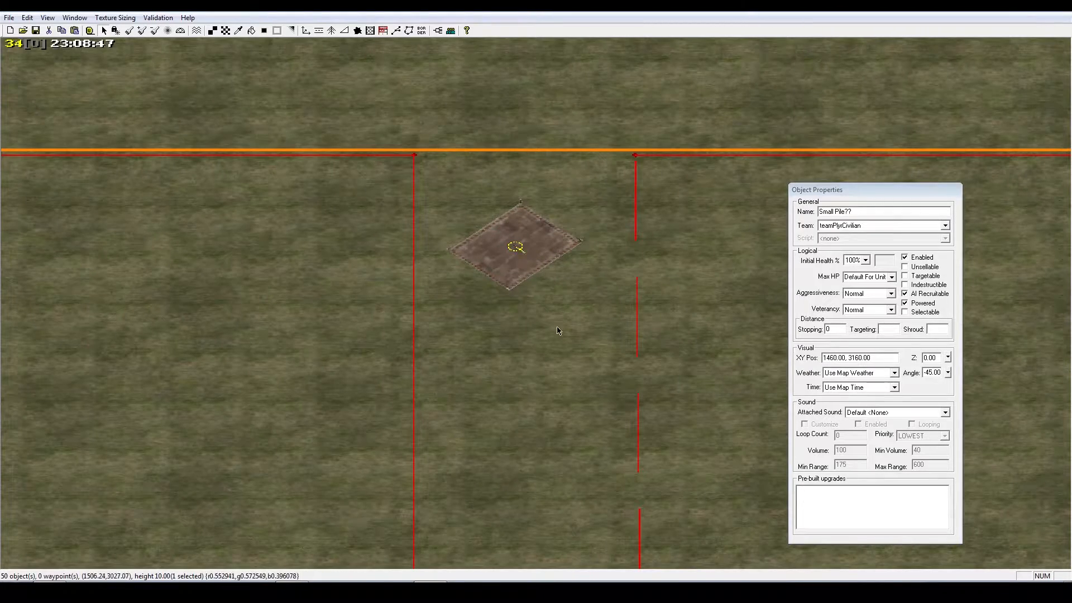
{"action": "left_click", "coordinate": [557, 329]}
Examine the whole map to check how evenly the supply docks are placed in the corners and along the middle
{"action": "right_click_drag", "start_coordinate": [544, 353], "coordinate": [536, 184]}
{"action": "scroll", "coordinate": [542, 391], "scroll_direction": "down", "scroll_amount": 3}
{"action": "scroll", "coordinate": [541, 390], "scroll_direction": "down", "scroll_amount": 5}
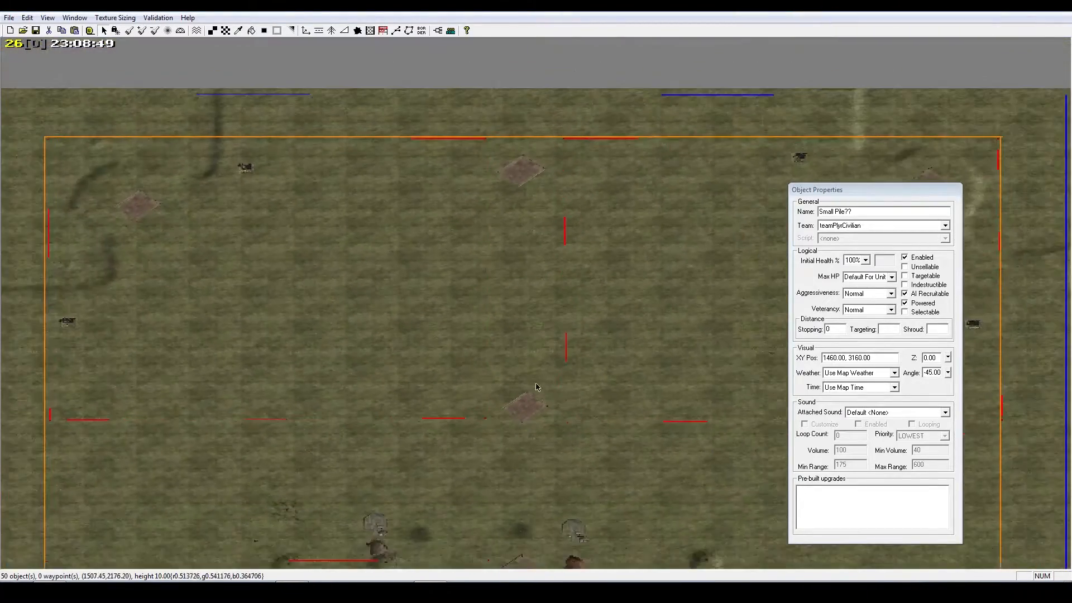
{"action": "scroll", "coordinate": [484, 397], "scroll_direction": "down", "scroll_amount": 3}
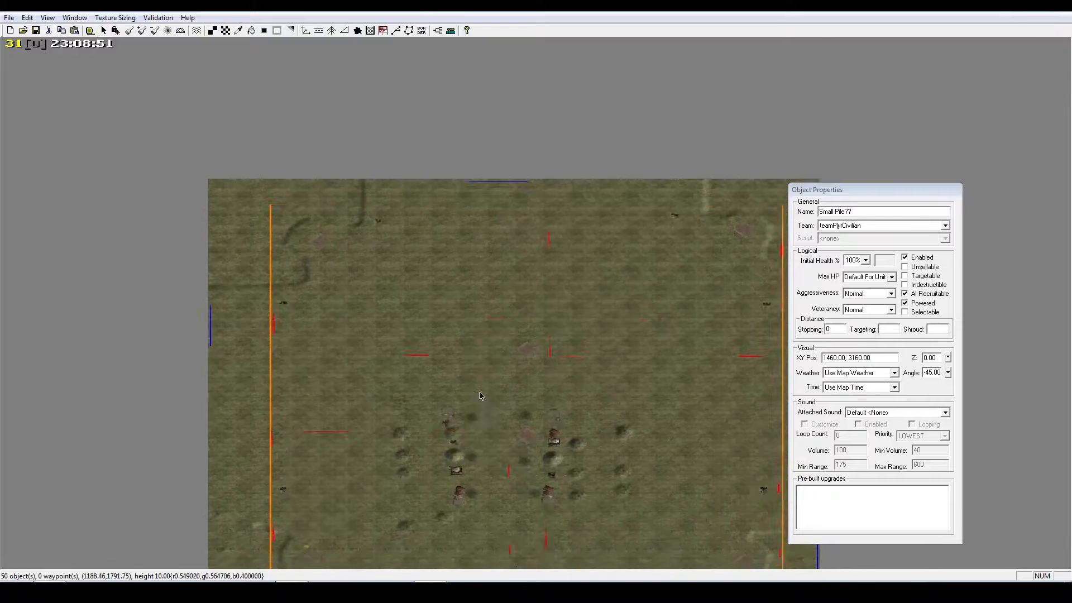
{"action": "right_click_drag", "start_coordinate": [486, 390], "coordinate": [506, 495]}
{"action": "right_click_drag", "start_coordinate": [532, 411], "coordinate": [530, 397]}
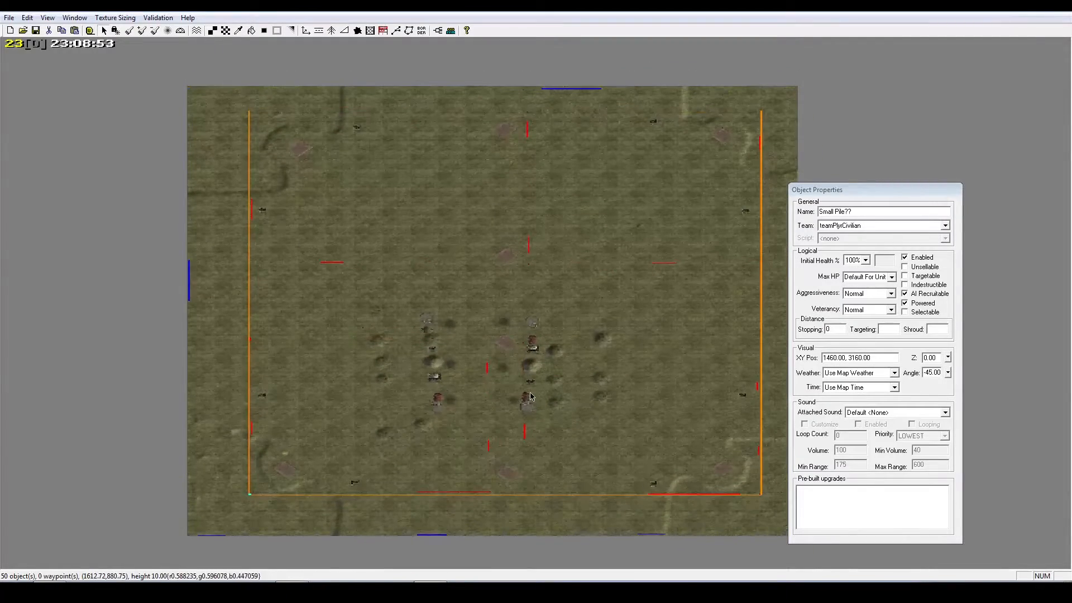
{"action": "right_click_drag", "start_coordinate": [276, 439], "coordinate": [305, 448]}
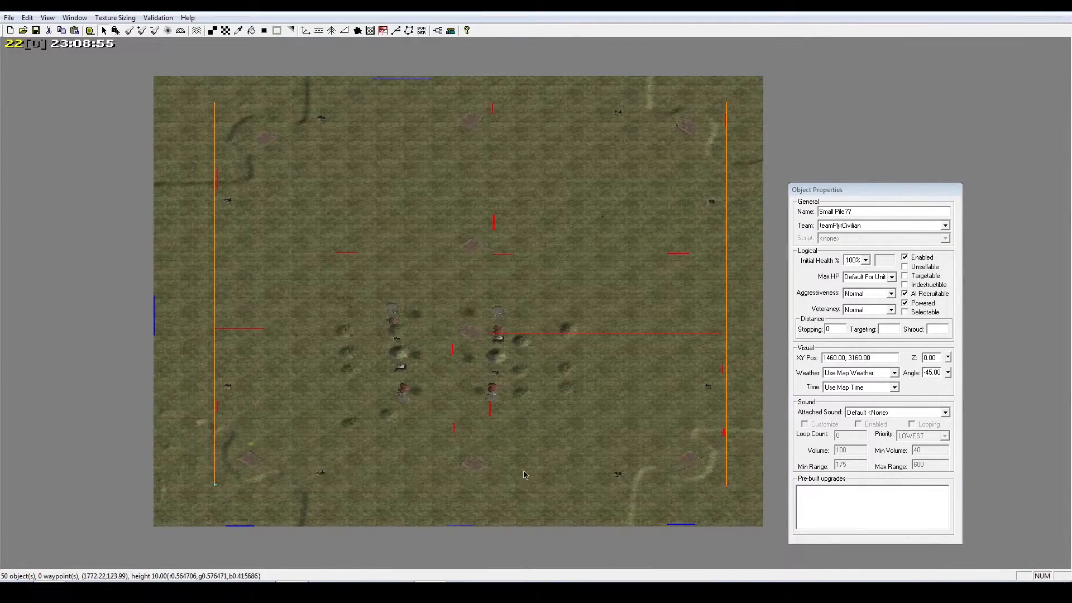
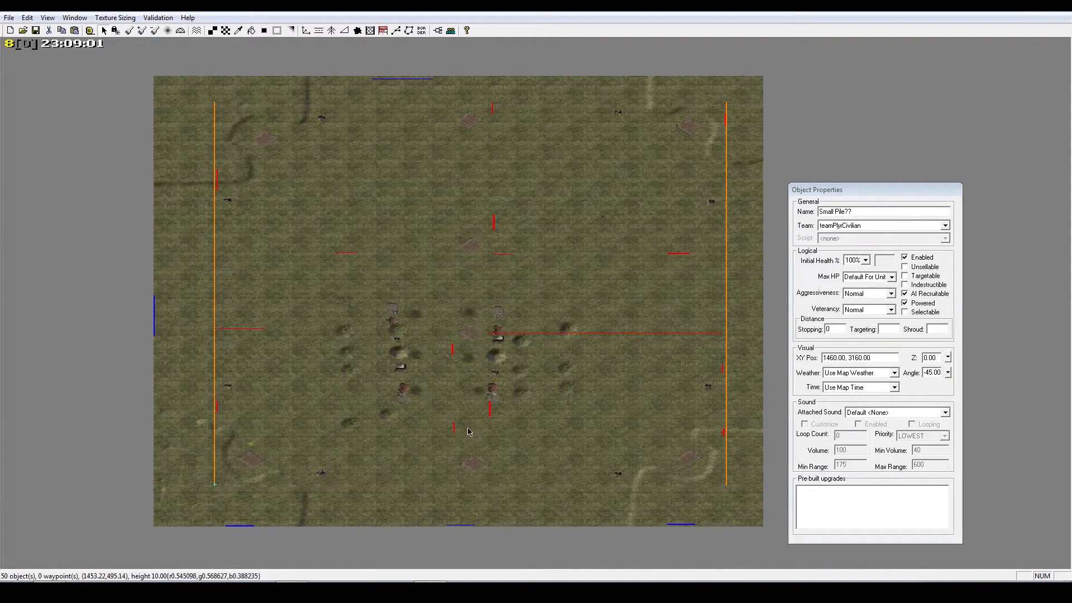
{"action": "scroll", "coordinate": [530, 435], "scroll_direction": "up", "scroll_amount": 3}
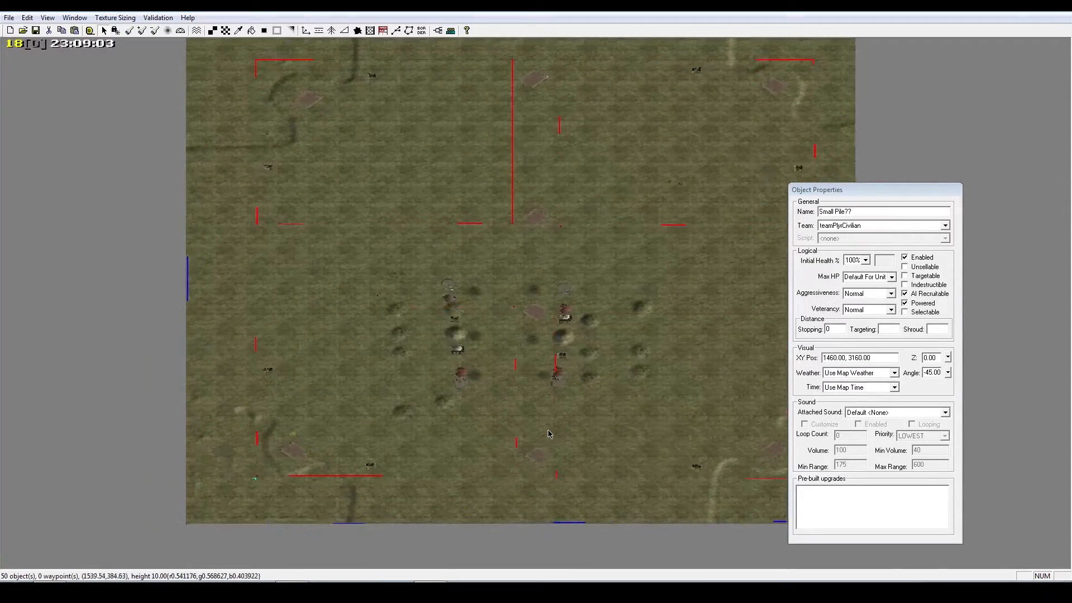
Examine the map from above, from the northern supply docks down to the southwest corner and the middle buildings
{"action": "scroll", "coordinate": [548, 434], "scroll_direction": "up", "scroll_amount": 2}
{"action": "right_click_drag", "start_coordinate": [543, 431], "coordinate": [493, 269]}
{"action": "right_click_drag", "start_coordinate": [500, 304], "coordinate": [503, 316]}
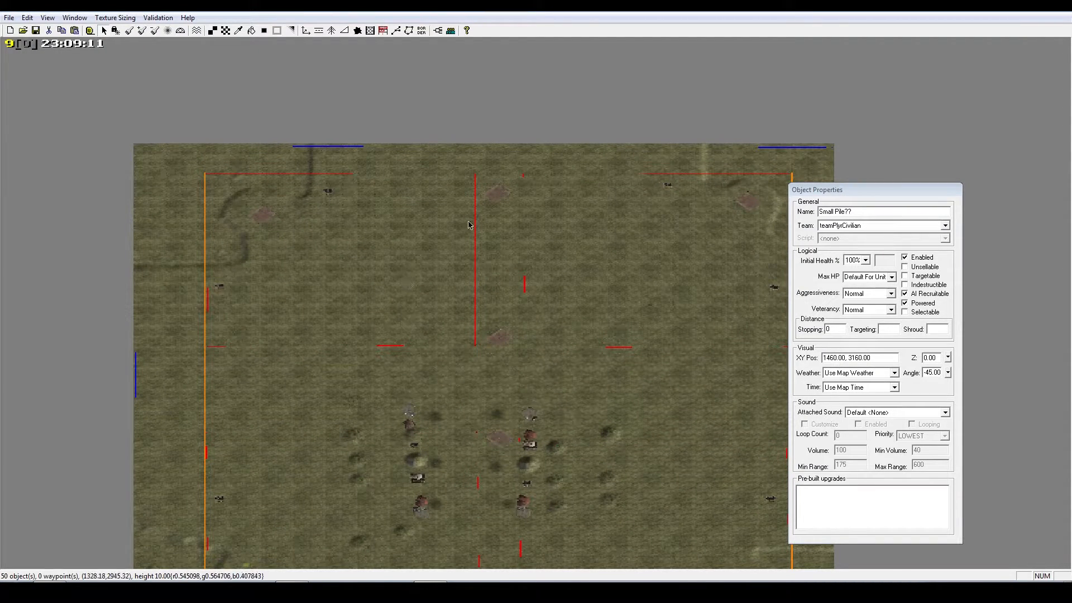
{"action": "right_click_drag", "start_coordinate": [518, 288], "coordinate": [482, 425]}
{"action": "scroll", "coordinate": [483, 425], "scroll_direction": "up", "scroll_amount": 4}
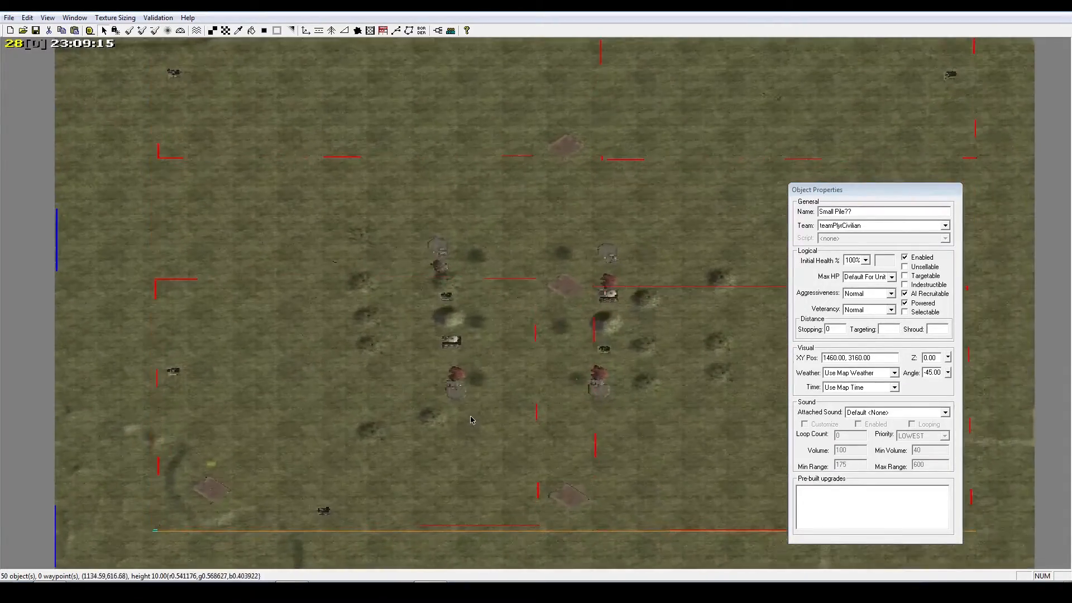
{"action": "scroll", "coordinate": [478, 422], "scroll_direction": "up", "scroll_amount": 2}
{"action": "right_click_drag", "start_coordinate": [479, 422], "coordinate": [446, 445]}
{"action": "scroll", "coordinate": [446, 445], "scroll_direction": "up", "scroll_amount": 2}
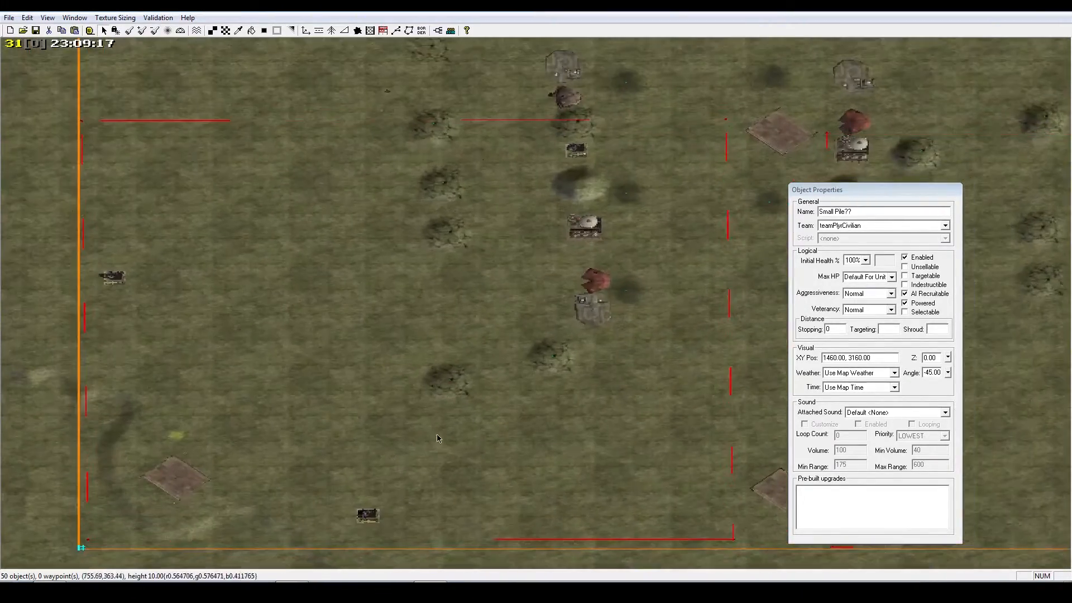
Inspect the middle of the map in perspective, checking the mounds, scorch marks and building groups on both sides
{"action": "middle_click", "coordinate": [455, 408]}
{"action": "right_click_drag", "start_coordinate": [457, 408], "coordinate": [475, 400]}
{"action": "scroll", "coordinate": [477, 409], "scroll_direction": "up", "scroll_amount": 4}
{"action": "right_click_drag", "start_coordinate": [489, 414], "coordinate": [739, 385]}
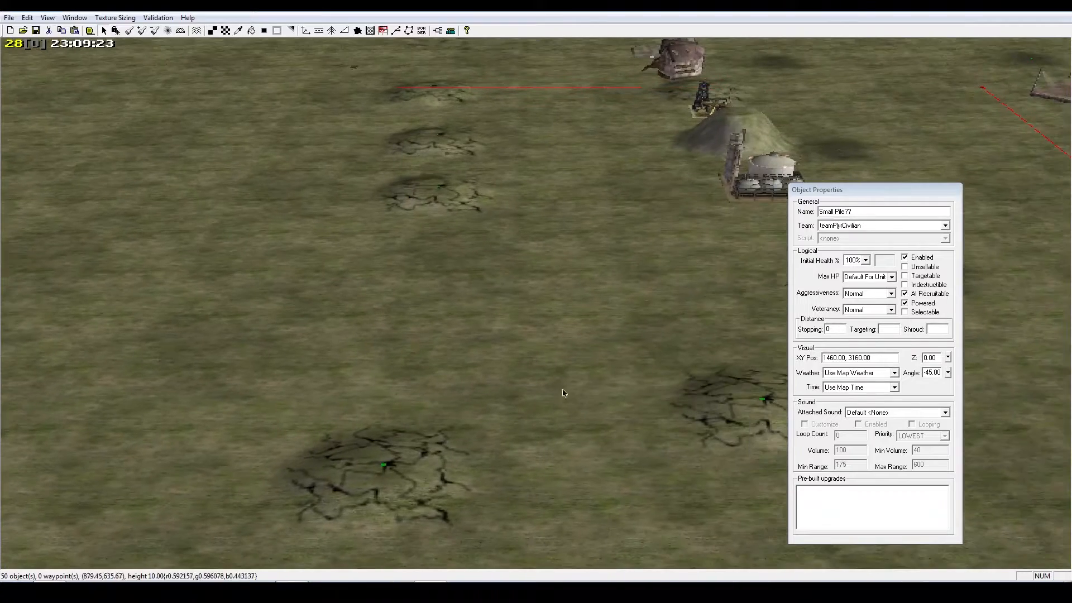
{"action": "scroll", "coordinate": [413, 452], "scroll_direction": "down", "scroll_amount": 5}
{"action": "right_click_drag", "start_coordinate": [416, 453], "coordinate": [469, 343]}
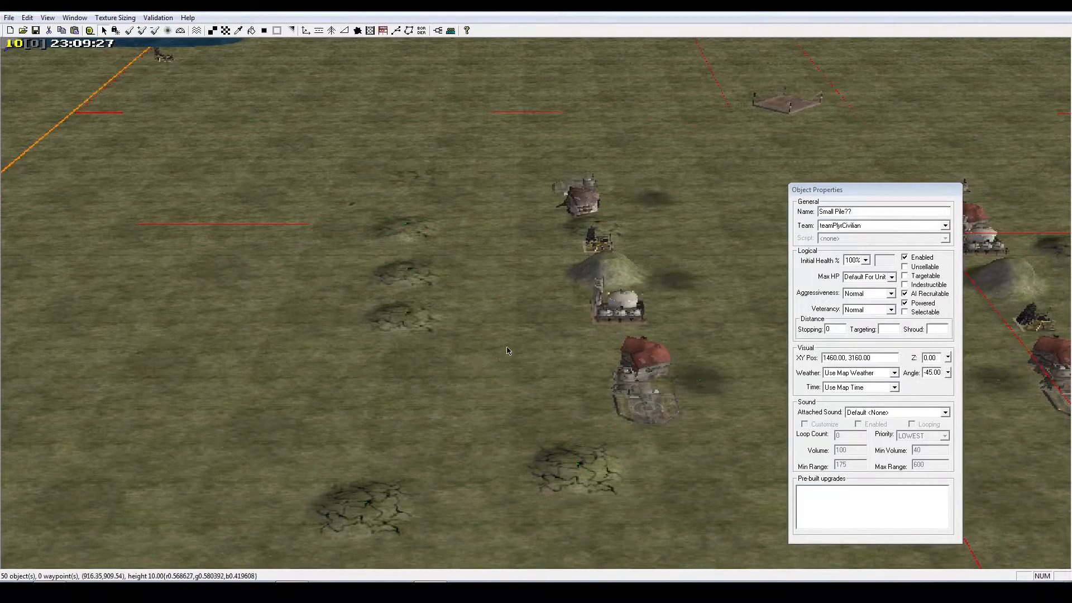
{"action": "right_click_drag", "start_coordinate": [492, 351], "coordinate": [514, 280]}
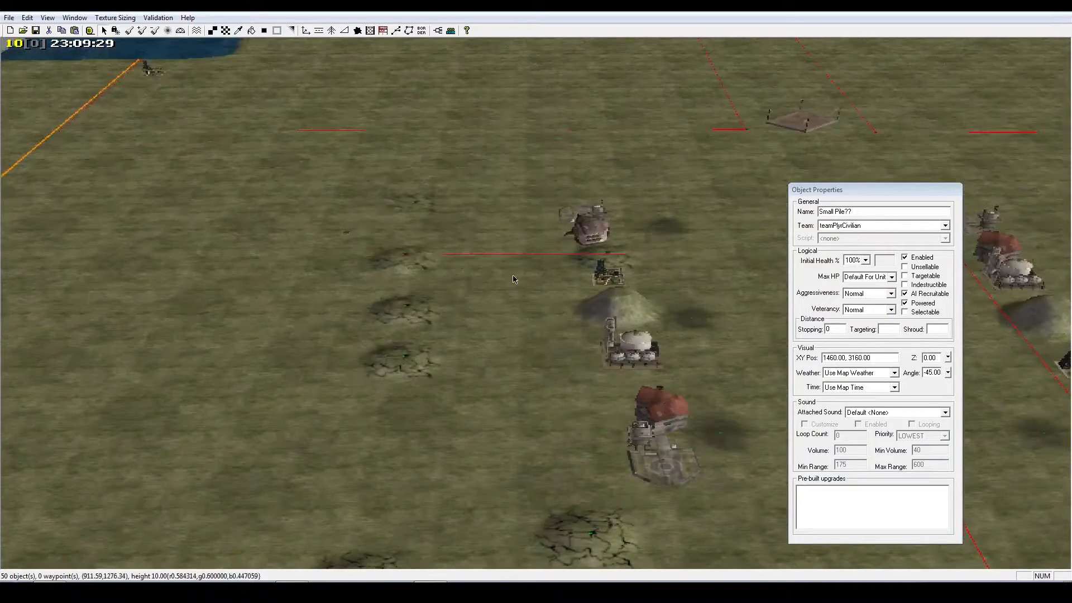
{"action": "right_click_drag", "start_coordinate": [596, 301], "coordinate": [291, 304]}
{"action": "scroll", "coordinate": [291, 304], "scroll_direction": "down", "scroll_amount": 5}
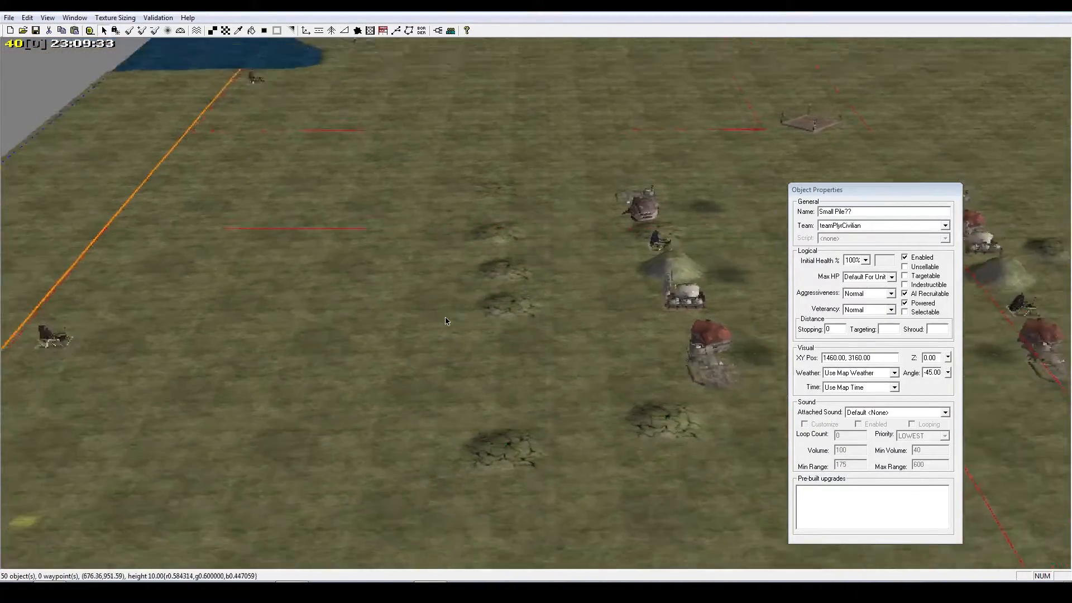
{"action": "right_click_drag", "start_coordinate": [508, 316], "coordinate": [640, 304]}
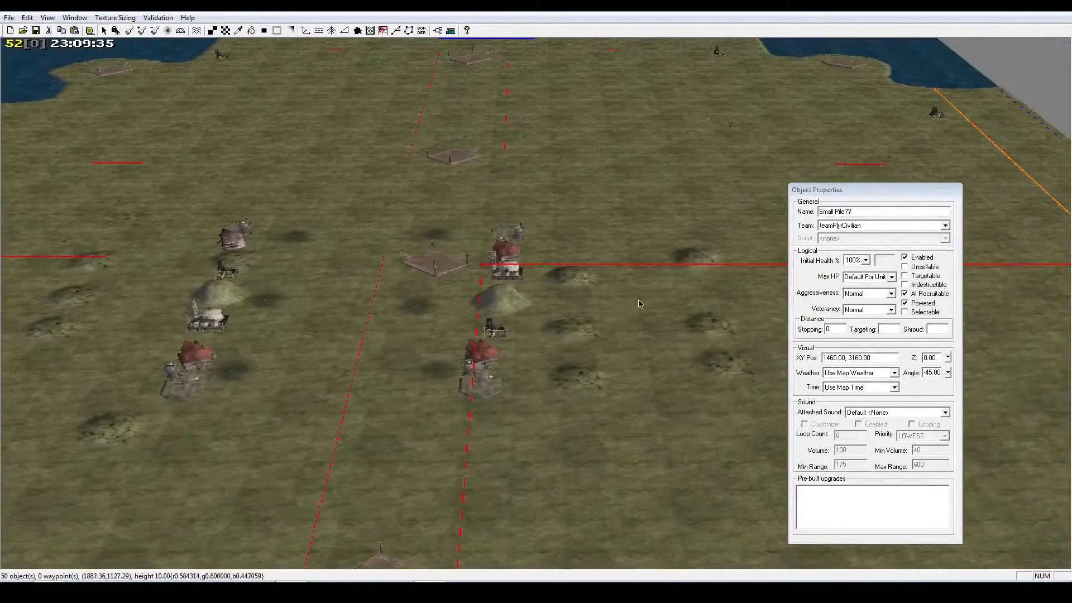
{"action": "right_click_drag", "start_coordinate": [519, 310], "coordinate": [729, 336]}
{"action": "right_click_drag", "start_coordinate": [649, 341], "coordinate": [491, 356]}
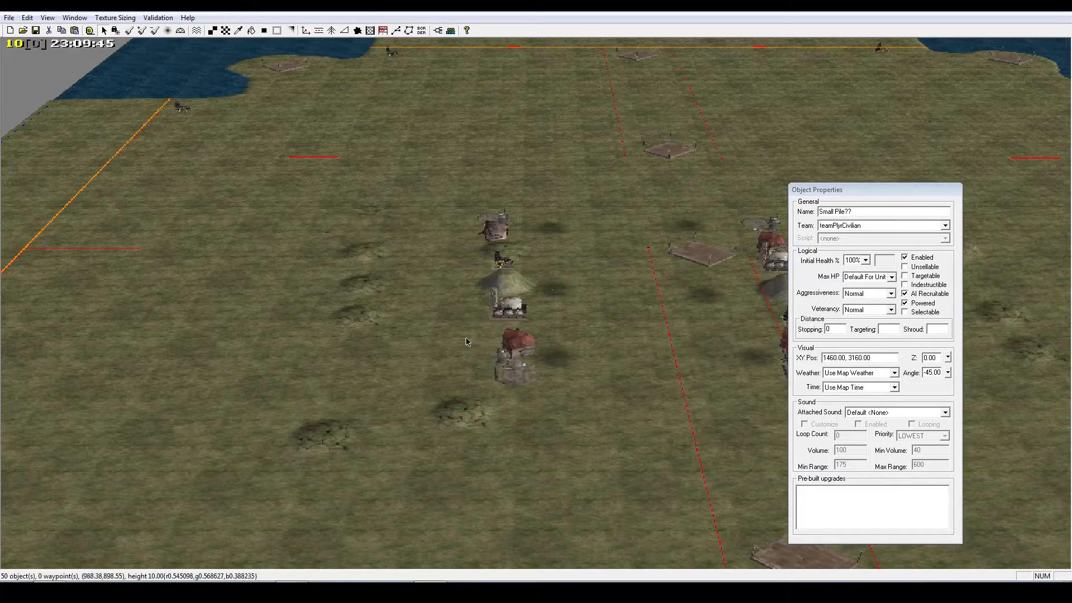
{"action": "right_click_drag", "start_coordinate": [458, 370], "coordinate": [445, 424]}
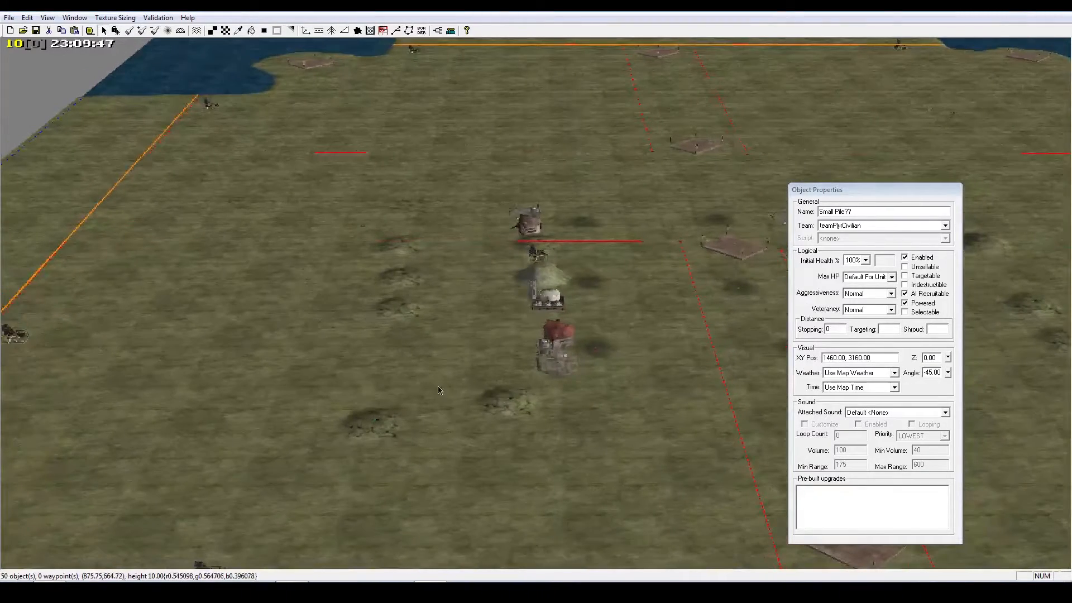
{"action": "right_click_drag", "start_coordinate": [472, 379], "coordinate": [170, 311]}
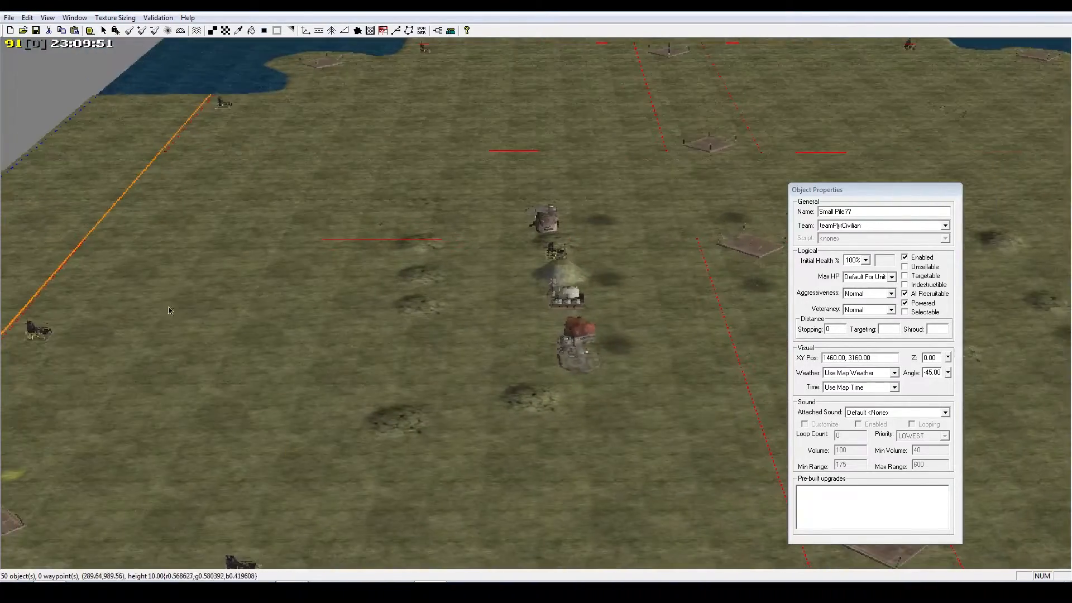
{"action": "scroll", "coordinate": [170, 310], "scroll_direction": "up", "scroll_amount": 4}
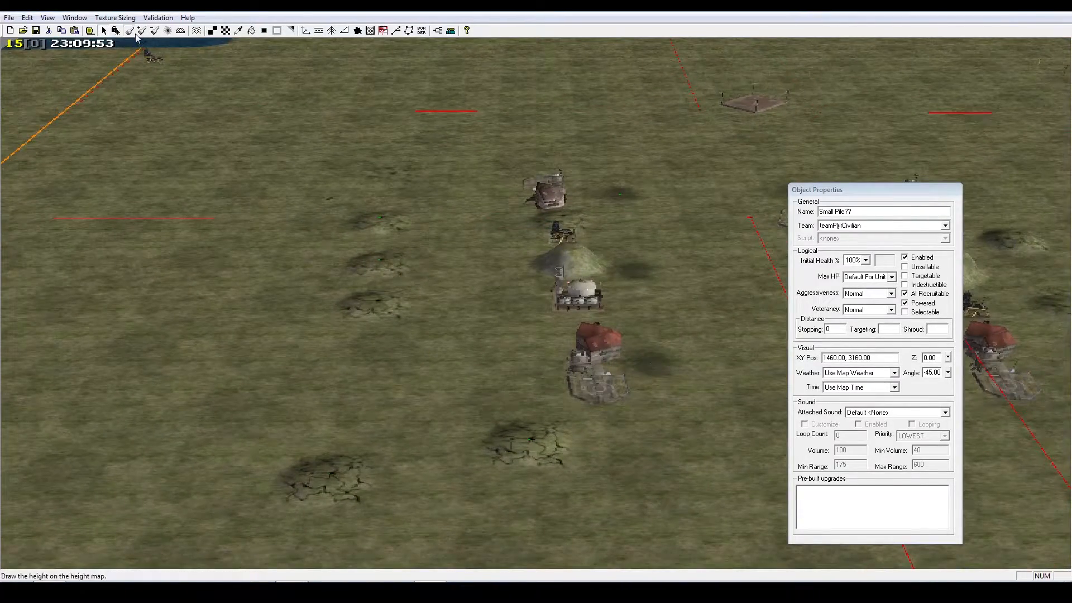
Try levelling the ground around the scorch marks west of the buildings using the height brush at height 10
{"action": "left_click", "coordinate": [132, 33]}
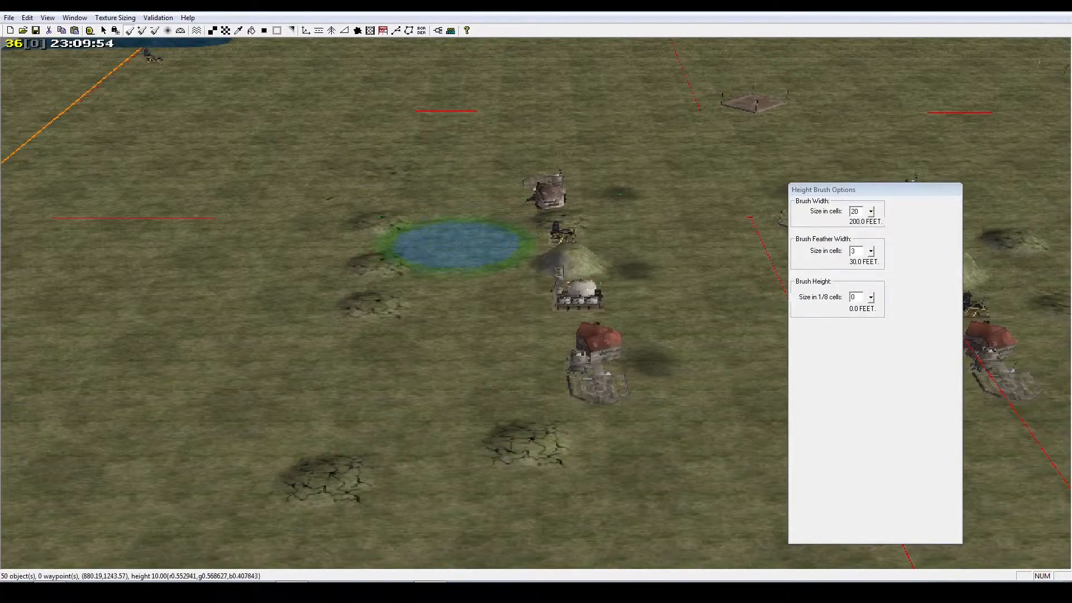
{"action": "double_click", "coordinate": [858, 297]}
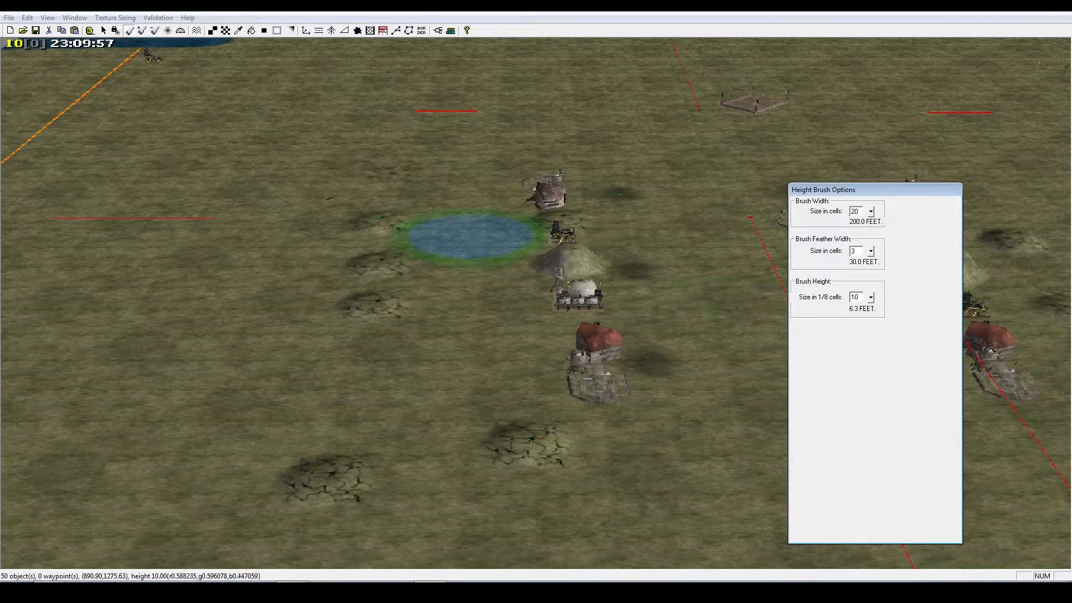
{"action": "left_click", "coordinate": [380, 240]}
{"action": "scroll", "coordinate": [526, 344], "scroll_direction": "up", "scroll_amount": 5}
{"action": "right_click_drag", "start_coordinate": [268, 331], "coordinate": [219, 505]}
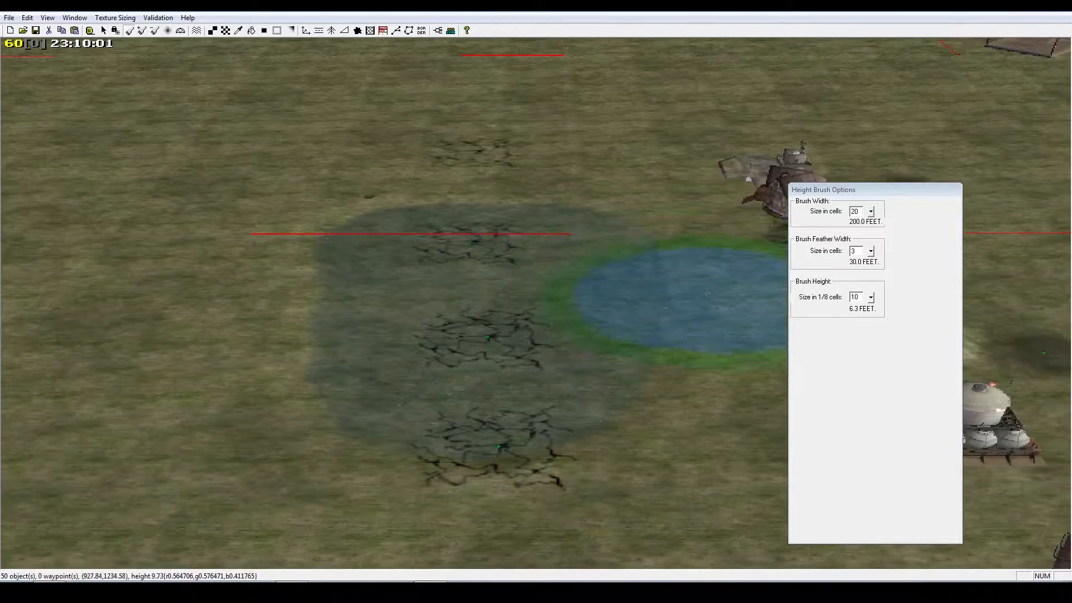
Set the brush height to 16 and level the lowered patch and the mounds across the middle of the map
{"action": "left_click_drag", "start_coordinate": [860, 297], "coordinate": [785, 298]}
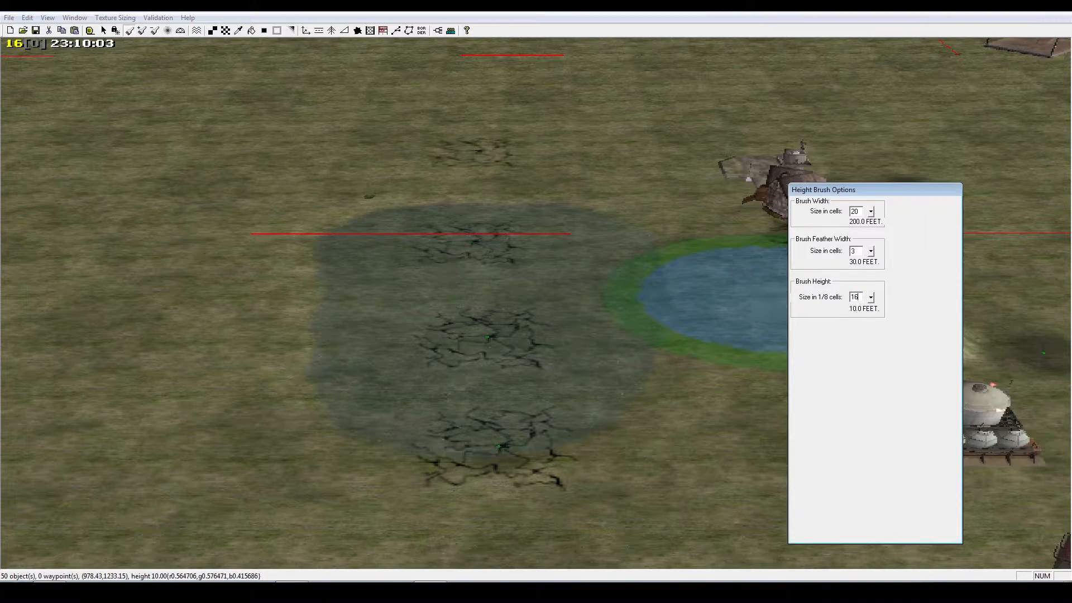
{"action": "scroll", "coordinate": [336, 271], "scroll_direction": "down", "scroll_amount": 5}
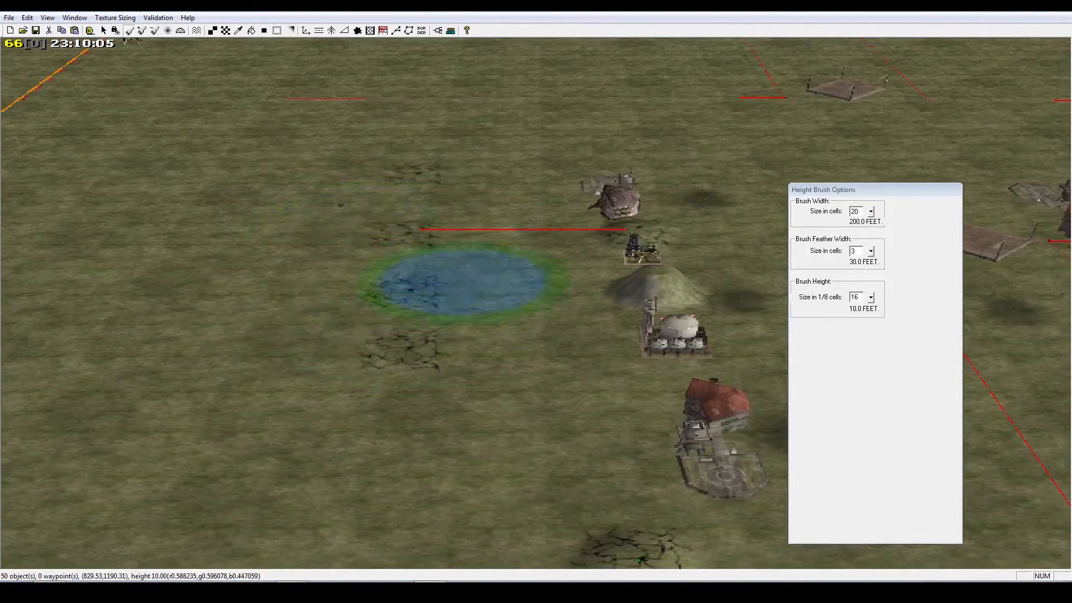
{"action": "right_click_drag", "start_coordinate": [328, 199], "coordinate": [527, 290]}
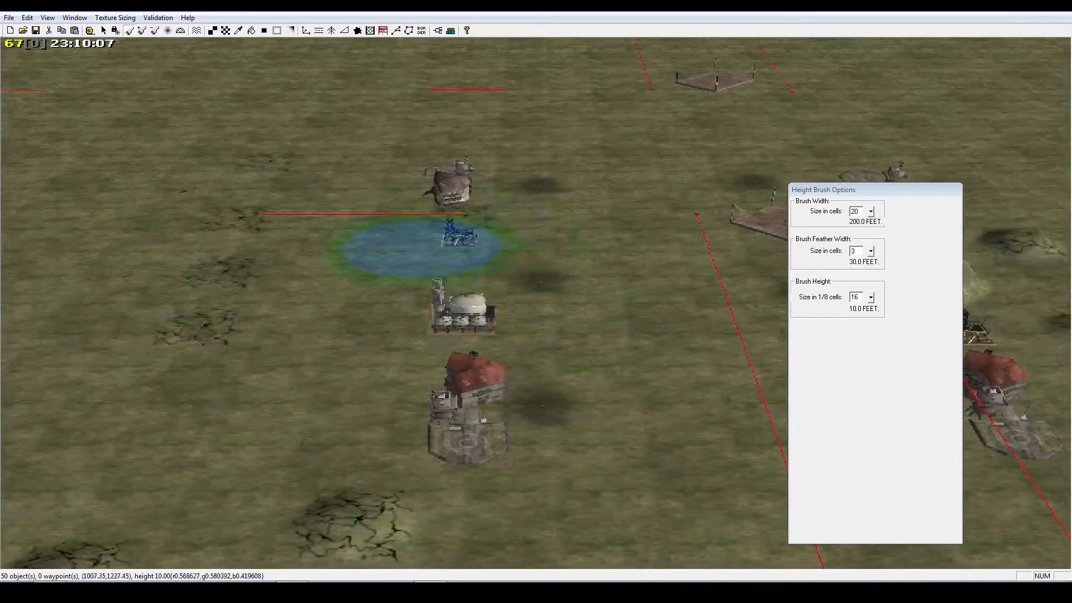
{"action": "right_click_drag", "start_coordinate": [431, 294], "coordinate": [395, 347]}
{"action": "right_click_drag", "start_coordinate": [253, 315], "coordinate": [586, 304]}
{"action": "mouse_move", "coordinate": [378, 350]}
{"action": "left_mouse_down"}
{"action": "mouse_move", "coordinate": [586, 291]}
{"action": "mouse_move", "coordinate": [530, 131]}
{"action": "left_mouse_up"}
{"action": "mouse_move", "coordinate": [524, 239]}
{"action": "right_mouse_down"}
{"action": "mouse_move", "coordinate": [622, 215]}
{"action": "mouse_move", "coordinate": [659, 187]}
{"action": "right_mouse_up"}
{"action": "mouse_move", "coordinate": [584, 229]}
{"action": "left_mouse_down"}
{"action": "mouse_move", "coordinate": [598, 280]}
{"action": "mouse_move", "coordinate": [583, 415]}
{"action": "left_mouse_up"}
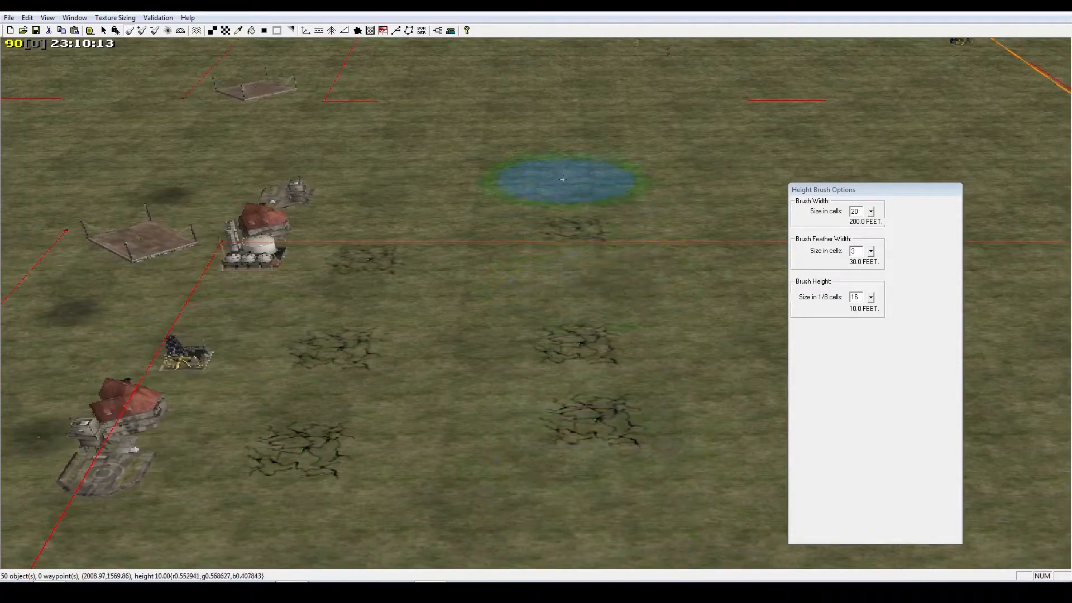
Return to object selection and delete the scorch mark just south of the western building group
{"action": "scroll", "coordinate": [531, 354], "scroll_direction": "down", "scroll_amount": 5}
{"action": "mouse_move", "coordinate": [564, 179]}
{"action": "right_mouse_down"}
{"action": "mouse_move", "coordinate": [531, 354]}
{"action": "mouse_move", "coordinate": [201, 316]}
{"action": "right_mouse_up"}
{"action": "right_click", "coordinate": [203, 316]}
{"action": "scroll", "coordinate": [404, 335], "scroll_direction": "up", "scroll_amount": 10}
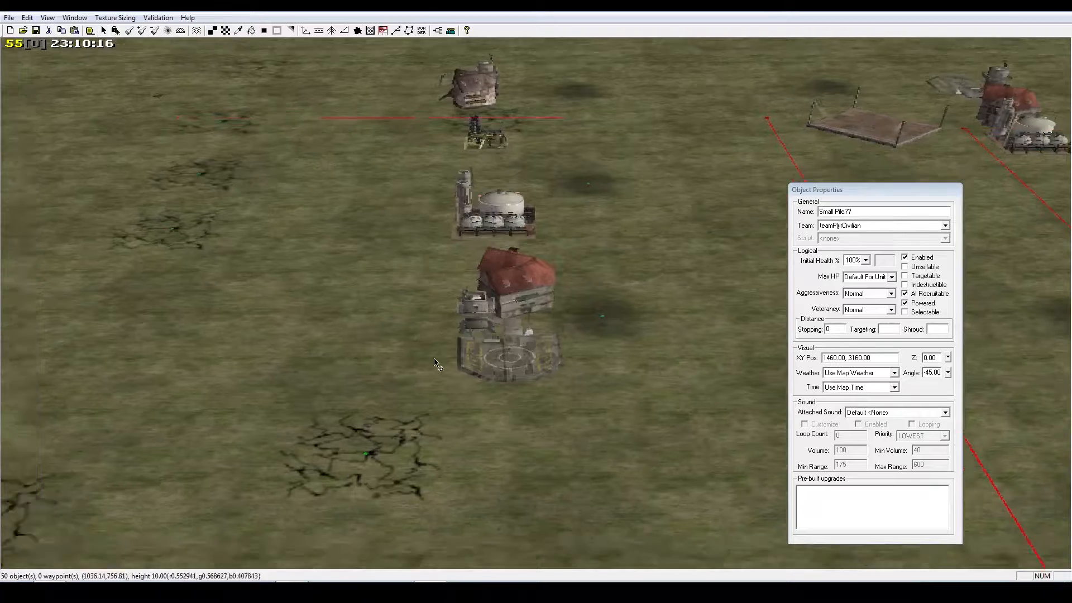
{"action": "right_click_drag", "start_coordinate": [434, 361], "coordinate": [528, 308]}
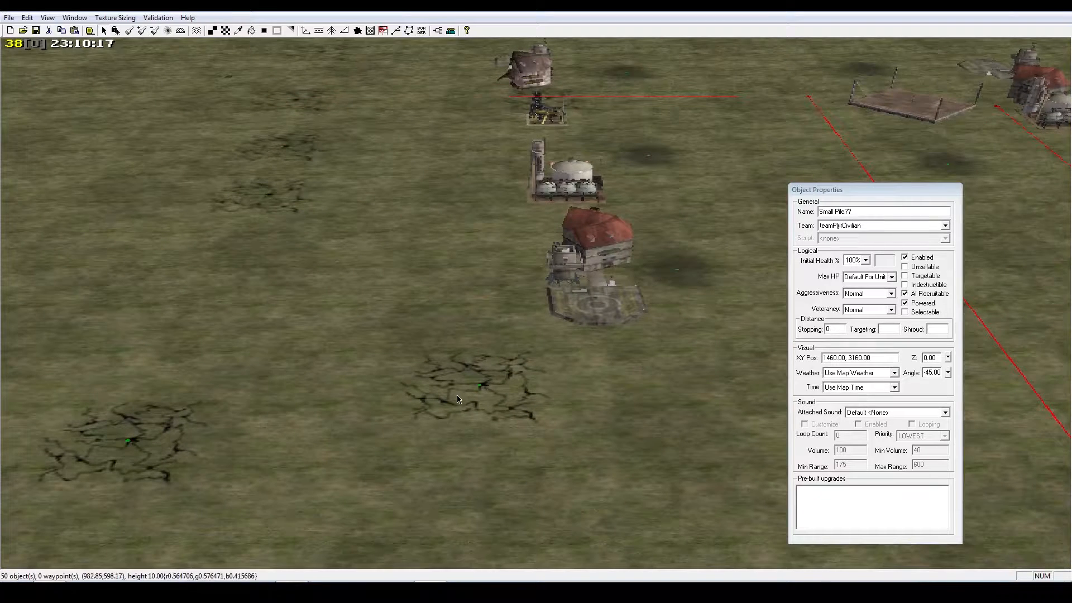
{"action": "left_click", "coordinate": [489, 386]}
{"action": "key", "text": "Delete"}
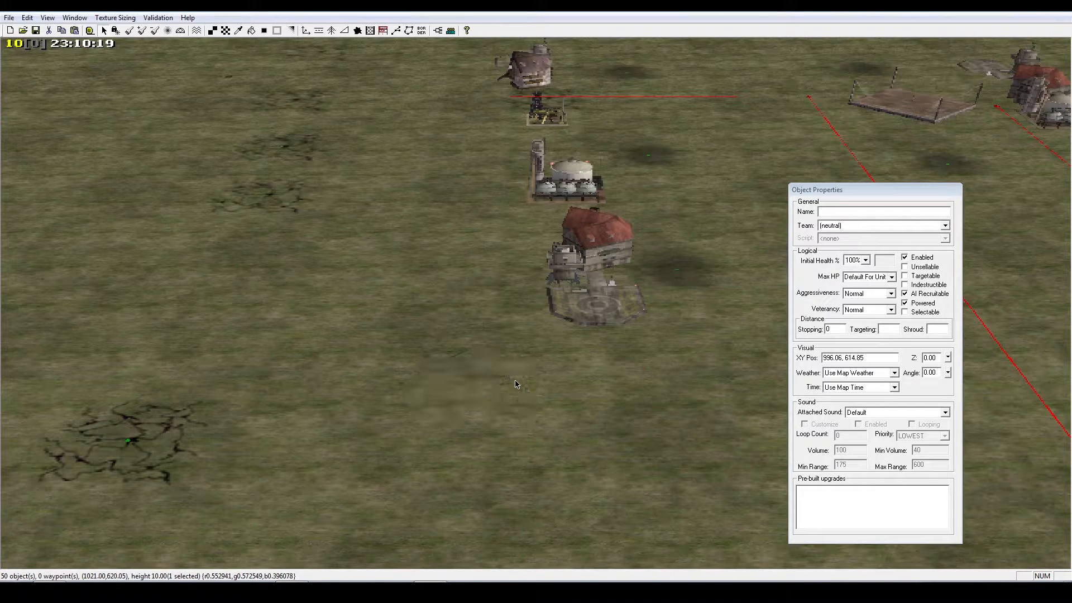
Delete the isolated scorch mark southwest of the western building group
{"action": "left_click_drag", "start_coordinate": [82, 509], "coordinate": [322, 77]}
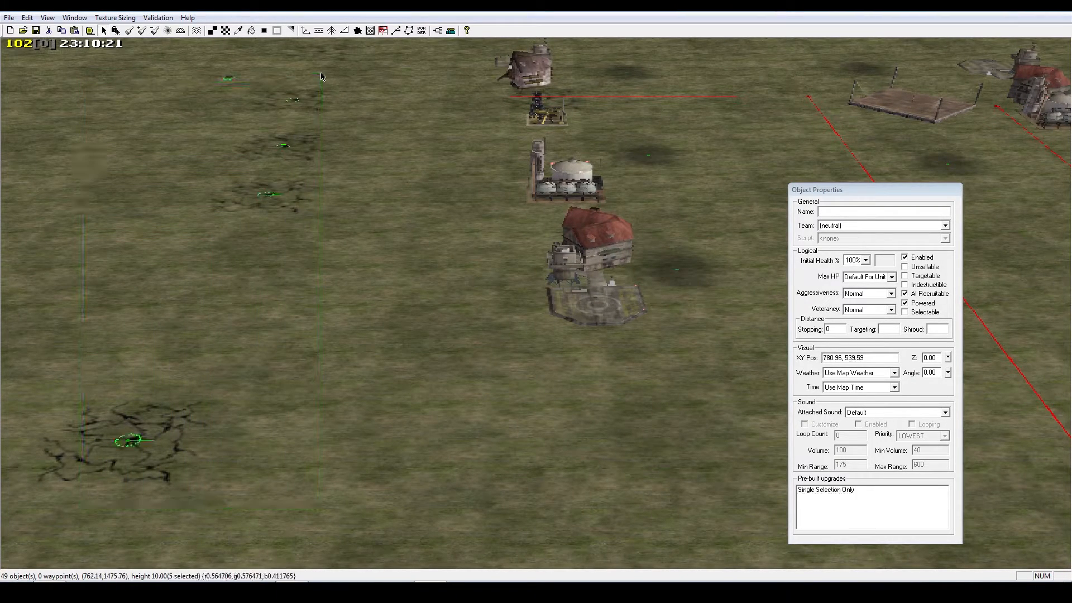
{"action": "left_click", "coordinate": [379, 322]}
{"action": "right_click_drag", "start_coordinate": [379, 322], "coordinate": [288, 380]}
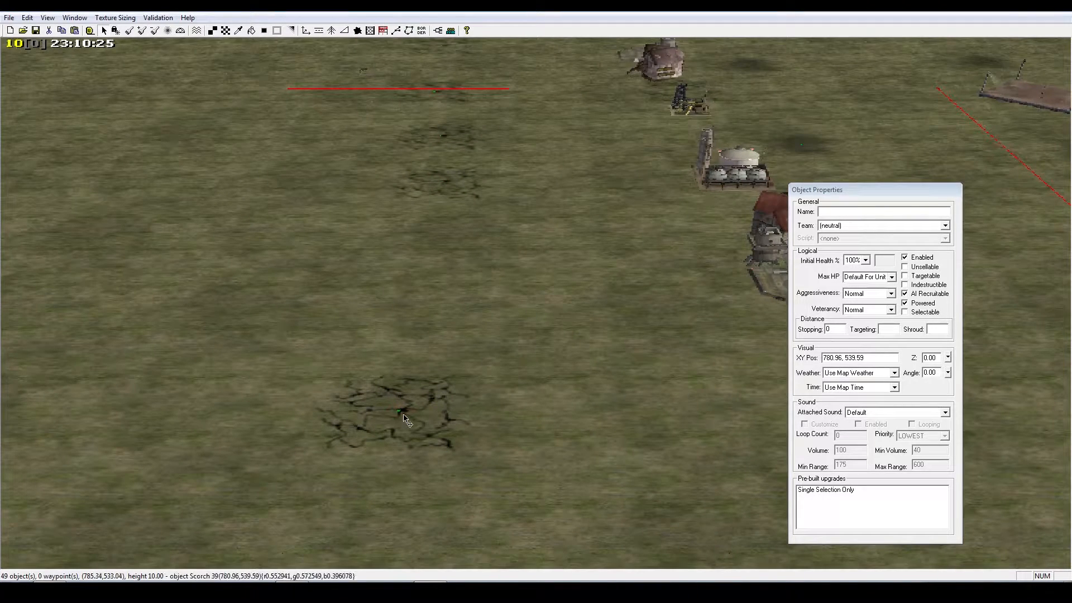
{"action": "key", "text": "Delete"}
{"action": "right_click_drag", "start_coordinate": [429, 207], "coordinate": [389, 432]}
{"action": "key", "text": "Delete"}
Delete the column of three scorch marks west of the western building group
{"action": "left_click", "coordinate": [424, 299]}
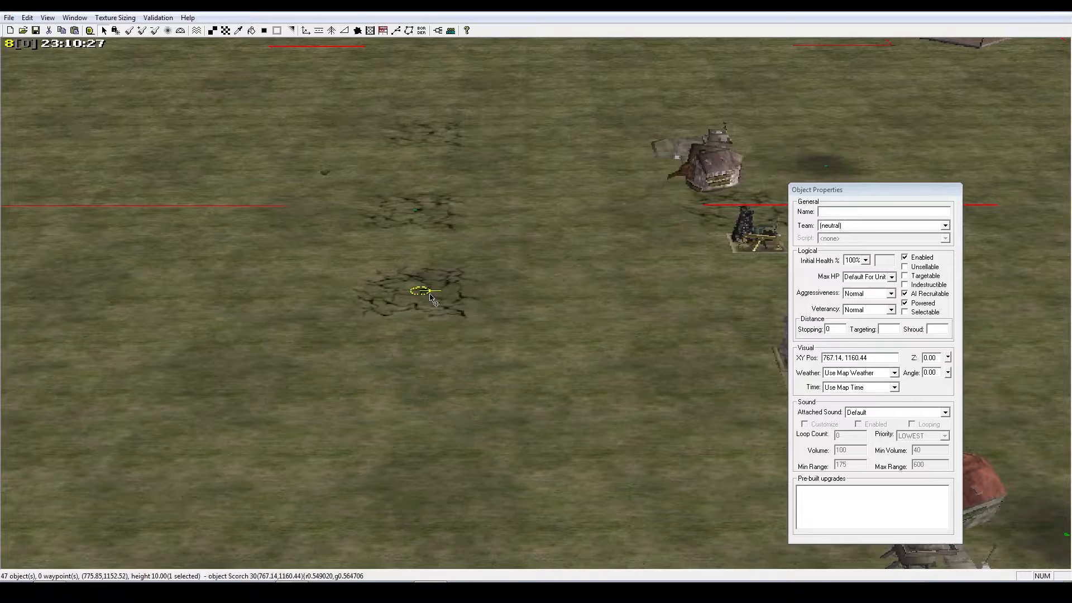
{"action": "right_click_drag", "start_coordinate": [424, 299], "coordinate": [438, 352]}
{"action": "key", "text": "Delete"}
{"action": "left_click", "coordinate": [437, 395]}
{"action": "key", "text": "Delete"}
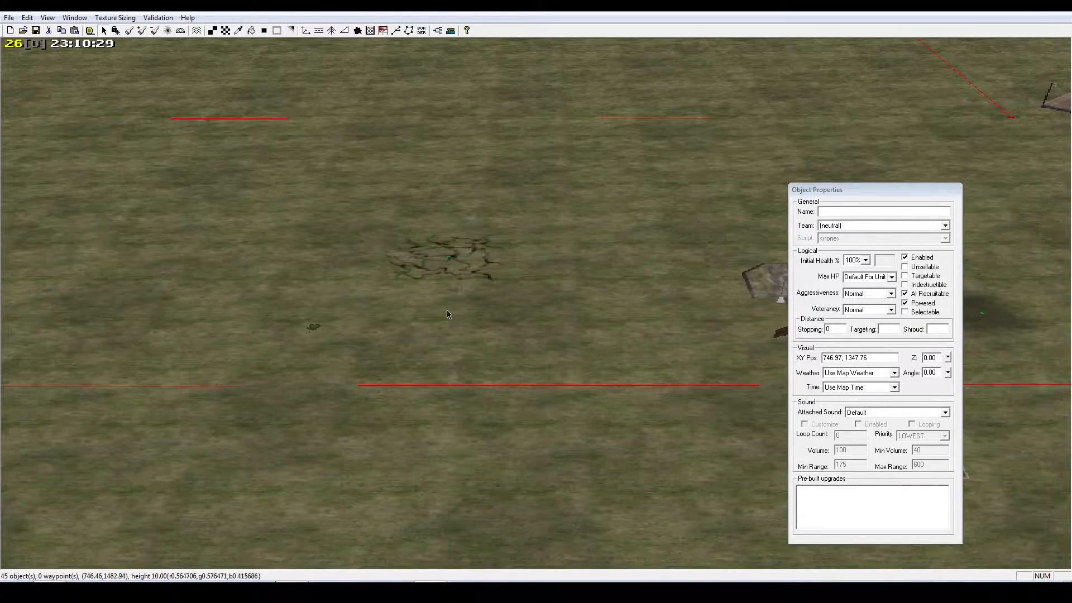
{"action": "left_click", "coordinate": [450, 255]}
{"action": "key", "text": "Delete"}
Delete the small Bush03 object northwest of the western building group
{"action": "right_click_drag", "start_coordinate": [450, 256], "coordinate": [570, 265]}
{"action": "left_click", "coordinate": [495, 337]}
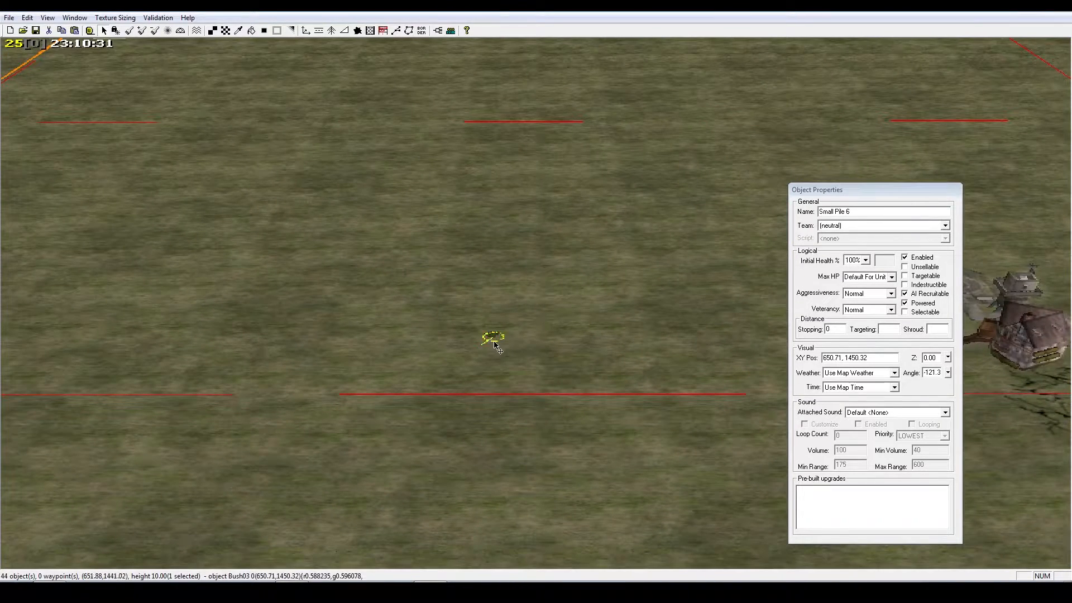
{"action": "key", "text": "Delete"}
Delete the two oil derricks, Oil 2 and Oil 1, from the eastern and western building groups
{"action": "right_click_drag", "start_coordinate": [494, 345], "coordinate": [455, 397]}
{"action": "scroll", "coordinate": [444, 383], "scroll_direction": "down", "scroll_amount": 3}
{"action": "scroll", "coordinate": [425, 384], "scroll_direction": "down", "scroll_amount": 4}
{"action": "scroll", "coordinate": [397, 400], "scroll_direction": "down", "scroll_amount": 4}
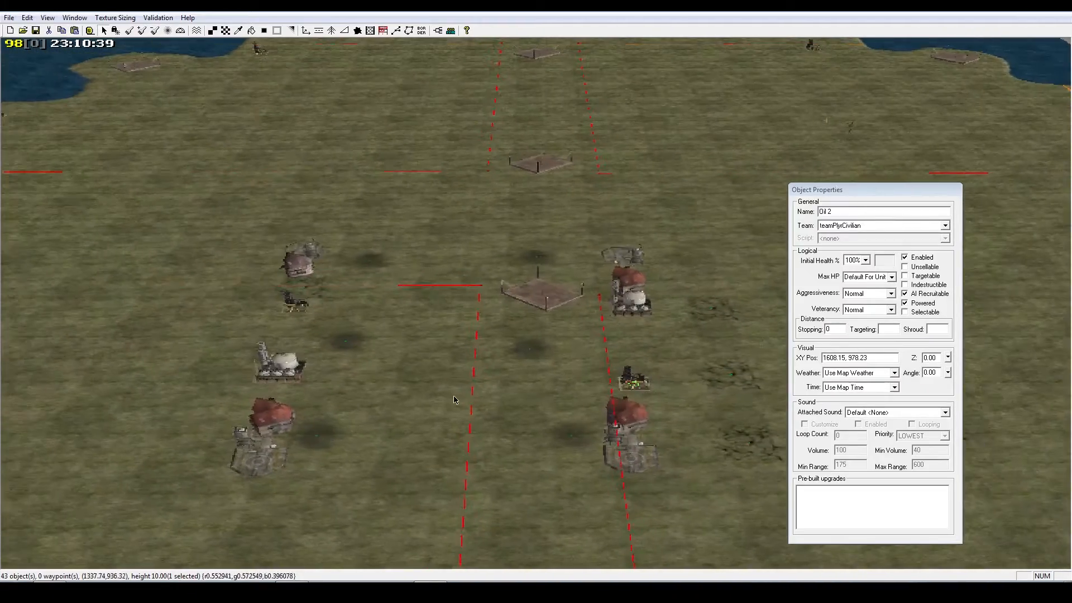
{"action": "mouse_move", "coordinate": [553, 410]}
{"action": "right_mouse_down"}
{"action": "mouse_move", "coordinate": [611, 406]}
{"action": "mouse_move", "coordinate": [426, 359]}
{"action": "mouse_move", "coordinate": [445, 420]}
{"action": "mouse_move", "coordinate": [563, 393]}
{"action": "right_mouse_up"}
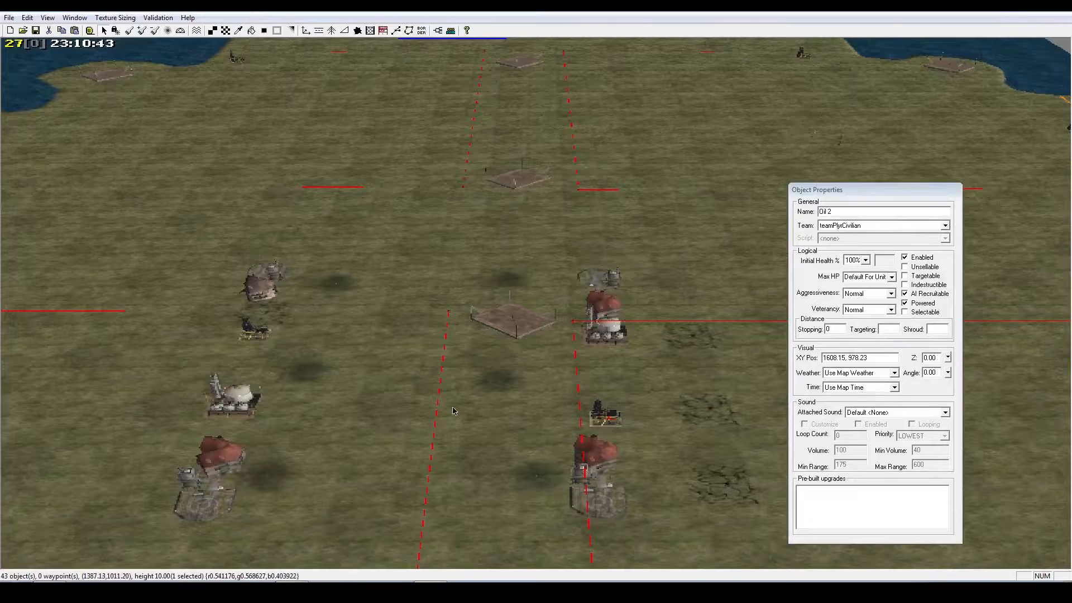
{"action": "key", "text": "Delete"}
{"action": "left_click", "coordinate": [252, 336]}
{"action": "key", "text": "Delete"}
Move the western oil refinery north to XY 1000, 1590 and the eastern oil refinery northeast of its building group
{"action": "right_click_drag", "start_coordinate": [372, 403], "coordinate": [301, 398]}
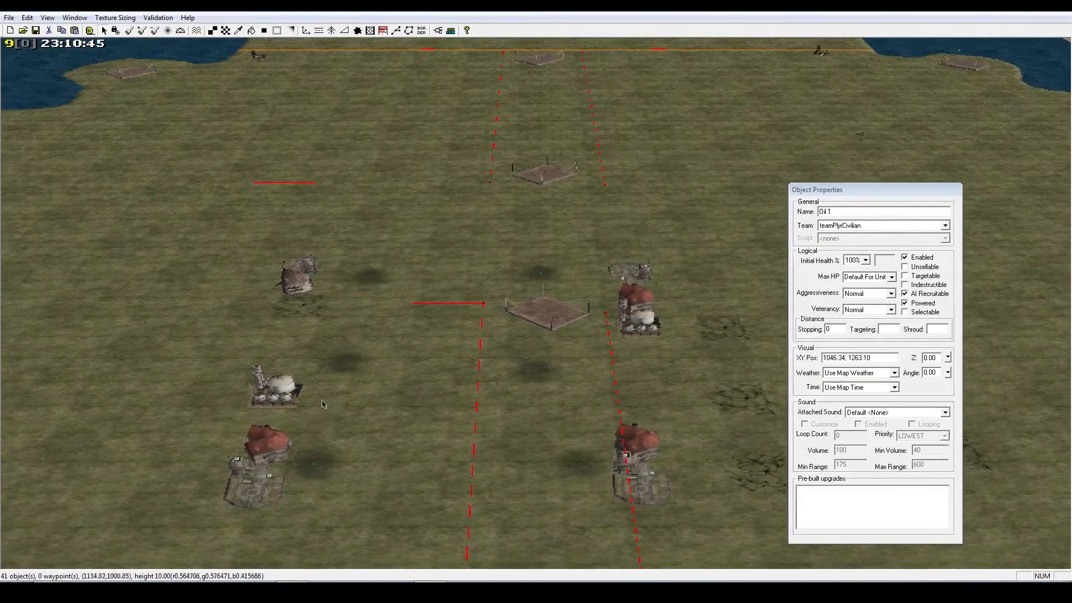
{"action": "left_click_drag", "start_coordinate": [289, 394], "coordinate": [307, 259]}
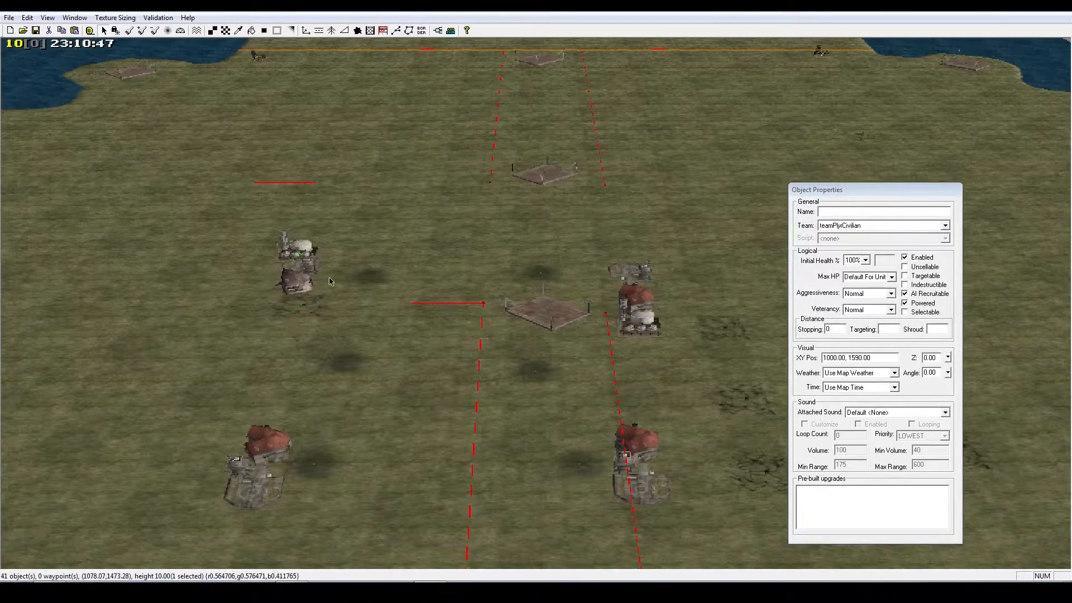
{"action": "right_click_drag", "start_coordinate": [447, 296], "coordinate": [600, 261]}
{"action": "left_click_drag", "start_coordinate": [449, 389], "coordinate": [624, 281]}
Move the western oil refinery between the two central supply docks, to XY 1470, 1670
{"action": "right_click_drag", "start_coordinate": [598, 302], "coordinate": [457, 262]}
{"action": "left_click_drag", "start_coordinate": [211, 341], "coordinate": [495, 322]}
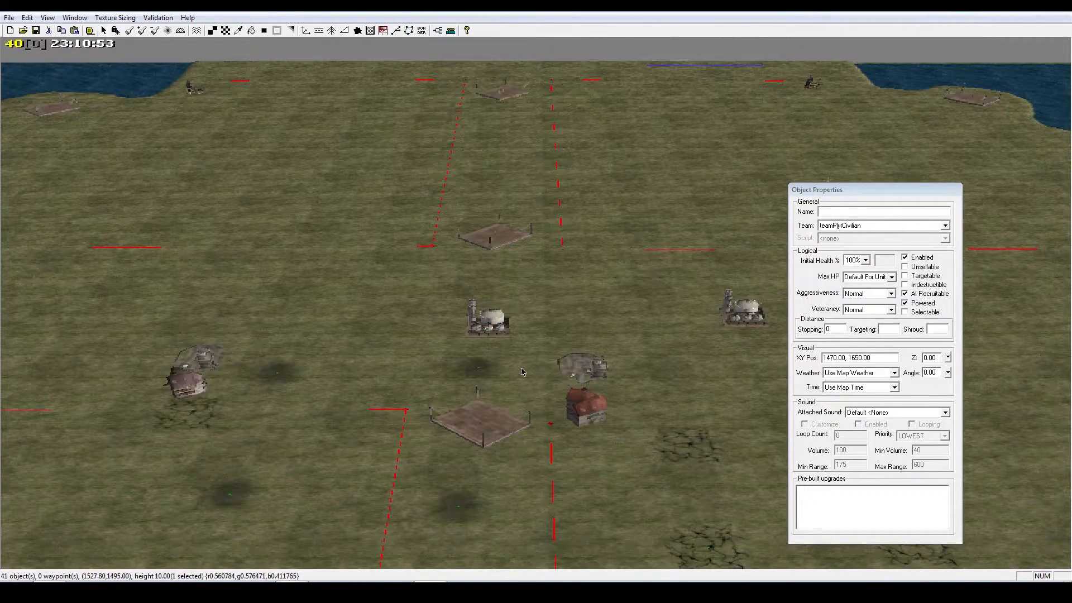
{"action": "scroll", "coordinate": [522, 372], "scroll_direction": "up", "scroll_amount": 5}
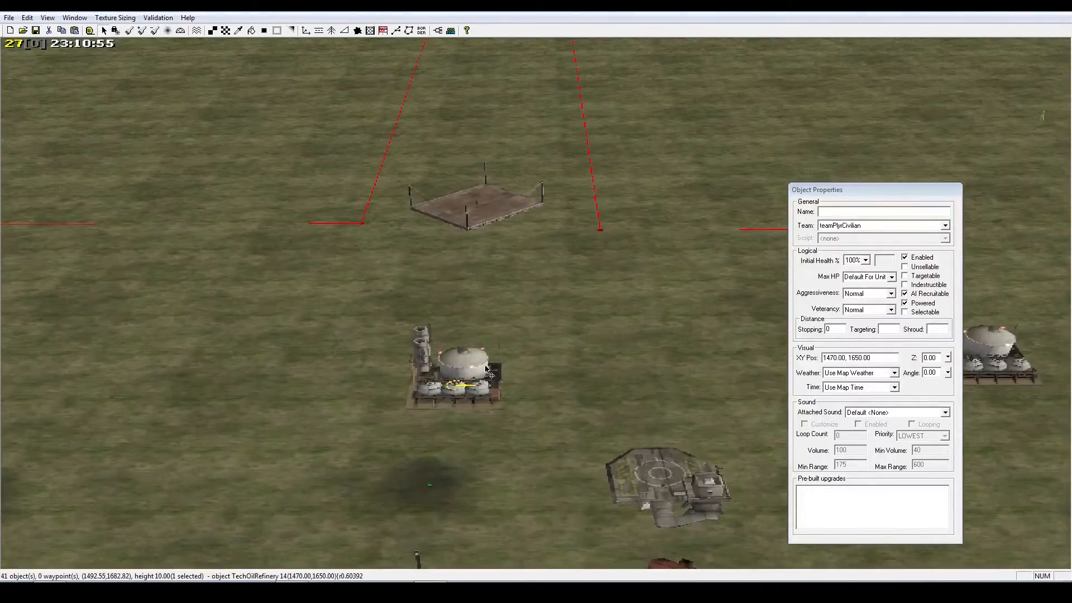
{"action": "mouse_move", "coordinate": [485, 298]}
{"action": "right_mouse_down"}
{"action": "mouse_move", "coordinate": [480, 241]}
{"action": "mouse_move", "coordinate": [486, 418]}
{"action": "mouse_move", "coordinate": [485, 209]}
{"action": "mouse_move", "coordinate": [480, 351]}
{"action": "mouse_move", "coordinate": [473, 313]}
{"action": "right_mouse_up"}
{"action": "mouse_move", "coordinate": [473, 312]}
{"action": "left_mouse_down"}
{"action": "mouse_move", "coordinate": [472, 290]}
{"action": "mouse_move", "coordinate": [486, 314]}
{"action": "left_mouse_up"}
{"action": "key", "text": "ctrl+t"}
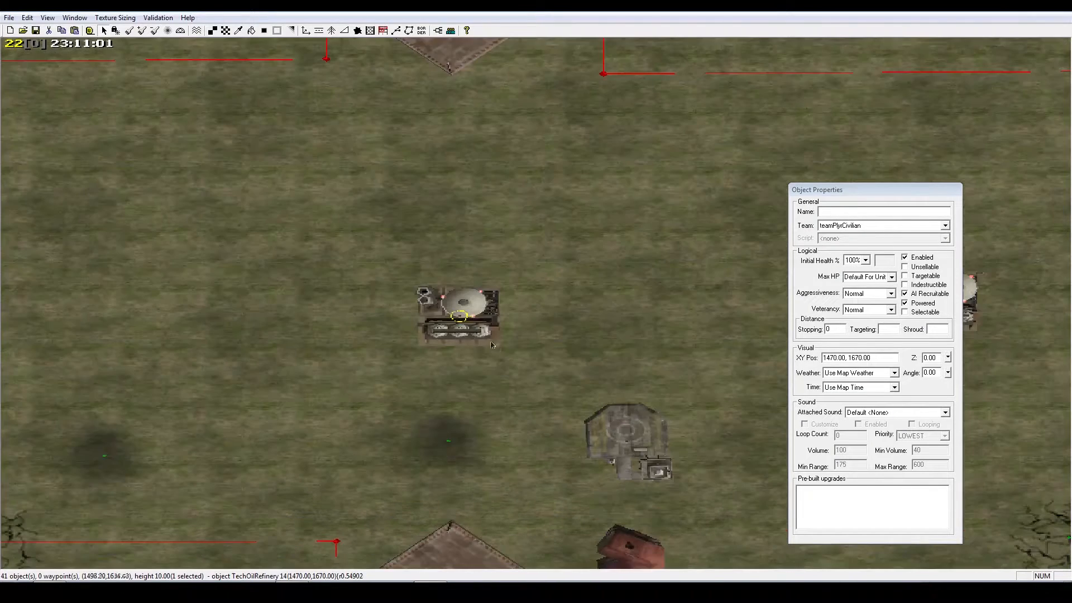
{"action": "scroll", "coordinate": [497, 334], "scroll_direction": "down", "scroll_amount": 3}
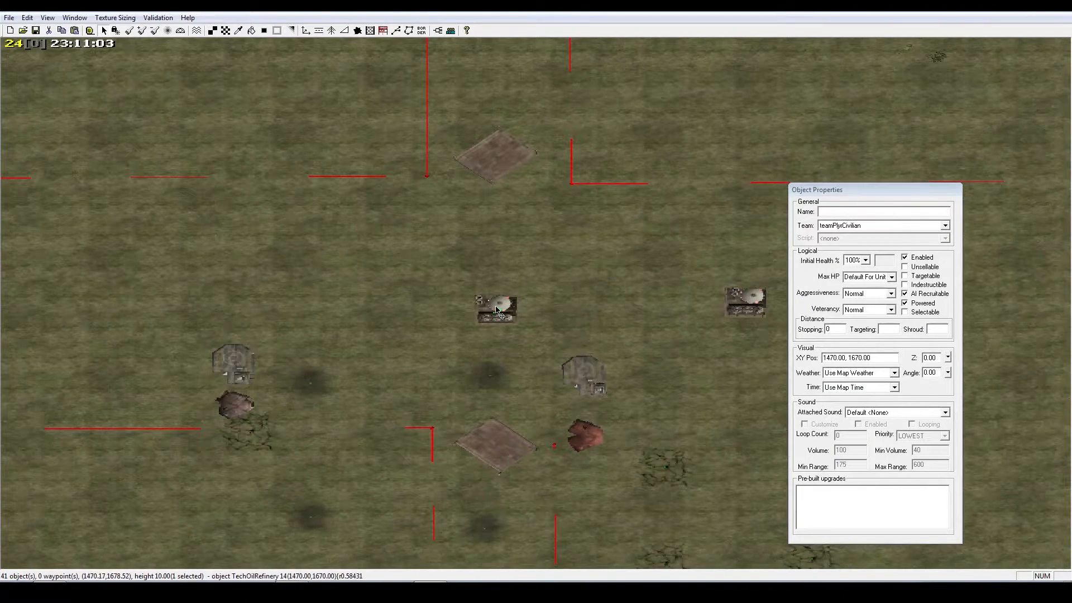
Move the central oil refinery slightly north to XY 1470, 1710 and leave the top-down view
{"action": "left_click_drag", "start_coordinate": [498, 310], "coordinate": [495, 293]}
{"action": "right_click_drag", "start_coordinate": [465, 297], "coordinate": [502, 295]}
{"action": "right_click_drag", "start_coordinate": [555, 342], "coordinate": [545, 359]}
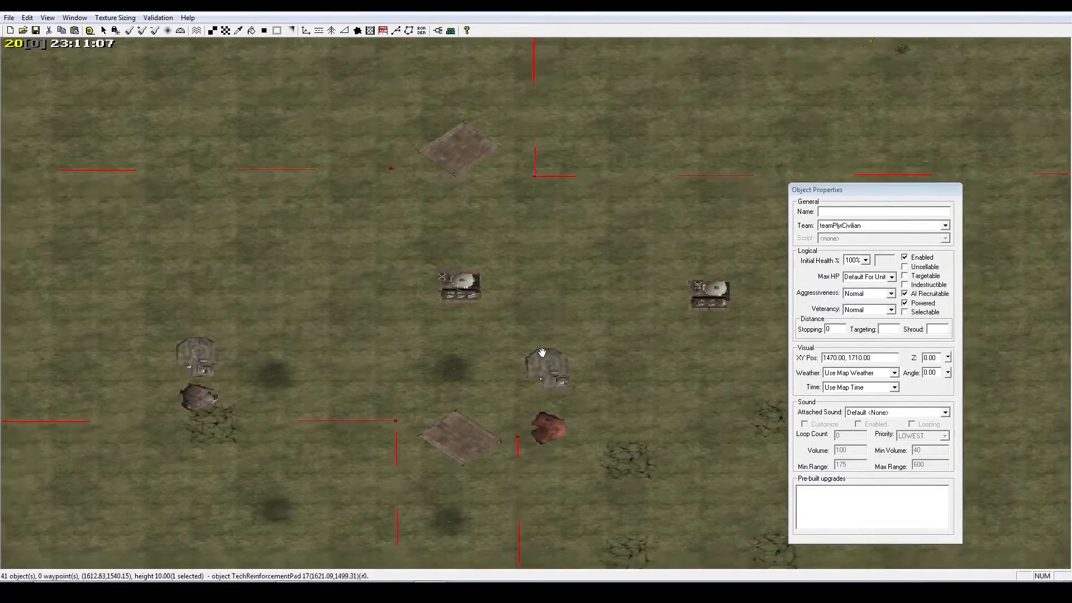
{"action": "key", "text": "ctrl+f"}
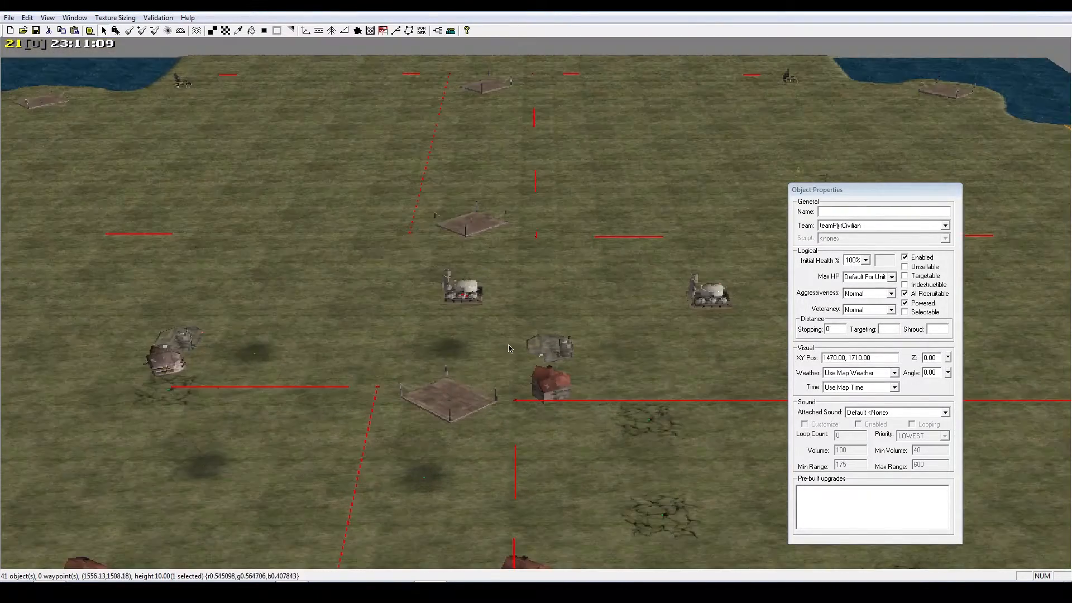
Move the brown building out of the western group to XY 630, 1580
{"action": "right_click_drag", "start_coordinate": [260, 343], "coordinate": [322, 343]}
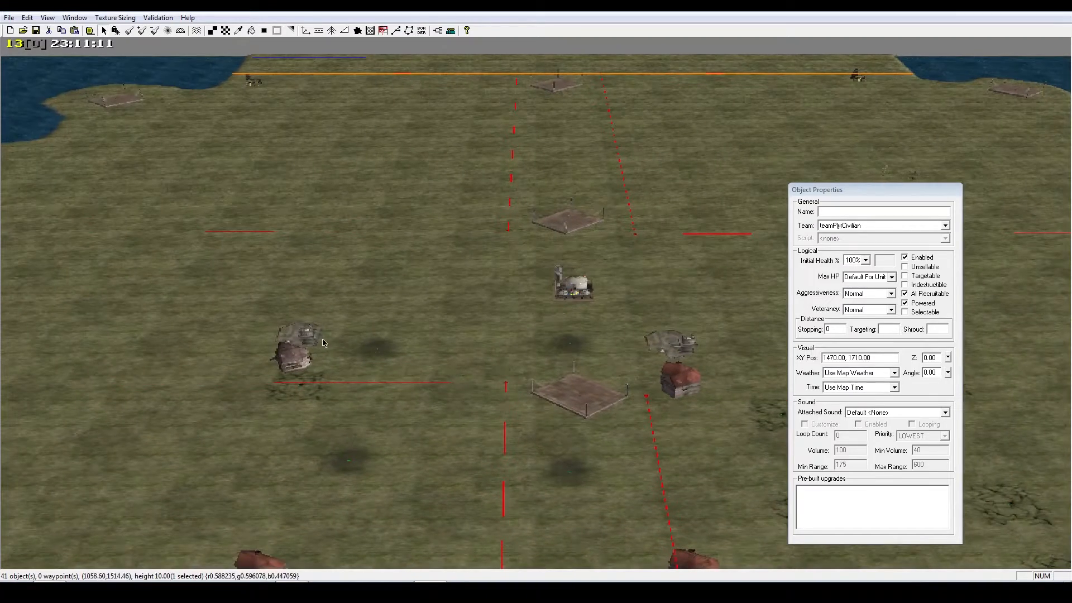
{"action": "left_click", "coordinate": [304, 367]}
{"action": "scroll", "coordinate": [330, 360], "scroll_direction": "up", "scroll_amount": 5}
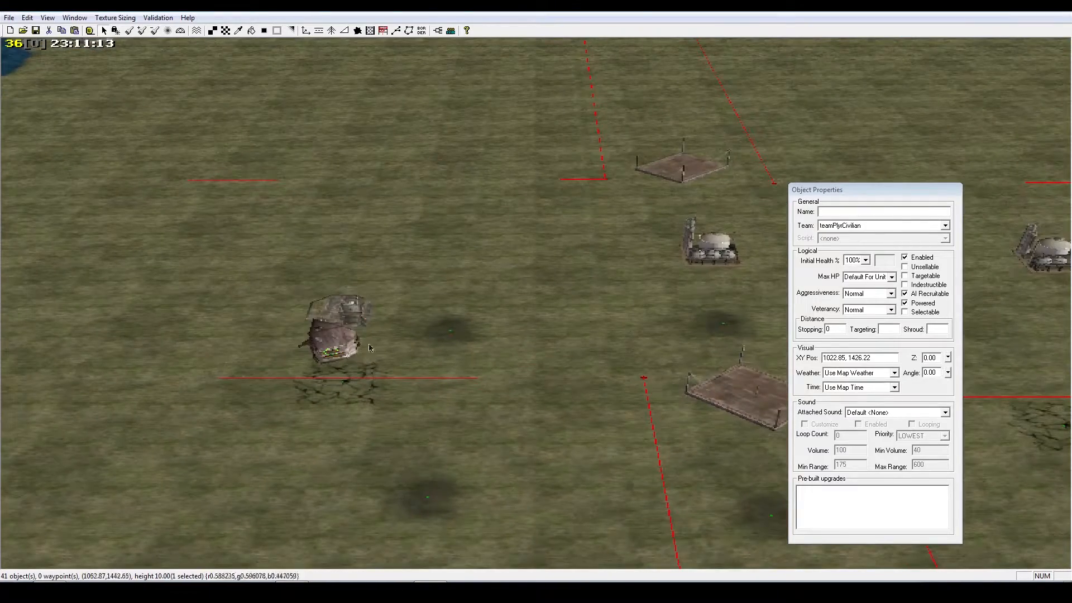
{"action": "right_click_drag", "start_coordinate": [369, 348], "coordinate": [614, 345]}
{"action": "left_click_drag", "start_coordinate": [614, 363], "coordinate": [274, 312]}
{"action": "scroll", "coordinate": [184, 365], "scroll_direction": "down", "scroll_amount": 5}
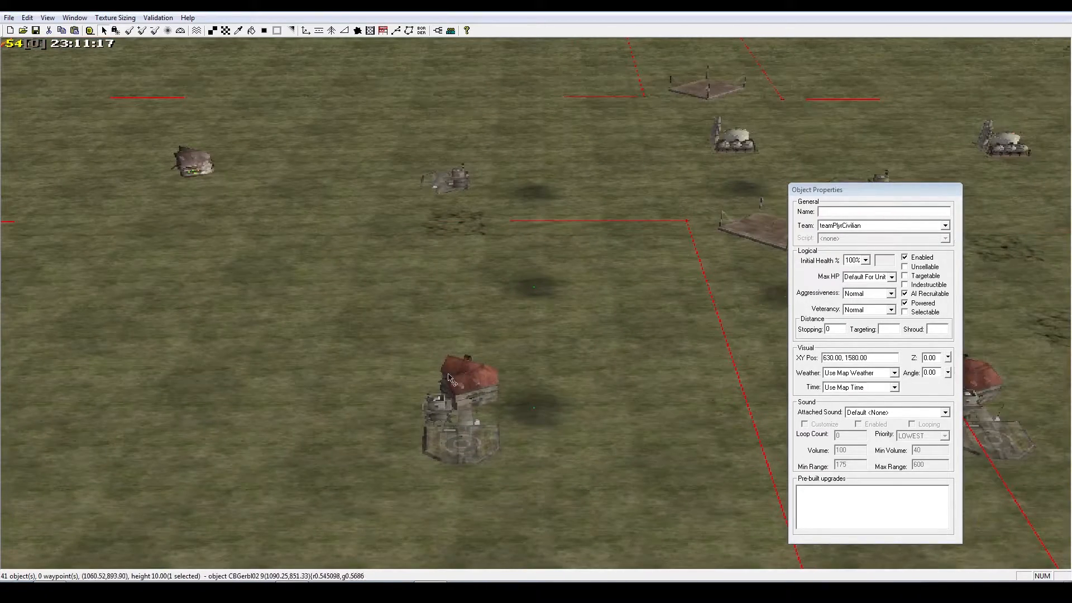
Move the southwestern red-roofed house next to the western reinforcement pad and shift the brown building further northwest
{"action": "left_click_drag", "start_coordinate": [485, 393], "coordinate": [382, 177]}
{"action": "right_click_drag", "start_coordinate": [382, 177], "coordinate": [642, 280]}
{"action": "left_click_drag", "start_coordinate": [406, 272], "coordinate": [213, 212]}
{"action": "right_click_drag", "start_coordinate": [672, 278], "coordinate": [456, 287]}
{"action": "left_click_drag", "start_coordinate": [424, 280], "coordinate": [424, 295]}
Move the western reinforcement pad out to the western map boundary, to XY 130, 1740
{"action": "left_click", "coordinate": [523, 308]}
{"action": "right_click_drag", "start_coordinate": [678, 237], "coordinate": [562, 272]}
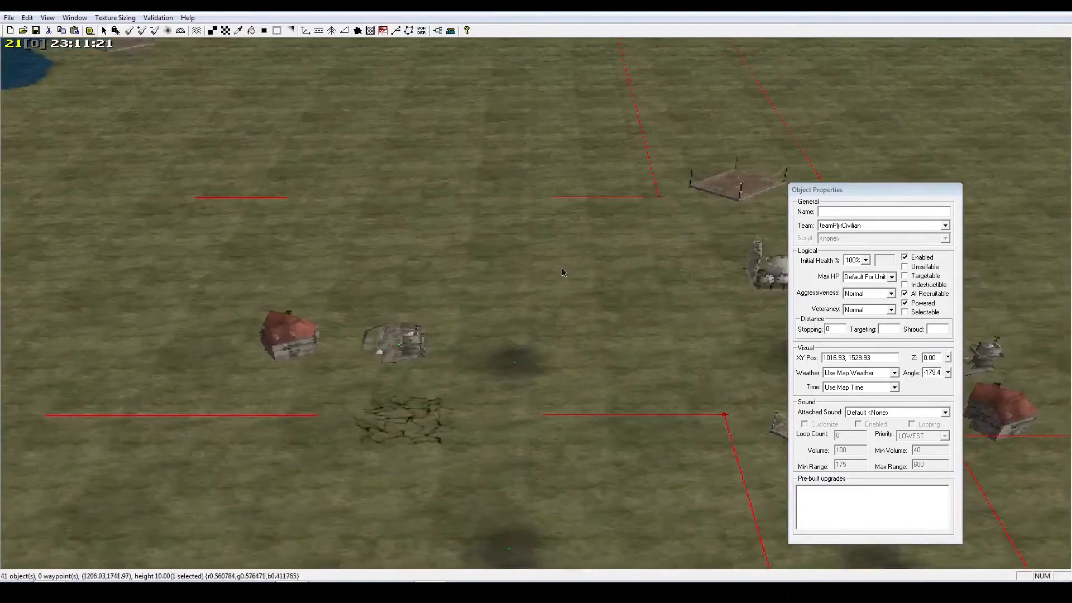
{"action": "right_click_drag", "start_coordinate": [398, 350], "coordinate": [99, 357]}
{"action": "right_click_drag", "start_coordinate": [363, 349], "coordinate": [837, 329]}
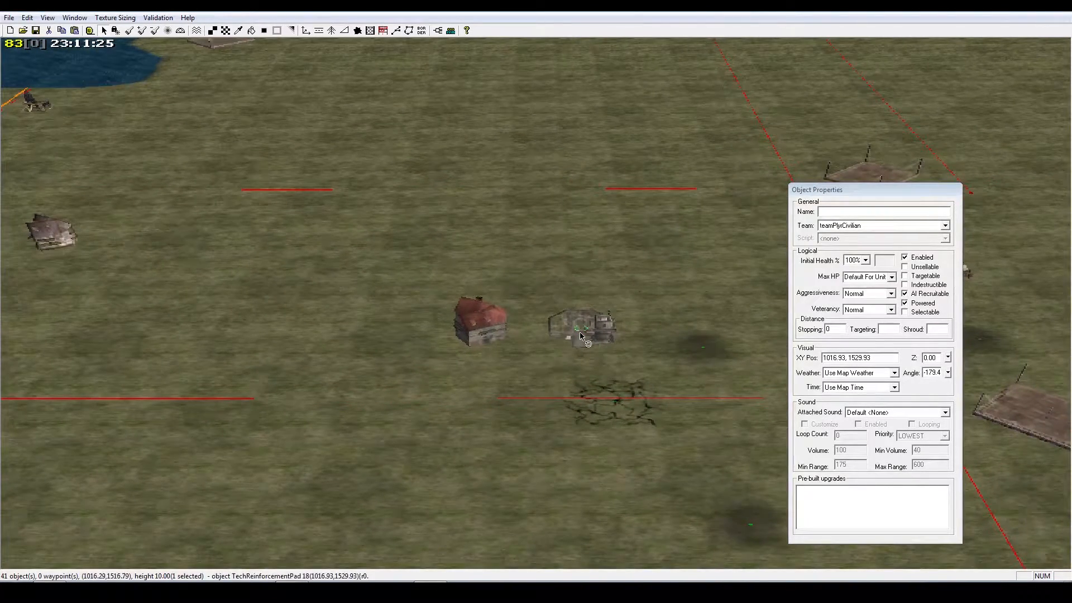
{"action": "scroll", "coordinate": [580, 334], "scroll_direction": "down", "scroll_amount": 10}
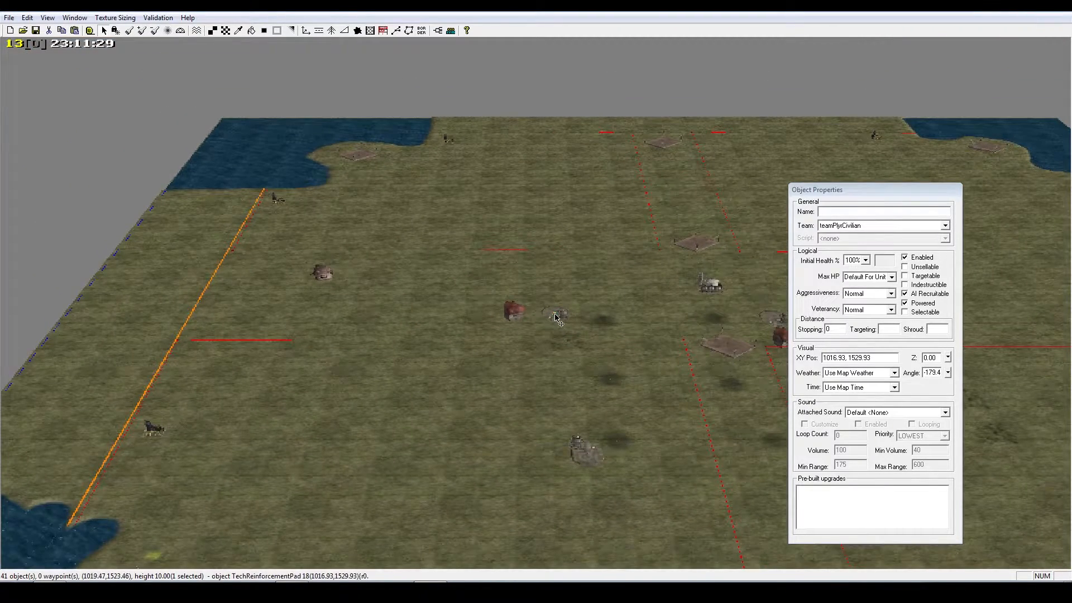
{"action": "left_click_drag", "start_coordinate": [556, 317], "coordinate": [454, 316]}
{"action": "left_click_drag", "start_coordinate": [252, 287], "coordinate": [249, 285]}
Move the eastern reinforcement pad to XY 2840, 1600 near the eastern boundary, undoing its accidental rotation
{"action": "right_click_drag", "start_coordinate": [757, 297], "coordinate": [397, 333]}
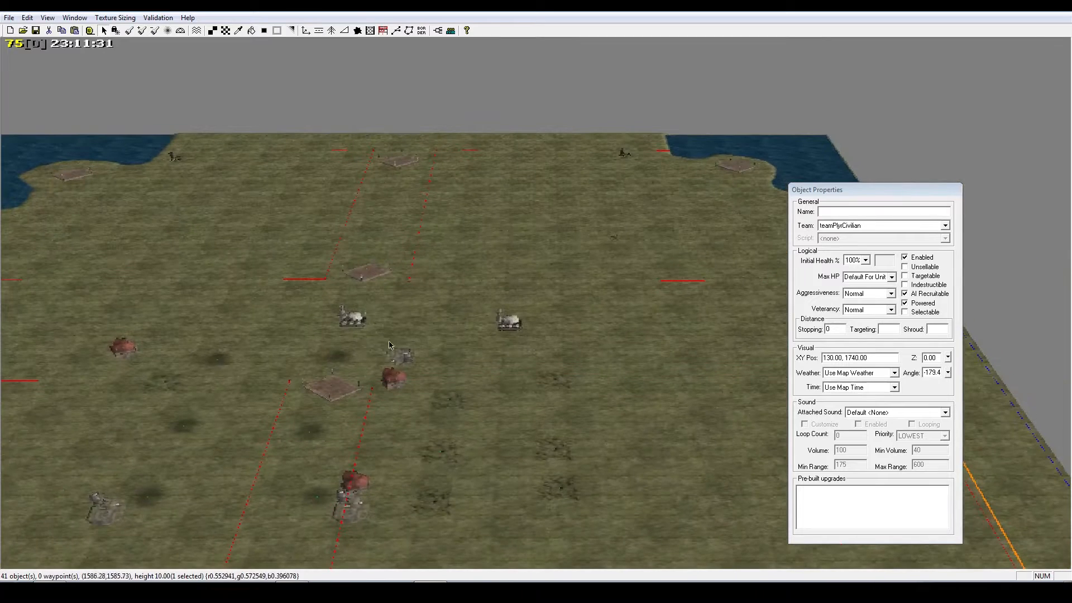
{"action": "left_click_drag", "start_coordinate": [415, 354], "coordinate": [694, 349]}
{"action": "right_click_drag", "start_coordinate": [759, 351], "coordinate": [492, 351]}
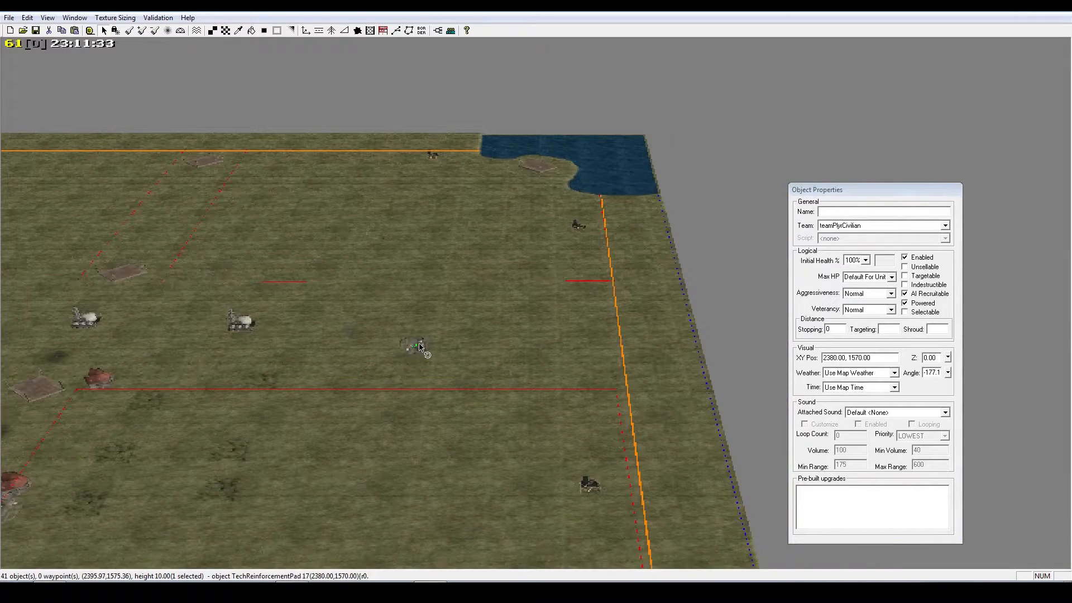
{"action": "left_click", "coordinate": [28, 19]}
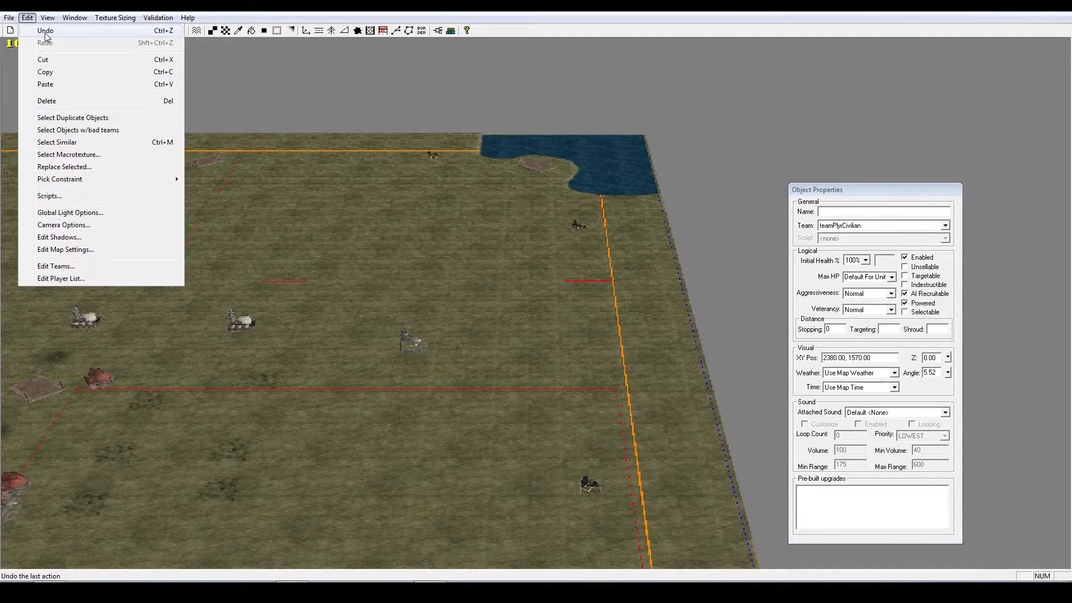
{"action": "left_click", "coordinate": [44, 32]}
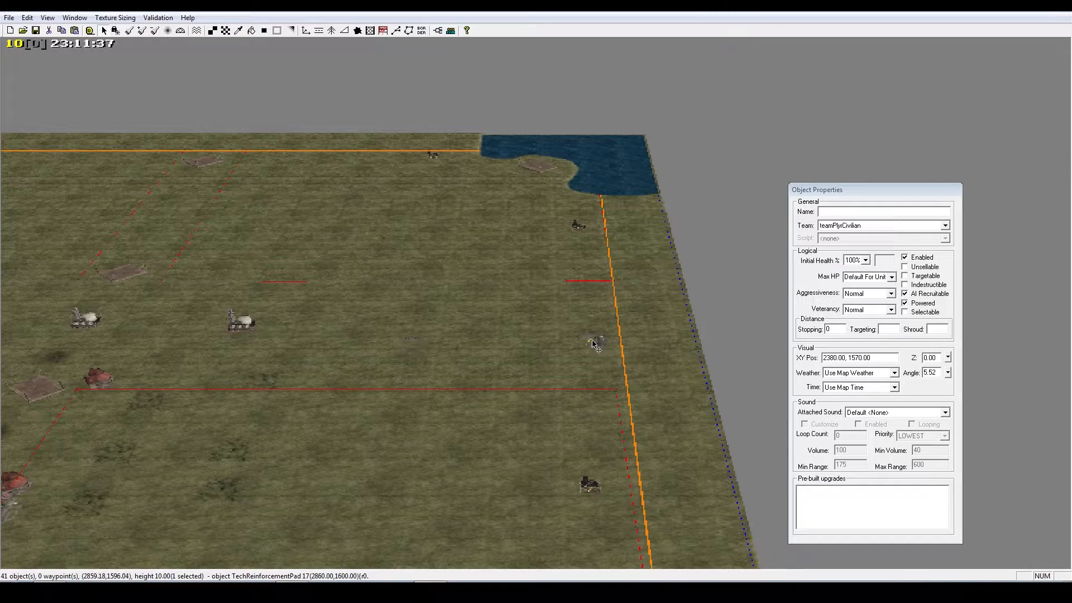
{"action": "left_click", "coordinate": [594, 343]}
Move one red-roofed CBGerbl02 house to XY 1700, 1480 and the southern one northeast to XY 2660, 1860
{"action": "right_click_drag", "start_coordinate": [594, 345], "coordinate": [254, 376]}
{"action": "left_click_drag", "start_coordinate": [415, 369], "coordinate": [445, 348]}
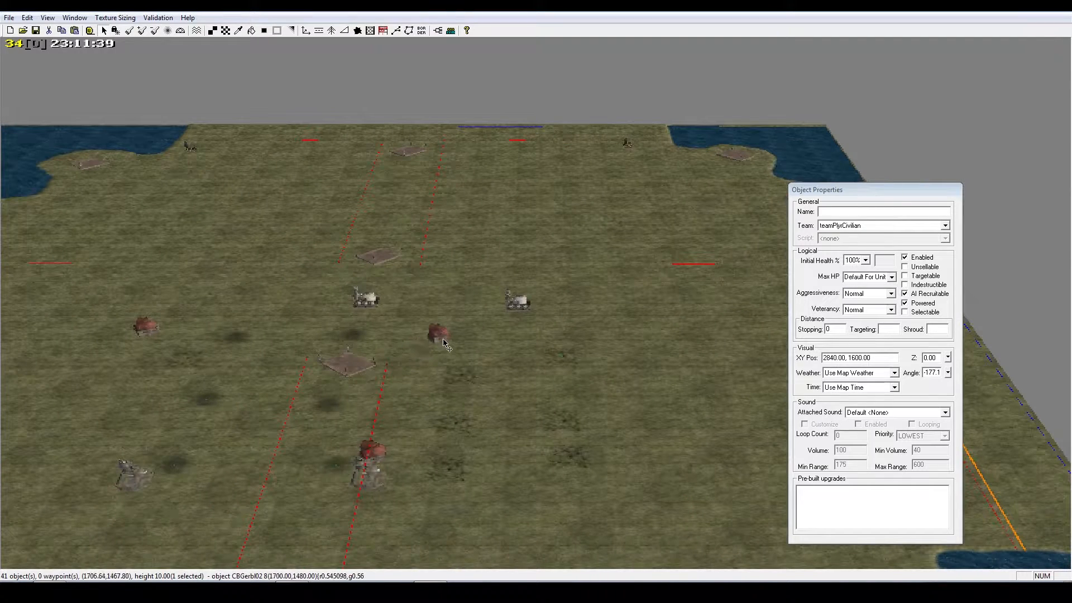
{"action": "left_click_drag", "start_coordinate": [377, 461], "coordinate": [689, 303]}
{"action": "right_click_drag", "start_coordinate": [691, 303], "coordinate": [655, 329]}
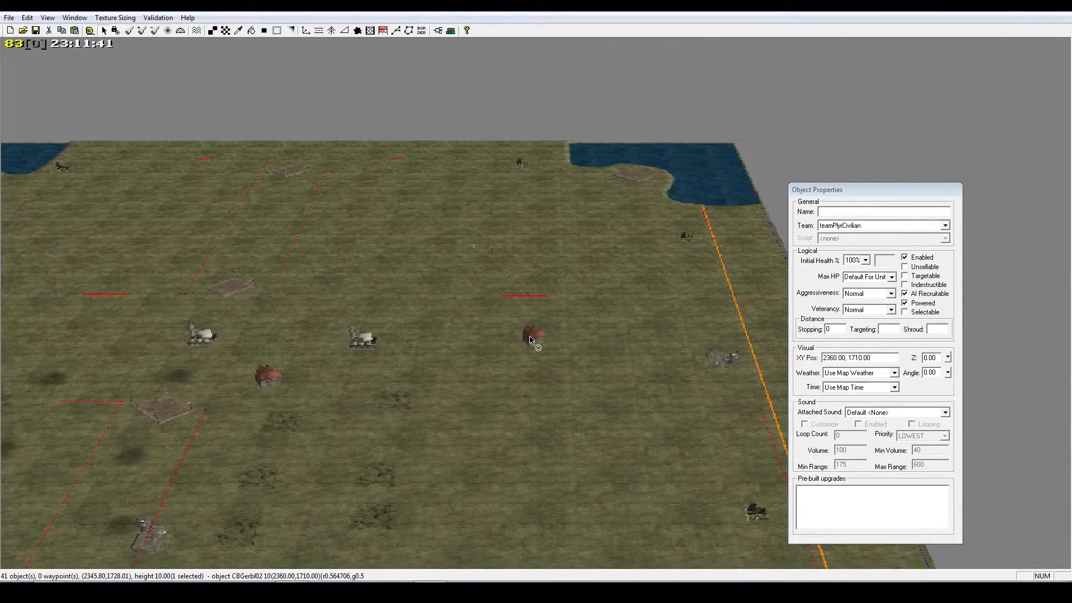
{"action": "left_click_drag", "start_coordinate": [531, 333], "coordinate": [639, 310]}
{"action": "right_click_drag", "start_coordinate": [640, 310], "coordinate": [442, 455]}
Delete the two grey buildings left south of the central supply docks, along with a nearby dark ground mark
{"action": "scroll", "coordinate": [443, 455], "scroll_direction": "up", "scroll_amount": 5}
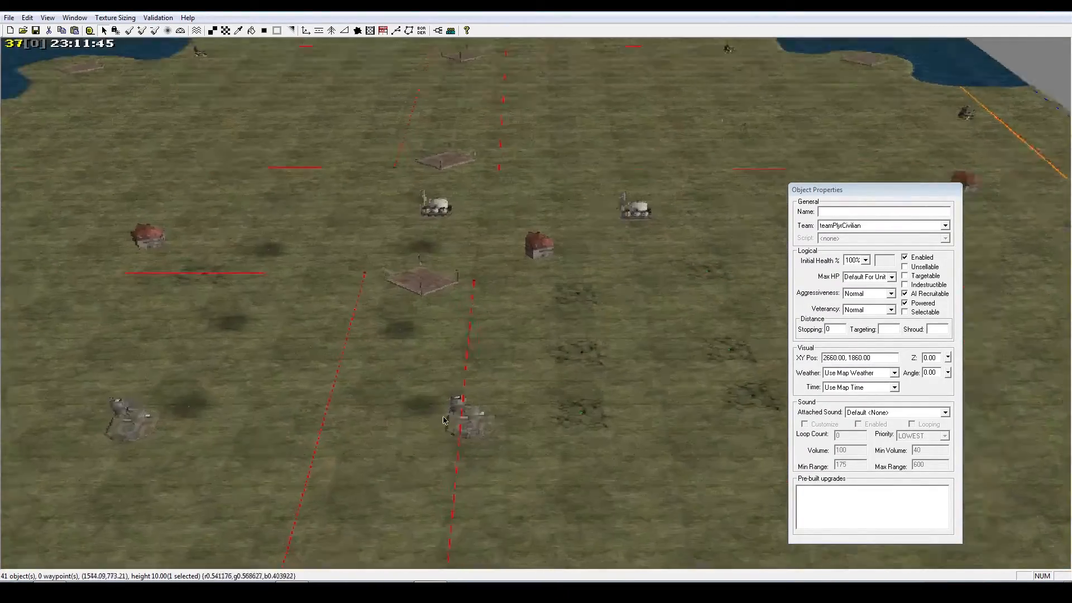
{"action": "left_click", "coordinate": [513, 428]}
{"action": "right_click_drag", "start_coordinate": [513, 428], "coordinate": [483, 335]}
{"action": "left_click", "coordinate": [389, 417]}
{"action": "key", "text": "Delete"}
{"action": "left_click", "coordinate": [447, 390]}
{"action": "key", "text": "Delete"}
Delete the remaining dark ground marks and cracked patch west of and around the southern central supply dock
{"action": "left_click", "coordinate": [387, 303]}
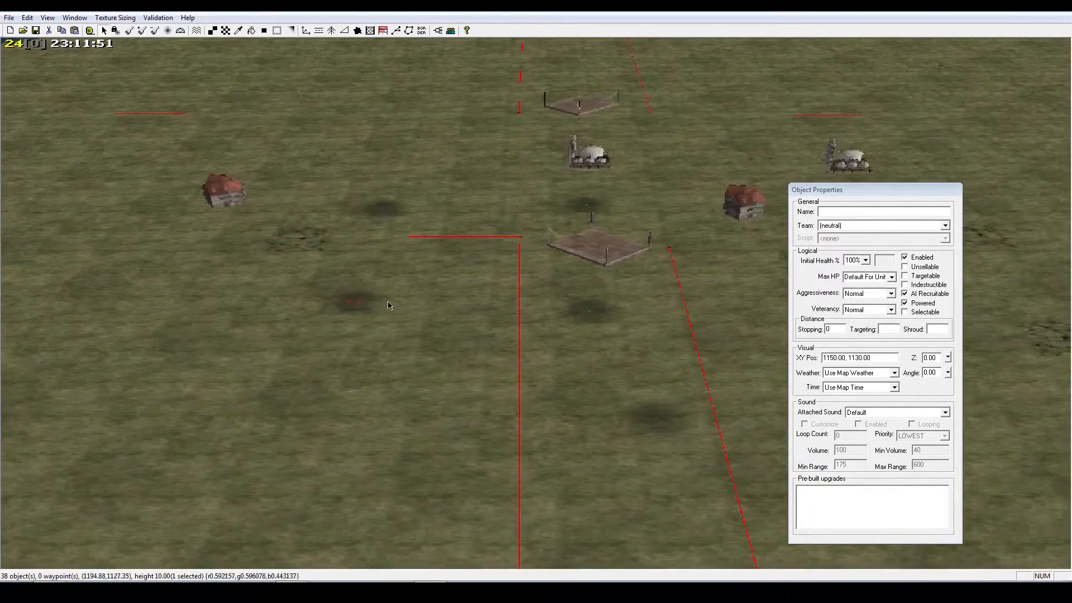
{"action": "key", "text": "Delete"}
{"action": "right_click_drag", "start_coordinate": [389, 306], "coordinate": [376, 269]}
{"action": "key", "text": "Delete"}
{"action": "left_click", "coordinate": [305, 306]}
{"action": "key", "text": "Delete"}
{"action": "right_click_drag", "start_coordinate": [313, 311], "coordinate": [452, 372]}
{"action": "left_click_drag", "start_coordinate": [442, 323], "coordinate": [446, 291]}
{"action": "key", "text": "Delete"}
{"action": "right_click_drag", "start_coordinate": [442, 330], "coordinate": [425, 249]}
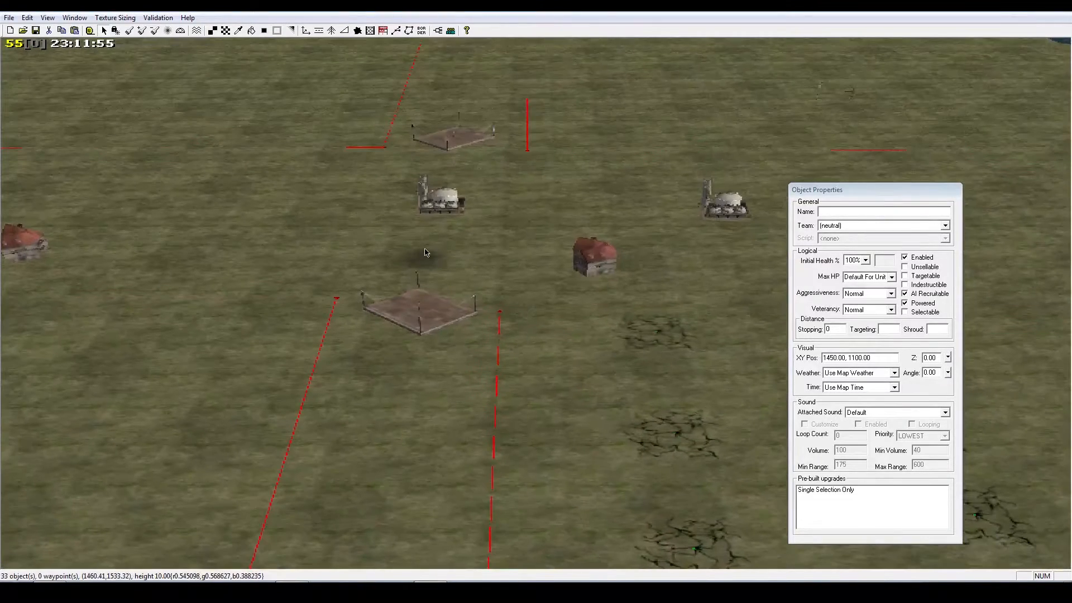
{"action": "left_click", "coordinate": [424, 259]}
Delete all six cracked ground marks southeast of the central oil refineries
{"action": "right_click_drag", "start_coordinate": [488, 281], "coordinate": [439, 440]}
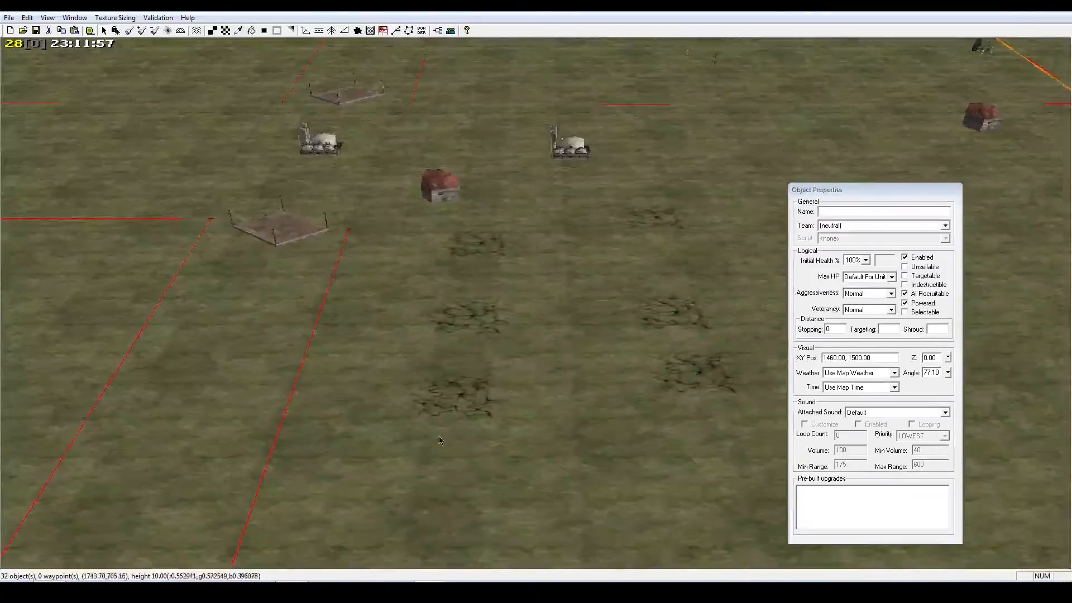
{"action": "left_click_drag", "start_coordinate": [688, 247], "coordinate": [688, 249]}
{"action": "right_click_drag", "start_coordinate": [688, 249], "coordinate": [591, 340]}
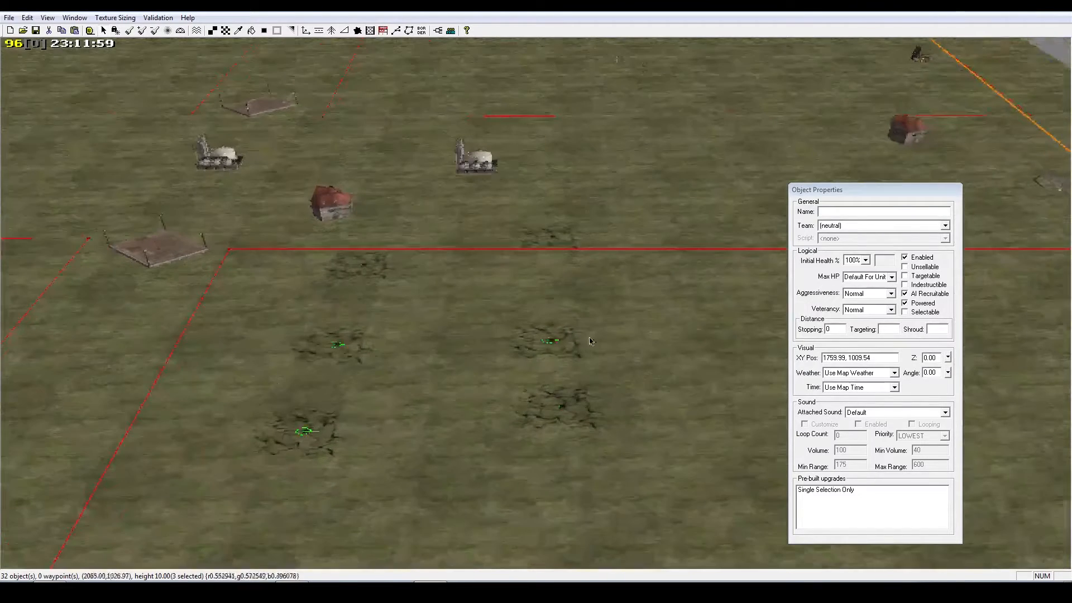
{"action": "key", "text": "Delete"}
{"action": "left_click", "coordinate": [524, 430]}
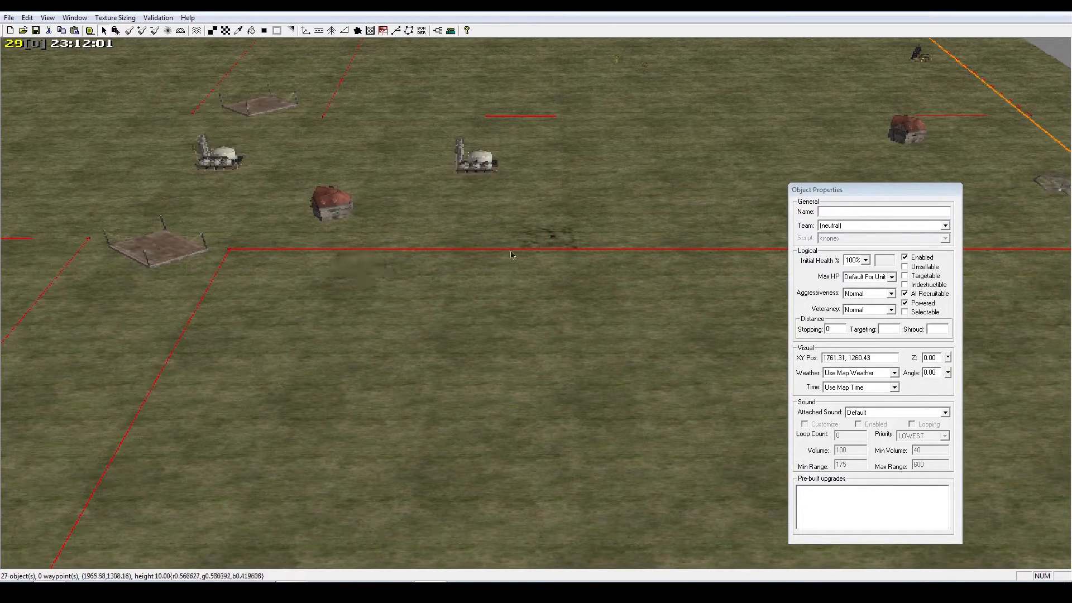
{"action": "left_click", "coordinate": [551, 238]}
{"action": "key", "text": "Delete"}
Examine the cleared middle of the map and the southwestern corner around its supply dock and derricks
{"action": "right_click_drag", "start_coordinate": [558, 284], "coordinate": [335, 374]}
{"action": "scroll", "coordinate": [508, 421], "scroll_direction": "down", "scroll_amount": 3}
{"action": "scroll", "coordinate": [509, 421], "scroll_direction": "down", "scroll_amount": 2}
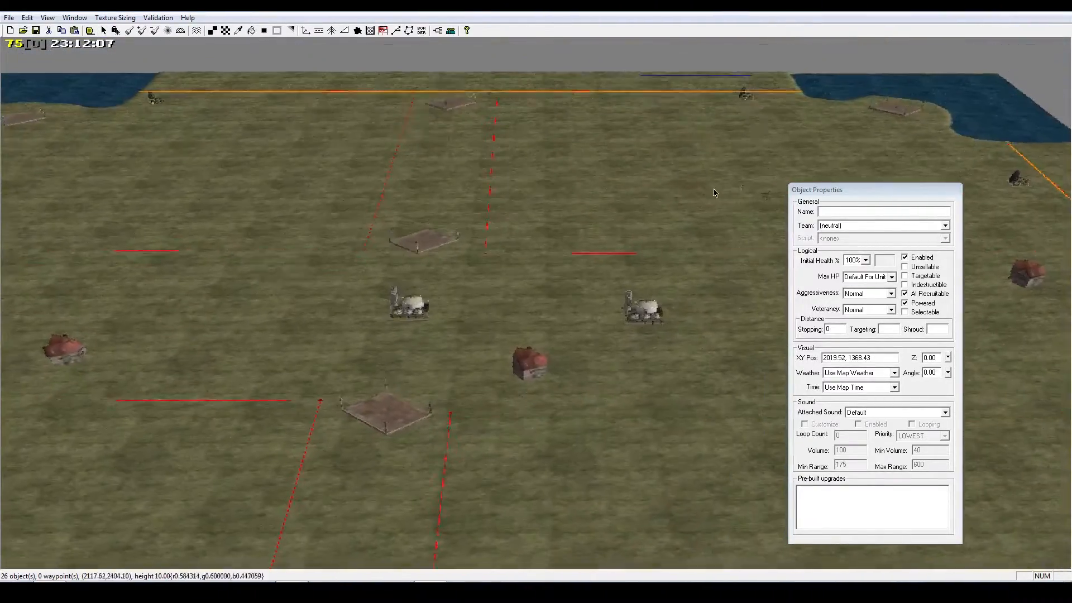
{"action": "right_click_drag", "start_coordinate": [478, 491], "coordinate": [430, 368]}
{"action": "scroll", "coordinate": [525, 359], "scroll_direction": "down", "scroll_amount": 3}
{"action": "scroll", "coordinate": [526, 359], "scroll_direction": "down", "scroll_amount": 2}
{"action": "scroll", "coordinate": [430, 368], "scroll_direction": "up", "scroll_amount": 5}
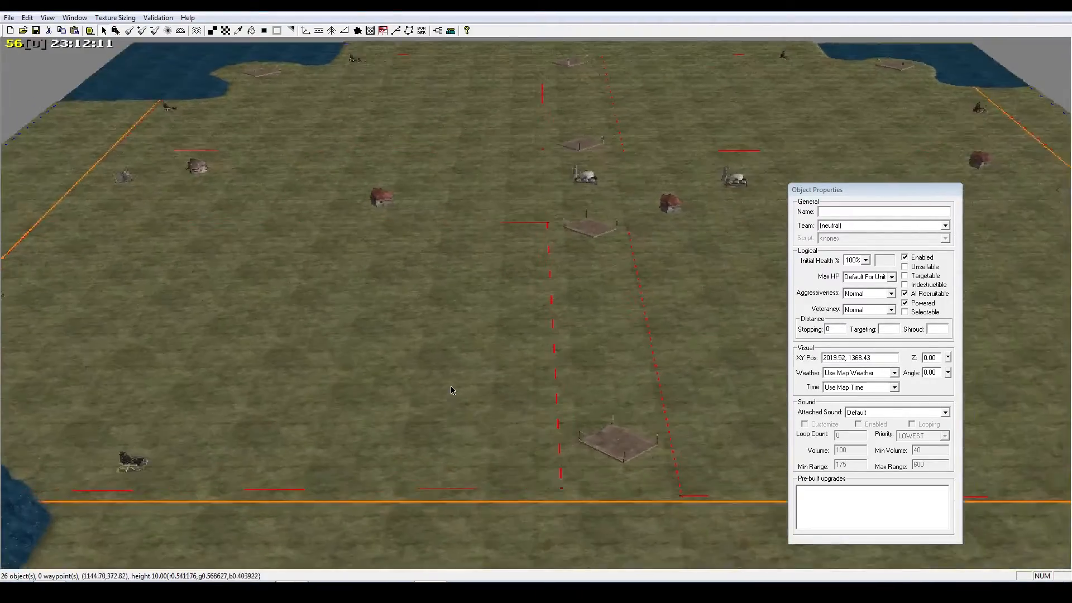
{"action": "right_click_drag", "start_coordinate": [591, 400], "coordinate": [265, 406]}
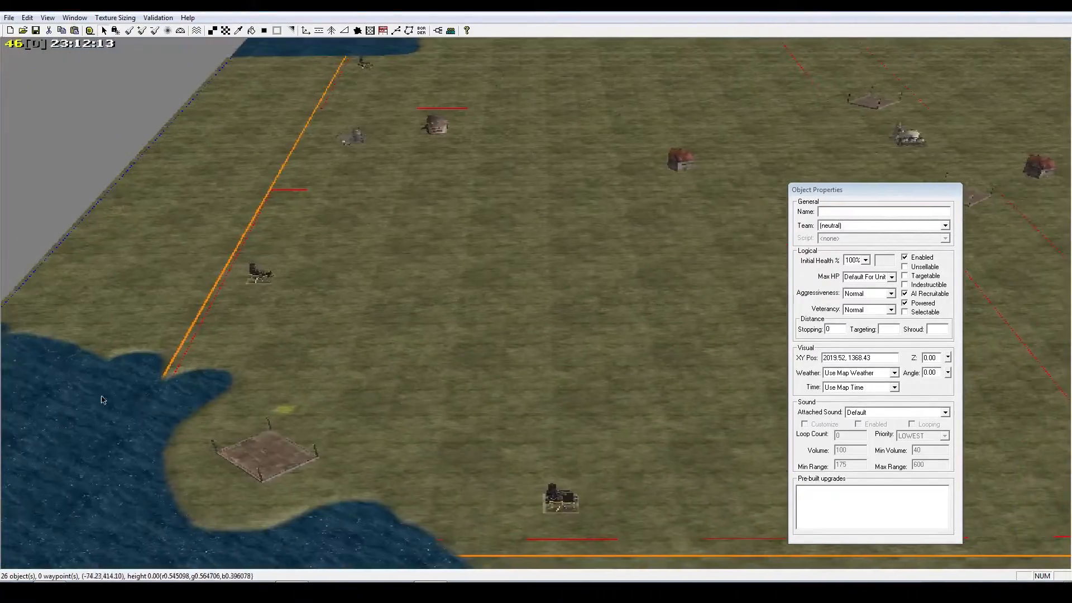
{"action": "right_click_drag", "start_coordinate": [323, 386], "coordinate": [316, 406]}
{"action": "scroll", "coordinate": [416, 352], "scroll_direction": "up", "scroll_amount": 4}
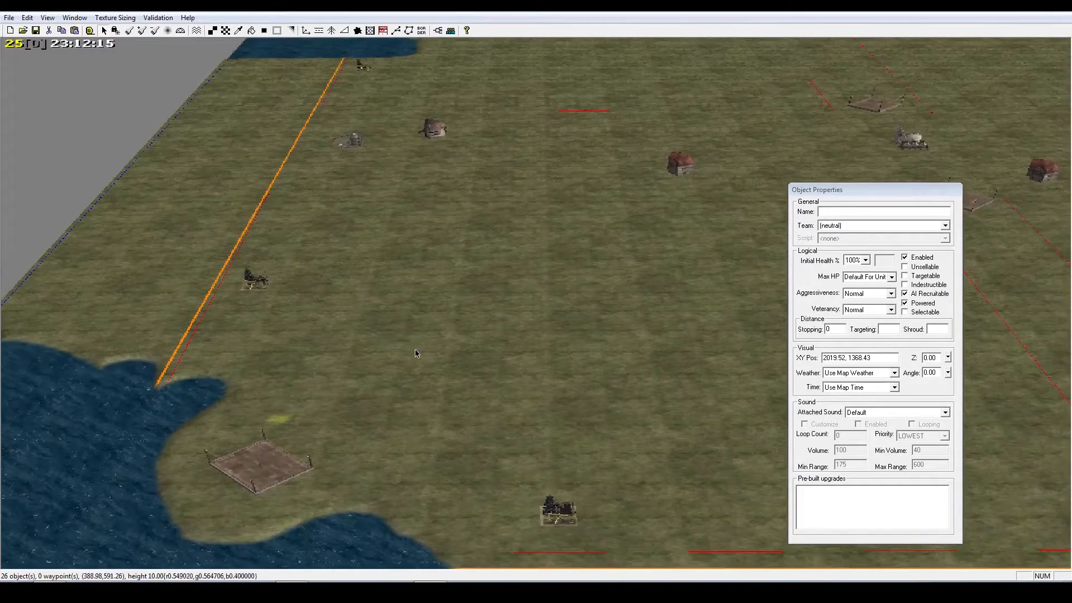
Activate object placement and choose ChinaCommandCenter from the China structures
{"action": "key", "text": "alt"}
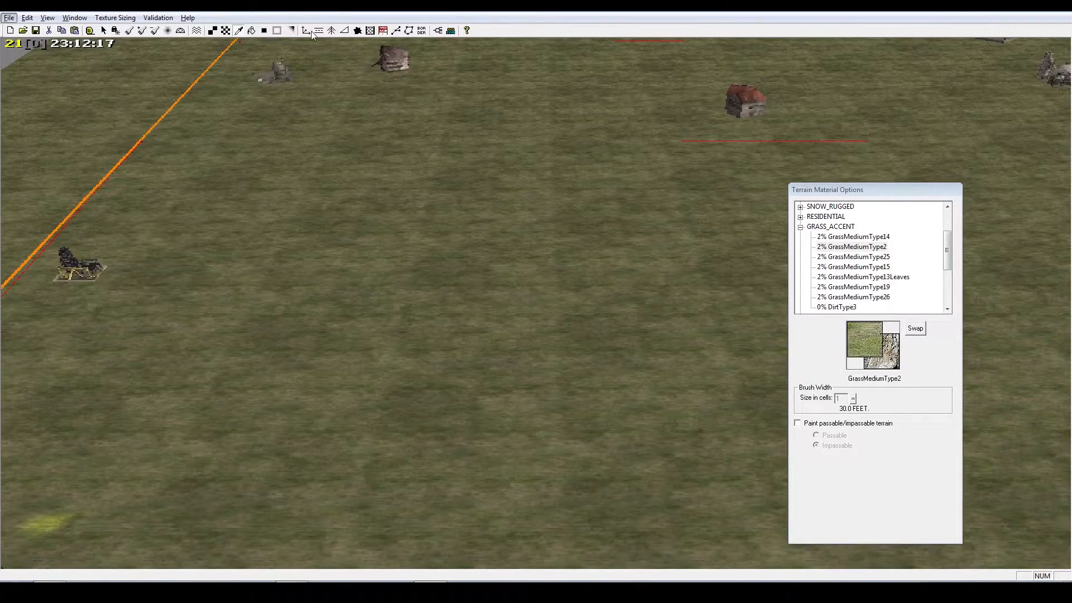
{"action": "left_click", "coordinate": [309, 32]}
{"action": "left_click", "coordinate": [857, 298]}
{"action": "scroll", "coordinate": [899, 294], "scroll_direction": "up", "scroll_amount": 1}
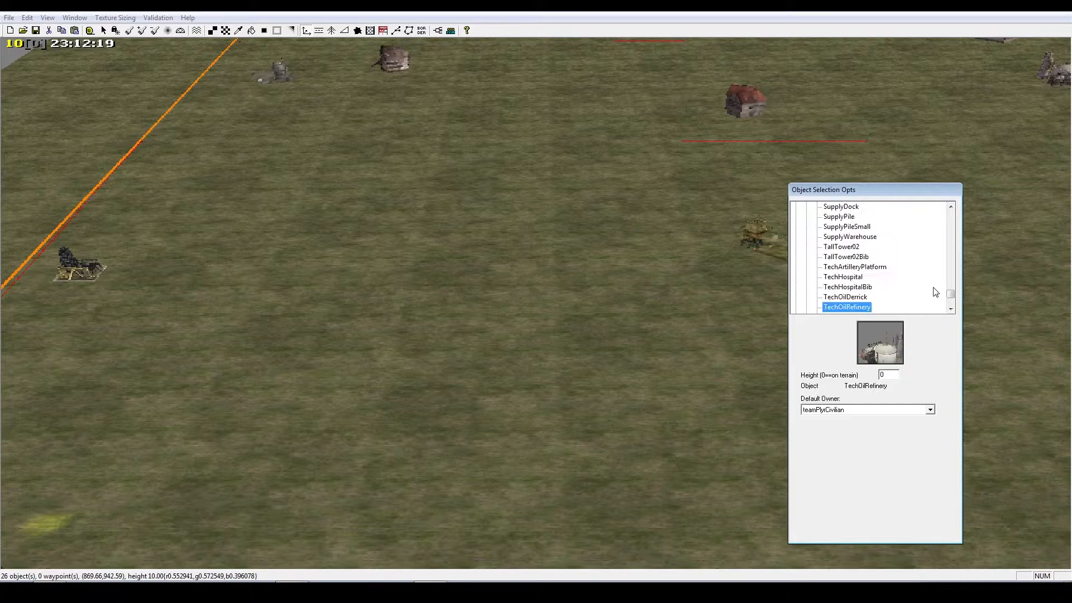
{"action": "scroll", "coordinate": [916, 282], "scroll_direction": "up", "scroll_amount": 20}
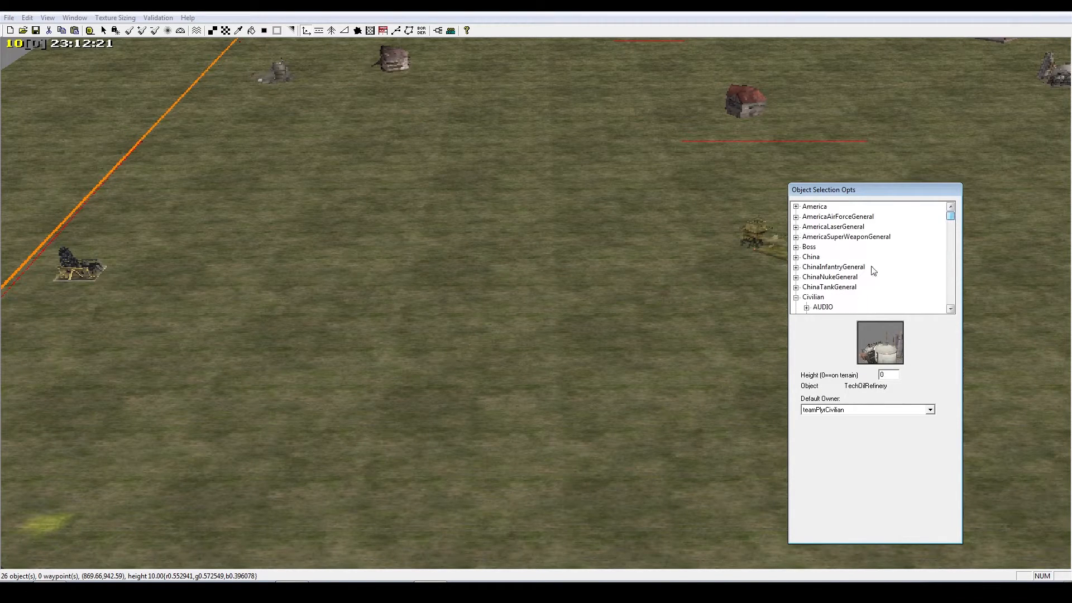
{"action": "left_click", "coordinate": [796, 298]}
{"action": "left_click", "coordinate": [796, 257]}
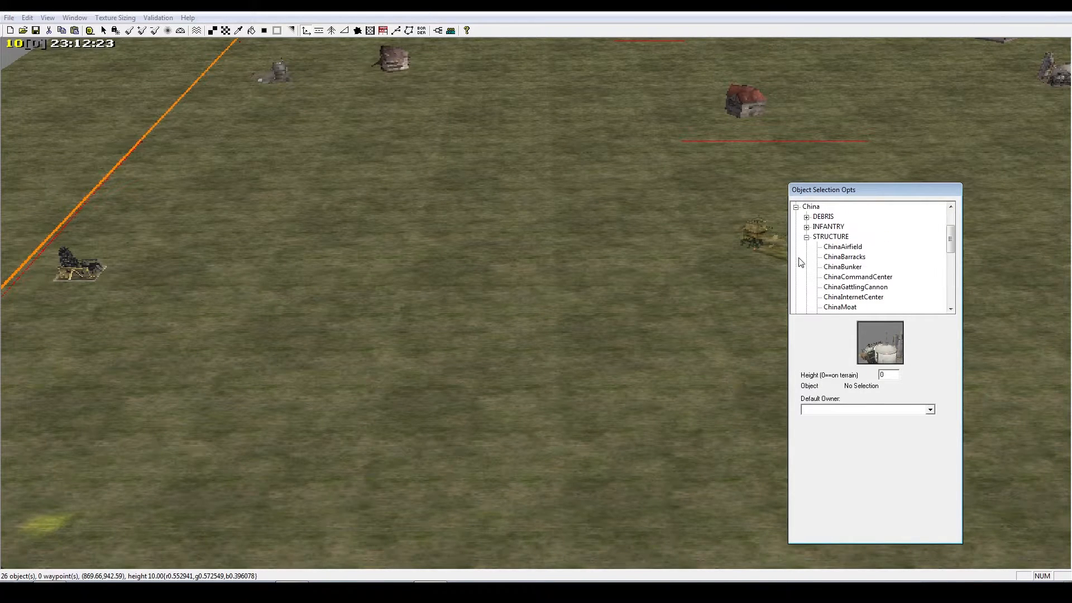
{"action": "scroll", "coordinate": [836, 275], "scroll_direction": "down", "scroll_amount": 3}
{"action": "scroll", "coordinate": [836, 276], "scroll_direction": "up", "scroll_amount": 2}
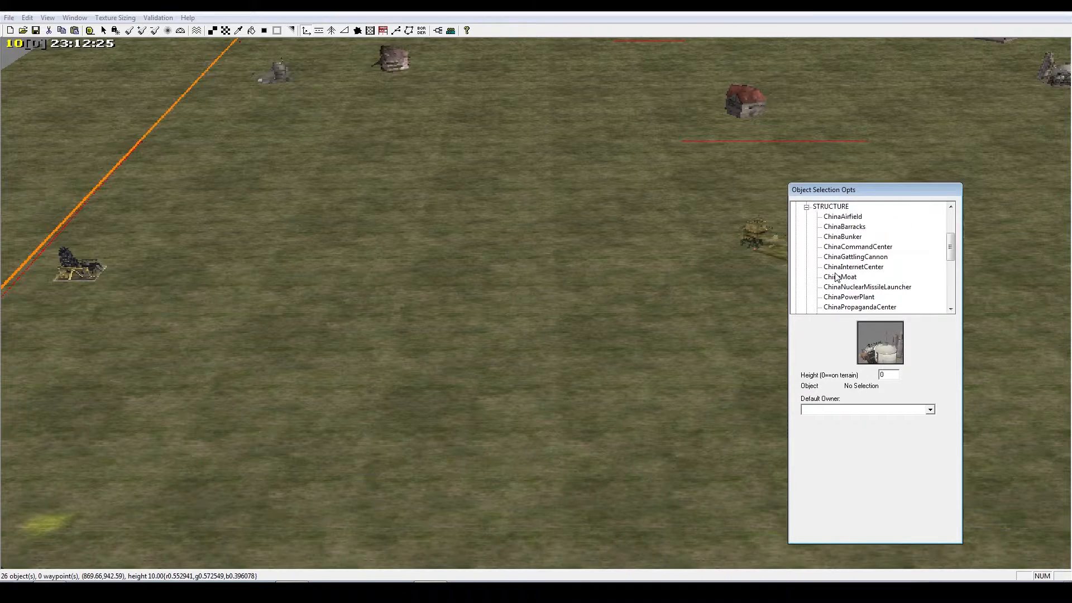
{"action": "scroll", "coordinate": [843, 246], "scroll_direction": "up", "scroll_amount": 1}
{"action": "scroll", "coordinate": [849, 269], "scroll_direction": "down", "scroll_amount": 1}
{"action": "left_click", "coordinate": [857, 247]}
Place the ChinaCommandCenter northeast of the southwestern supply dock at about XY 530, 550, using the top-down view
{"action": "right_click_drag", "start_coordinate": [598, 272], "coordinate": [560, 356]}
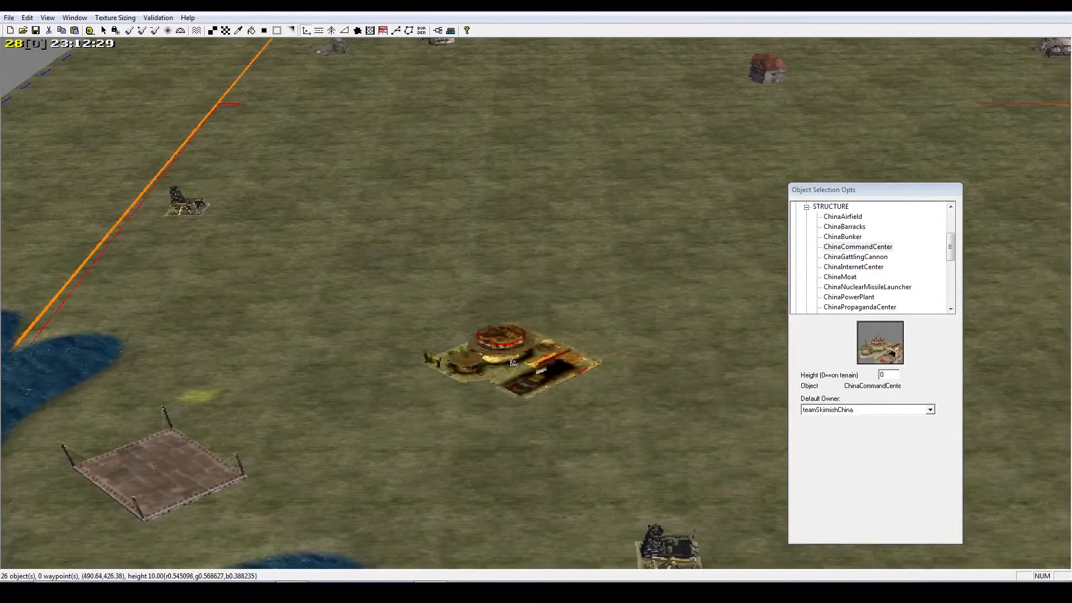
{"action": "key", "text": "ctrl+d"}
{"action": "right_click_drag", "start_coordinate": [458, 363], "coordinate": [525, 381]}
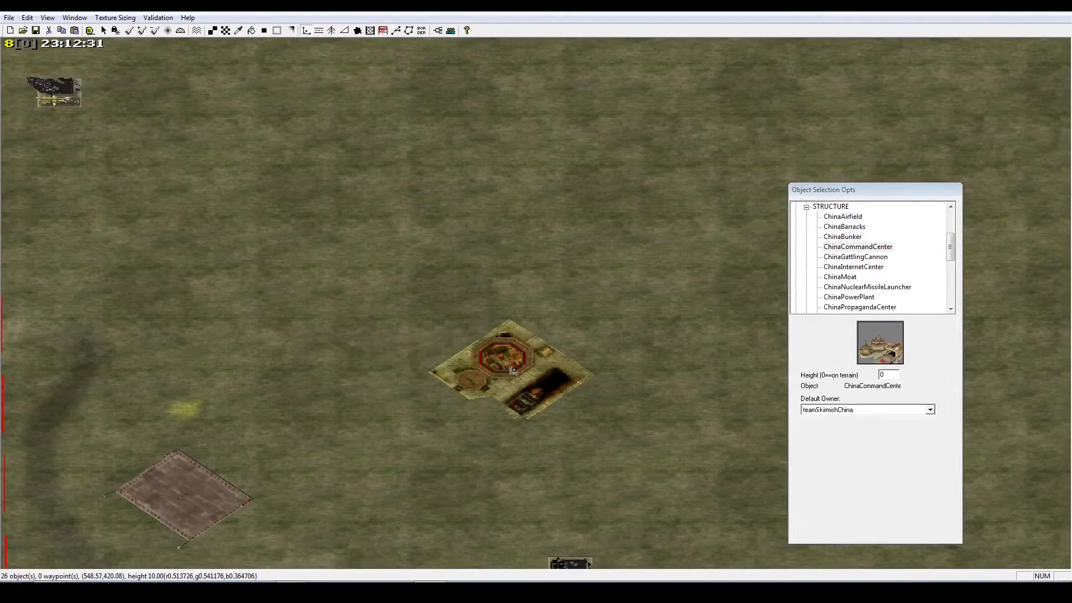
{"action": "scroll", "coordinate": [504, 359], "scroll_direction": "down", "scroll_amount": 1}
{"action": "scroll", "coordinate": [504, 359], "scroll_direction": "down", "scroll_amount": 1}
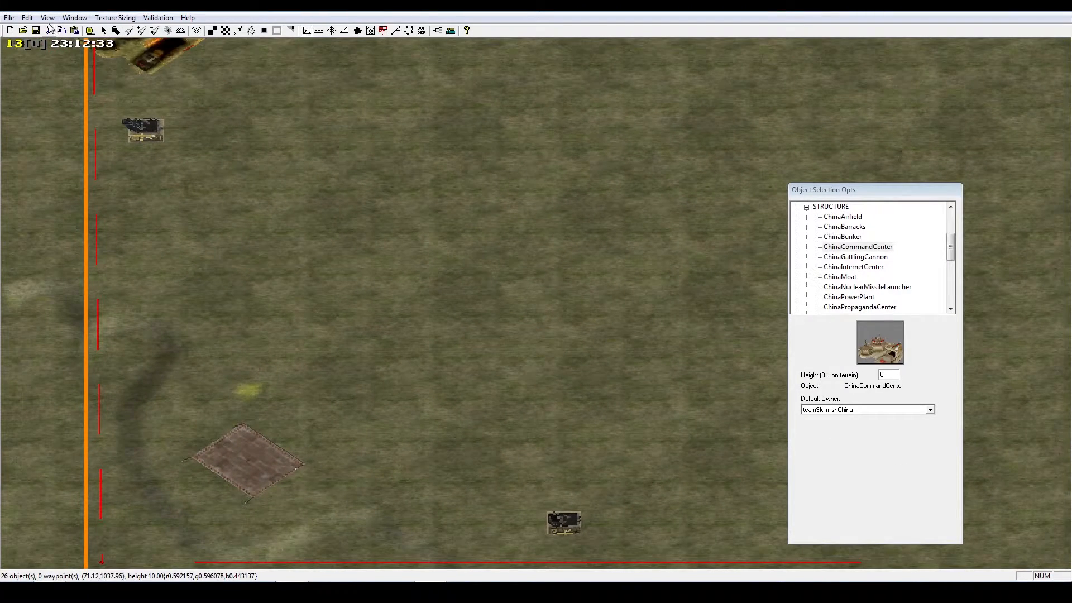
{"action": "left_click", "coordinate": [48, 18]}
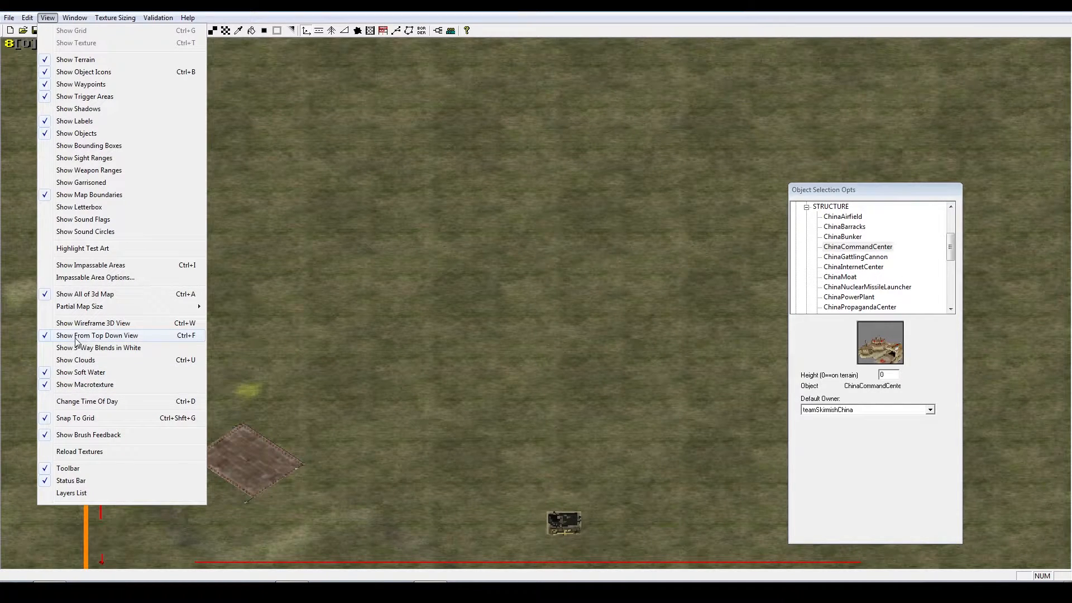
{"action": "left_click", "coordinate": [144, 336]}
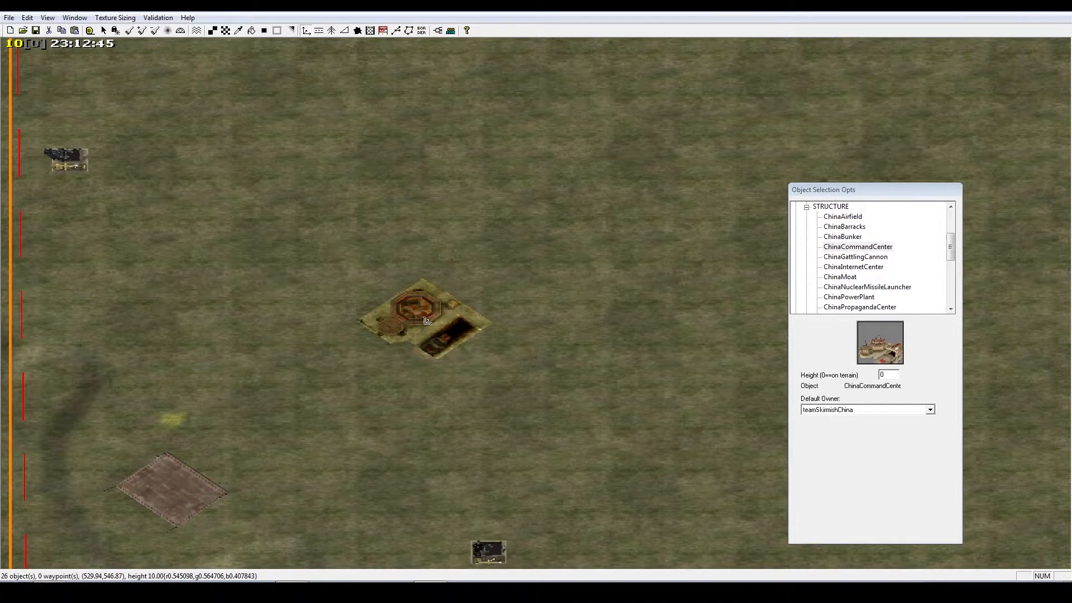
{"action": "left_click", "coordinate": [426, 320]}
{"action": "scroll", "coordinate": [430, 321], "scroll_direction": "down", "scroll_amount": 3}
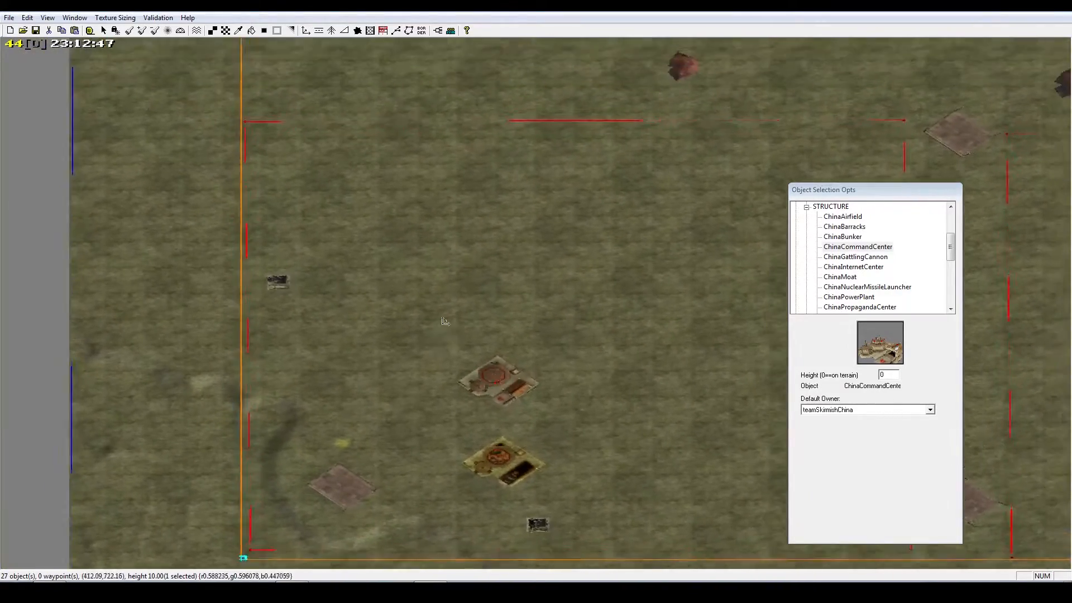
Draw a four-point area trigger enclosing the southwestern supply dock and the ChinaCommandCenter
{"action": "right_click_drag", "start_coordinate": [445, 321], "coordinate": [382, 284]}
{"action": "right_click_drag", "start_coordinate": [388, 474], "coordinate": [462, 433]}
{"action": "scroll", "coordinate": [453, 442], "scroll_direction": "up", "scroll_amount": 3}
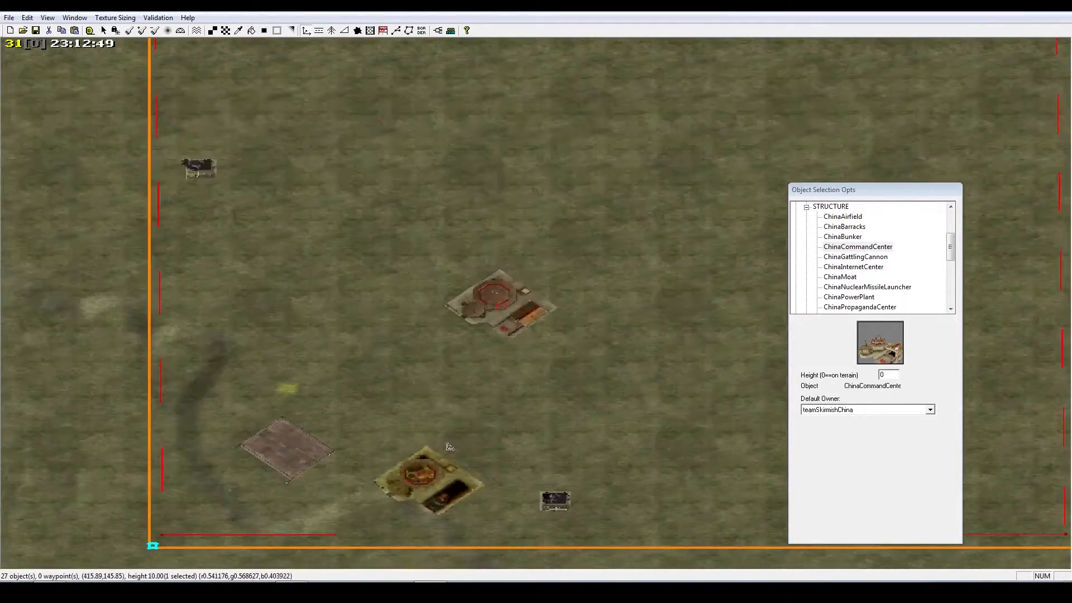
{"action": "scroll", "coordinate": [449, 447], "scroll_direction": "up", "scroll_amount": 2}
{"action": "right_click", "coordinate": [519, 360]}
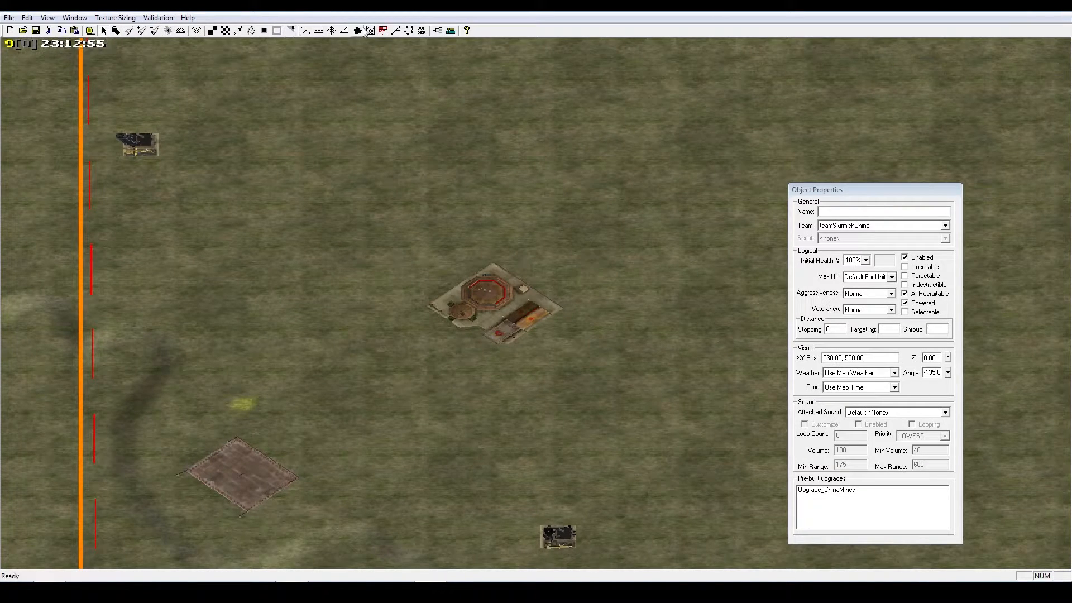
{"action": "left_click", "coordinate": [408, 30]}
{"action": "right_click_drag", "start_coordinate": [330, 227], "coordinate": [324, 426]}
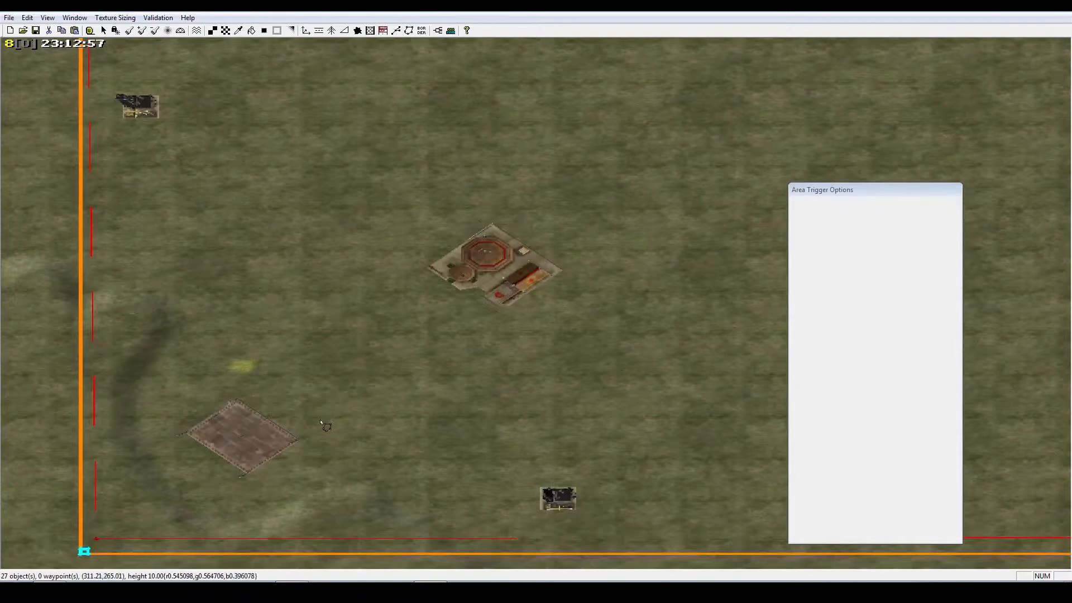
{"action": "left_click", "coordinate": [187, 478]}
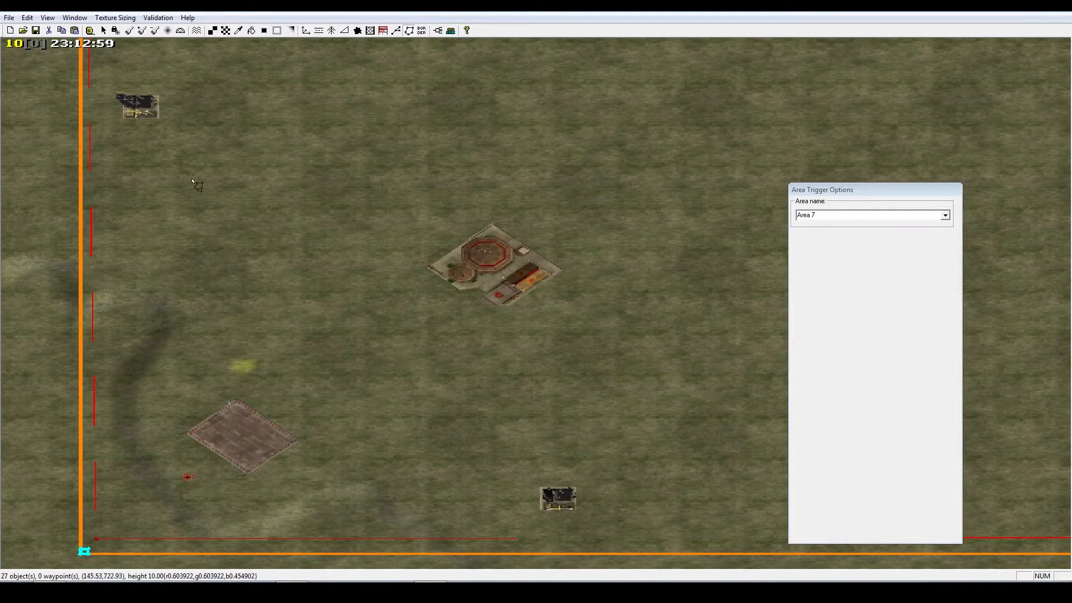
{"action": "left_click", "coordinate": [566, 207]}
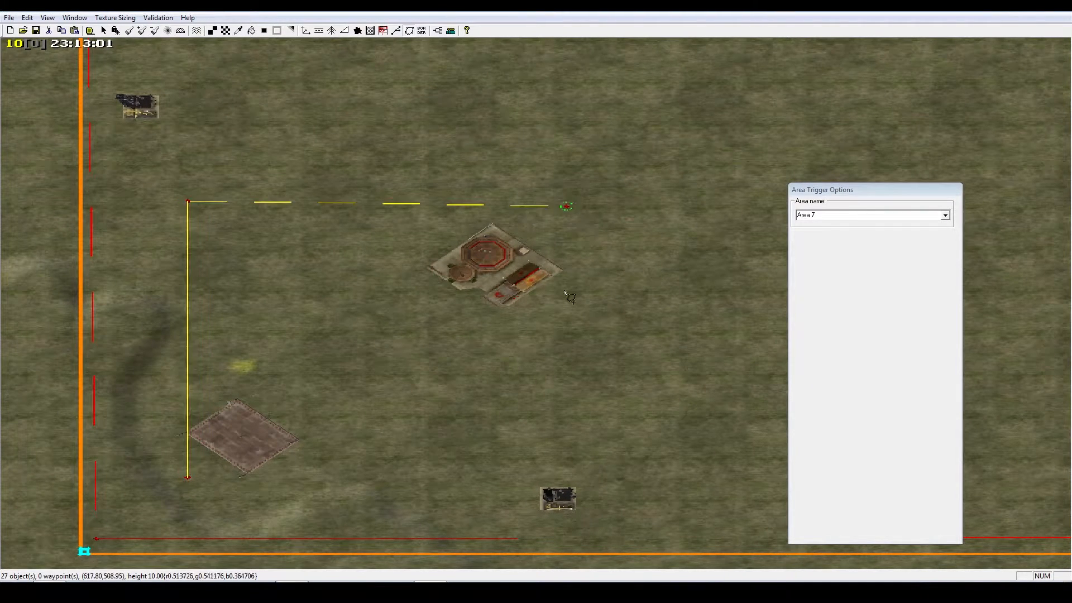
{"action": "left_click", "coordinate": [551, 472]}
{"action": "right_click", "coordinate": [309, 476]}
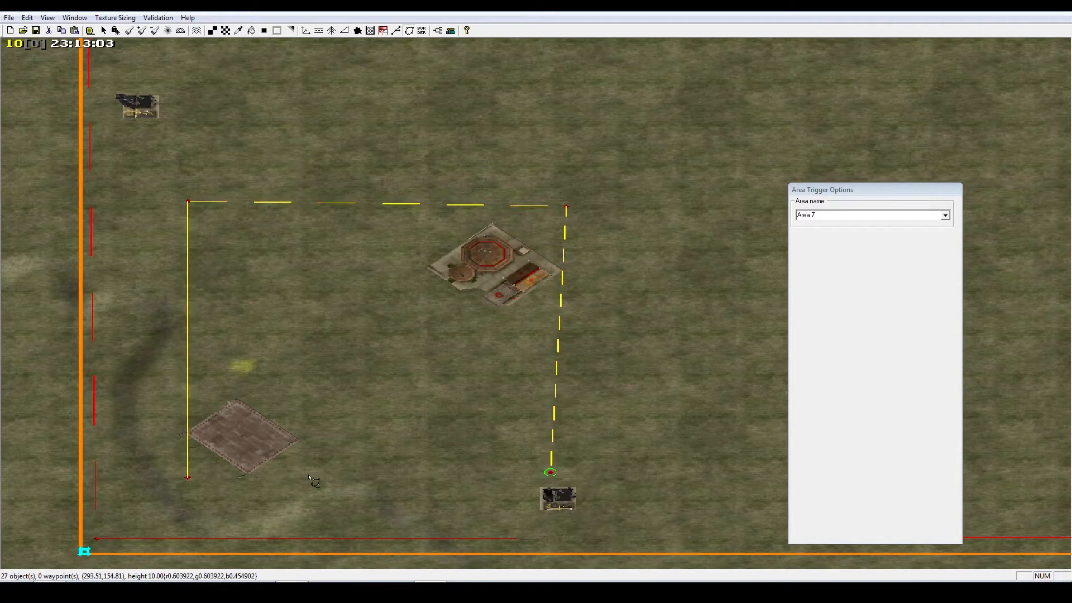
Lower the two upper corners of the area trigger to align horizontally along the northern tip of the ChinaCommandCenter
{"action": "right_click_drag", "start_coordinate": [311, 473], "coordinate": [368, 395]}
{"action": "scroll", "coordinate": [368, 393], "scroll_direction": "up", "scroll_amount": 4}
{"action": "right_click_drag", "start_coordinate": [270, 519], "coordinate": [357, 477]}
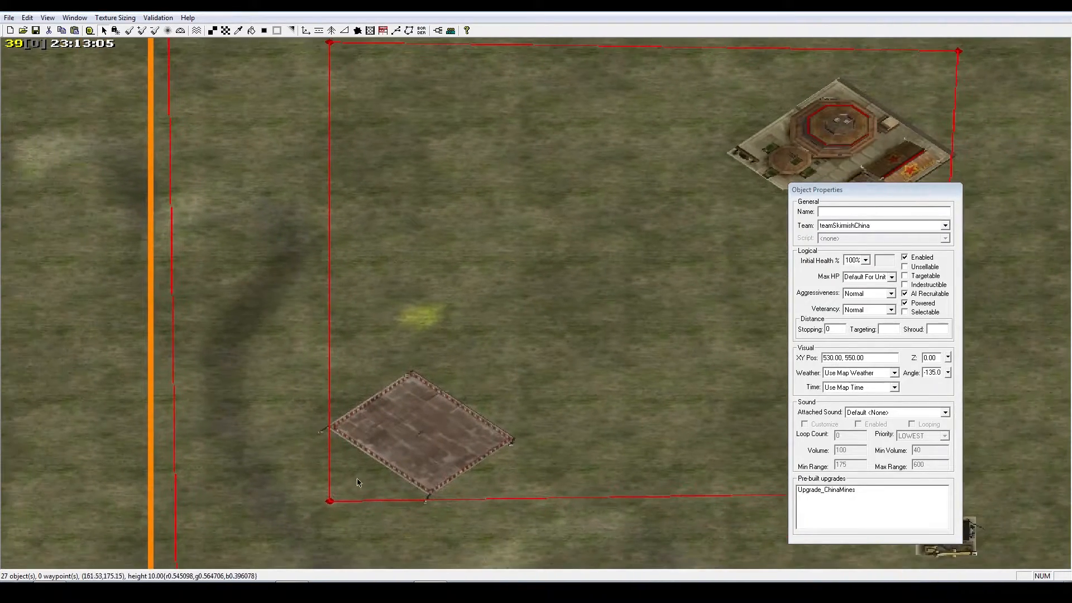
{"action": "right_click_drag", "start_coordinate": [239, 416], "coordinate": [305, 416]}
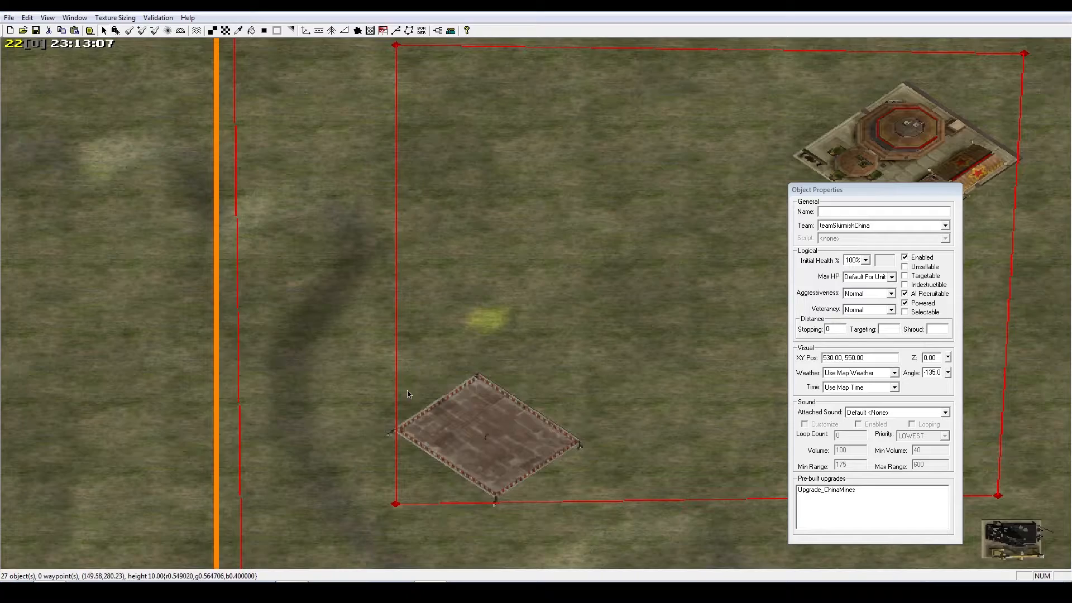
{"action": "right_click_drag", "start_coordinate": [408, 394], "coordinate": [457, 424]}
{"action": "scroll", "coordinate": [457, 424], "scroll_direction": "up", "scroll_amount": 5}
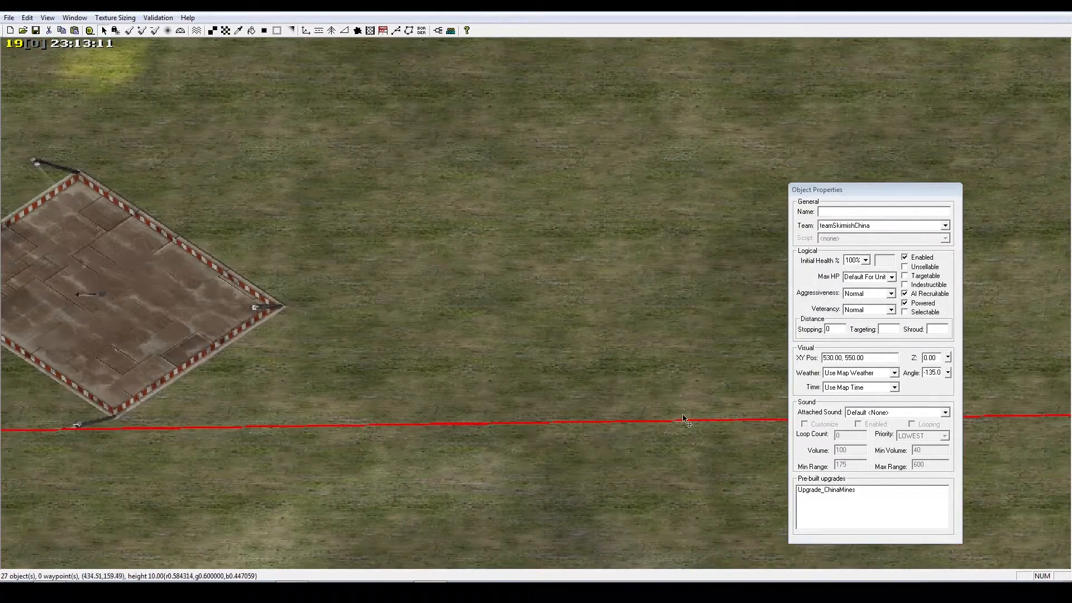
{"action": "scroll", "coordinate": [541, 419], "scroll_direction": "down", "scroll_amount": 5}
{"action": "mouse_move", "coordinate": [450, 378]}
{"action": "right_mouse_down"}
{"action": "mouse_move", "coordinate": [393, 362]}
{"action": "mouse_move", "coordinate": [588, 396]}
{"action": "mouse_move", "coordinate": [472, 393]}
{"action": "mouse_move", "coordinate": [414, 271]}
{"action": "mouse_move", "coordinate": [589, 233]}
{"action": "right_mouse_up"}
{"action": "left_click", "coordinate": [636, 373]}
{"action": "left_click_drag", "start_coordinate": [72, 191], "coordinate": [65, 233]}
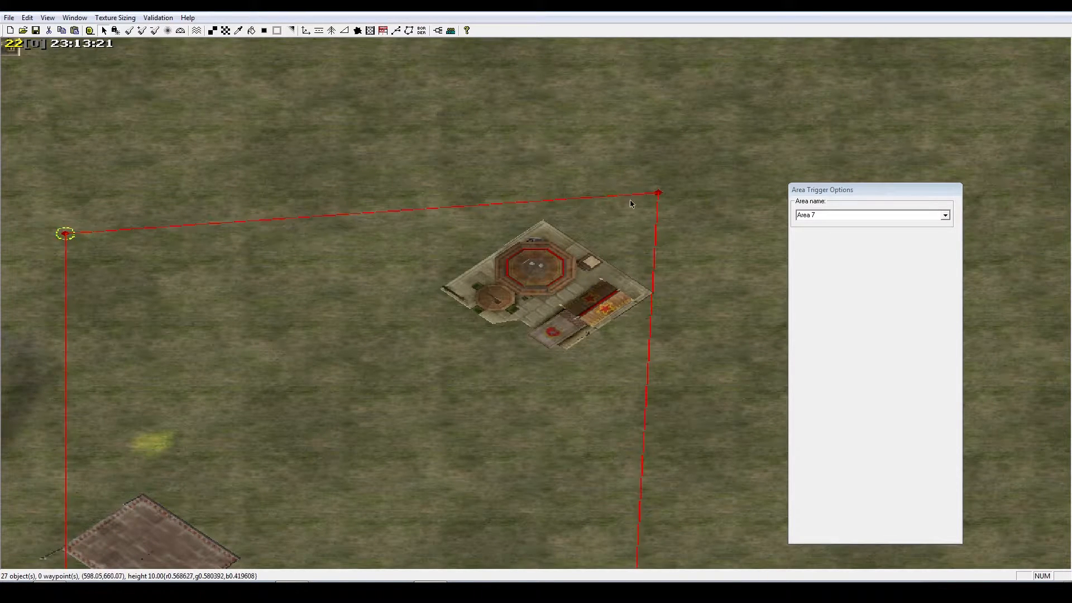
{"action": "left_click_drag", "start_coordinate": [657, 193], "coordinate": [656, 217]}
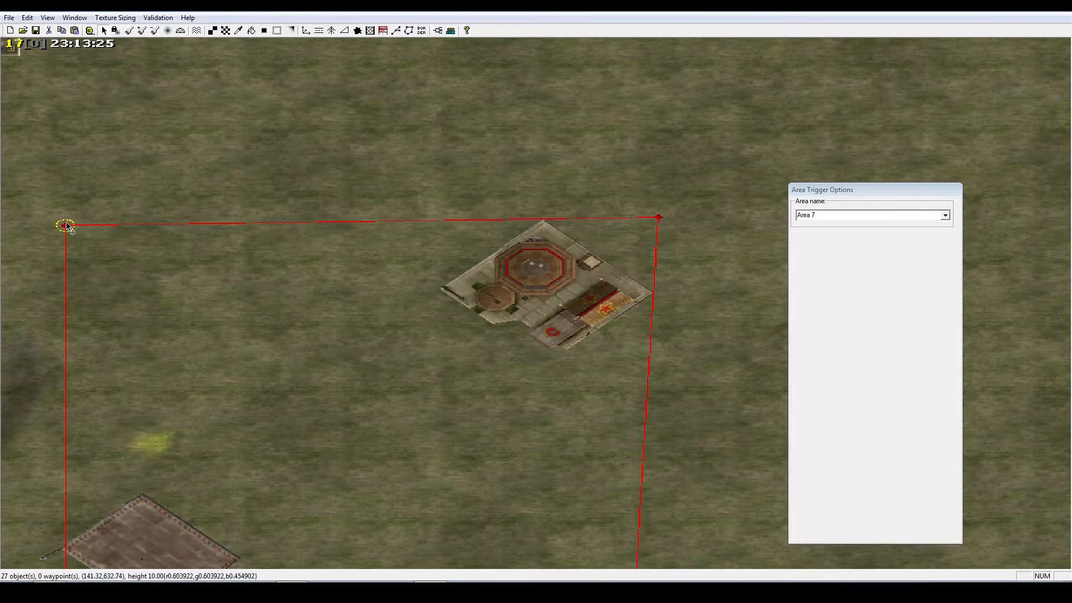
{"action": "left_click_drag", "start_coordinate": [66, 225], "coordinate": [66, 218]}
Shift the southeastern corner of the area trigger so the outline forms a true rectangle
{"action": "right_click_drag", "start_coordinate": [504, 491], "coordinate": [411, 316]}
{"action": "left_click_drag", "start_coordinate": [542, 442], "coordinate": [564, 439]}
{"action": "left_click", "coordinate": [470, 302]}
{"action": "right_click_drag", "start_coordinate": [470, 302], "coordinate": [548, 347]}
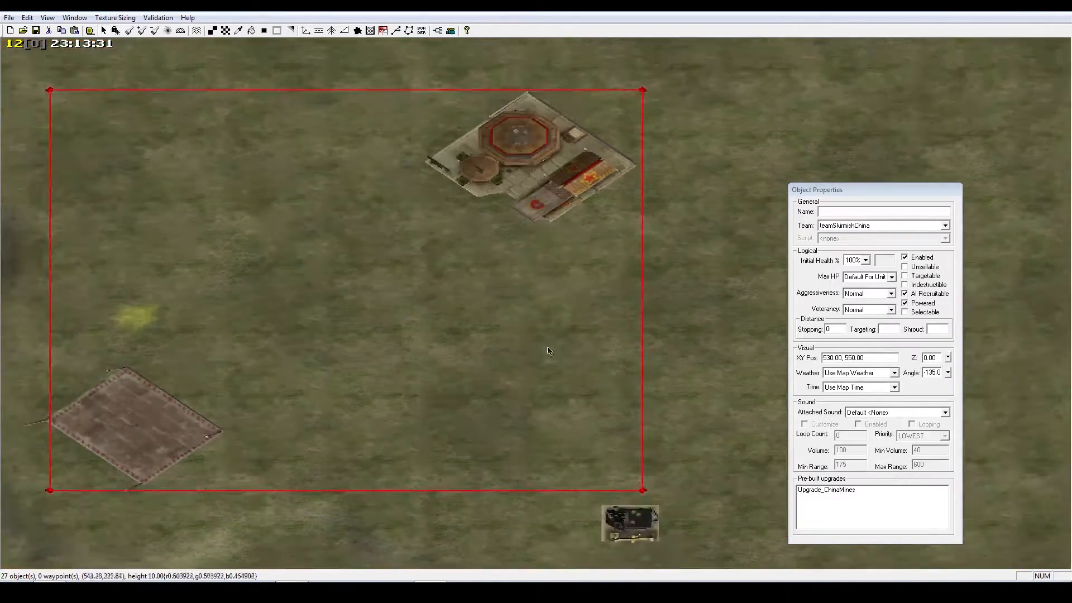
{"action": "scroll", "coordinate": [548, 350], "scroll_direction": "down", "scroll_amount": 5}
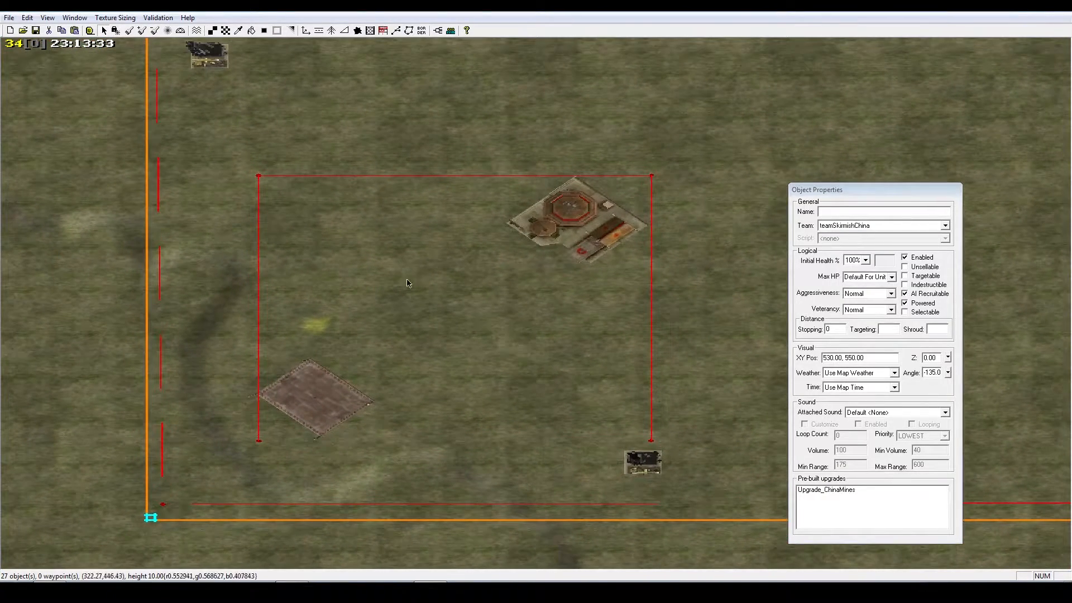
Move the rectangular area trigger from the southwestern base eastward across the map
{"action": "right_click_drag", "start_coordinate": [332, 404], "coordinate": [383, 345]}
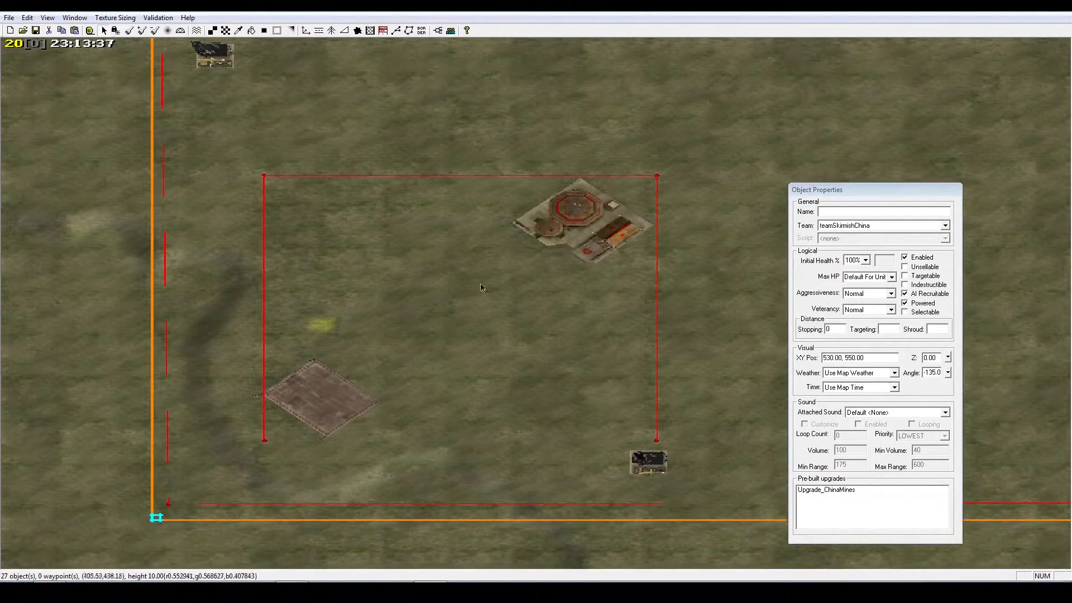
{"action": "right_click_drag", "start_coordinate": [481, 287], "coordinate": [318, 278]}
{"action": "scroll", "coordinate": [425, 290], "scroll_direction": "down", "scroll_amount": 5}
{"action": "right_click_drag", "start_coordinate": [601, 311], "coordinate": [342, 338]}
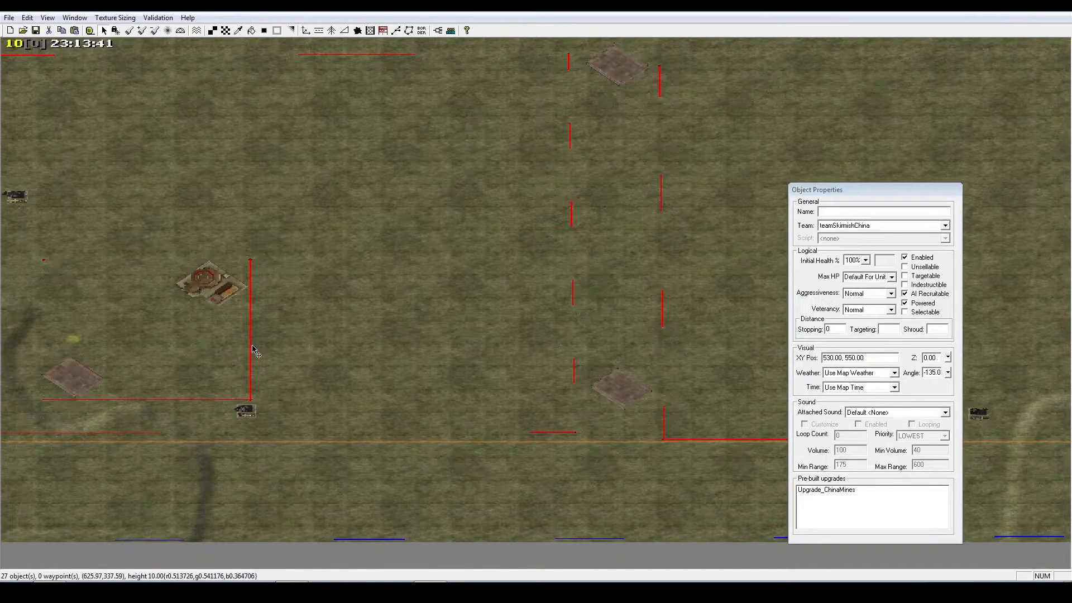
{"action": "left_click_drag", "start_coordinate": [252, 350], "coordinate": [485, 333]}
{"action": "left_click_drag", "start_coordinate": [1064, 330], "coordinate": [1066, 328]}
{"action": "right_click_drag", "start_coordinate": [1063, 322], "coordinate": [597, 329]}
Fit the area trigger around the southeastern supply dock, with its east and south edges along the dock's outer corners
{"action": "scroll", "coordinate": [404, 366], "scroll_direction": "up", "scroll_amount": 5}
{"action": "left_click", "coordinate": [492, 363]}
{"action": "right_click_drag", "start_coordinate": [583, 400], "coordinate": [474, 308]}
{"action": "scroll", "coordinate": [467, 324], "scroll_direction": "up", "scroll_amount": 2}
{"action": "left_click_drag", "start_coordinate": [446, 354], "coordinate": [621, 390]}
{"action": "right_click_drag", "start_coordinate": [686, 416], "coordinate": [621, 387]}
{"action": "scroll", "coordinate": [588, 399], "scroll_direction": "up", "scroll_amount": 4}
{"action": "scroll", "coordinate": [546, 387], "scroll_direction": "down", "scroll_amount": 1}
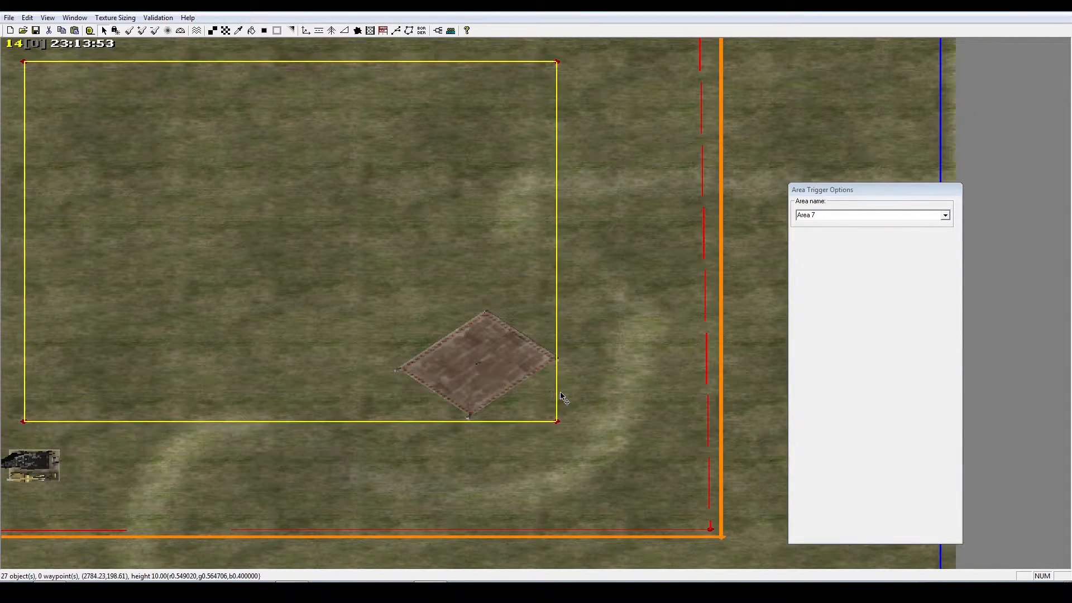
{"action": "right_click_drag", "start_coordinate": [563, 398], "coordinate": [359, 307]}
{"action": "left_click", "coordinate": [380, 199]}
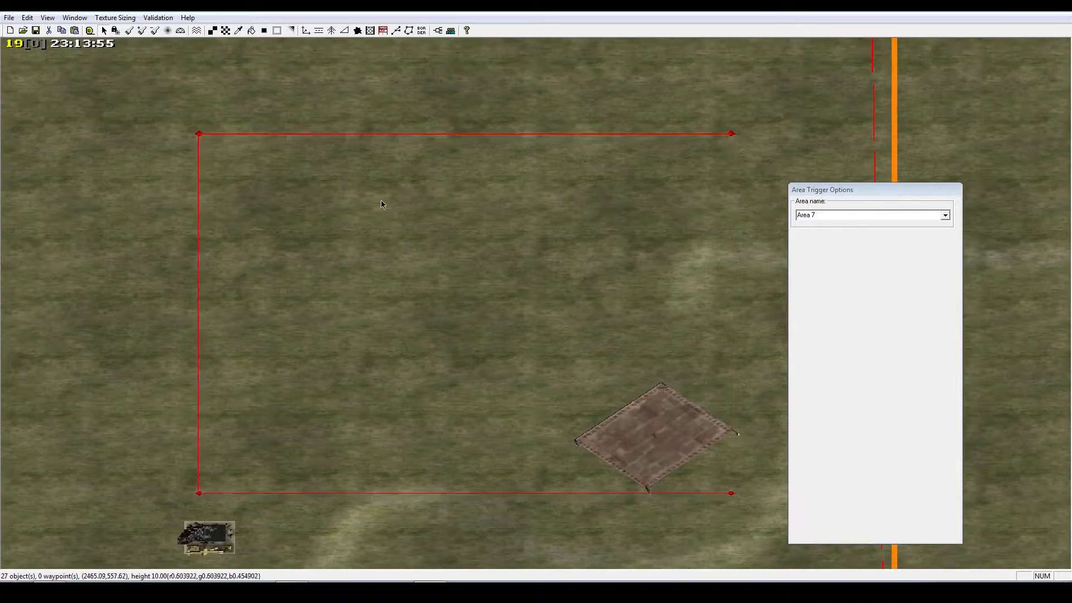
Place a ChinaCommandCenter inside the northwestern corner of the area trigger at the southeastern base
{"action": "left_click", "coordinate": [306, 31]}
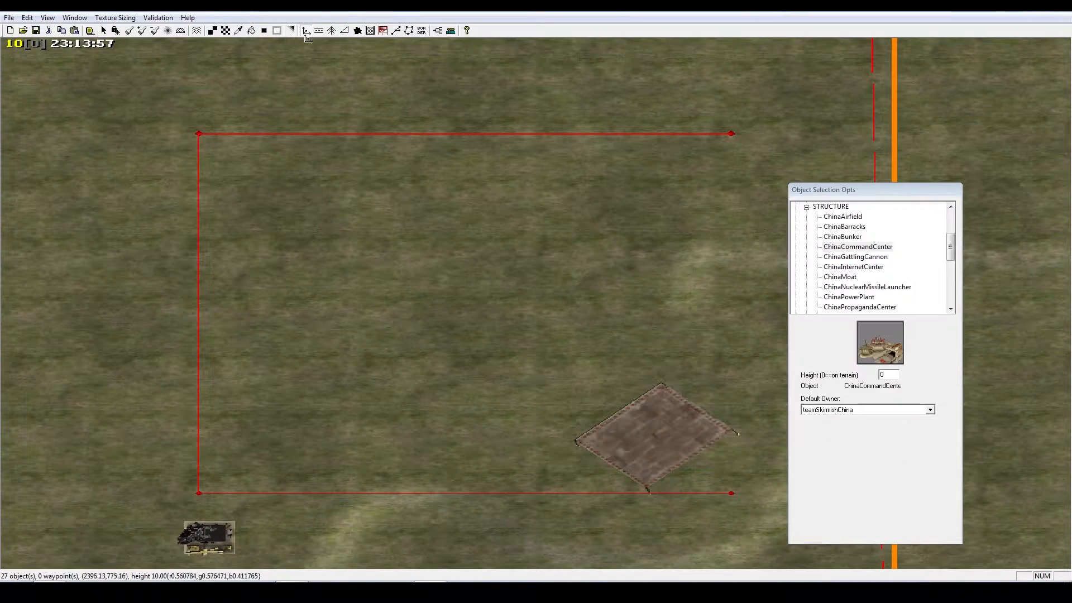
{"action": "right_click_drag", "start_coordinate": [374, 213], "coordinate": [281, 180]}
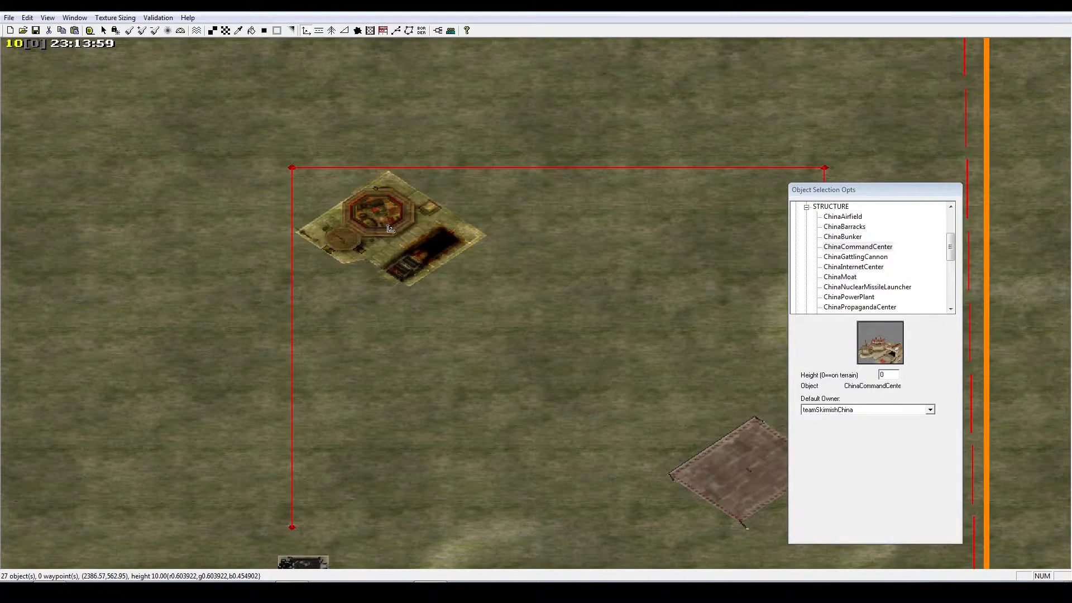
Place a ChinaCommandCenter for teamSkirmishChina in the upper-left corner of the trigger area in the lower-right base, at 2390, 560
{"action": "left_click", "coordinate": [390, 228]}
{"action": "right_click_drag", "start_coordinate": [391, 229], "coordinate": [371, 220]}
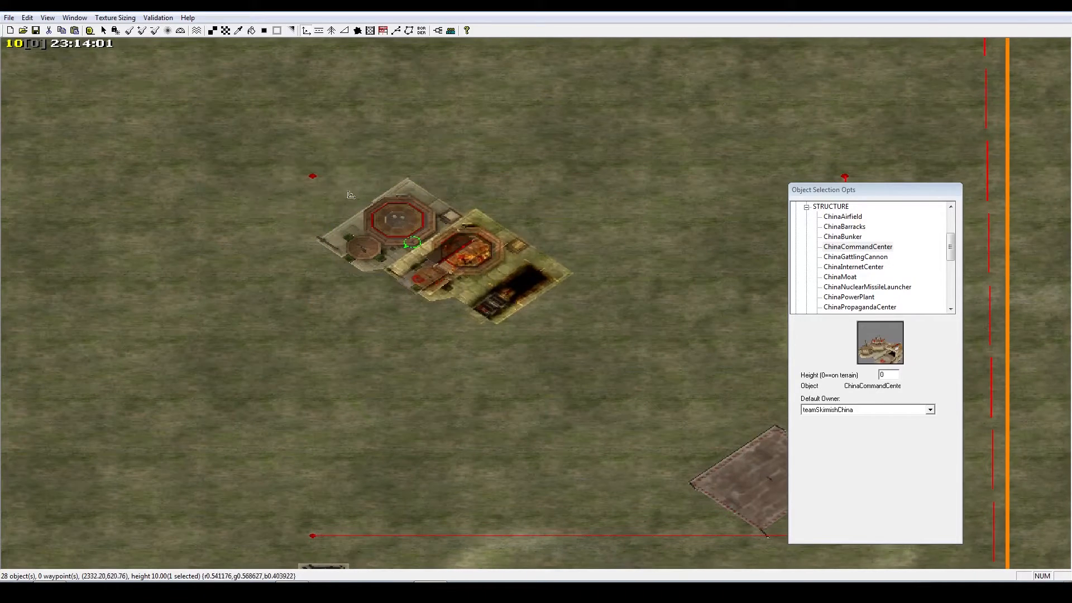
{"action": "left_click", "coordinate": [47, 17]}
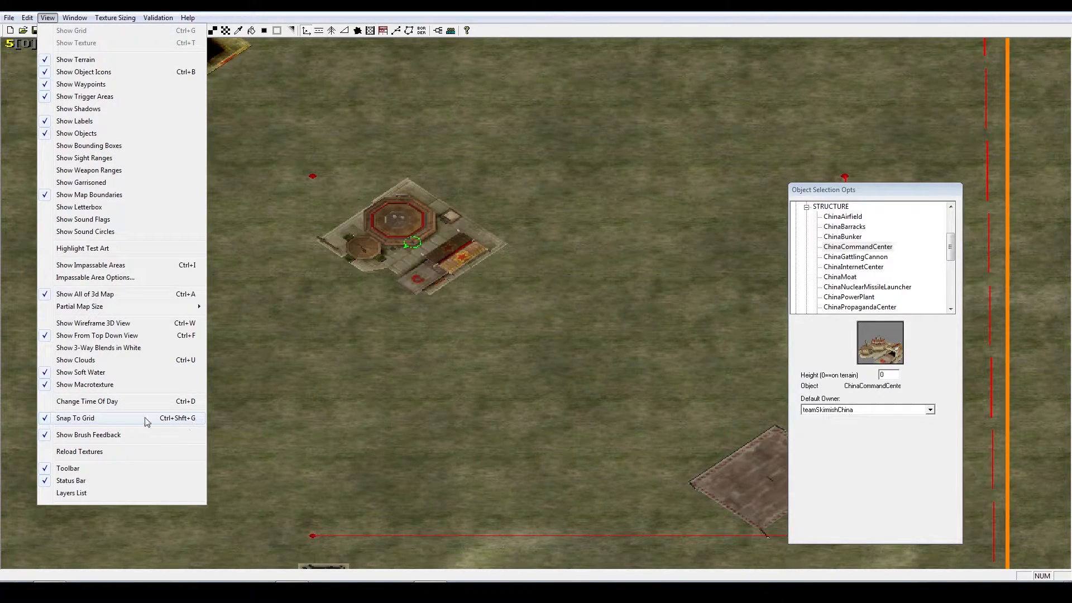
{"action": "right_click", "coordinate": [411, 263]}
{"action": "right_click_drag", "start_coordinate": [412, 262], "coordinate": [408, 230]}
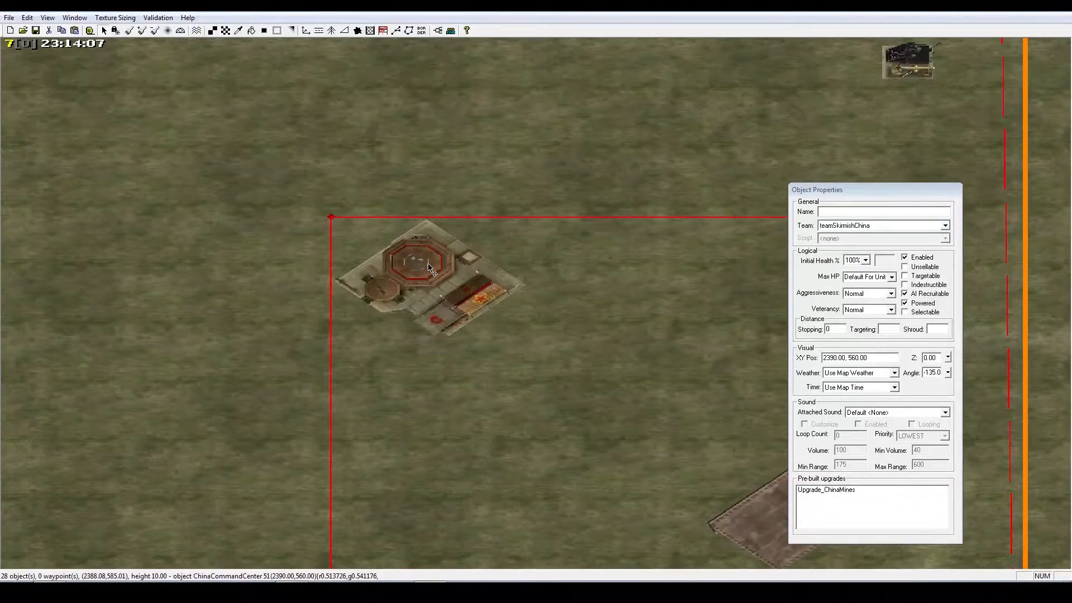
{"action": "scroll", "coordinate": [447, 265], "scroll_direction": "down", "scroll_amount": 4}
{"action": "right_click_drag", "start_coordinate": [464, 275], "coordinate": [468, 290]}
{"action": "scroll", "coordinate": [467, 290], "scroll_direction": "up", "scroll_amount": 4}
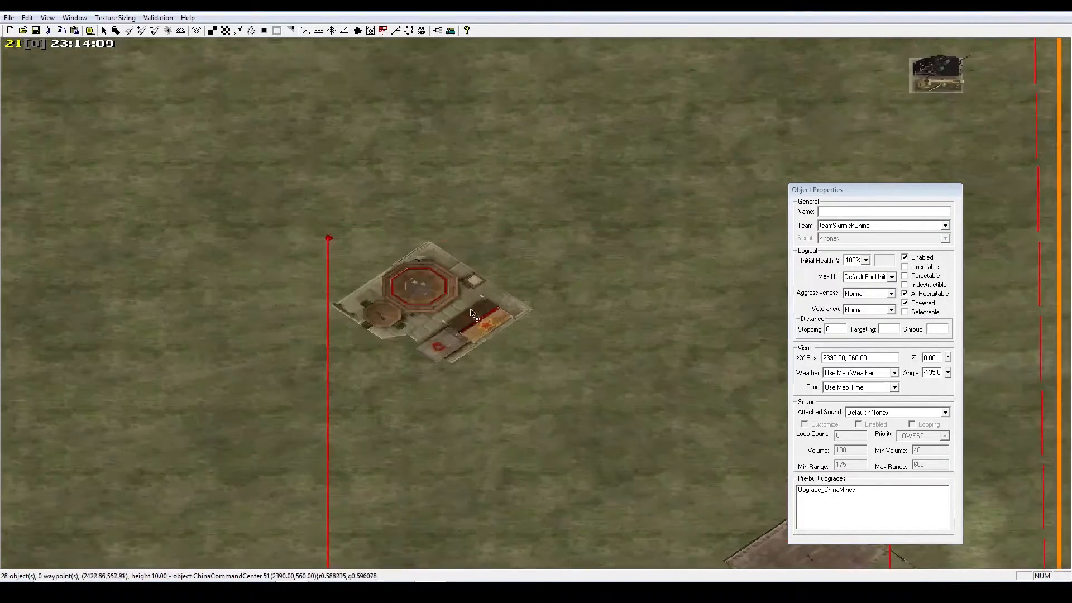
Turn on the wireframe 3D view to check the terrain grid, and turn it off again
{"action": "left_click", "coordinate": [49, 18]}
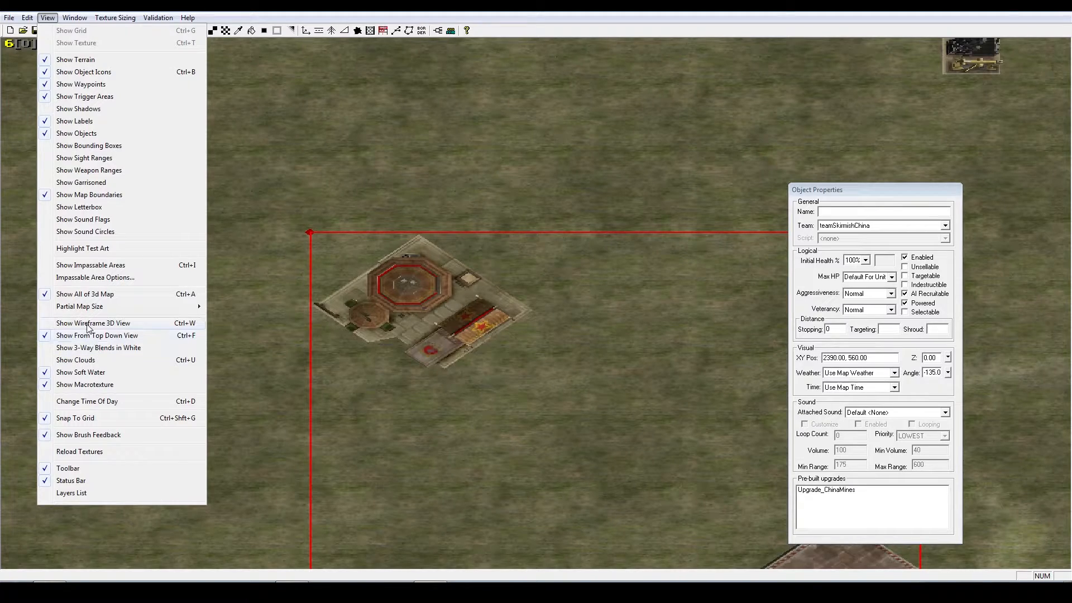
{"action": "left_click", "coordinate": [119, 329]}
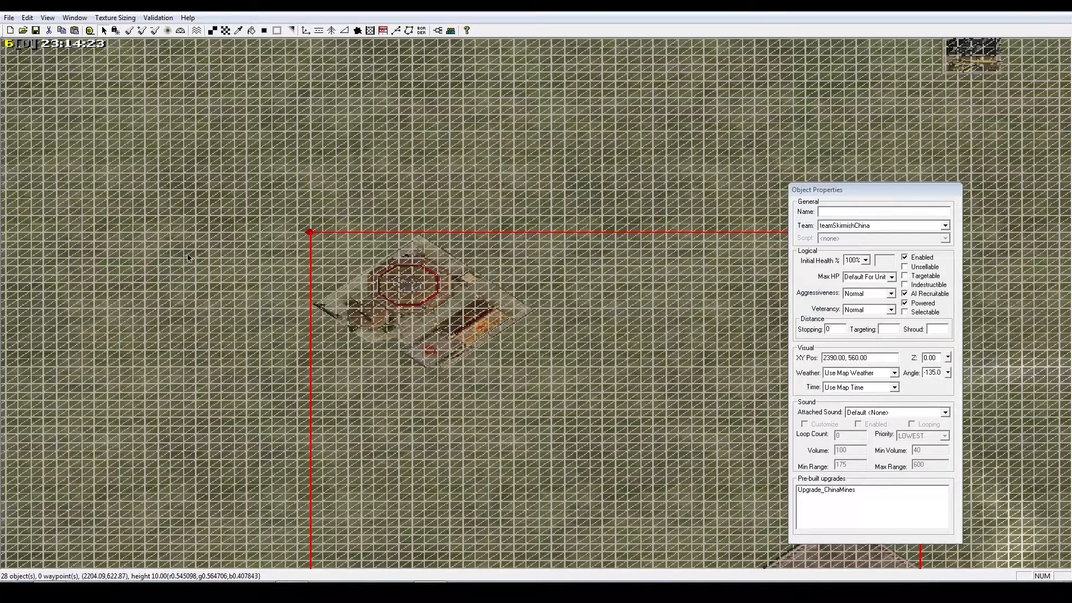
{"action": "left_click", "coordinate": [28, 18]}
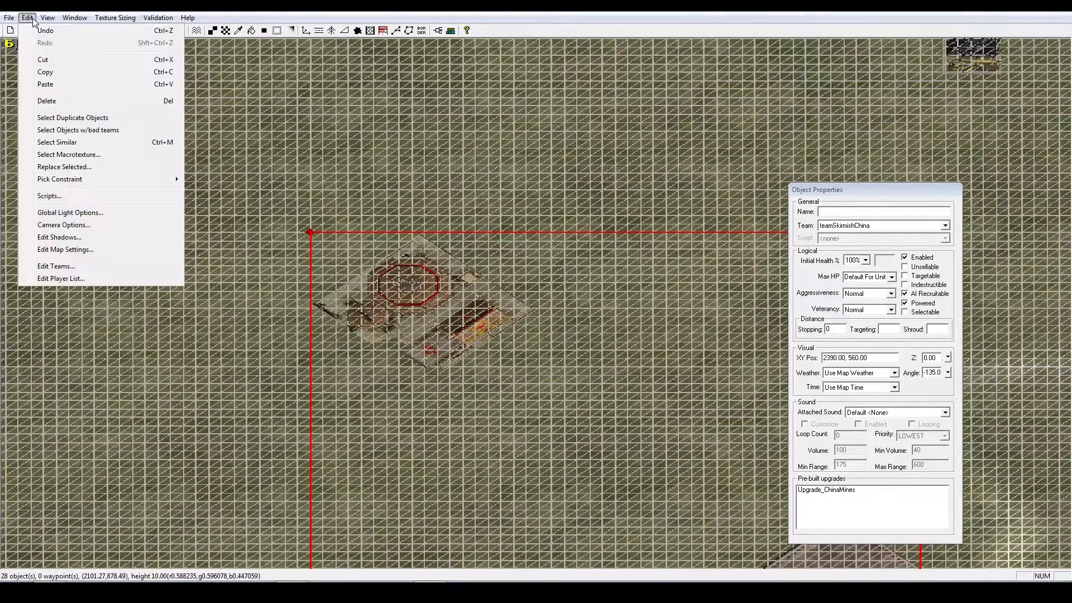
{"action": "left_click", "coordinate": [48, 18]}
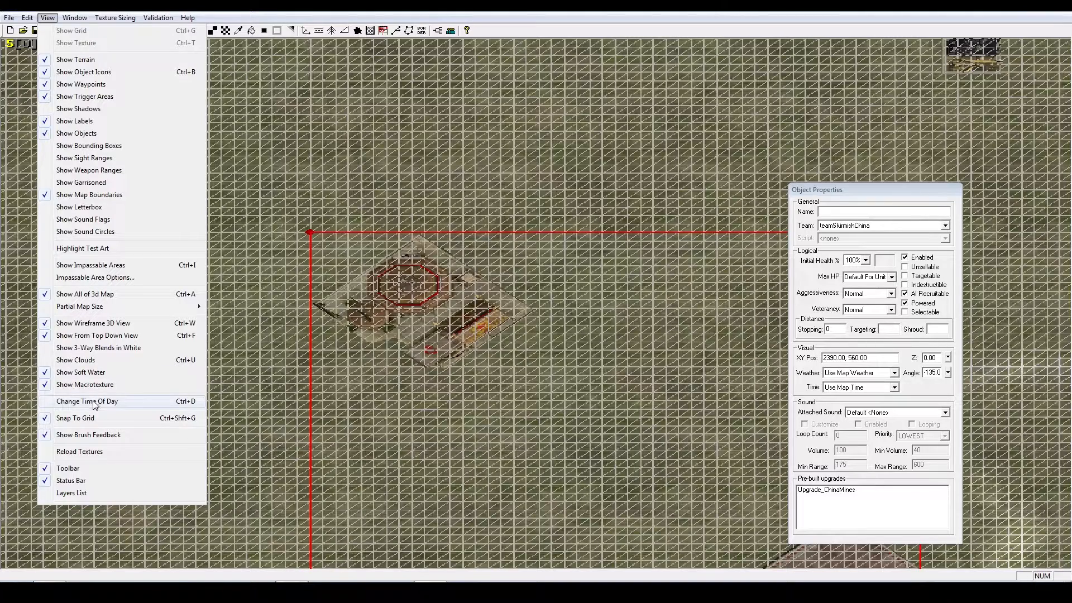
{"action": "left_click", "coordinate": [99, 326]}
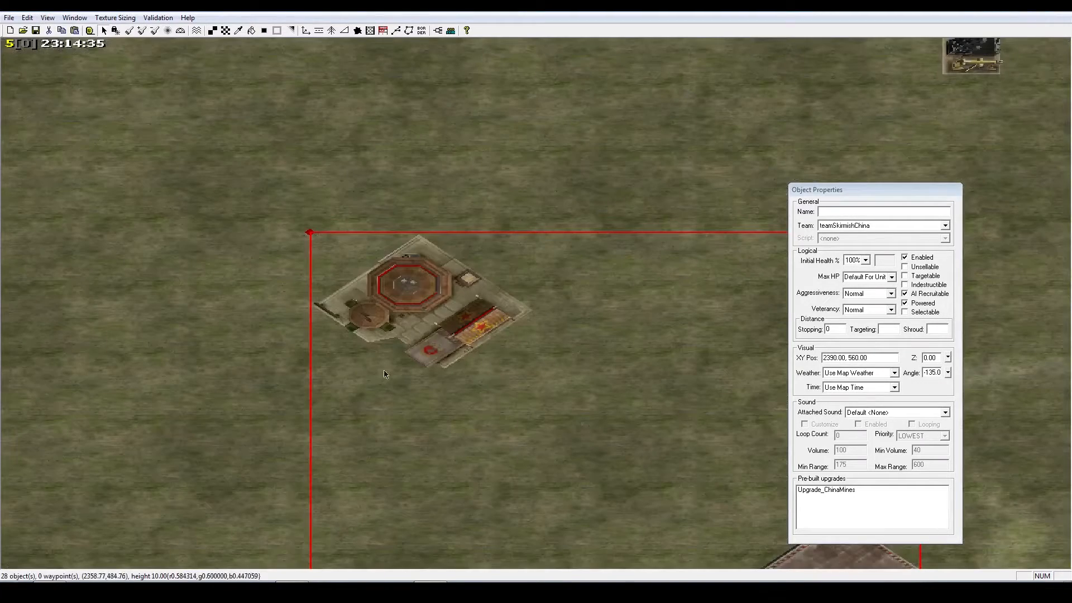
Select the Area 7 trigger rectangle and move it out of the lower-right base, up along the map's right side
{"action": "mouse_move", "coordinate": [397, 304]}
{"action": "right_mouse_down"}
{"action": "mouse_move", "coordinate": [408, 379]}
{"action": "mouse_move", "coordinate": [529, 402]}
{"action": "mouse_move", "coordinate": [397, 308]}
{"action": "right_mouse_up"}
{"action": "scroll", "coordinate": [408, 310], "scroll_direction": "down", "scroll_amount": 5}
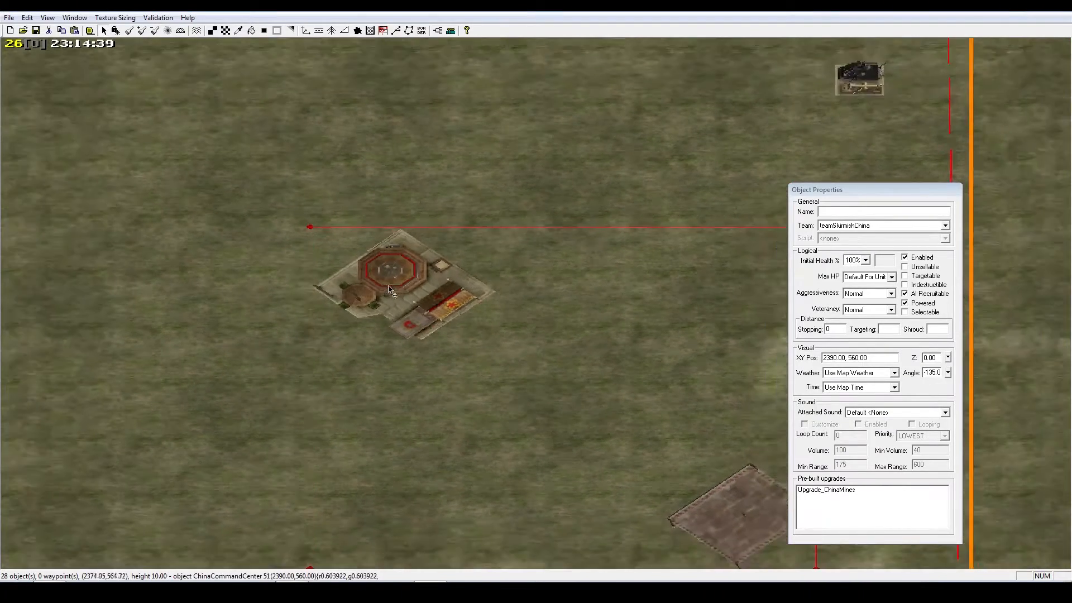
{"action": "right_click_drag", "start_coordinate": [445, 334], "coordinate": [457, 294]}
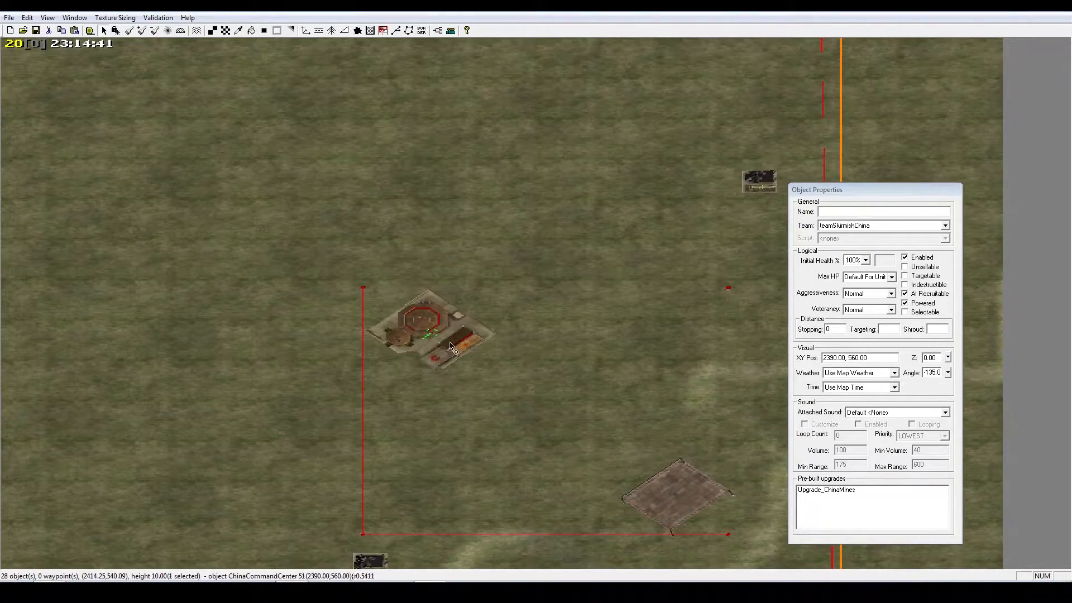
{"action": "right_click_drag", "start_coordinate": [478, 399], "coordinate": [563, 231]}
{"action": "left_click", "coordinate": [524, 286]}
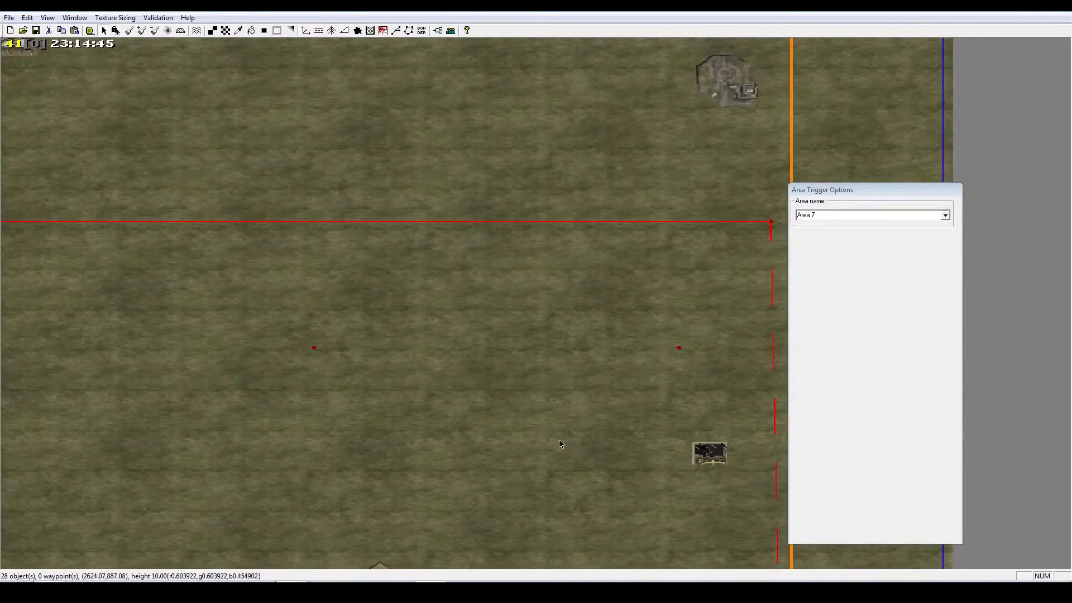
{"action": "scroll", "coordinate": [558, 449], "scroll_direction": "down", "scroll_amount": 1}
{"action": "right_click_drag", "start_coordinate": [577, 350], "coordinate": [537, 230]}
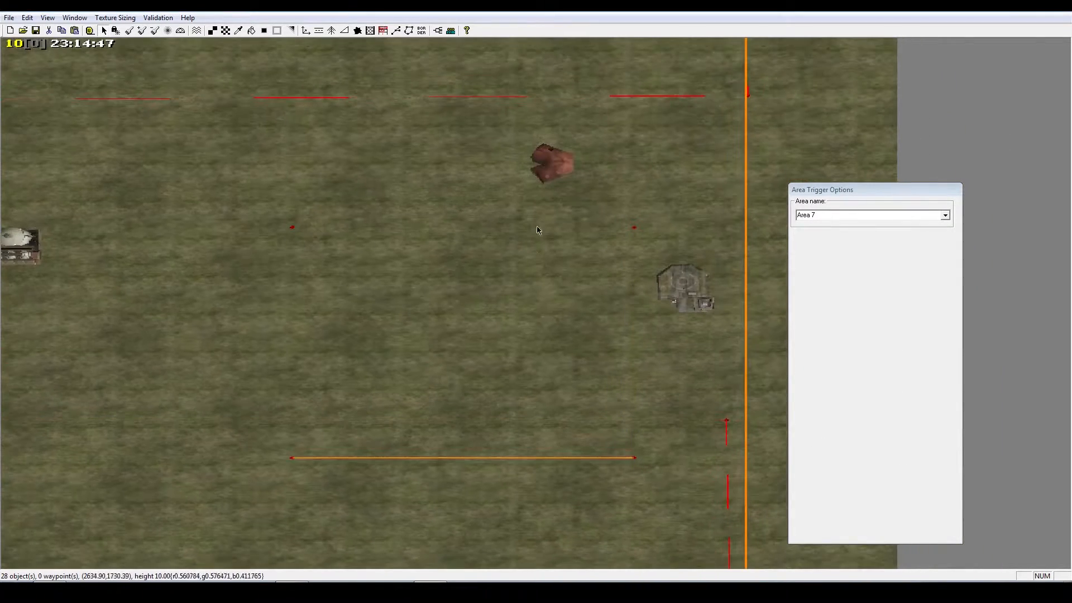
{"action": "right_click_drag", "start_coordinate": [559, 280], "coordinate": [561, 298]}
{"action": "scroll", "coordinate": [560, 298], "scroll_direction": "up", "scroll_amount": 1}
{"action": "left_click_drag", "start_coordinate": [570, 194], "coordinate": [570, 75]}
{"action": "right_click_drag", "start_coordinate": [571, 75], "coordinate": [533, 194]}
{"action": "left_click_drag", "start_coordinate": [598, 342], "coordinate": [598, 91]}
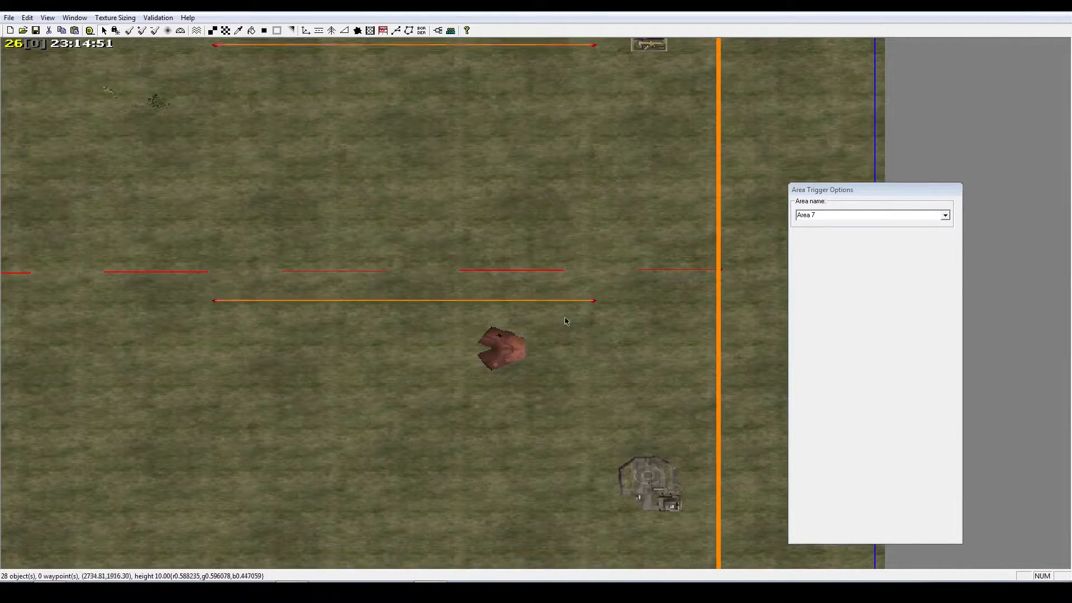
Move Area 7 into the upper-right base so its top edge meets the supply dock's upper corner
{"action": "right_click_drag", "start_coordinate": [598, 91], "coordinate": [570, 216]}
{"action": "left_click_drag", "start_coordinate": [536, 250], "coordinate": [550, 104]}
{"action": "right_click_drag", "start_coordinate": [550, 105], "coordinate": [502, 282]}
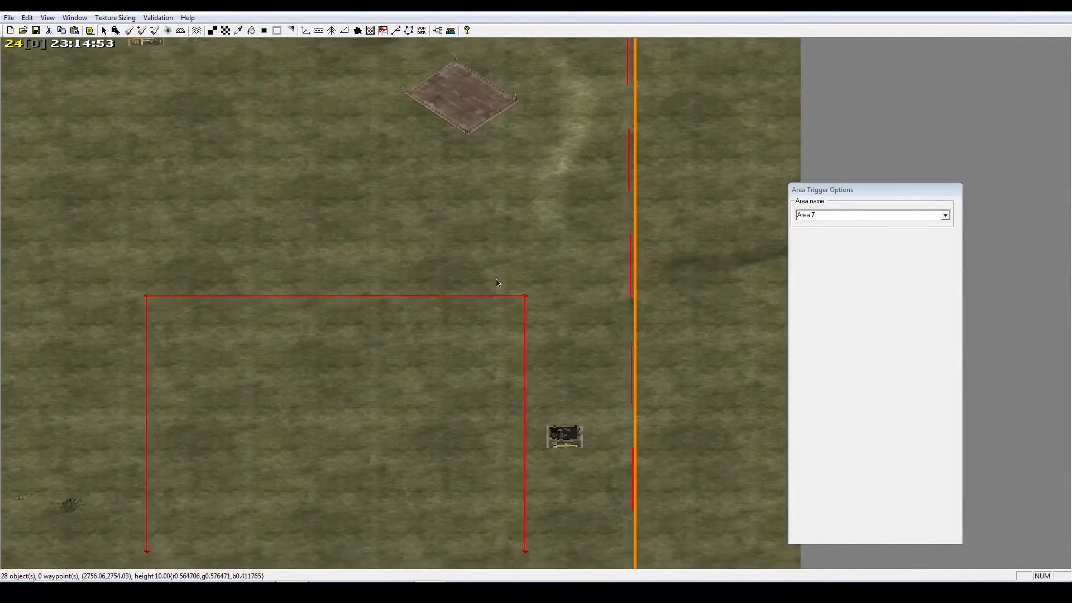
{"action": "left_click_drag", "start_coordinate": [489, 297], "coordinate": [499, 150]}
{"action": "right_click_drag", "start_coordinate": [500, 151], "coordinate": [498, 289]}
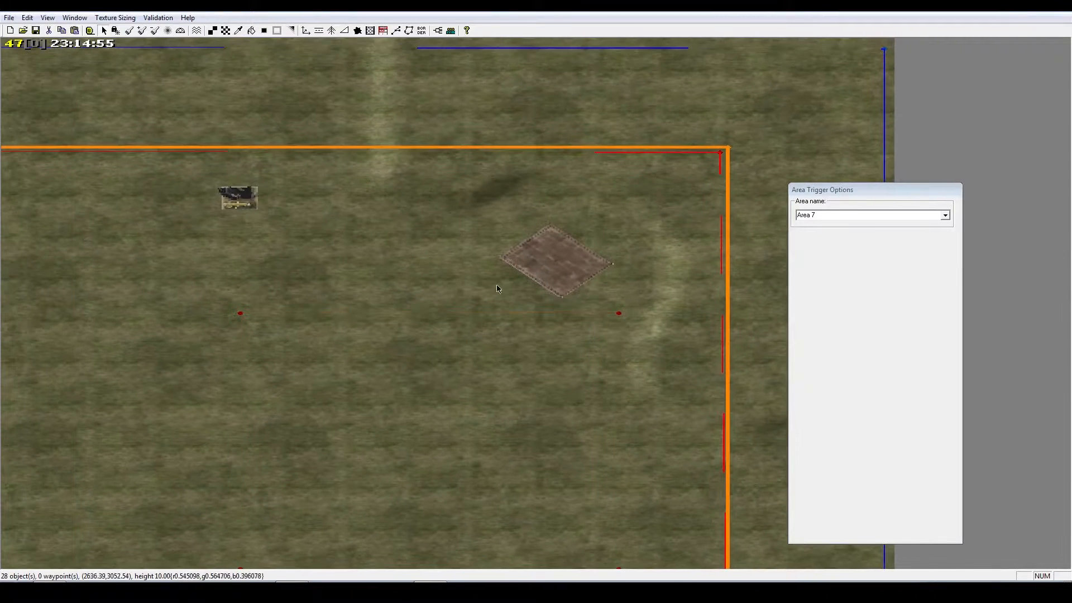
{"action": "right_click_drag", "start_coordinate": [560, 317], "coordinate": [557, 330]}
{"action": "scroll", "coordinate": [561, 321], "scroll_direction": "up", "scroll_amount": 1}
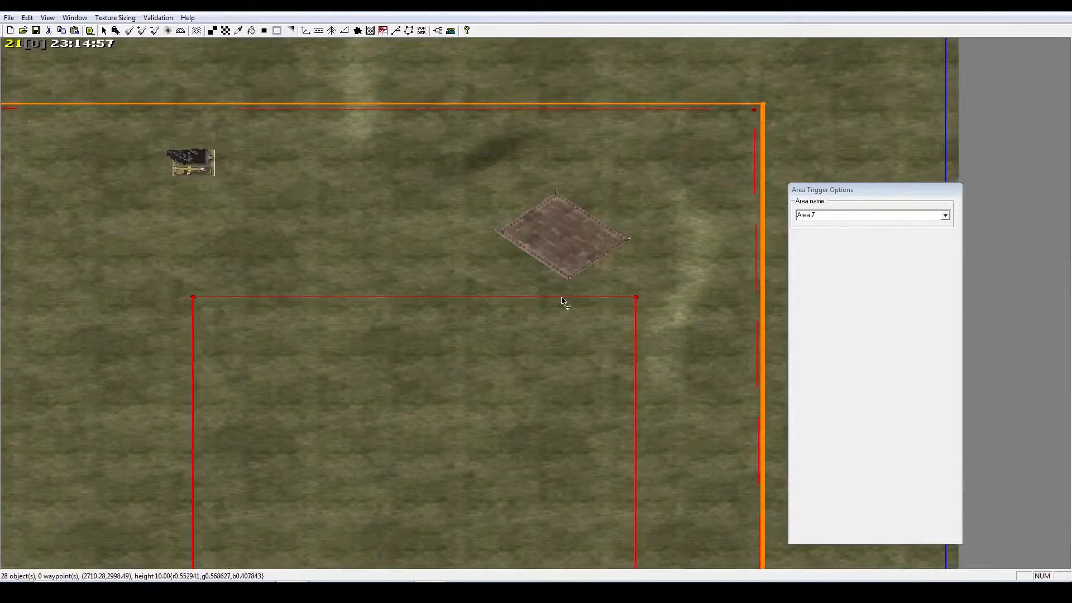
{"action": "left_click_drag", "start_coordinate": [563, 302], "coordinate": [561, 192]}
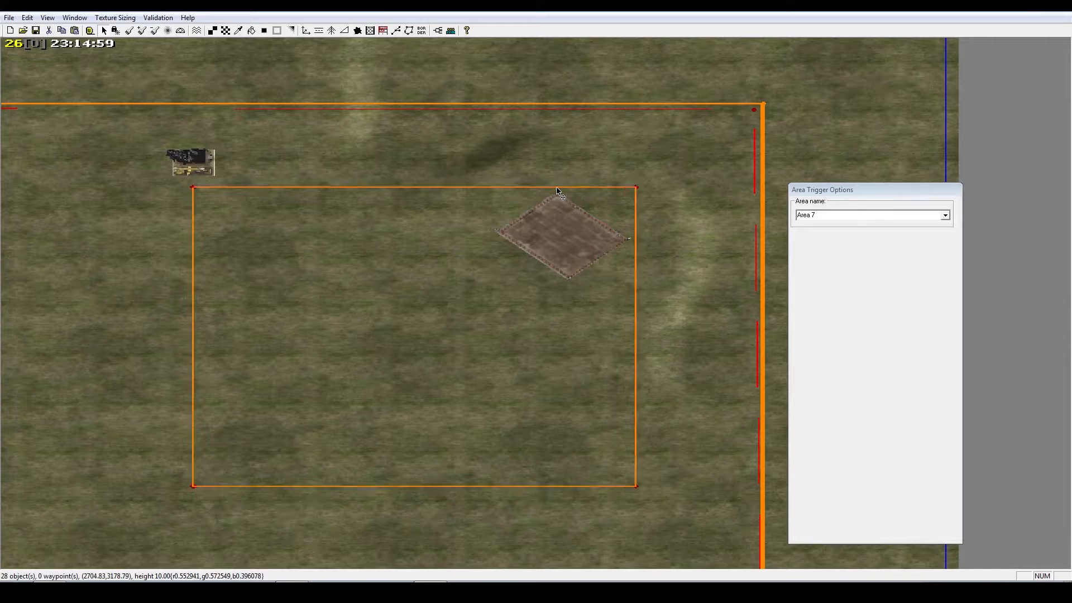
Align the right edge of Area 7 with the right corner of the upper-right supply dock
{"action": "scroll", "coordinate": [608, 240], "scroll_direction": "up", "scroll_amount": 2}
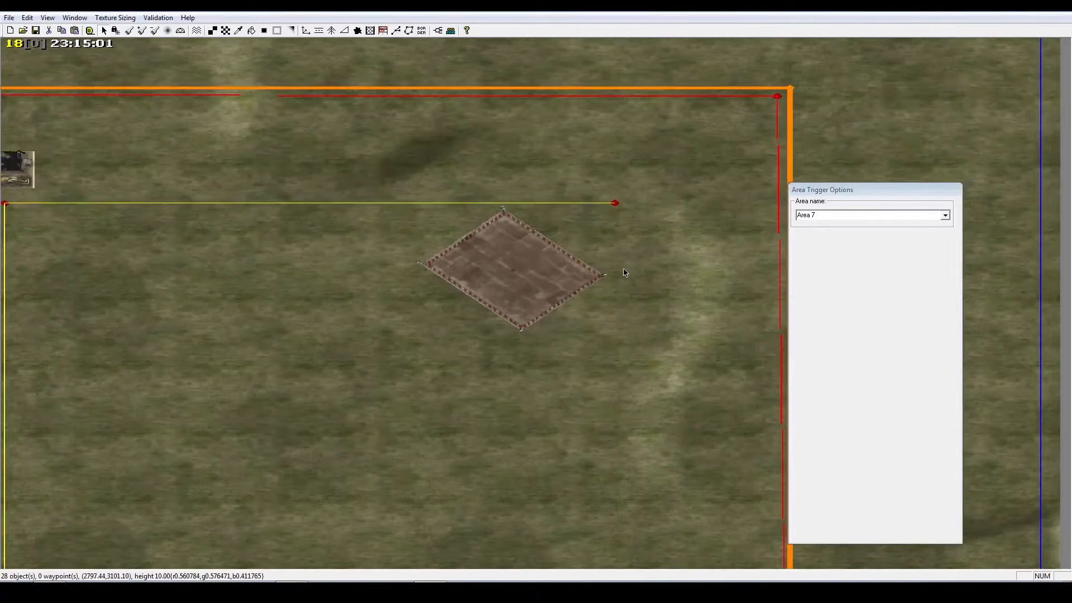
{"action": "left_click_drag", "start_coordinate": [616, 271], "coordinate": [607, 273]}
{"action": "right_click_drag", "start_coordinate": [608, 280], "coordinate": [615, 284]}
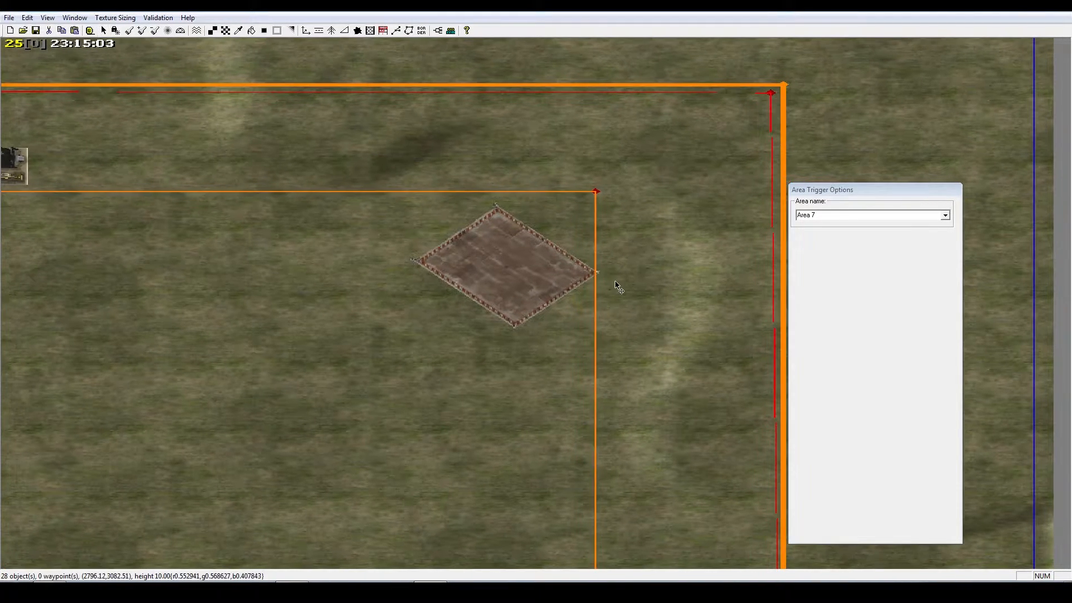
{"action": "left_click_drag", "start_coordinate": [594, 295], "coordinate": [602, 304]}
{"action": "scroll", "coordinate": [603, 308], "scroll_direction": "down", "scroll_amount": 1}
{"action": "scroll", "coordinate": [589, 309], "scroll_direction": "up", "scroll_amount": 1}
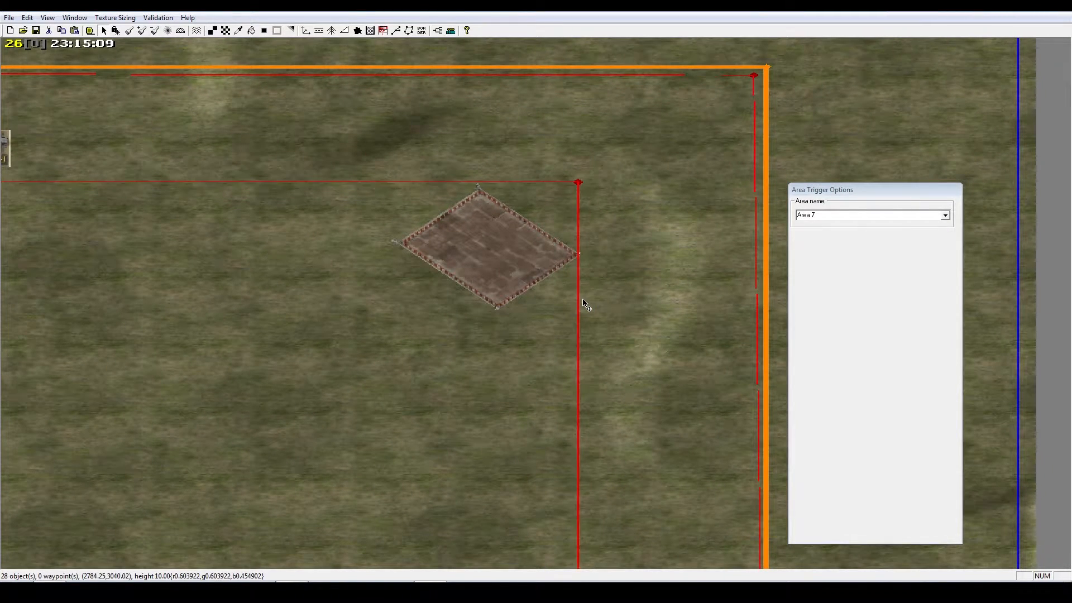
{"action": "scroll", "coordinate": [506, 279], "scroll_direction": "up", "scroll_amount": 2}
{"action": "scroll", "coordinate": [505, 279], "scroll_direction": "up", "scroll_amount": 1}
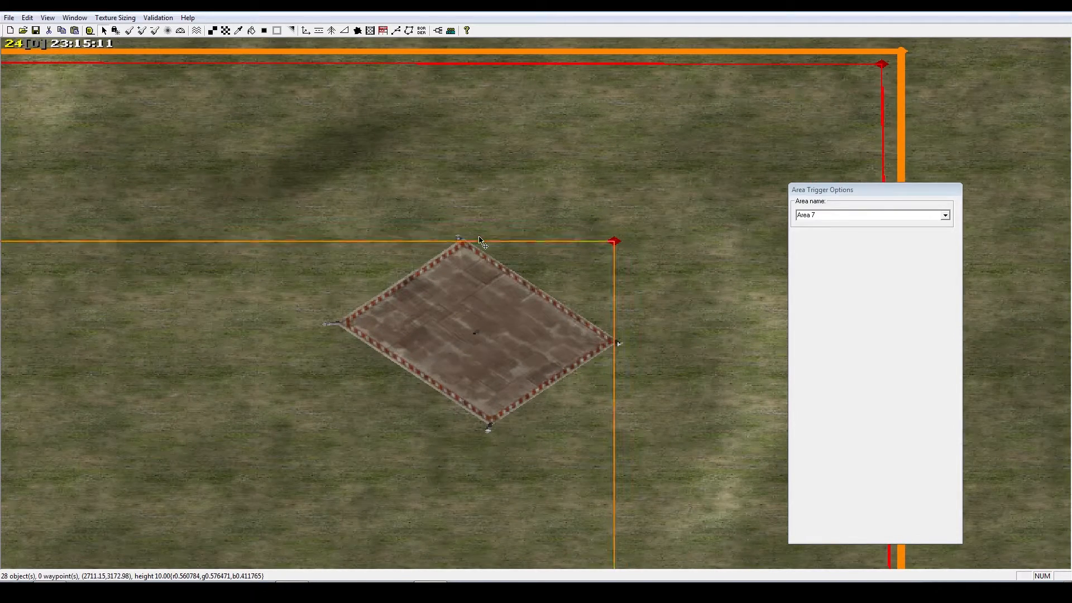
Place a ChinaCommandCenter inside the lower-left corner of Area 7 in the upper-right base, at 2390, 2760
{"action": "right_click_drag", "start_coordinate": [486, 249], "coordinate": [332, 323]}
{"action": "scroll", "coordinate": [519, 256], "scroll_direction": "down", "scroll_amount": 3}
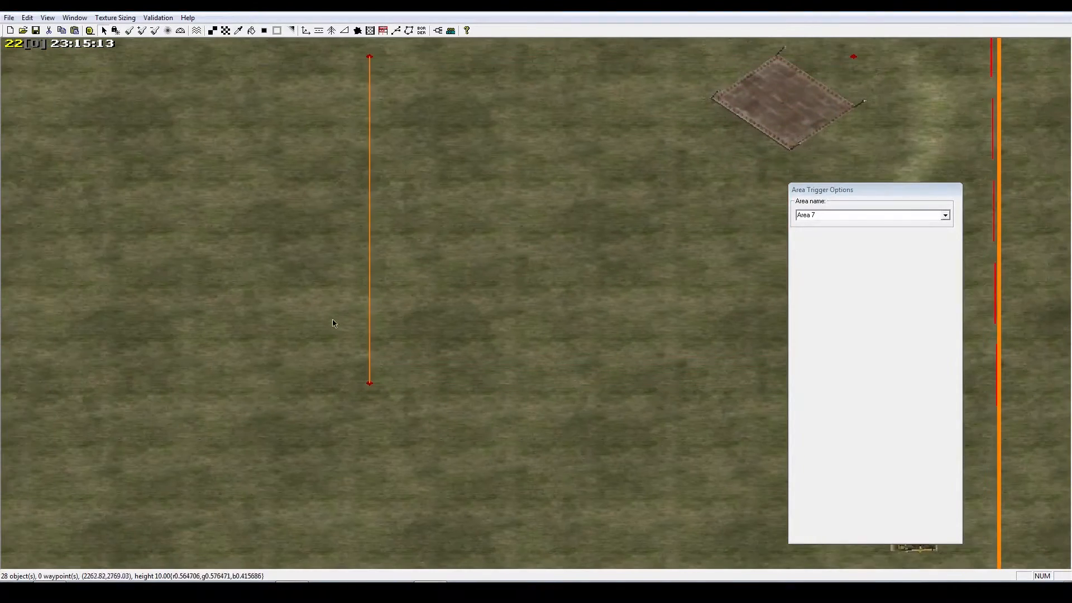
{"action": "left_click", "coordinate": [306, 31]}
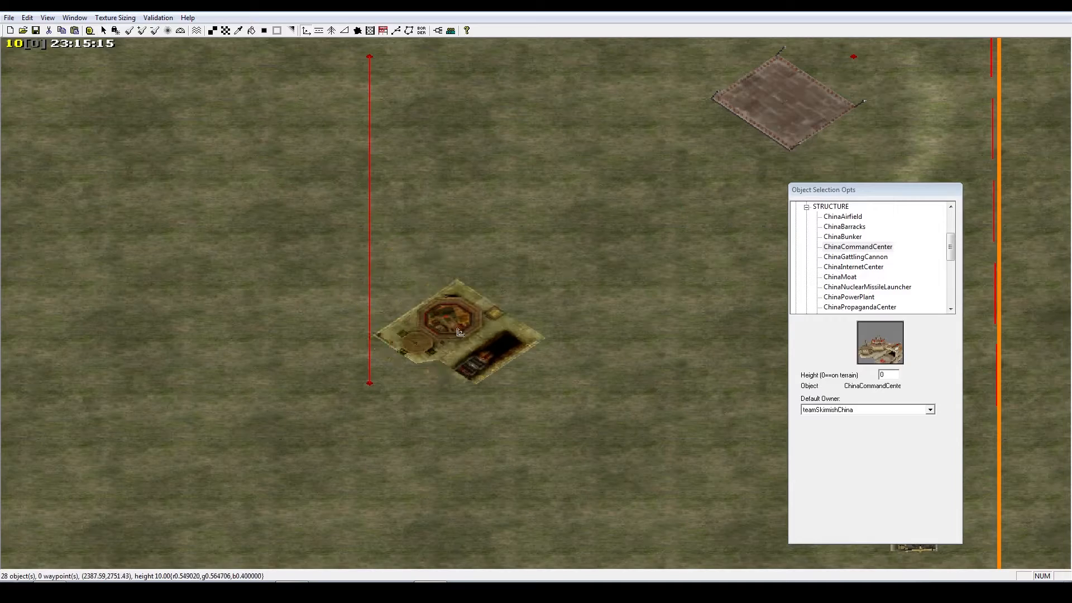
{"action": "left_click", "coordinate": [458, 330]}
{"action": "right_click_drag", "start_coordinate": [514, 331], "coordinate": [552, 364]}
{"action": "right_click", "coordinate": [552, 363]}
{"action": "left_click_drag", "start_coordinate": [435, 316], "coordinate": [435, 310]}
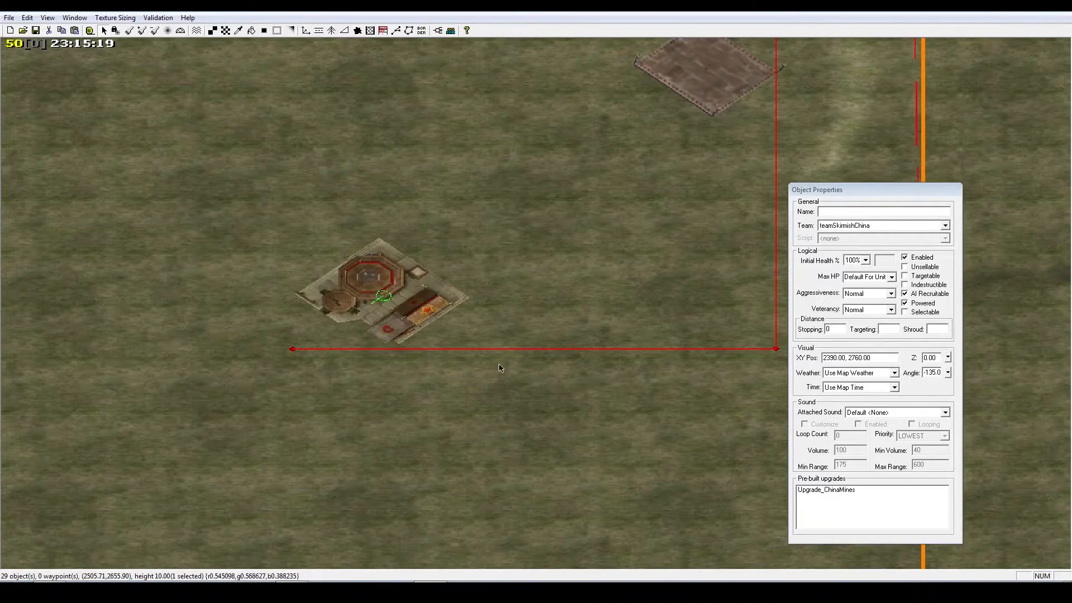
Move Area 7 from the upper-right base across the top of the map toward the upper-left base
{"action": "scroll", "coordinate": [500, 369], "scroll_direction": "down", "scroll_amount": 5}
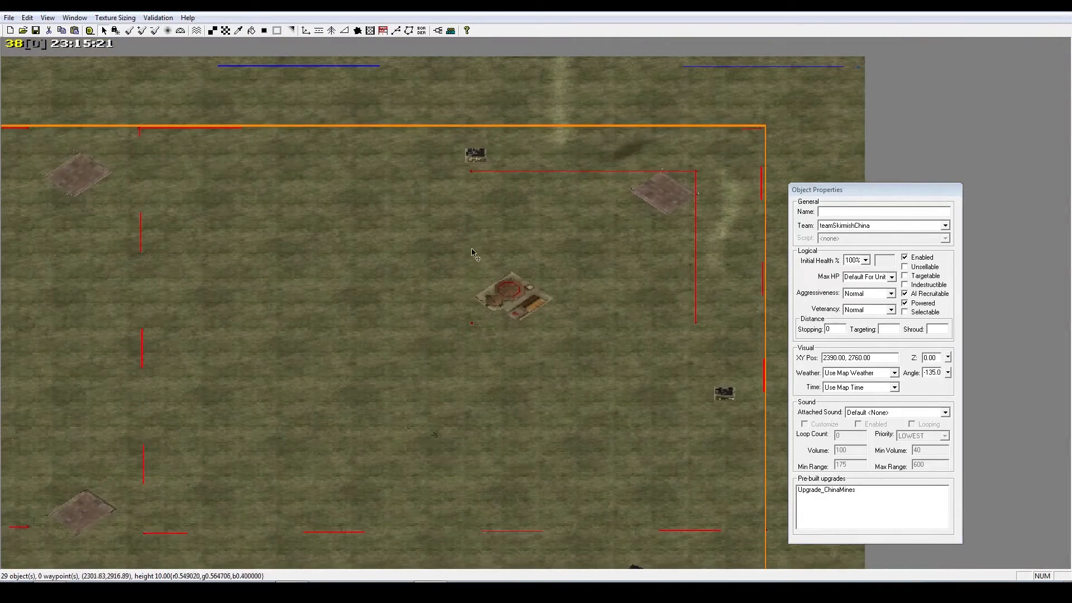
{"action": "left_click_drag", "start_coordinate": [472, 252], "coordinate": [102, 268]}
{"action": "right_click_drag", "start_coordinate": [2, 275], "coordinate": [360, 299]}
{"action": "right_click_drag", "start_coordinate": [658, 277], "coordinate": [750, 254]}
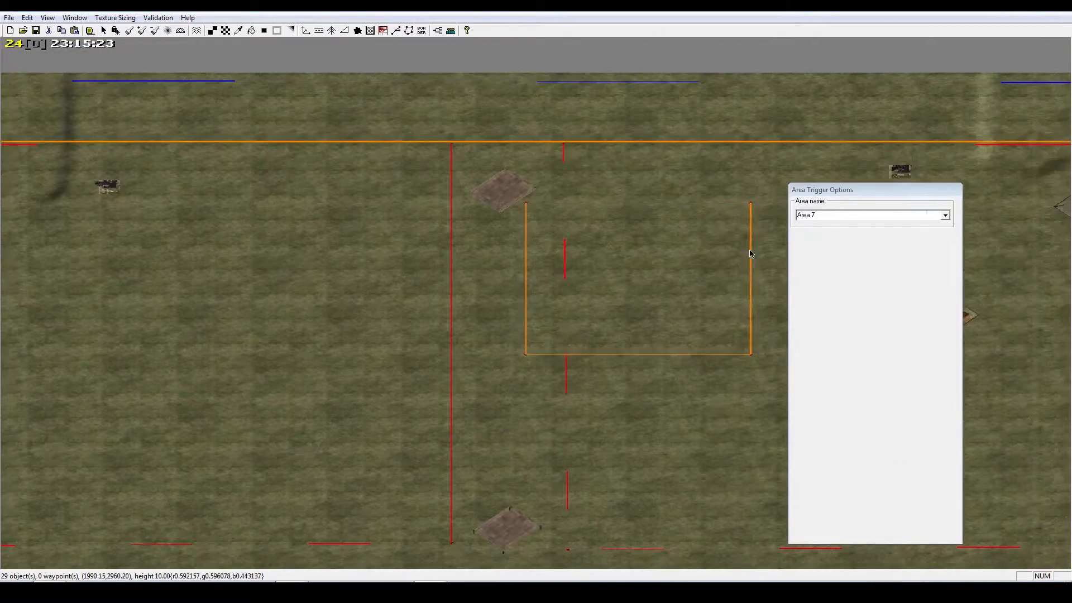
{"action": "left_click_drag", "start_coordinate": [676, 204], "coordinate": [17, 239]}
{"action": "right_click_drag", "start_coordinate": [324, 278], "coordinate": [484, 360]}
{"action": "scroll", "coordinate": [438, 217], "scroll_direction": "up", "scroll_amount": 6}
Align the upper-left corner of Area 7 with the top and left corners of the upper-left supply dock
{"action": "left_click", "coordinate": [465, 230]}
{"action": "left_click_drag", "start_coordinate": [465, 232], "coordinate": [600, 195]}
{"action": "right_click_drag", "start_coordinate": [290, 150], "coordinate": [433, 185]}
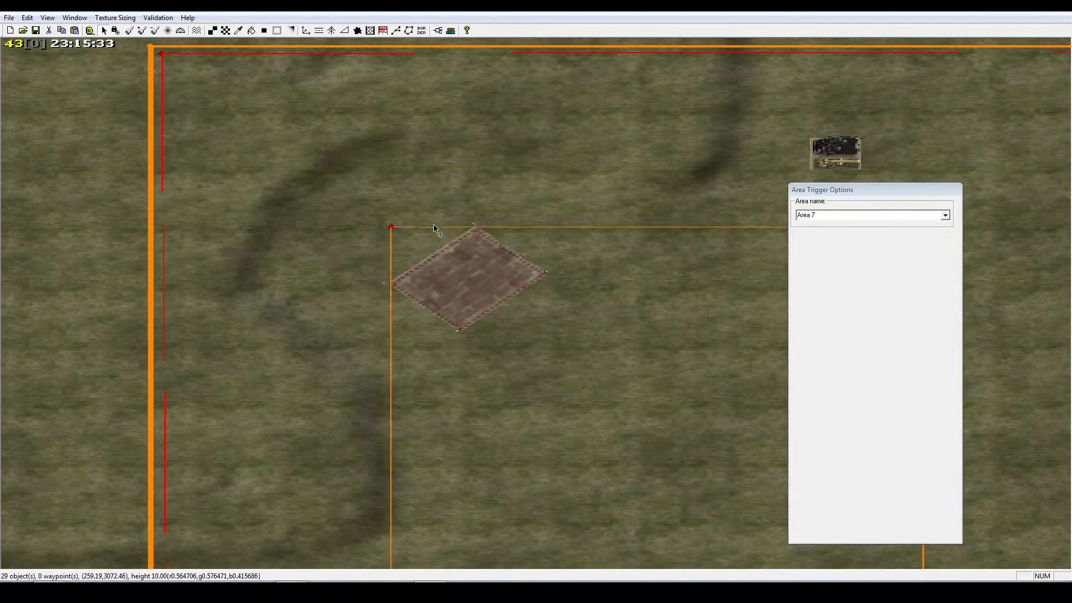
{"action": "left_click_drag", "start_coordinate": [438, 231], "coordinate": [426, 223]}
{"action": "right_click_drag", "start_coordinate": [781, 438], "coordinate": [611, 354]}
{"action": "left_click", "coordinate": [269, 137]}
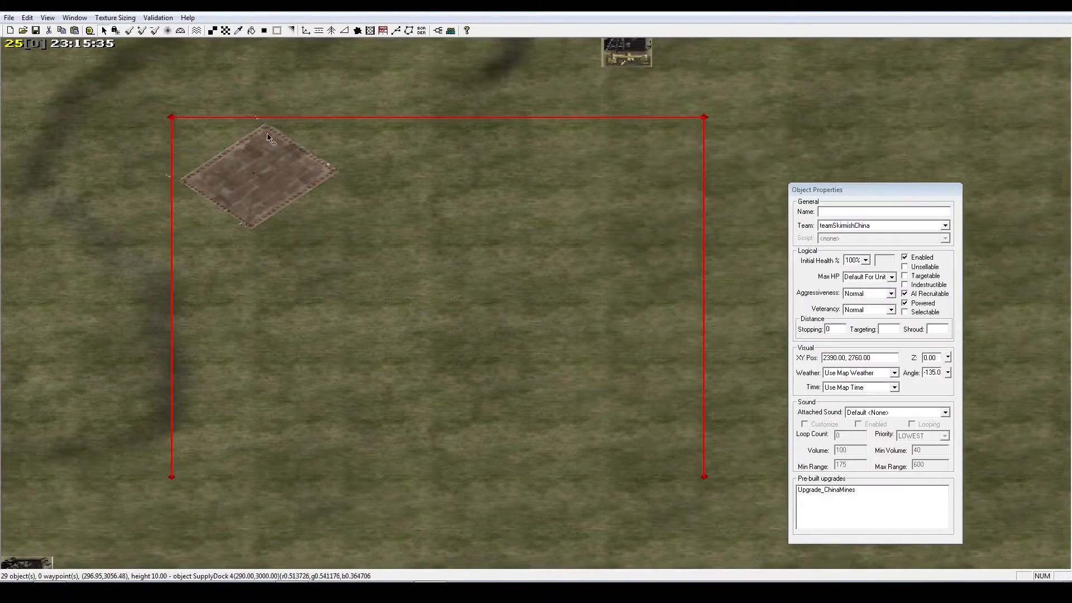
Place a ChinaCommandCenter inside the lower-right corner of Area 7 in the upper-left base, at 600, 2670
{"action": "left_click", "coordinate": [306, 32]}
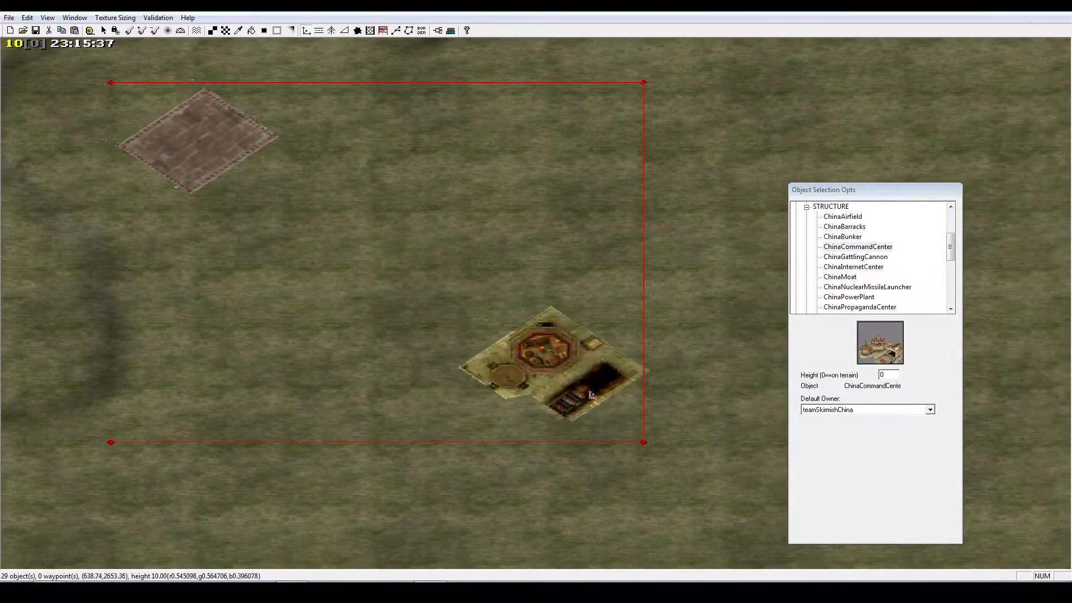
{"action": "left_click", "coordinate": [544, 376]}
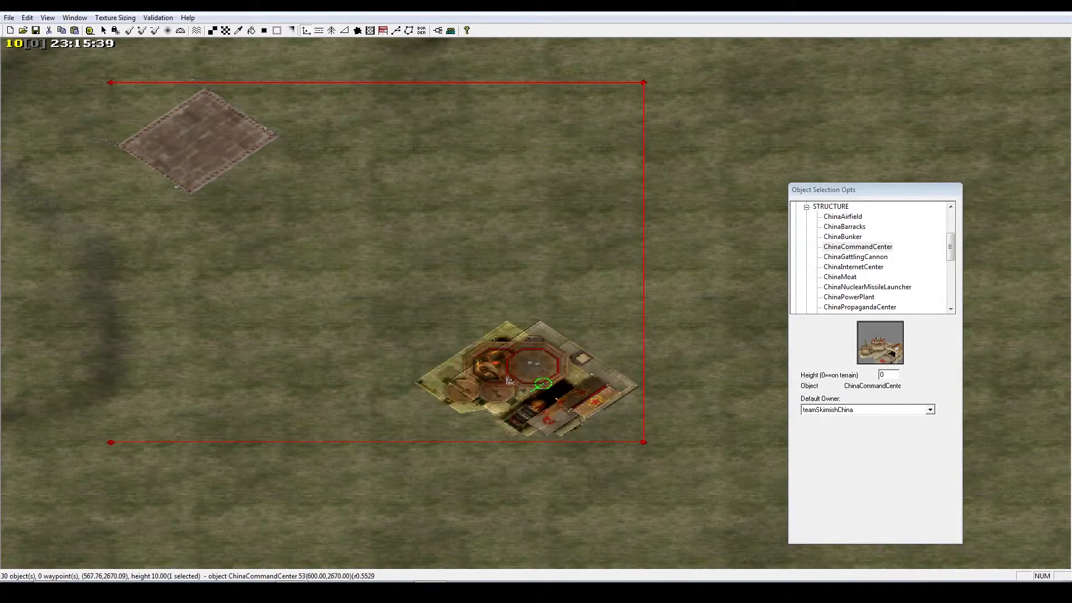
{"action": "right_click_drag", "start_coordinate": [507, 375], "coordinate": [703, 452]}
{"action": "right_click_drag", "start_coordinate": [577, 417], "coordinate": [467, 407]}
{"action": "right_click", "coordinate": [467, 407]}
{"action": "scroll", "coordinate": [467, 407], "scroll_direction": "up", "scroll_amount": 2}
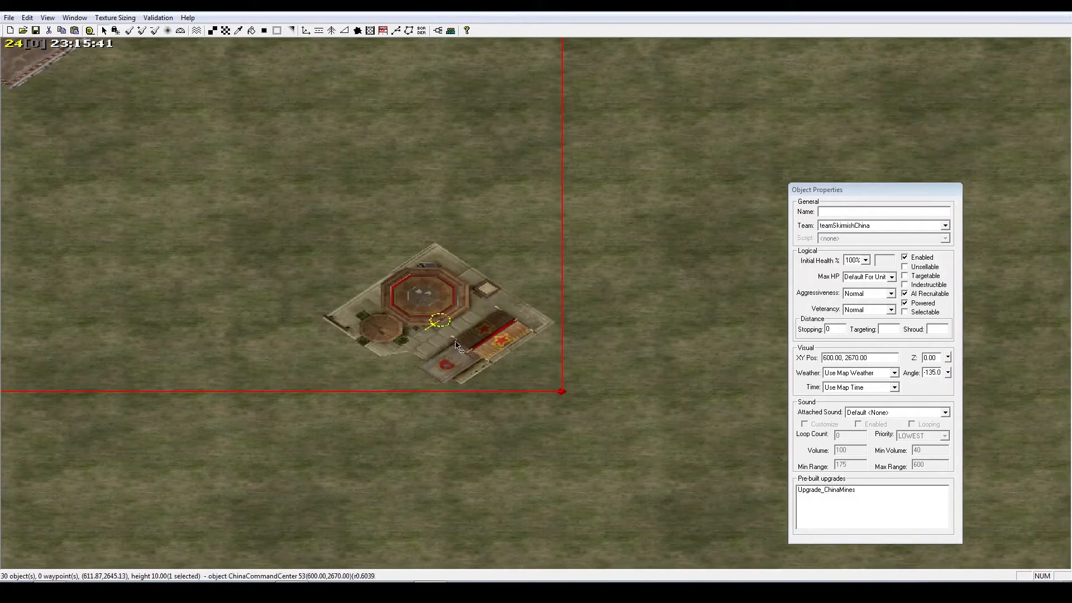
{"action": "right_click_drag", "start_coordinate": [486, 368], "coordinate": [480, 375]}
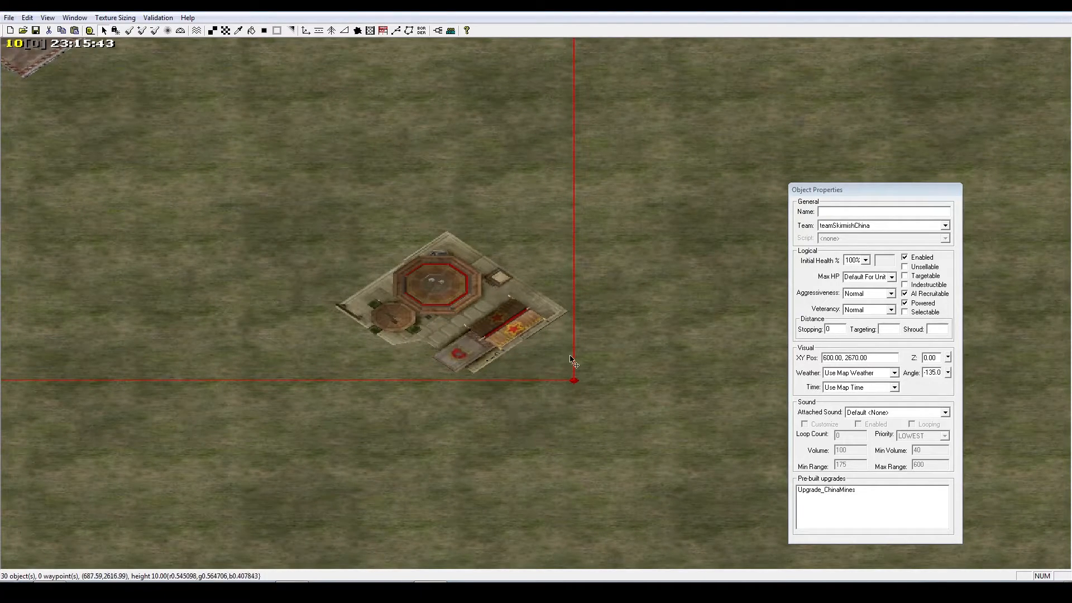
{"action": "scroll", "coordinate": [555, 363], "scroll_direction": "down", "scroll_amount": 5}
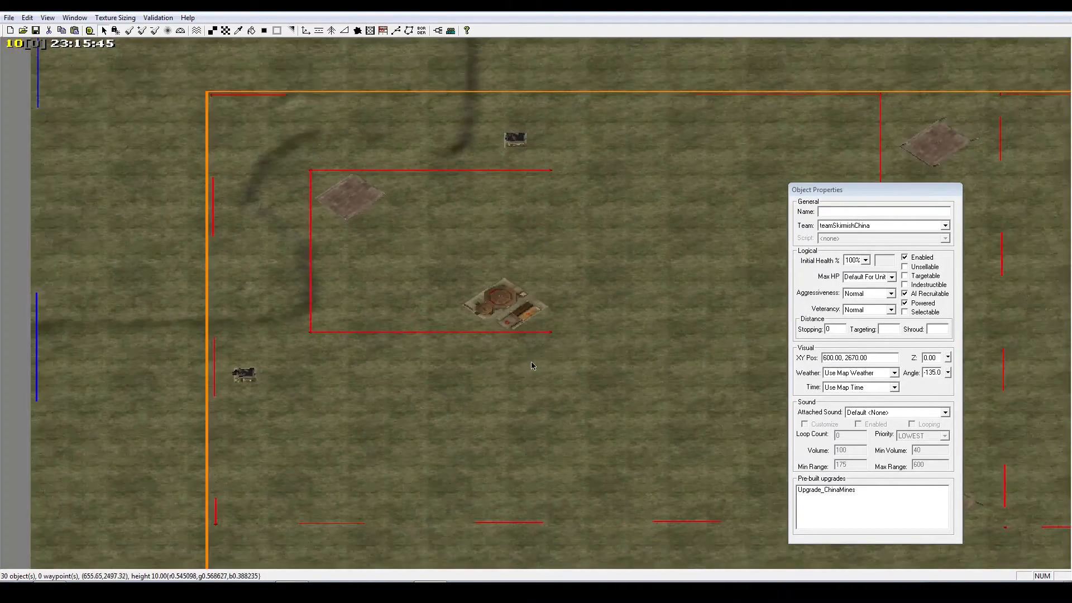
{"action": "scroll", "coordinate": [453, 359], "scroll_direction": "down", "scroll_amount": 1}
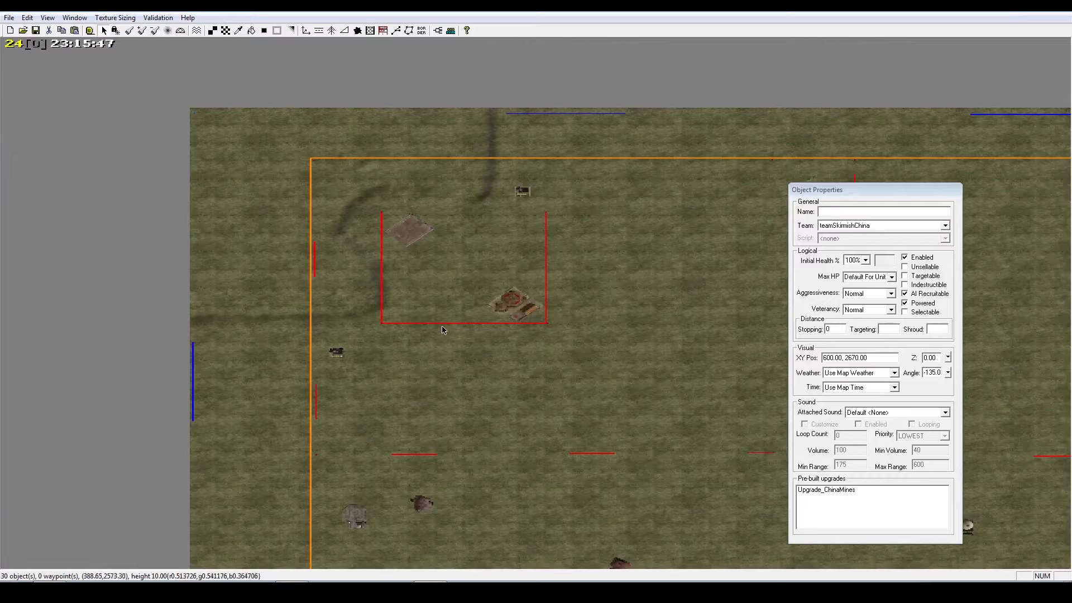
Delete trigger Area 7 around the upper-left base's command center
{"action": "left_click", "coordinate": [441, 324]}
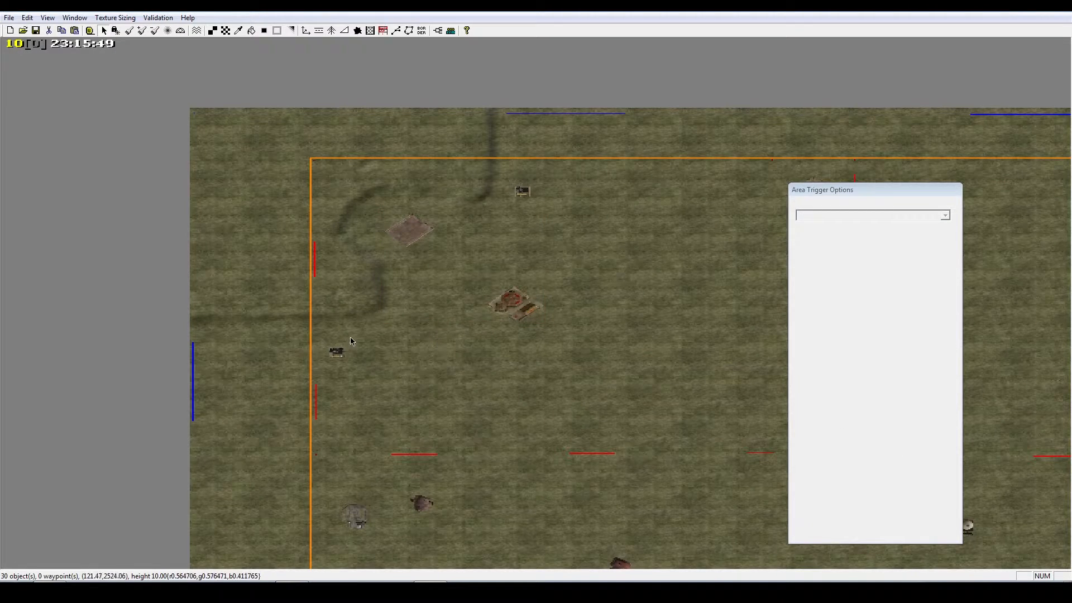
{"action": "scroll", "coordinate": [469, 317], "scroll_direction": "up", "scroll_amount": 6}
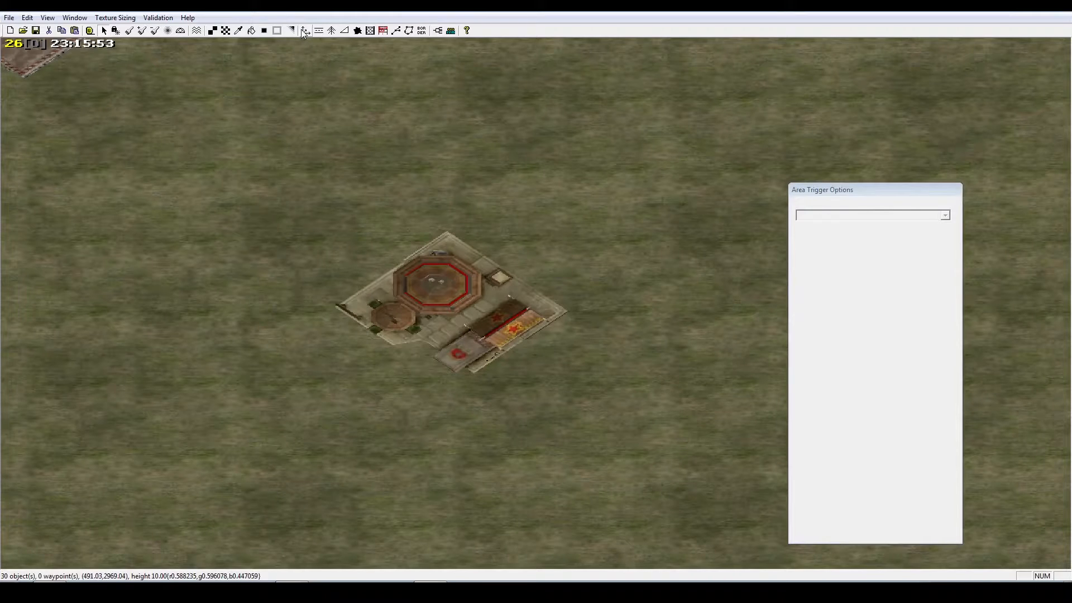
{"action": "left_click", "coordinate": [303, 33]}
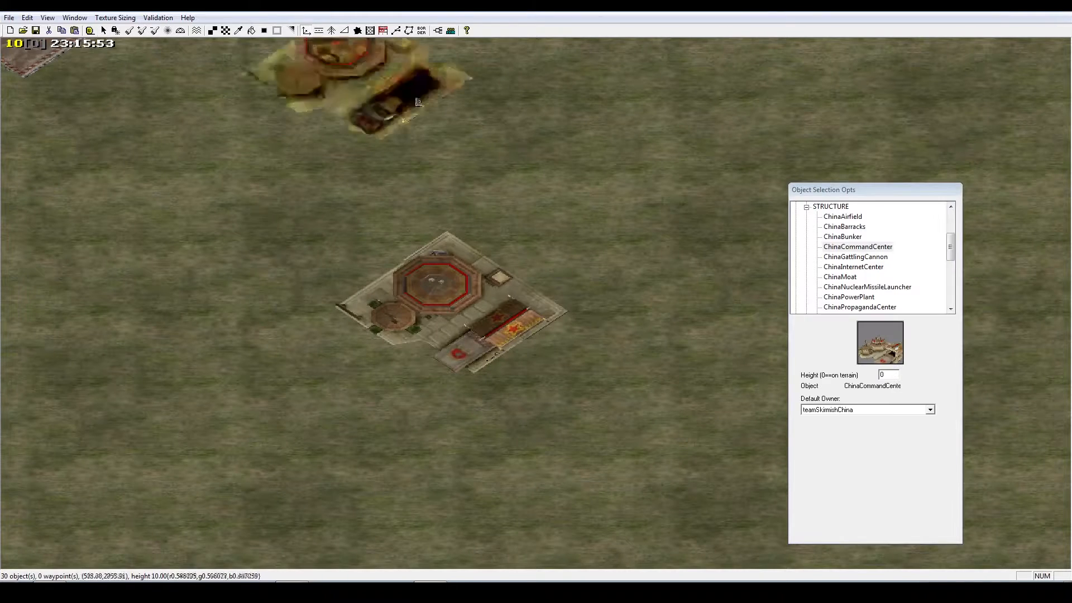
{"action": "right_click", "coordinate": [493, 150]}
{"action": "right_click_drag", "start_coordinate": [541, 153], "coordinate": [513, 74]}
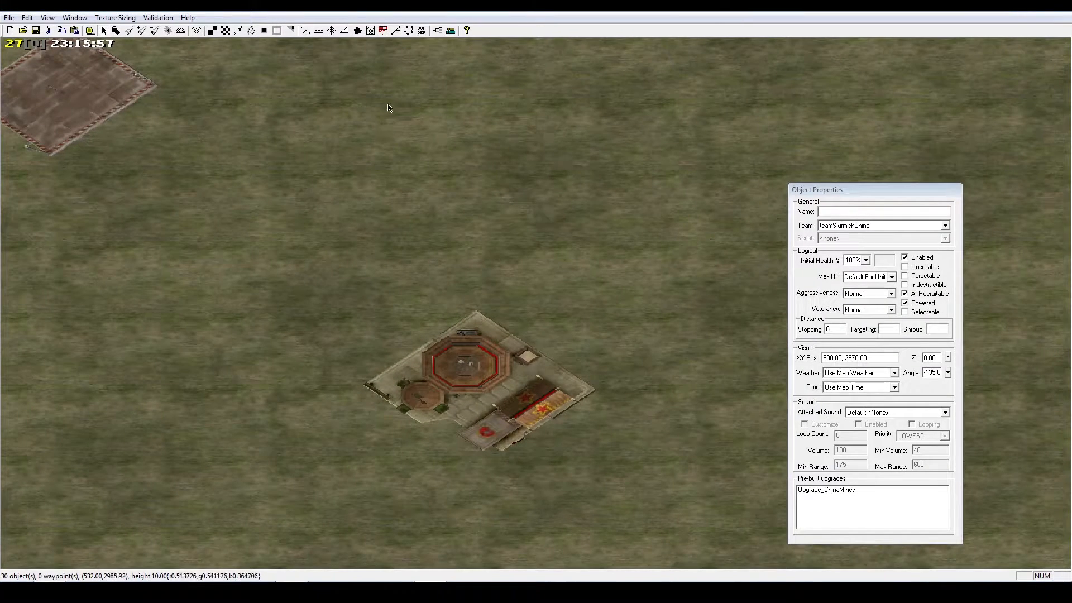
Examine the grey hexagonal center marker at the foot of the upper-left ChinaCommandCenter's large octagonal building
{"action": "left_click", "coordinate": [398, 34]}
{"action": "scroll", "coordinate": [465, 336], "scroll_direction": "up", "scroll_amount": 5}
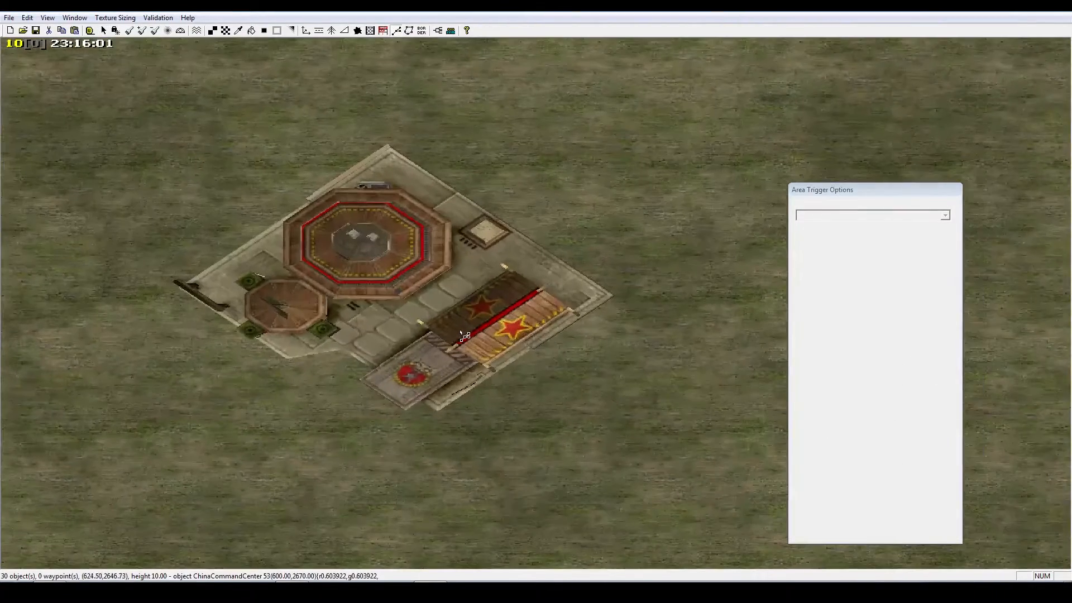
{"action": "right_click_drag", "start_coordinate": [465, 336], "coordinate": [441, 323]}
{"action": "scroll", "coordinate": [512, 344], "scroll_direction": "up", "scroll_amount": 2}
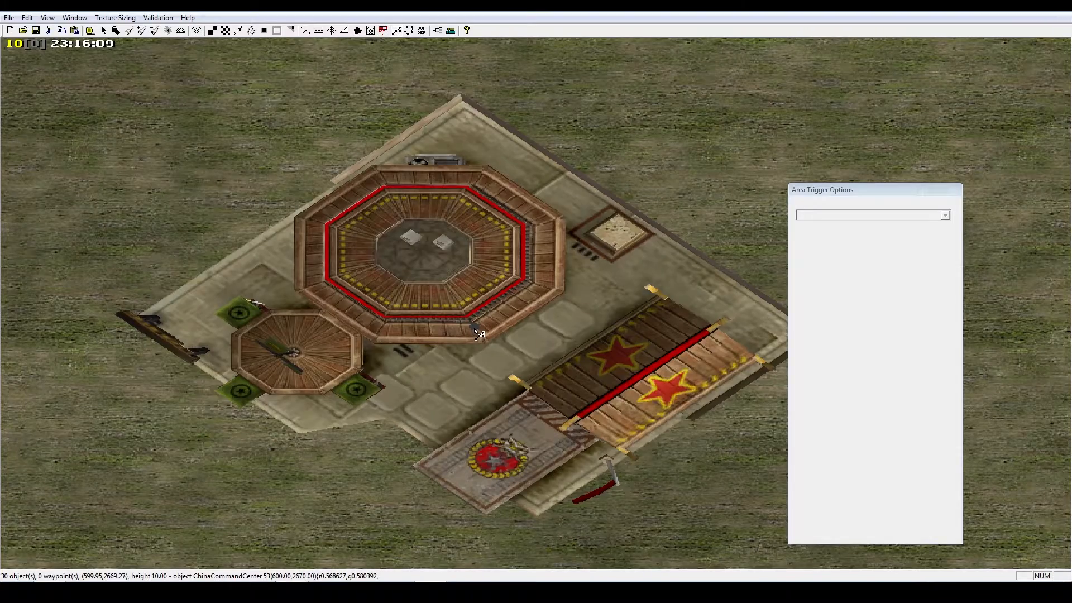
{"action": "scroll", "coordinate": [486, 341], "scroll_direction": "up", "scroll_amount": 3}
{"action": "scroll", "coordinate": [485, 353], "scroll_direction": "up", "scroll_amount": 10}
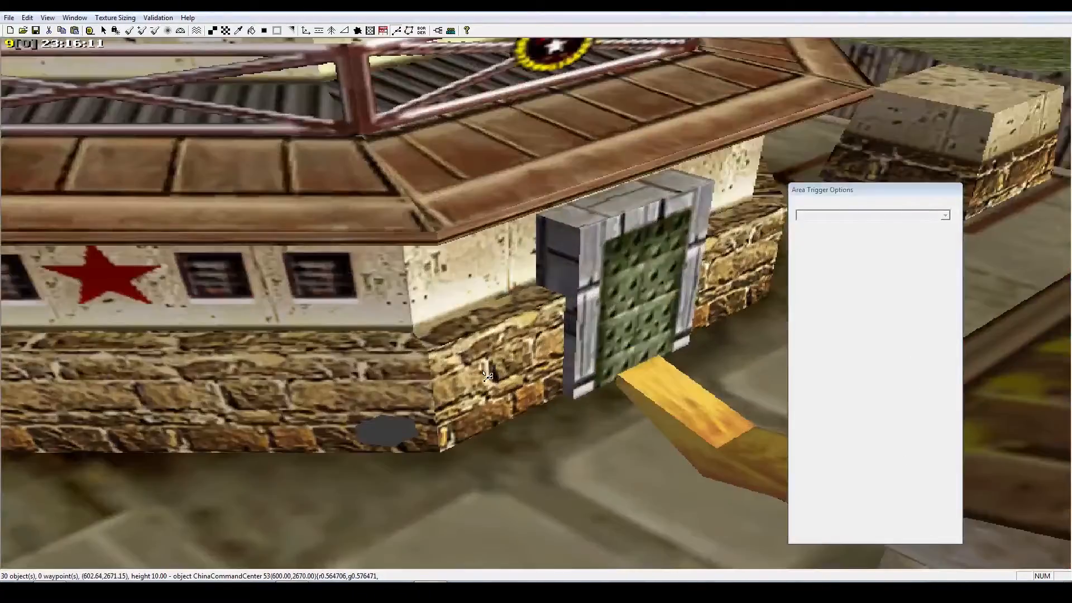
{"action": "scroll", "coordinate": [467, 364], "scroll_direction": "down", "scroll_amount": 5}
{"action": "scroll", "coordinate": [380, 408], "scroll_direction": "up", "scroll_amount": 10}
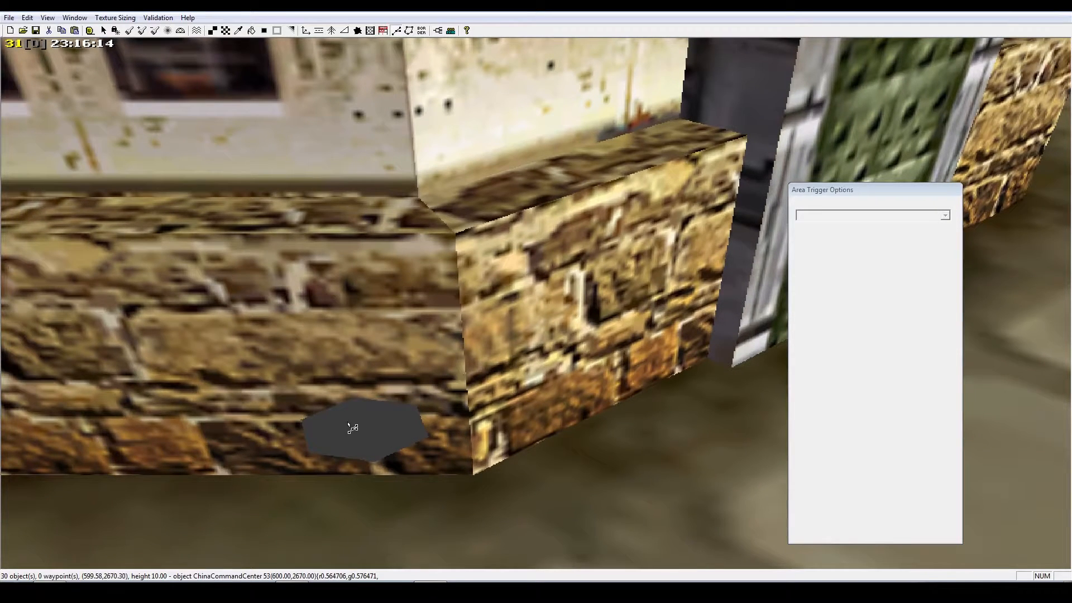
{"action": "right_click_drag", "start_coordinate": [348, 423], "coordinate": [398, 411]}
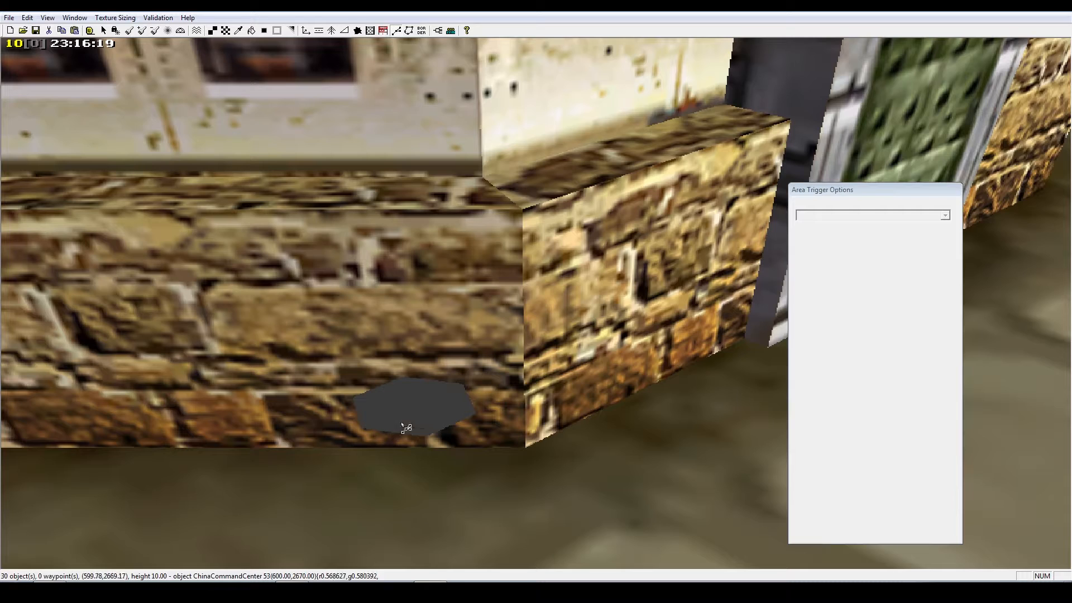
{"action": "left_click", "coordinate": [441, 424]}
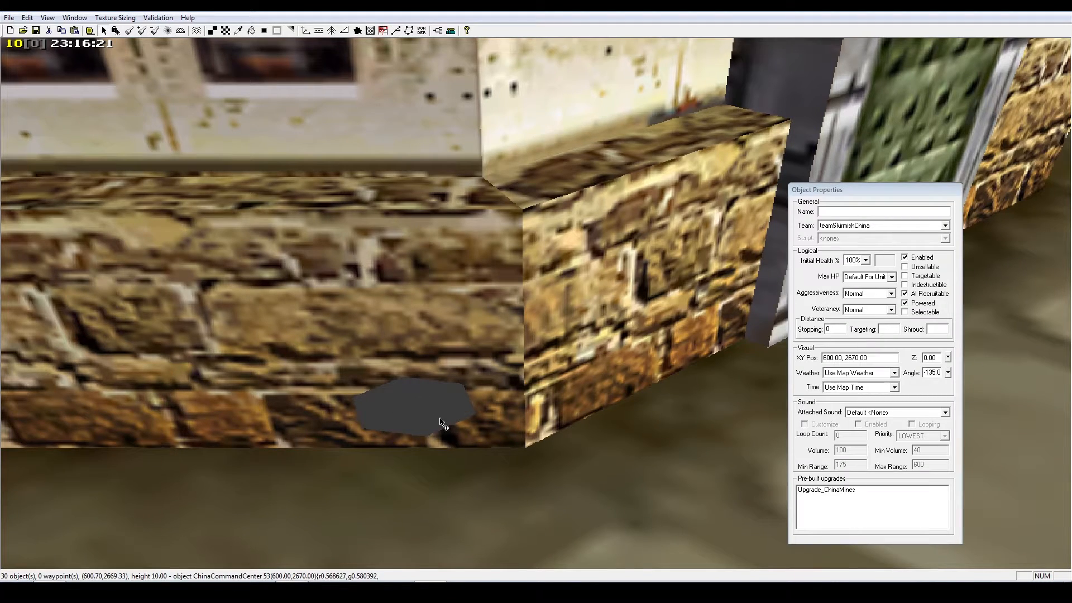
{"action": "scroll", "coordinate": [440, 419], "scroll_direction": "down", "scroll_amount": 6}
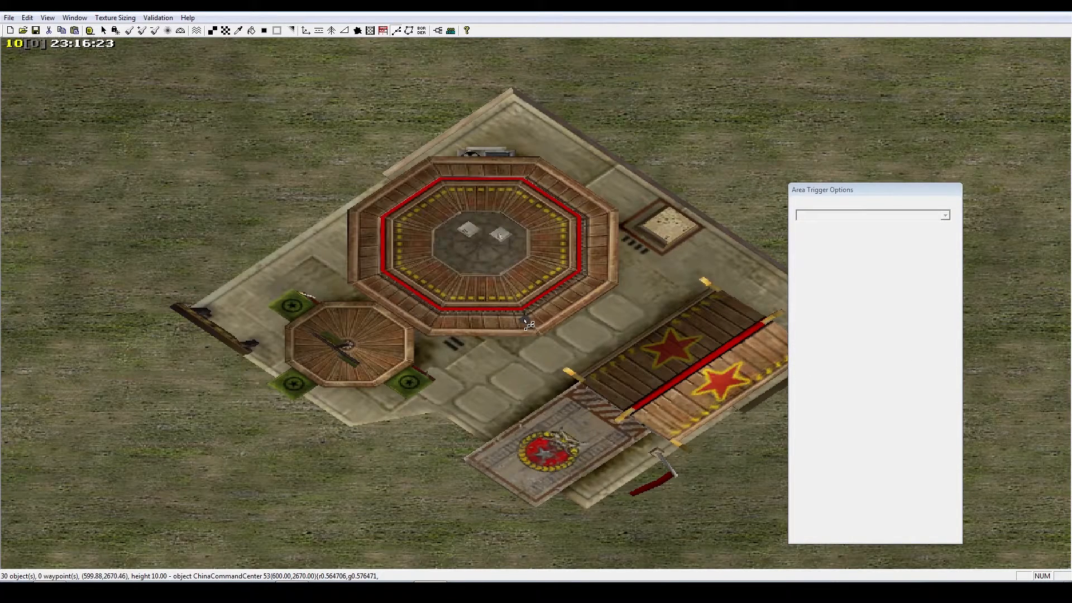
Place a waypoint on the center marker of the upper-left ChinaCommandCenter, at 600, 2670, and select it
{"action": "left_click", "coordinate": [528, 324]}
{"action": "right_click_drag", "start_coordinate": [547, 345], "coordinate": [458, 375]}
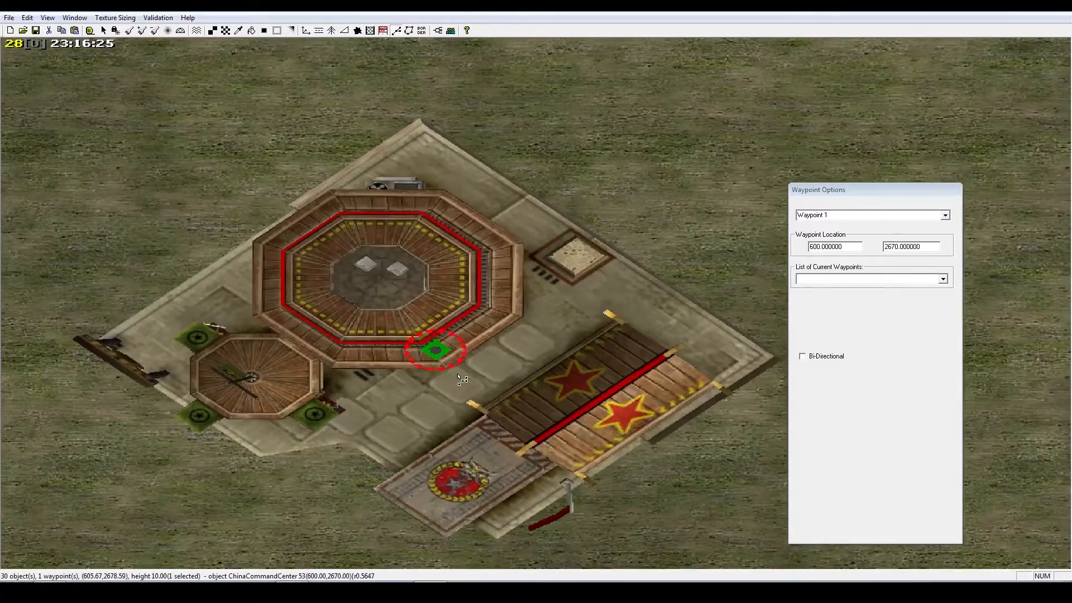
{"action": "right_click_drag", "start_coordinate": [517, 349], "coordinate": [566, 327]}
{"action": "right_click", "coordinate": [515, 336]}
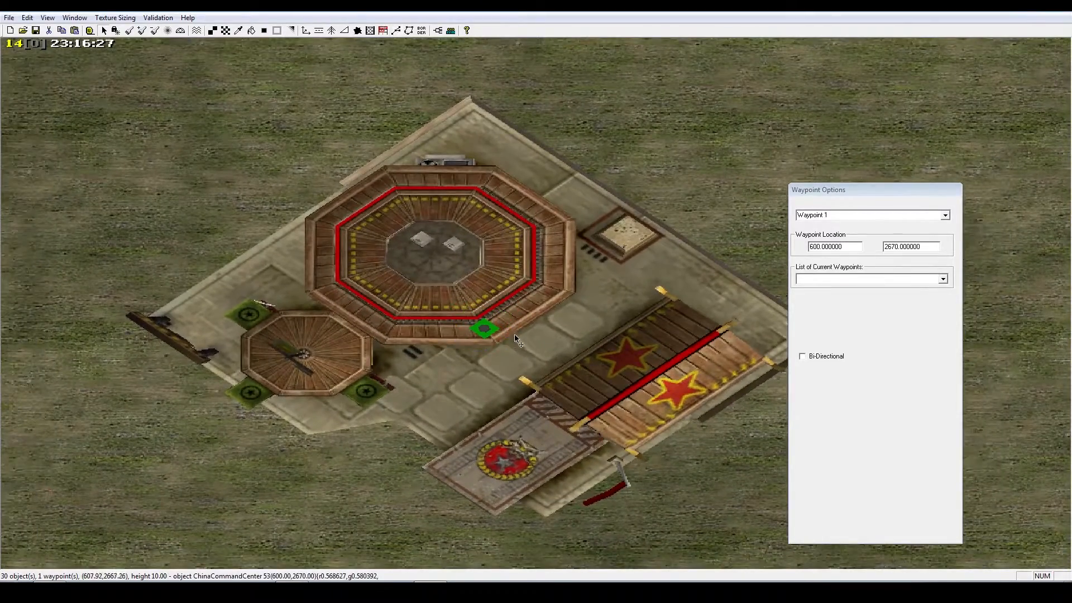
{"action": "left_click", "coordinate": [483, 335]}
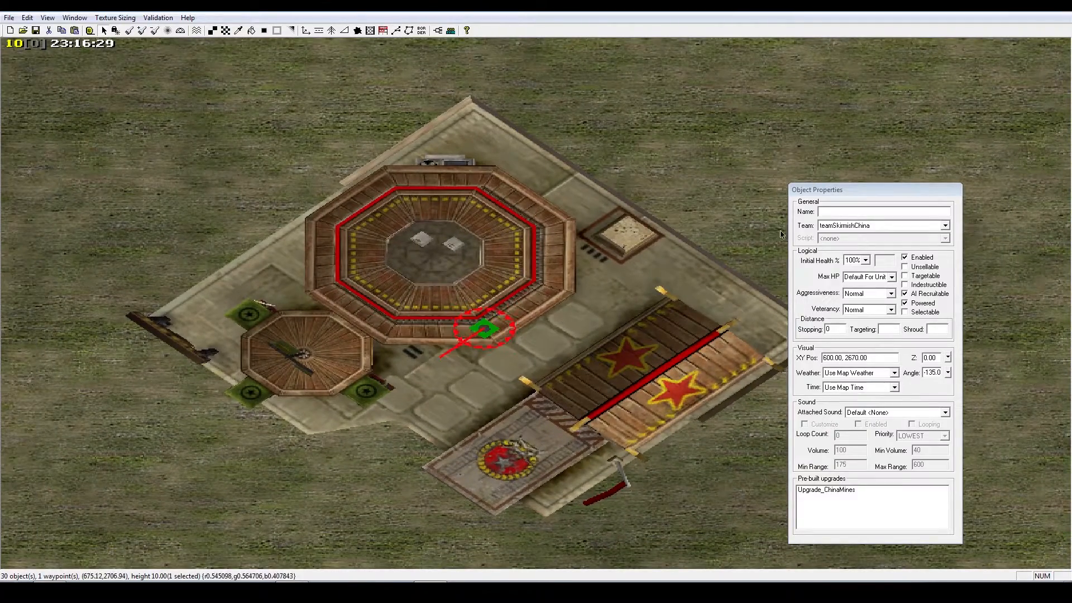
{"action": "left_click", "coordinate": [505, 327]}
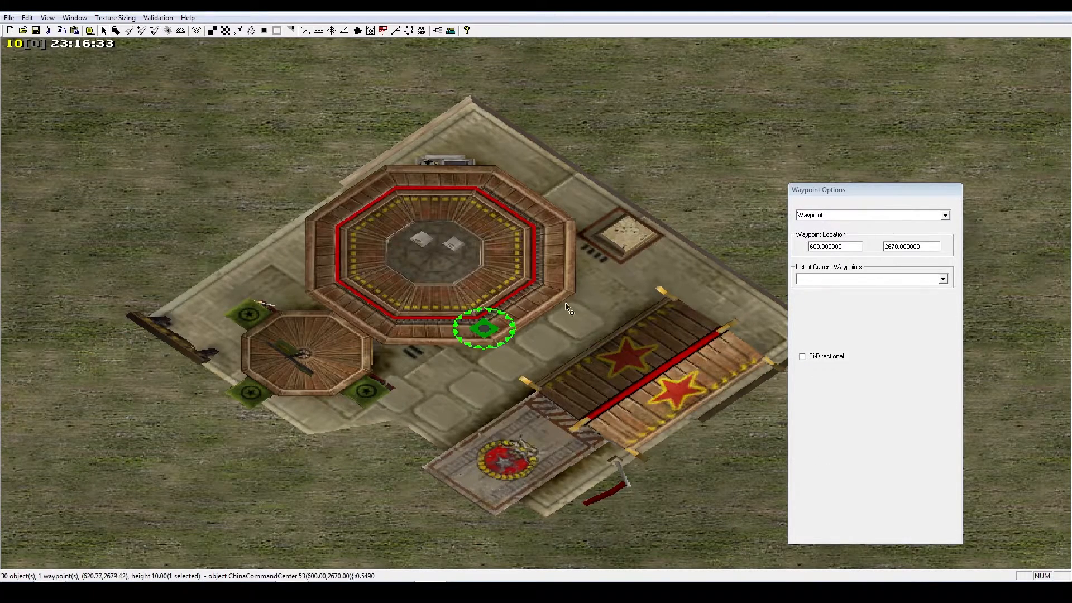
Name the waypoint on the upper-left command center Player_3_Start
{"action": "left_click", "coordinate": [945, 216]}
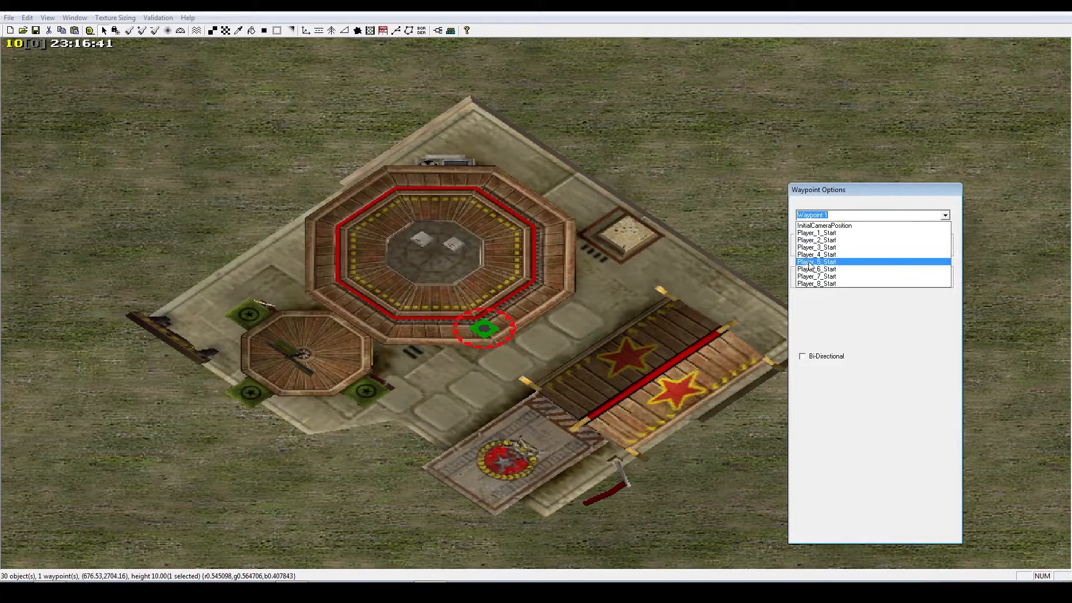
{"action": "left_click", "coordinate": [826, 233]}
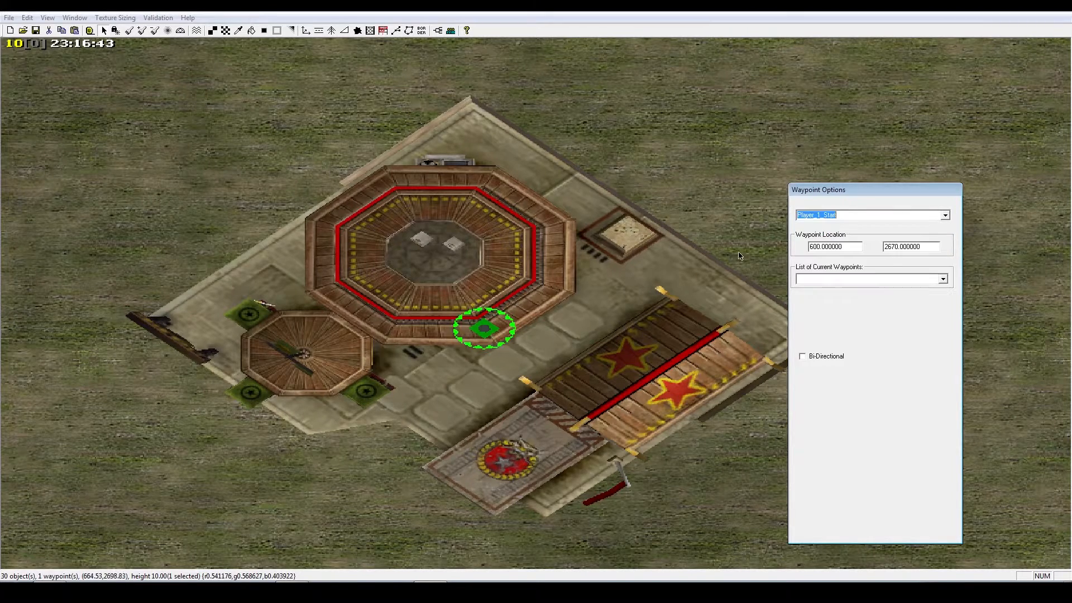
{"action": "left_click", "coordinate": [945, 216]}
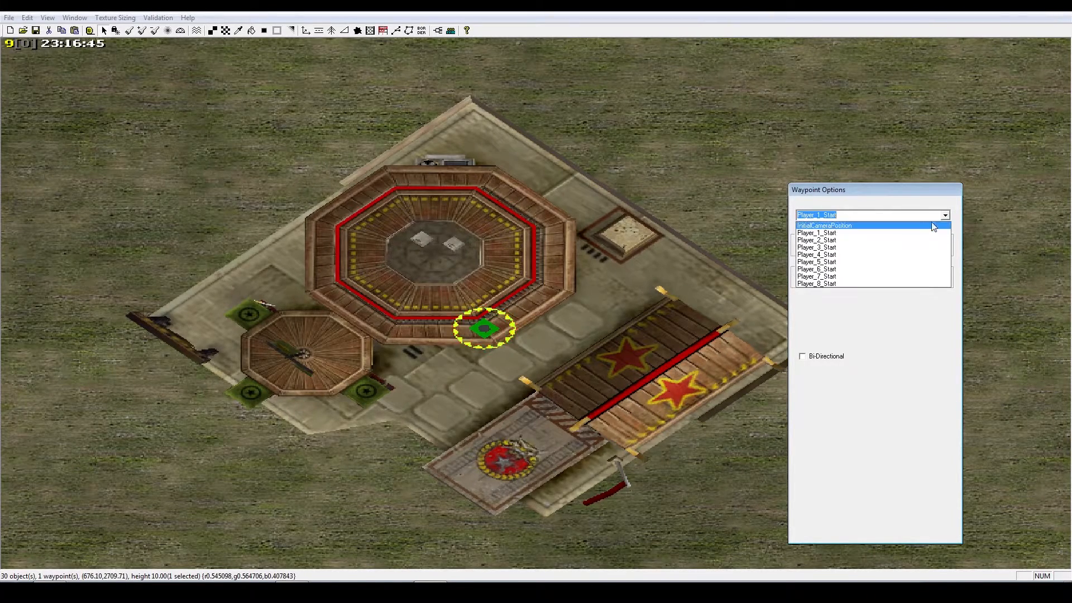
{"action": "left_click", "coordinate": [883, 246]}
{"action": "left_click", "coordinate": [672, 167]}
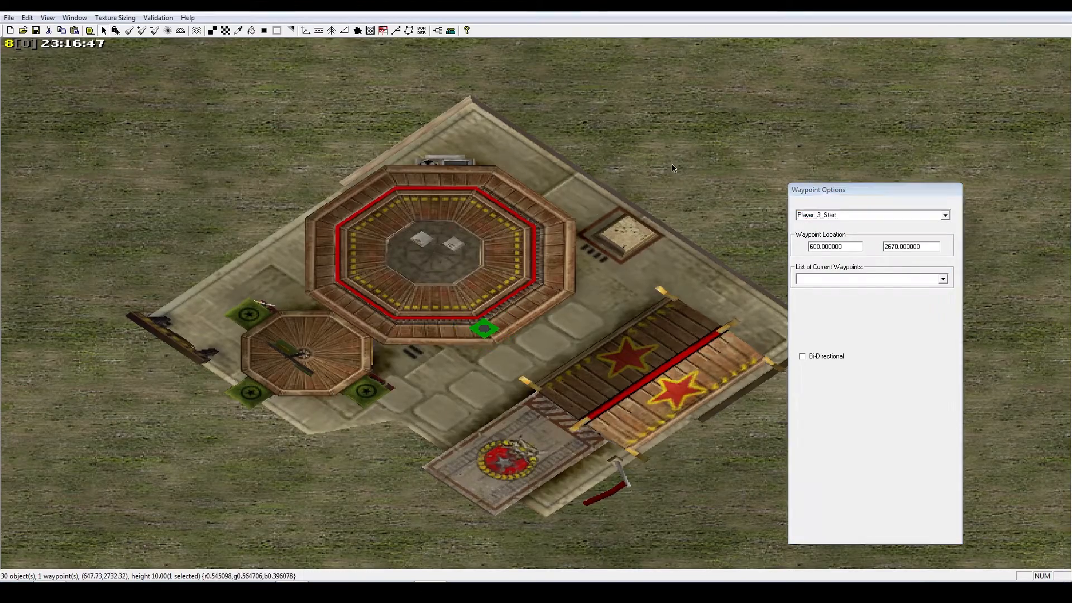
Place a waypoint on the center marker of the upper-right base's ChinaCommandCenter, at 2390, 2760
{"action": "right_click_drag", "start_coordinate": [714, 215], "coordinate": [657, 222]}
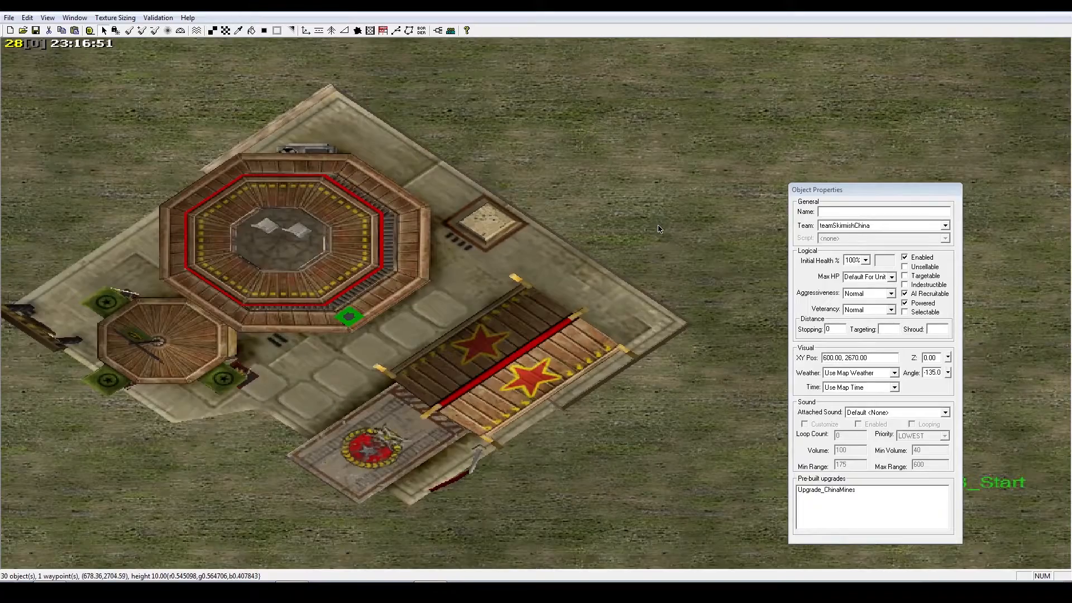
{"action": "scroll", "coordinate": [656, 233], "scroll_direction": "down", "scroll_amount": 10}
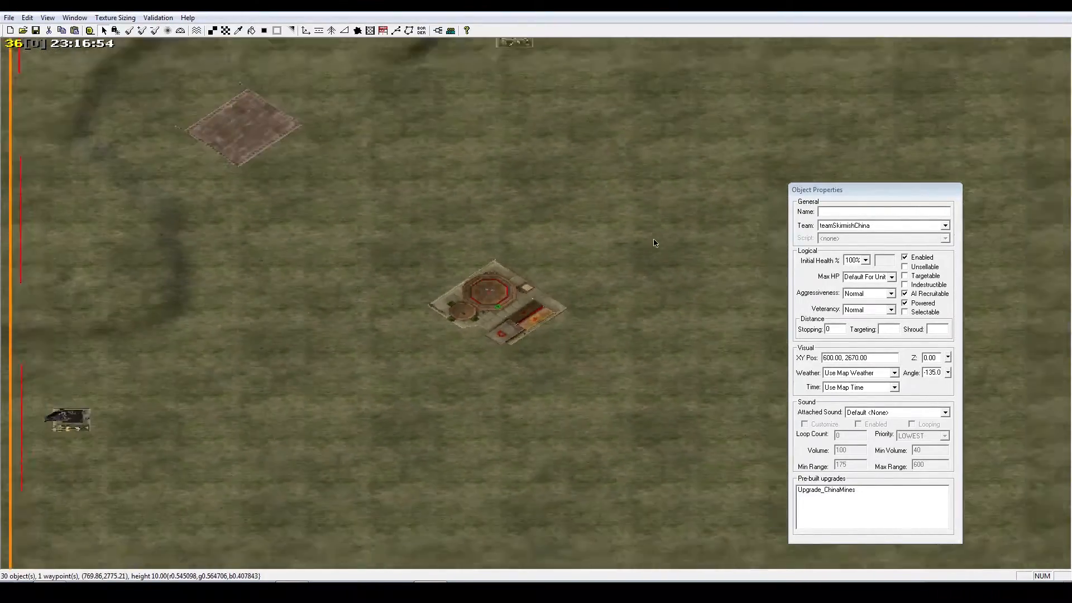
{"action": "right_click_drag", "start_coordinate": [655, 242], "coordinate": [256, 280]}
{"action": "right_click_drag", "start_coordinate": [748, 346], "coordinate": [587, 372]}
{"action": "scroll", "coordinate": [452, 339], "scroll_direction": "up", "scroll_amount": 5}
{"action": "scroll", "coordinate": [451, 336], "scroll_direction": "up", "scroll_amount": 7}
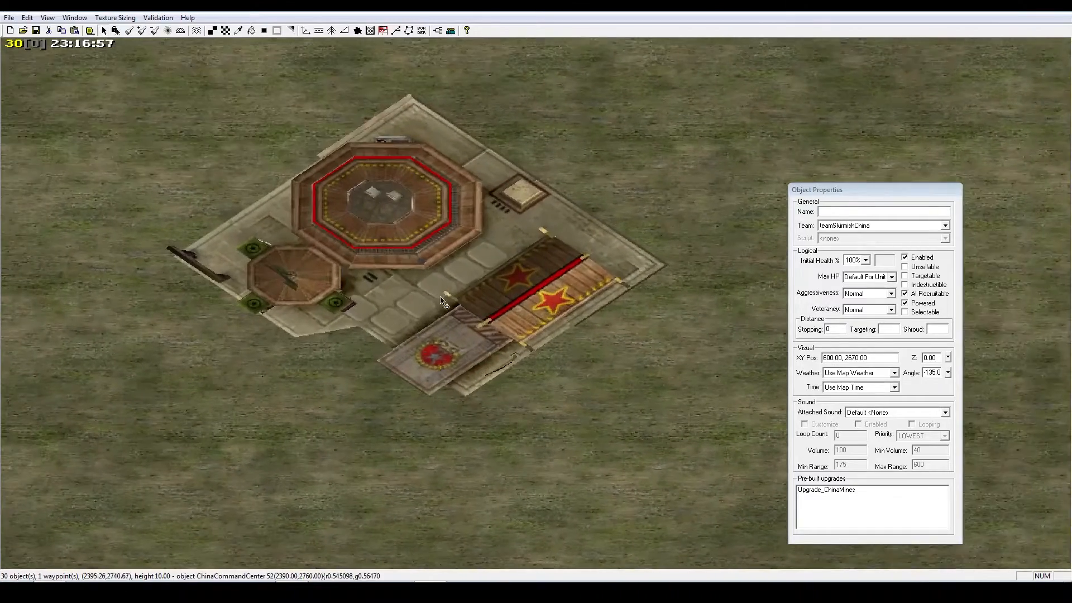
{"action": "right_click_drag", "start_coordinate": [441, 297], "coordinate": [478, 332]}
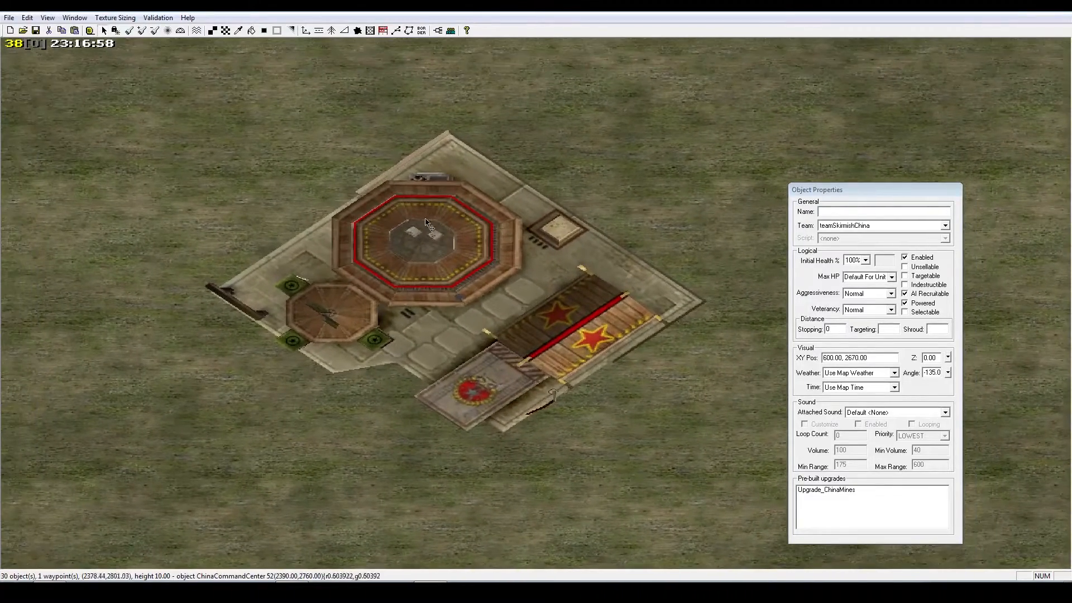
{"action": "left_click", "coordinate": [395, 31]}
{"action": "left_click", "coordinate": [468, 304]}
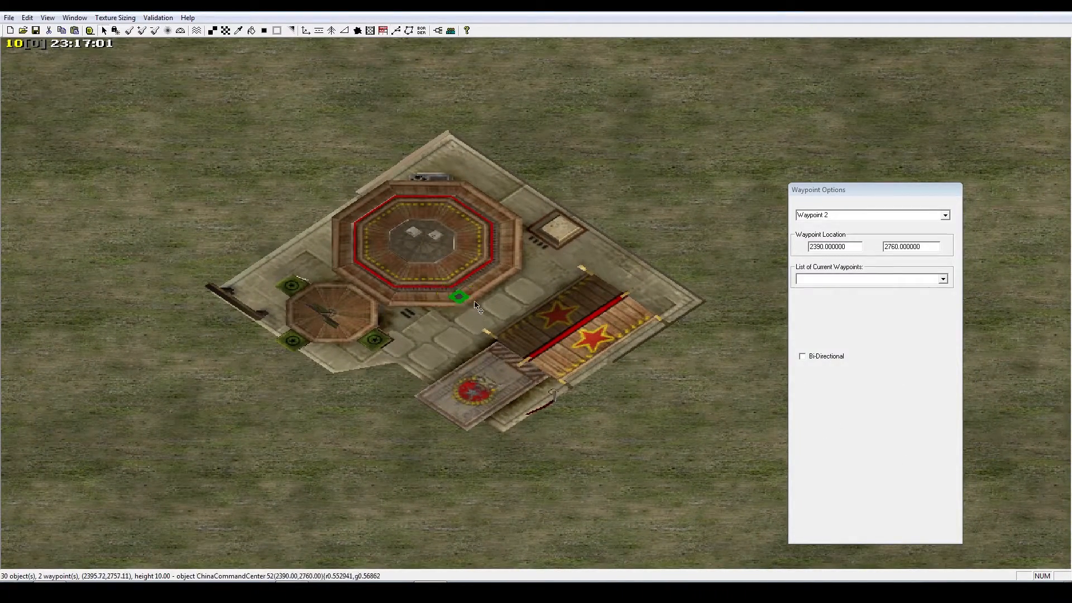
Name the waypoint on the upper-right command center Player_4_Start
{"action": "left_click", "coordinate": [942, 216]}
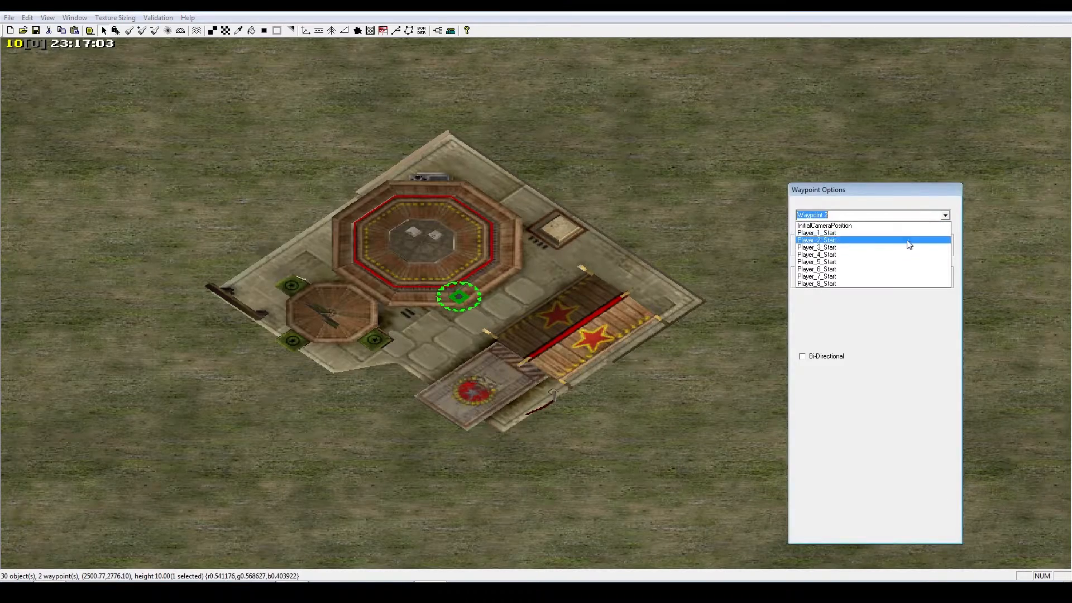
{"action": "left_click", "coordinate": [866, 256]}
{"action": "left_click", "coordinate": [703, 236]}
Place a waypoint on the center marker of the lower-left base's ChinaCommandCenter, at 530, 550
{"action": "scroll", "coordinate": [703, 237], "scroll_direction": "down", "scroll_amount": 12}
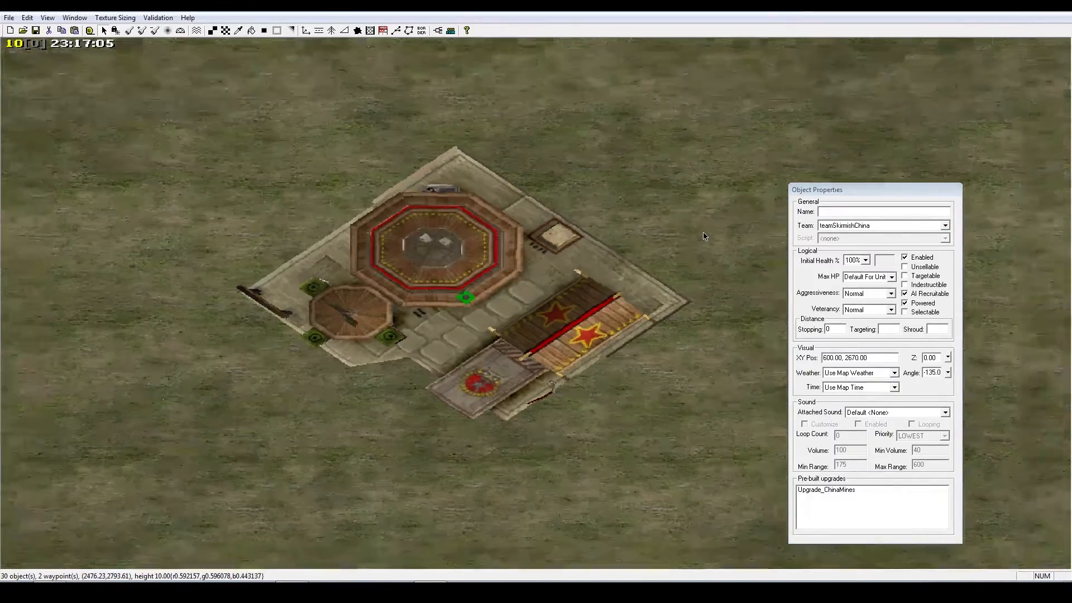
{"action": "scroll", "coordinate": [697, 239], "scroll_direction": "down", "scroll_amount": 5}
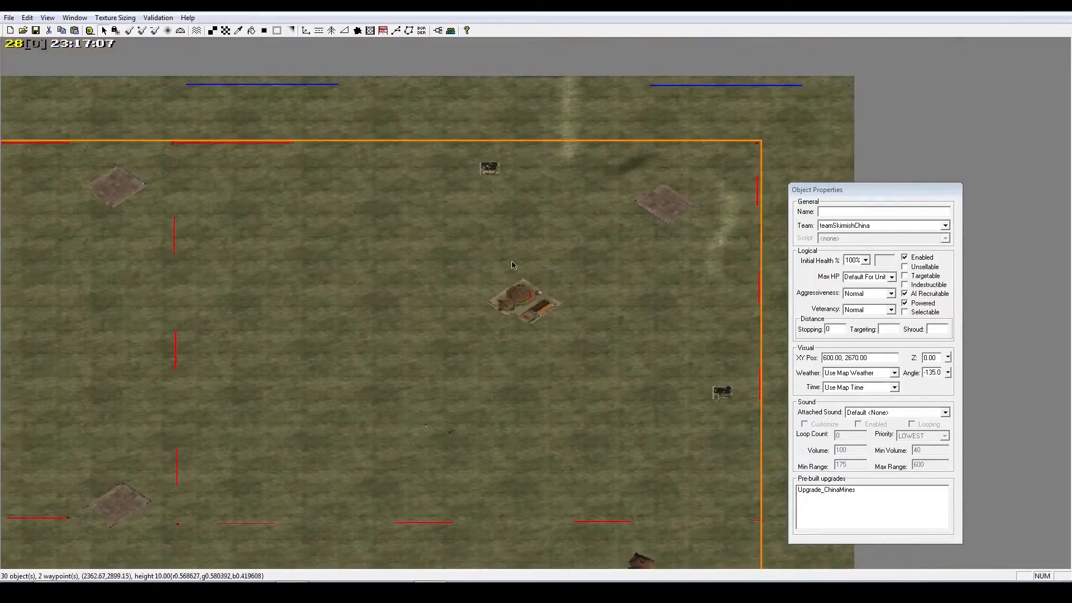
{"action": "right_click_drag", "start_coordinate": [537, 237], "coordinate": [221, 260]}
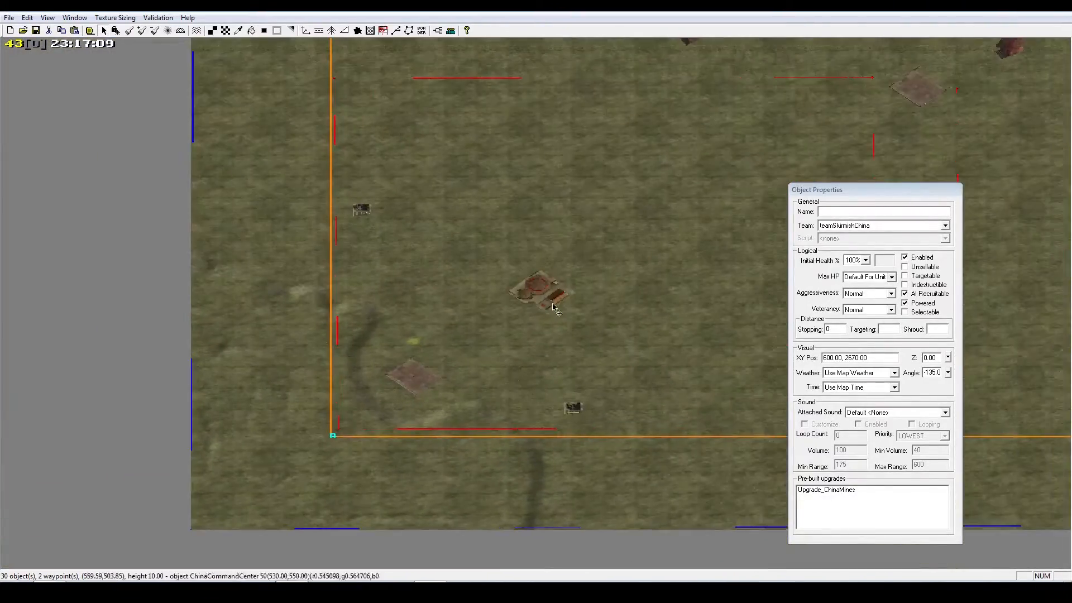
{"action": "scroll", "coordinate": [550, 313], "scroll_direction": "up", "scroll_amount": 12}
{"action": "scroll", "coordinate": [549, 380], "scroll_direction": "up", "scroll_amount": 5}
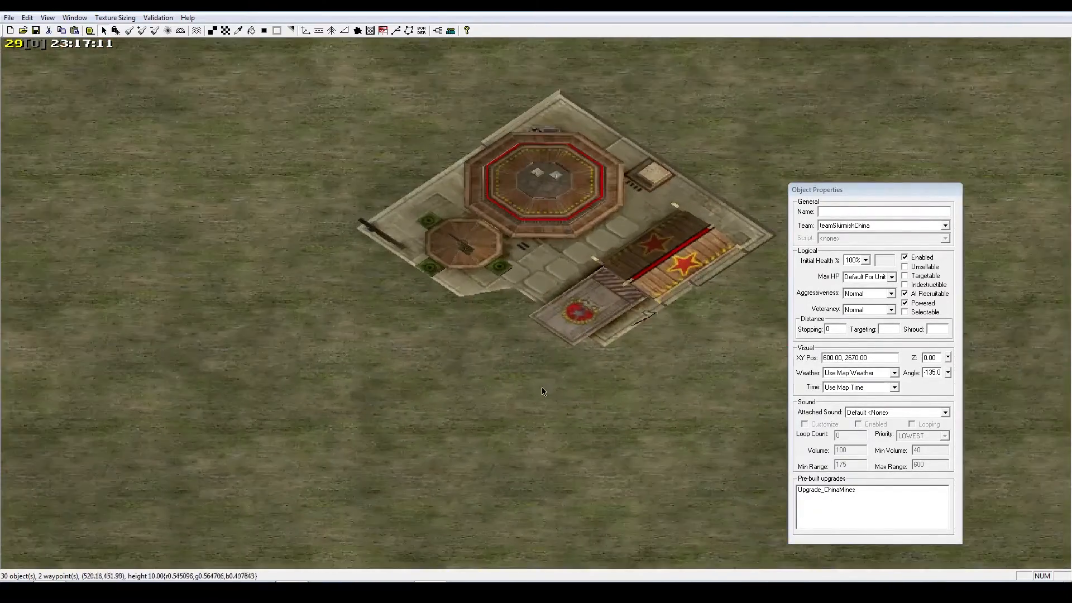
{"action": "left_click", "coordinate": [396, 30]}
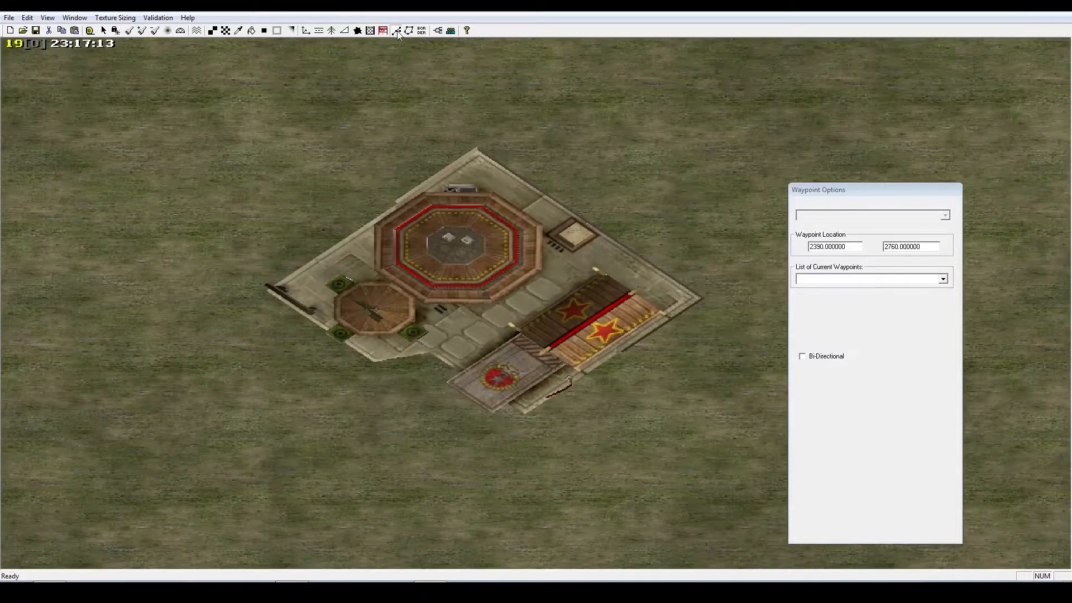
{"action": "left_click", "coordinate": [495, 297]}
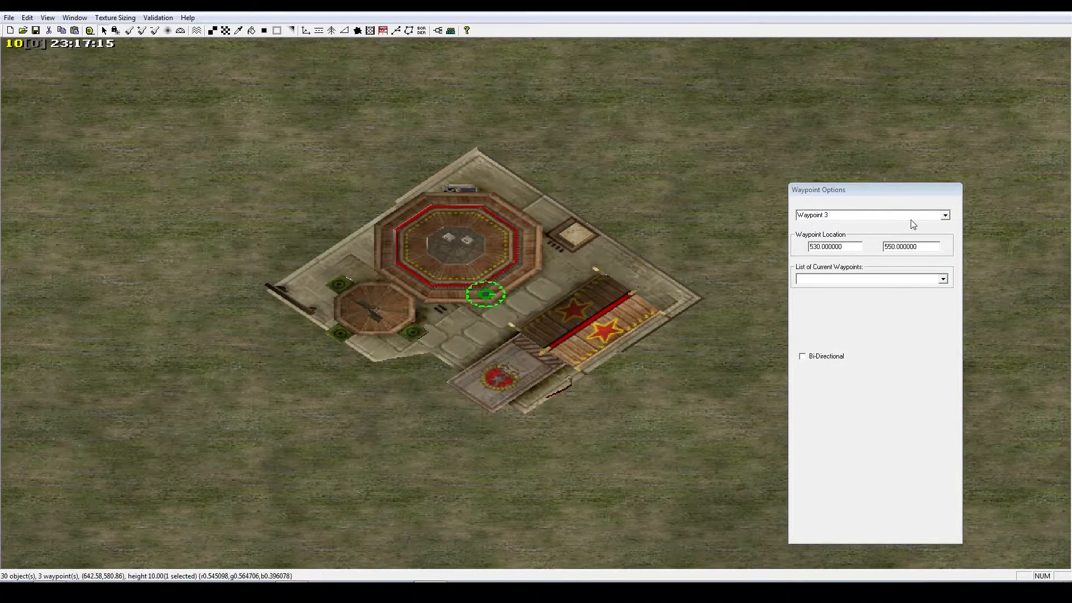
Name the waypoint on the lower-left command center Player_1_Start
{"action": "left_click", "coordinate": [945, 216]}
{"action": "left_click", "coordinate": [870, 234]}
{"action": "left_click", "coordinate": [638, 185]}
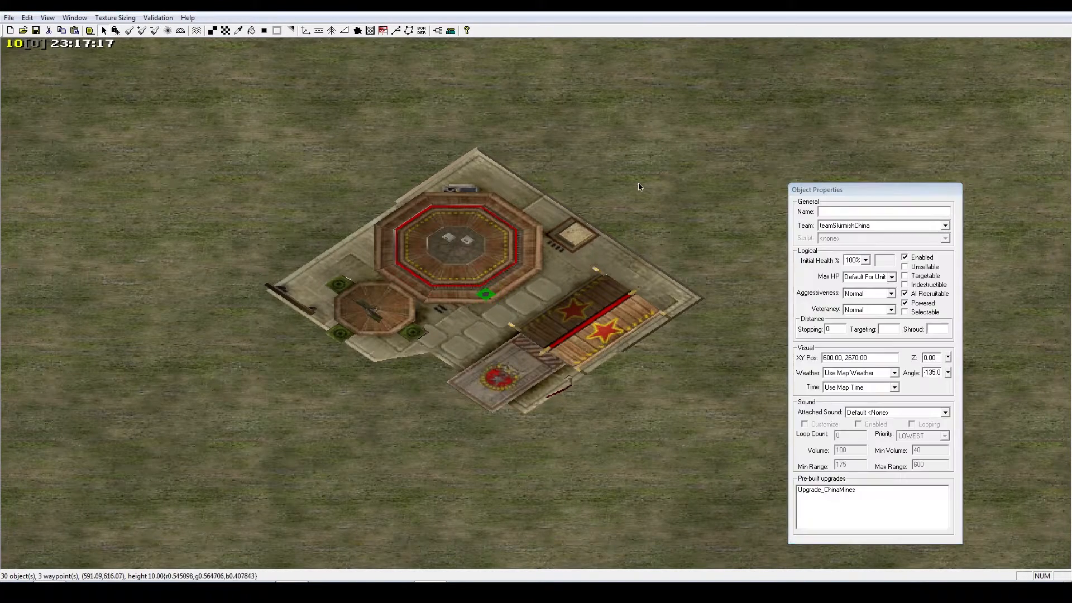
Place a waypoint on the center marker of the lower-right base's ChinaCommandCenter, at 2390, 560
{"action": "right_click_drag", "start_coordinate": [480, 251], "coordinate": [943, 251]}
{"action": "right_click_drag", "start_coordinate": [514, 254], "coordinate": [665, 375]}
{"action": "right_click_drag", "start_coordinate": [650, 259], "coordinate": [697, 578]}
{"action": "scroll", "coordinate": [463, 262], "scroll_direction": "up", "scroll_amount": 5}
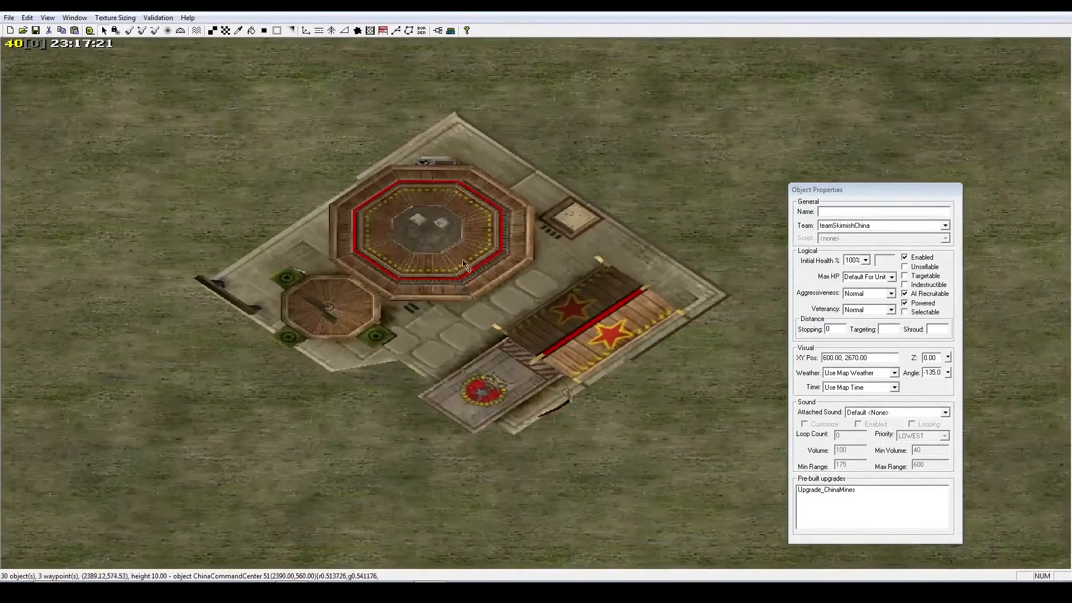
{"action": "scroll", "coordinate": [463, 262], "scroll_direction": "up", "scroll_amount": 2}
{"action": "left_click", "coordinate": [397, 30]}
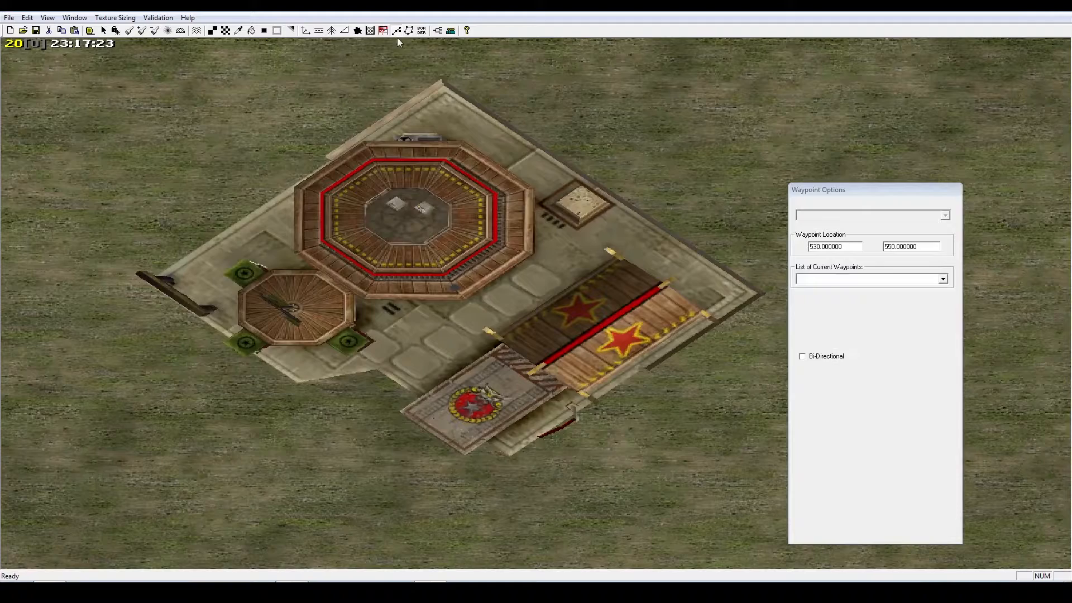
{"action": "left_click", "coordinate": [462, 282]}
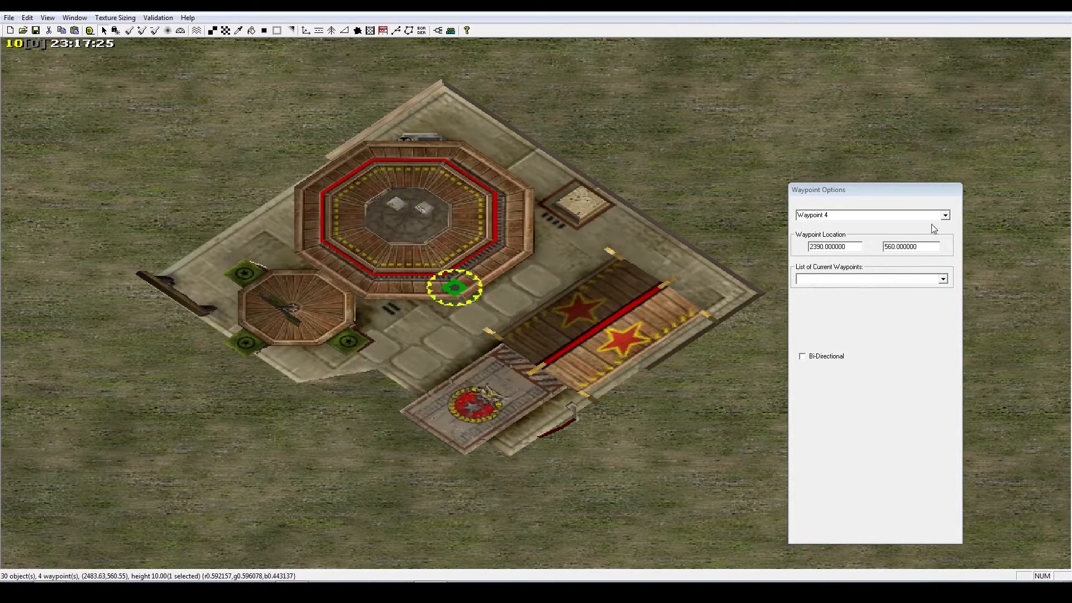
Name the waypoint on the lower-right command center Player_2_Start
{"action": "left_click", "coordinate": [945, 215]}
{"action": "left_click", "coordinate": [905, 242]}
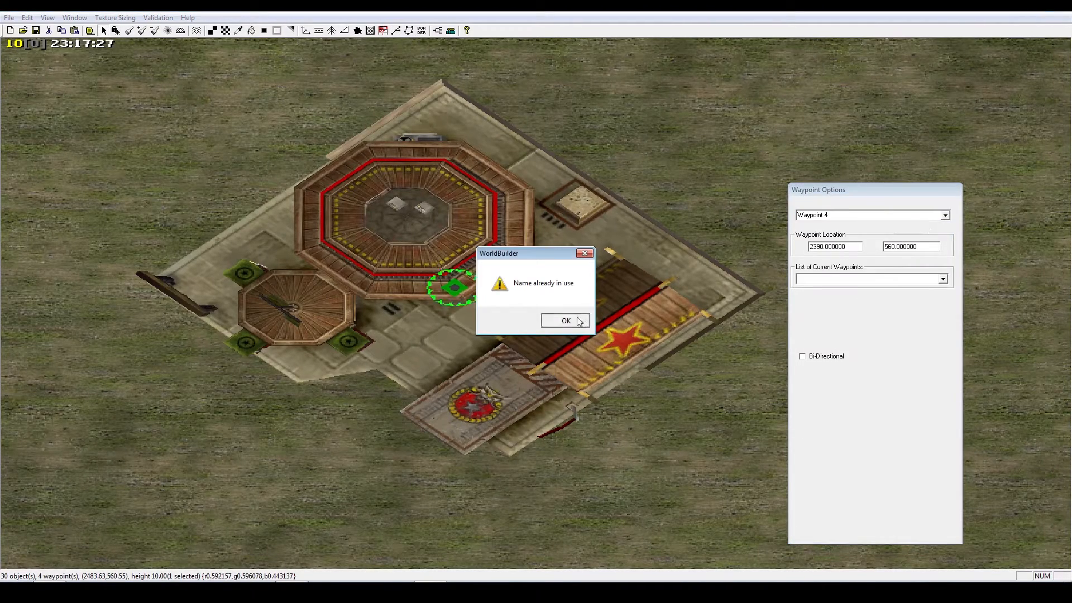
{"action": "left_click", "coordinate": [578, 322]}
{"action": "left_click", "coordinate": [918, 393]}
{"action": "left_click", "coordinate": [945, 216]}
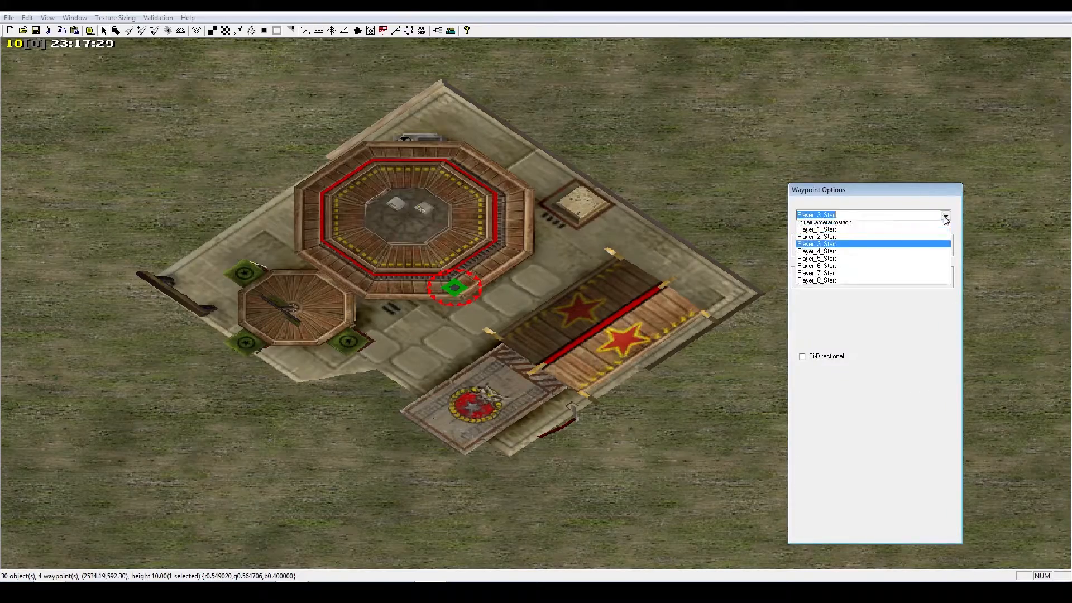
{"action": "left_click", "coordinate": [635, 148]}
{"action": "left_click", "coordinate": [636, 150]}
Place a ChinaSupplyCenter beside the supply dock of the lower-right base, rotated to -136° and positioned at 2610, 330
{"action": "scroll", "coordinate": [666, 271], "scroll_direction": "down", "scroll_amount": 3}
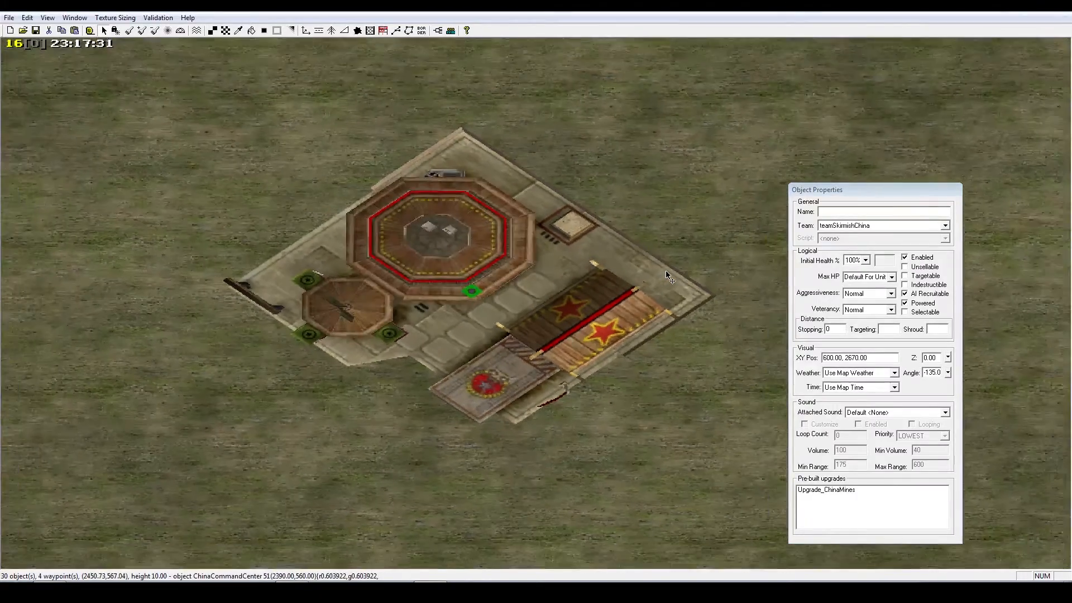
{"action": "scroll", "coordinate": [666, 273], "scroll_direction": "down", "scroll_amount": 10}
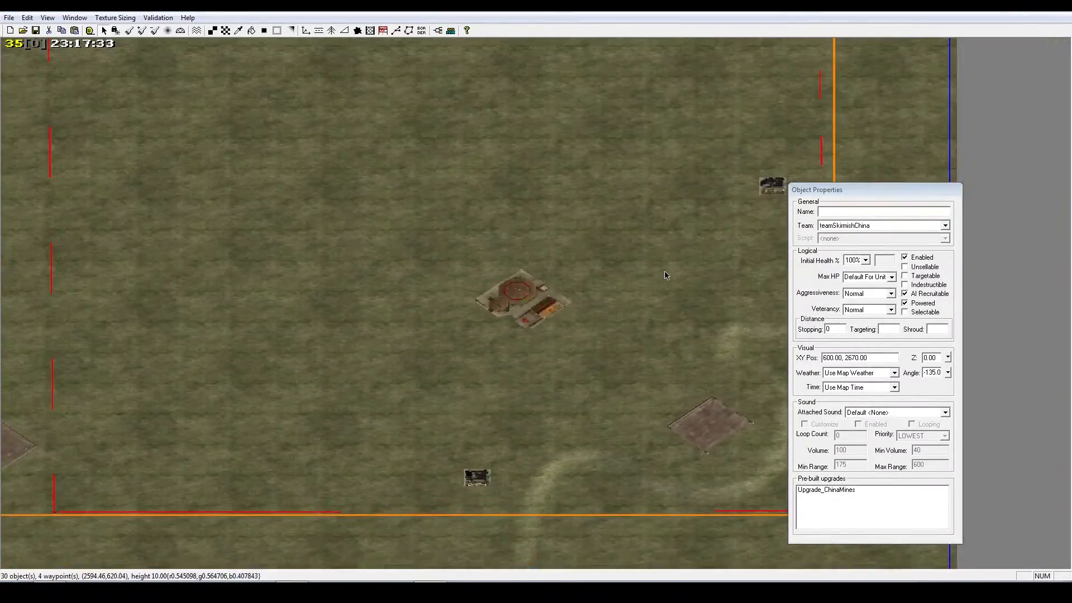
{"action": "scroll", "coordinate": [665, 275], "scroll_direction": "down", "scroll_amount": 1}
{"action": "right_click_drag", "start_coordinate": [711, 248], "coordinate": [629, 255]}
{"action": "scroll", "coordinate": [491, 362], "scroll_direction": "up", "scroll_amount": 4}
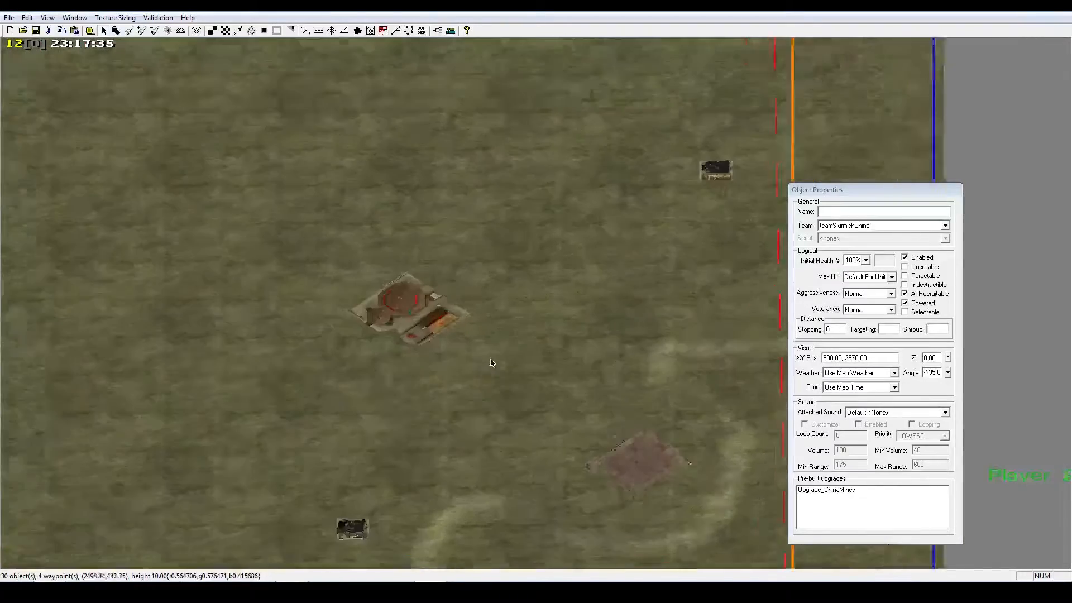
{"action": "scroll", "coordinate": [491, 363], "scroll_direction": "up", "scroll_amount": 1}
{"action": "right_click_drag", "start_coordinate": [521, 219], "coordinate": [539, 284]}
{"action": "right_click_drag", "start_coordinate": [553, 236], "coordinate": [798, 502]}
{"action": "scroll", "coordinate": [470, 296], "scroll_direction": "up", "scroll_amount": 5}
{"action": "right_click_drag", "start_coordinate": [502, 351], "coordinate": [459, 349]}
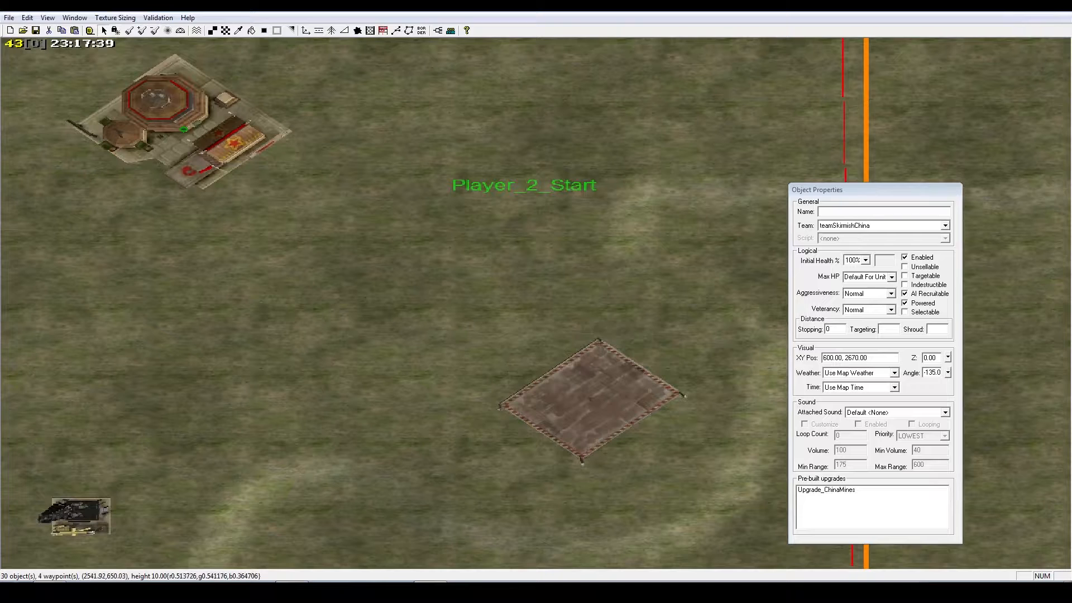
{"action": "left_click", "coordinate": [306, 30]}
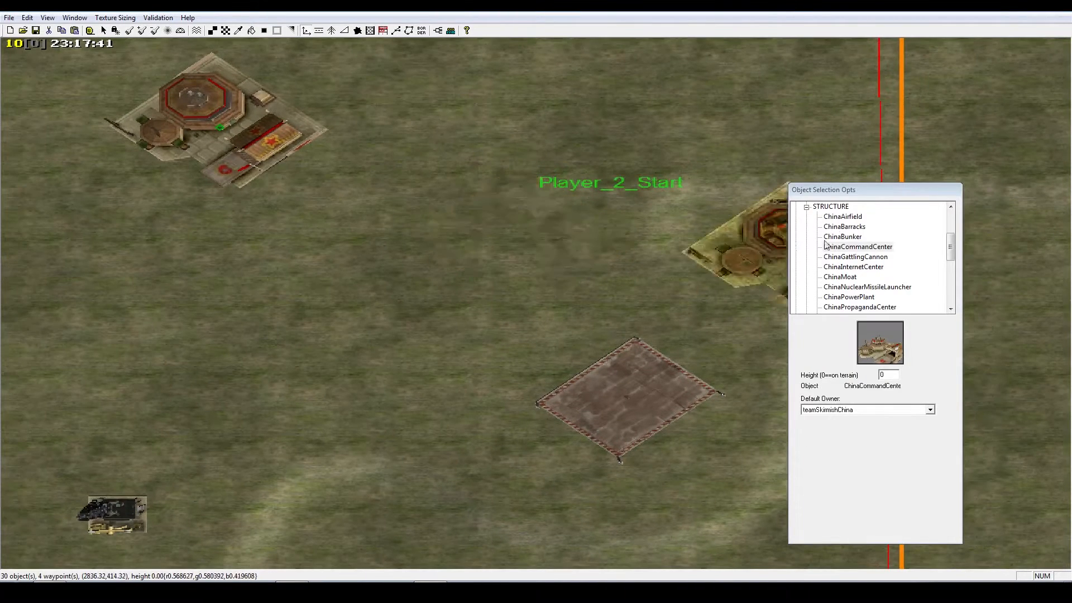
{"action": "left_click", "coordinate": [848, 277]}
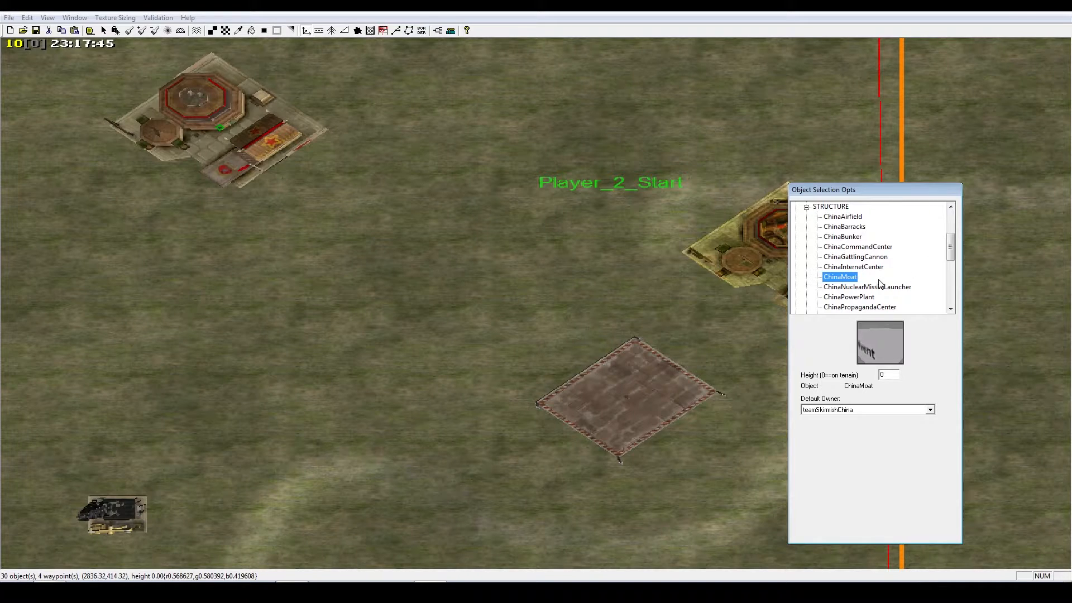
{"action": "scroll", "coordinate": [879, 283], "scroll_direction": "down", "scroll_amount": 3}
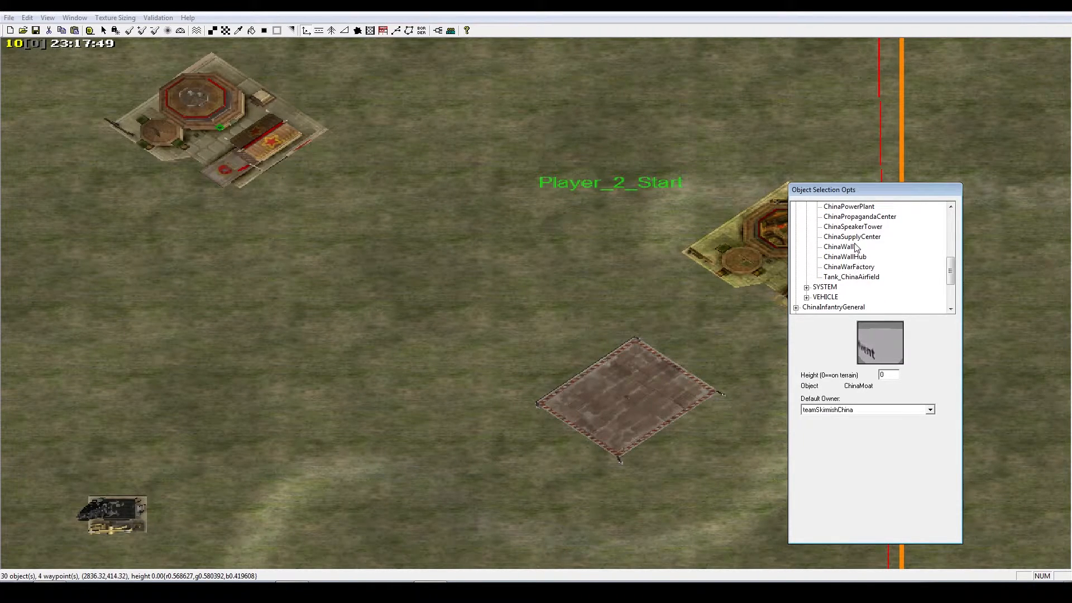
{"action": "scroll", "coordinate": [857, 248], "scroll_direction": "up", "scroll_amount": 2}
{"action": "scroll", "coordinate": [876, 291], "scroll_direction": "down", "scroll_amount": 1}
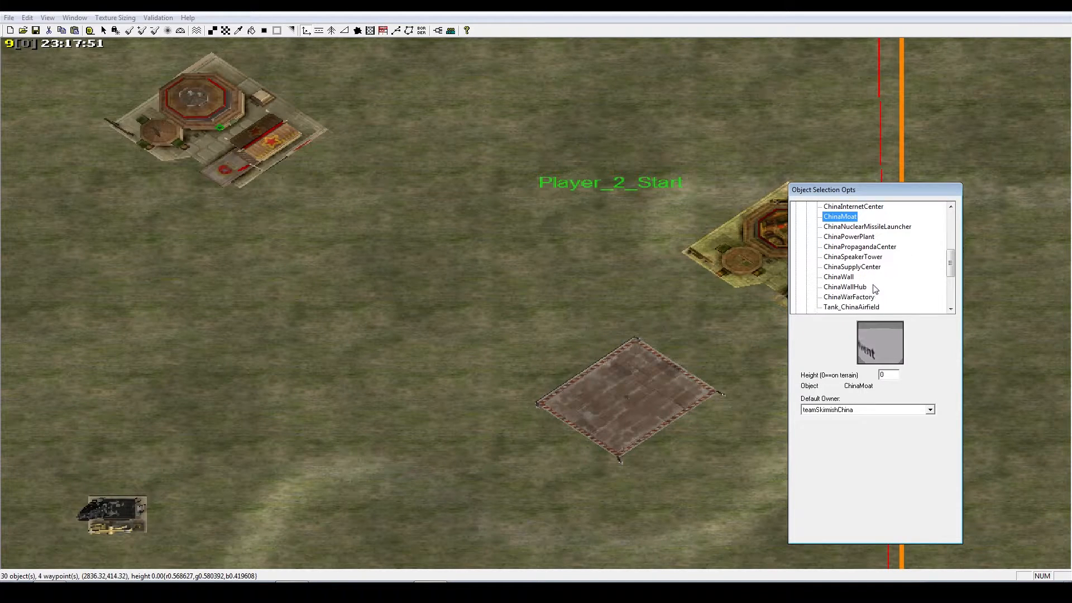
{"action": "left_click", "coordinate": [871, 267]}
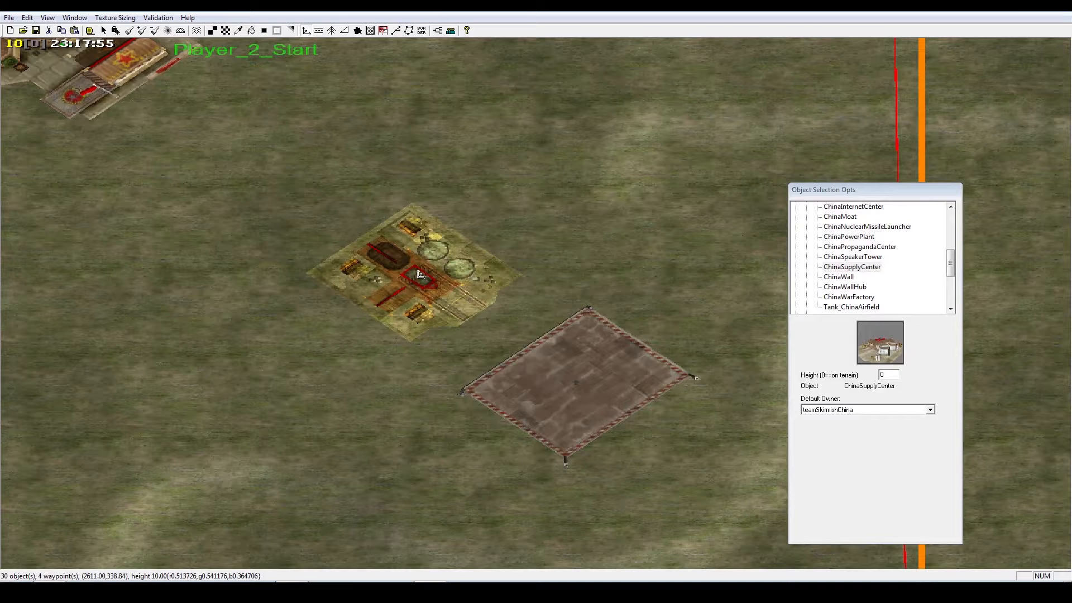
{"action": "left_click_drag", "start_coordinate": [419, 273], "coordinate": [366, 307]}
{"action": "right_click", "coordinate": [503, 357]}
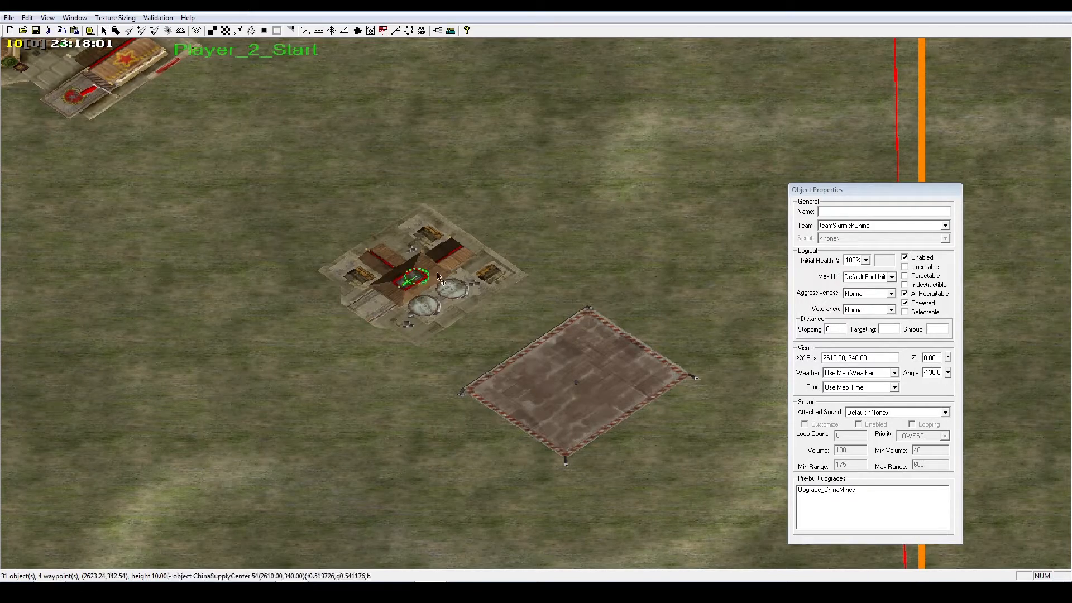
{"action": "left_click_drag", "start_coordinate": [438, 274], "coordinate": [438, 282]}
Place a ChinaPowerPlant just south of the lower-right base's command center
{"action": "right_click_drag", "start_coordinate": [505, 334], "coordinate": [490, 239]}
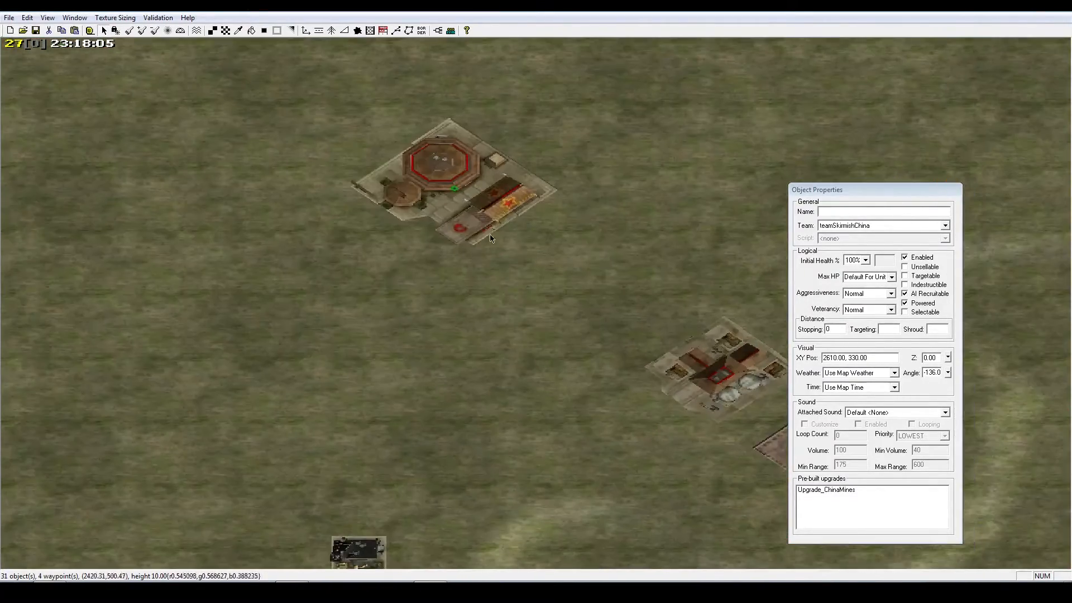
{"action": "left_click", "coordinate": [306, 30]}
{"action": "left_click", "coordinate": [848, 237]}
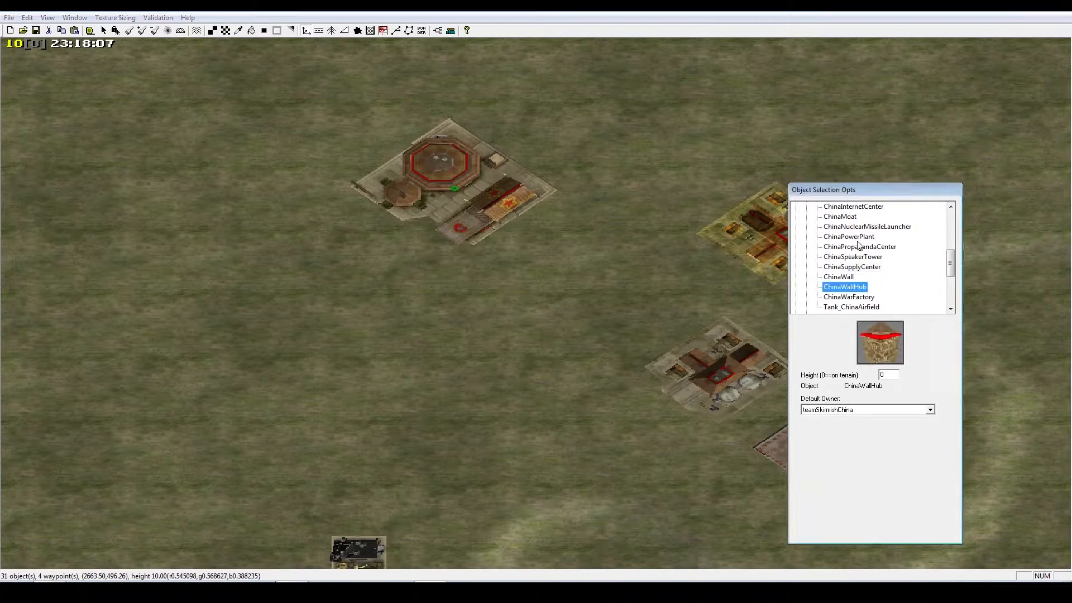
{"action": "left_click_drag", "start_coordinate": [467, 293], "coordinate": [451, 245]}
Place two ChinaWarFactory structures, one northeast and one northwest of the lower-right base's command center
{"action": "right_click_drag", "start_coordinate": [534, 353], "coordinate": [634, 302]}
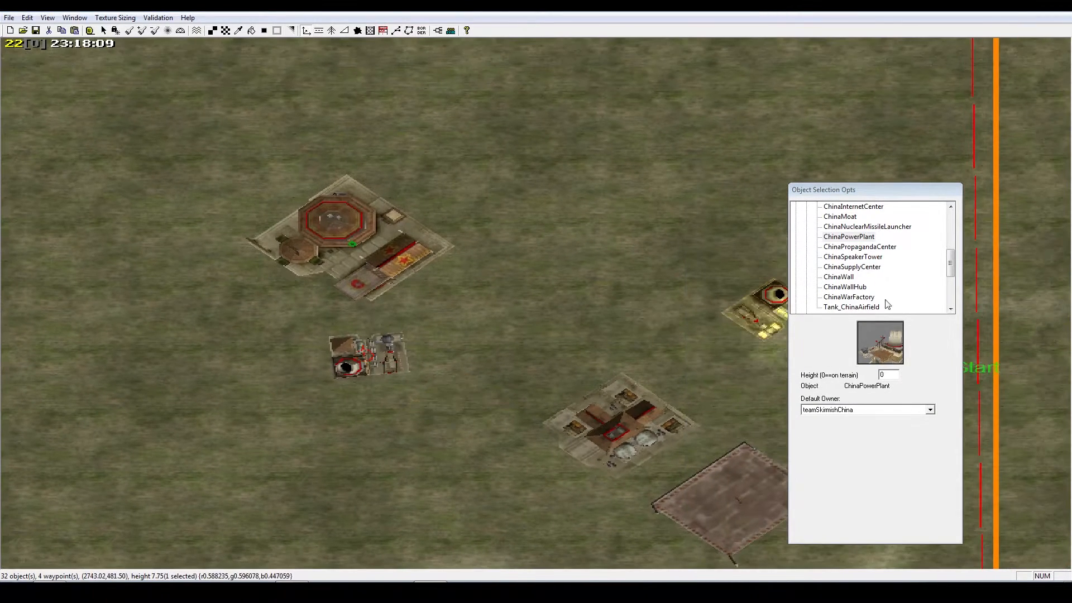
{"action": "left_click", "coordinate": [864, 297]}
{"action": "right_click_drag", "start_coordinate": [463, 305], "coordinate": [447, 329]}
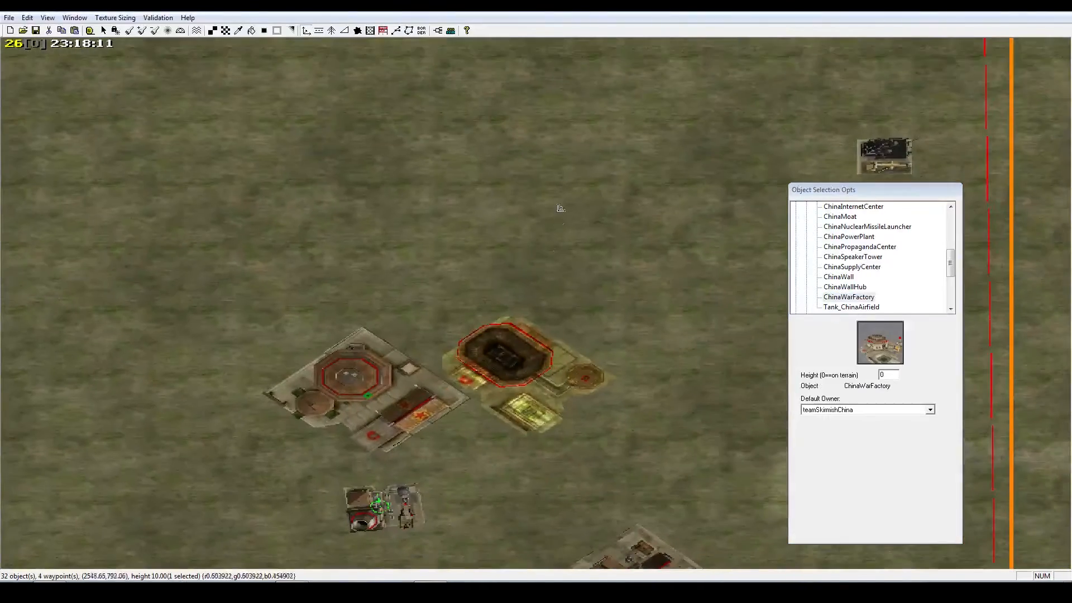
{"action": "left_click_drag", "start_coordinate": [591, 237], "coordinate": [591, 181]}
{"action": "right_click_drag", "start_coordinate": [592, 184], "coordinate": [861, 131]}
{"action": "left_click_drag", "start_coordinate": [403, 211], "coordinate": [417, 162]}
Place a Tank_ChinaAirfield southwest of the command center, near the lower map border, with its runways facing north
{"action": "right_click_drag", "start_coordinate": [433, 173], "coordinate": [246, 198]}
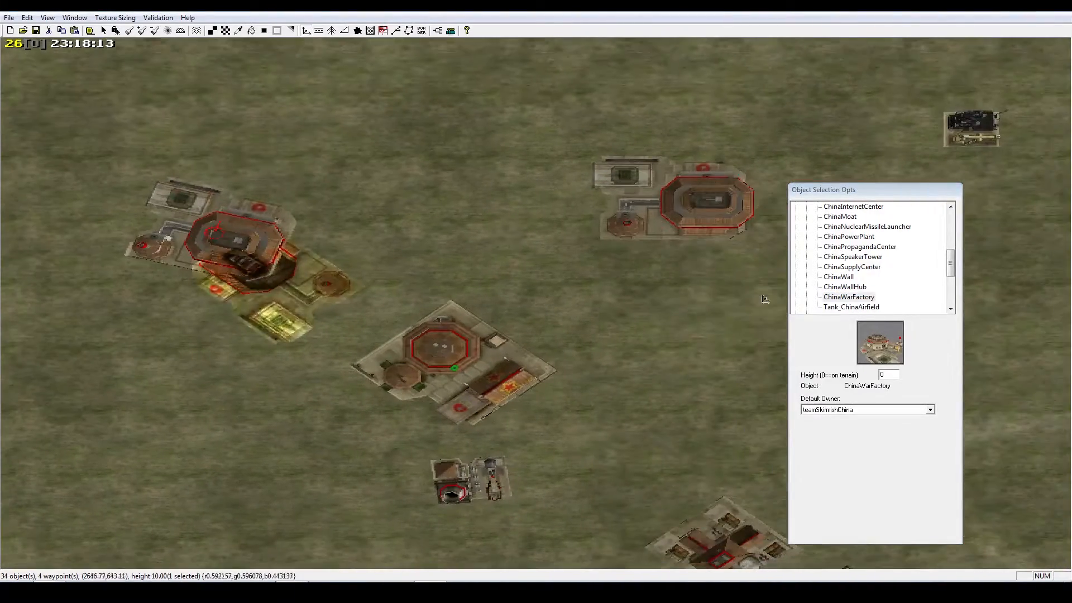
{"action": "left_click", "coordinate": [874, 308]}
{"action": "right_click_drag", "start_coordinate": [539, 324], "coordinate": [707, 386]}
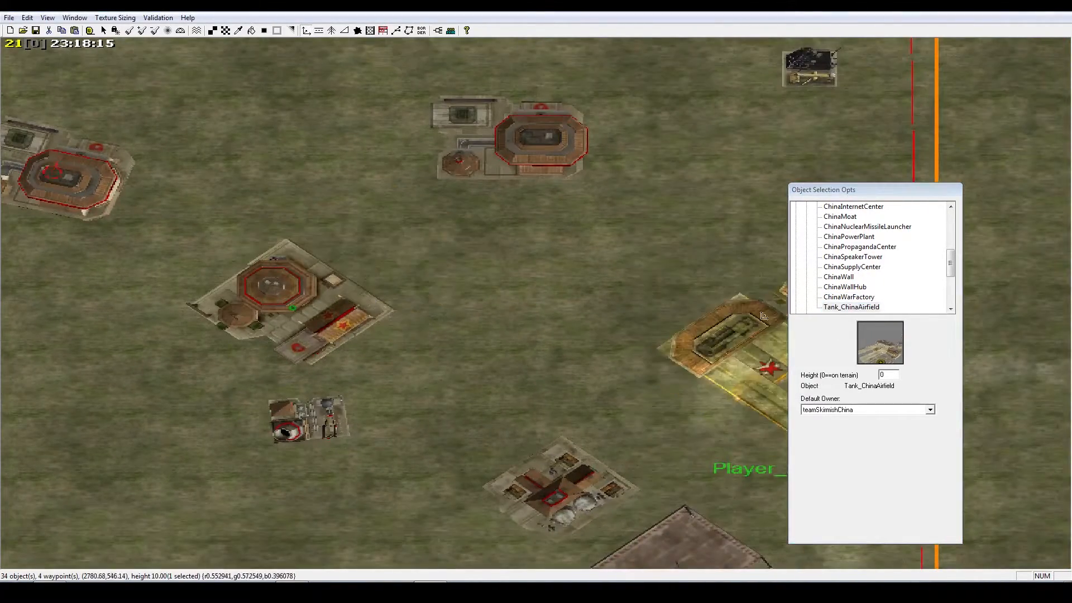
{"action": "right_click_drag", "start_coordinate": [531, 321], "coordinate": [659, 330]}
{"action": "right_click_drag", "start_coordinate": [577, 338], "coordinate": [153, 538]}
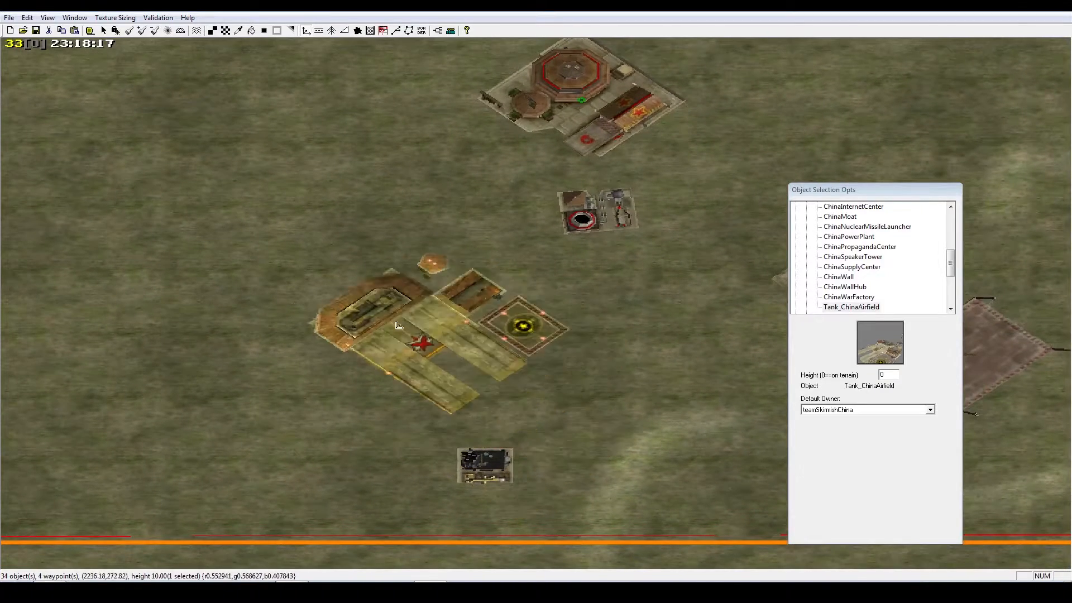
{"action": "left_click_drag", "start_coordinate": [400, 328], "coordinate": [402, 283]}
Place two more ChinaPowerPlant structures, one east and one west of the lower-right base's command center
{"action": "right_click_drag", "start_coordinate": [494, 335], "coordinate": [574, 270]}
{"action": "left_click", "coordinate": [844, 286]}
{"action": "left_click", "coordinate": [858, 258]}
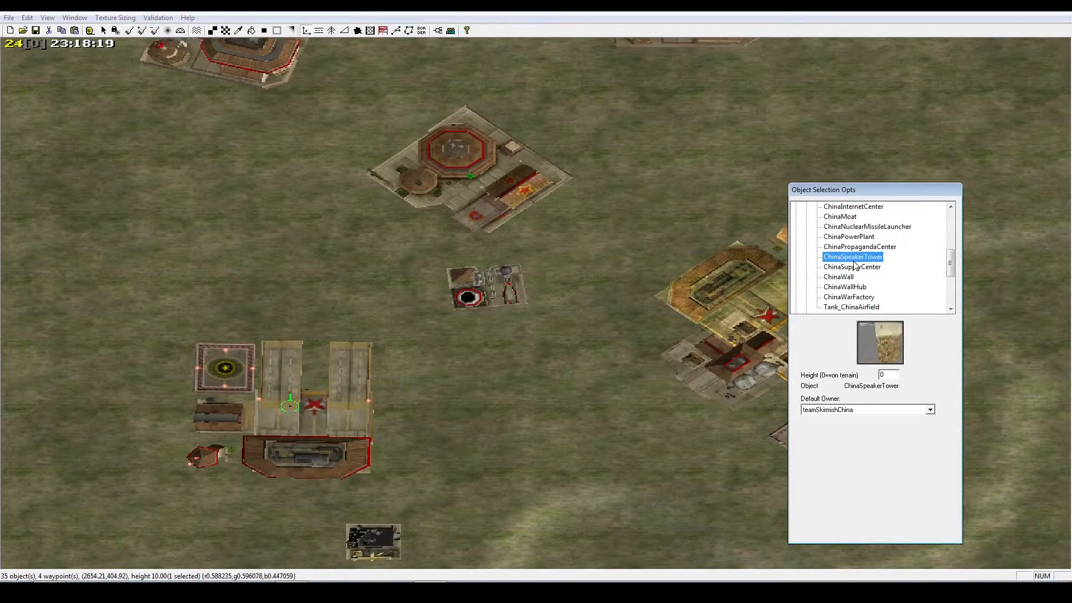
{"action": "left_click", "coordinate": [864, 238]}
{"action": "right_click_drag", "start_coordinate": [385, 377], "coordinate": [600, 294]}
{"action": "left_click_drag", "start_coordinate": [578, 260], "coordinate": [551, 307]}
{"action": "right_click_drag", "start_coordinate": [552, 307], "coordinate": [191, 324]}
{"action": "left_click_drag", "start_coordinate": [248, 321], "coordinate": [289, 285]}
Place a ChinaPropagandaCenter between the airfield and the supply center of the lower-right base
{"action": "right_click_drag", "start_coordinate": [403, 347], "coordinate": [333, 311]}
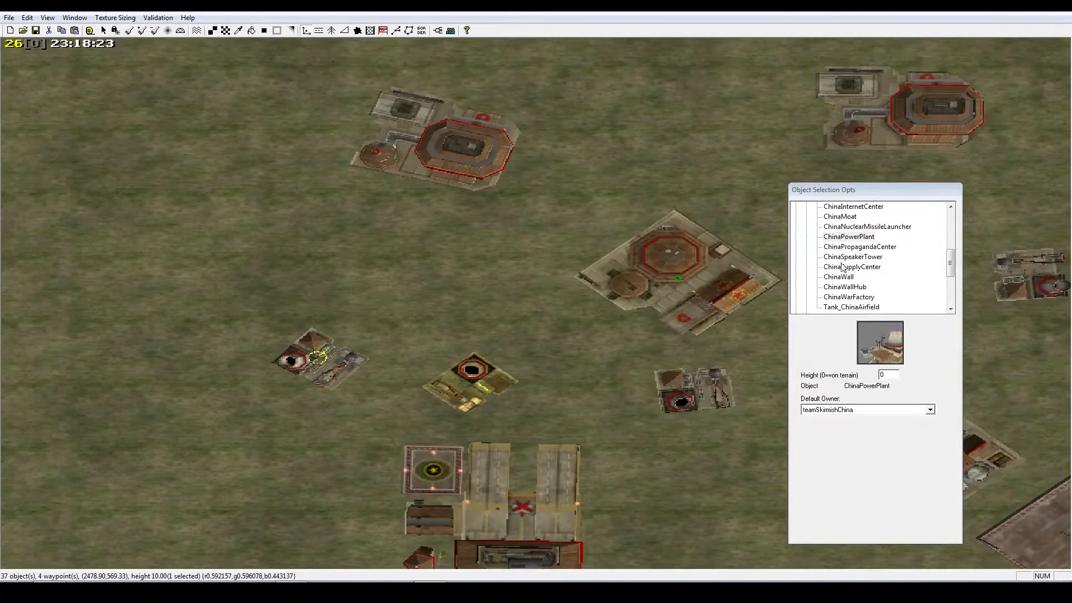
{"action": "left_click", "coordinate": [858, 250]}
{"action": "scroll", "coordinate": [869, 264], "scroll_direction": "up", "scroll_amount": 1}
{"action": "right_click_drag", "start_coordinate": [547, 359], "coordinate": [386, 250]}
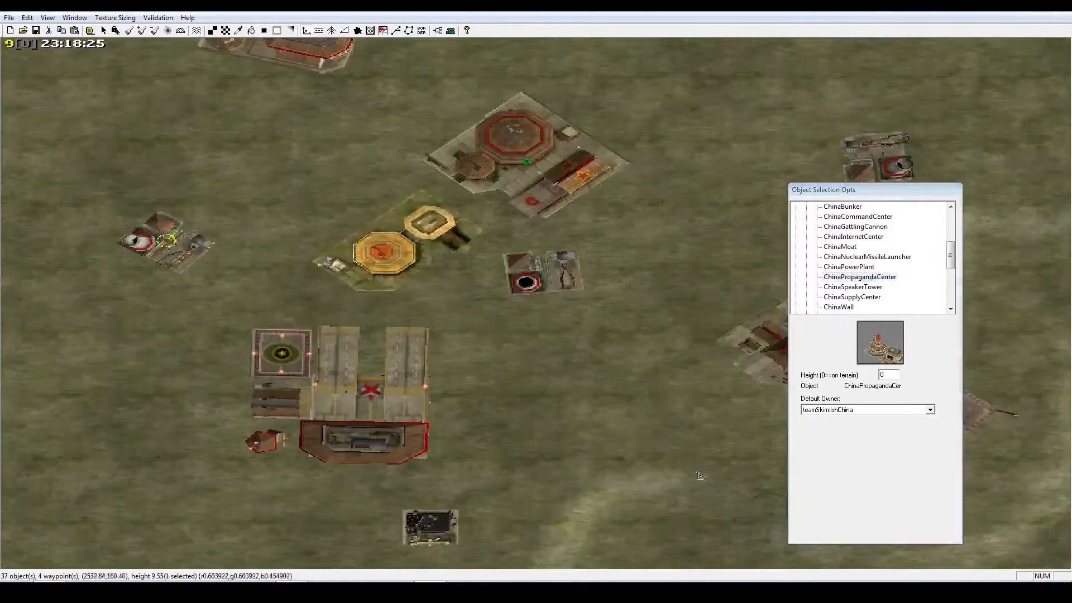
{"action": "left_click_drag", "start_coordinate": [592, 410], "coordinate": [591, 373]}
Place a ChinaInternetCenter west of the airfield in the lower-right base
{"action": "right_click_drag", "start_coordinate": [615, 422], "coordinate": [431, 401]}
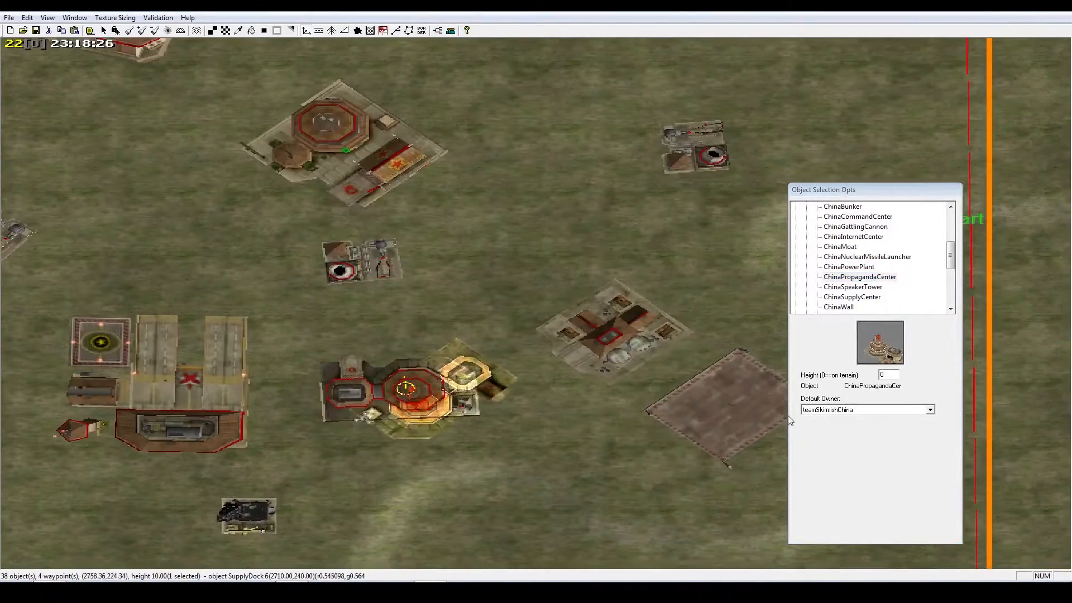
{"action": "left_click", "coordinate": [856, 237]}
{"action": "right_click_drag", "start_coordinate": [631, 348], "coordinate": [216, 416]}
{"action": "left_click", "coordinate": [293, 369]}
Place three ChinaGattlingCannon defenses spread along the north side of the lower-right base, beyond the war factories
{"action": "right_click_drag", "start_coordinate": [682, 381], "coordinate": [736, 294]}
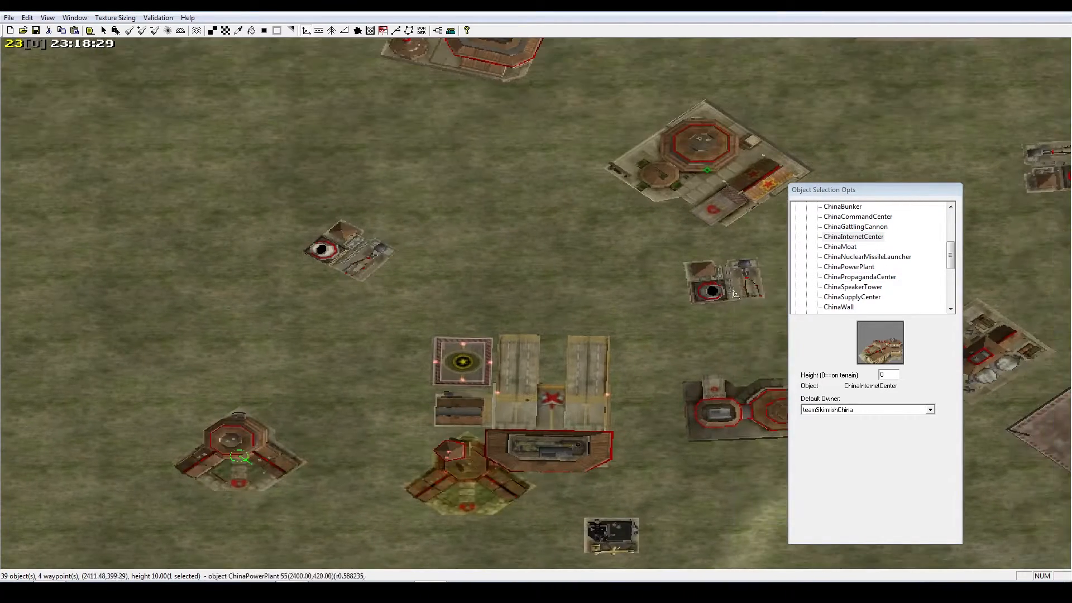
{"action": "left_click", "coordinate": [866, 228]}
{"action": "right_click_drag", "start_coordinate": [524, 293], "coordinate": [495, 588]}
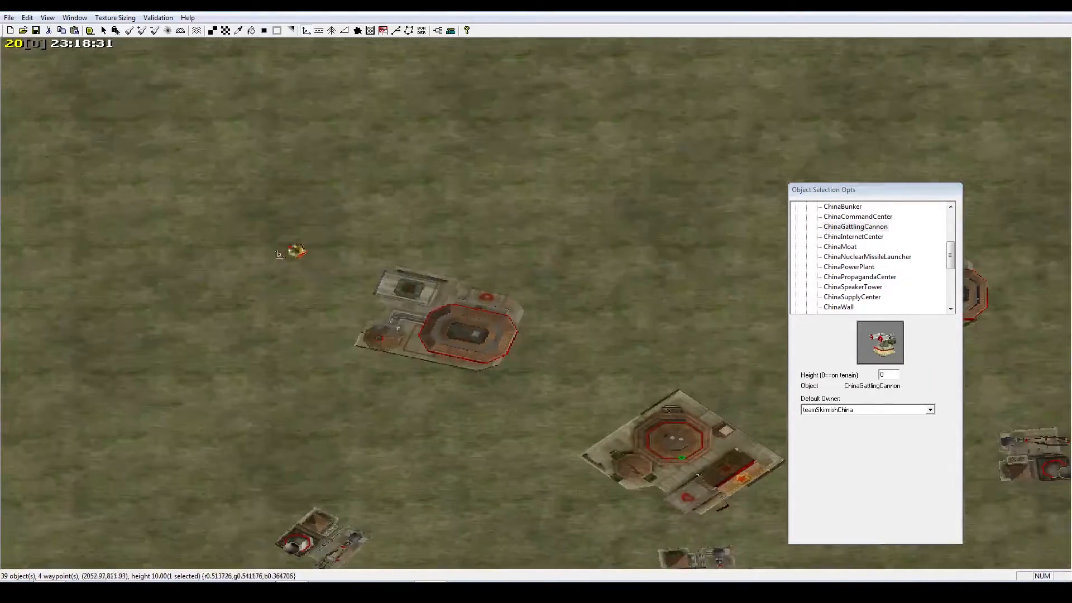
{"action": "left_click", "coordinate": [221, 270]}
{"action": "left_click", "coordinate": [523, 198]}
{"action": "right_click_drag", "start_coordinate": [525, 212], "coordinate": [279, 231]}
{"action": "left_click", "coordinate": [641, 239]}
Place two ChinaBarracks, one southwest of the command center and one between the two war factories
{"action": "right_click_drag", "start_coordinate": [642, 239], "coordinate": [351, 469]}
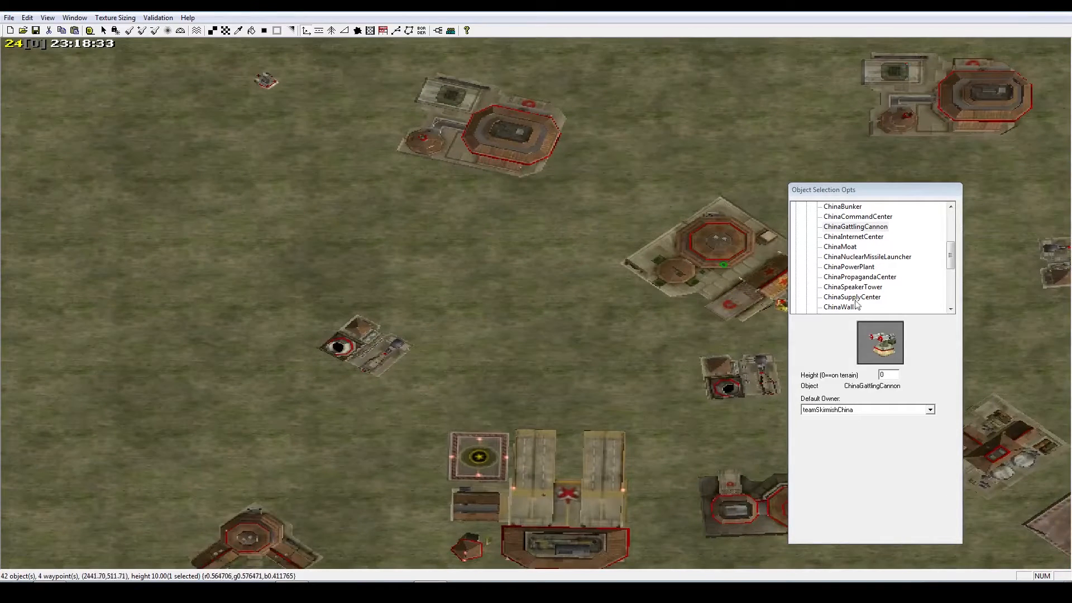
{"action": "left_click", "coordinate": [866, 219]}
{"action": "scroll", "coordinate": [867, 234], "scroll_direction": "up", "scroll_amount": 2}
{"action": "left_click", "coordinate": [861, 267]}
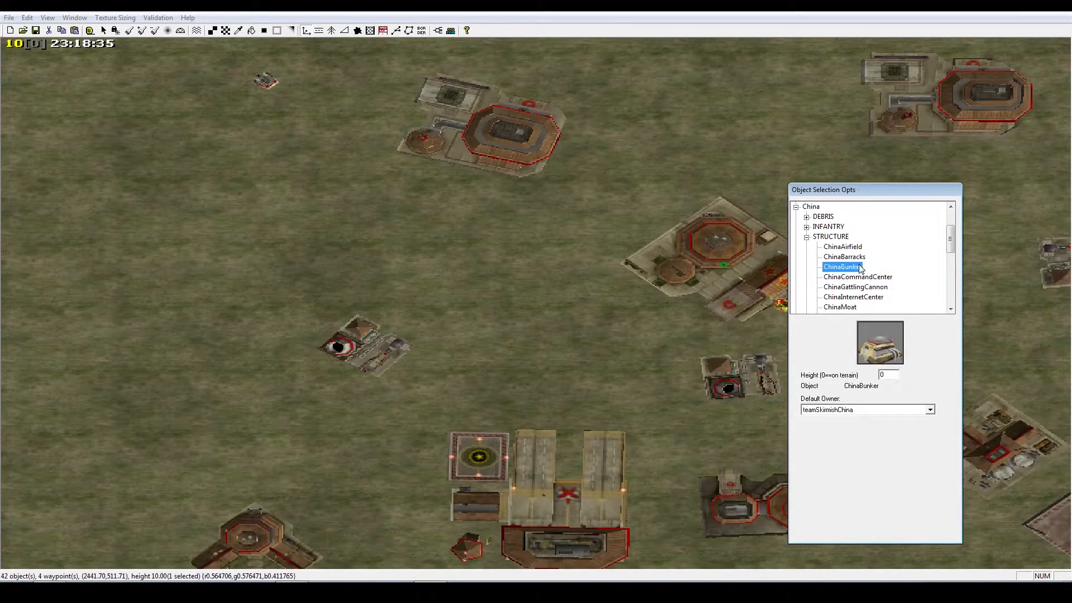
{"action": "left_click", "coordinate": [858, 257]}
{"action": "right_click_drag", "start_coordinate": [552, 312], "coordinate": [351, 245]}
{"action": "left_click", "coordinate": [401, 294]}
{"action": "right_click_drag", "start_coordinate": [466, 215], "coordinate": [440, 466]}
{"action": "left_click_drag", "start_coordinate": [509, 287], "coordinate": [505, 165]}
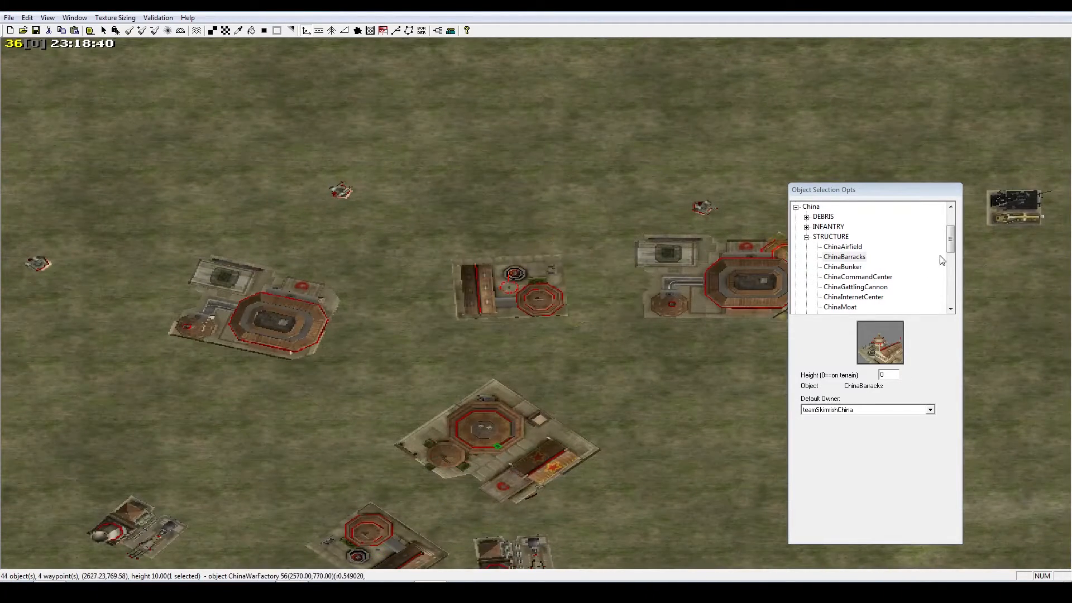
Place another ChinaPowerPlant on the eastern side of the lower-right base, northeast of the existing eastern power plant
{"action": "left_click", "coordinate": [857, 248]}
{"action": "scroll", "coordinate": [860, 269], "scroll_direction": "down", "scroll_amount": 4}
{"action": "left_click", "coordinate": [862, 259]}
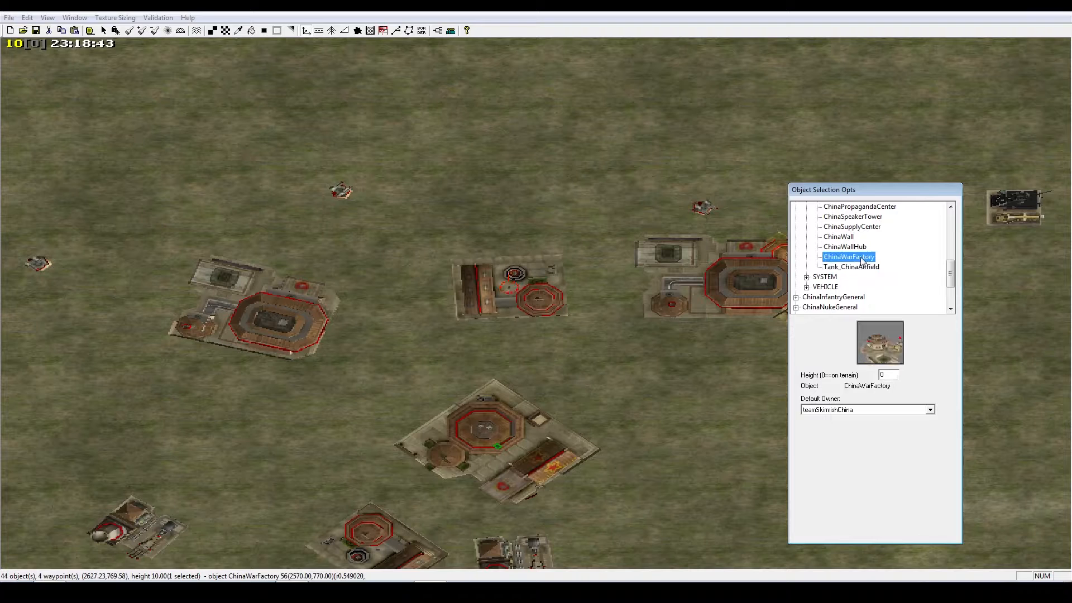
{"action": "left_click", "coordinate": [860, 246]}
{"action": "scroll", "coordinate": [863, 251], "scroll_direction": "up", "scroll_amount": 2}
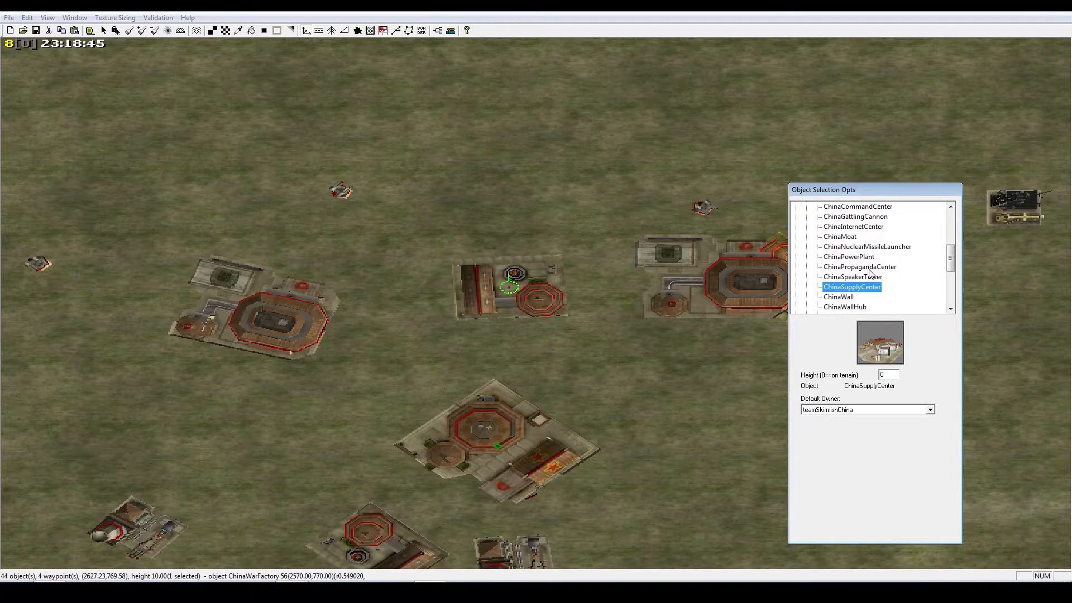
{"action": "left_click", "coordinate": [868, 267]}
{"action": "left_click", "coordinate": [869, 258]}
{"action": "right_click_drag", "start_coordinate": [599, 305], "coordinate": [699, 326]}
{"action": "left_click", "coordinate": [597, 287]}
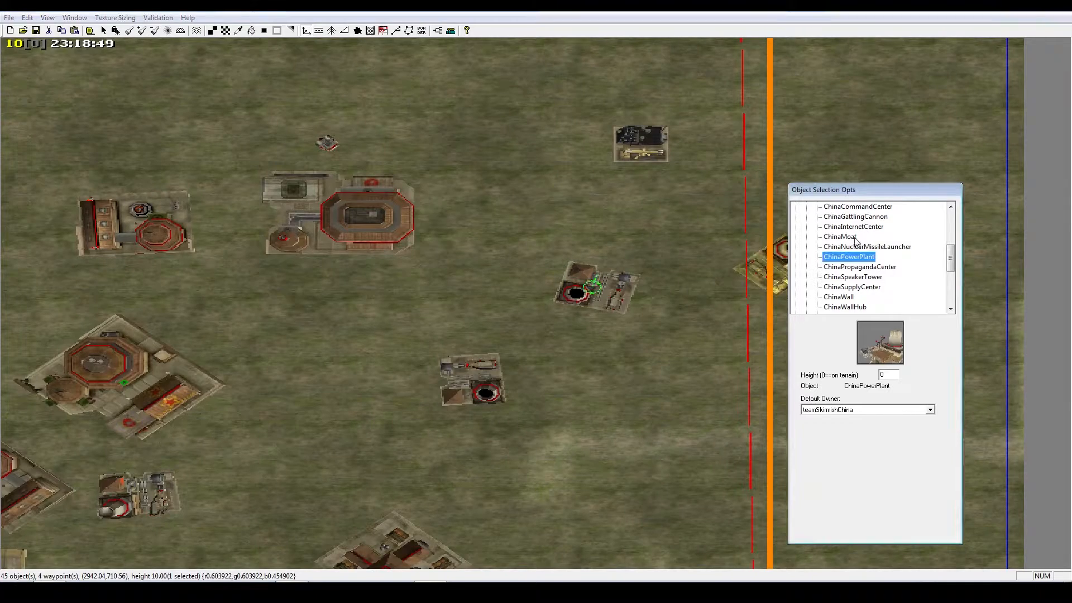
Place a ChinaNuclearMissileLauncher at 2060, 590, on the west side of the lower-right base above the western power plant
{"action": "left_click", "coordinate": [868, 237]}
{"action": "left_click", "coordinate": [863, 247]}
{"action": "right_click_drag", "start_coordinate": [592, 310], "coordinate": [607, 376]}
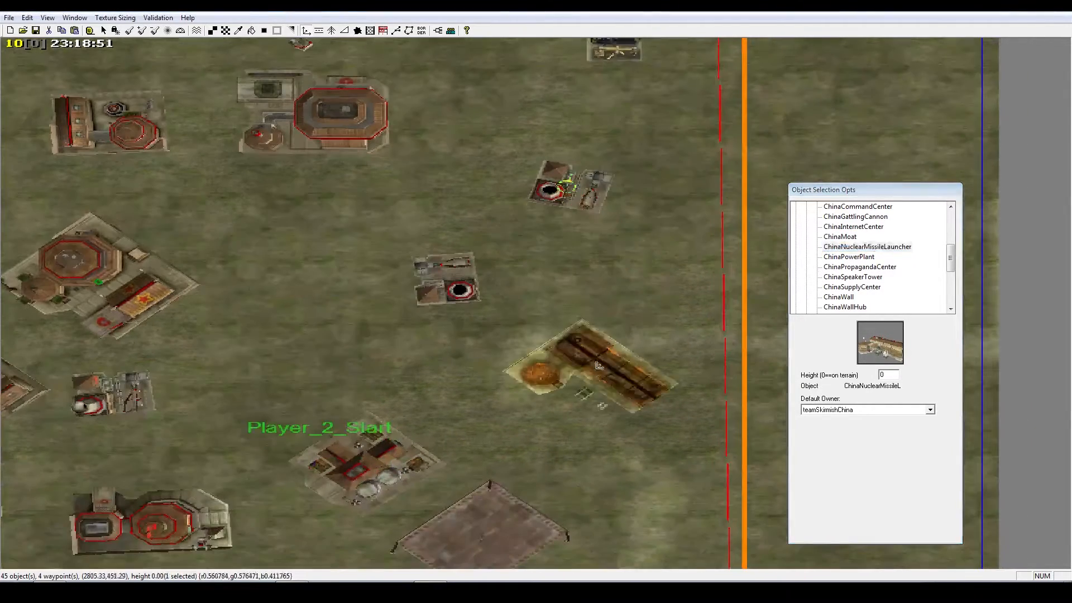
{"action": "right_click_drag", "start_coordinate": [640, 307], "coordinate": [385, 320]}
{"action": "right_click_drag", "start_coordinate": [407, 318], "coordinate": [153, 330]}
{"action": "left_click", "coordinate": [453, 241]}
{"action": "scroll", "coordinate": [589, 353], "scroll_direction": "down", "scroll_amount": 10}
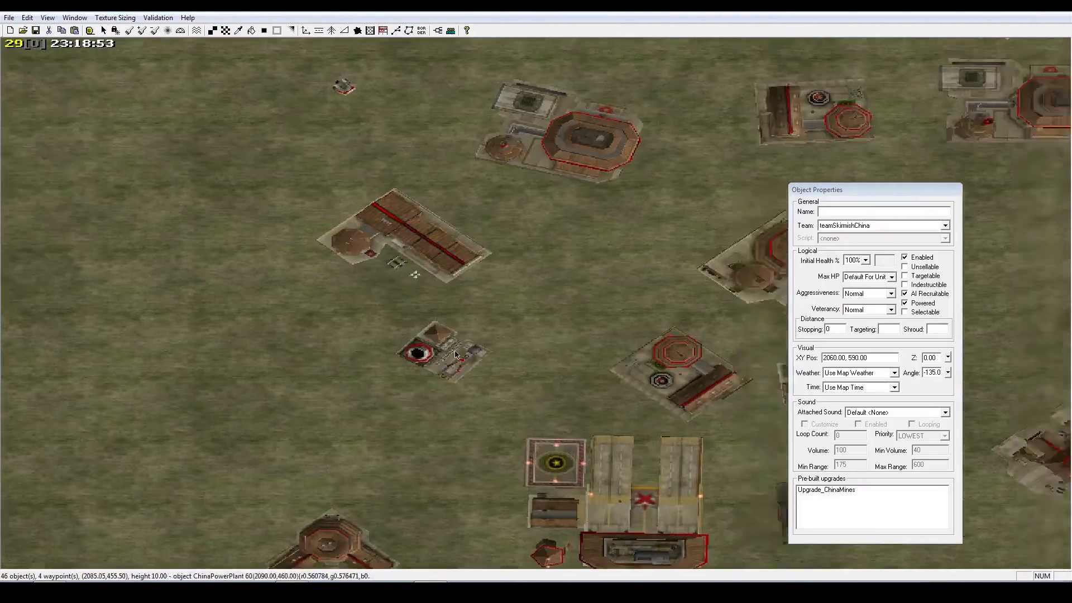
{"action": "scroll", "coordinate": [589, 353], "scroll_direction": "down", "scroll_amount": 3}
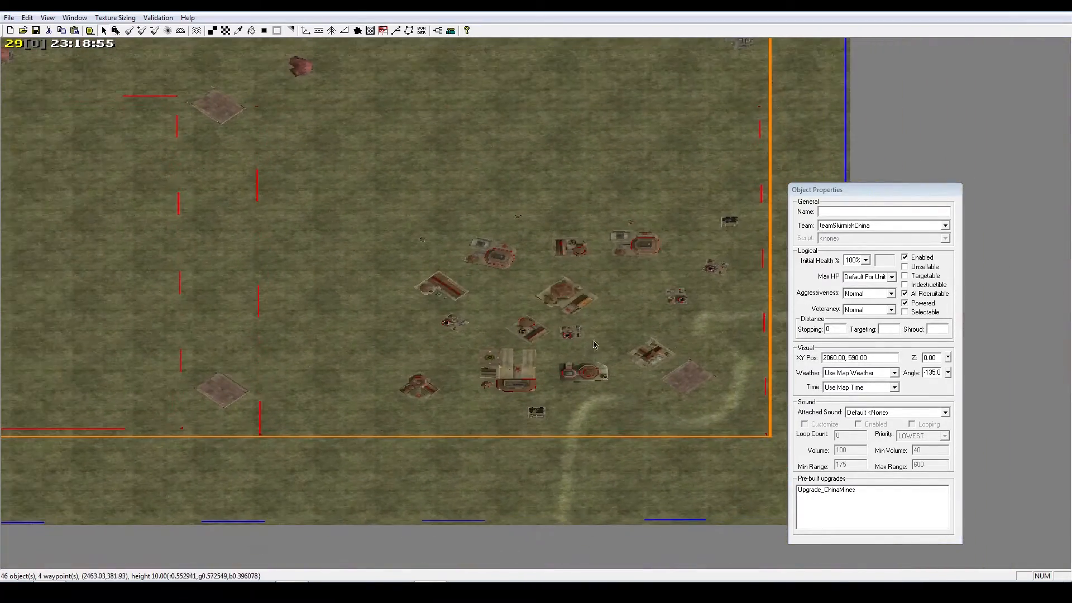
{"action": "right_click_drag", "start_coordinate": [596, 224], "coordinate": [596, 293]}
{"action": "right_click_drag", "start_coordinate": [666, 343], "coordinate": [612, 340]}
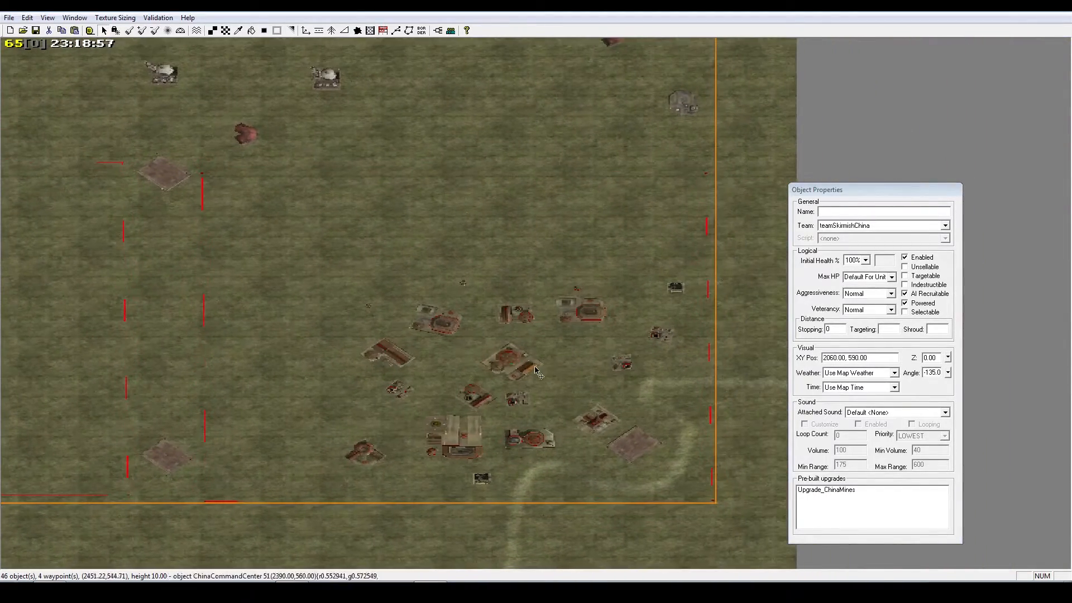
Move the western war factory to 2150, 850 and shift the eastern war factory and northern barracks farther north
{"action": "left_click_drag", "start_coordinate": [445, 316], "coordinate": [472, 308]}
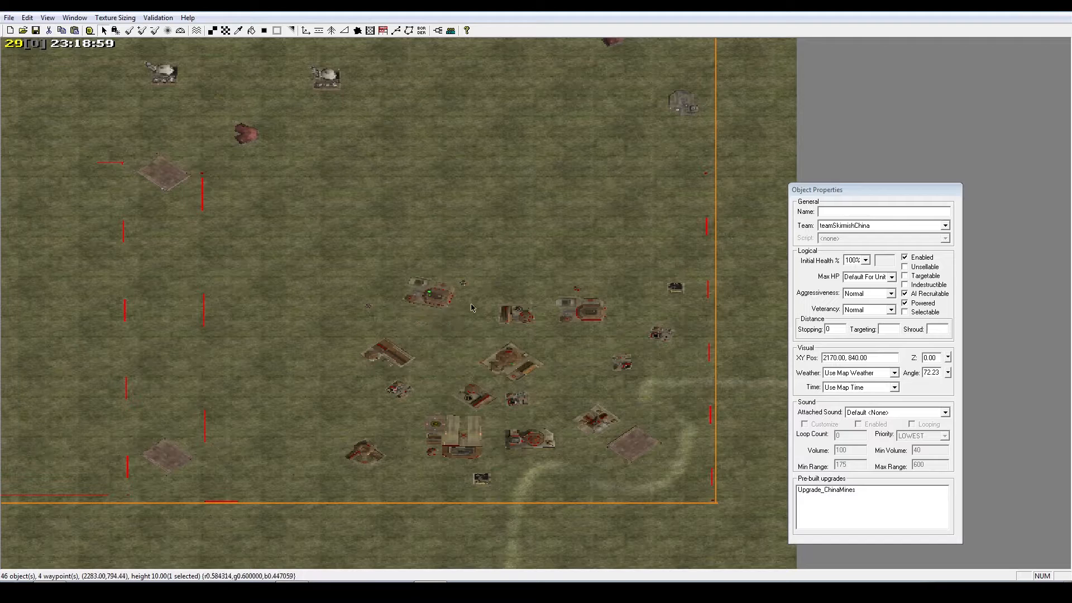
{"action": "left_click_drag", "start_coordinate": [599, 317], "coordinate": [598, 283]}
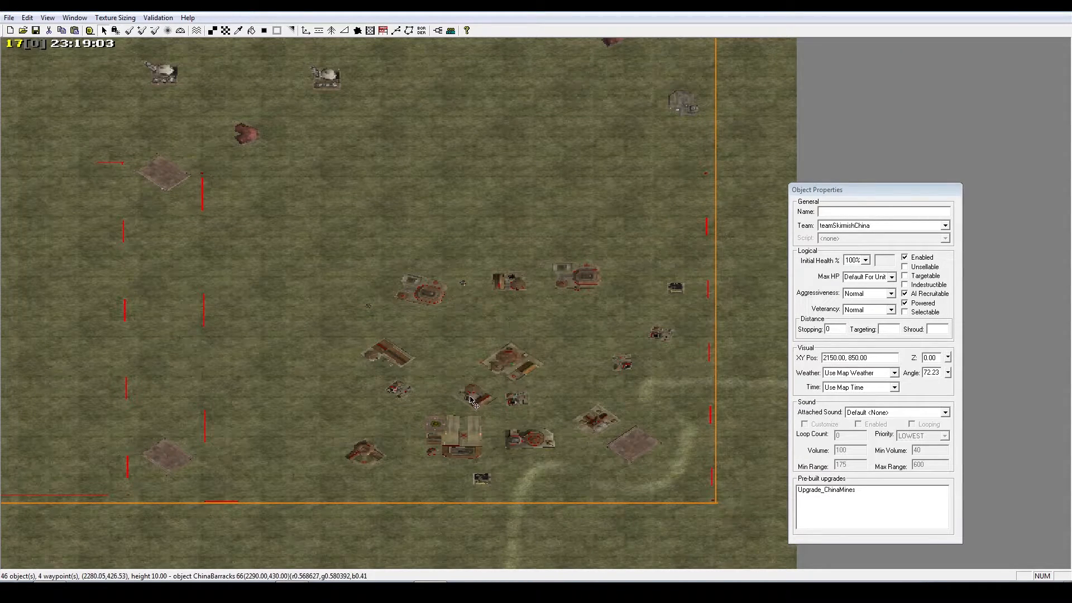
Space out the base by moving the barracks near the command center northwest, the launcher to 2040, 590, and the northern barracks to 2380, 910
{"action": "left_click_drag", "start_coordinate": [472, 401], "coordinate": [455, 385]}
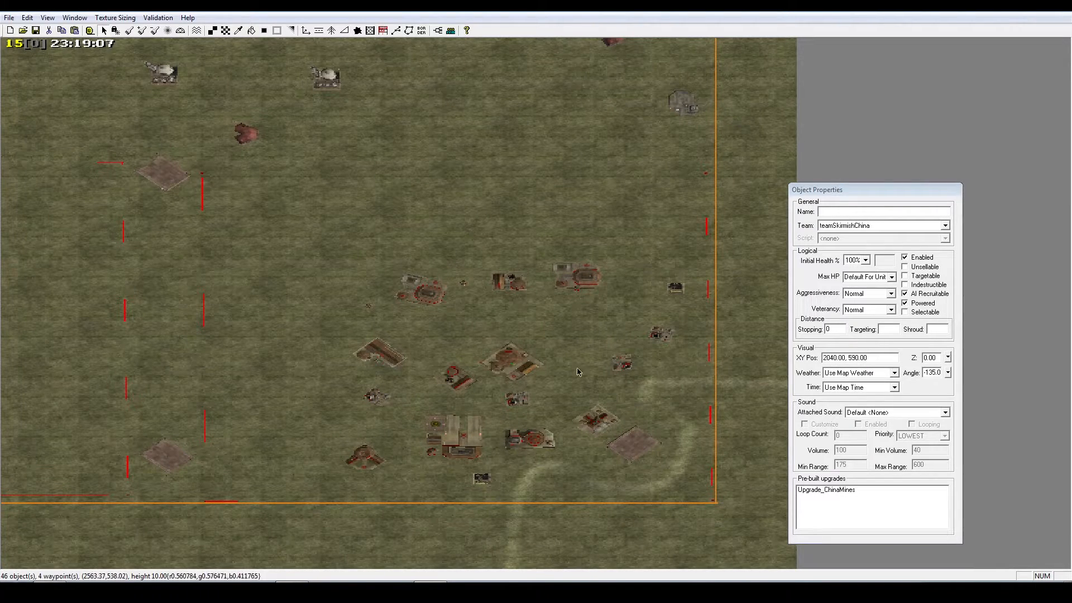
{"action": "right_click_drag", "start_coordinate": [577, 372], "coordinate": [516, 386]}
{"action": "right_click_drag", "start_coordinate": [580, 356], "coordinate": [567, 245]}
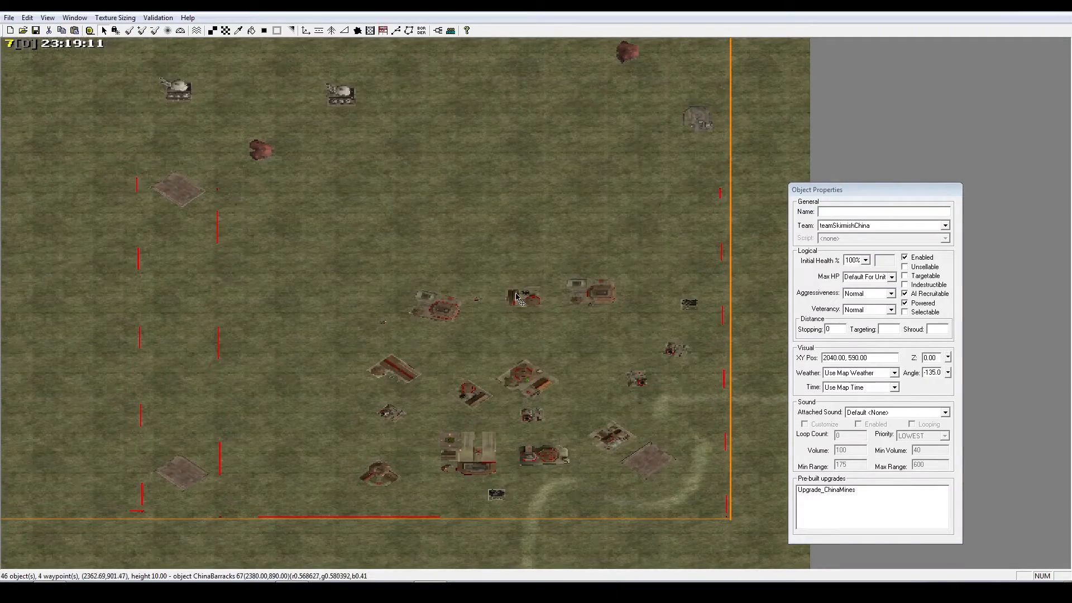
{"action": "left_click", "coordinate": [561, 338]}
{"action": "right_click_drag", "start_coordinate": [562, 338], "coordinate": [532, 372]}
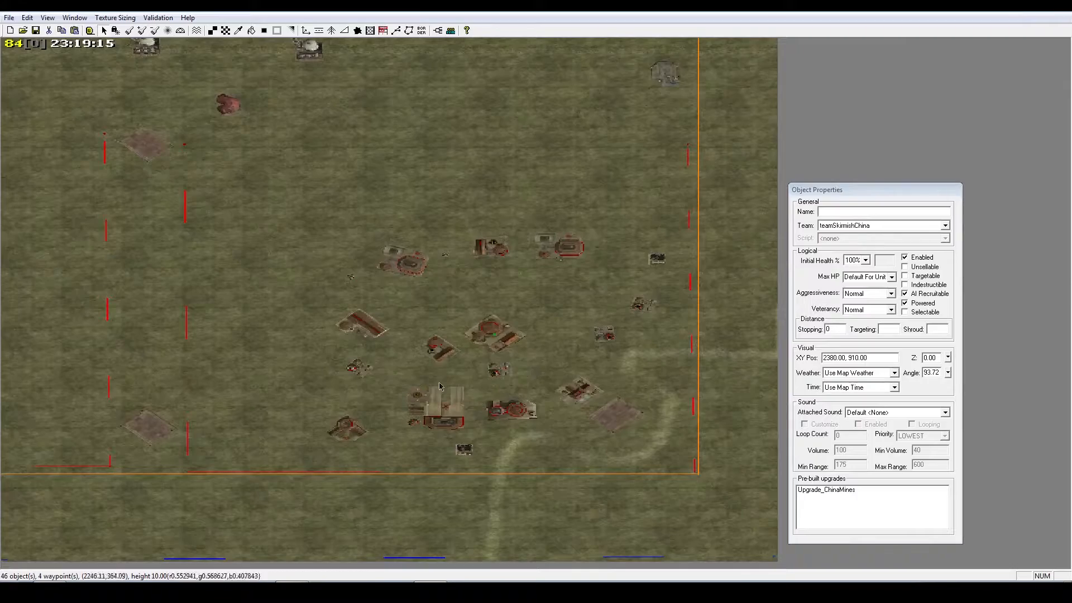
Examine the spacing of the lower-right base's structures from above, from the western launcher to the eastern power plants
{"action": "right_click_drag", "start_coordinate": [508, 327], "coordinate": [564, 308]}
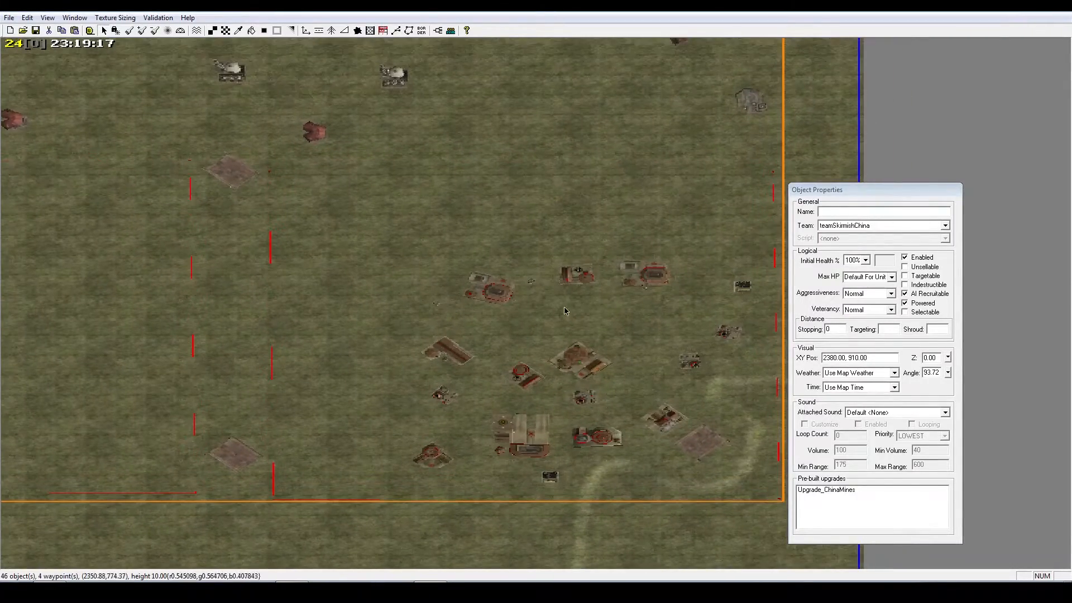
{"action": "scroll", "coordinate": [468, 309], "scroll_direction": "up", "scroll_amount": 5}
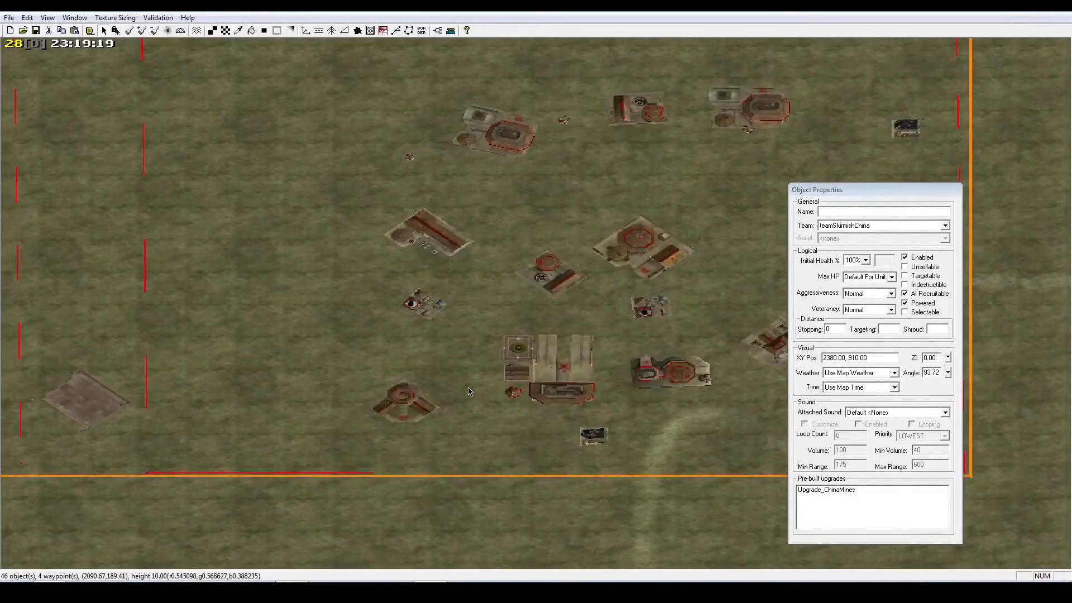
{"action": "right_click_drag", "start_coordinate": [457, 322], "coordinate": [491, 162]}
{"action": "right_click_drag", "start_coordinate": [661, 194], "coordinate": [689, 260]}
{"action": "right_click_drag", "start_coordinate": [490, 341], "coordinate": [541, 322]}
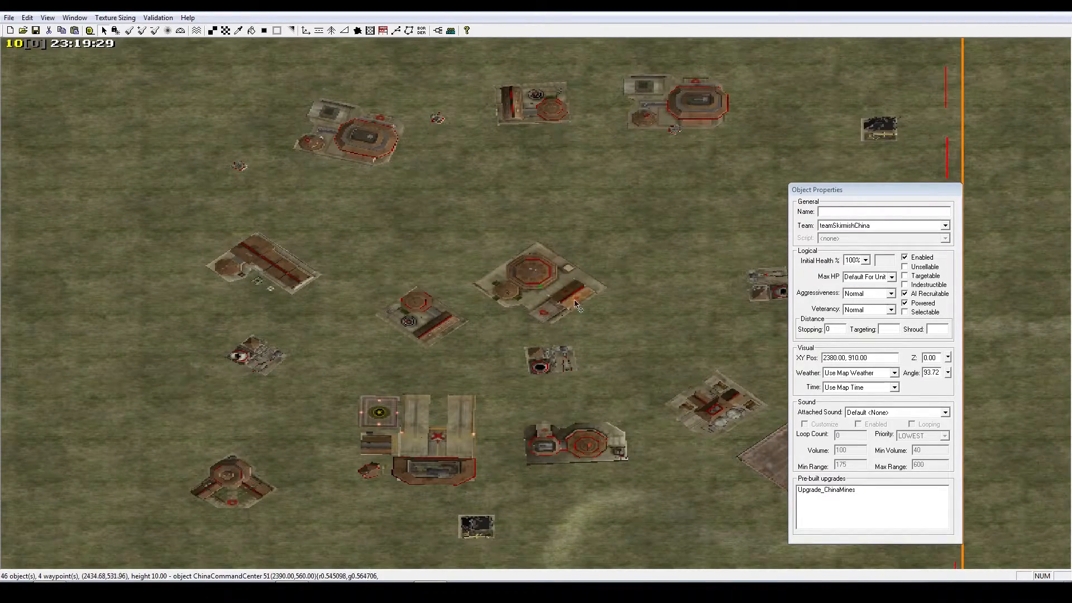
{"action": "right_click_drag", "start_coordinate": [547, 309], "coordinate": [418, 289]}
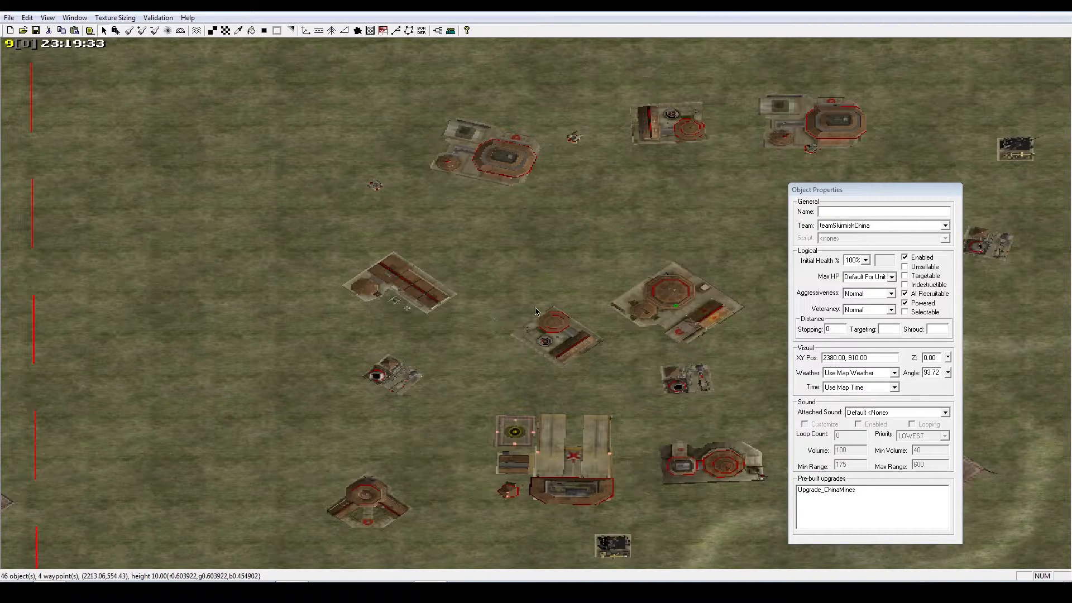
{"action": "right_click_drag", "start_coordinate": [514, 271], "coordinate": [60, 55]}
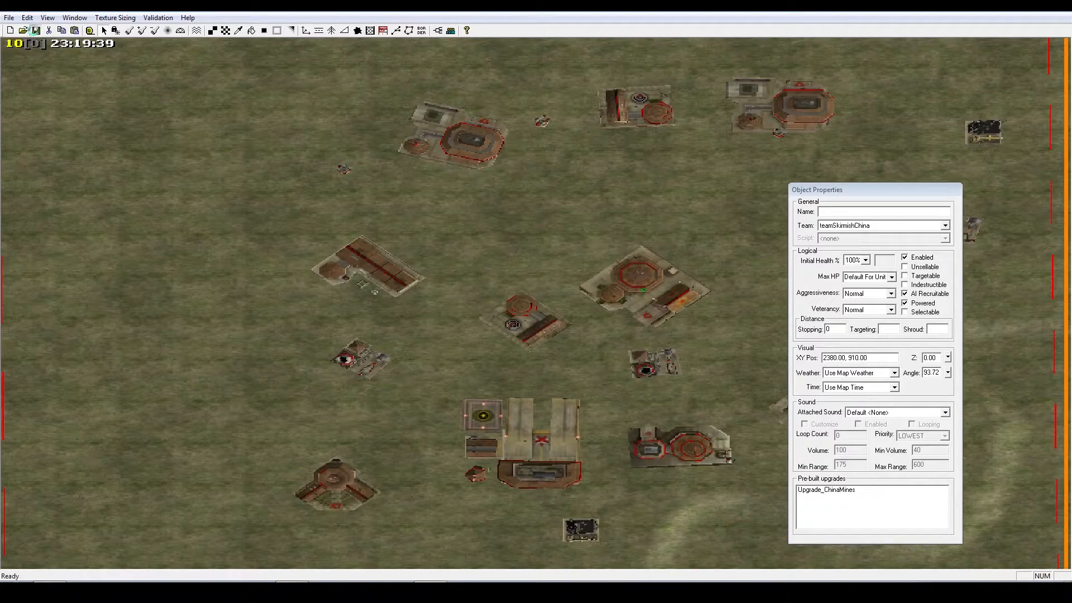
{"action": "right_click_drag", "start_coordinate": [251, 181], "coordinate": [467, 205]}
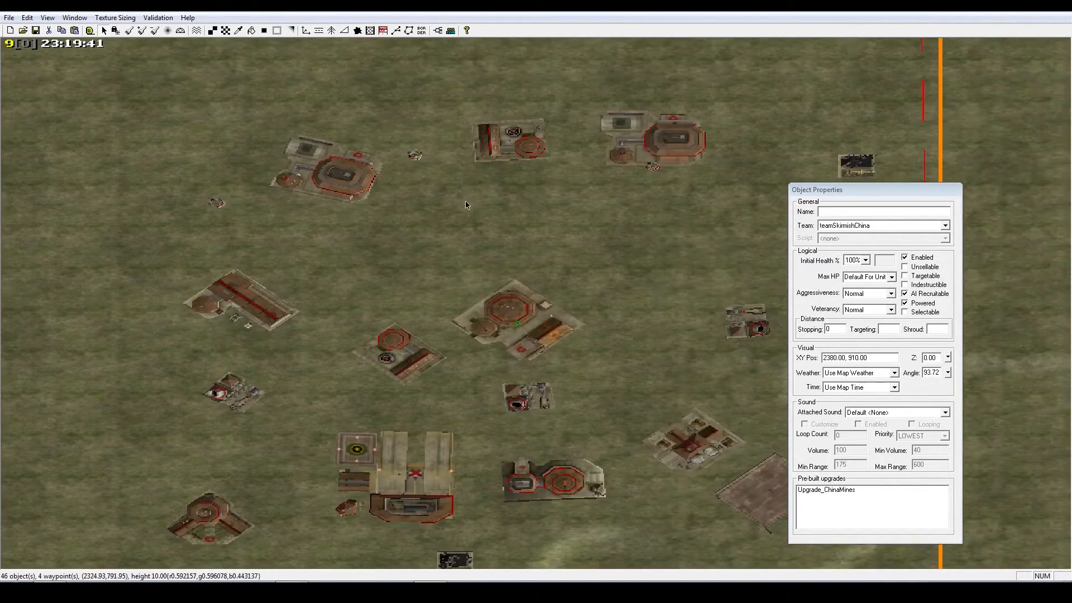
{"action": "right_click_drag", "start_coordinate": [471, 254], "coordinate": [638, 287]}
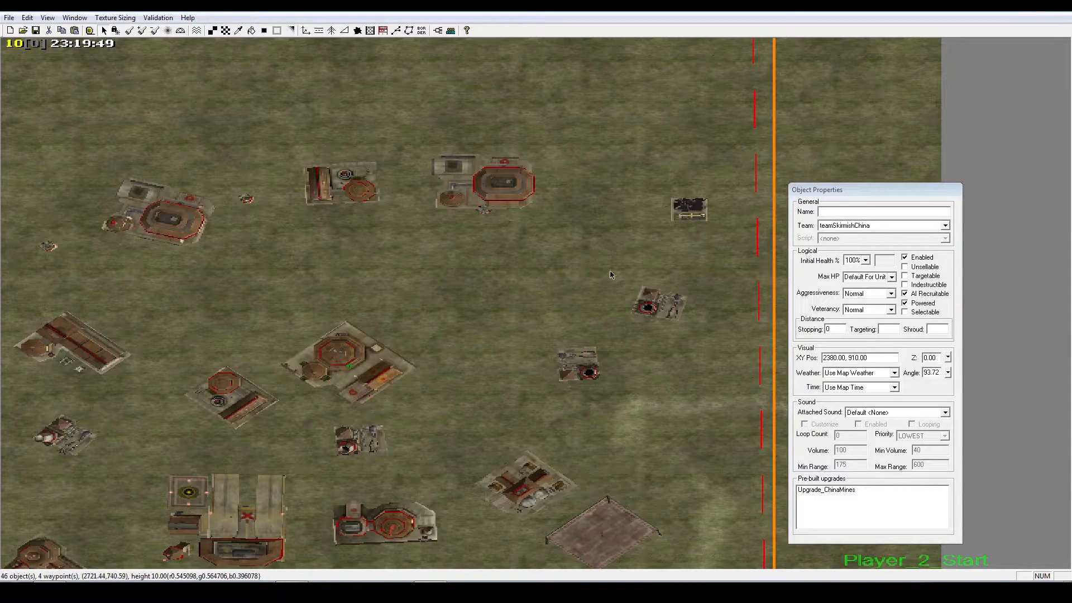
{"action": "mouse_move", "coordinate": [610, 272]}
{"action": "right_mouse_down"}
{"action": "mouse_move", "coordinate": [603, 286]}
{"action": "mouse_move", "coordinate": [579, 233]}
{"action": "mouse_move", "coordinate": [586, 340]}
{"action": "mouse_move", "coordinate": [402, 387]}
{"action": "right_mouse_up"}
{"action": "mouse_move", "coordinate": [547, 382]}
{"action": "right_mouse_down"}
{"action": "mouse_move", "coordinate": [448, 376]}
{"action": "mouse_move", "coordinate": [470, 321]}
{"action": "right_mouse_up"}
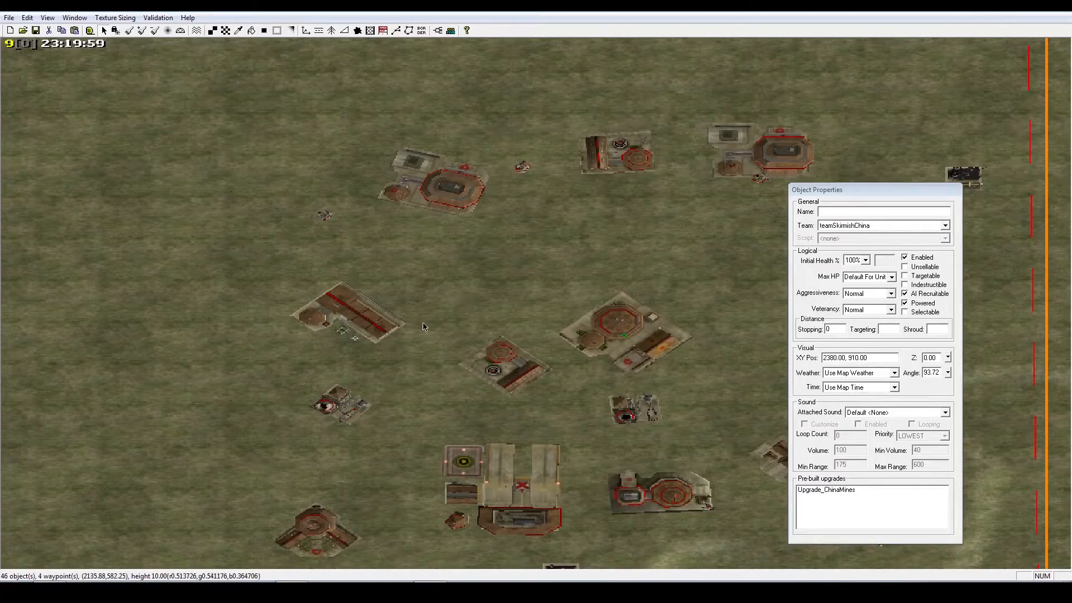
{"action": "right_click_drag", "start_coordinate": [424, 315], "coordinate": [433, 370]}
Switch out of the top-down view and inspect the lower-right base and its shoreline in perspective
{"action": "key", "text": "ctrl+t"}
{"action": "scroll", "coordinate": [492, 355], "scroll_direction": "up", "scroll_amount": 4}
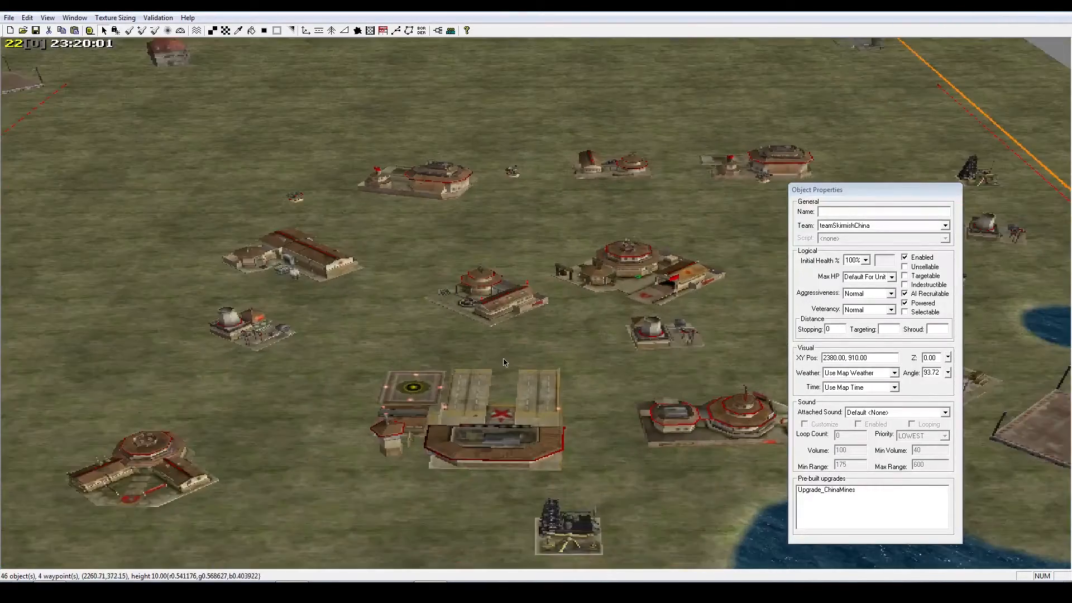
{"action": "right_click_drag", "start_coordinate": [448, 281], "coordinate": [568, 304]}
{"action": "scroll", "coordinate": [625, 304], "scroll_direction": "down", "scroll_amount": 4}
{"action": "scroll", "coordinate": [625, 305], "scroll_direction": "down", "scroll_amount": 3}
{"action": "right_click_drag", "start_coordinate": [651, 395], "coordinate": [597, 333]}
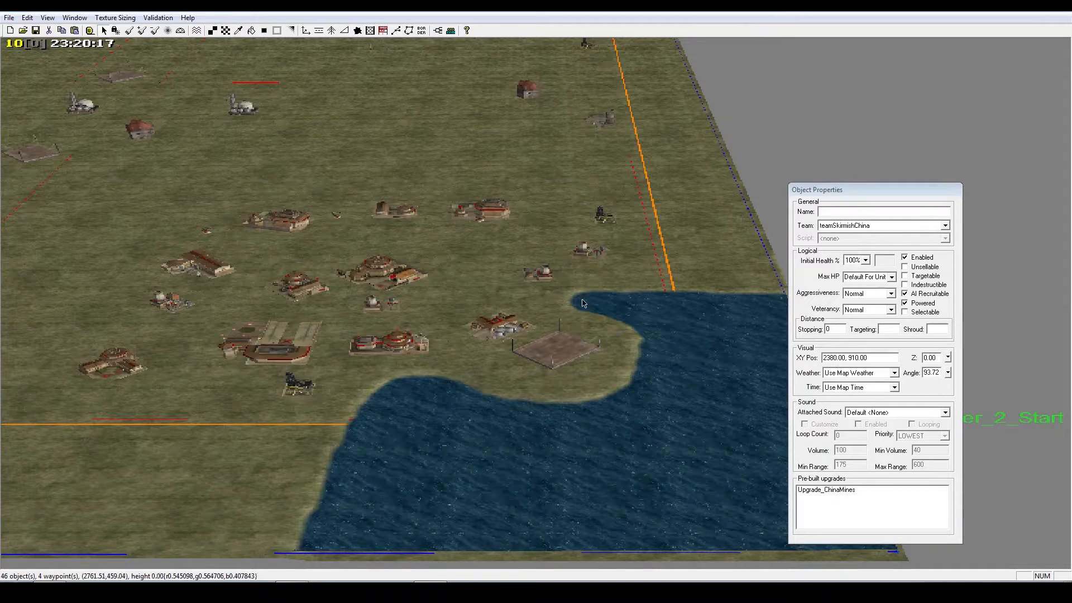
{"action": "right_click_drag", "start_coordinate": [517, 401], "coordinate": [554, 435]}
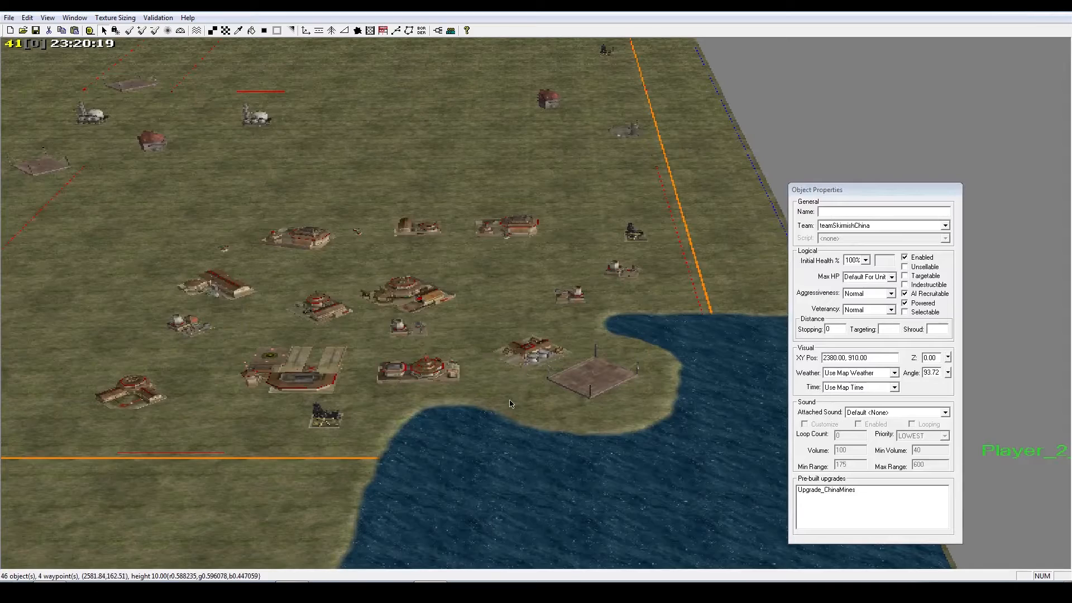
{"action": "right_click_drag", "start_coordinate": [631, 374], "coordinate": [272, 305]}
{"action": "right_click_drag", "start_coordinate": [511, 362], "coordinate": [505, 334]}
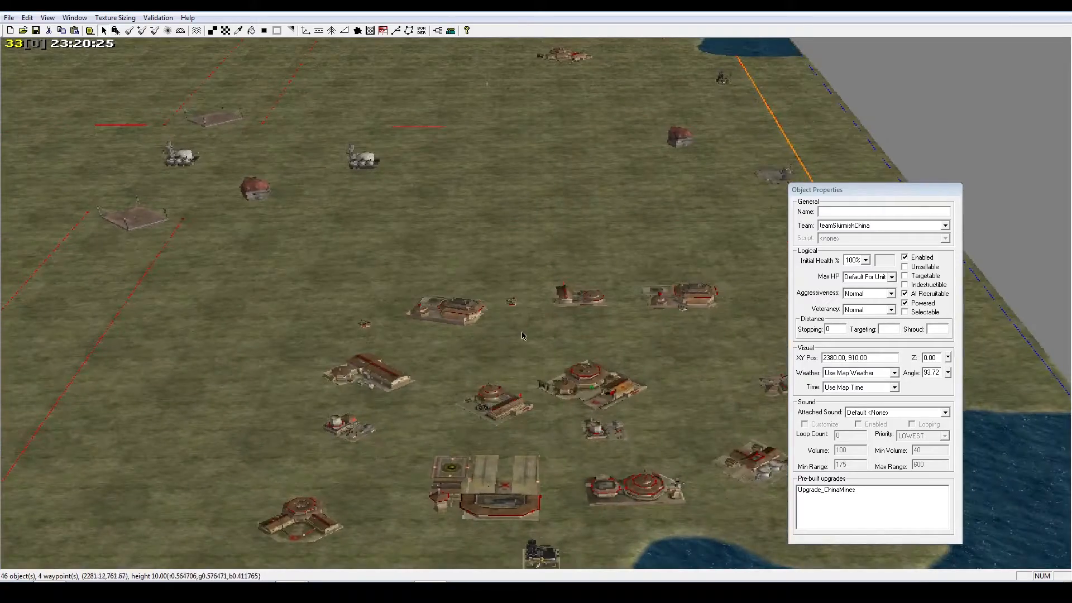
Survey the rest of the map, comparing the central supply docks and the other bases with the lower-right base
{"action": "mouse_move", "coordinate": [571, 325]}
{"action": "right_mouse_down"}
{"action": "mouse_move", "coordinate": [503, 357]}
{"action": "mouse_move", "coordinate": [375, 375]}
{"action": "mouse_move", "coordinate": [342, 333]}
{"action": "mouse_move", "coordinate": [254, 360]}
{"action": "mouse_move", "coordinate": [717, 422]}
{"action": "right_mouse_up"}
{"action": "right_click_drag", "start_coordinate": [411, 342], "coordinate": [532, 358]}
{"action": "scroll", "coordinate": [517, 358], "scroll_direction": "down", "scroll_amount": 4}
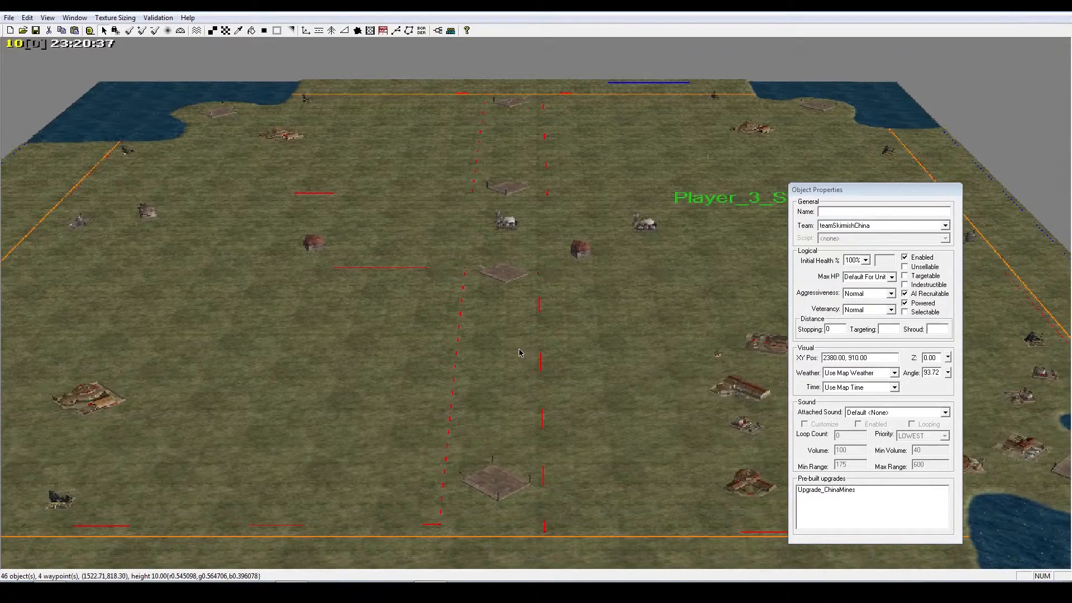
{"action": "scroll", "coordinate": [512, 255], "scroll_direction": "up", "scroll_amount": 2}
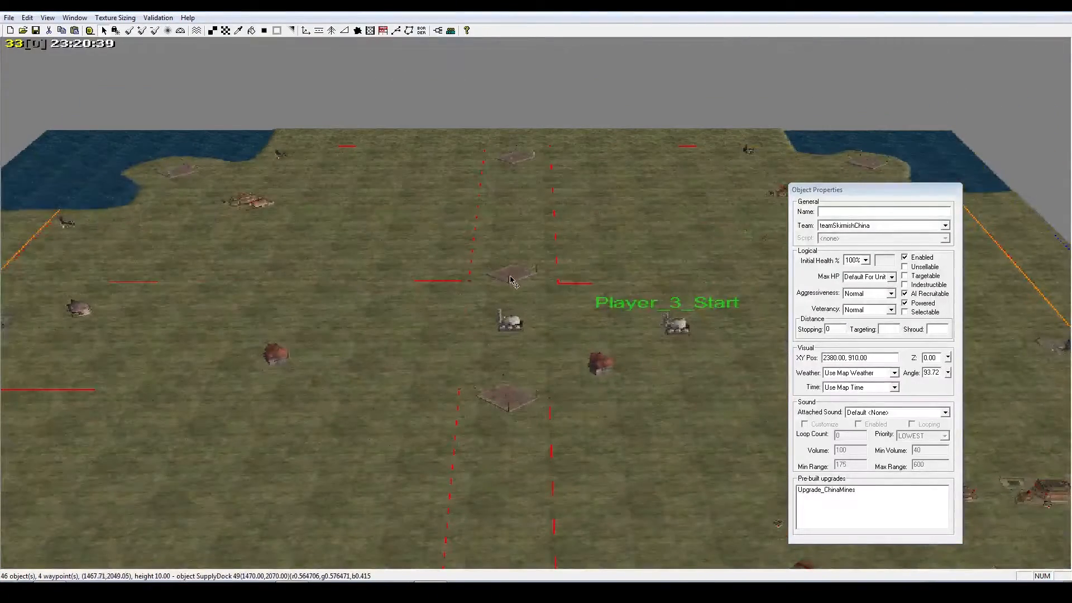
{"action": "right_click_drag", "start_coordinate": [512, 282], "coordinate": [492, 345]}
{"action": "scroll", "coordinate": [492, 345], "scroll_direction": "up", "scroll_amount": 4}
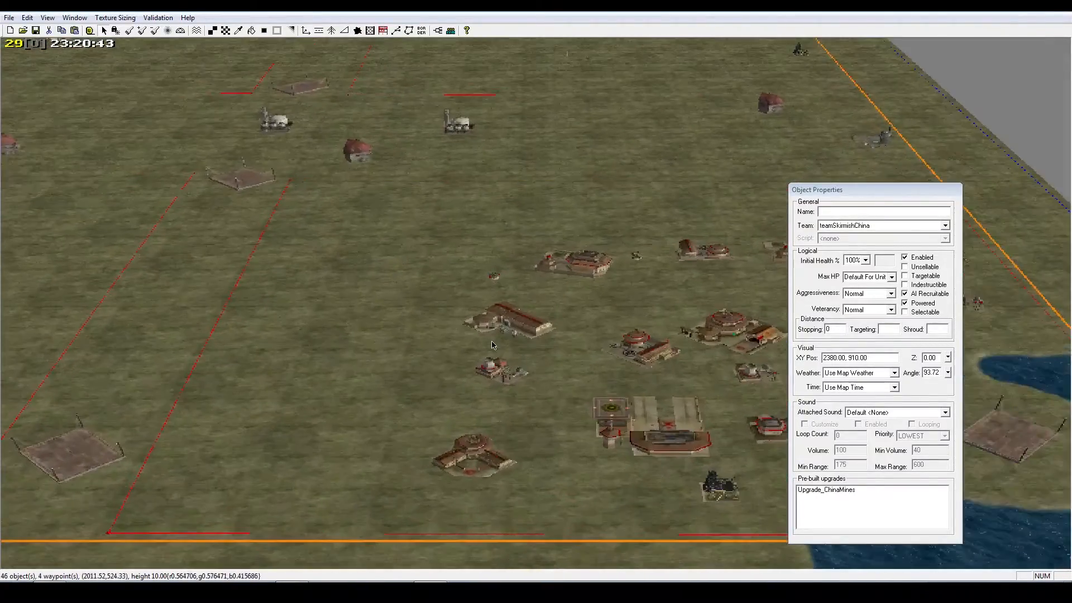
{"action": "scroll", "coordinate": [492, 341], "scroll_direction": "up", "scroll_amount": 5}
Examine the central corridor near the southern map border and check the properties of its southernmost supply dock
{"action": "right_click_drag", "start_coordinate": [493, 341], "coordinate": [173, 371]}
{"action": "scroll", "coordinate": [578, 355], "scroll_direction": "down", "scroll_amount": 6}
{"action": "scroll", "coordinate": [577, 355], "scroll_direction": "up", "scroll_amount": 5}
{"action": "scroll", "coordinate": [458, 371], "scroll_direction": "down", "scroll_amount": 3}
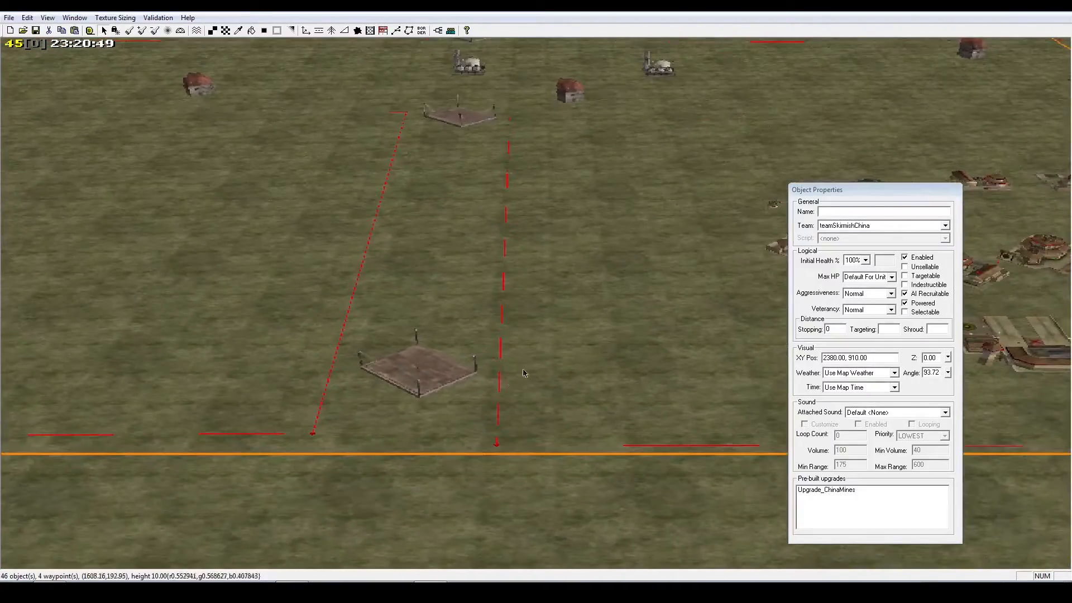
{"action": "right_click_drag", "start_coordinate": [524, 373], "coordinate": [474, 353]}
{"action": "right_click_drag", "start_coordinate": [454, 226], "coordinate": [588, 245]}
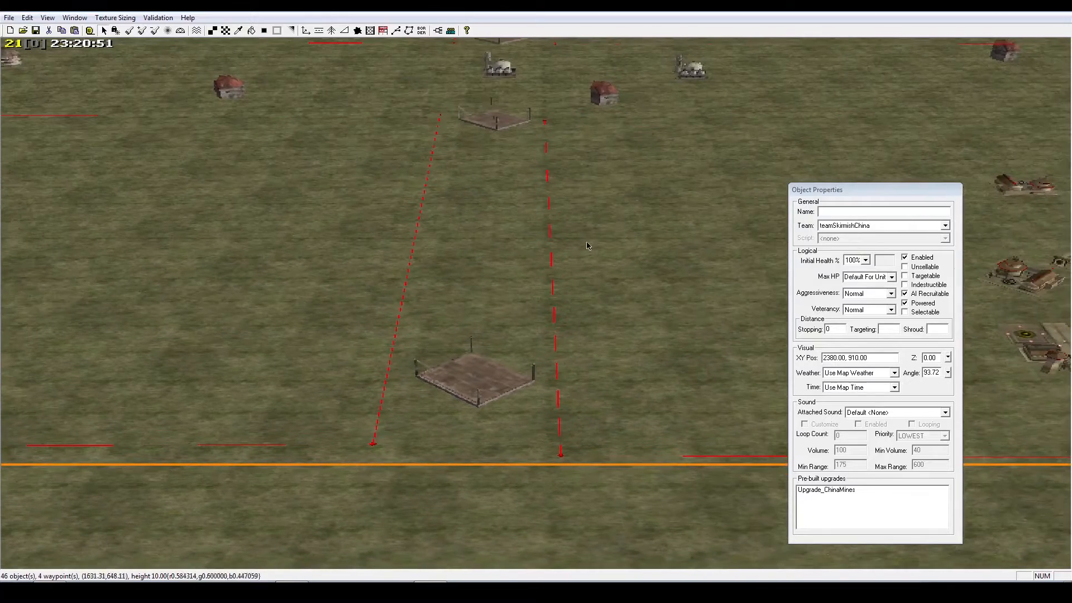
{"action": "right_click_drag", "start_coordinate": [292, 274], "coordinate": [481, 369]}
{"action": "right_click_drag", "start_coordinate": [380, 358], "coordinate": [272, 198]}
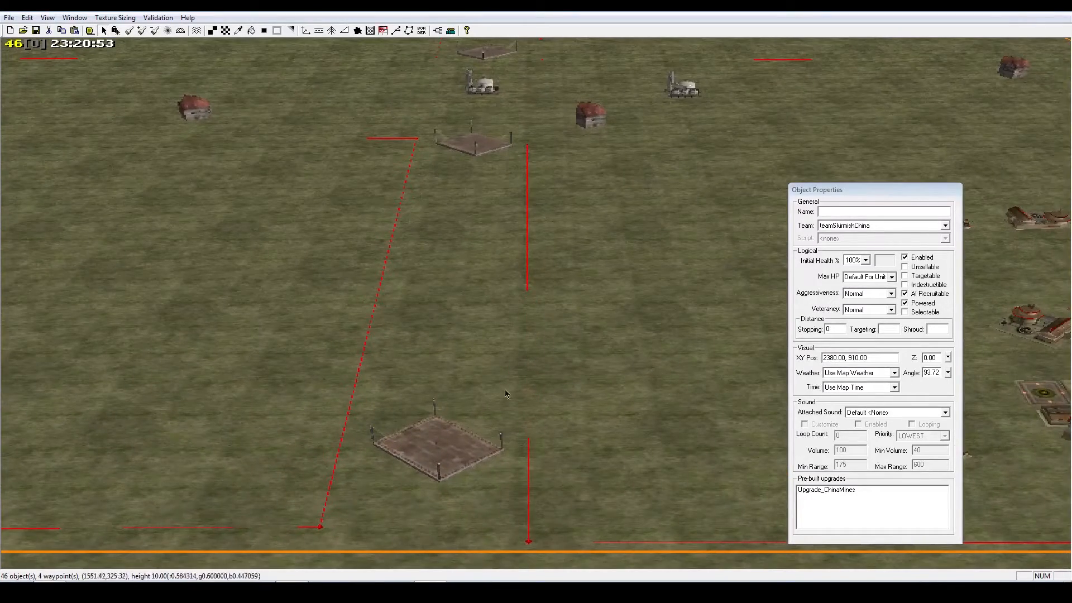
{"action": "right_click_drag", "start_coordinate": [515, 390], "coordinate": [410, 393]}
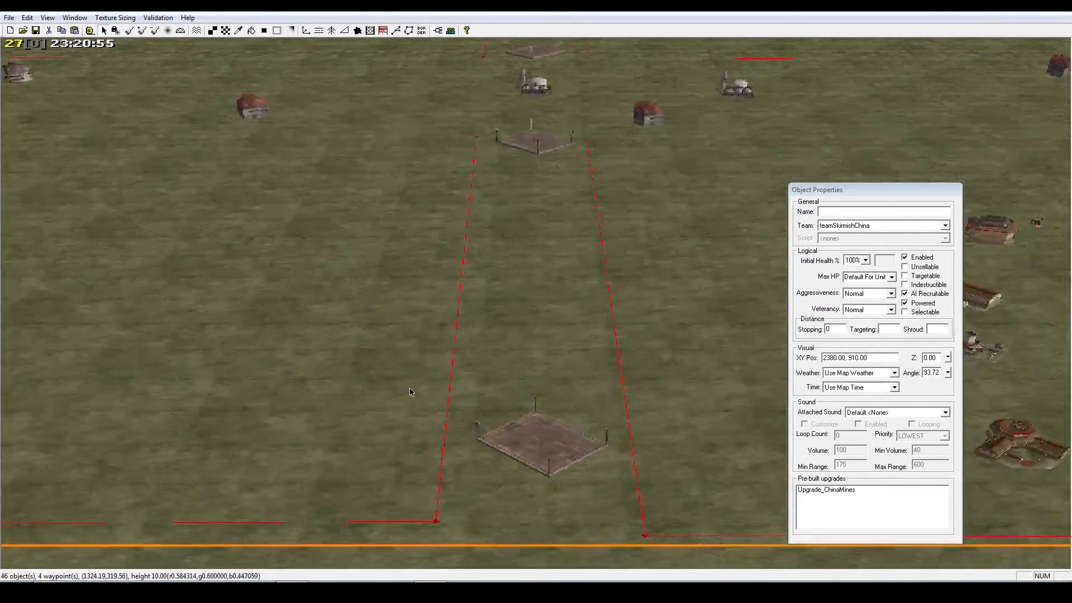
{"action": "left_click", "coordinate": [542, 434]}
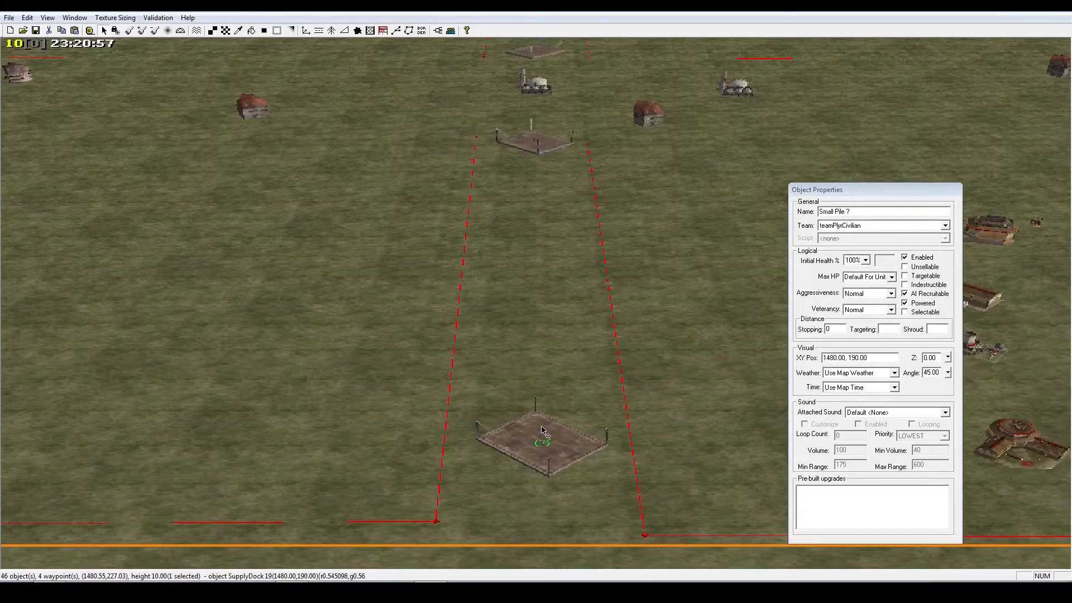
{"action": "right_click_drag", "start_coordinate": [492, 363], "coordinate": [466, 369]}
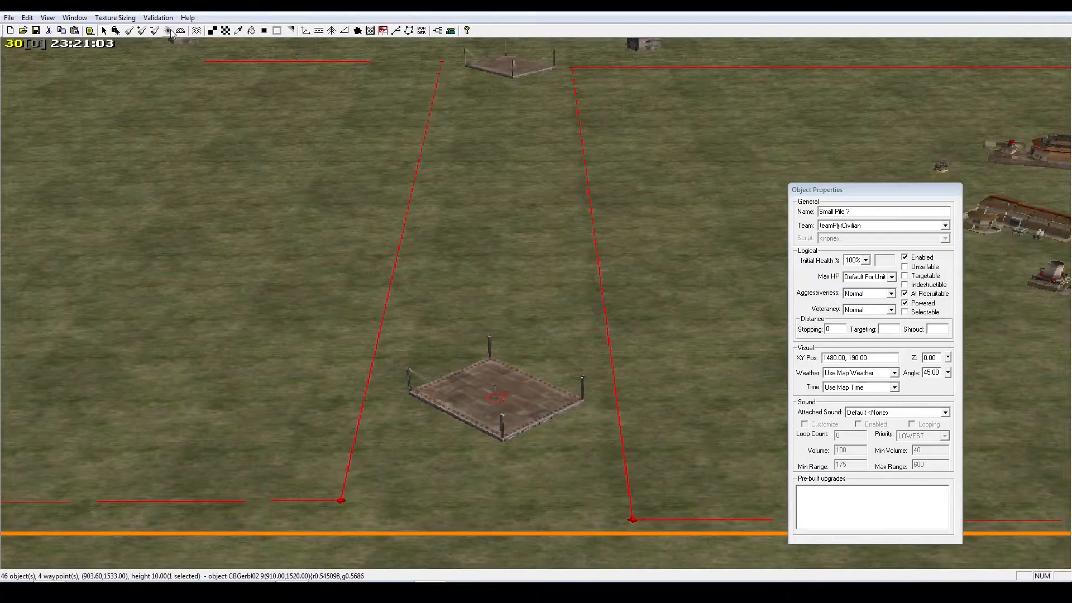
Raise the ground under the southernmost central supply dock using the height brush with a brush height of 50
{"action": "left_click", "coordinate": [130, 32]}
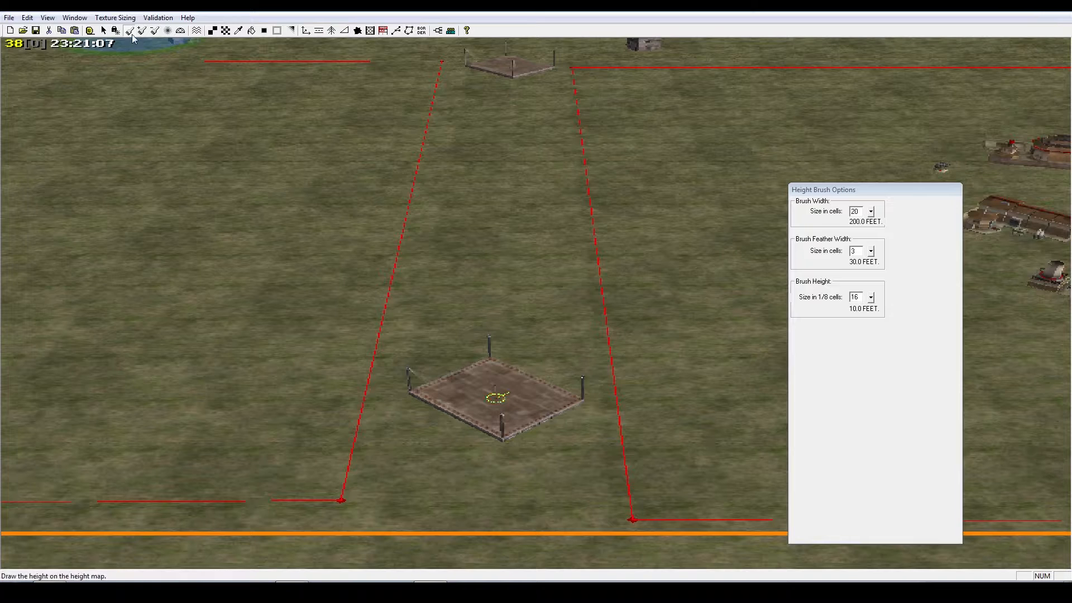
{"action": "double_click", "coordinate": [854, 212]}
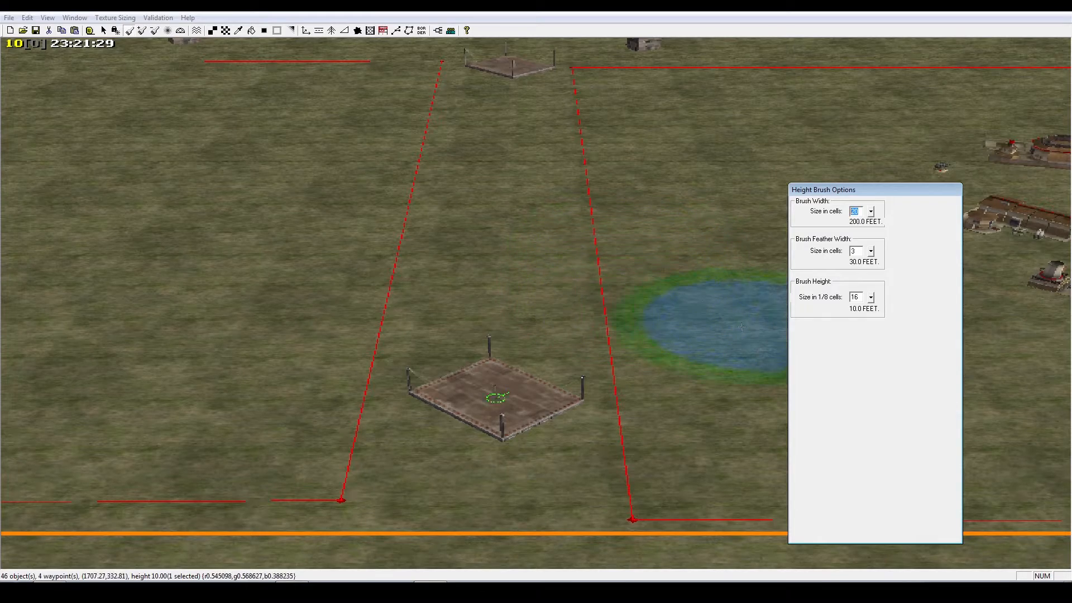
{"action": "mouse_move", "coordinate": [562, 338]}
{"action": "right_mouse_down"}
{"action": "mouse_move", "coordinate": [621, 286]}
{"action": "mouse_move", "coordinate": [667, 267]}
{"action": "mouse_move", "coordinate": [639, 284]}
{"action": "right_mouse_up"}
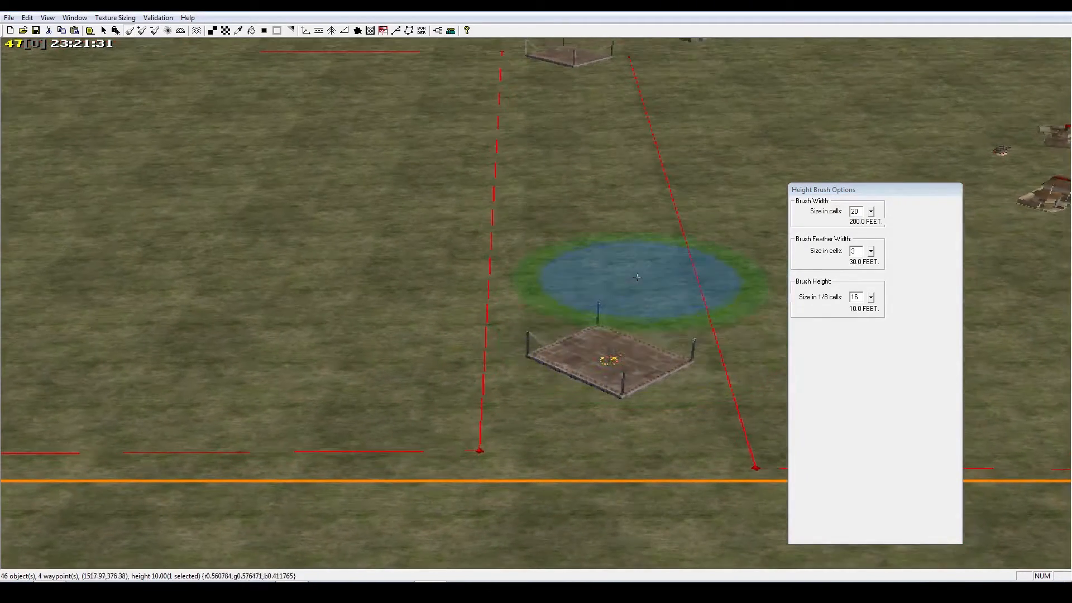
{"action": "mouse_move", "coordinate": [600, 322]}
{"action": "right_mouse_down"}
{"action": "mouse_move", "coordinate": [997, 333]}
{"action": "mouse_move", "coordinate": [579, 320]}
{"action": "right_mouse_up"}
{"action": "left_click", "coordinate": [858, 219]}
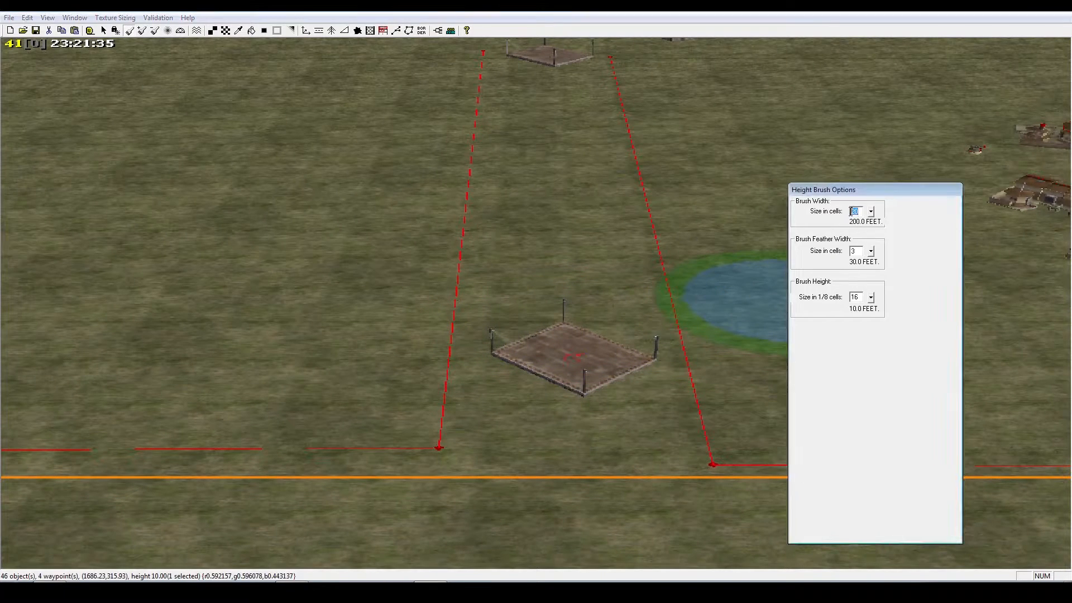
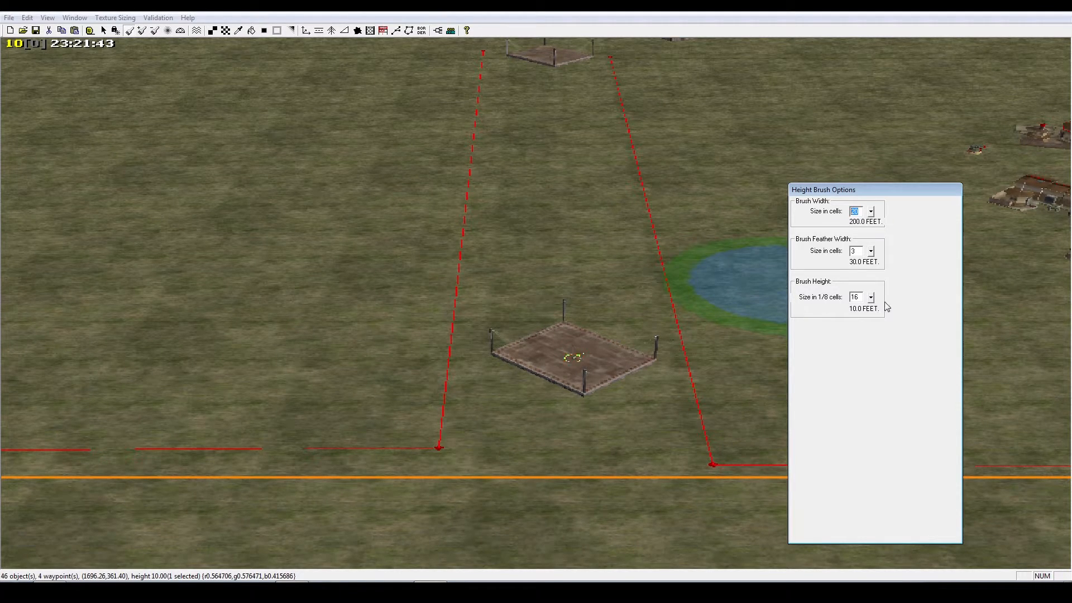
{"action": "type", "text": "50"}
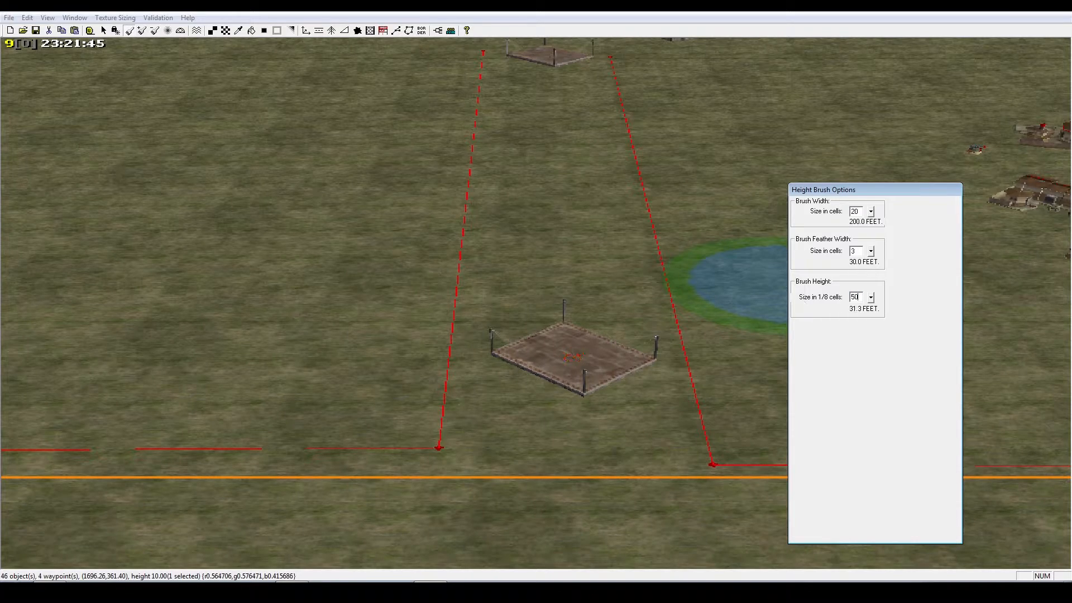
{"action": "right_click_drag", "start_coordinate": [563, 321], "coordinate": [516, 357]}
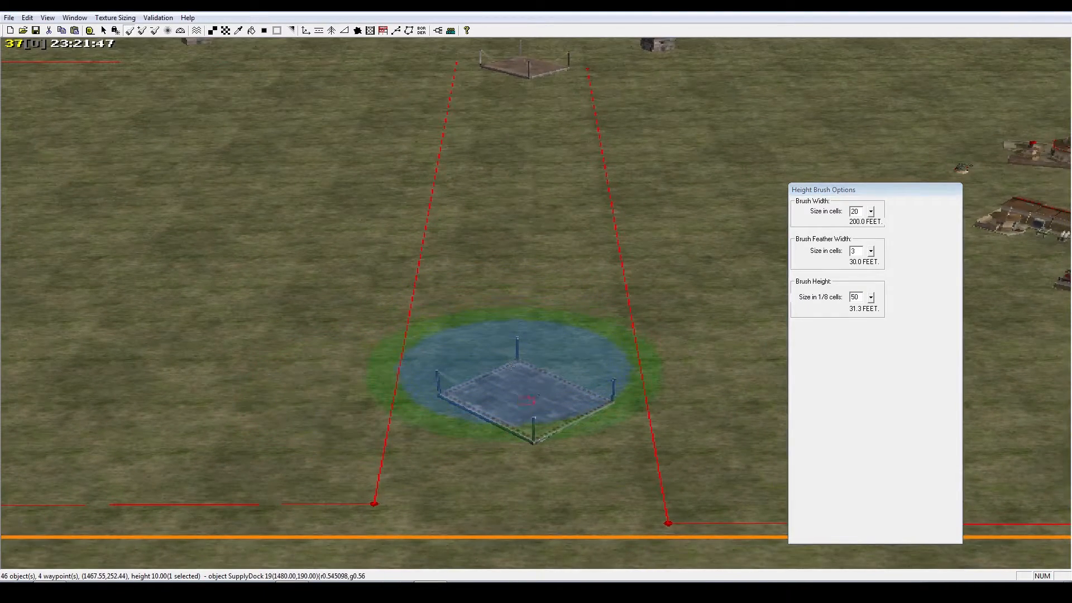
{"action": "left_click", "coordinate": [512, 366]}
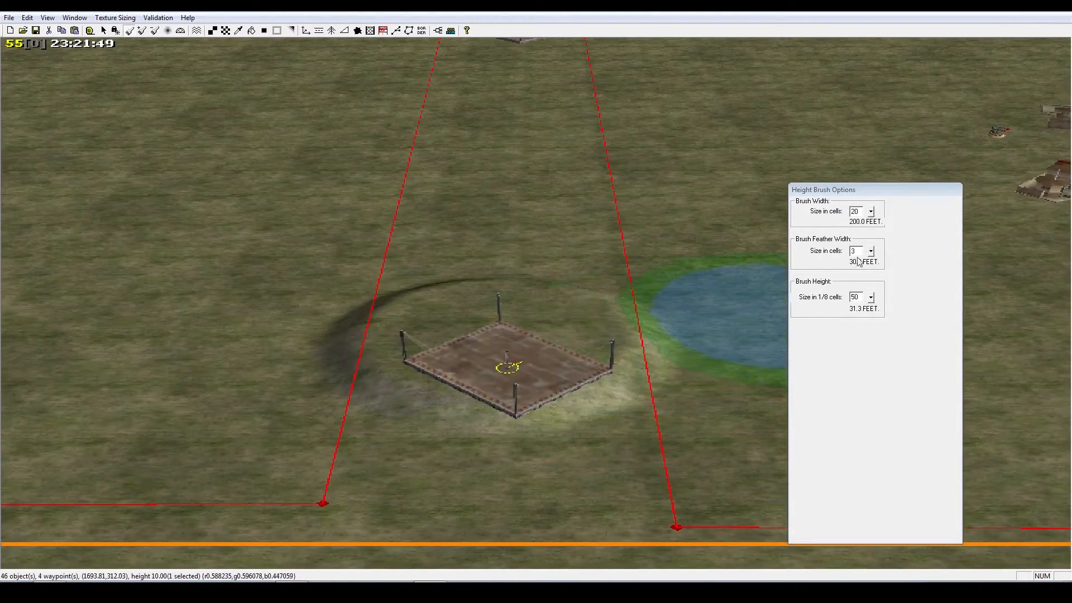
Raise the ground under the southernmost central supply dock further, using a brush height of 65
{"action": "left_click", "coordinate": [792, 308]}
{"action": "type", "text": "65"}
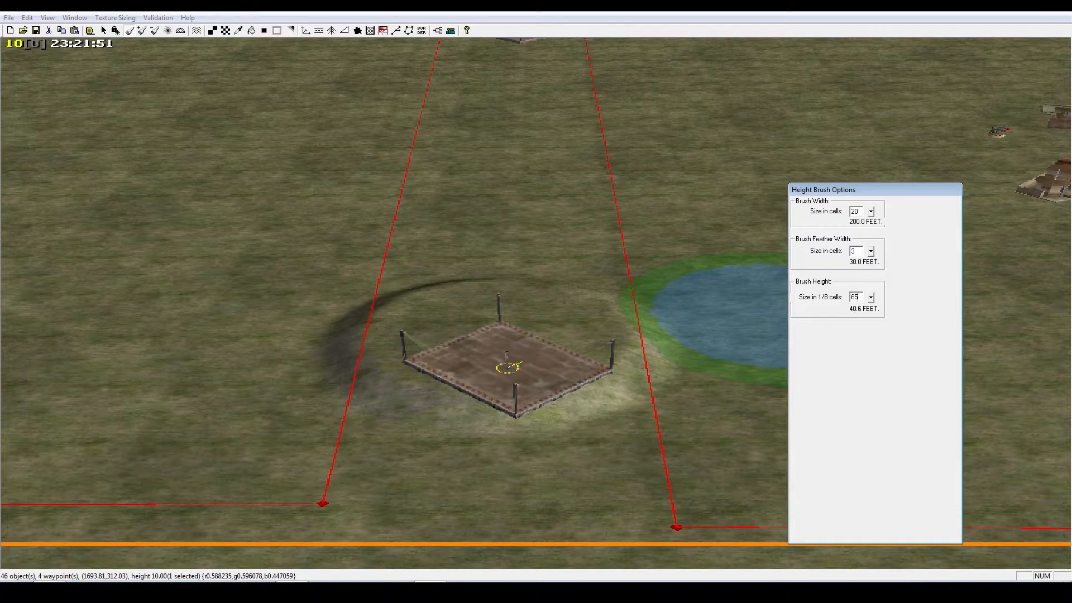
{"action": "left_click", "coordinate": [507, 367]}
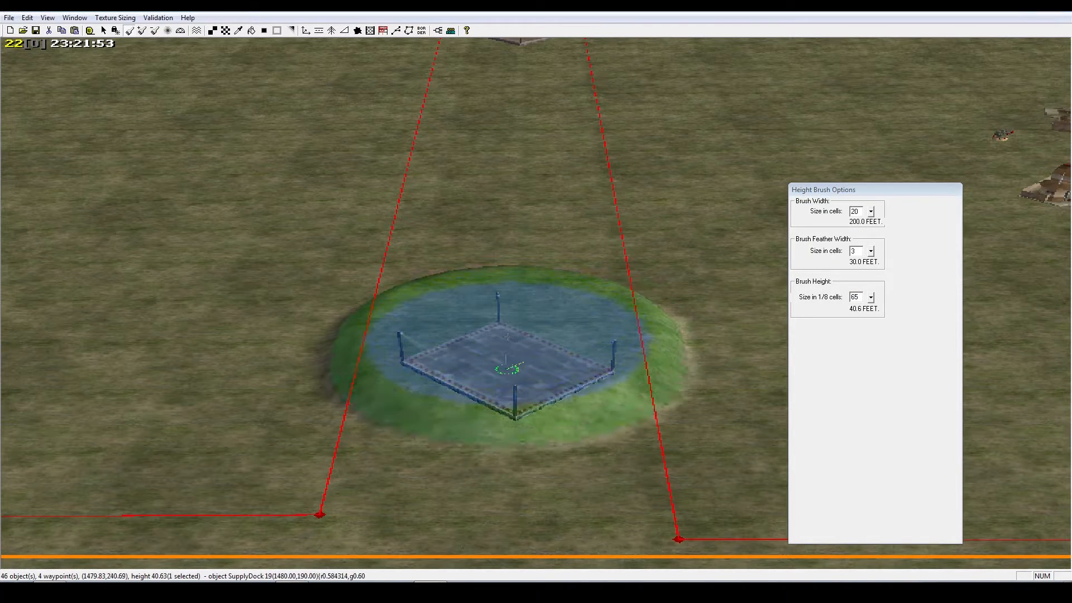
Examine the raised mound under the southernmost supply dock from several positions, including its slopes and the surrounding corridor
{"action": "mouse_move", "coordinate": [557, 339]}
{"action": "right_mouse_down"}
{"action": "mouse_move", "coordinate": [550, 272]}
{"action": "mouse_move", "coordinate": [589, 293]}
{"action": "right_mouse_up"}
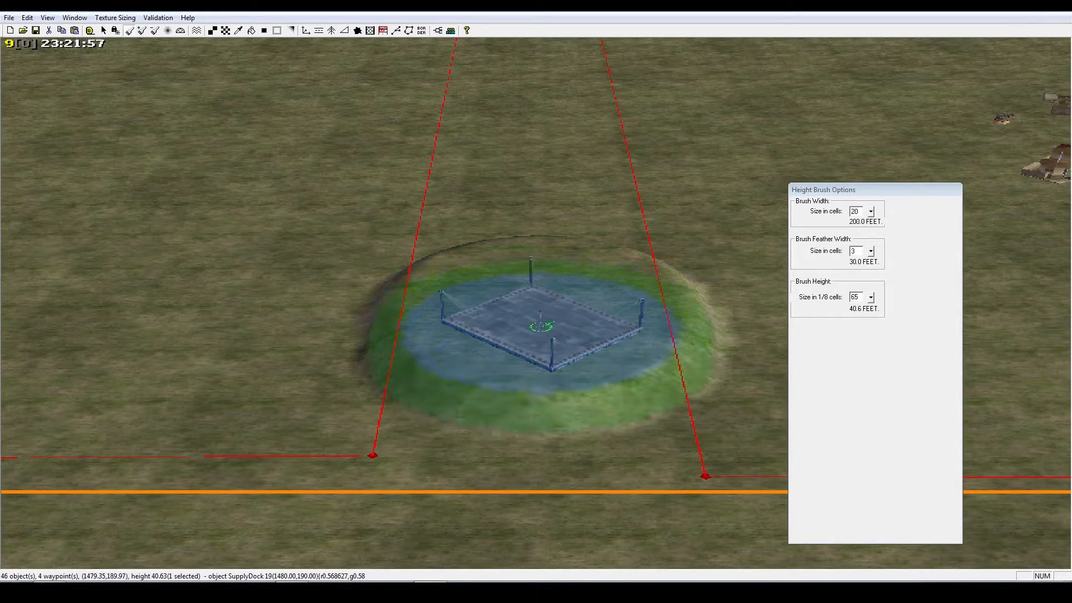
{"action": "mouse_move", "coordinate": [543, 300]}
{"action": "right_mouse_down"}
{"action": "mouse_move", "coordinate": [613, 302]}
{"action": "mouse_move", "coordinate": [500, 321]}
{"action": "mouse_move", "coordinate": [533, 322]}
{"action": "right_mouse_up"}
{"action": "scroll", "coordinate": [513, 327], "scroll_direction": "down", "scroll_amount": 3}
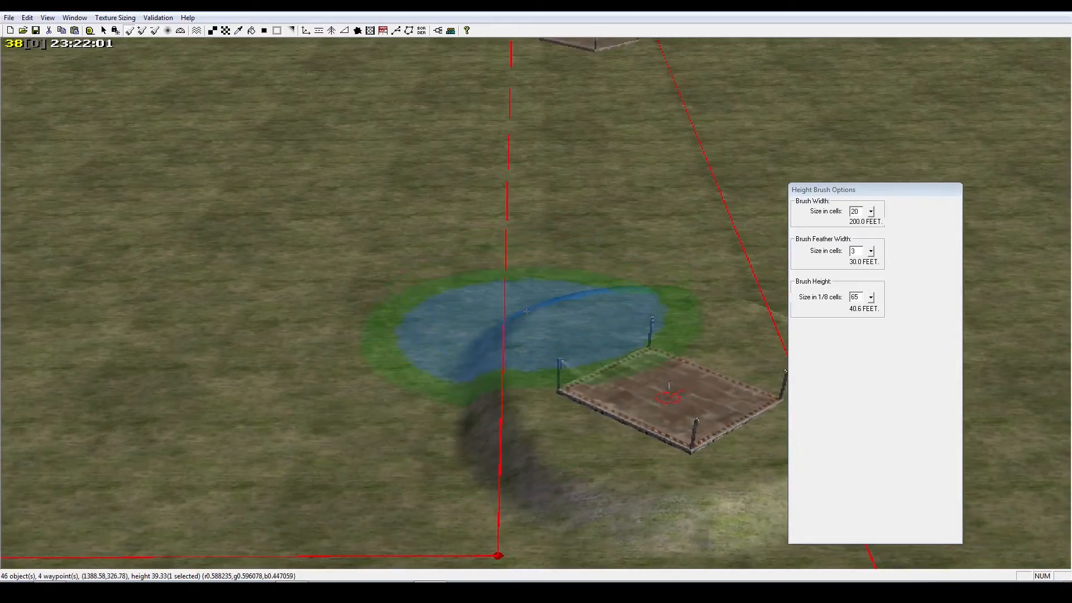
{"action": "scroll", "coordinate": [497, 328], "scroll_direction": "down", "scroll_amount": 6}
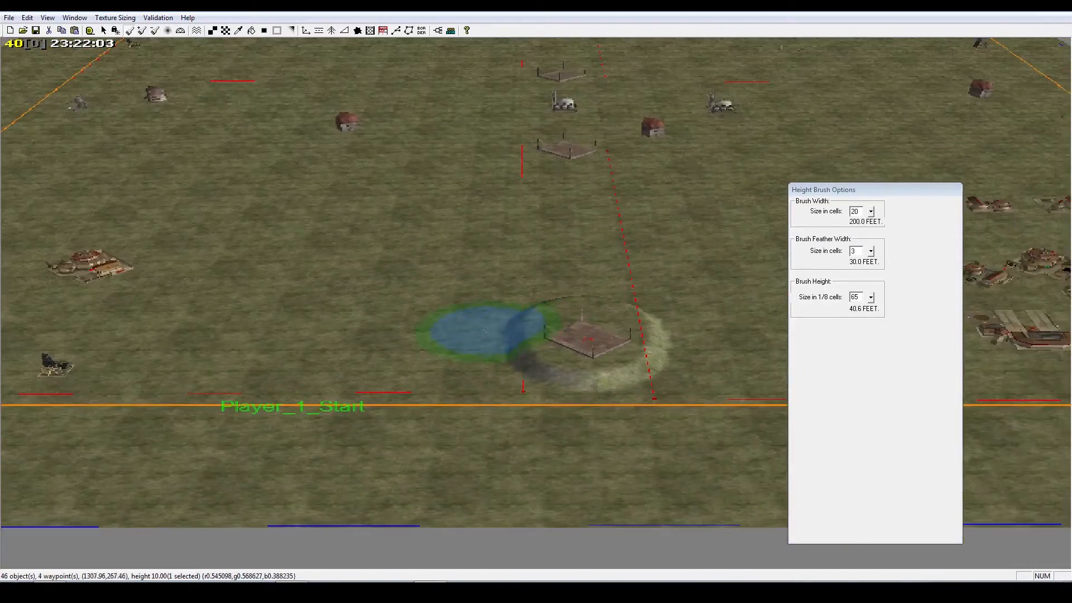
{"action": "mouse_move", "coordinate": [486, 330]}
{"action": "right_mouse_down"}
{"action": "mouse_move", "coordinate": [498, 319]}
{"action": "mouse_move", "coordinate": [631, 314]}
{"action": "mouse_move", "coordinate": [275, 351]}
{"action": "right_mouse_up"}
{"action": "right_click_drag", "start_coordinate": [433, 362], "coordinate": [519, 328]}
{"action": "mouse_move", "coordinate": [515, 369]}
{"action": "right_mouse_down"}
{"action": "mouse_move", "coordinate": [590, 370]}
{"action": "mouse_move", "coordinate": [464, 385]}
{"action": "mouse_move", "coordinate": [249, 369]}
{"action": "mouse_move", "coordinate": [948, 353]}
{"action": "right_mouse_up"}
{"action": "mouse_move", "coordinate": [466, 340]}
{"action": "right_mouse_down"}
{"action": "mouse_move", "coordinate": [636, 373]}
{"action": "mouse_move", "coordinate": [257, 358]}
{"action": "right_mouse_up"}
{"action": "scroll", "coordinate": [429, 360], "scroll_direction": "up", "scroll_amount": 2}
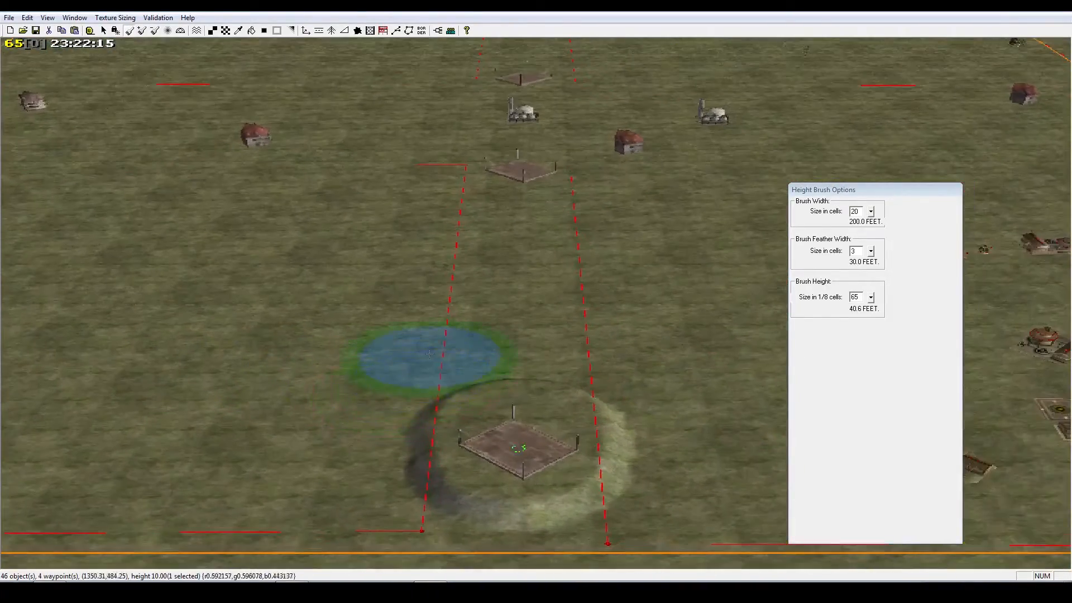
{"action": "right_click_drag", "start_coordinate": [453, 358], "coordinate": [441, 368]}
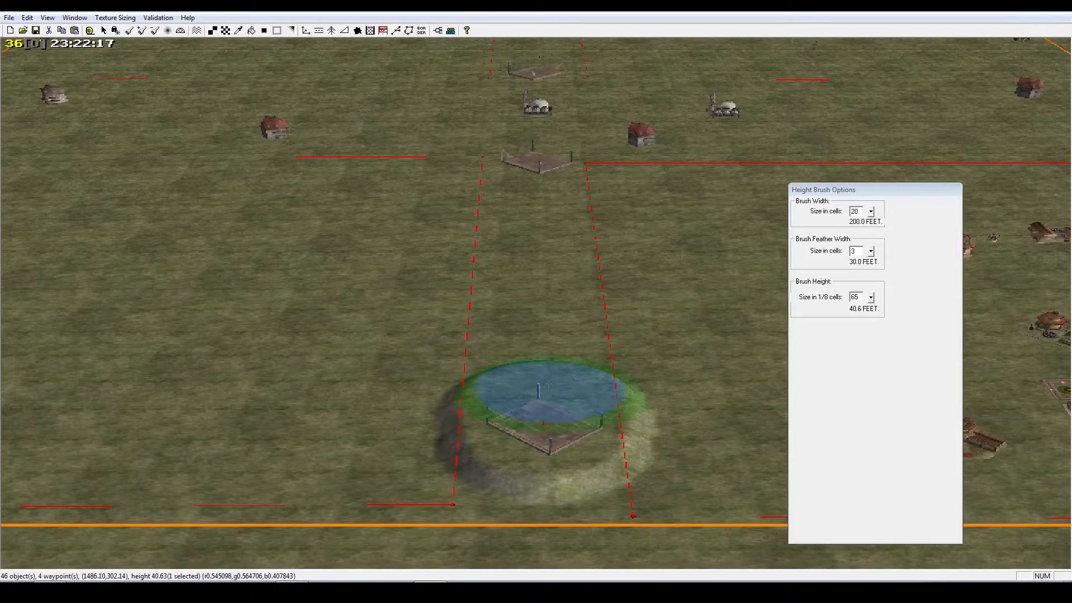
{"action": "mouse_move", "coordinate": [548, 384]}
{"action": "right_mouse_down"}
{"action": "mouse_move", "coordinate": [584, 344]}
{"action": "mouse_move", "coordinate": [611, 351]}
{"action": "right_mouse_up"}
{"action": "right_click_drag", "start_coordinate": [514, 393], "coordinate": [478, 413]}
{"action": "right_click_drag", "start_coordinate": [472, 374], "coordinate": [430, 428]}
{"action": "right_click_drag", "start_coordinate": [532, 376], "coordinate": [563, 384]}
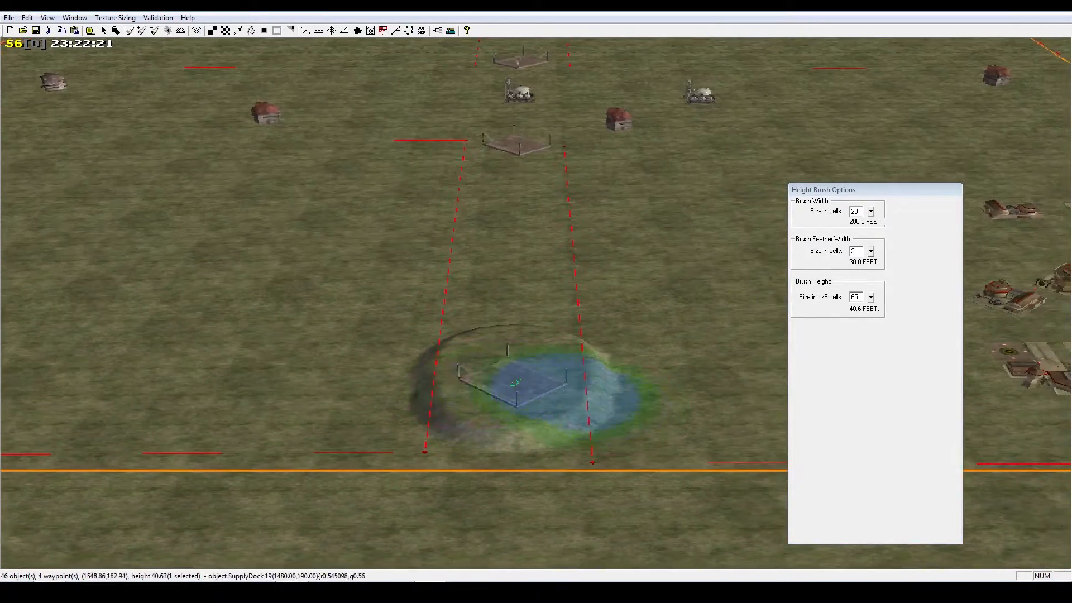
Extend the raised ground west and east from the southernmost supply dock along the map border, keeping brush height 65
{"action": "right_click_drag", "start_coordinate": [500, 375], "coordinate": [528, 379]}
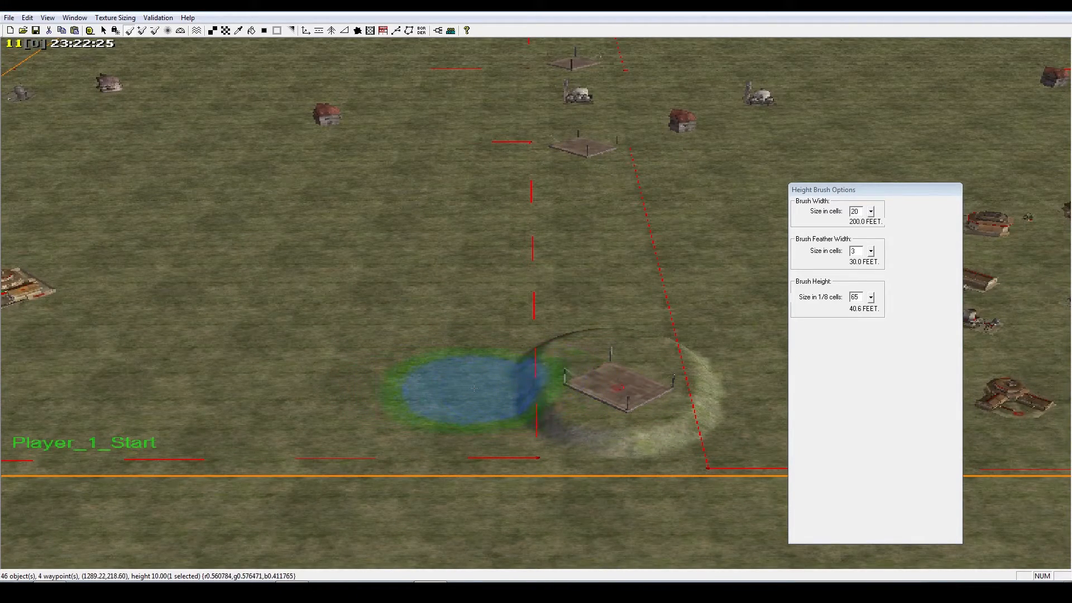
{"action": "right_click_drag", "start_coordinate": [429, 379], "coordinate": [445, 383]}
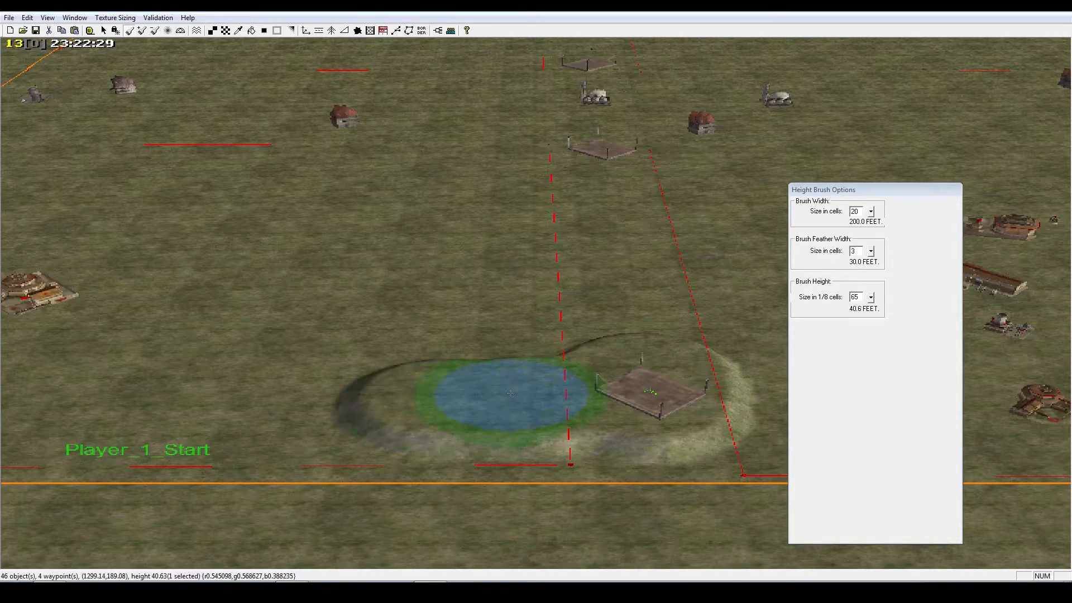
{"action": "right_click_drag", "start_coordinate": [443, 390], "coordinate": [359, 379]}
{"action": "mouse_move", "coordinate": [487, 410]}
{"action": "right_mouse_down"}
{"action": "mouse_move", "coordinate": [287, 430]}
{"action": "mouse_move", "coordinate": [466, 407]}
{"action": "right_mouse_up"}
{"action": "mouse_move", "coordinate": [269, 418]}
{"action": "left_mouse_down"}
{"action": "mouse_move", "coordinate": [285, 397]}
{"action": "mouse_move", "coordinate": [338, 371]}
{"action": "mouse_move", "coordinate": [448, 359]}
{"action": "mouse_move", "coordinate": [561, 387]}
{"action": "mouse_move", "coordinate": [603, 435]}
{"action": "mouse_move", "coordinate": [598, 479]}
{"action": "mouse_move", "coordinate": [340, 455]}
{"action": "left_mouse_up"}
{"action": "scroll", "coordinate": [410, 423], "scroll_direction": "down", "scroll_amount": 2}
{"action": "scroll", "coordinate": [409, 423], "scroll_direction": "down", "scroll_amount": 1}
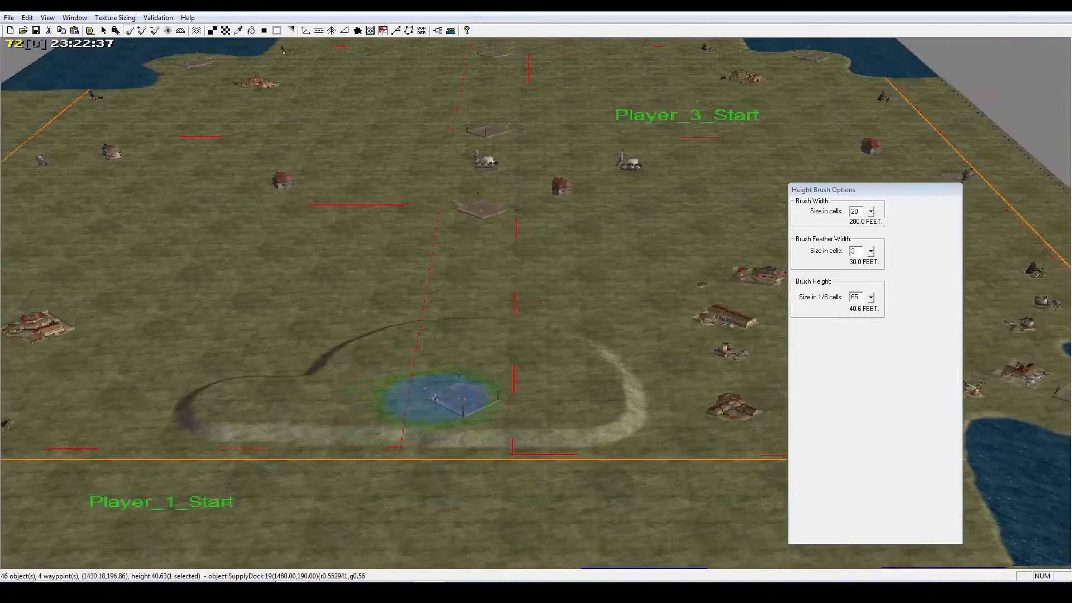
{"action": "right_click_drag", "start_coordinate": [409, 422], "coordinate": [353, 437]}
{"action": "mouse_move", "coordinate": [542, 393]}
{"action": "left_mouse_down"}
{"action": "mouse_move", "coordinate": [614, 405]}
{"action": "mouse_move", "coordinate": [571, 407]}
{"action": "mouse_move", "coordinate": [608, 402]}
{"action": "left_mouse_up"}
Compare the plateau with the neighbouring bases and fill out its northern part on the eastern side at brush height 65
{"action": "mouse_move", "coordinate": [559, 397]}
{"action": "right_mouse_down"}
{"action": "mouse_move", "coordinate": [420, 406]}
{"action": "mouse_move", "coordinate": [701, 378]}
{"action": "right_mouse_up"}
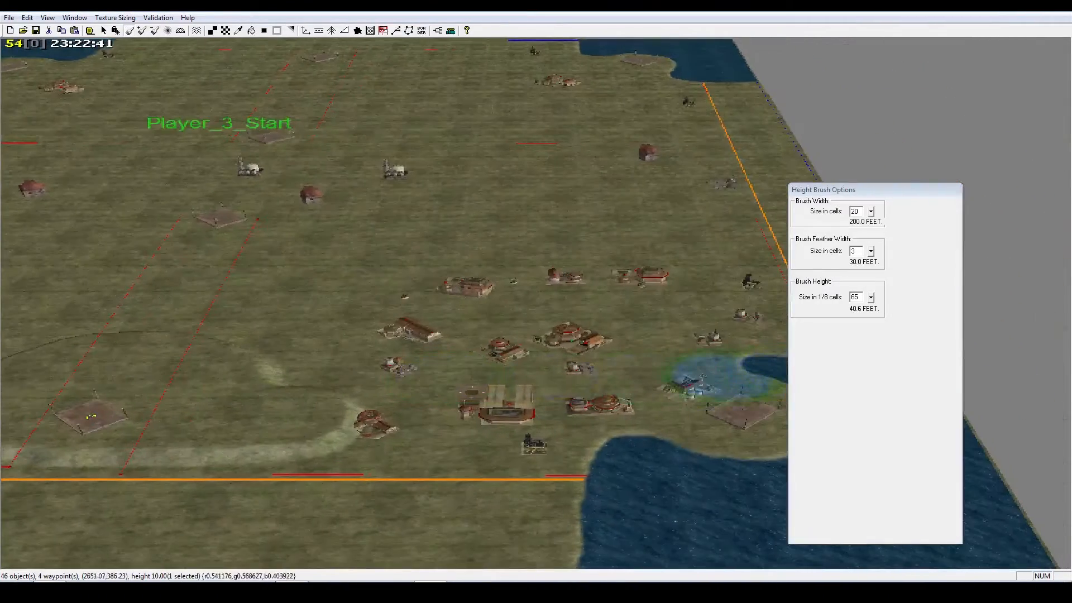
{"action": "mouse_move", "coordinate": [553, 385]}
{"action": "right_mouse_down"}
{"action": "mouse_move", "coordinate": [491, 366]}
{"action": "mouse_move", "coordinate": [637, 401]}
{"action": "right_mouse_up"}
{"action": "mouse_move", "coordinate": [449, 397]}
{"action": "right_mouse_down"}
{"action": "mouse_move", "coordinate": [539, 362]}
{"action": "mouse_move", "coordinate": [430, 376]}
{"action": "mouse_move", "coordinate": [240, 370]}
{"action": "right_mouse_up"}
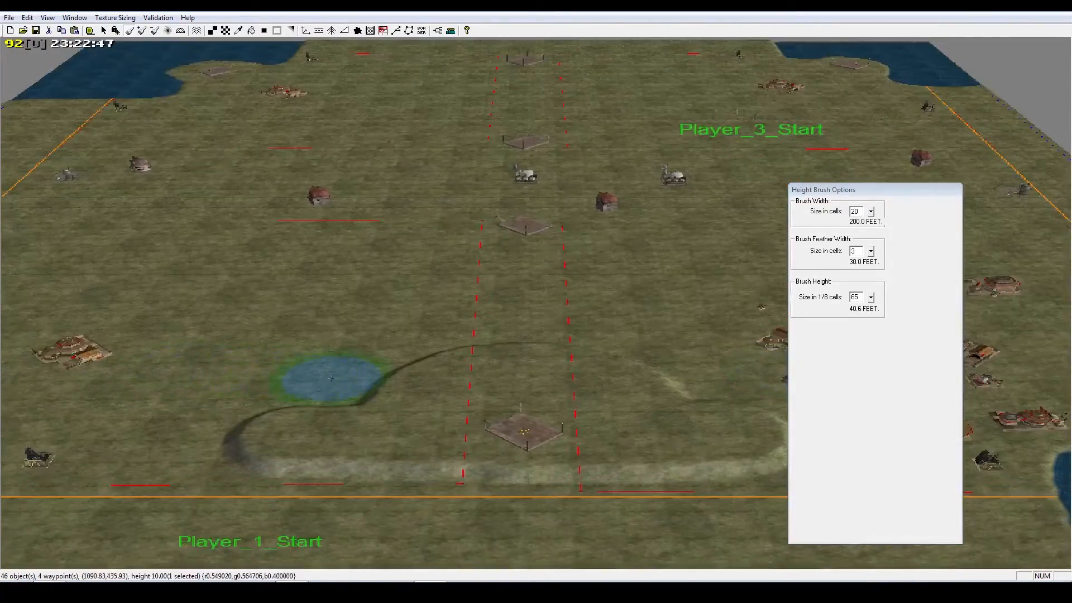
{"action": "mouse_move", "coordinate": [311, 378]}
{"action": "right_mouse_down"}
{"action": "mouse_move", "coordinate": [457, 411]}
{"action": "mouse_move", "coordinate": [416, 371]}
{"action": "right_mouse_up"}
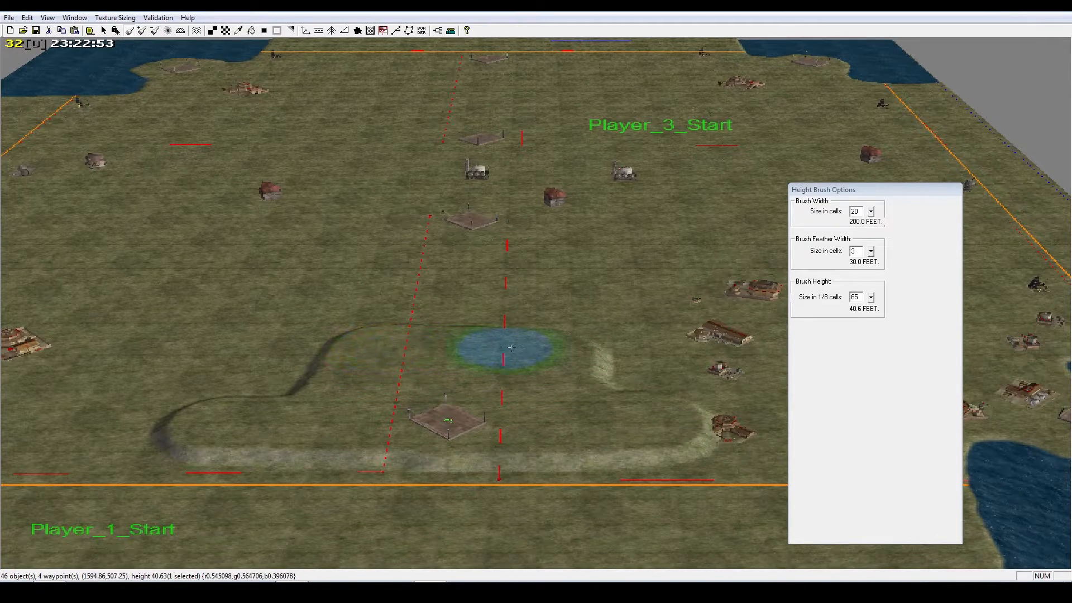
{"action": "right_click_drag", "start_coordinate": [373, 380], "coordinate": [319, 380]}
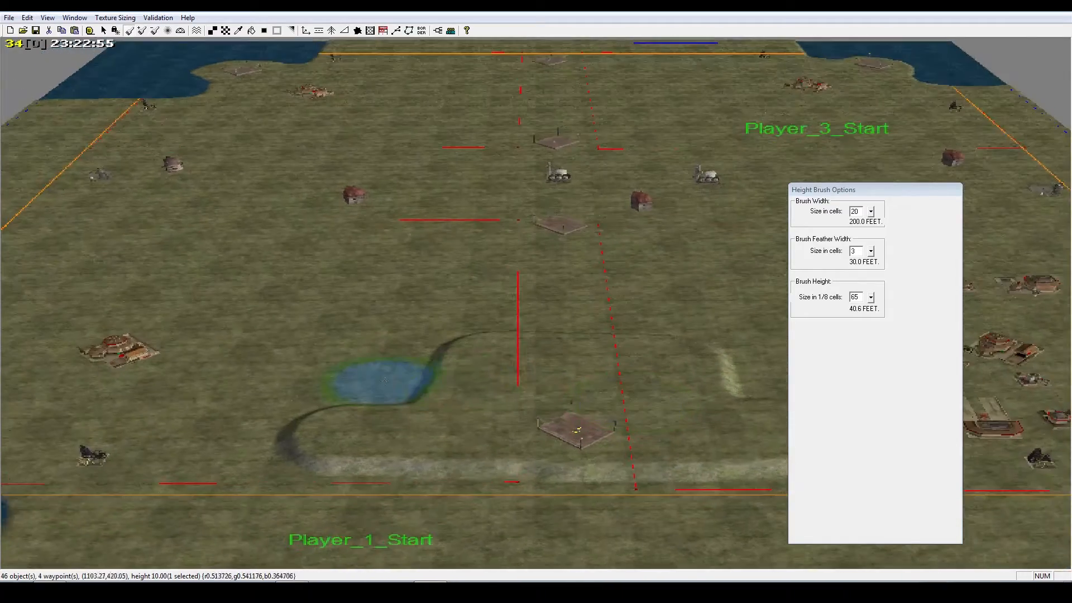
Inspect the finished plateau's outline and slopes from near and far, relative to the southern map border
{"action": "scroll", "coordinate": [517, 416], "scroll_direction": "up", "scroll_amount": 4}
{"action": "right_click_drag", "start_coordinate": [466, 388], "coordinate": [567, 472]}
{"action": "mouse_move", "coordinate": [567, 471]}
{"action": "middle_mouse_down"}
{"action": "mouse_move", "coordinate": [458, 472]}
{"action": "mouse_move", "coordinate": [551, 467]}
{"action": "middle_mouse_up"}
{"action": "scroll", "coordinate": [552, 468], "scroll_direction": "down", "scroll_amount": 2}
{"action": "scroll", "coordinate": [535, 474], "scroll_direction": "down", "scroll_amount": 5}
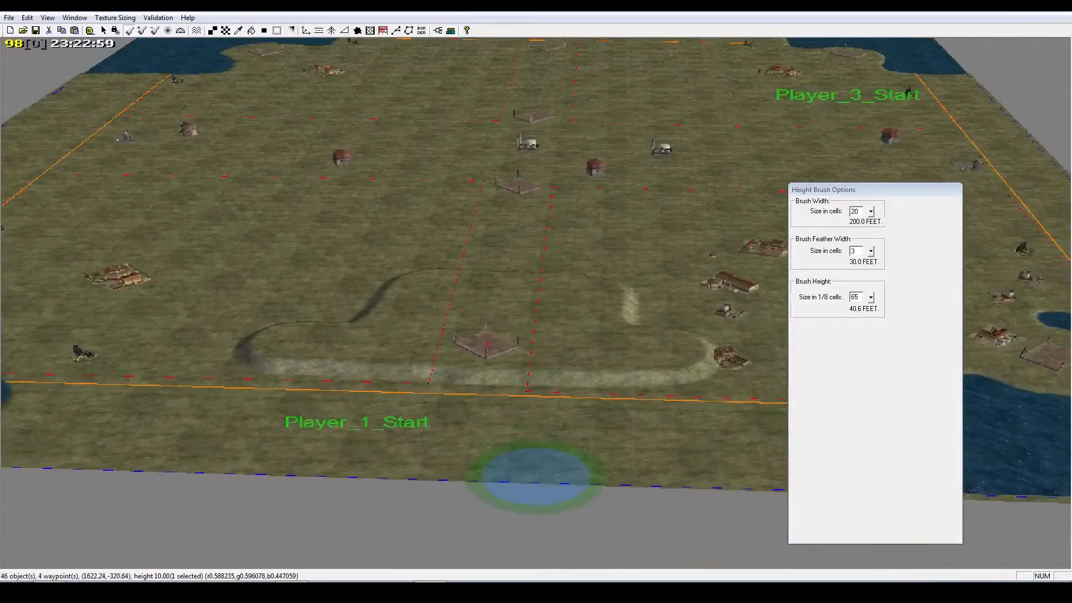
{"action": "right_click_drag", "start_coordinate": [534, 474], "coordinate": [557, 273]}
{"action": "scroll", "coordinate": [547, 370], "scroll_direction": "up", "scroll_amount": 4}
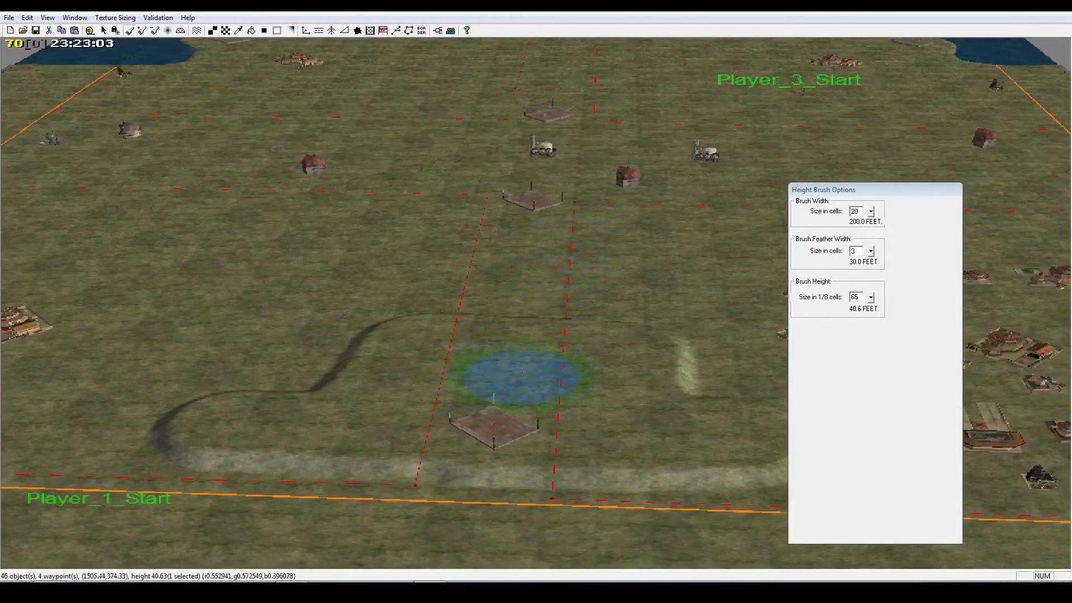
{"action": "right_click_drag", "start_coordinate": [522, 373], "coordinate": [464, 351]}
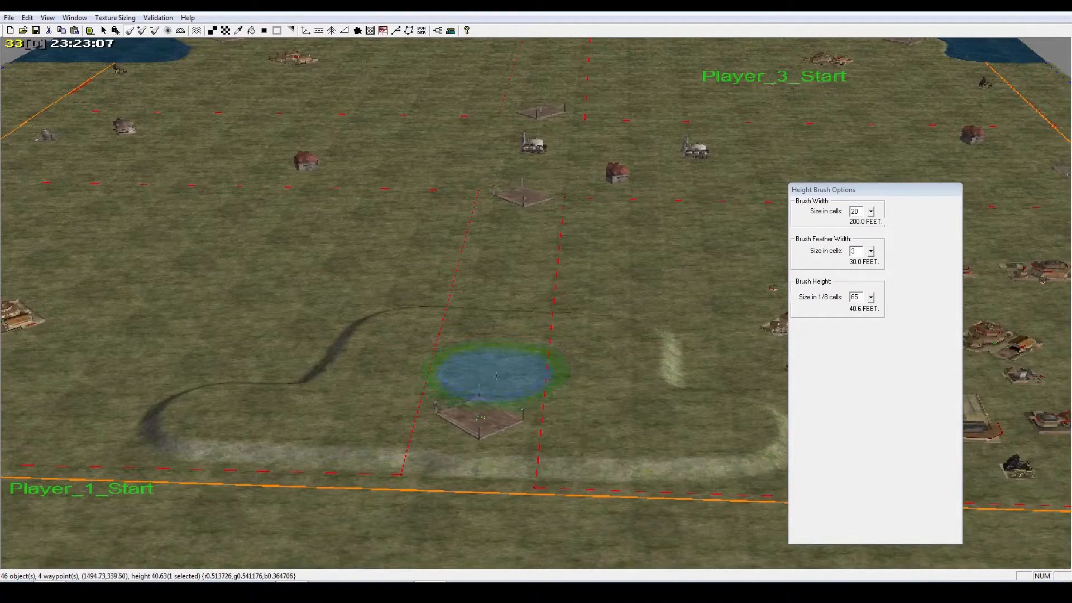
{"action": "scroll", "coordinate": [496, 375], "scroll_direction": "up", "scroll_amount": 4}
{"action": "mouse_move", "coordinate": [507, 378]}
{"action": "right_mouse_down"}
{"action": "mouse_move", "coordinate": [545, 134]}
{"action": "mouse_move", "coordinate": [480, 423]}
{"action": "right_mouse_up"}
{"action": "mouse_move", "coordinate": [480, 423]}
{"action": "middle_mouse_down"}
{"action": "mouse_move", "coordinate": [412, 377]}
{"action": "mouse_move", "coordinate": [418, 370]}
{"action": "middle_mouse_up"}
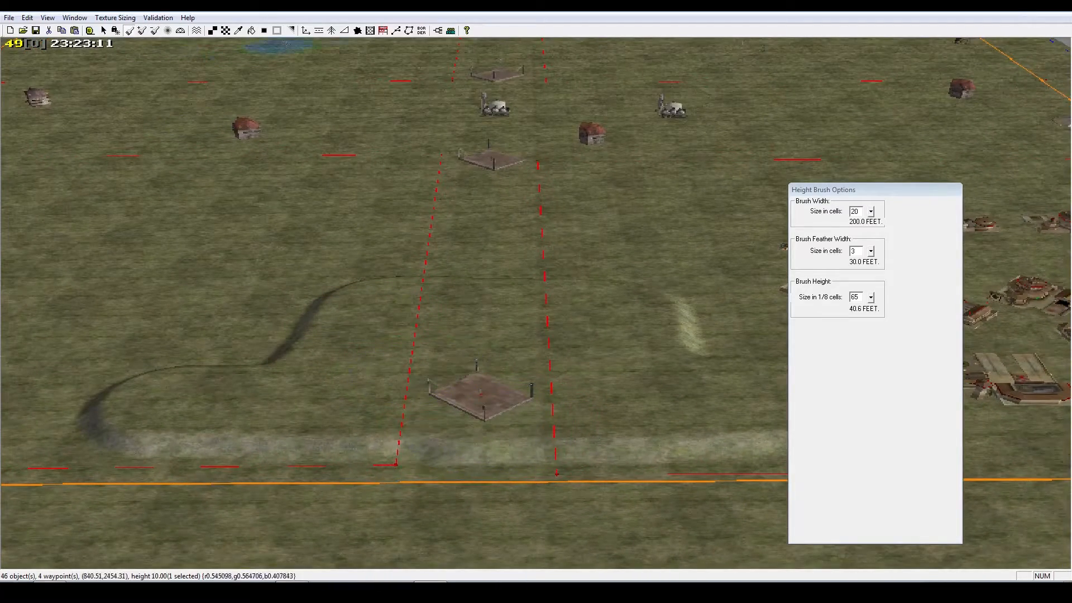
Draw a four-cornered area trigger around the plateau's western lobe in the top-down view
{"action": "left_click", "coordinate": [409, 31]}
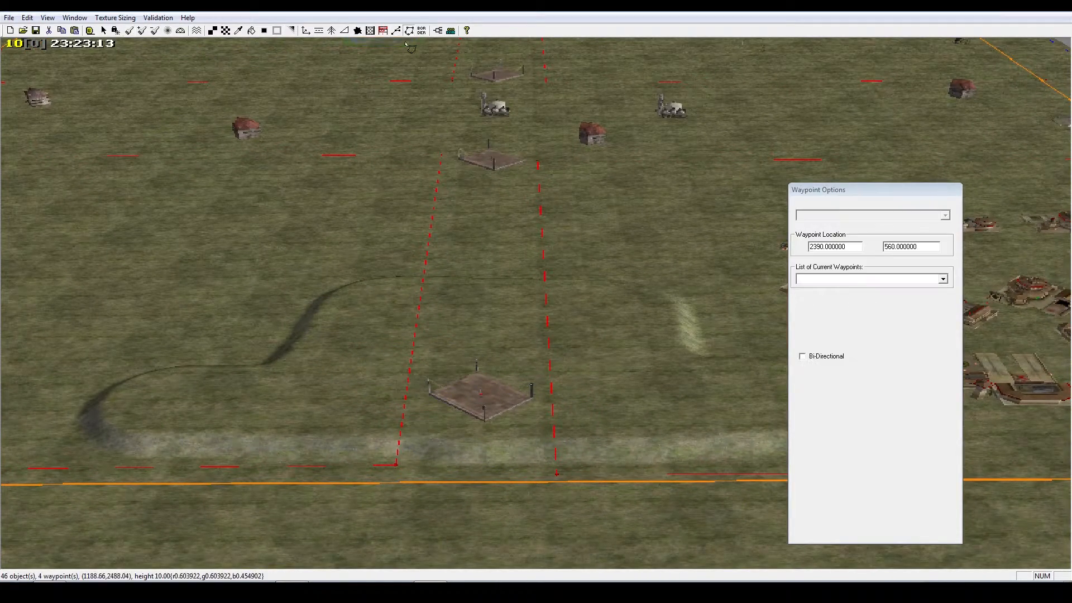
{"action": "mouse_move", "coordinate": [357, 279]}
{"action": "right_mouse_down"}
{"action": "mouse_move", "coordinate": [301, 316]}
{"action": "mouse_move", "coordinate": [367, 333]}
{"action": "mouse_move", "coordinate": [372, 377]}
{"action": "right_mouse_up"}
{"action": "scroll", "coordinate": [369, 333], "scroll_direction": "down", "scroll_amount": 4}
{"action": "key", "text": "ctrl+t"}
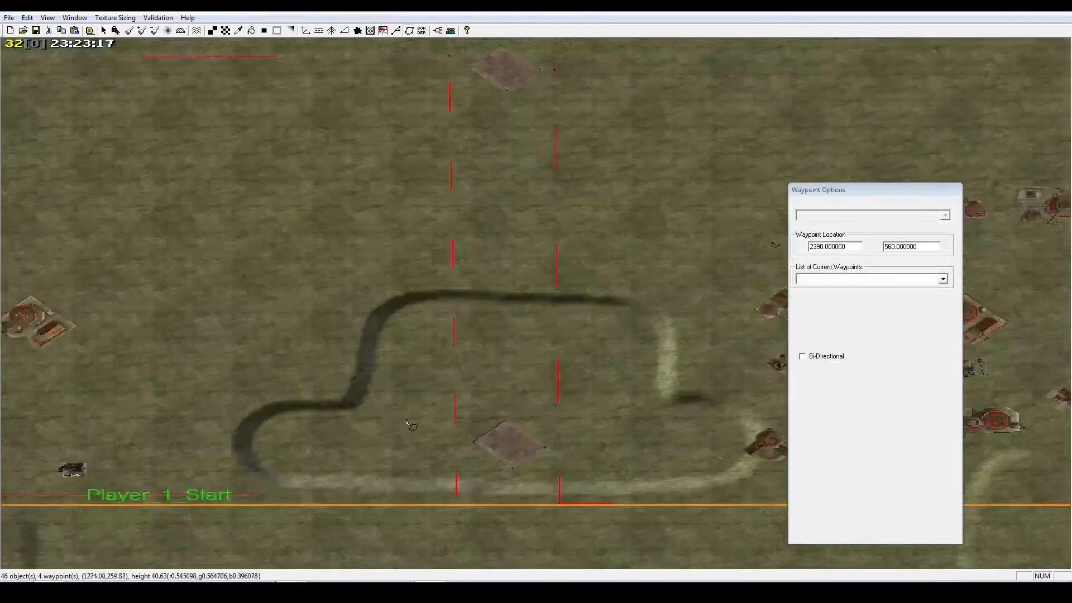
{"action": "right_click_drag", "start_coordinate": [345, 442], "coordinate": [423, 414]}
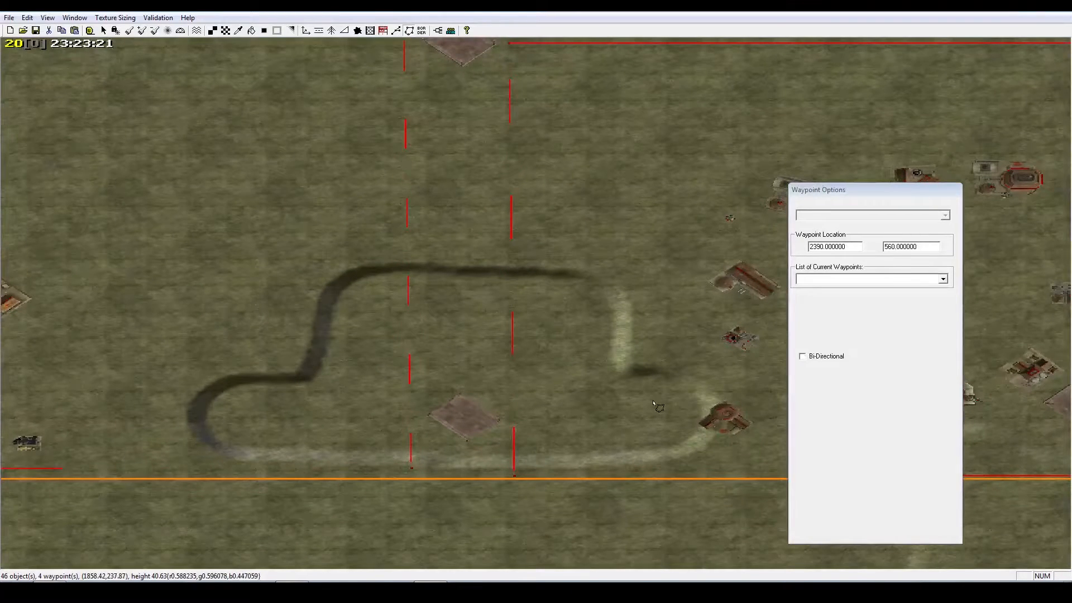
{"action": "left_click", "coordinate": [199, 373]}
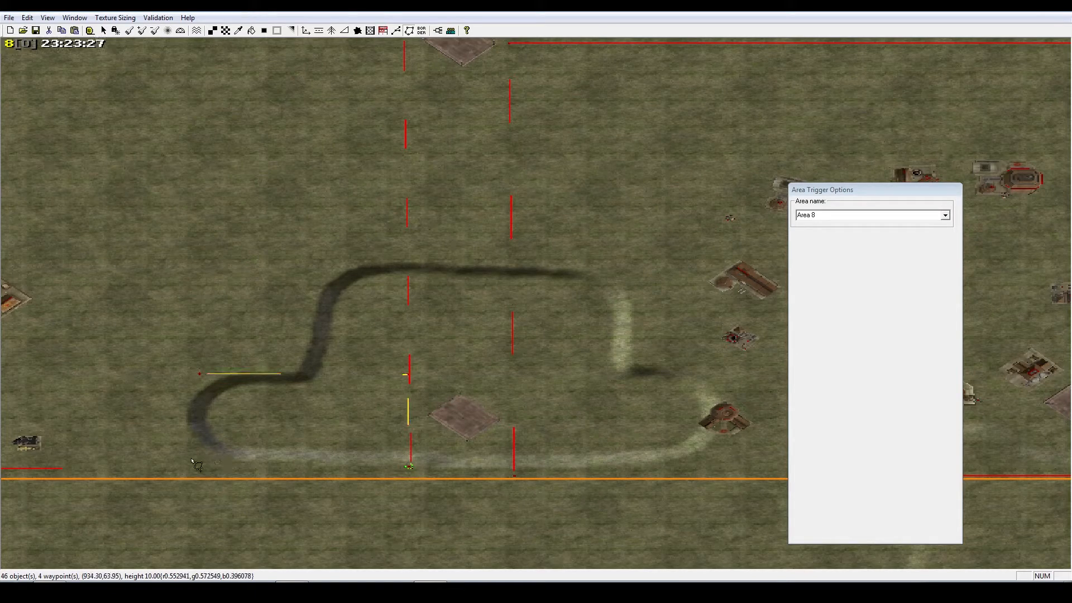
{"action": "right_click", "coordinate": [252, 374]}
{"action": "right_click_drag", "start_coordinate": [253, 374], "coordinate": [164, 390]}
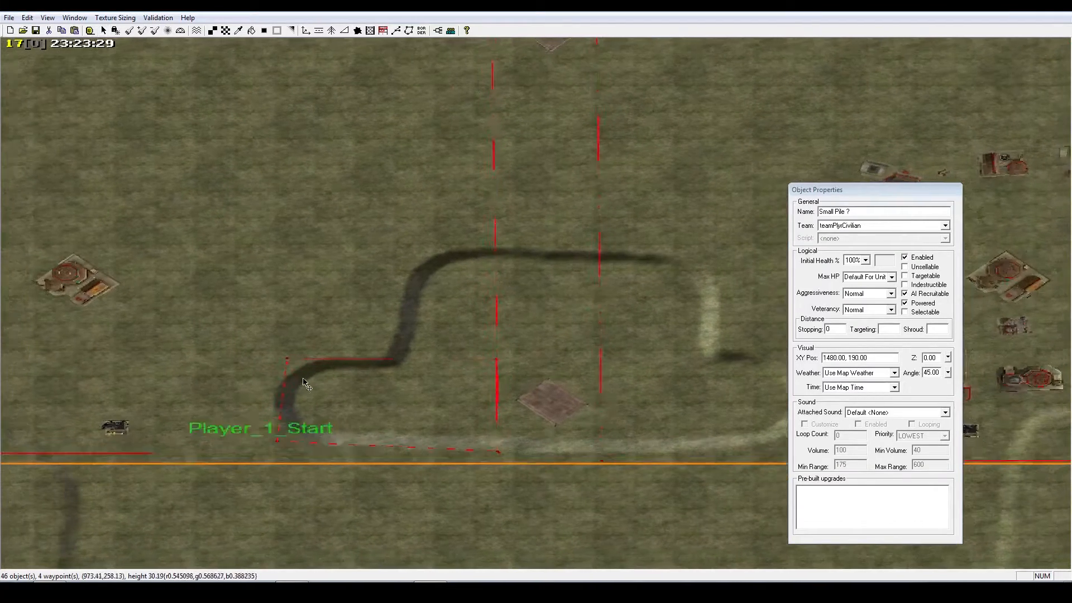
Try the area trigger over the plateau's eastern lobe, and return it to the western lobe
{"action": "right_click_drag", "start_coordinate": [334, 368], "coordinate": [268, 370]}
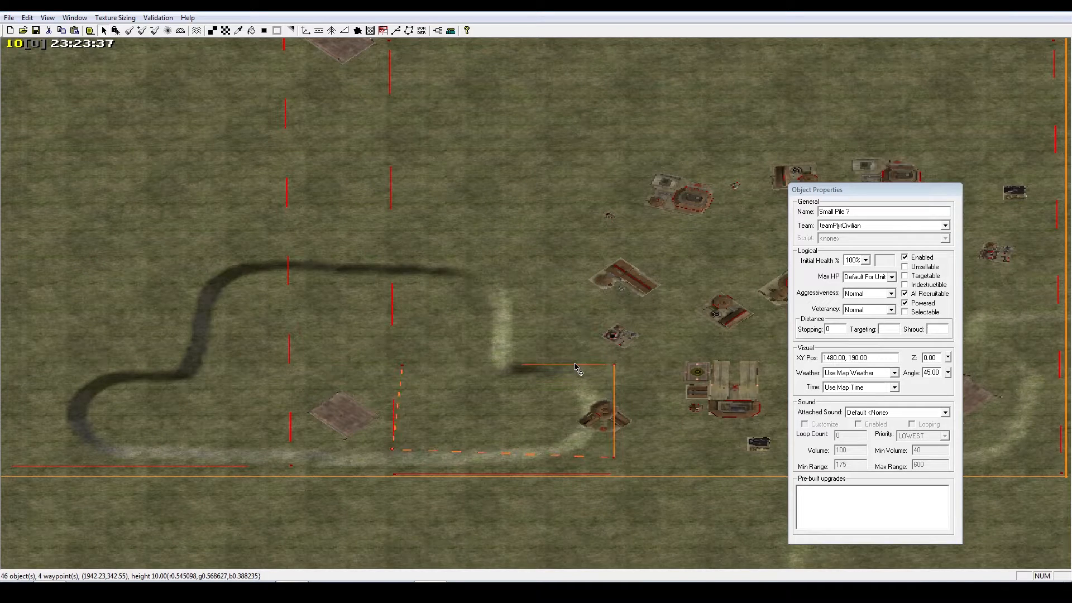
{"action": "left_click", "coordinate": [576, 369]}
{"action": "right_click_drag", "start_coordinate": [584, 370], "coordinate": [644, 355]}
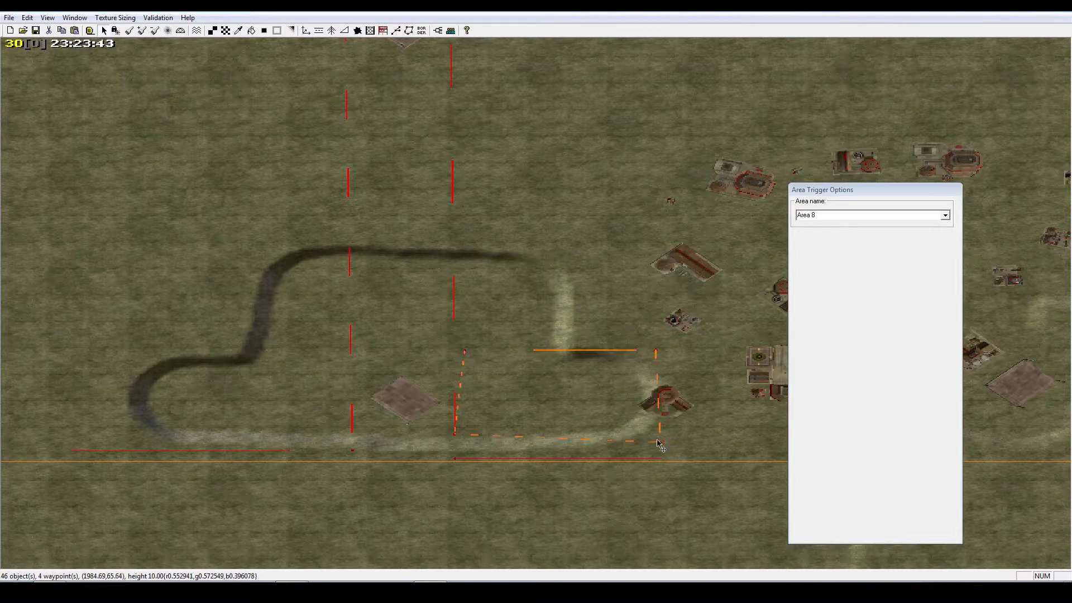
{"action": "left_click", "coordinate": [566, 356]}
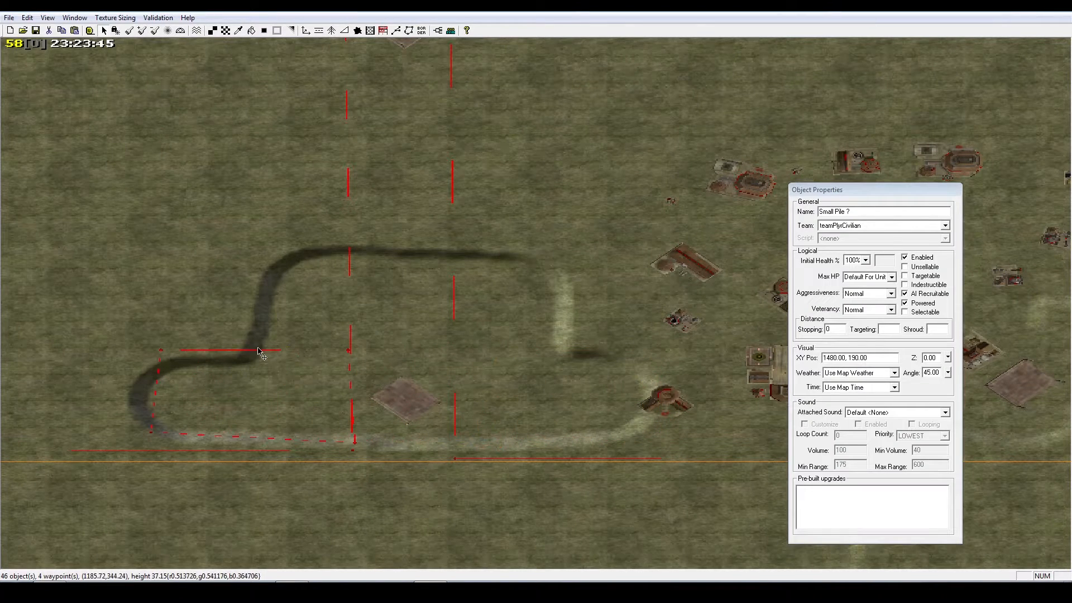
{"action": "left_click_drag", "start_coordinate": [255, 350], "coordinate": [256, 357]}
{"action": "right_click_drag", "start_coordinate": [65, 366], "coordinate": [268, 352]}
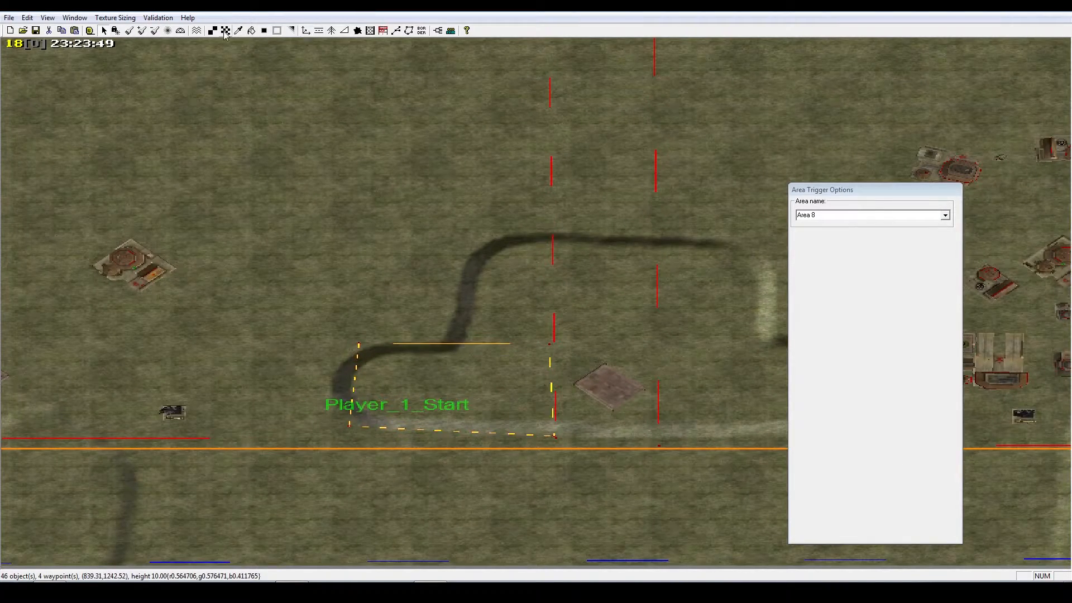
Compare the height brush's footprint and the plateau's western edge with the area trigger drawn there
{"action": "left_click", "coordinate": [129, 30]}
{"action": "left_click", "coordinate": [385, 363]}
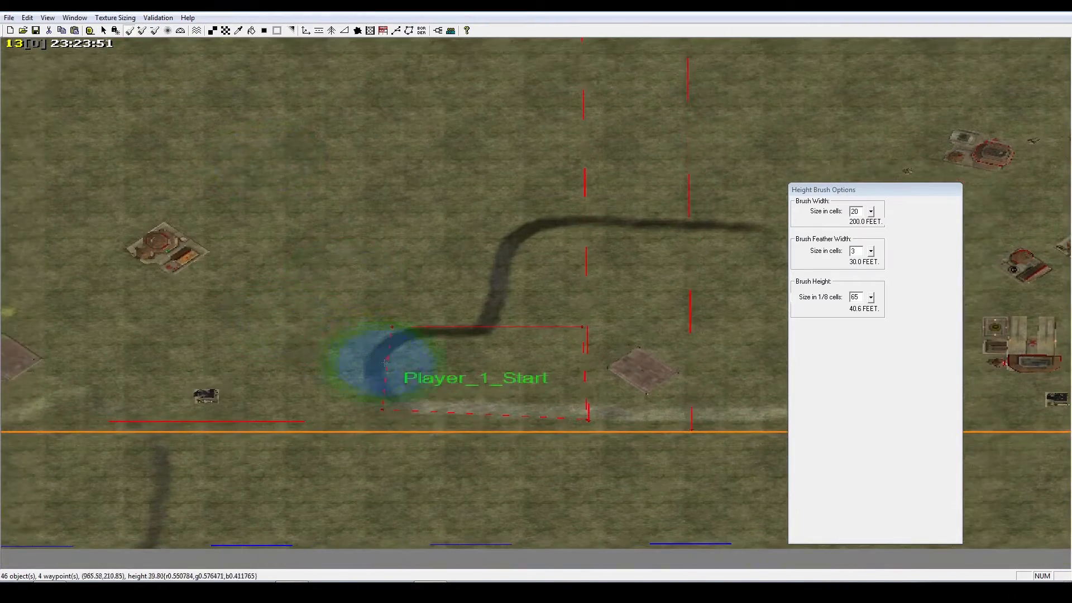
{"action": "right_click_drag", "start_coordinate": [385, 363], "coordinate": [488, 393]}
{"action": "scroll", "coordinate": [488, 392], "scroll_direction": "up", "scroll_amount": 5}
{"action": "right_click_drag", "start_coordinate": [476, 229], "coordinate": [313, 225]}
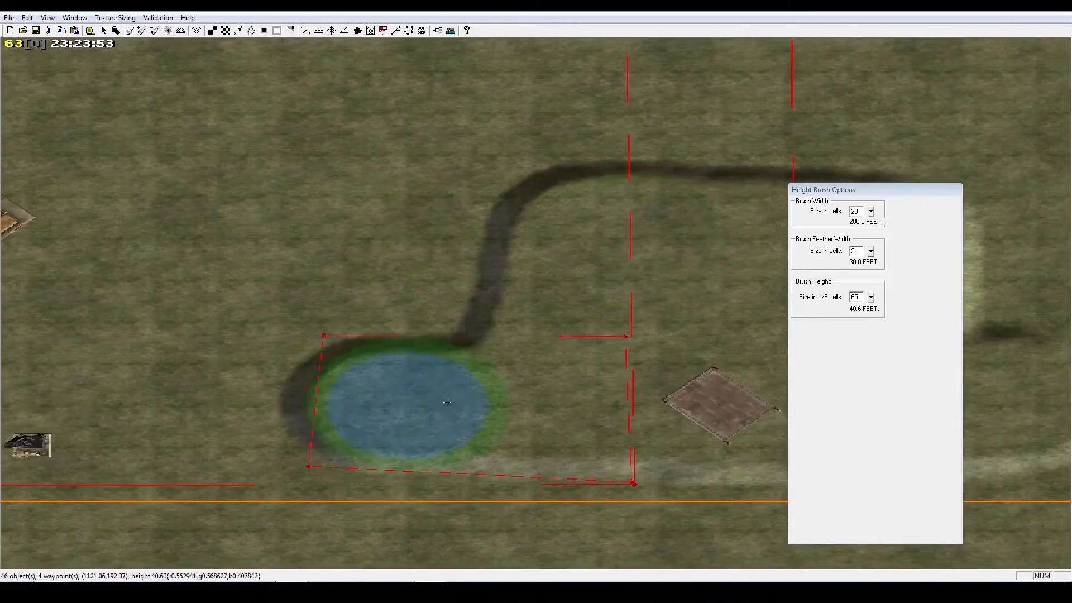
{"action": "right_click", "coordinate": [448, 290]}
{"action": "scroll", "coordinate": [450, 291], "scroll_direction": "down", "scroll_amount": 6}
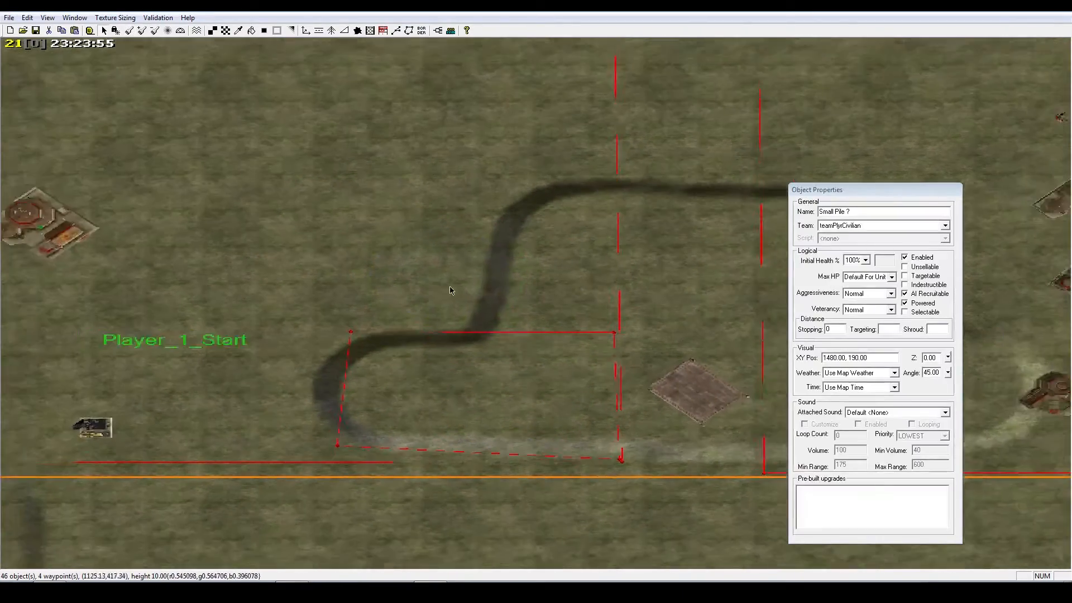
{"action": "right_click_drag", "start_coordinate": [454, 289], "coordinate": [670, 298]}
{"action": "scroll", "coordinate": [664, 299], "scroll_direction": "up", "scroll_amount": 3}
{"action": "right_click_drag", "start_coordinate": [529, 375], "coordinate": [356, 352]}
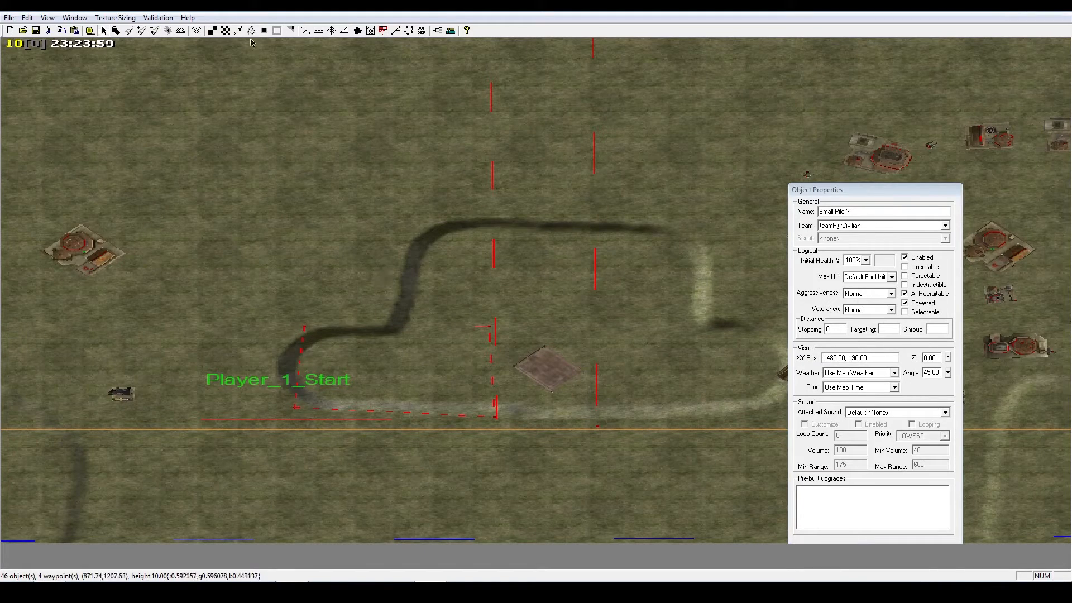
Draw a four-cornered area trigger enclosing the whole plateau, from the southern map border up to its northern edge
{"action": "left_click", "coordinate": [409, 30]}
{"action": "right_click_drag", "start_coordinate": [237, 334], "coordinate": [260, 386]}
{"action": "scroll", "coordinate": [396, 338], "scroll_direction": "up", "scroll_amount": 2}
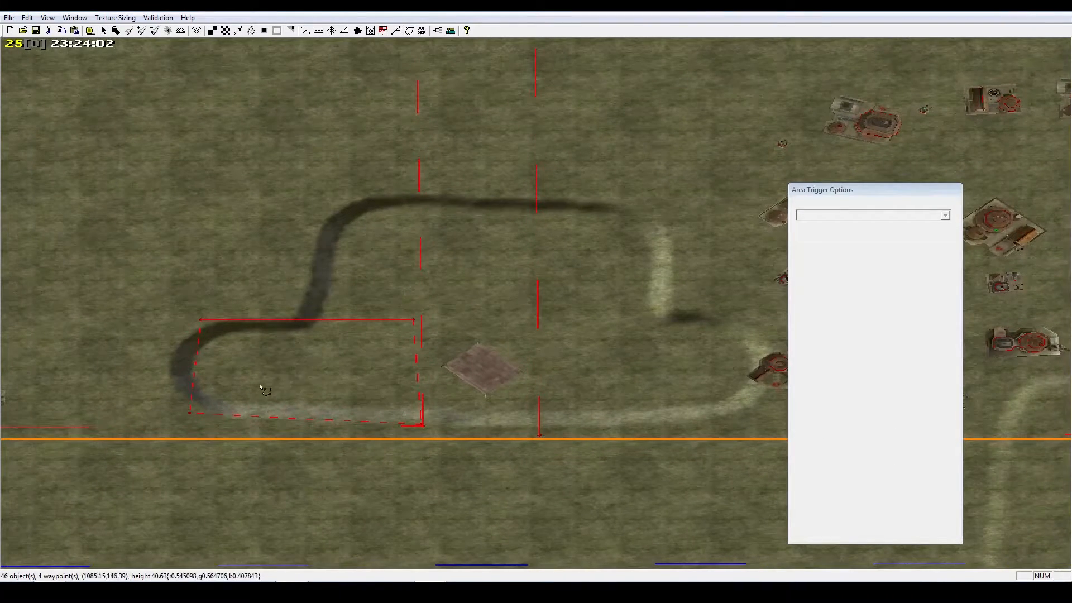
{"action": "left_click", "coordinate": [179, 440]}
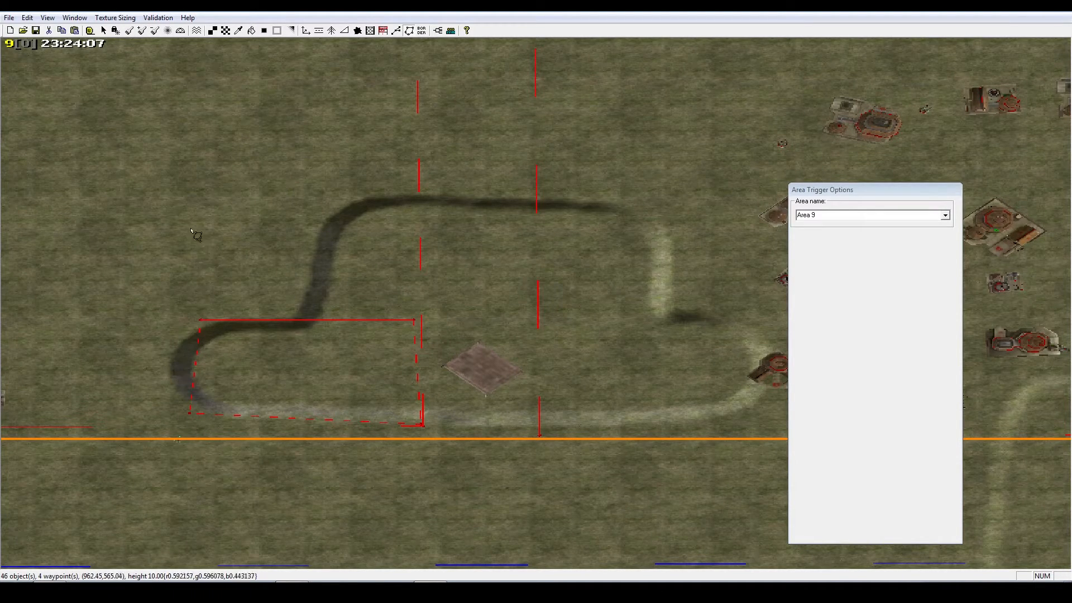
{"action": "left_click", "coordinate": [168, 205]}
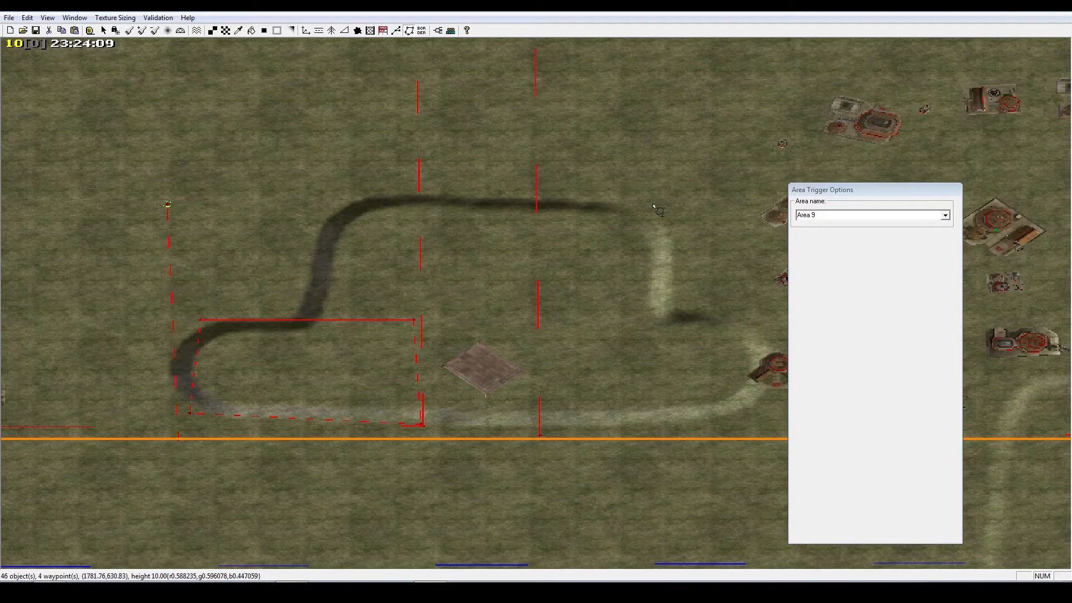
{"action": "left_click", "coordinate": [765, 208]}
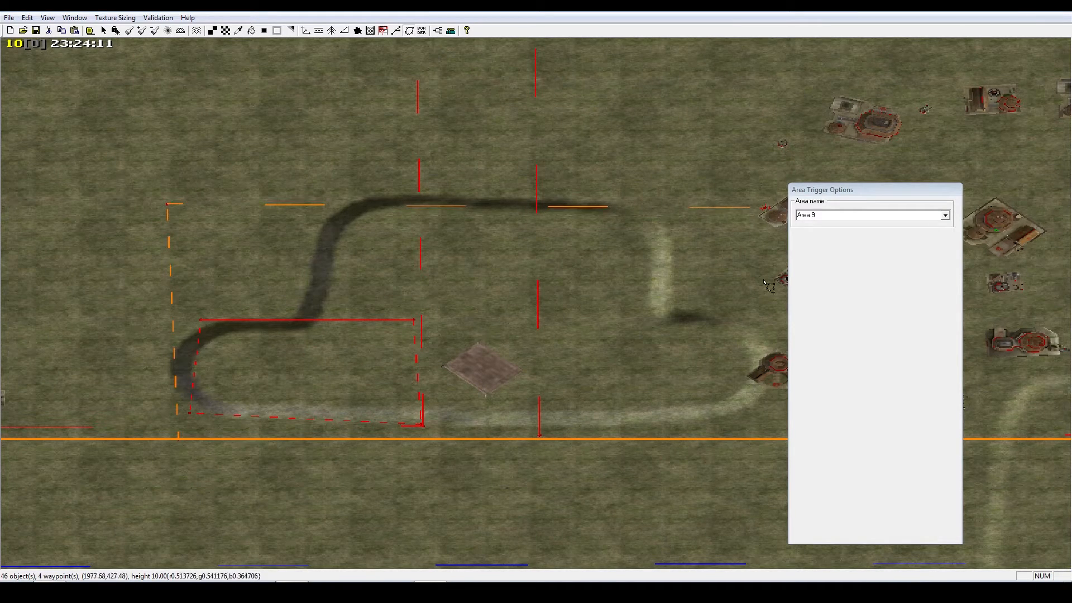
{"action": "left_click", "coordinate": [775, 440]}
{"action": "right_click", "coordinate": [464, 410]}
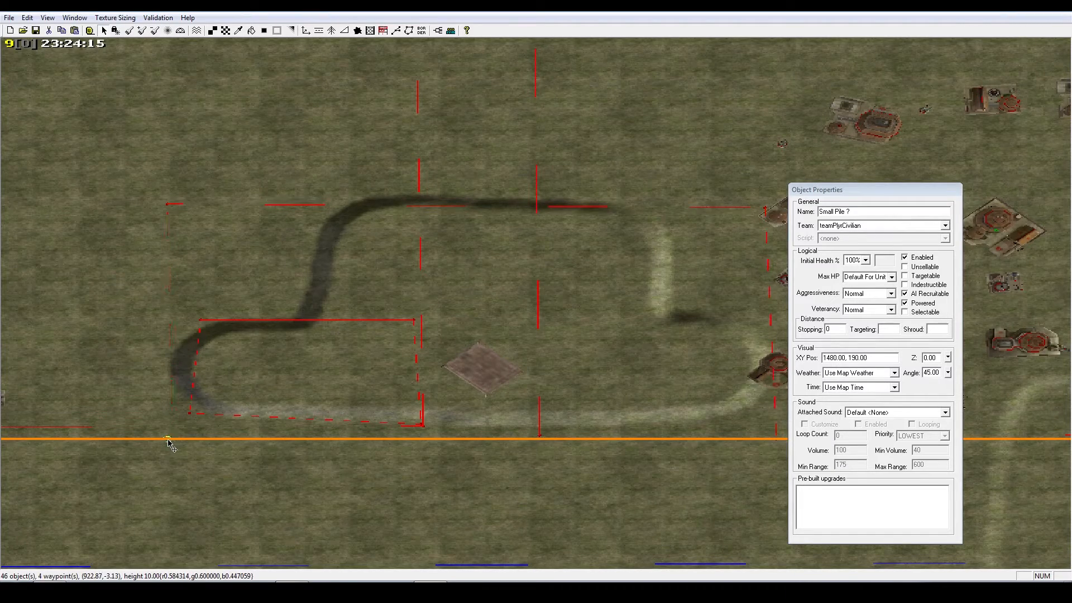
Straighten the enclosing area trigger by aligning its southwestern corner with the northwestern one on the map border, and check the eastern corners
{"action": "left_click", "coordinate": [170, 441]}
{"action": "right_click_drag", "start_coordinate": [166, 290], "coordinate": [358, 250]}
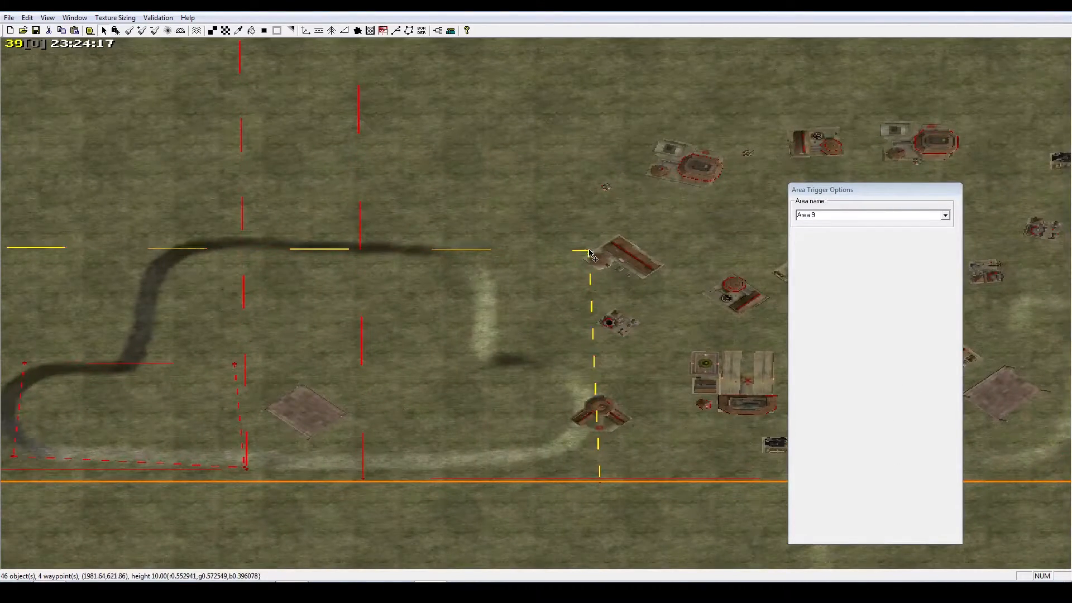
{"action": "right_click_drag", "start_coordinate": [577, 277], "coordinate": [562, 334]}
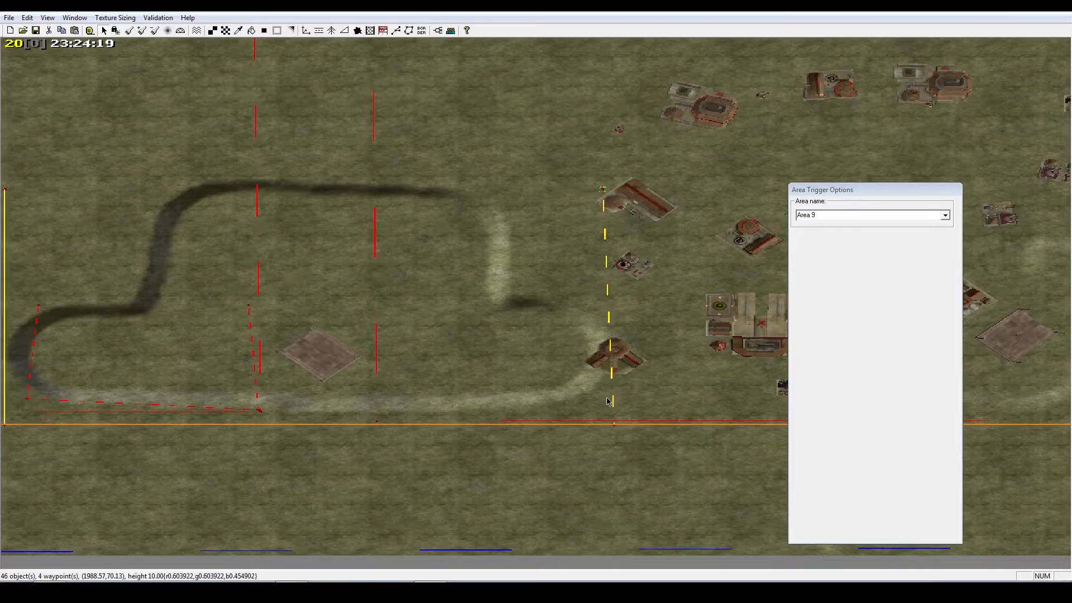
{"action": "left_click", "coordinate": [621, 431]}
{"action": "right_click_drag", "start_coordinate": [621, 431], "coordinate": [308, 340]}
{"action": "left_click", "coordinate": [433, 336]}
Draw a four-cornered area trigger over the plateau's central block, between its western slope and the upper eastern slope
{"action": "left_click", "coordinate": [396, 31]}
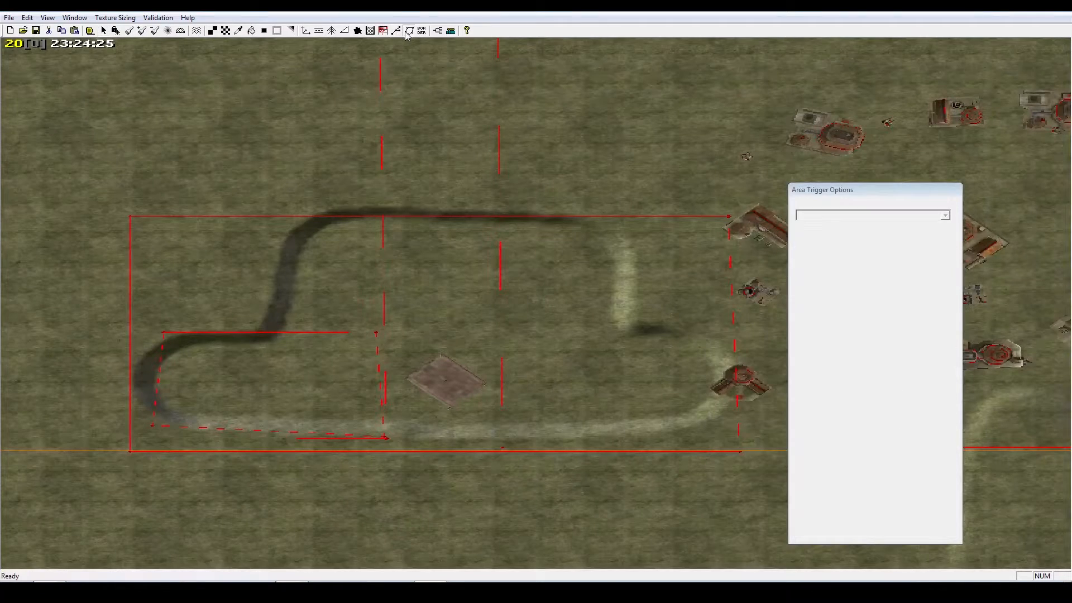
{"action": "right_click_drag", "start_coordinate": [464, 238], "coordinate": [389, 247]}
{"action": "right_click_drag", "start_coordinate": [230, 271], "coordinate": [229, 258]}
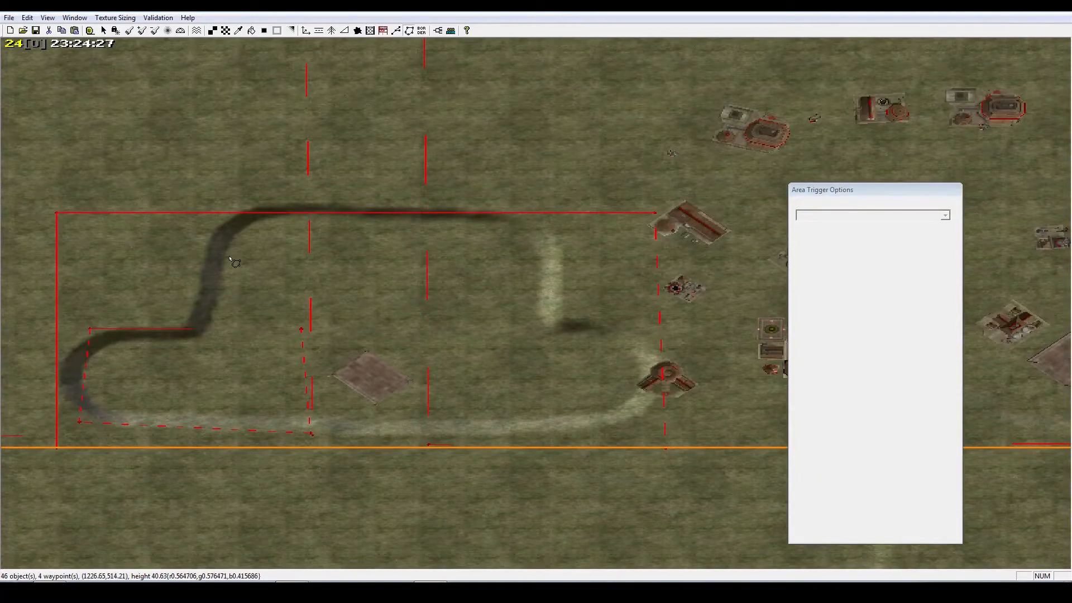
{"action": "left_click", "coordinate": [215, 221]}
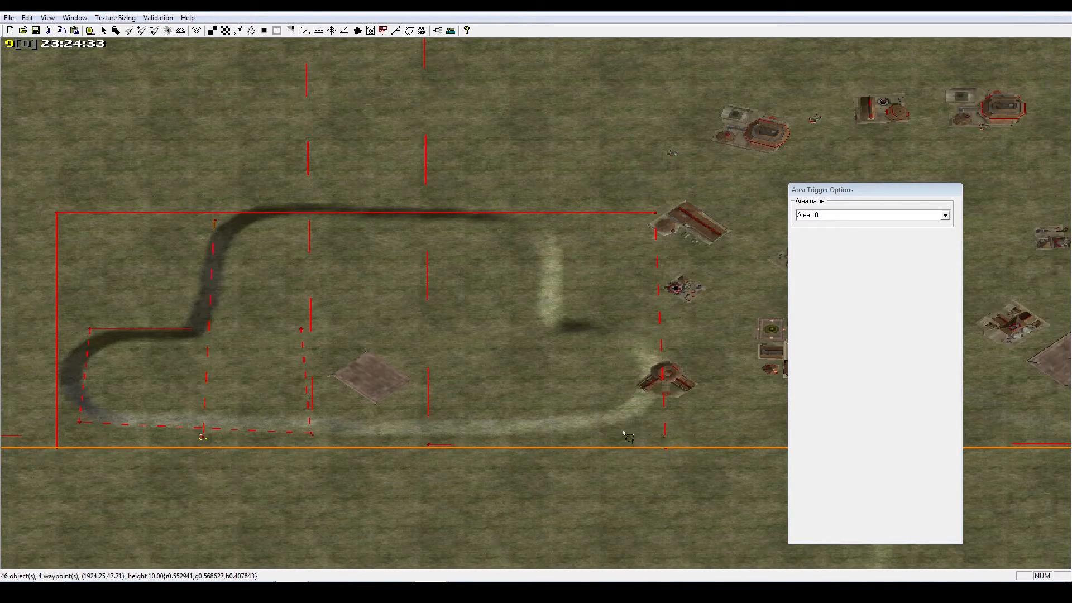
{"action": "left_click", "coordinate": [549, 433]}
{"action": "left_click", "coordinate": [548, 224]}
{"action": "right_click", "coordinate": [548, 311]}
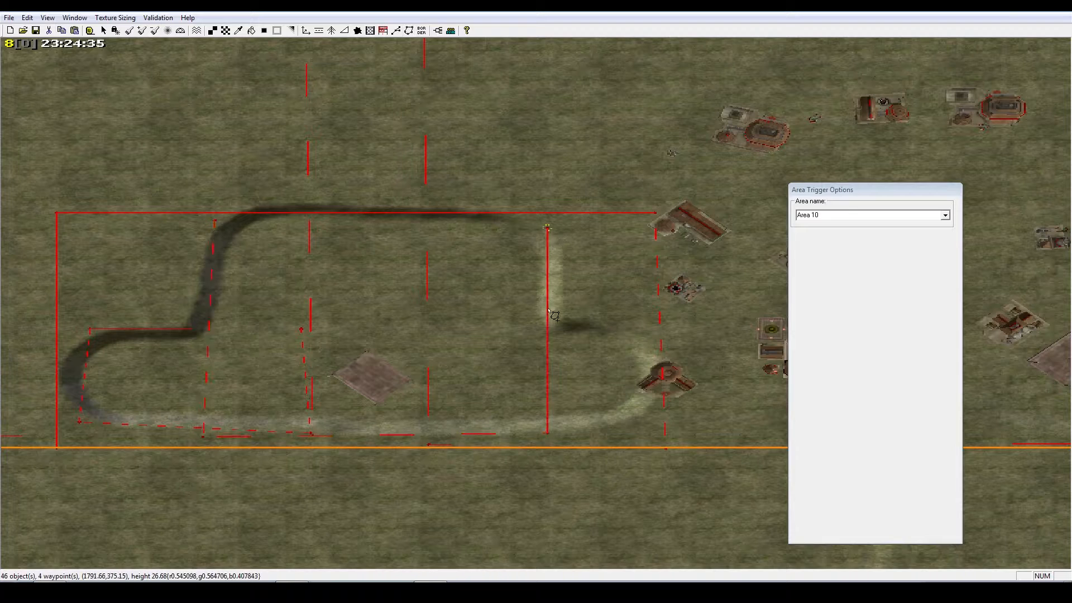
Move the central area trigger's upper corners onto the enclosing trigger's northern edge, and level its southwestern corner with the southeastern one
{"action": "left_click", "coordinate": [546, 223]}
{"action": "left_click", "coordinate": [546, 223]}
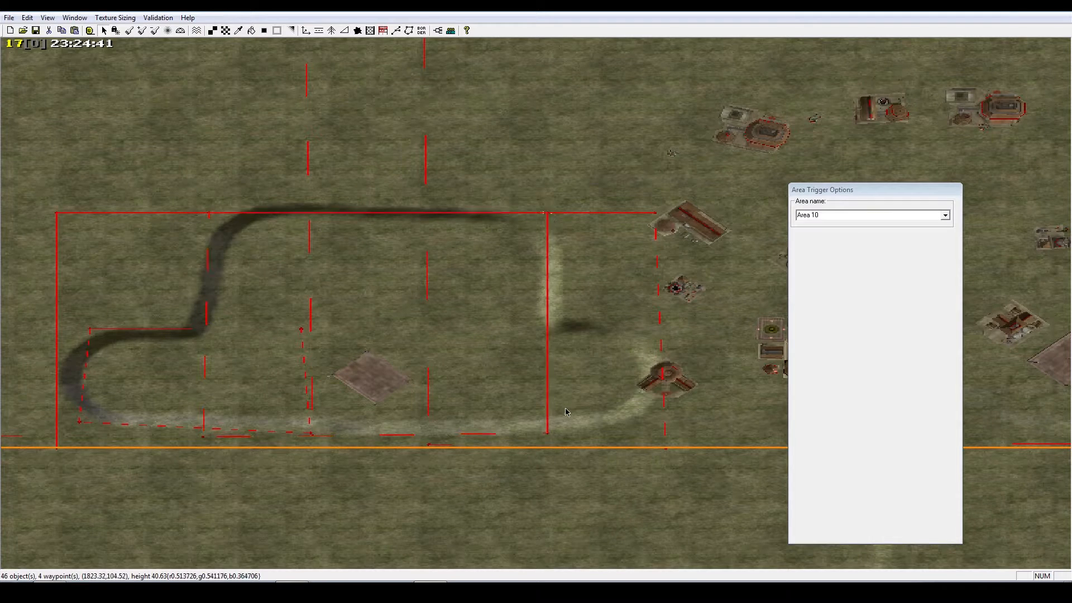
{"action": "left_click_drag", "start_coordinate": [203, 436], "coordinate": [203, 430]}
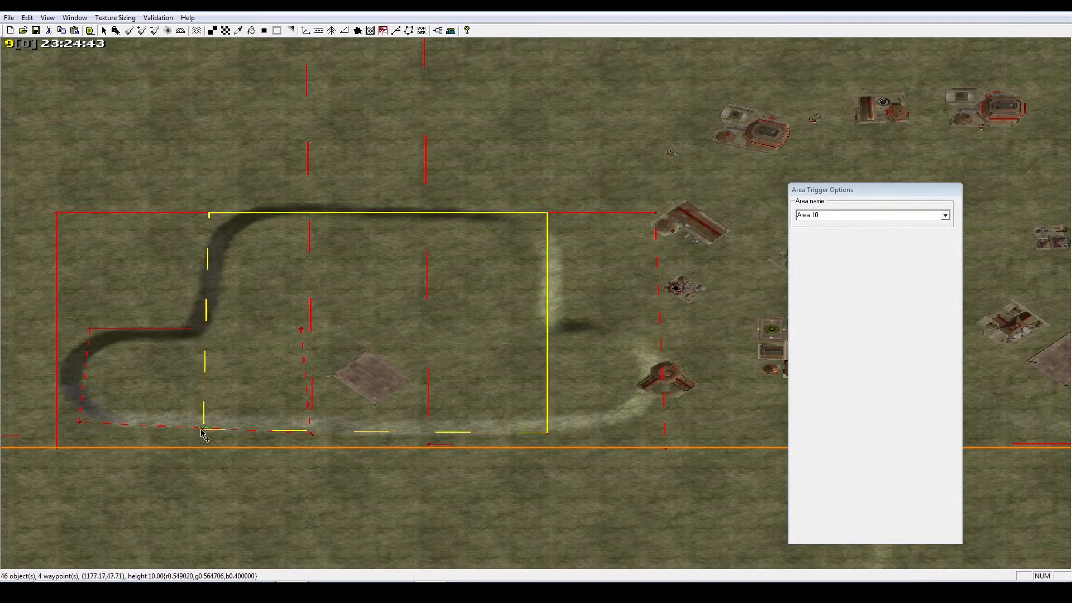
{"action": "left_click", "coordinate": [305, 107]}
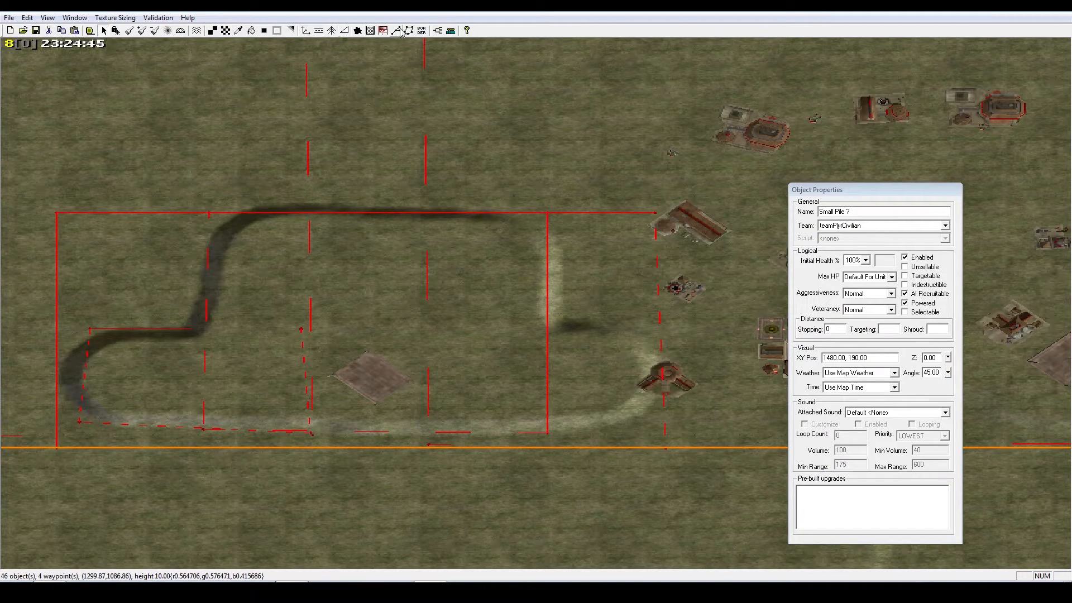
Draw a four-cornered area trigger over the plateau's eastern lobe, from east of the supply dock to the China building
{"action": "left_click", "coordinate": [332, 31]}
{"action": "scroll", "coordinate": [420, 329], "scroll_direction": "up", "scroll_amount": 2}
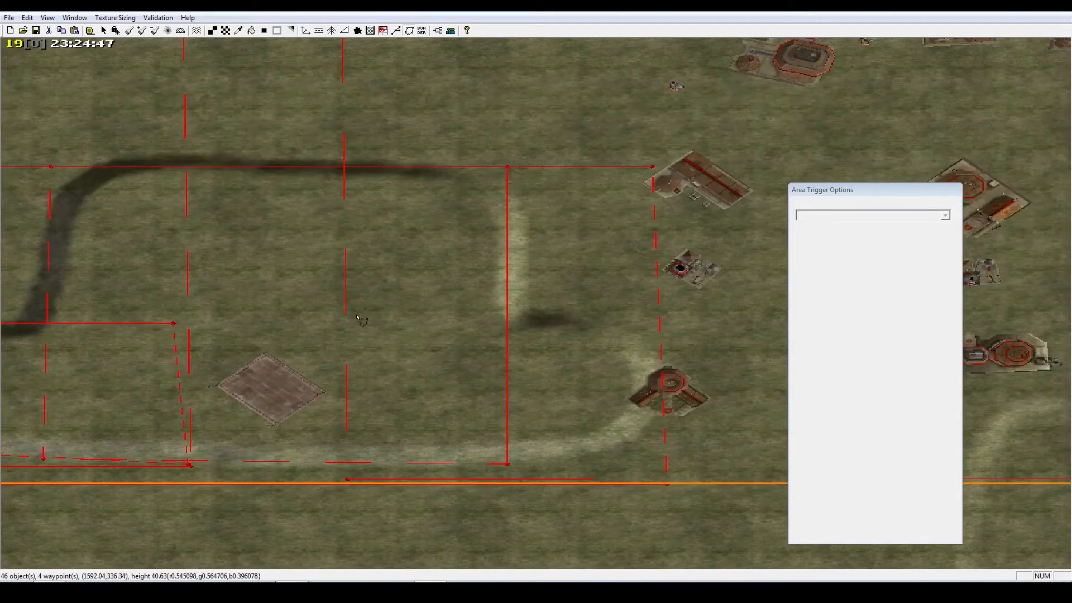
{"action": "left_click", "coordinate": [352, 321]}
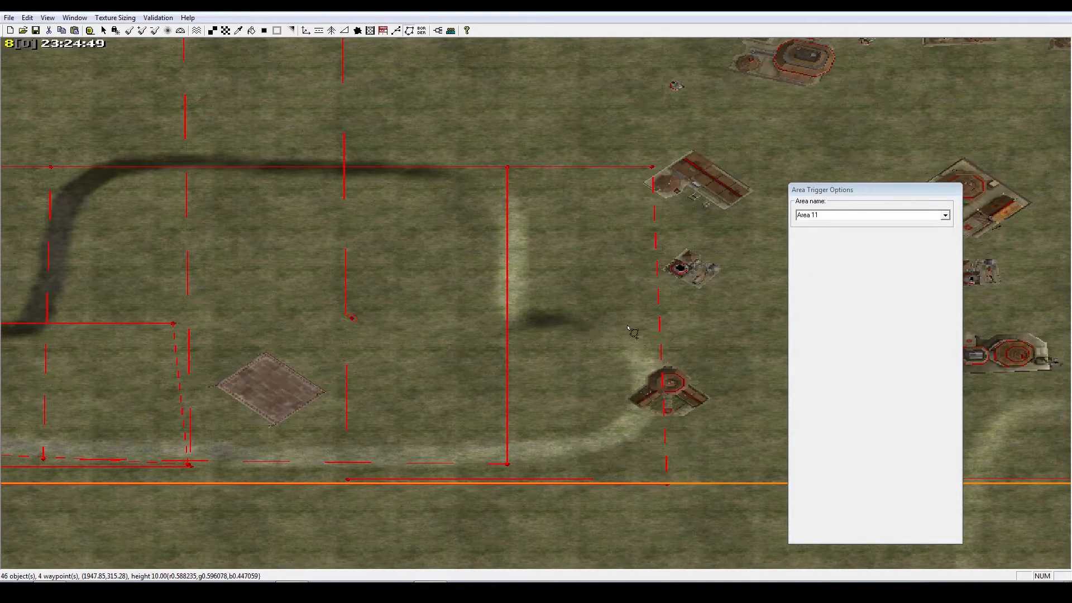
{"action": "left_click", "coordinate": [357, 456]}
{"action": "right_click", "coordinate": [357, 456]}
Adjust the eastern trigger's corners to meet the existing vertical line east of the dock and the enclosing trigger's eastern edge
{"action": "left_click_drag", "start_coordinate": [356, 458], "coordinate": [350, 463]}
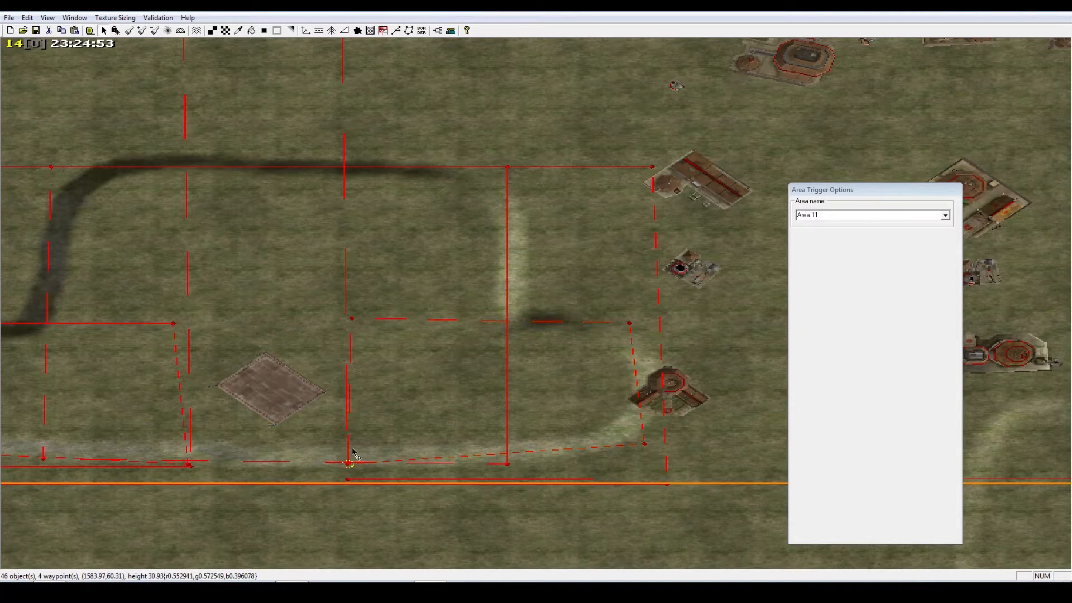
{"action": "left_click_drag", "start_coordinate": [354, 321], "coordinate": [348, 319]}
{"action": "left_click_drag", "start_coordinate": [632, 323], "coordinate": [665, 324]}
{"action": "left_click_drag", "start_coordinate": [647, 445], "coordinate": [663, 455]}
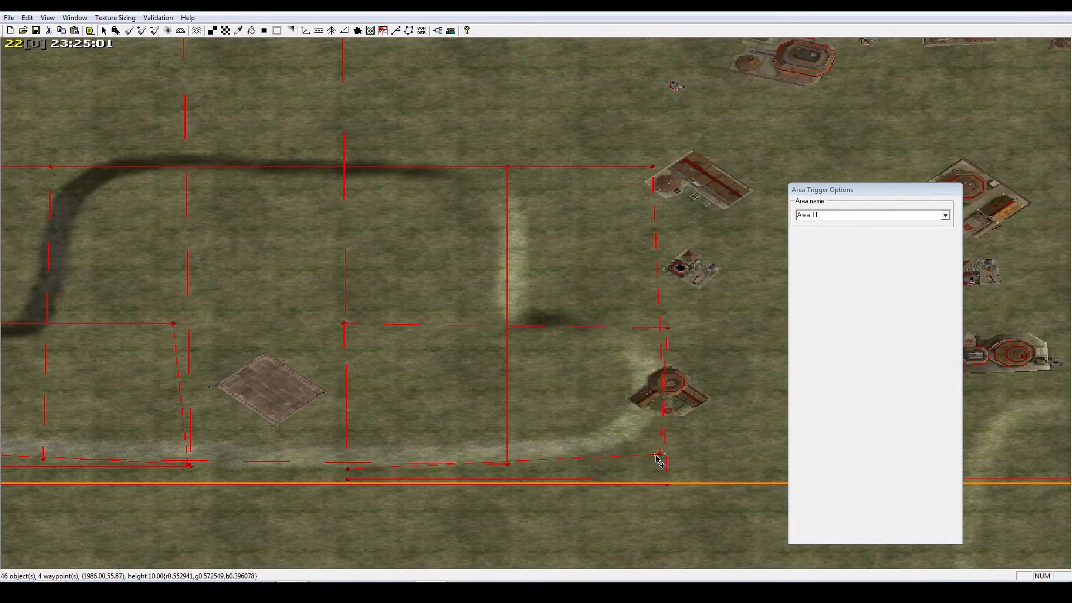
{"action": "left_click", "coordinate": [665, 328]}
{"action": "left_click_drag", "start_coordinate": [663, 329], "coordinate": [658, 326]}
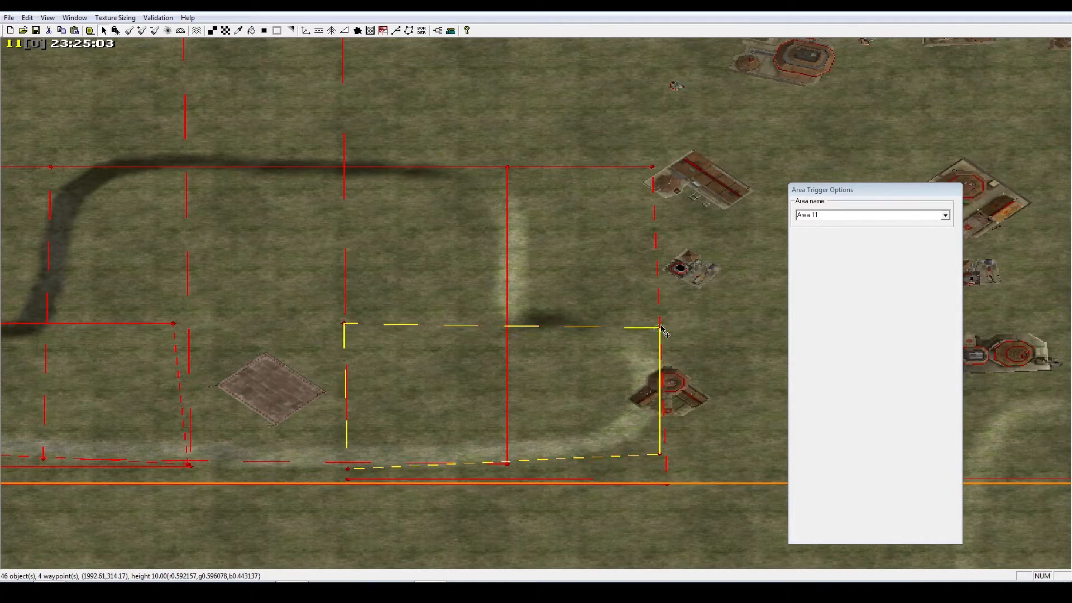
{"action": "left_click", "coordinate": [666, 347]}
Try to box-select all the area triggers drawn around the plateau
{"action": "right_click_drag", "start_coordinate": [665, 349], "coordinate": [753, 296]}
{"action": "scroll", "coordinate": [754, 296], "scroll_direction": "down", "scroll_amount": 4}
{"action": "right_click_drag", "start_coordinate": [515, 357], "coordinate": [521, 411]}
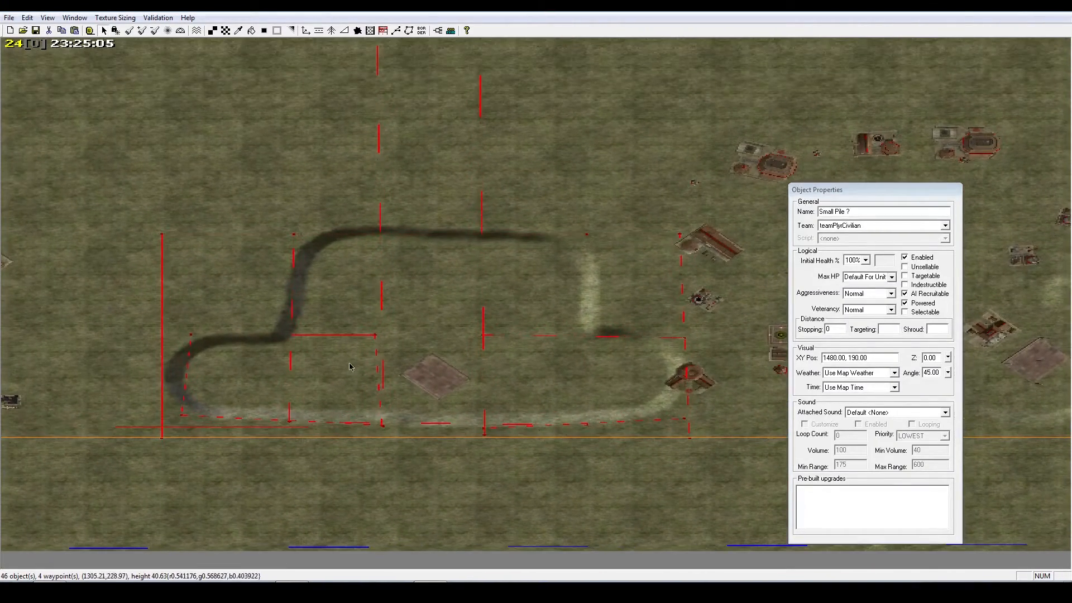
{"action": "left_click_drag", "start_coordinate": [84, 431], "coordinate": [701, 203]}
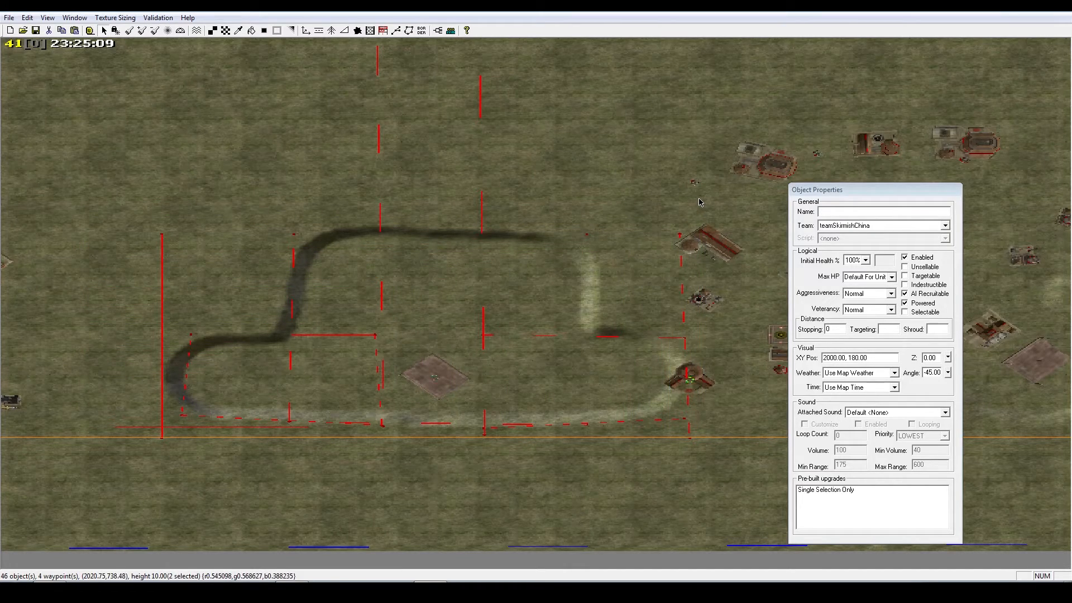
{"action": "left_click", "coordinate": [680, 450]}
{"action": "right_click_drag", "start_coordinate": [560, 516], "coordinate": [608, 460]}
{"action": "scroll", "coordinate": [608, 460], "scroll_direction": "up", "scroll_amount": 3}
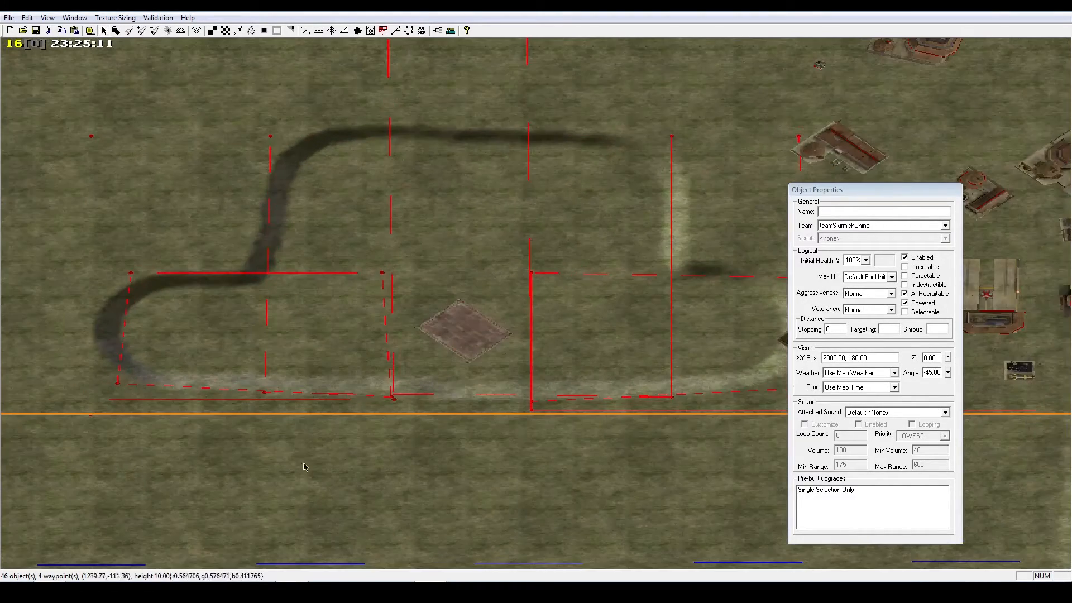
{"action": "scroll", "coordinate": [207, 450], "scroll_direction": "down", "scroll_amount": 1}
{"action": "right_click_drag", "start_coordinate": [207, 450], "coordinate": [107, 454]}
{"action": "left_click_drag", "start_coordinate": [45, 434], "coordinate": [775, 99]}
{"action": "right_click_drag", "start_coordinate": [341, 385], "coordinate": [527, 337]}
Remove the supply dock, the China building on the eastern lobe, the power plant and the nuclear missile launcher from the selection
{"action": "scroll", "coordinate": [531, 336], "scroll_direction": "up", "scroll_amount": 5}
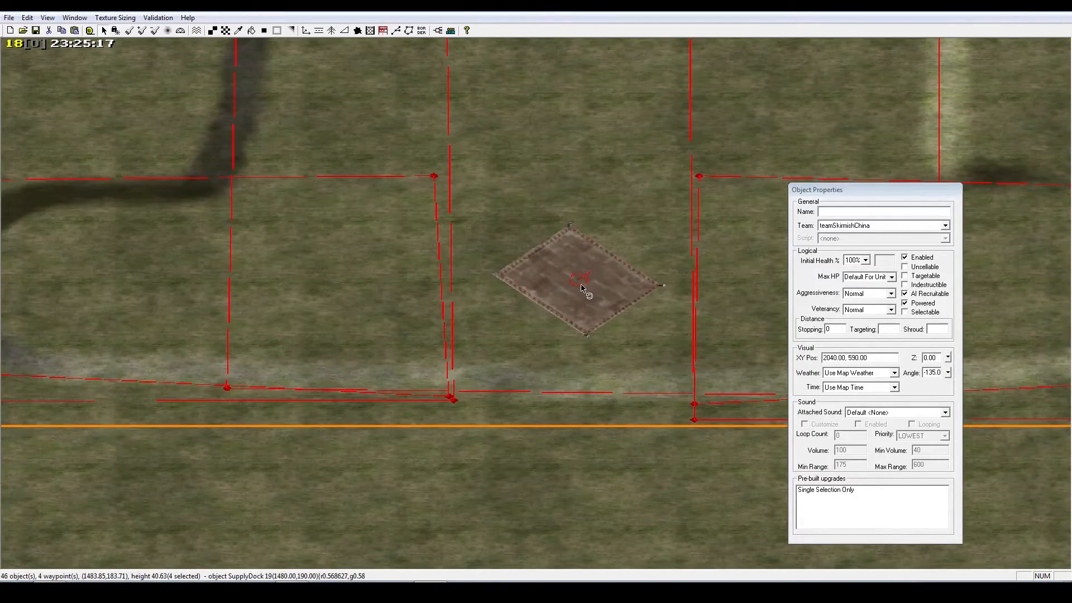
{"action": "mouse_move", "coordinate": [485, 316]}
{"action": "right_mouse_down"}
{"action": "mouse_move", "coordinate": [366, 324]}
{"action": "mouse_move", "coordinate": [409, 305]}
{"action": "mouse_move", "coordinate": [386, 292]}
{"action": "mouse_move", "coordinate": [670, 294]}
{"action": "right_mouse_up"}
{"action": "left_click", "coordinate": [375, 293], "text": "shift"}
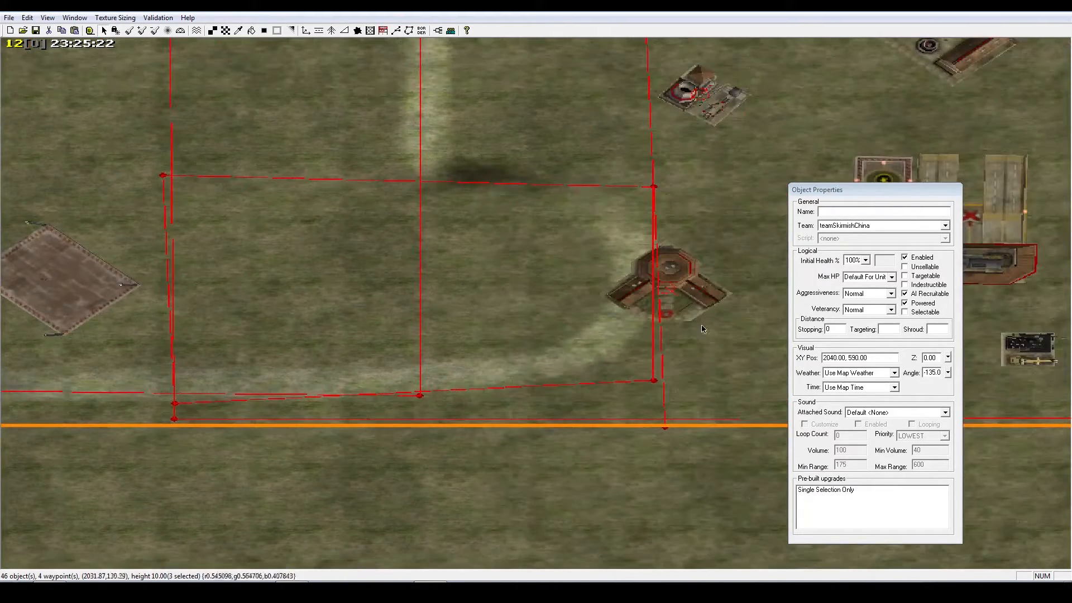
{"action": "left_click", "coordinate": [668, 286], "text": "shift"}
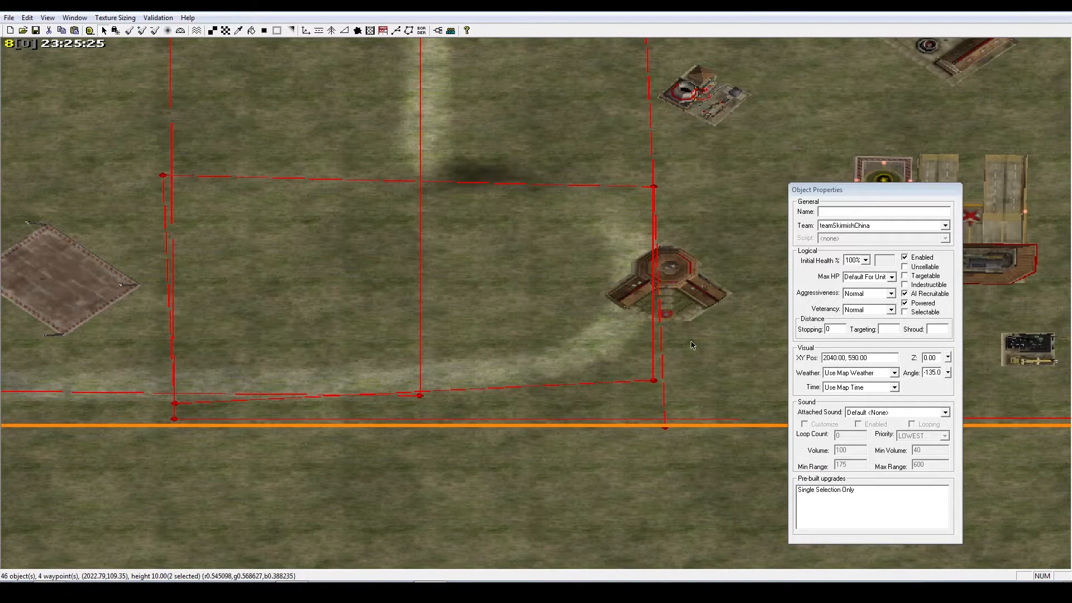
{"action": "left_click", "coordinate": [703, 102], "text": "shift"}
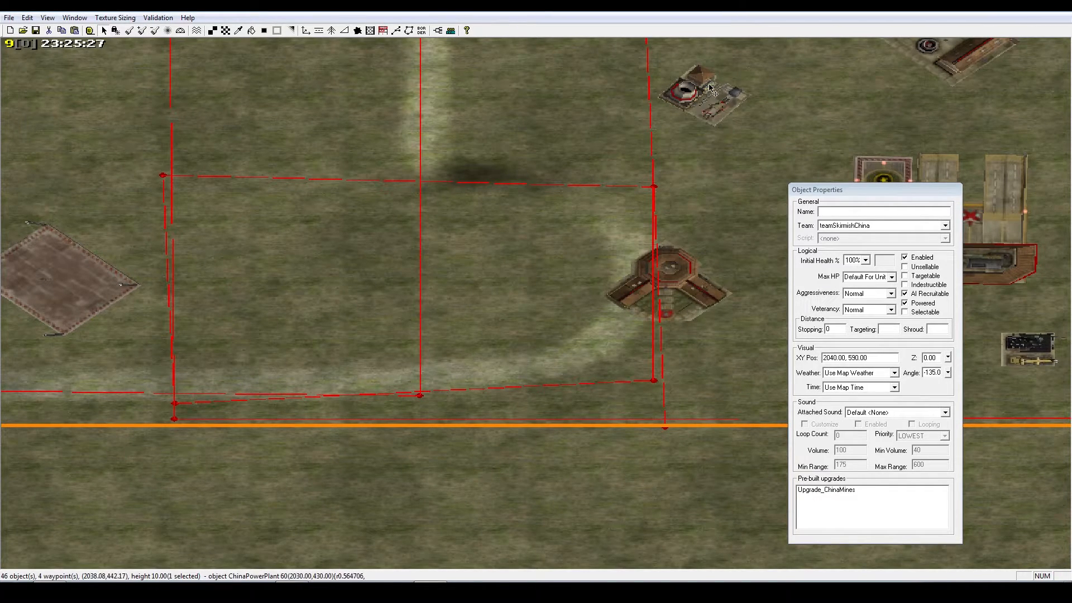
{"action": "right_click_drag", "start_coordinate": [709, 89], "coordinate": [712, 230]}
{"action": "right_click_drag", "start_coordinate": [702, 109], "coordinate": [702, 212]}
{"action": "left_click", "coordinate": [701, 212], "text": "shift"}
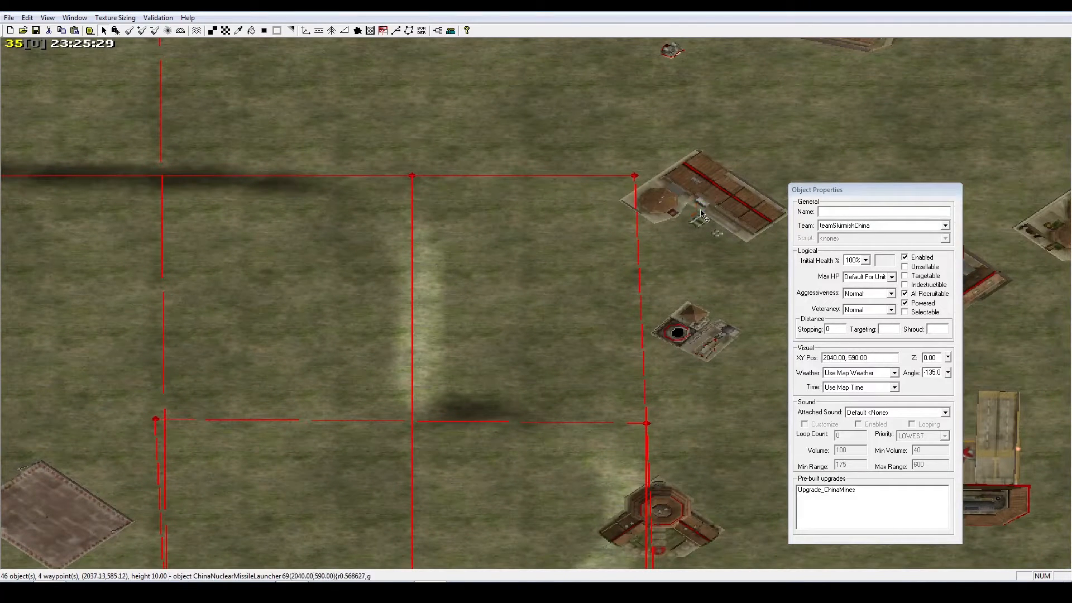
Check the enclosing area trigger's northeastern corner beside the nuclear missile launcher
{"action": "left_click", "coordinate": [638, 178]}
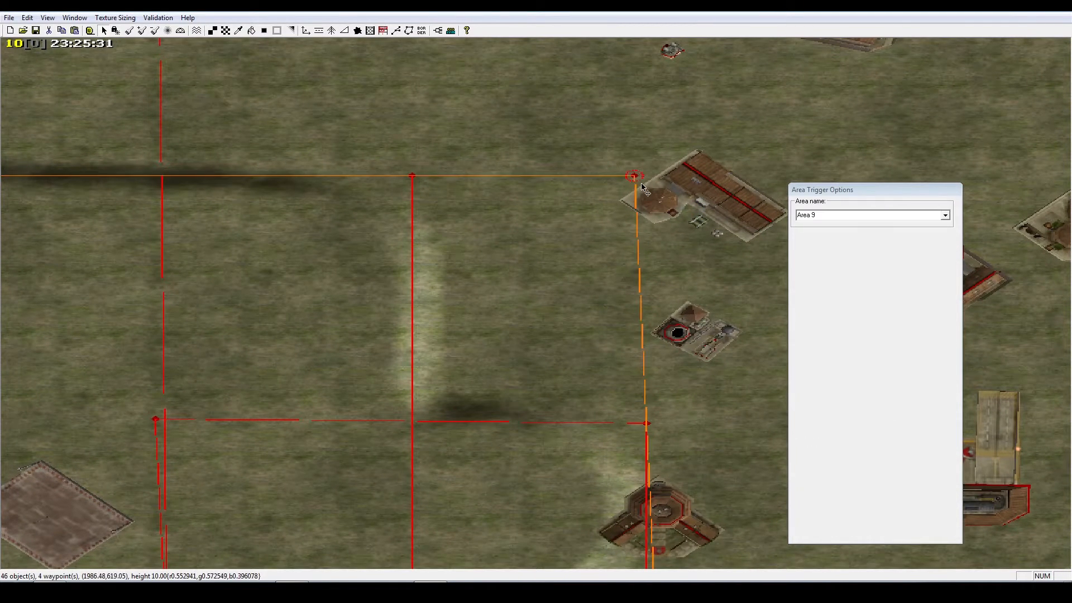
{"action": "left_click", "coordinate": [675, 230]}
{"action": "left_click", "coordinate": [637, 178]}
{"action": "left_click", "coordinate": [638, 192]}
{"action": "left_click", "coordinate": [636, 177]}
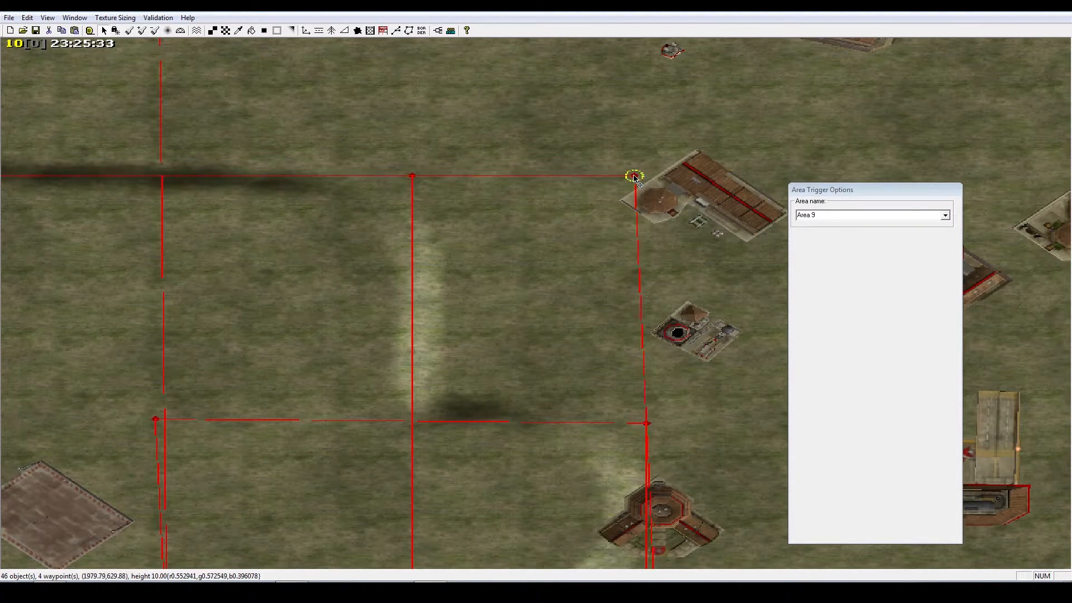
{"action": "left_click", "coordinate": [637, 182]}
Check the central area trigger's northwestern corner against the enclosing trigger's northern edge, and review the whole plateau's trigger layout
{"action": "right_click_drag", "start_coordinate": [347, 186], "coordinate": [903, 172]}
{"action": "right_click_drag", "start_coordinate": [197, 184], "coordinate": [407, 223]}
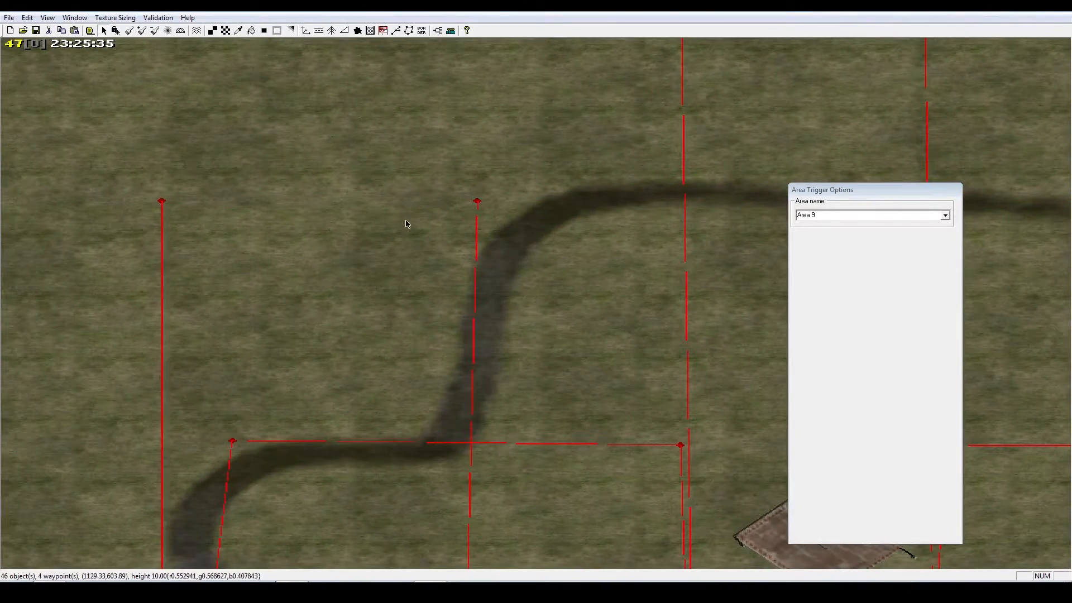
{"action": "left_click", "coordinate": [475, 219]}
{"action": "right_click_drag", "start_coordinate": [474, 218], "coordinate": [452, 293]}
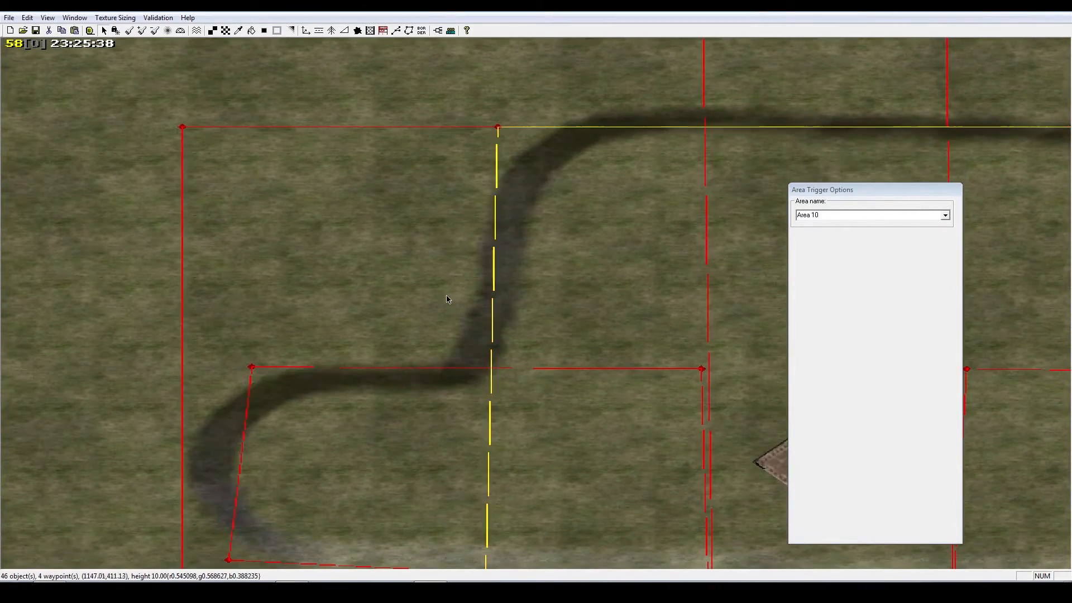
{"action": "left_click", "coordinate": [429, 128]}
{"action": "left_click", "coordinate": [495, 165]}
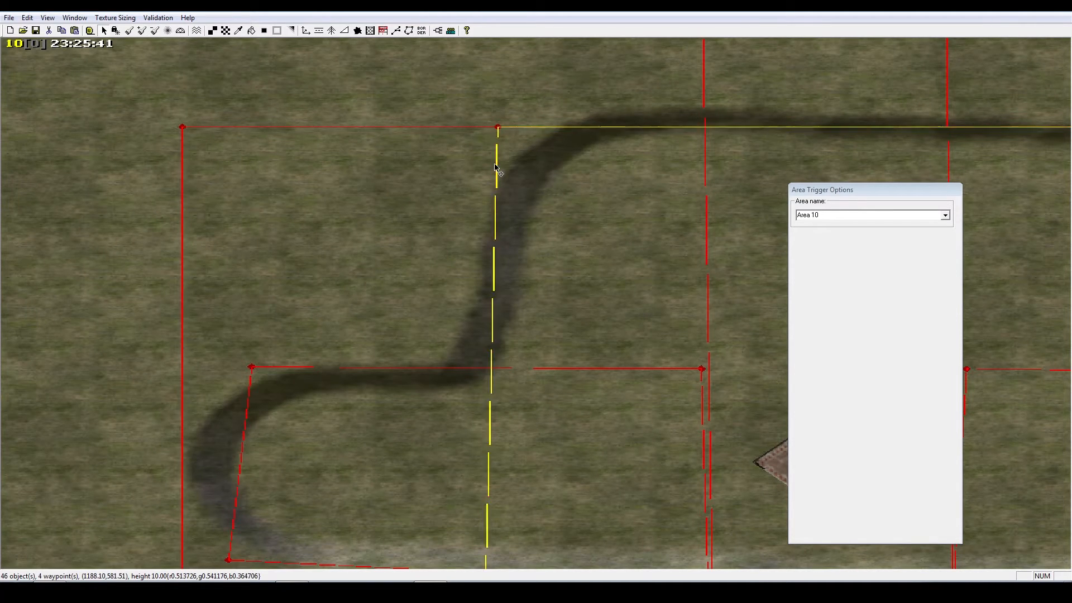
{"action": "left_click", "coordinate": [478, 130]}
{"action": "left_click", "coordinate": [499, 143]}
{"action": "left_click", "coordinate": [494, 133]}
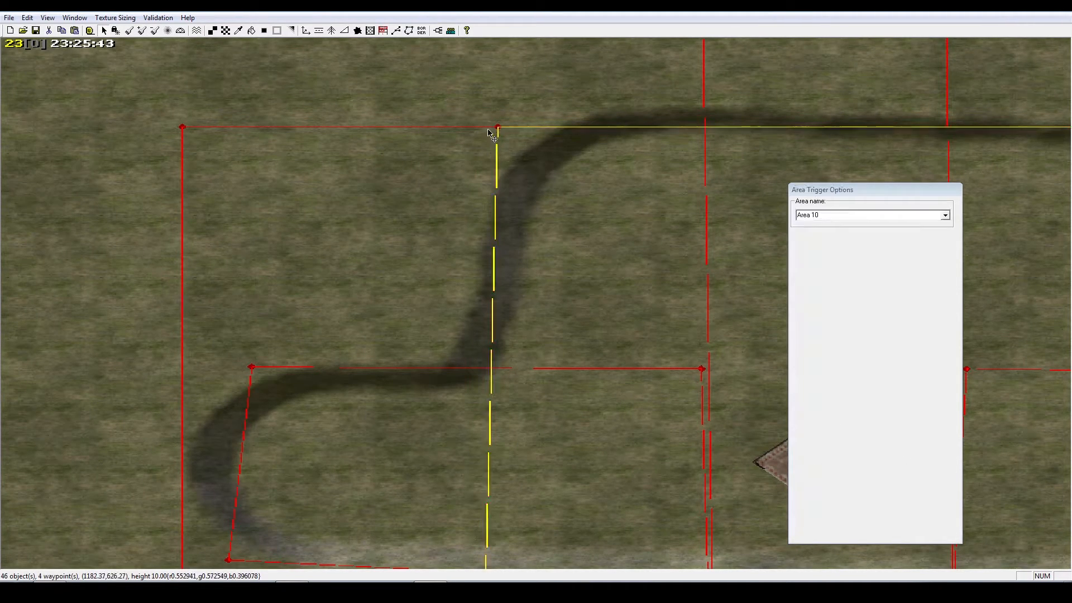
{"action": "left_click", "coordinate": [491, 133]}
{"action": "left_click", "coordinate": [456, 162]}
{"action": "left_click", "coordinate": [446, 170]}
{"action": "right_click_drag", "start_coordinate": [434, 177], "coordinate": [494, 288]}
{"action": "scroll", "coordinate": [494, 290], "scroll_direction": "down", "scroll_amount": 5}
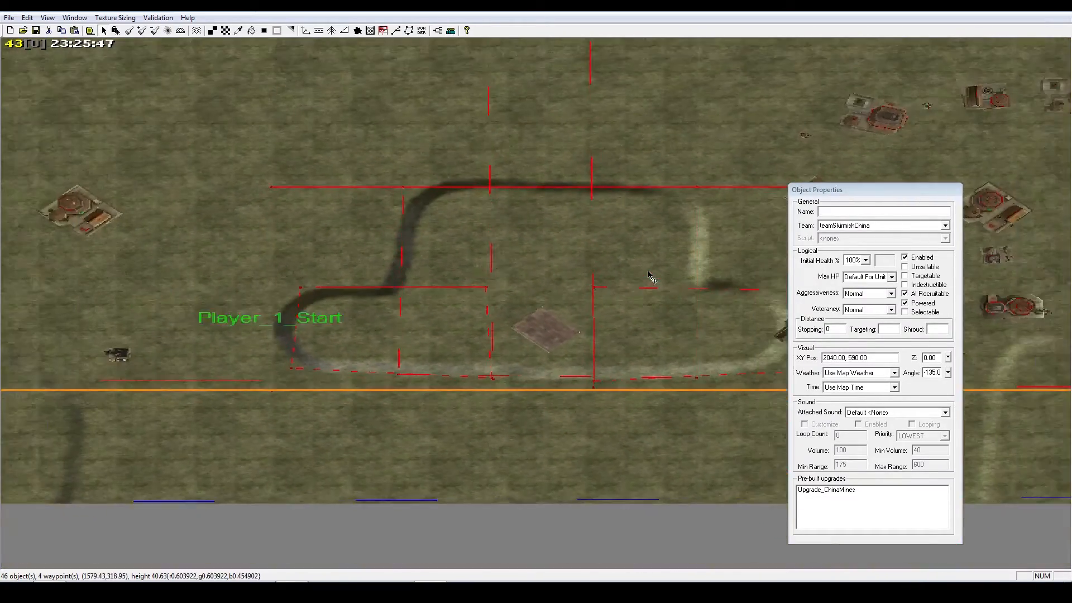
{"action": "scroll", "coordinate": [649, 273], "scroll_direction": "down", "scroll_amount": 1}
{"action": "right_click_drag", "start_coordinate": [648, 201], "coordinate": [616, 256]}
{"action": "scroll", "coordinate": [616, 255], "scroll_direction": "up", "scroll_amount": 2}
{"action": "right_click_drag", "start_coordinate": [475, 264], "coordinate": [469, 324]}
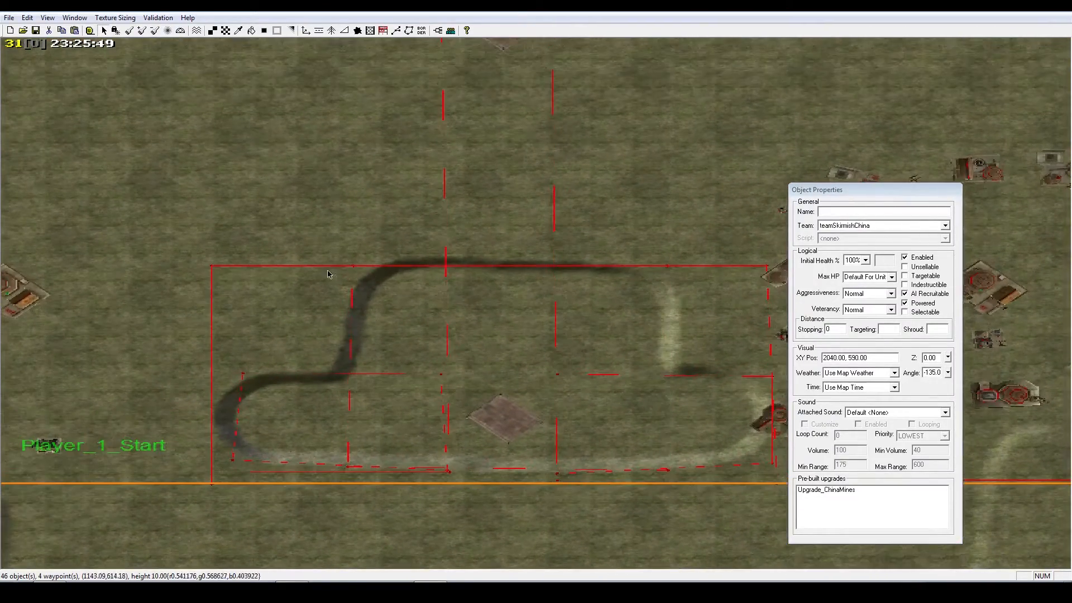
Move the large enclosing area trigger, Area 9, from the southern plateau up to the map's northern border around the northern supply dock
{"action": "left_click", "coordinate": [307, 270]}
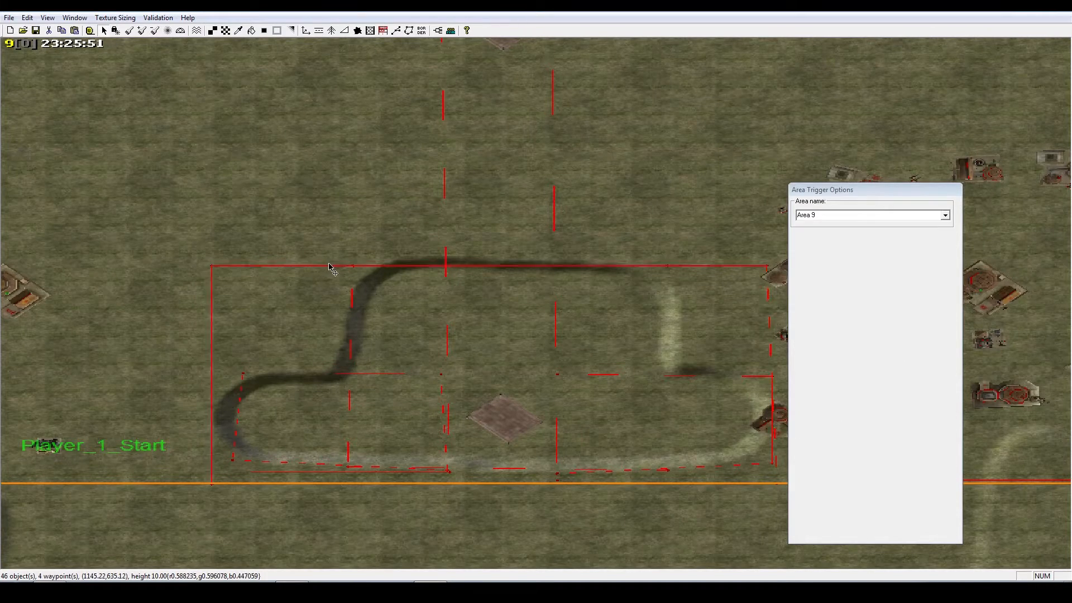
{"action": "left_click_drag", "start_coordinate": [329, 273], "coordinate": [347, 54]}
{"action": "right_click_drag", "start_coordinate": [347, 55], "coordinate": [351, 225]}
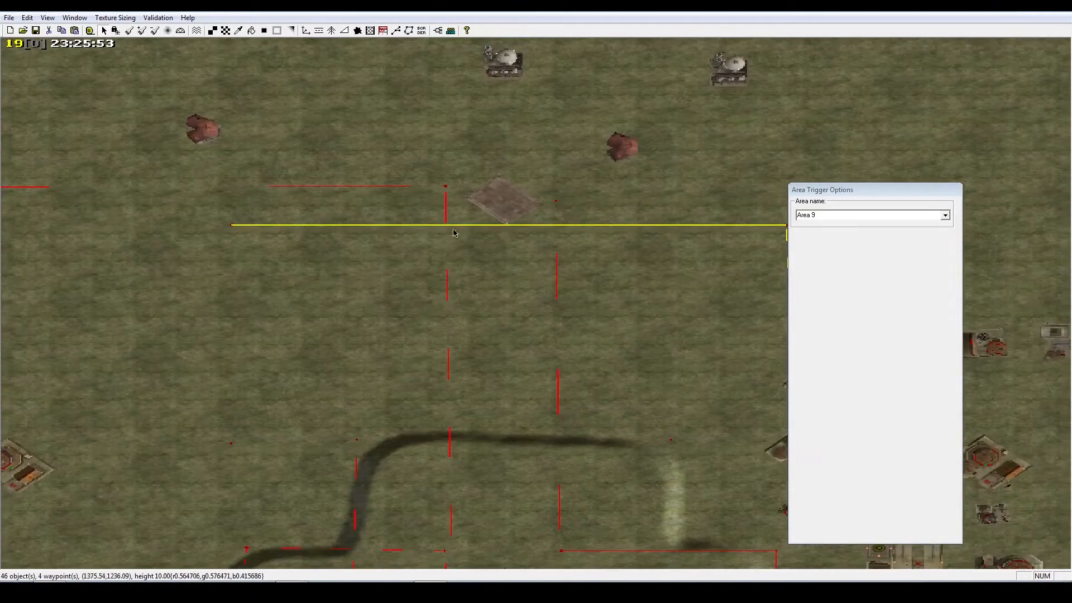
{"action": "left_click_drag", "start_coordinate": [410, 225], "coordinate": [412, 29]}
{"action": "right_click_drag", "start_coordinate": [412, 29], "coordinate": [423, 239]}
{"action": "right_click_drag", "start_coordinate": [488, 205], "coordinate": [482, 280]}
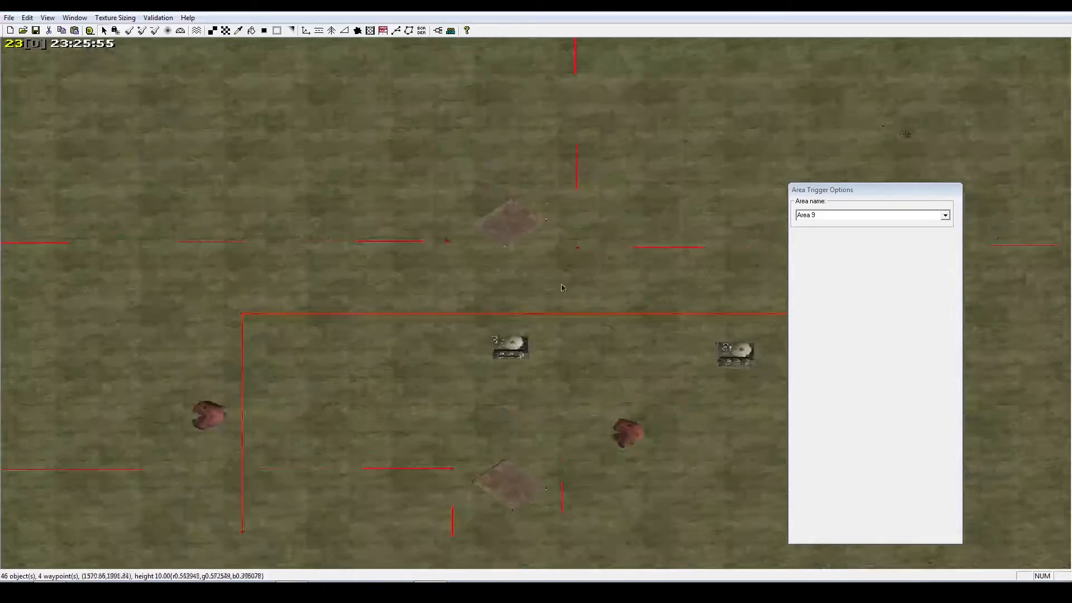
{"action": "left_click", "coordinate": [569, 317]}
{"action": "left_click", "coordinate": [574, 320]}
{"action": "left_click_drag", "start_coordinate": [569, 317], "coordinate": [516, 54]}
{"action": "right_click_drag", "start_coordinate": [515, 118], "coordinate": [512, 384]}
{"action": "left_click_drag", "start_coordinate": [527, 317], "coordinate": [544, 67]}
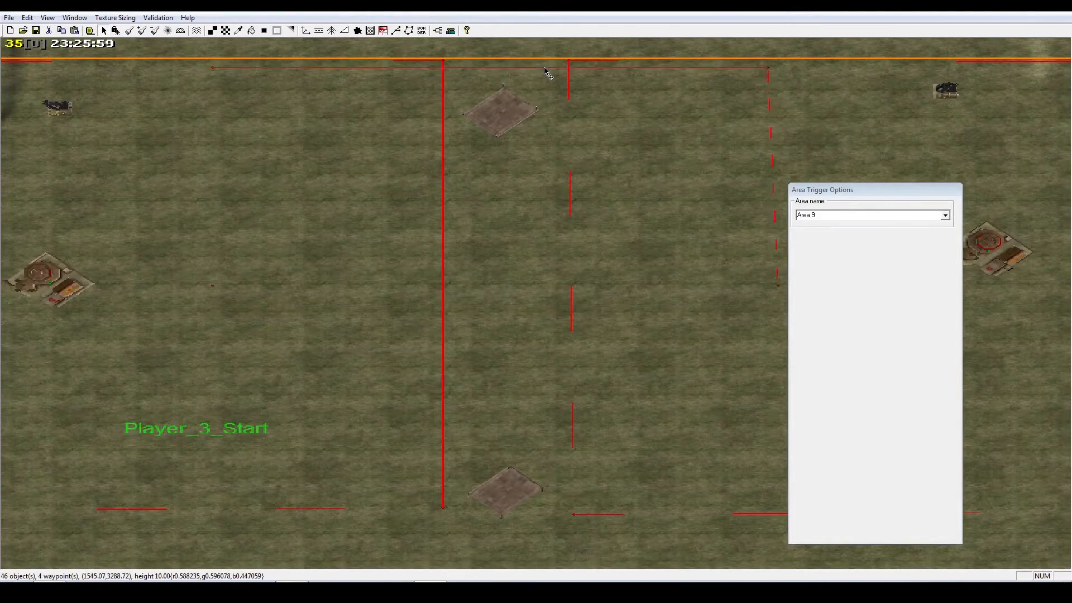
{"action": "right_click_drag", "start_coordinate": [545, 67], "coordinate": [522, 249]}
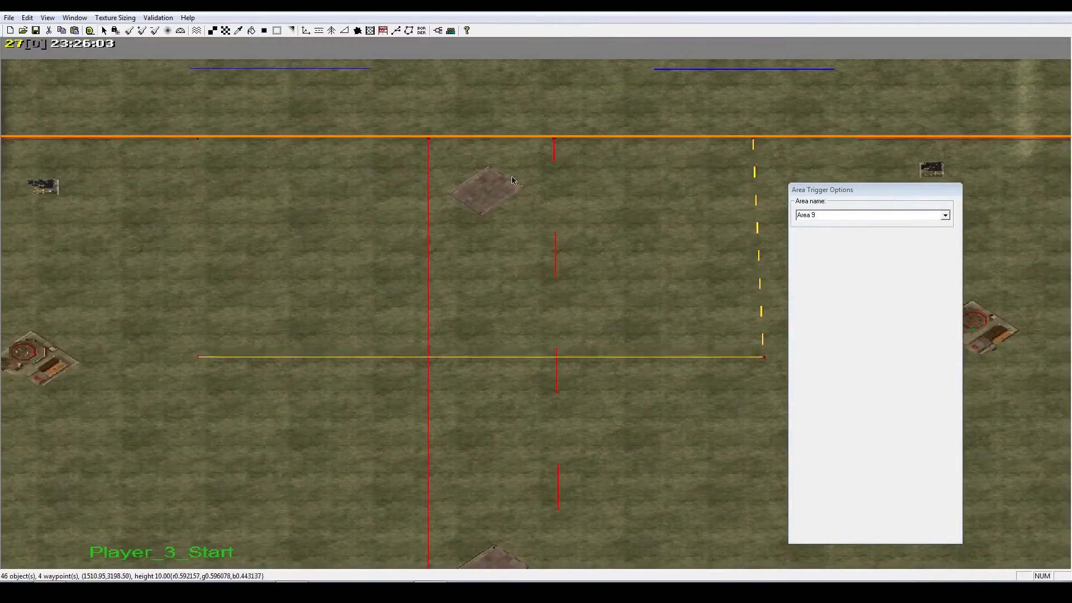
Move the western lobe's area trigger, Area 8, from the southern plateau to the west side of the northern supply dock
{"action": "right_click_drag", "start_coordinate": [512, 181], "coordinate": [449, 97]}
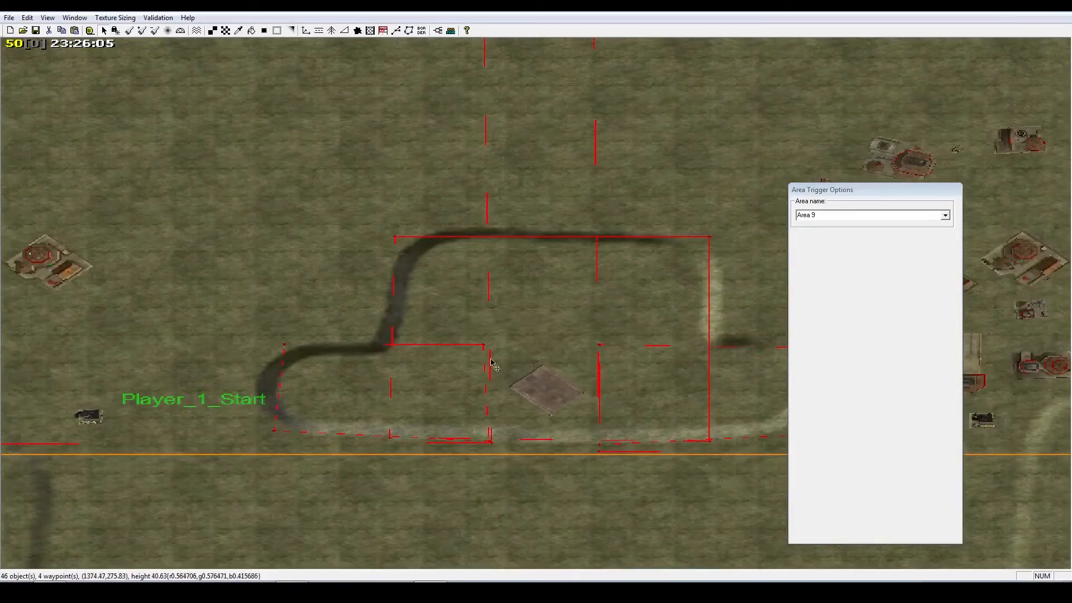
{"action": "scroll", "coordinate": [494, 374], "scroll_direction": "up", "scroll_amount": 1}
{"action": "right_click_drag", "start_coordinate": [442, 313], "coordinate": [463, 330]}
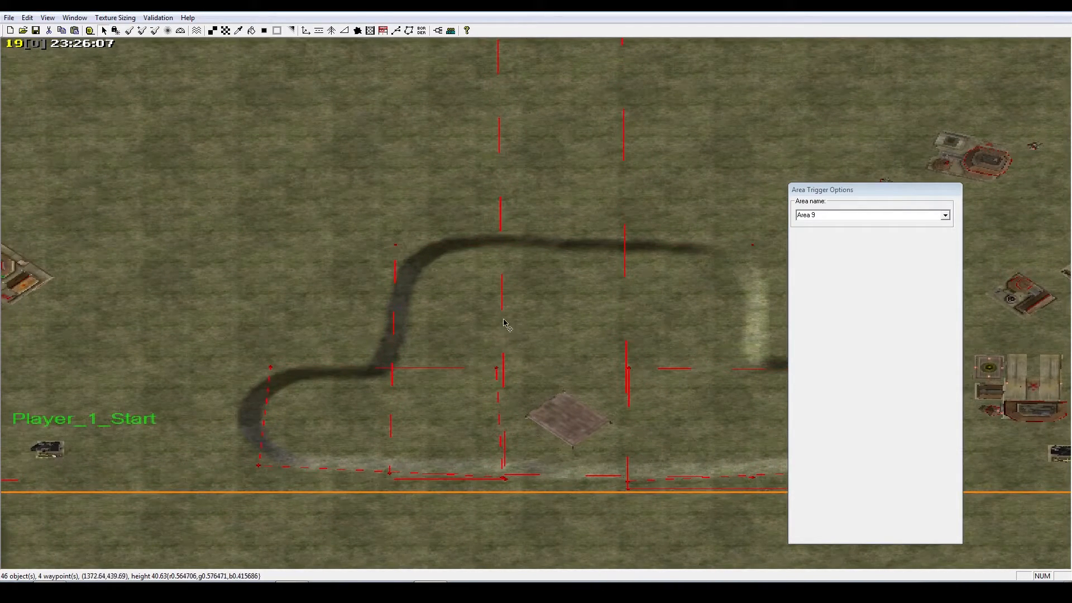
{"action": "scroll", "coordinate": [508, 342], "scroll_direction": "up", "scroll_amount": 2}
{"action": "left_click", "coordinate": [437, 384]}
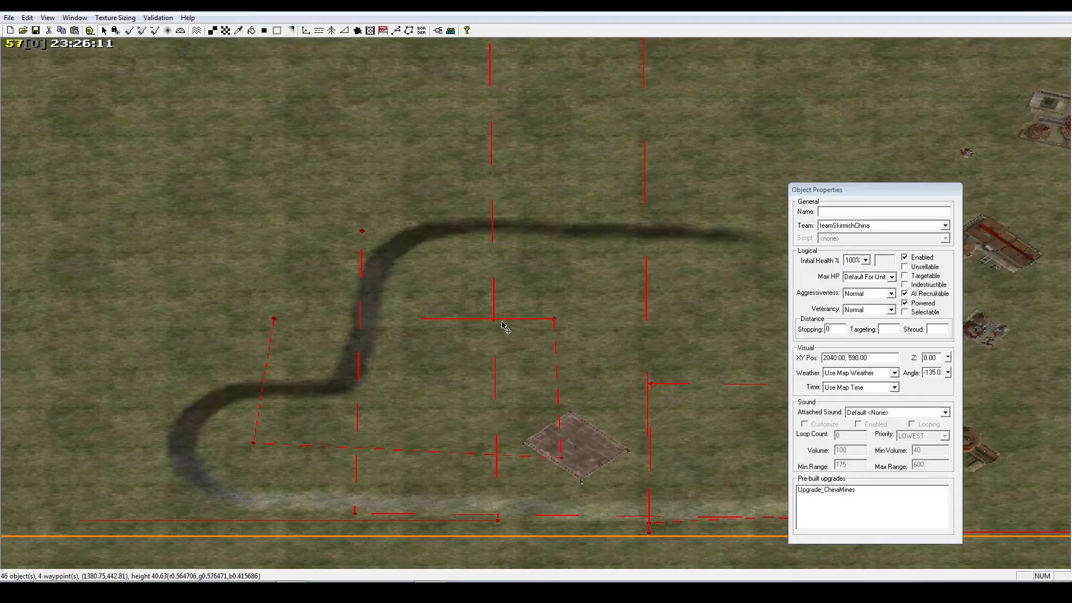
{"action": "left_click", "coordinate": [540, 42]}
{"action": "right_click_drag", "start_coordinate": [540, 42], "coordinate": [563, 377]}
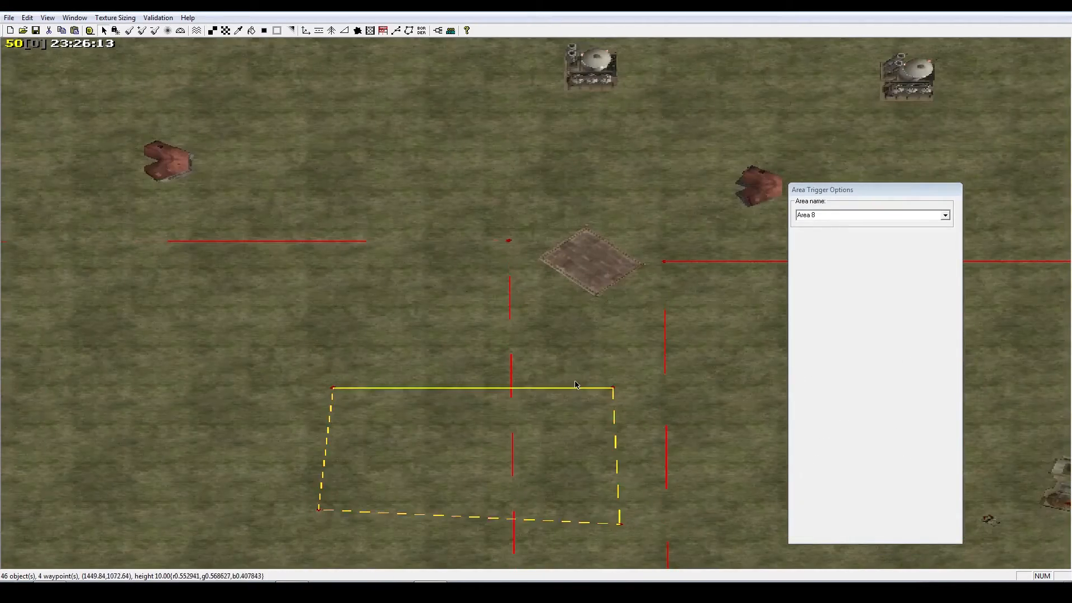
{"action": "scroll", "coordinate": [565, 374], "scroll_direction": "down", "scroll_amount": 2}
{"action": "right_click_drag", "start_coordinate": [559, 289], "coordinate": [563, 564]}
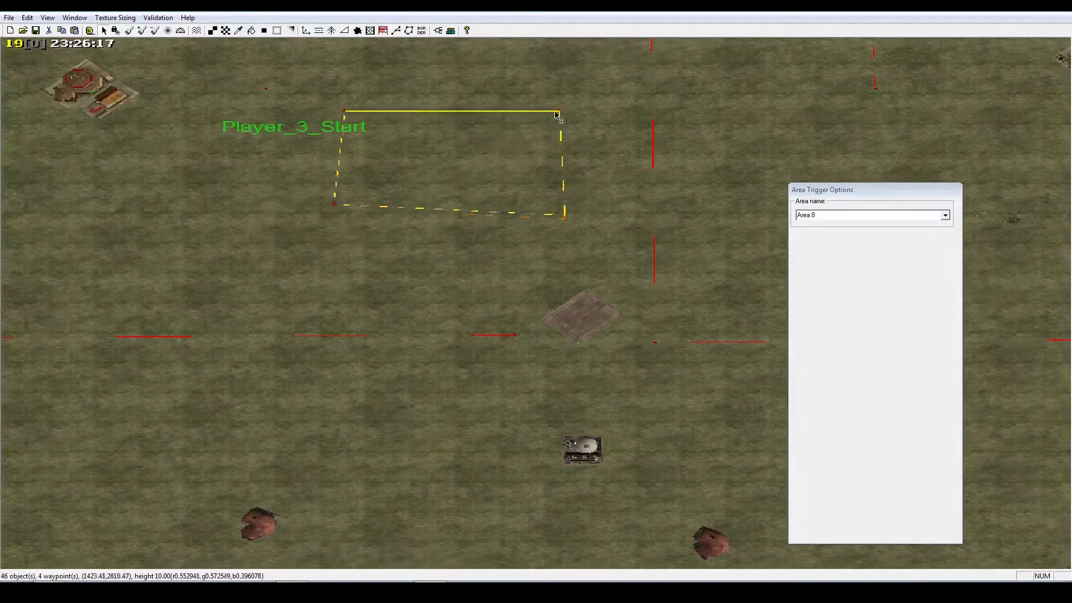
{"action": "right_click_drag", "start_coordinate": [558, 115], "coordinate": [559, 397]}
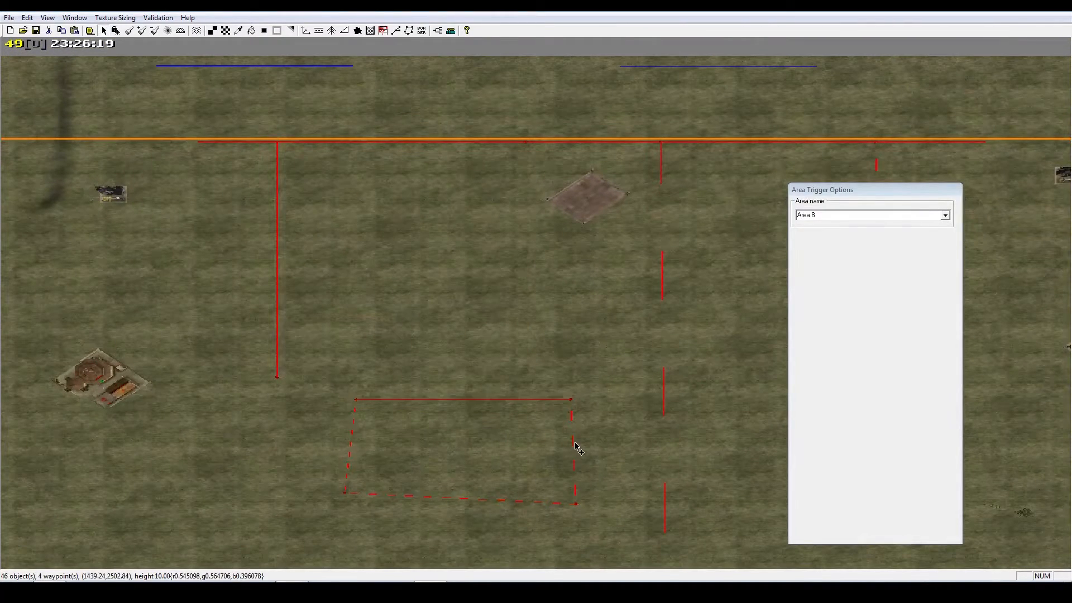
{"action": "left_click_drag", "start_coordinate": [578, 447], "coordinate": [563, 372]}
{"action": "left_click_drag", "start_coordinate": [551, 252], "coordinate": [540, 252]}
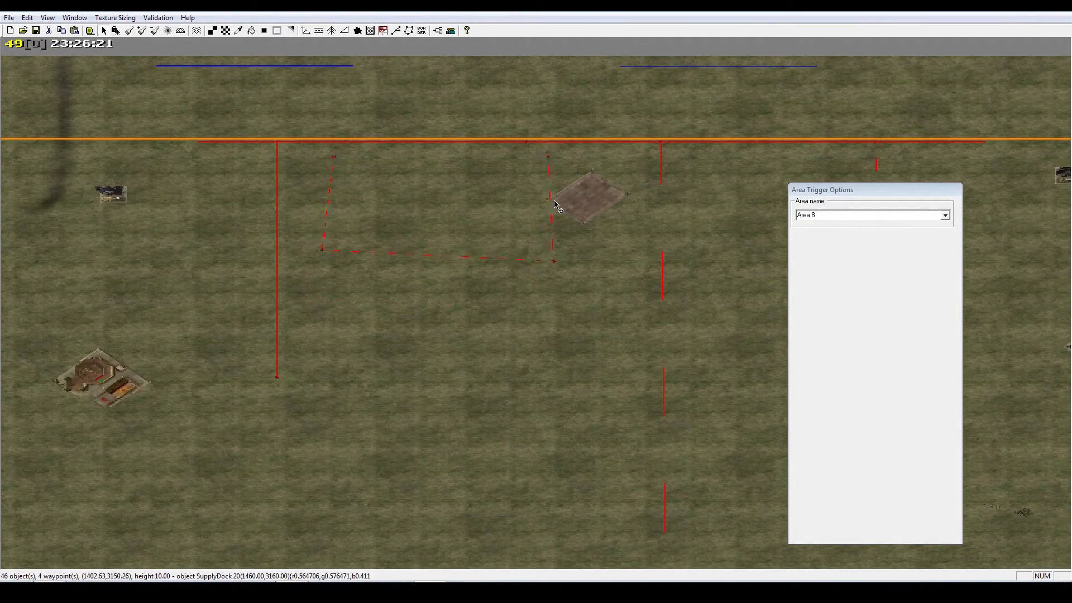
{"action": "left_click_drag", "start_coordinate": [554, 201], "coordinate": [549, 223]}
Align Area 8 with the northwestern corner of the enclosing area trigger at the northern border
{"action": "right_click_drag", "start_coordinate": [348, 405], "coordinate": [498, 300]}
{"action": "left_click", "coordinate": [528, 288]}
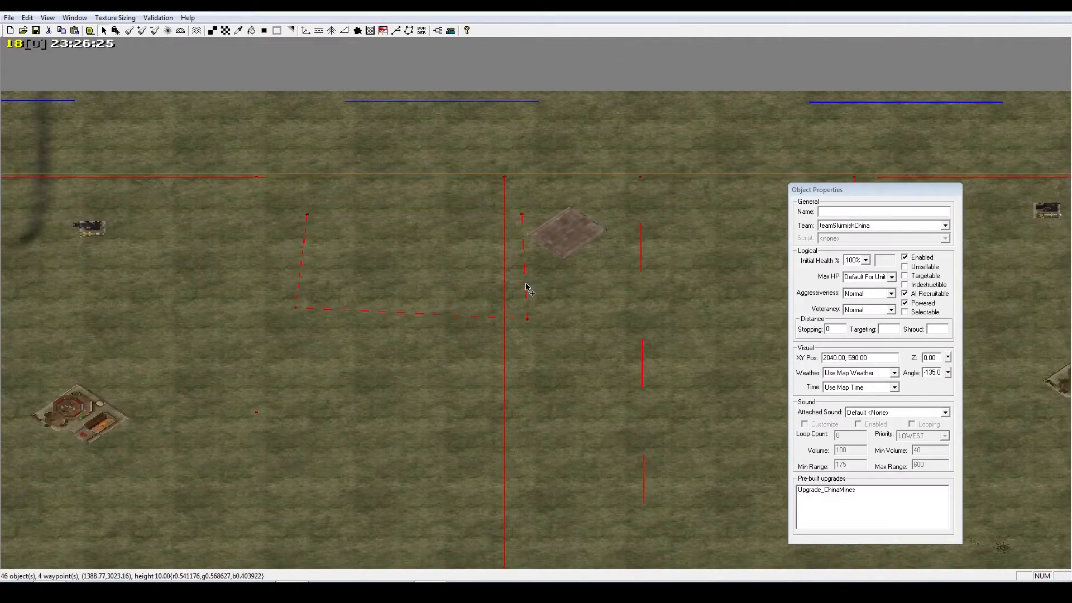
{"action": "left_click", "coordinate": [541, 267]}
{"action": "right_click_drag", "start_coordinate": [536, 302], "coordinate": [387, 284]}
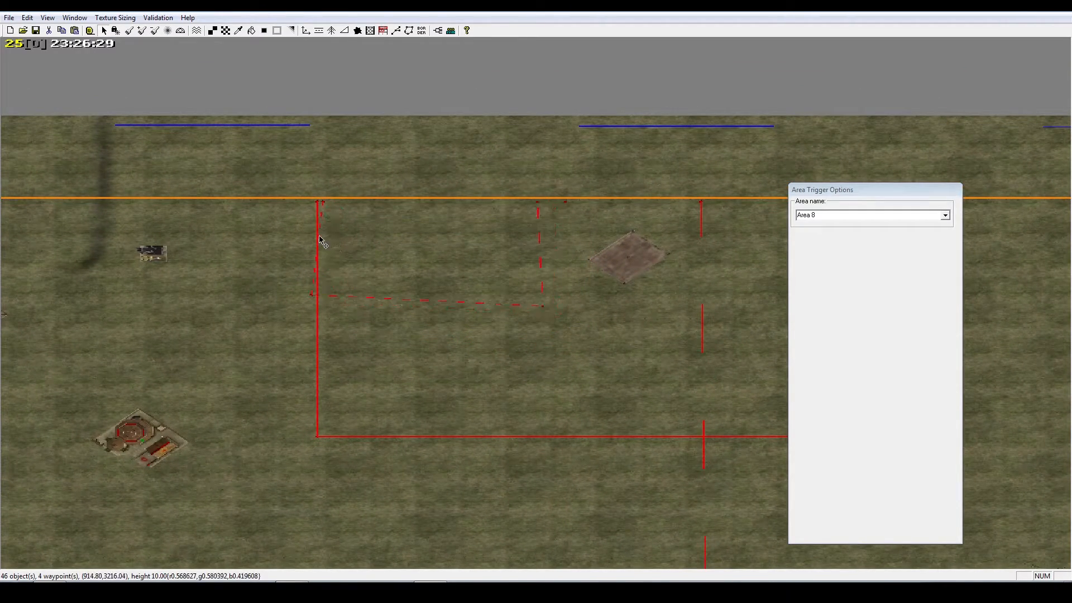
Move the central area trigger, Area 10, from the southern plateau to the northern border inside the enclosing trigger
{"action": "right_click_drag", "start_coordinate": [349, 277], "coordinate": [444, 325]}
{"action": "left_click", "coordinate": [458, 295]}
{"action": "right_click_drag", "start_coordinate": [451, 261], "coordinate": [441, 299]}
{"action": "left_click", "coordinate": [311, 342]}
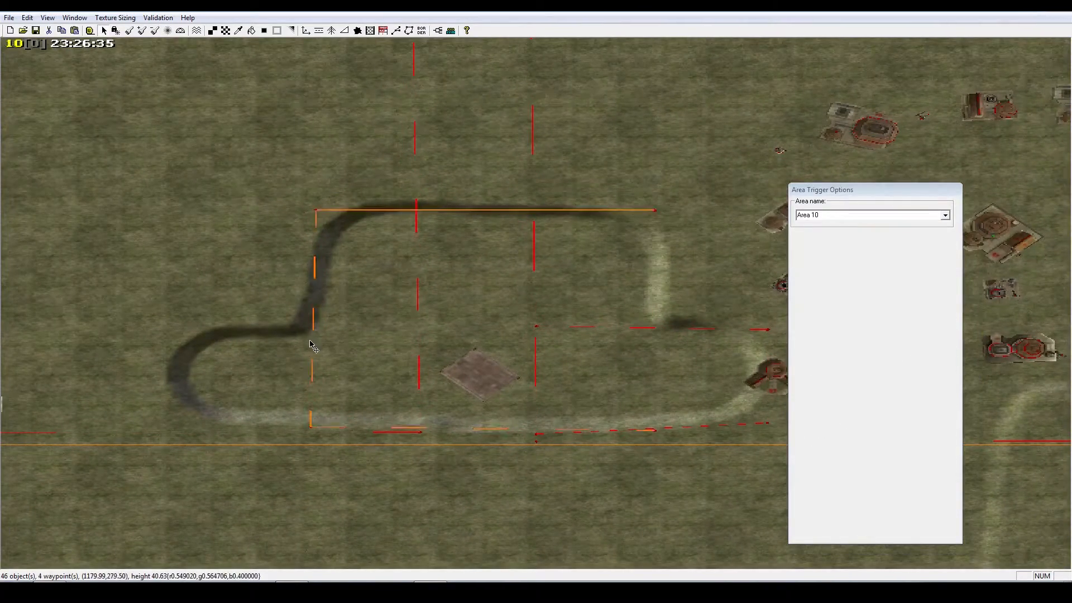
{"action": "left_click_drag", "start_coordinate": [310, 342], "coordinate": [302, 90]}
{"action": "right_click_drag", "start_coordinate": [403, 234], "coordinate": [413, 362]}
{"action": "left_click", "coordinate": [348, 389]}
{"action": "left_click_drag", "start_coordinate": [347, 391], "coordinate": [356, 100]}
{"action": "right_click_drag", "start_coordinate": [402, 300], "coordinate": [400, 287]}
{"action": "right_click_drag", "start_coordinate": [382, 394], "coordinate": [400, 407]}
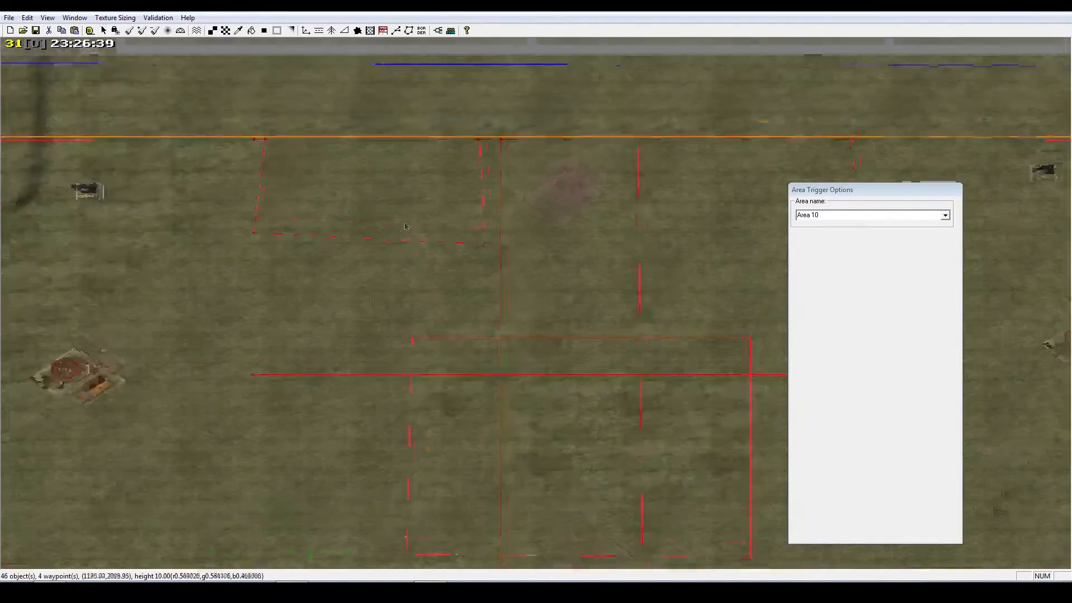
{"action": "left_click_drag", "start_coordinate": [405, 424], "coordinate": [362, 237]}
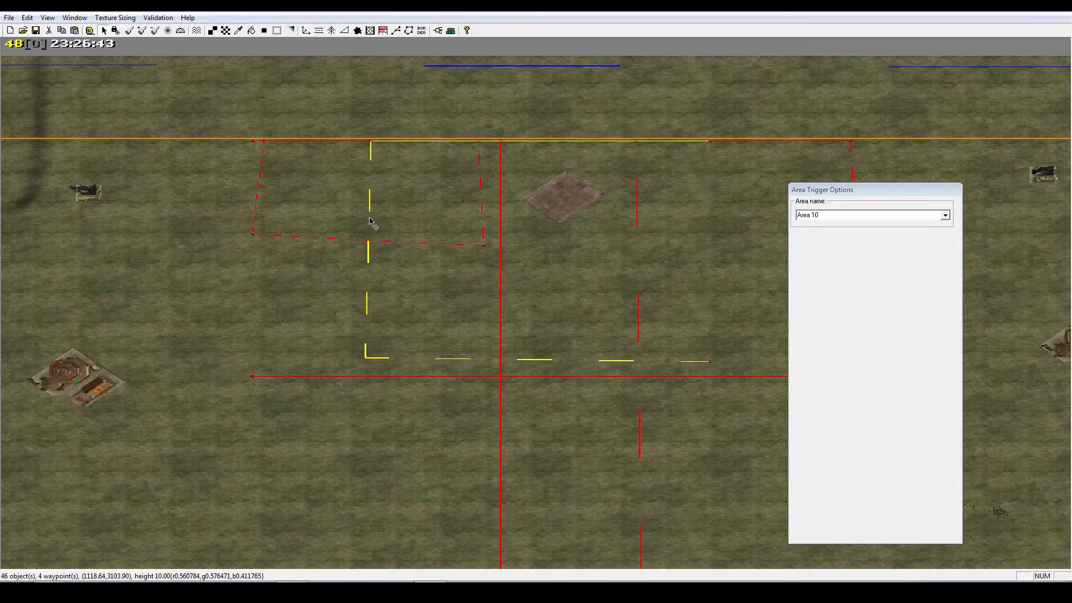
Nudge Area 10 slightly east along the northern border
{"action": "right_click_drag", "start_coordinate": [370, 241], "coordinate": [566, 306]}
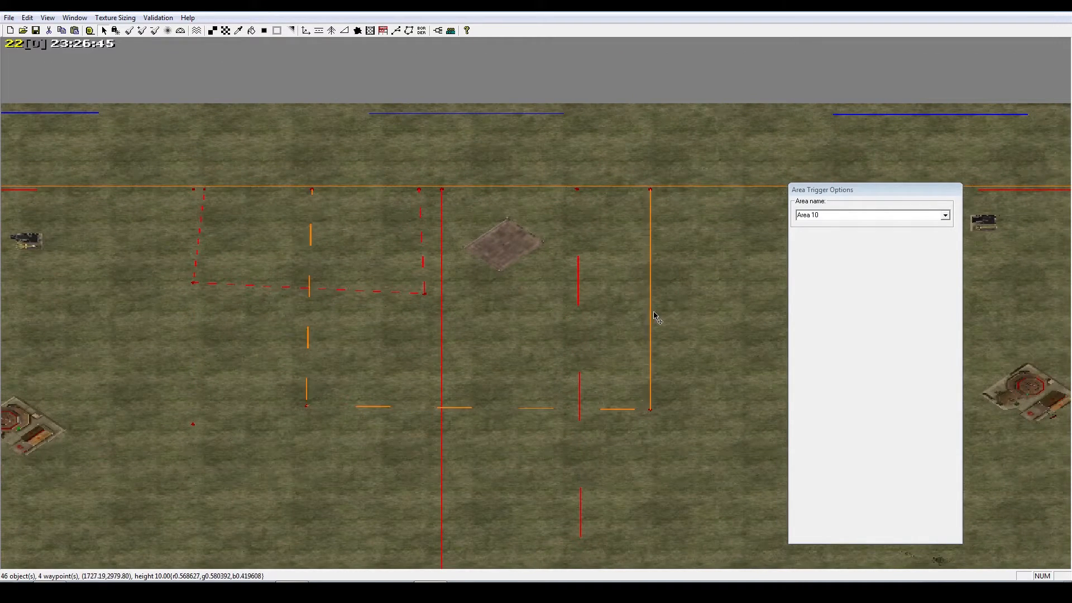
{"action": "right_click_drag", "start_coordinate": [662, 317], "coordinate": [639, 306]}
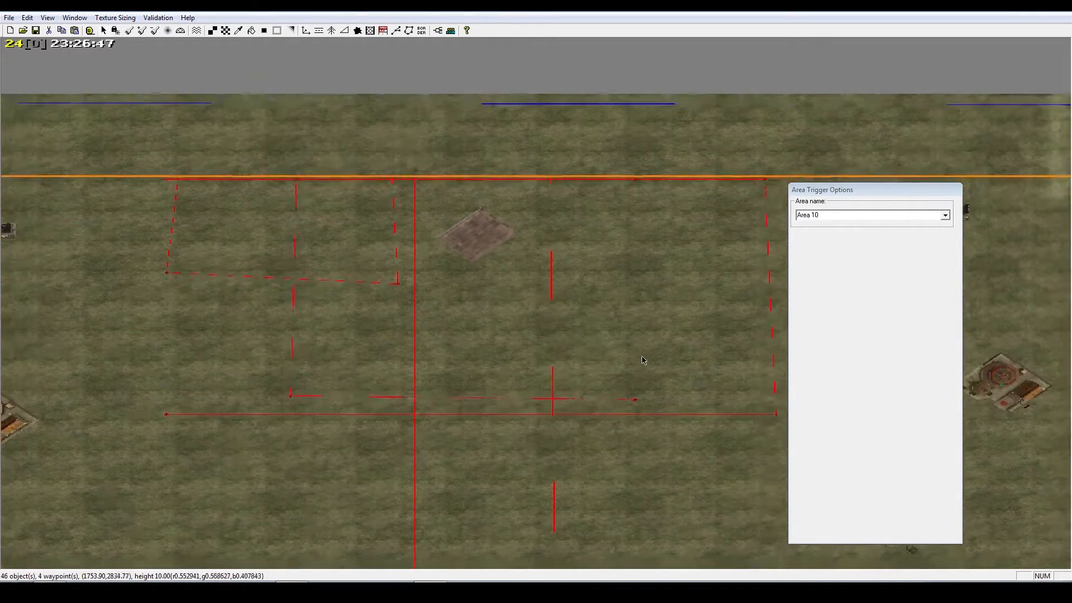
{"action": "right_click_drag", "start_coordinate": [637, 363], "coordinate": [635, 353]}
Move the eastern lobe's area trigger, Area 11, from the southern plateau to the area east of the northern supply dock
{"action": "right_click_drag", "start_coordinate": [553, 210], "coordinate": [497, 564]}
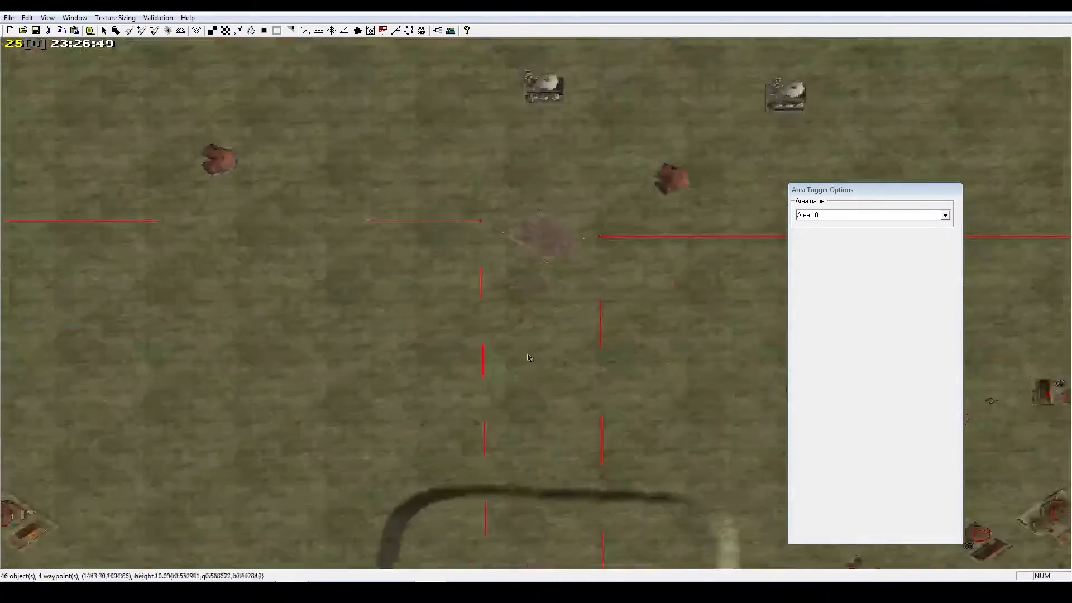
{"action": "right_click_drag", "start_coordinate": [447, 111], "coordinate": [552, 341]}
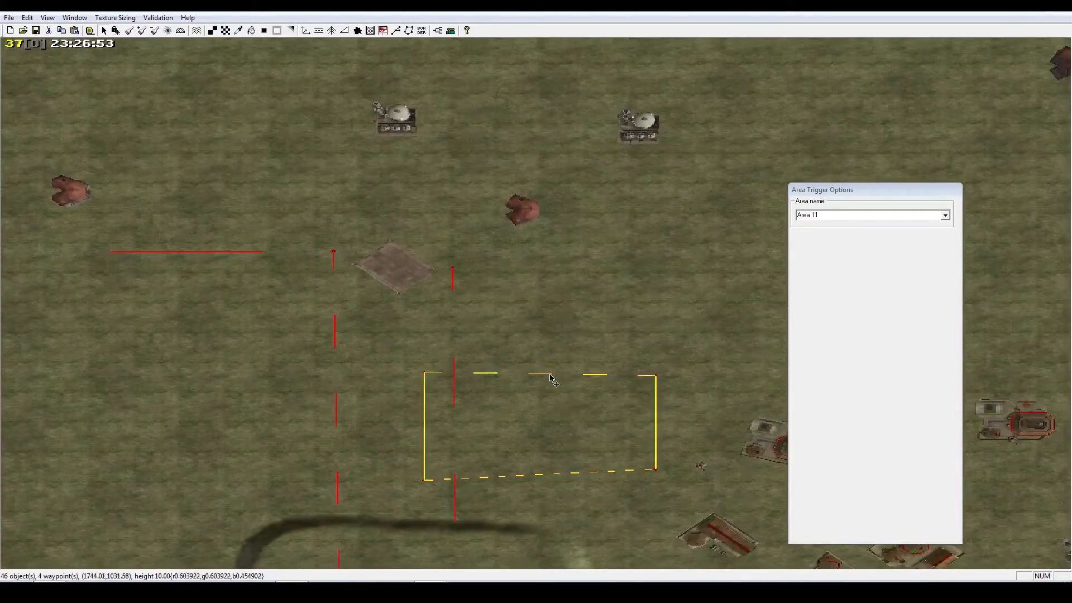
{"action": "left_click_drag", "start_coordinate": [550, 376], "coordinate": [527, 69]}
{"action": "right_click_drag", "start_coordinate": [527, 70], "coordinate": [547, 377]}
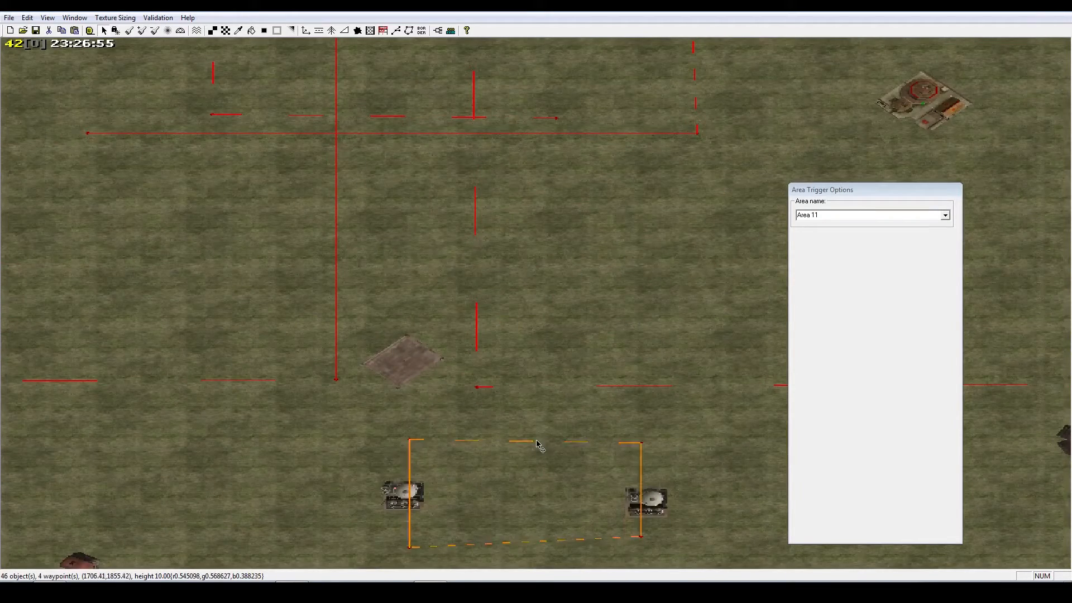
{"action": "left_click_drag", "start_coordinate": [537, 442], "coordinate": [491, 122]}
{"action": "right_click_drag", "start_coordinate": [491, 123], "coordinate": [592, 439]}
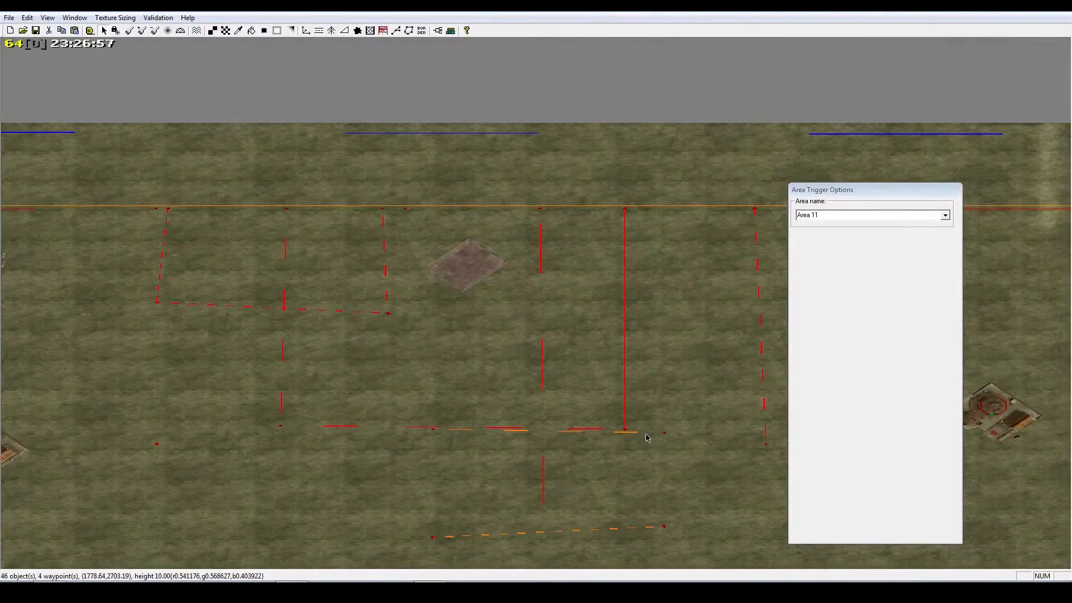
{"action": "right_click_drag", "start_coordinate": [633, 515], "coordinate": [630, 494]}
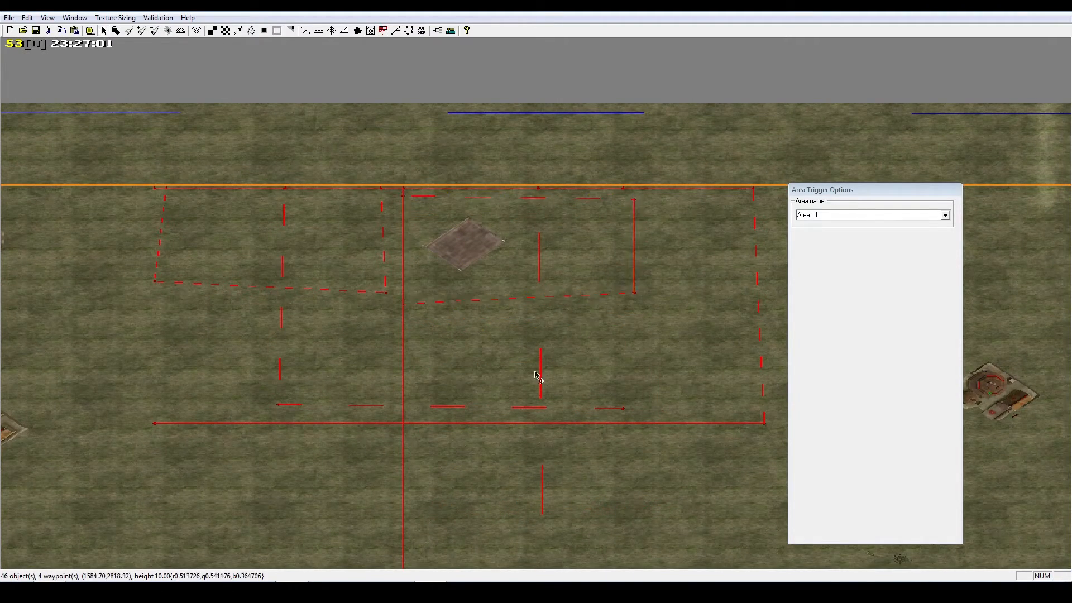
Align Area 11 with the northeastern corner of the enclosing area trigger
{"action": "right_click_drag", "start_coordinate": [567, 319], "coordinate": [506, 375]}
{"action": "scroll", "coordinate": [547, 372], "scroll_direction": "up", "scroll_amount": 3}
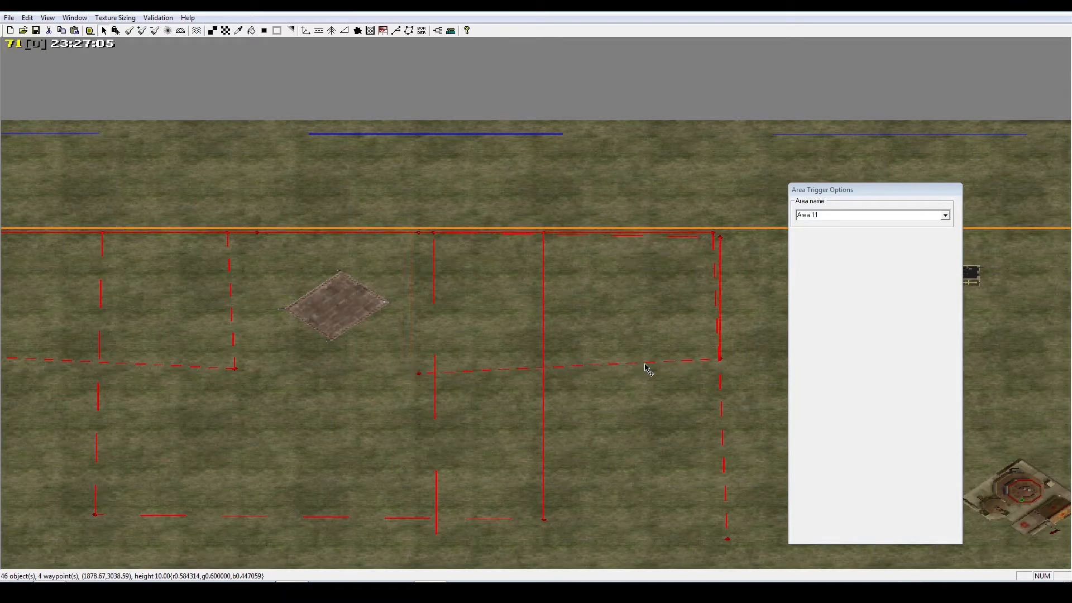
{"action": "right_click_drag", "start_coordinate": [644, 364], "coordinate": [605, 338]}
{"action": "left_click", "coordinate": [630, 338]}
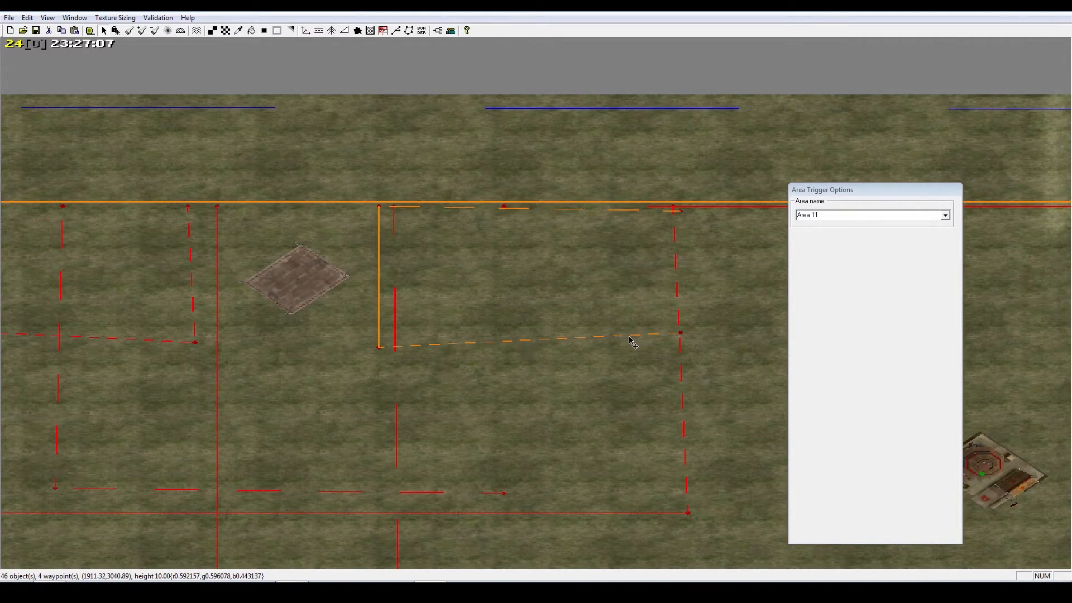
{"action": "right_click_drag", "start_coordinate": [628, 338], "coordinate": [459, 305]}
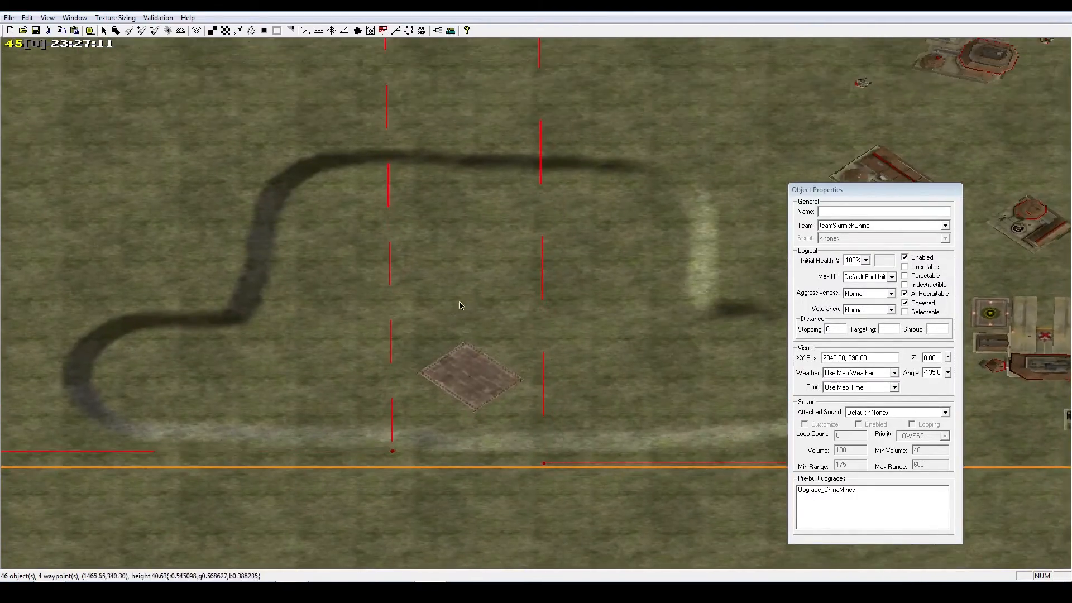
Compare with the southern plateau and shift Area 10 east to centre it on the northern supply dock
{"action": "left_click", "coordinate": [393, 328]}
{"action": "right_click_drag", "start_coordinate": [546, 184], "coordinate": [553, 273]}
{"action": "left_click", "coordinate": [553, 273]}
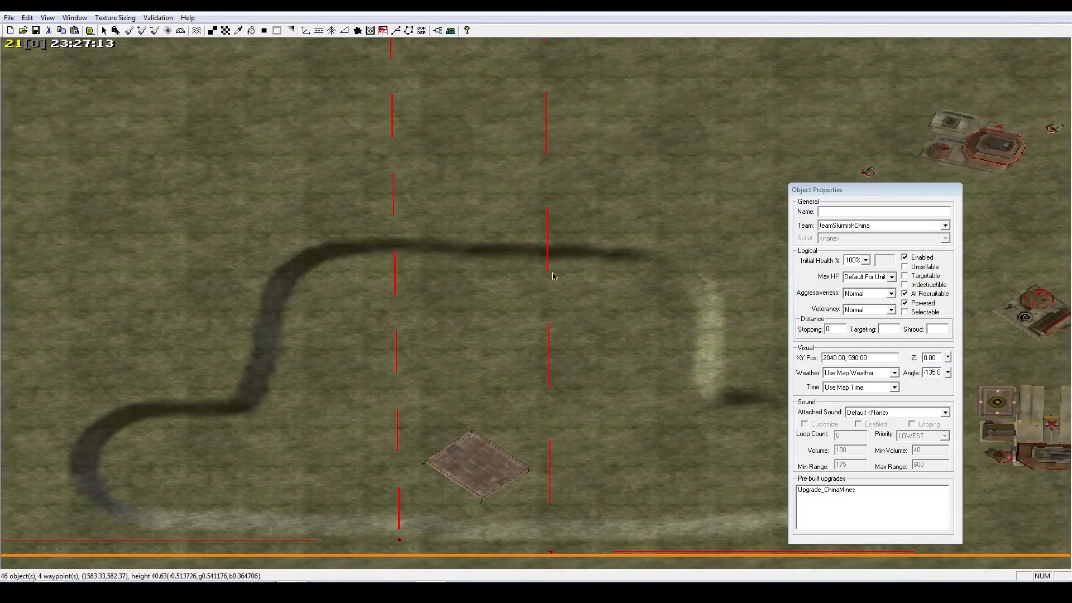
{"action": "right_click_drag", "start_coordinate": [486, 301], "coordinate": [475, 255]}
{"action": "right_click_drag", "start_coordinate": [344, 259], "coordinate": [421, 296]}
{"action": "scroll", "coordinate": [531, 296], "scroll_direction": "up", "scroll_amount": 2}
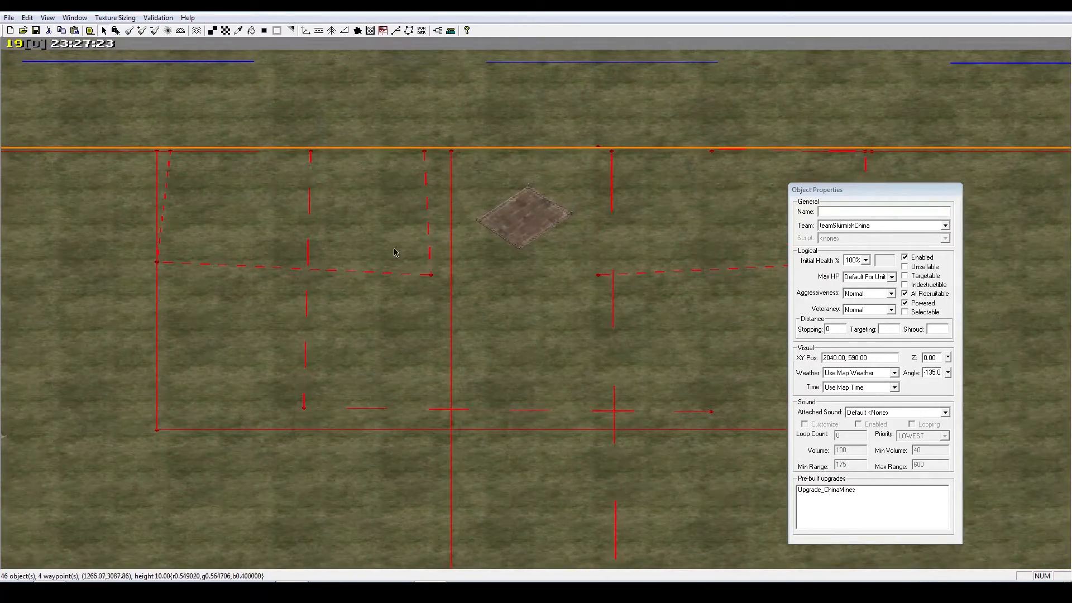
{"action": "right_click_drag", "start_coordinate": [394, 252], "coordinate": [629, 311]}
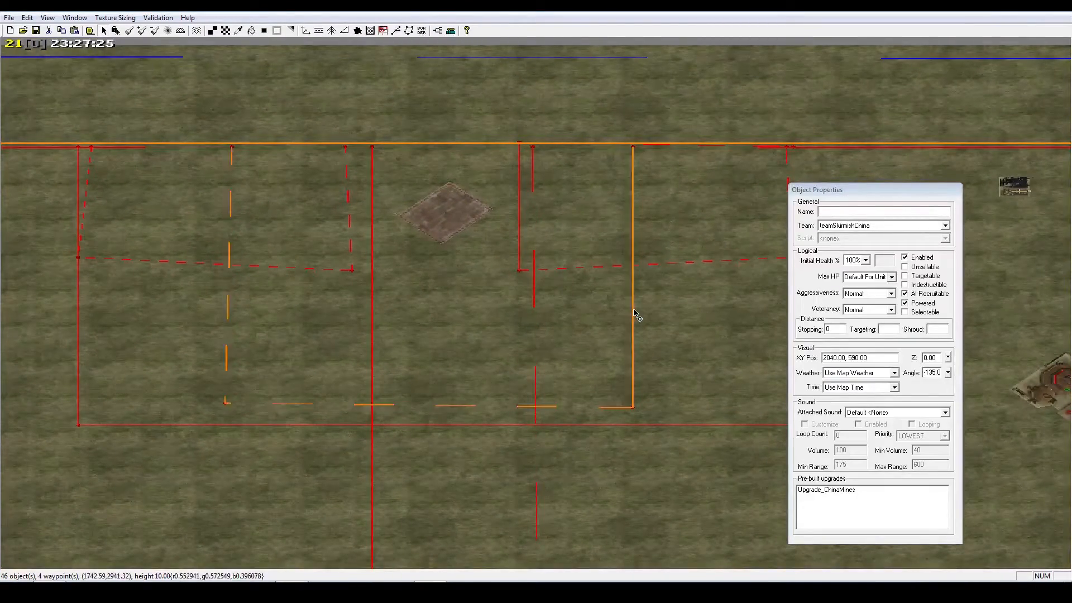
{"action": "left_click_drag", "start_coordinate": [633, 310], "coordinate": [648, 311]}
{"action": "right_click_drag", "start_coordinate": [647, 310], "coordinate": [619, 318]}
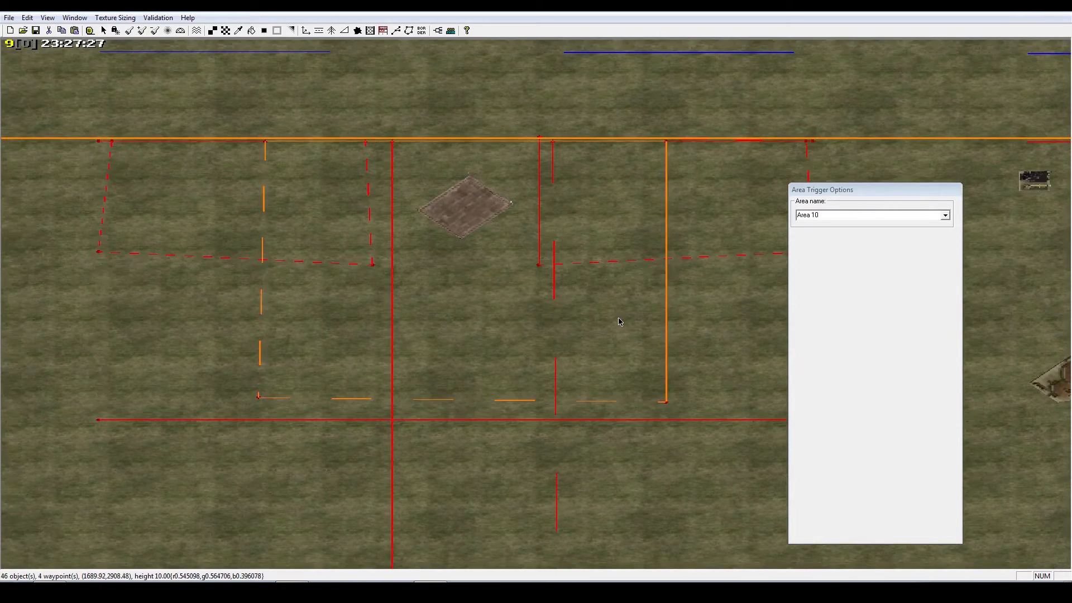
Raise a plateau around the northern supply dock with the Height Brush at height 65, following the outline of the area triggers
{"action": "left_click", "coordinate": [129, 31]}
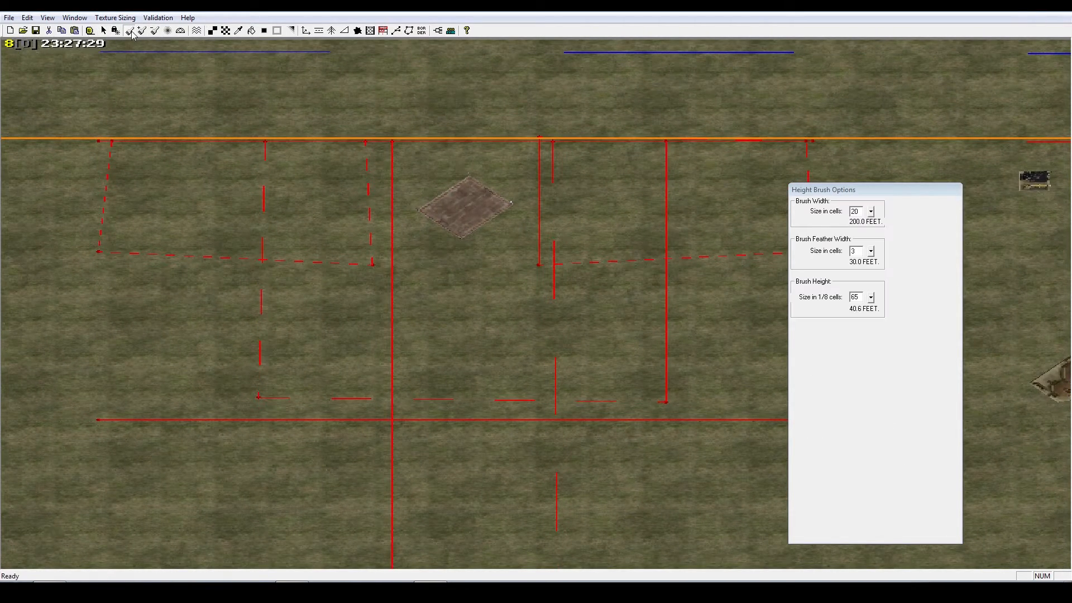
{"action": "right_click_drag", "start_coordinate": [765, 180], "coordinate": [427, 190]}
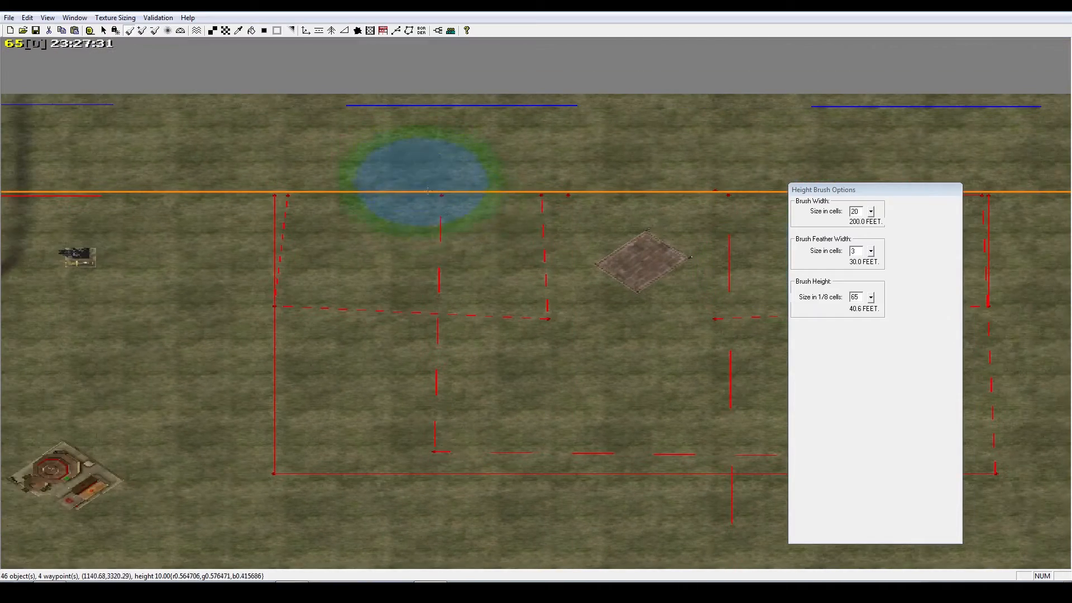
{"action": "right_click_drag", "start_coordinate": [346, 230], "coordinate": [350, 240]}
{"action": "mouse_move", "coordinate": [339, 238]}
{"action": "left_mouse_down"}
{"action": "mouse_move", "coordinate": [323, 240]}
{"action": "mouse_move", "coordinate": [474, 263]}
{"action": "mouse_move", "coordinate": [494, 408]}
{"action": "left_mouse_up"}
{"action": "mouse_move", "coordinate": [456, 322]}
{"action": "right_mouse_down"}
{"action": "mouse_move", "coordinate": [249, 237]}
{"action": "mouse_move", "coordinate": [379, 353]}
{"action": "right_mouse_up"}
{"action": "mouse_move", "coordinate": [282, 342]}
{"action": "left_mouse_down"}
{"action": "mouse_move", "coordinate": [420, 327]}
{"action": "mouse_move", "coordinate": [497, 334]}
{"action": "mouse_move", "coordinate": [508, 212]}
{"action": "mouse_move", "coordinate": [549, 191]}
{"action": "mouse_move", "coordinate": [650, 179]}
{"action": "mouse_move", "coordinate": [462, 142]}
{"action": "mouse_move", "coordinate": [120, 131]}
{"action": "mouse_move", "coordinate": [335, 229]}
{"action": "mouse_move", "coordinate": [458, 208]}
{"action": "left_mouse_up"}
Examine the new northern plateau's shape and its placement in the overall map layout
{"action": "right_click_drag", "start_coordinate": [417, 499], "coordinate": [456, 328]}
{"action": "scroll", "coordinate": [456, 328], "scroll_direction": "down", "scroll_amount": 6}
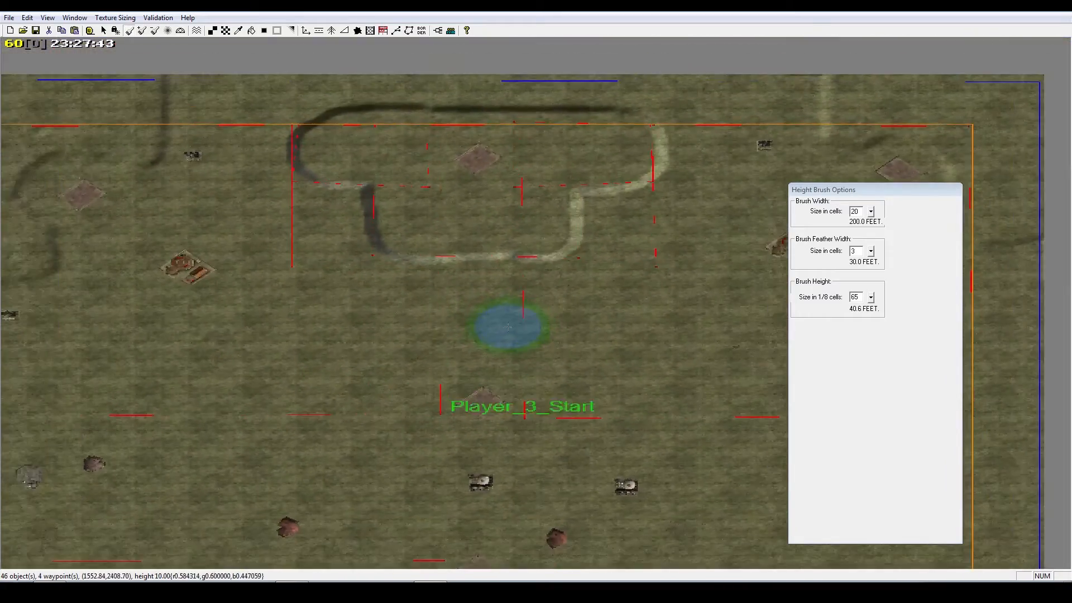
{"action": "scroll", "coordinate": [498, 329], "scroll_direction": "down", "scroll_amount": 2}
{"action": "right_click_drag", "start_coordinate": [438, 514], "coordinate": [421, 375]}
{"action": "scroll", "coordinate": [536, 280], "scroll_direction": "down", "scroll_amount": 3}
{"action": "right_click_drag", "start_coordinate": [582, 149], "coordinate": [534, 254]}
{"action": "mouse_move", "coordinate": [499, 351]}
{"action": "right_mouse_down"}
{"action": "mouse_move", "coordinate": [522, 175]}
{"action": "mouse_move", "coordinate": [517, 232]}
{"action": "right_mouse_up"}
{"action": "right_click_drag", "start_coordinate": [499, 307], "coordinate": [510, 386]}
{"action": "mouse_move", "coordinate": [505, 307]}
{"action": "right_mouse_down"}
{"action": "mouse_move", "coordinate": [514, 244]}
{"action": "mouse_move", "coordinate": [524, 340]}
{"action": "right_mouse_up"}
{"action": "scroll", "coordinate": [524, 340], "scroll_direction": "up", "scroll_amount": 6}
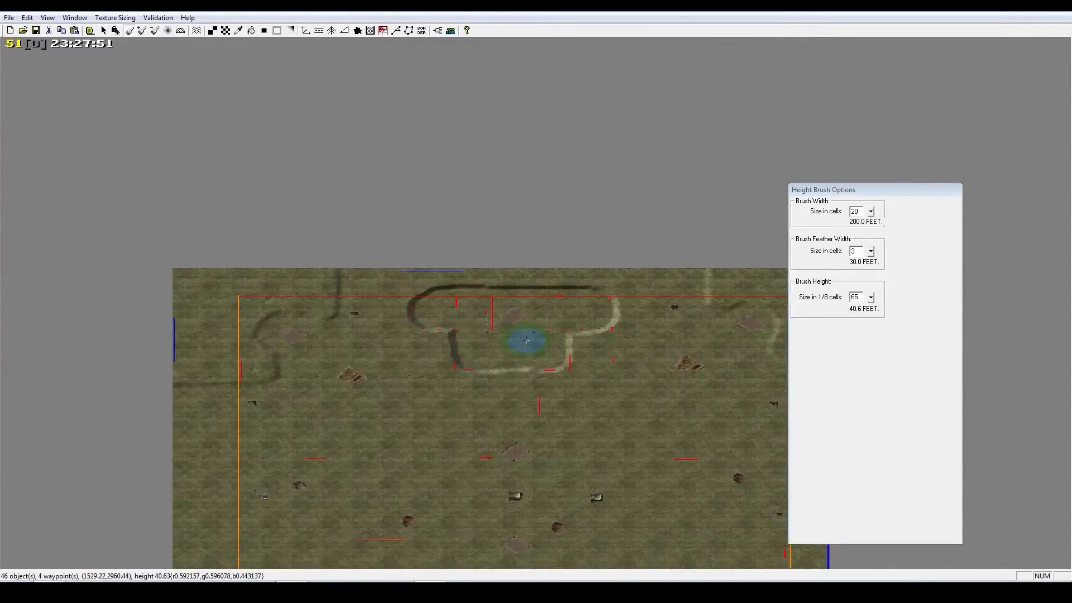
Delete the guide area triggers around the northern plateau, including Area 11, and the leftover trigger south of it
{"action": "scroll", "coordinate": [540, 387], "scroll_direction": "up", "scroll_amount": 8}
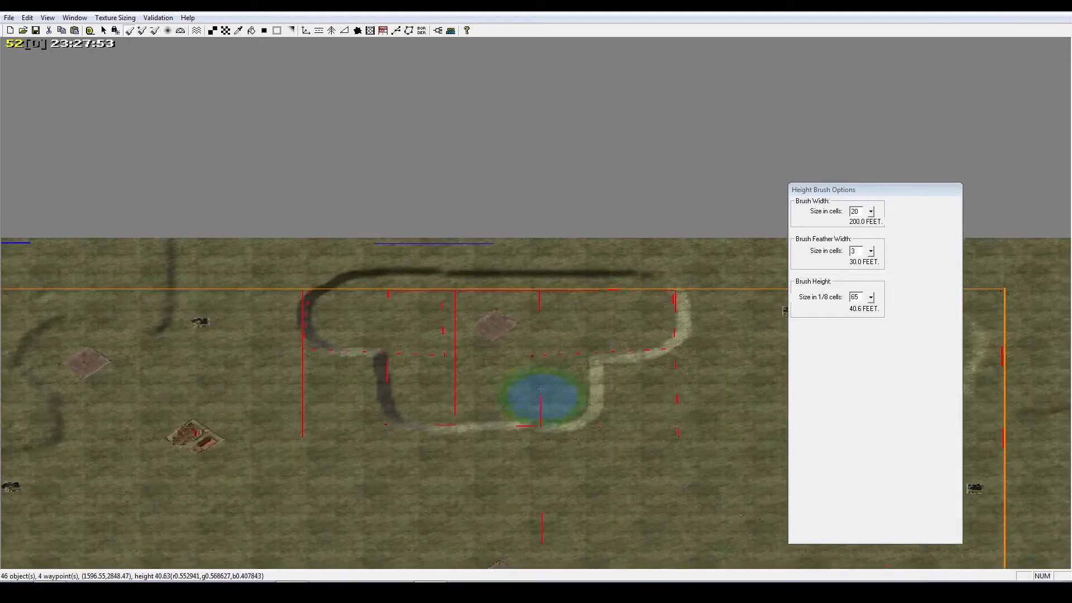
{"action": "key", "text": "Escape"}
{"action": "scroll", "coordinate": [502, 424], "scroll_direction": "up", "scroll_amount": 2}
{"action": "right_click_drag", "start_coordinate": [439, 461], "coordinate": [470, 405]}
{"action": "scroll", "coordinate": [470, 406], "scroll_direction": "up", "scroll_amount": 2}
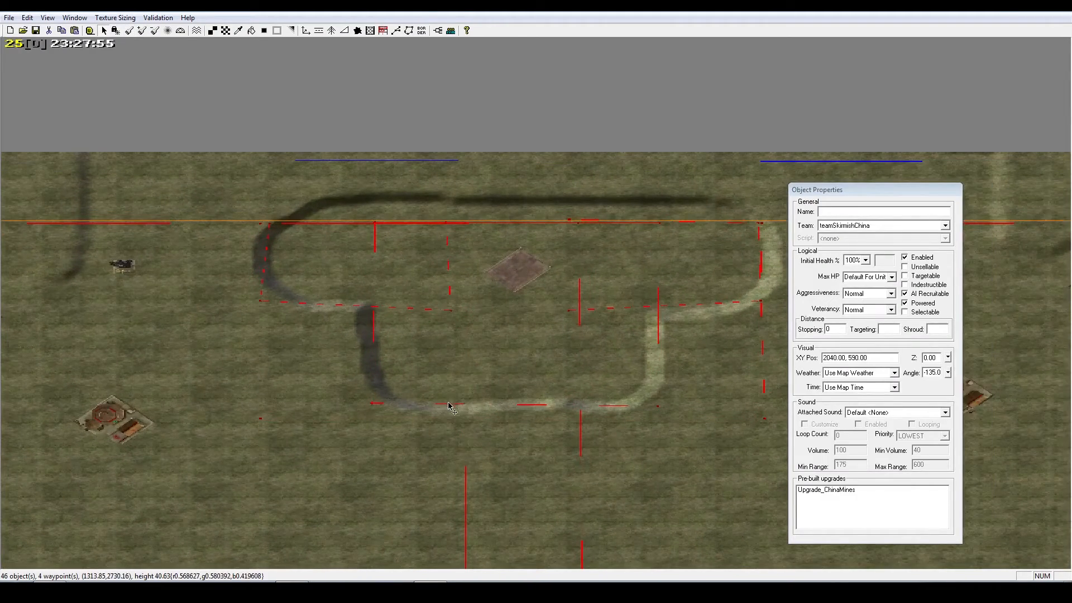
{"action": "left_click", "coordinate": [451, 407]}
{"action": "left_click", "coordinate": [450, 307]}
{"action": "key", "text": "Delete"}
{"action": "left_click", "coordinate": [599, 308]}
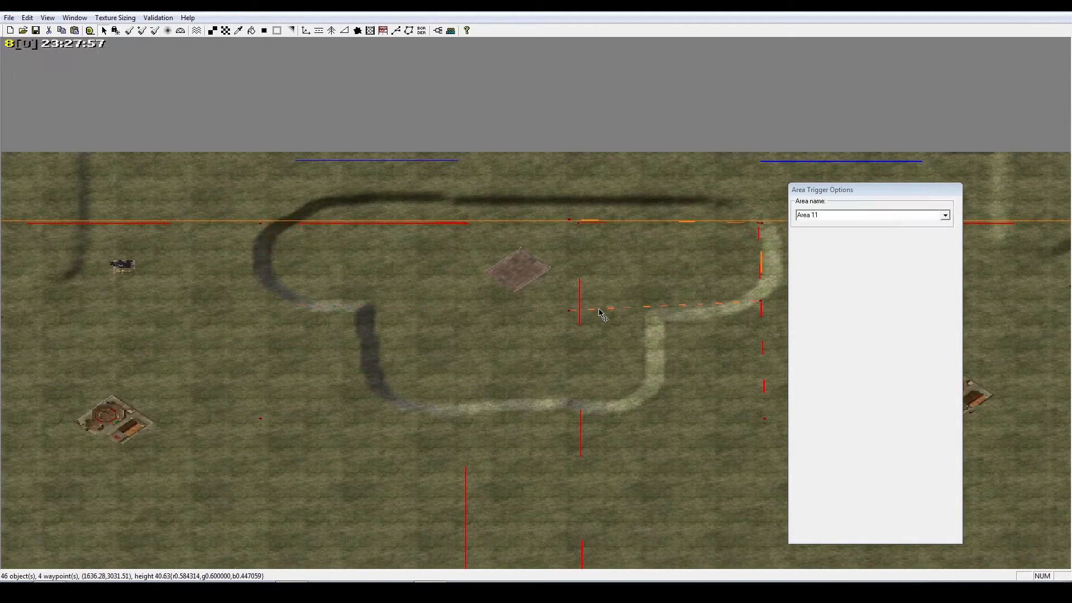
{"action": "key", "text": "Delete"}
{"action": "right_click_drag", "start_coordinate": [536, 317], "coordinate": [460, 310]}
{"action": "right_click_drag", "start_coordinate": [543, 343], "coordinate": [544, 249]}
{"action": "left_click", "coordinate": [572, 379]}
{"action": "key", "text": "Delete"}
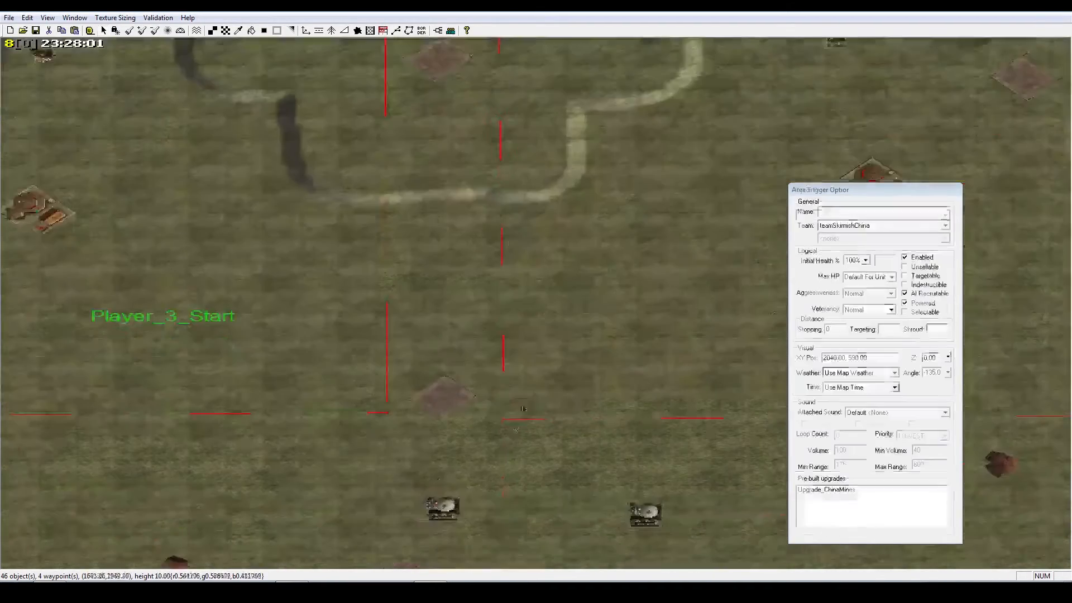
Draw a trial ramp of width 60 across the western slope of the southern plateau with the Ramp tool
{"action": "right_click_drag", "start_coordinate": [503, 335], "coordinate": [476, 291]}
{"action": "scroll", "coordinate": [480, 253], "scroll_direction": "down", "scroll_amount": 2}
{"action": "right_click_drag", "start_coordinate": [492, 355], "coordinate": [351, 377]}
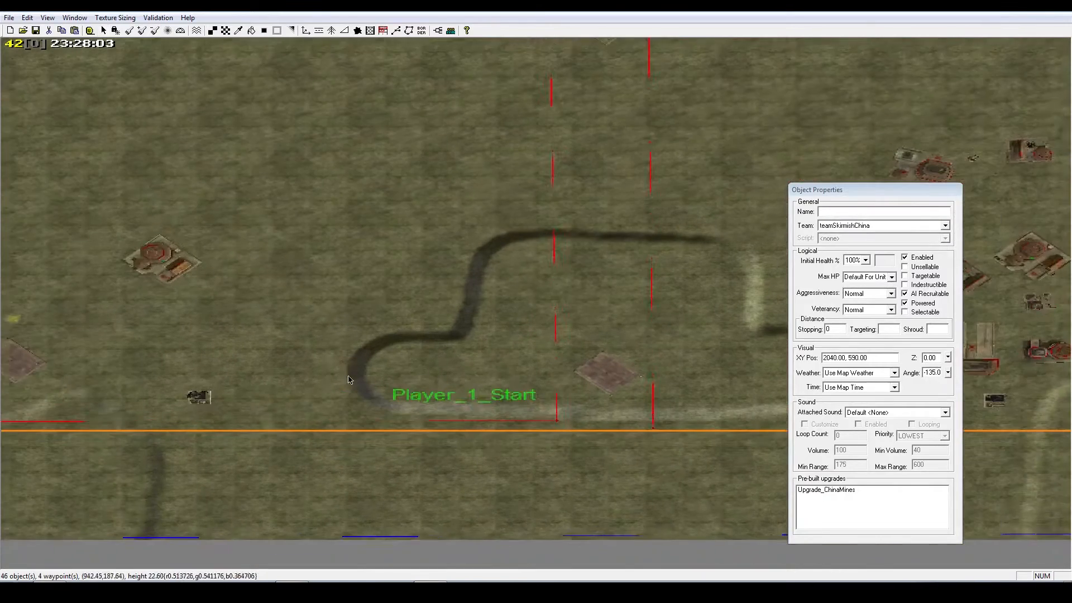
{"action": "scroll", "coordinate": [463, 367], "scroll_direction": "up", "scroll_amount": 2}
{"action": "scroll", "coordinate": [464, 367], "scroll_direction": "up", "scroll_amount": 2}
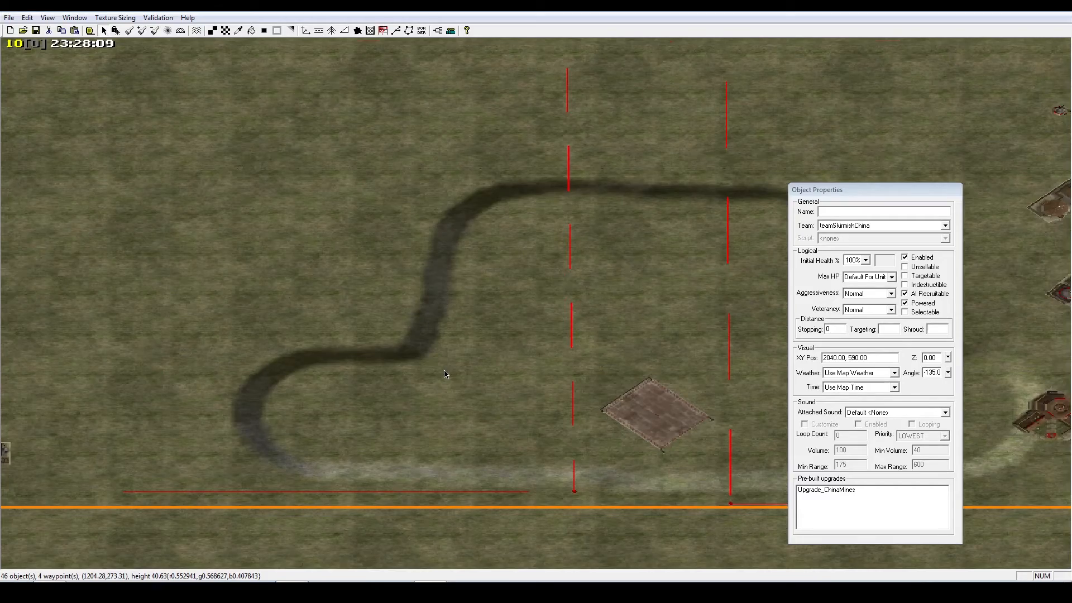
{"action": "middle_click_drag", "start_coordinate": [445, 374], "coordinate": [530, 444]}
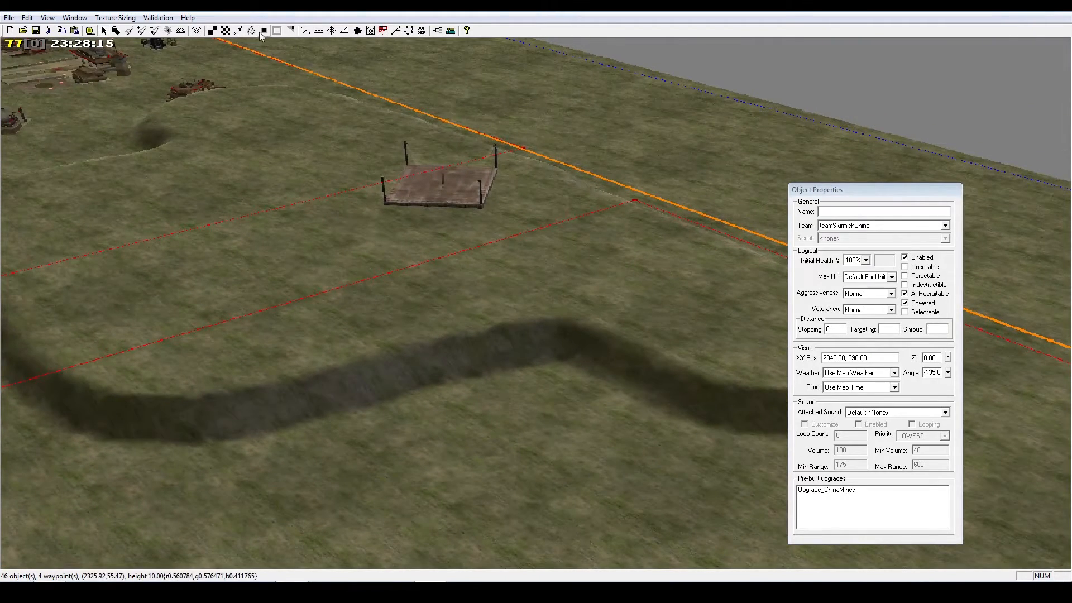
{"action": "left_click", "coordinate": [346, 32]}
{"action": "middle_click_drag", "start_coordinate": [452, 332], "coordinate": [714, 300]}
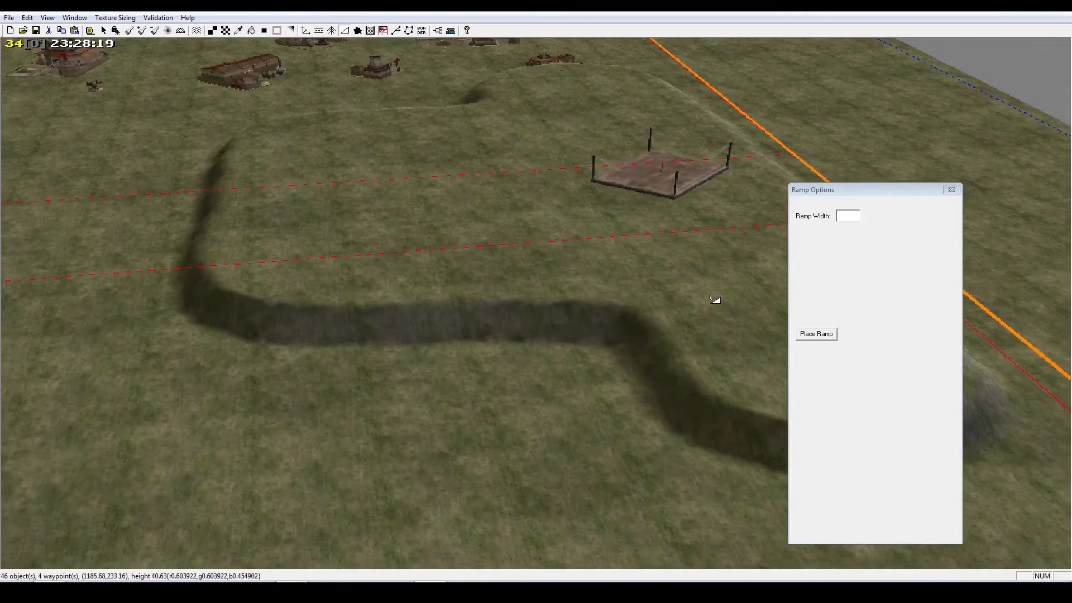
{"action": "left_click", "coordinate": [851, 217]}
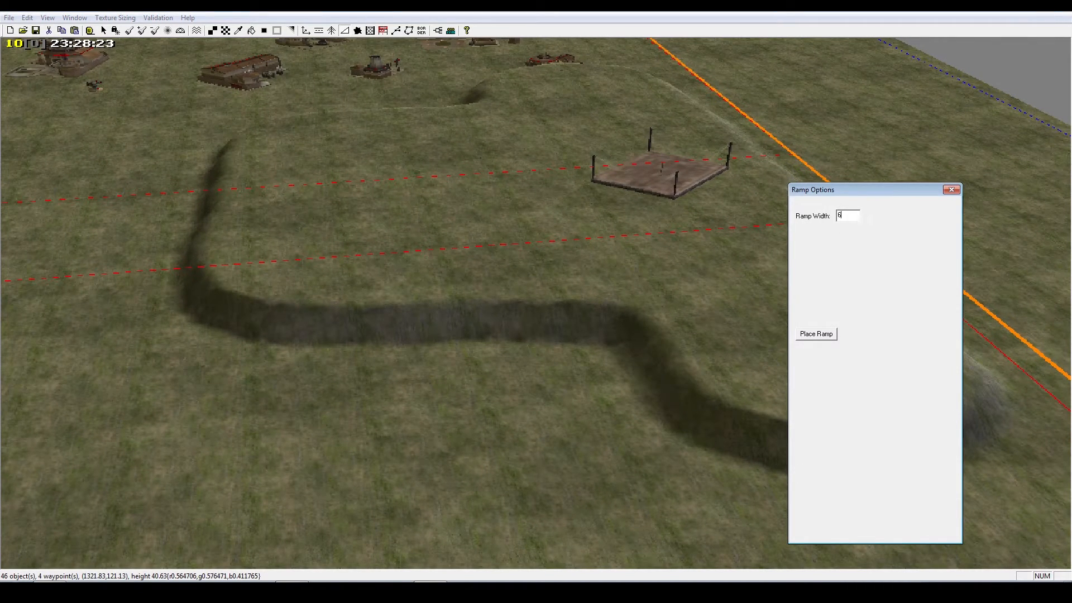
{"action": "mouse_move", "coordinate": [442, 402]}
{"action": "left_mouse_down"}
{"action": "mouse_move", "coordinate": [454, 268]}
{"action": "mouse_move", "coordinate": [478, 320]}
{"action": "left_mouse_up"}
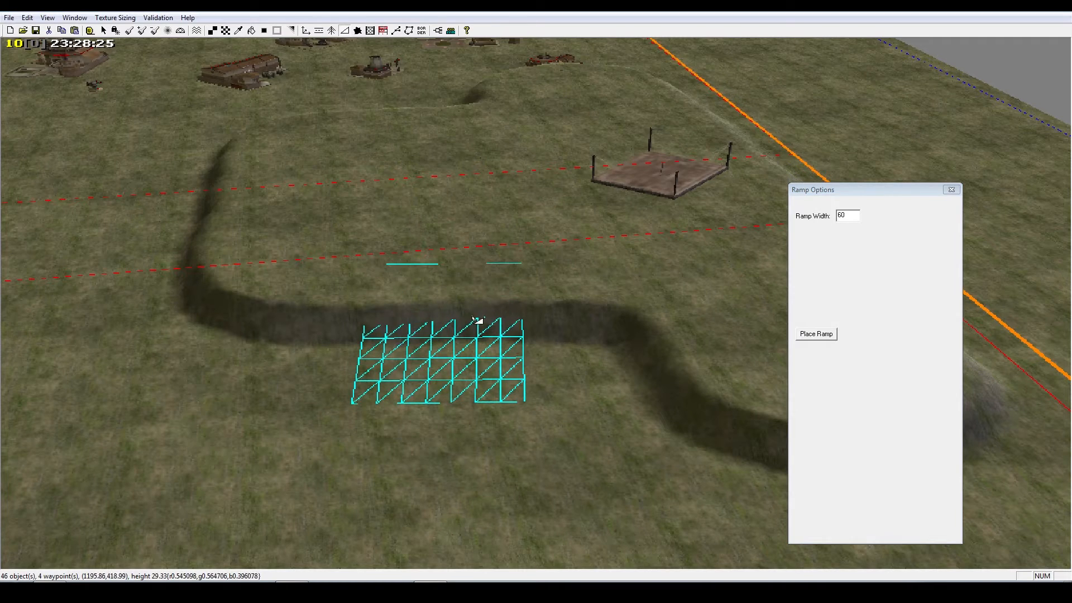
Try a ramp width of 100, and settle on 140 to cover more of the southern plateau's western slope
{"action": "double_click", "coordinate": [850, 215]}
{"action": "type", "text": "100"}
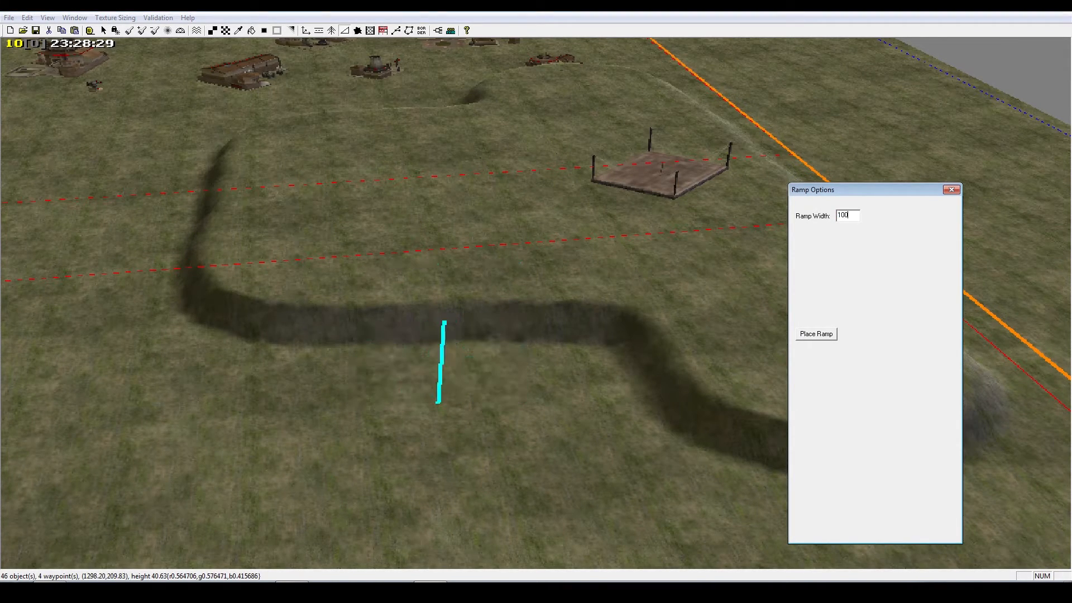
{"action": "right_click_drag", "start_coordinate": [482, 345], "coordinate": [498, 331]}
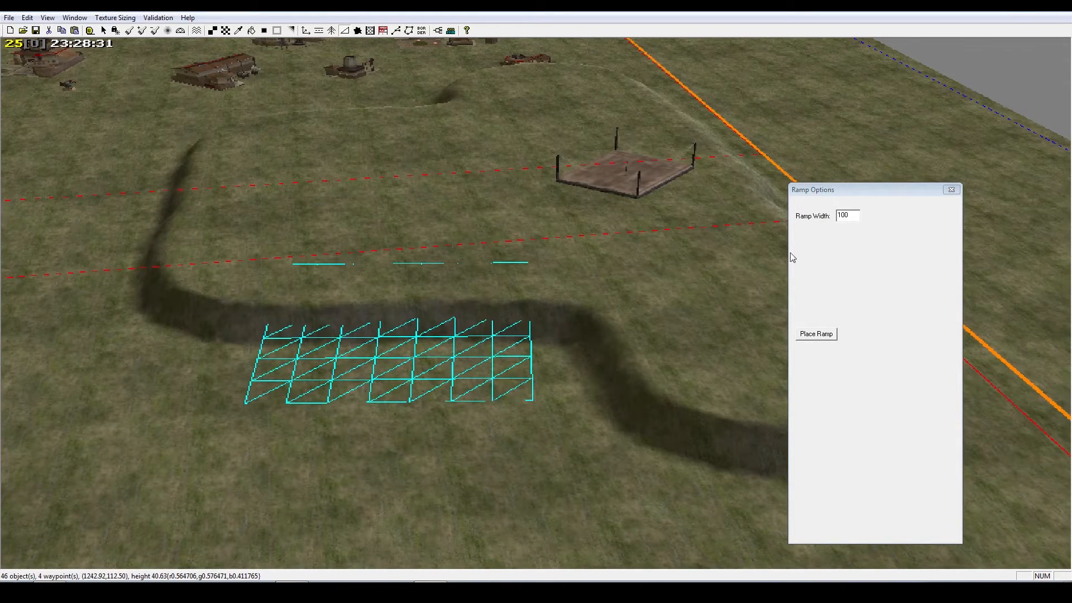
{"action": "double_click", "coordinate": [852, 217]}
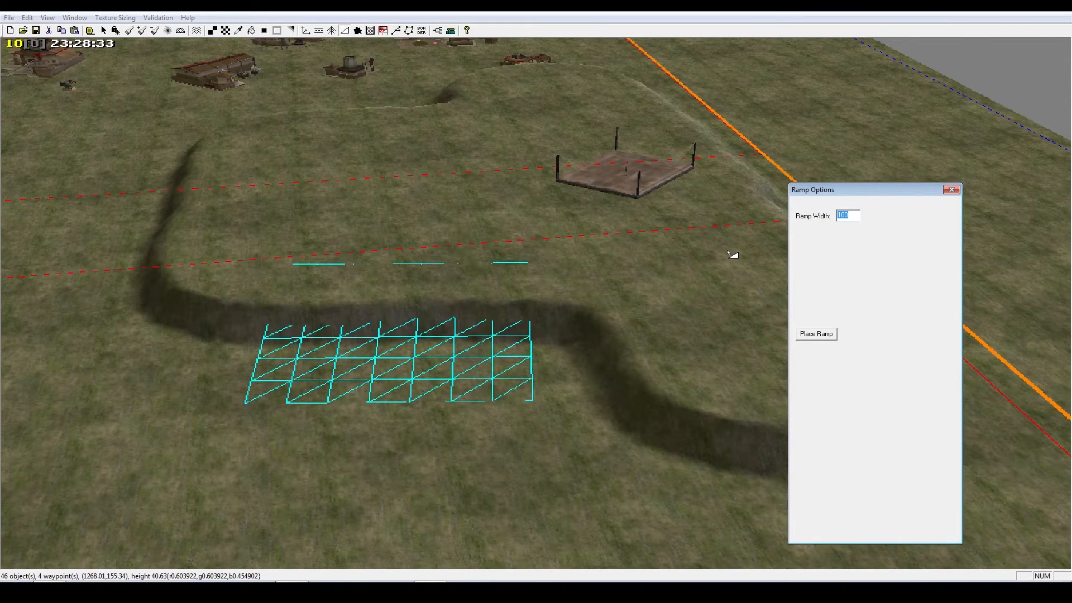
{"action": "type", "text": "140"}
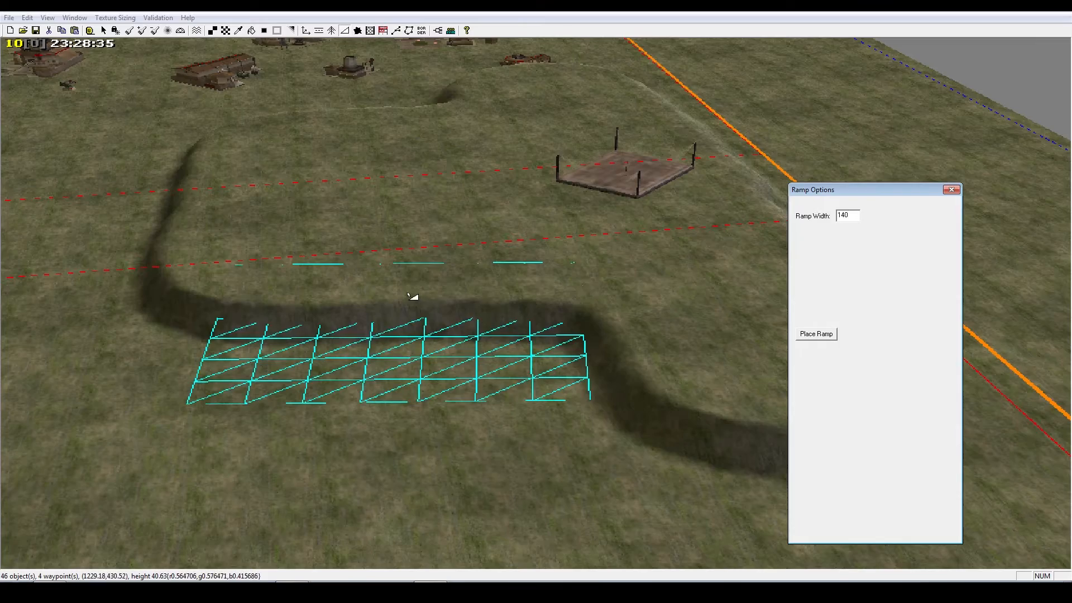
Redraw the ramp longer, from the ground up onto the southern plateau's western side, and place it
{"action": "right_click_drag", "start_coordinate": [407, 294], "coordinate": [421, 428]}
{"action": "left_click_drag", "start_coordinate": [419, 439], "coordinate": [427, 272]}
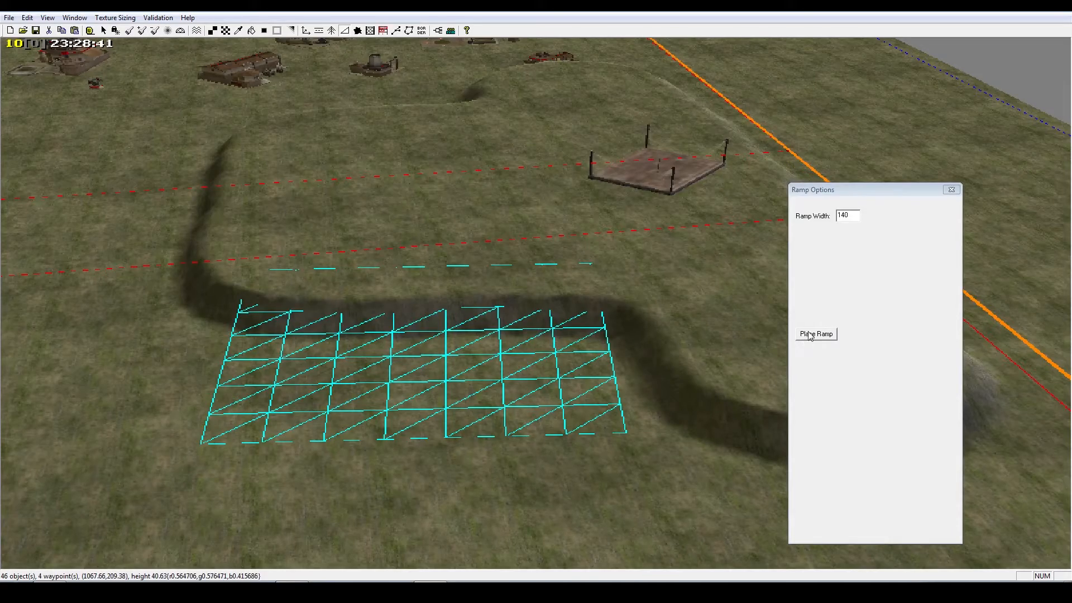
{"action": "key", "text": "ctrl+f"}
{"action": "scroll", "coordinate": [676, 336], "scroll_direction": "down", "scroll_amount": 5}
{"action": "right_click_drag", "start_coordinate": [553, 362], "coordinate": [363, 357]}
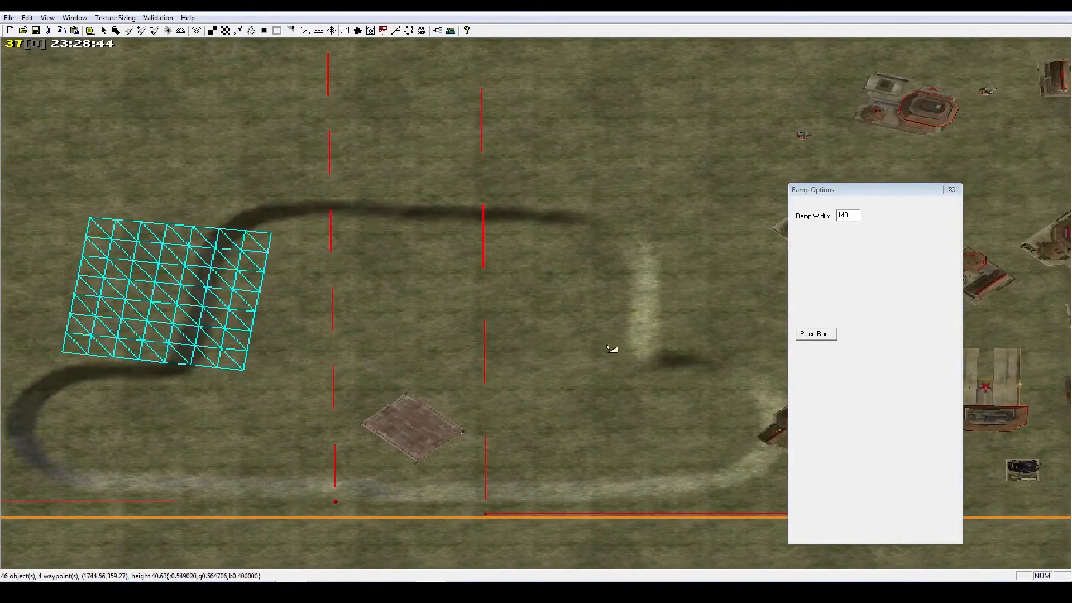
{"action": "left_click", "coordinate": [815, 334]}
Draw and place a matching 140-wide ramp on the eastern slope of the southern plateau, extending well onto its top
{"action": "right_click_drag", "start_coordinate": [700, 311], "coordinate": [715, 311]}
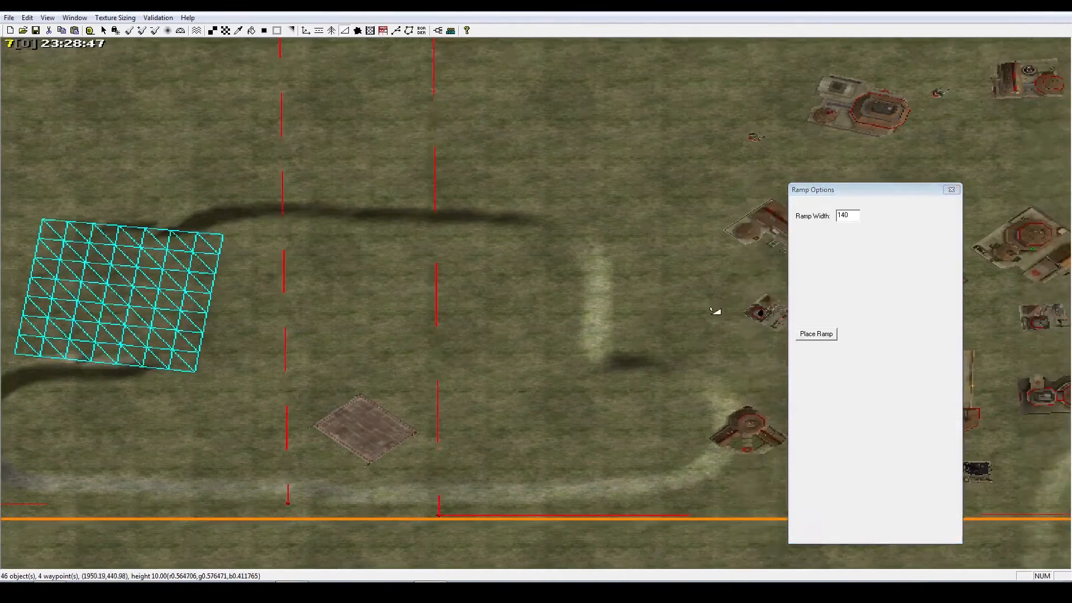
{"action": "left_click_drag", "start_coordinate": [717, 302], "coordinate": [615, 310]}
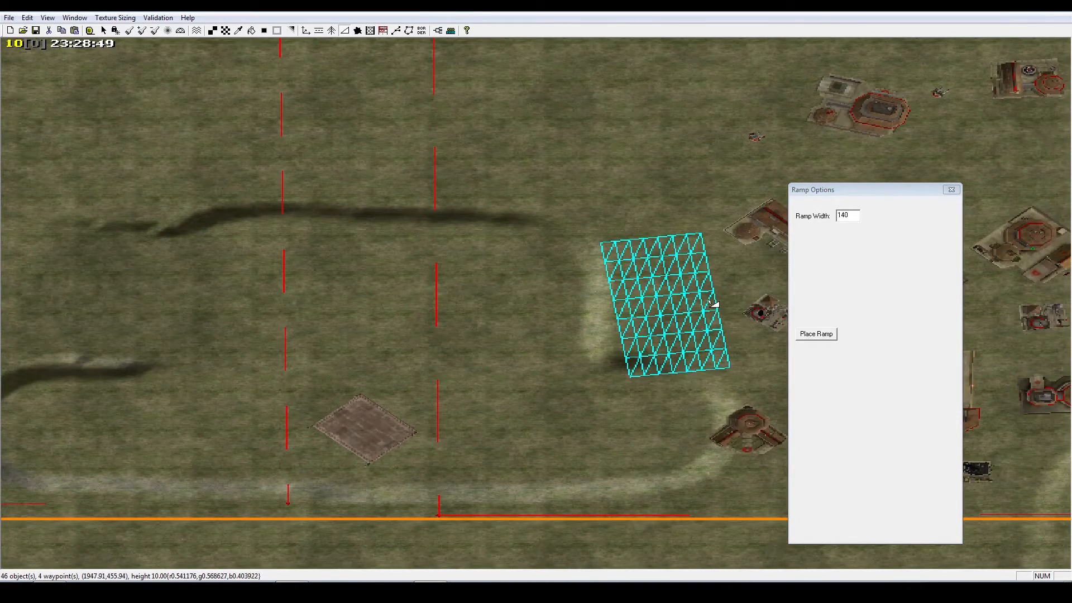
{"action": "left_click_drag", "start_coordinate": [714, 304], "coordinate": [505, 314]}
{"action": "left_click", "coordinate": [817, 334]}
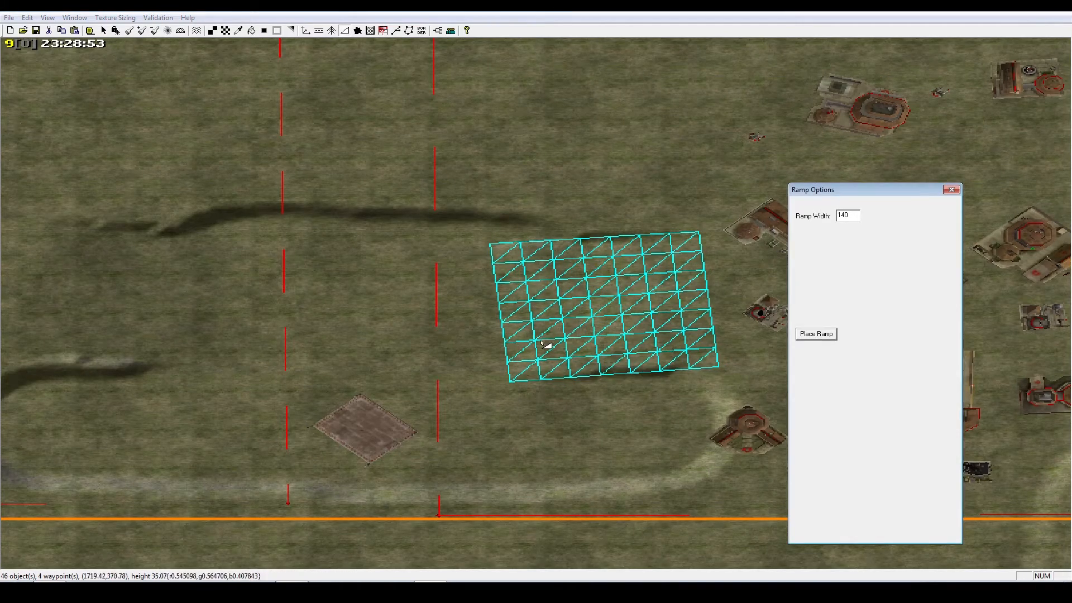
{"action": "right_click", "coordinate": [542, 342]}
{"action": "right_click_drag", "start_coordinate": [542, 342], "coordinate": [461, 347]}
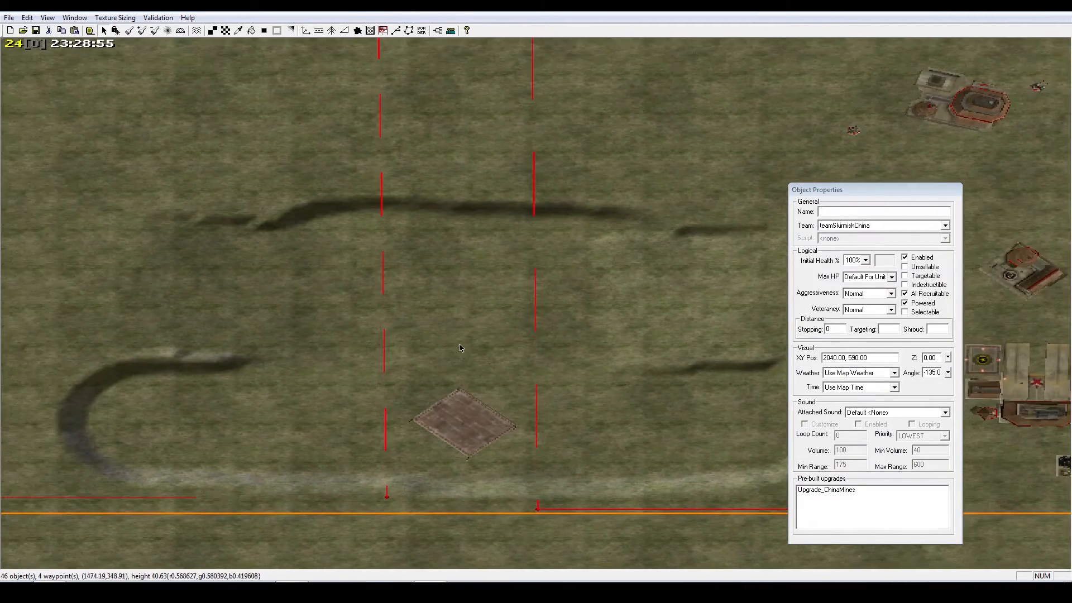
Draw and place a slightly angled 140-wide ramp on the western slope of the northern plateau
{"action": "scroll", "coordinate": [462, 347], "scroll_direction": "down", "scroll_amount": 5}
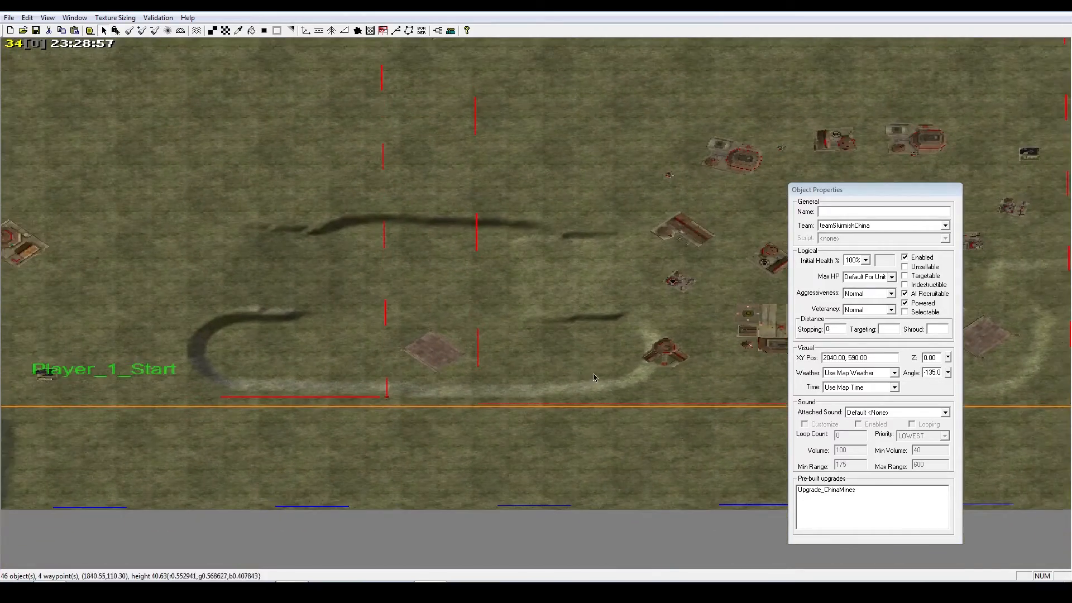
{"action": "right_click_drag", "start_coordinate": [525, 377], "coordinate": [519, 290]}
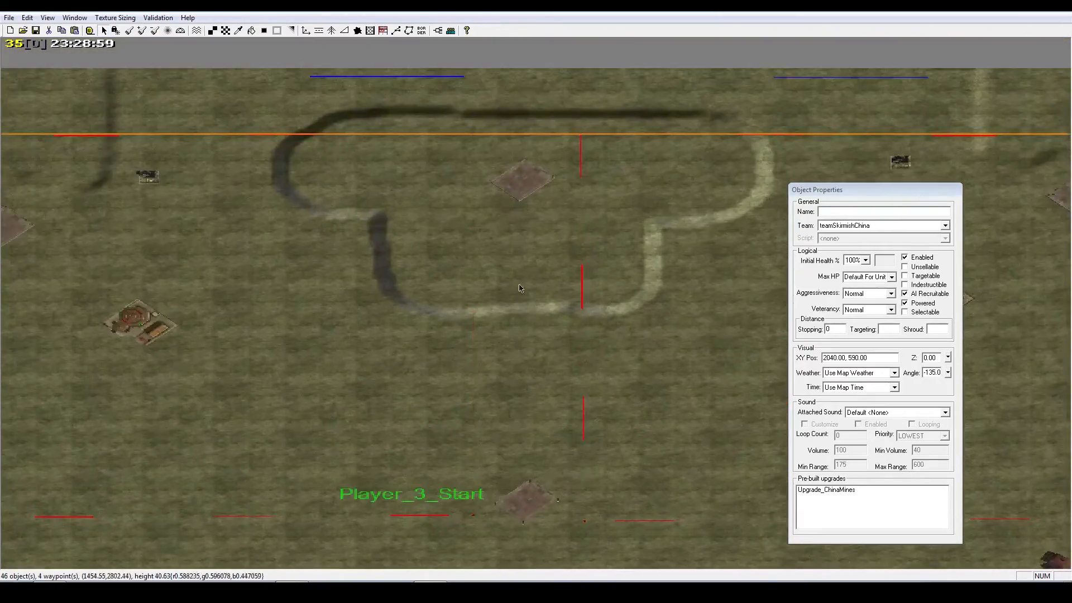
{"action": "scroll", "coordinate": [549, 291], "scroll_direction": "up", "scroll_amount": 1}
{"action": "scroll", "coordinate": [547, 291], "scroll_direction": "up", "scroll_amount": 3}
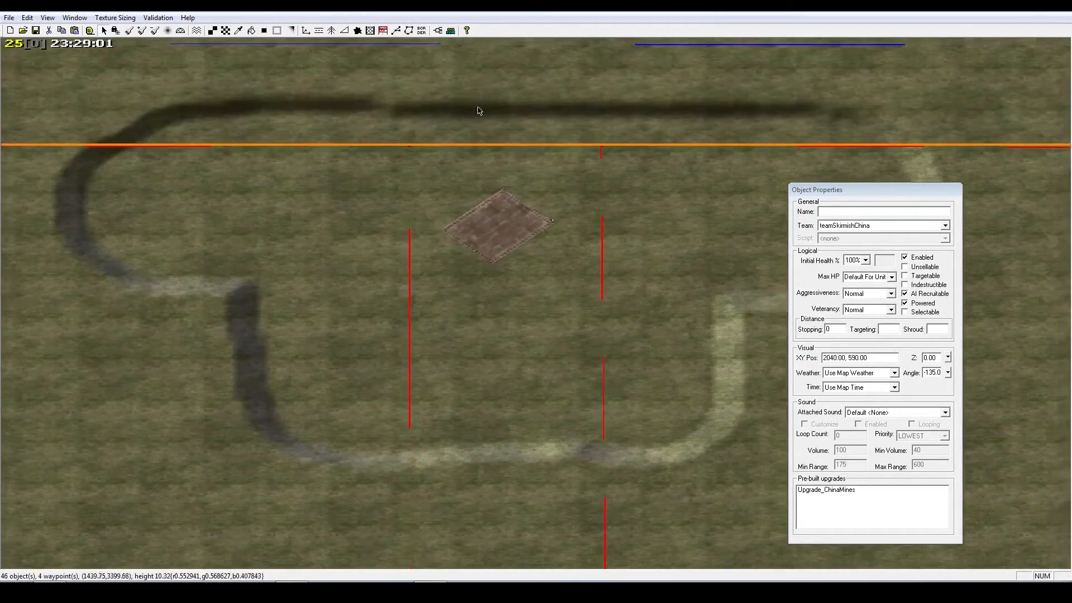
{"action": "left_click", "coordinate": [346, 32]}
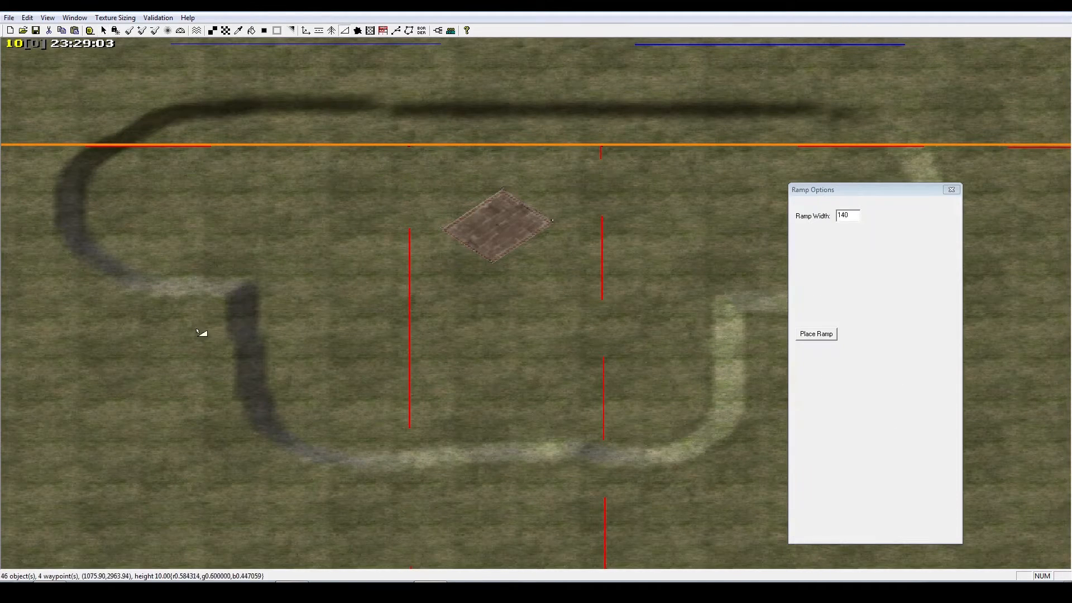
{"action": "left_click_drag", "start_coordinate": [138, 389], "coordinate": [295, 356]}
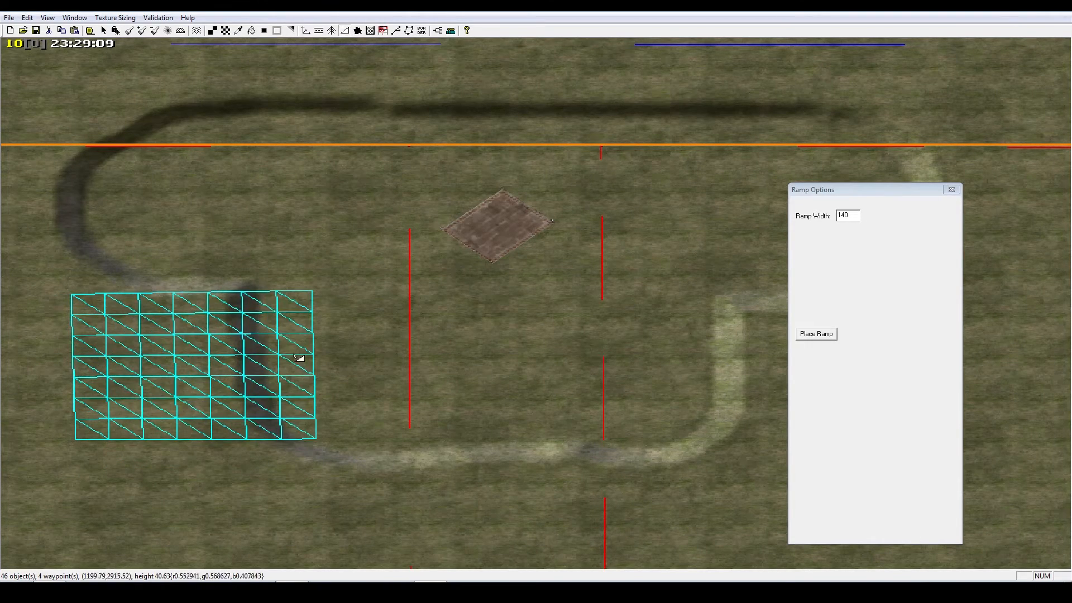
{"action": "left_click_drag", "start_coordinate": [176, 402], "coordinate": [294, 377]}
{"action": "left_click_drag", "start_coordinate": [120, 384], "coordinate": [329, 337]}
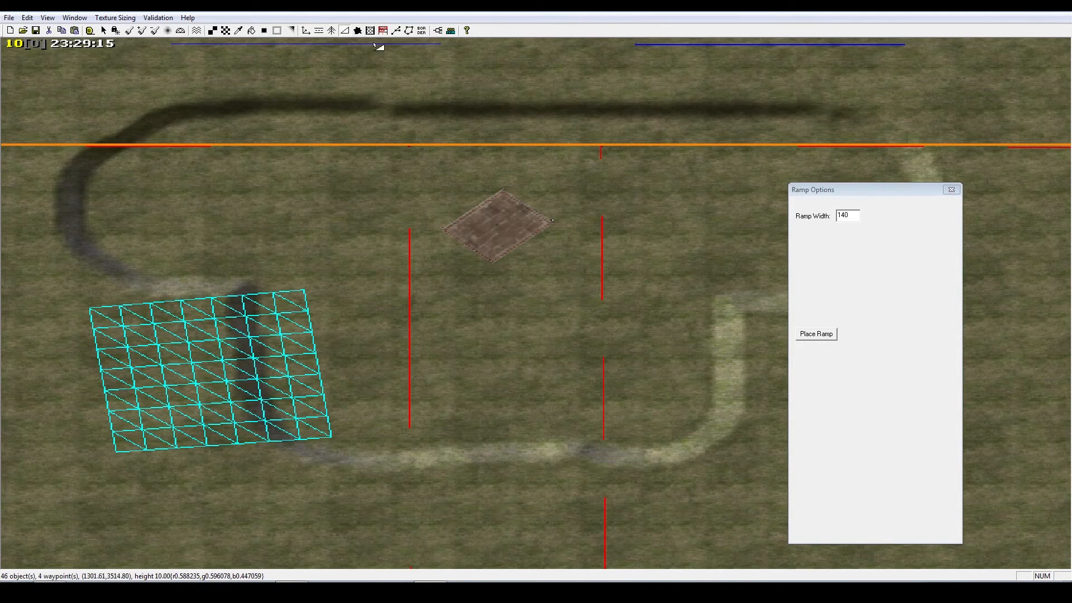
{"action": "left_click", "coordinate": [818, 338]}
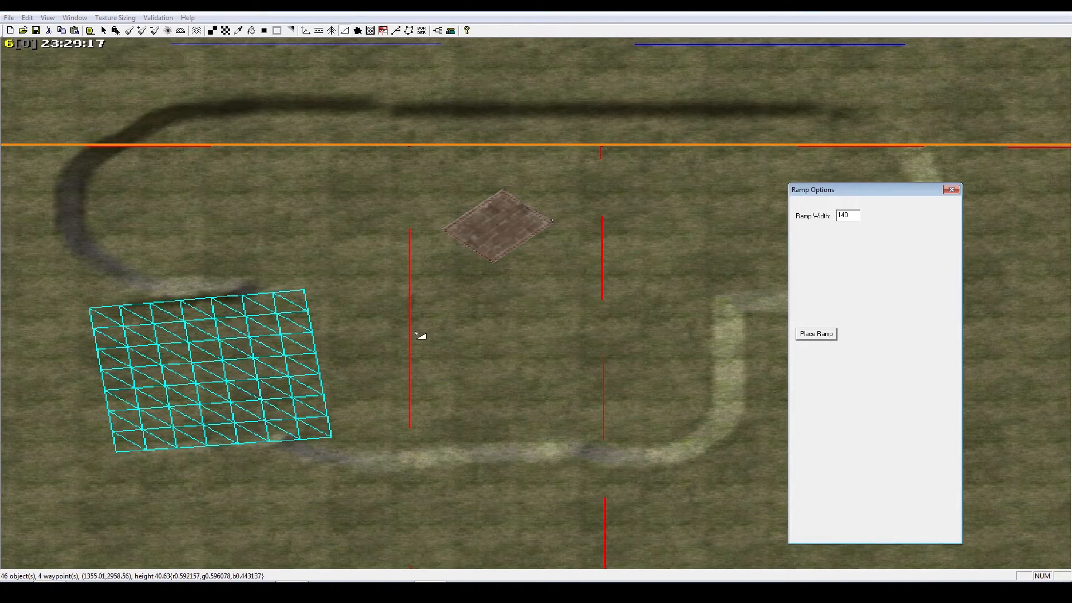
Draw and place a matching 140-wide ramp on the eastern slope of the northern plateau
{"action": "right_click_drag", "start_coordinate": [420, 334], "coordinate": [530, 339]}
{"action": "left_click_drag", "start_coordinate": [646, 351], "coordinate": [429, 341]}
{"action": "left_click", "coordinate": [807, 339]}
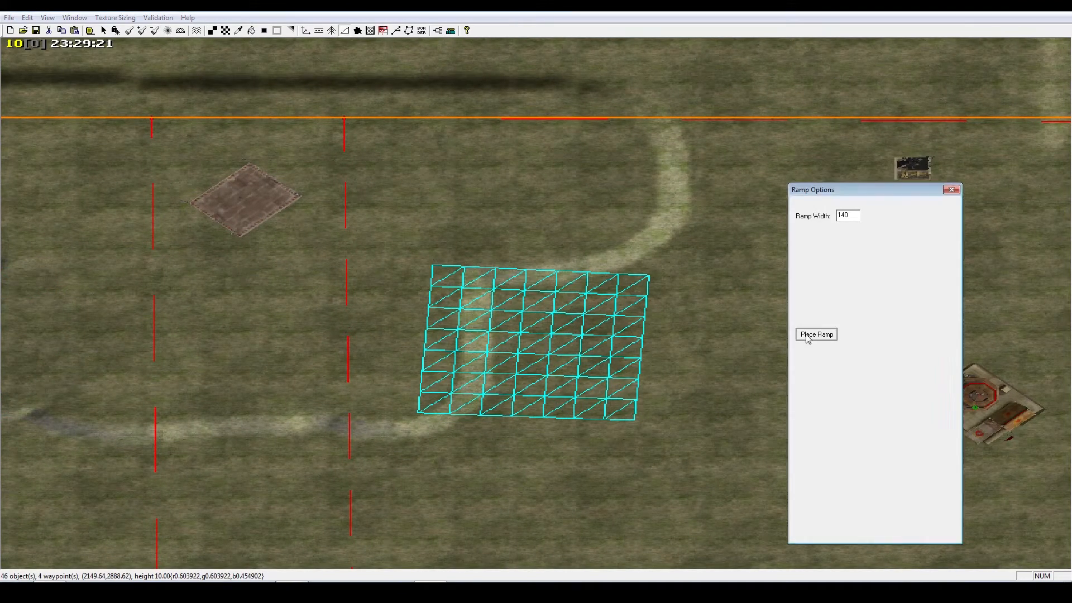
Examine the overall map layout, from the ramped southern plateau across to the China base in the southeast
{"action": "scroll", "coordinate": [378, 387], "scroll_direction": "down", "scroll_amount": 10}
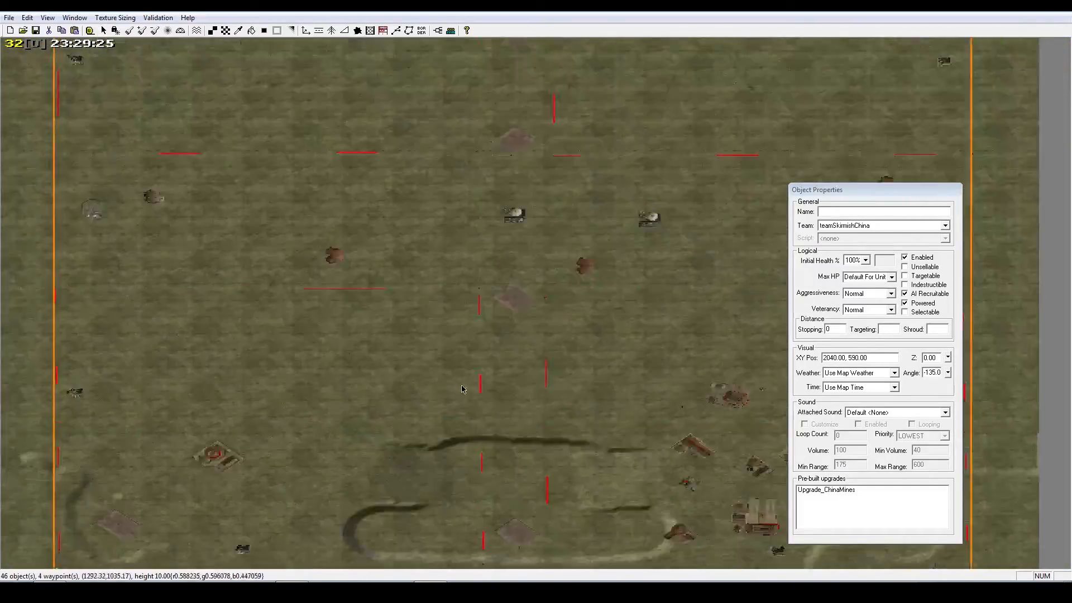
{"action": "right_click_drag", "start_coordinate": [462, 390], "coordinate": [474, 333]}
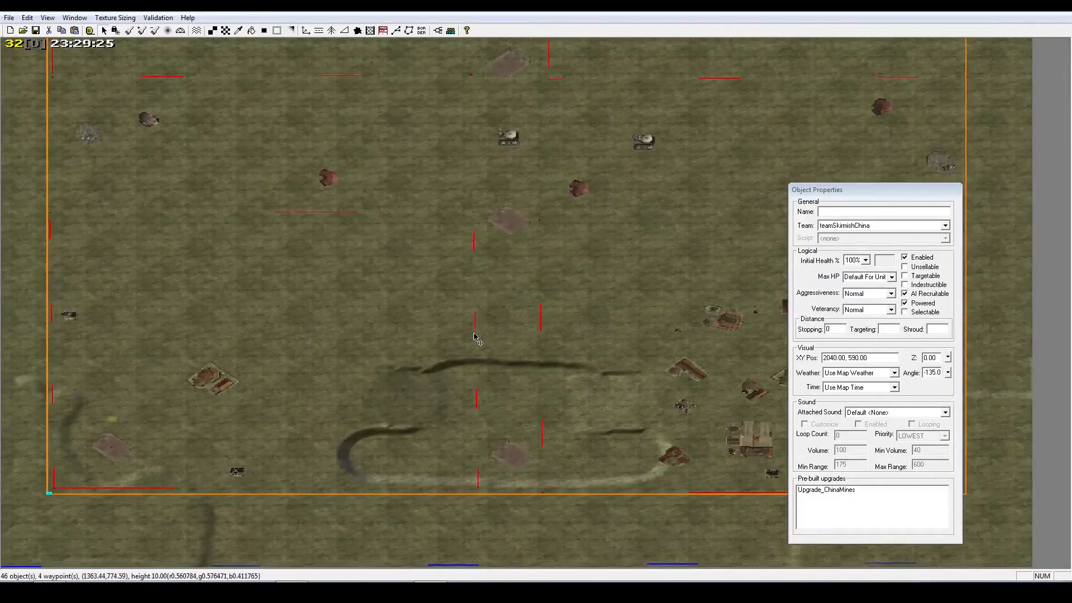
{"action": "right_click_drag", "start_coordinate": [462, 268], "coordinate": [636, 345]}
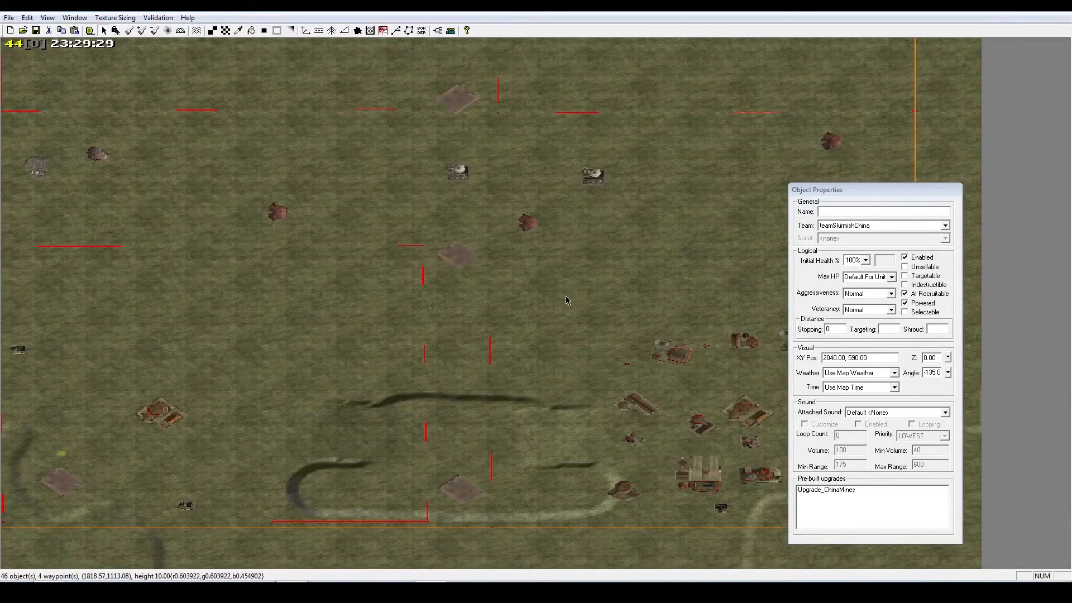
{"action": "right_click_drag", "start_coordinate": [564, 307], "coordinate": [558, 336]}
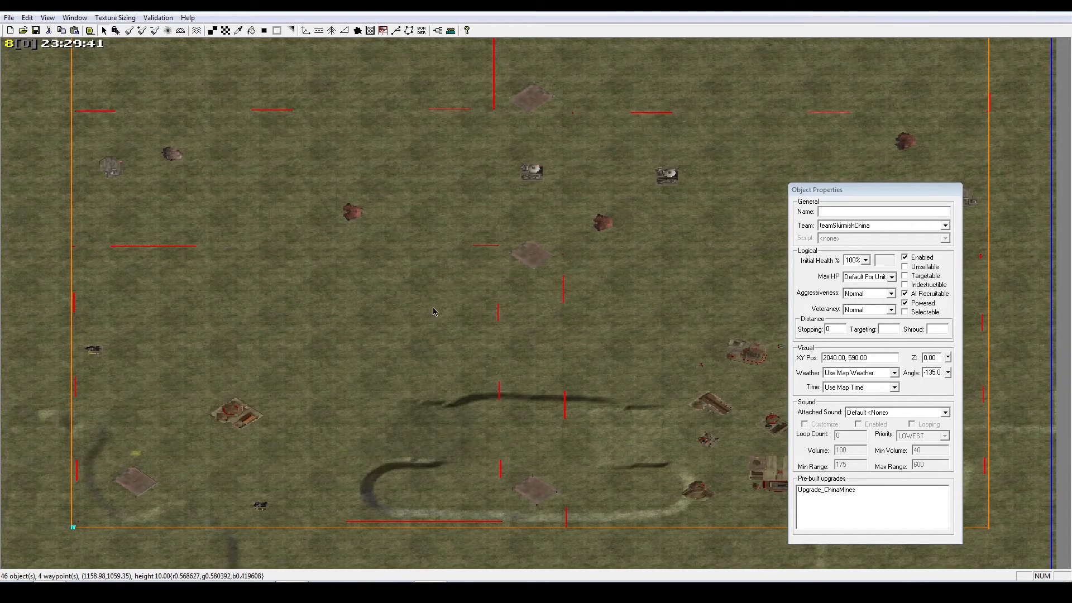
{"action": "right_click_drag", "start_coordinate": [481, 258], "coordinate": [630, 300]}
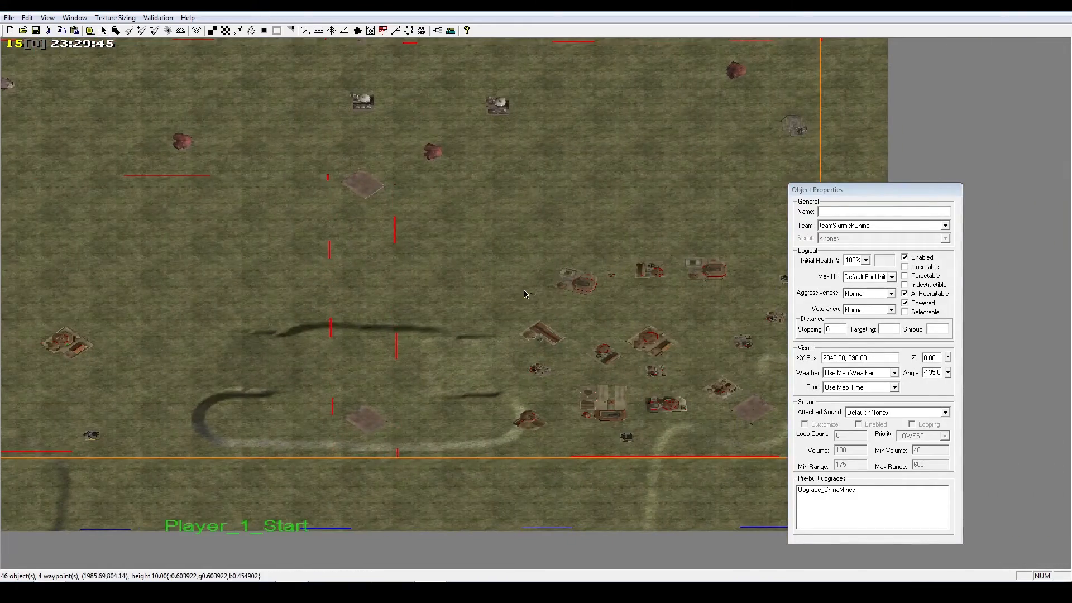
{"action": "right_click_drag", "start_coordinate": [524, 293], "coordinate": [620, 299]}
{"action": "scroll", "coordinate": [515, 372], "scroll_direction": "up", "scroll_amount": 1}
{"action": "scroll", "coordinate": [565, 298], "scroll_direction": "up", "scroll_amount": 3}
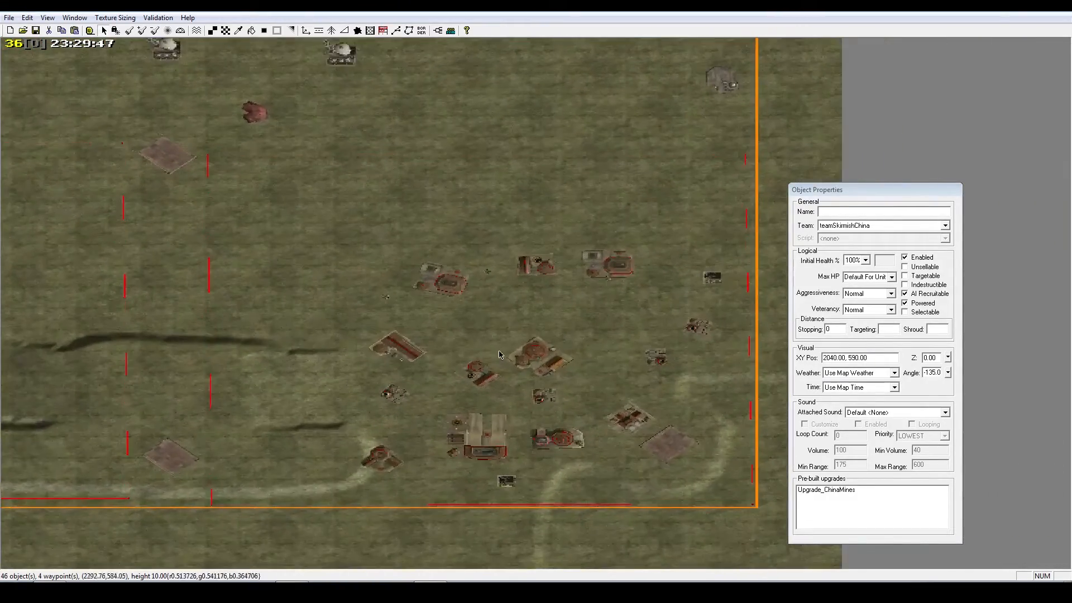
{"action": "right_click_drag", "start_coordinate": [504, 292], "coordinate": [617, 242]}
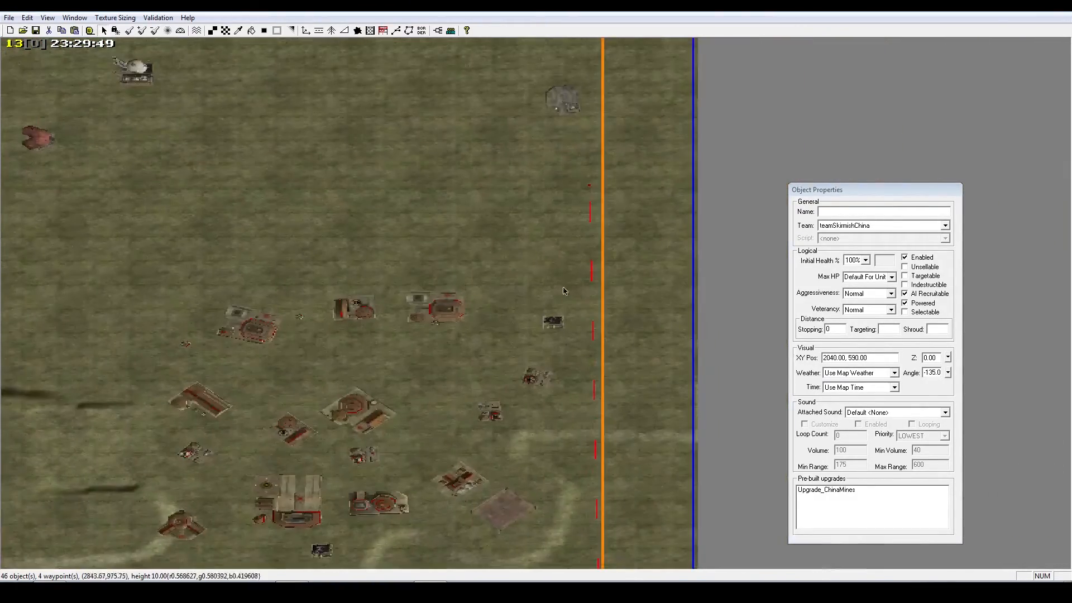
Examine the map in perspective, from the China base in the southeast across the centre to the Player 1 start area
{"action": "right_click_drag", "start_coordinate": [466, 265], "coordinate": [356, 299]}
{"action": "right_click_drag", "start_coordinate": [444, 291], "coordinate": [564, 319]}
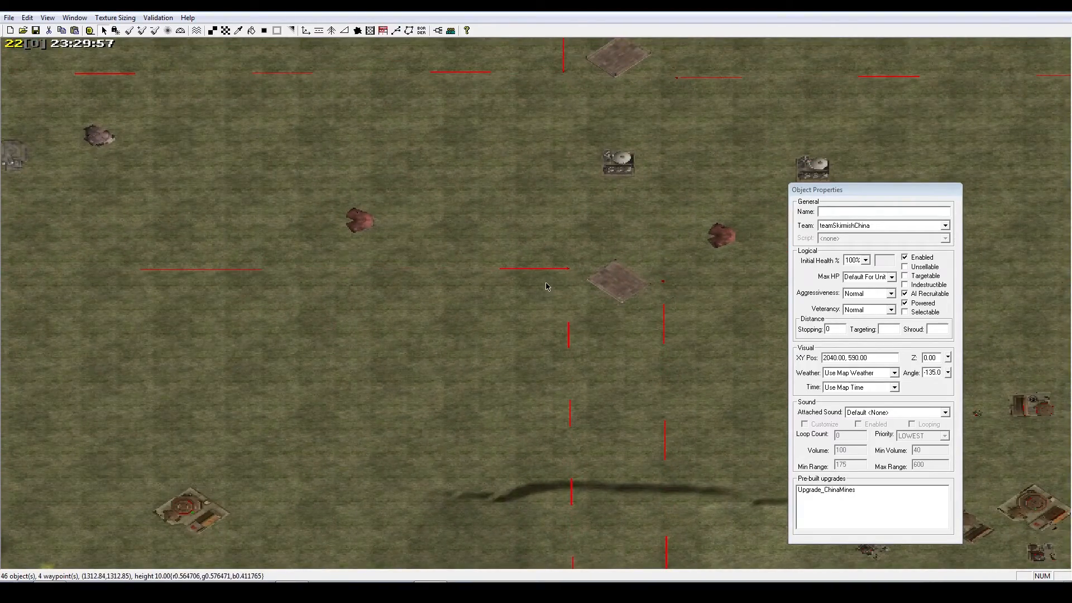
{"action": "key", "text": "ctrl+f"}
{"action": "middle_click_drag", "start_coordinate": [543, 295], "coordinate": [582, 346]}
{"action": "right_click_drag", "start_coordinate": [582, 346], "coordinate": [608, 346]}
{"action": "middle_click_drag", "start_coordinate": [608, 347], "coordinate": [501, 314]}
{"action": "right_click_drag", "start_coordinate": [484, 335], "coordinate": [508, 345]}
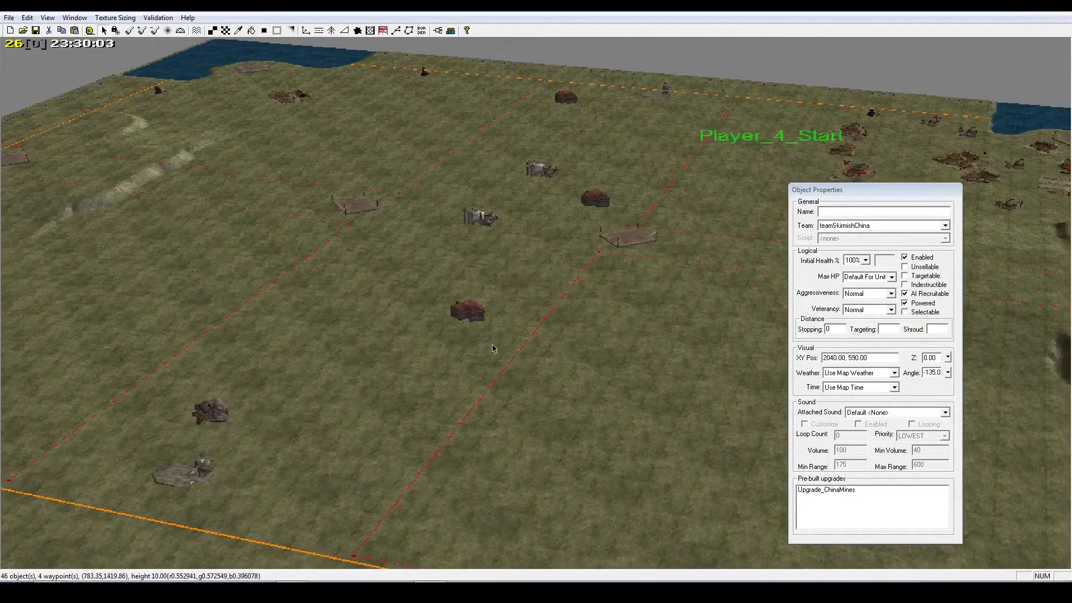
{"action": "middle_click_drag", "start_coordinate": [492, 348], "coordinate": [596, 256]}
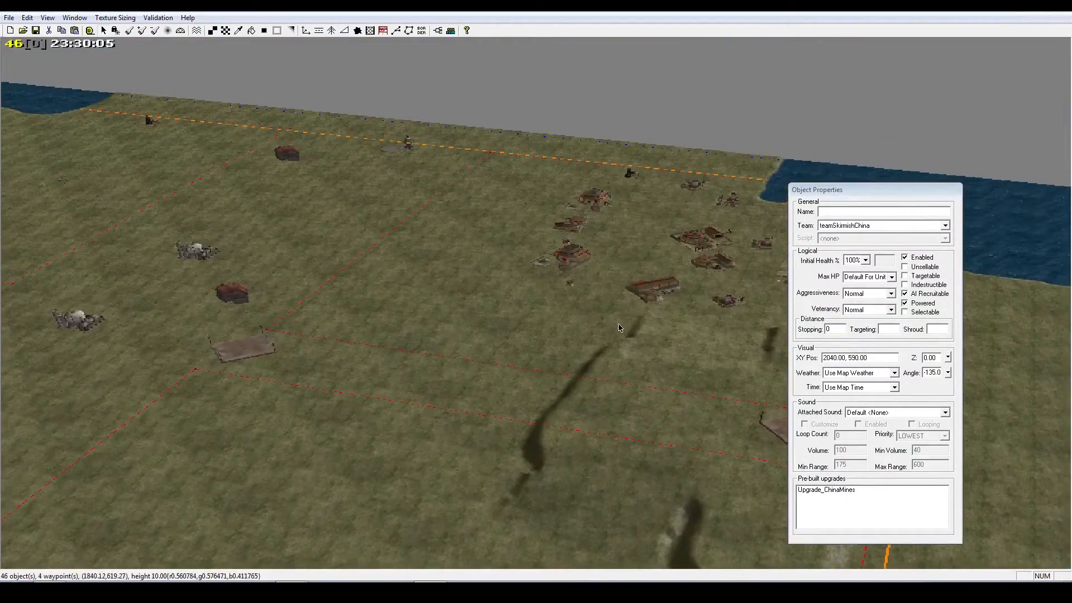
{"action": "middle_click_drag", "start_coordinate": [619, 328], "coordinate": [569, 356]}
{"action": "scroll", "coordinate": [507, 370], "scroll_direction": "up", "scroll_amount": 6}
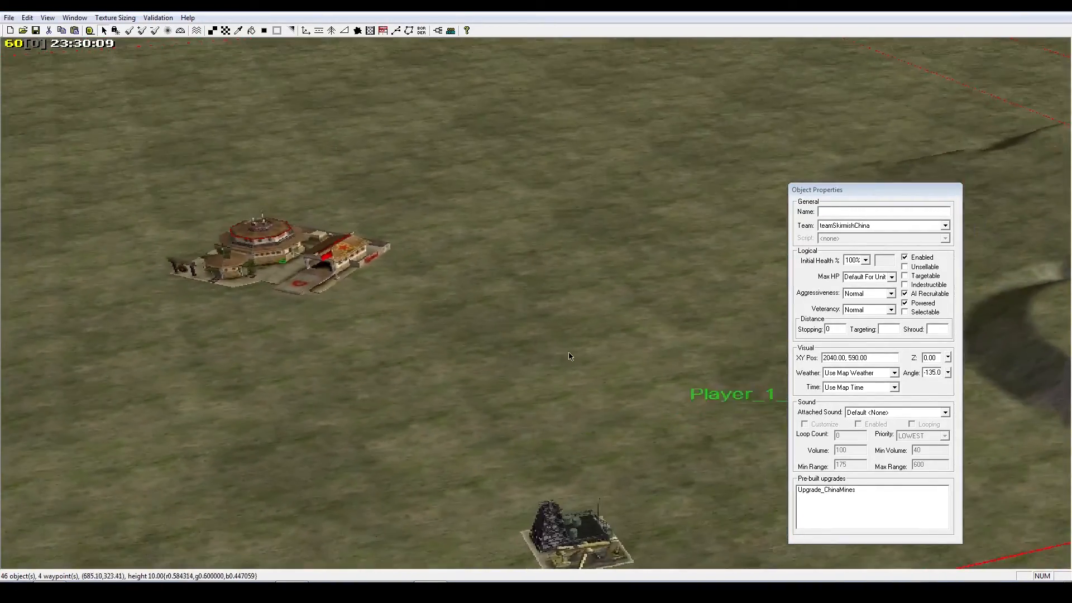
Compare the GRASS_ACCENT terrain textures near the southwestern Command Center and choose GrassMediumType15 for painting
{"action": "right_click_drag", "start_coordinate": [569, 356], "coordinate": [301, 373]}
{"action": "middle_click_drag", "start_coordinate": [301, 373], "coordinate": [276, 376]}
{"action": "left_click", "coordinate": [226, 32]}
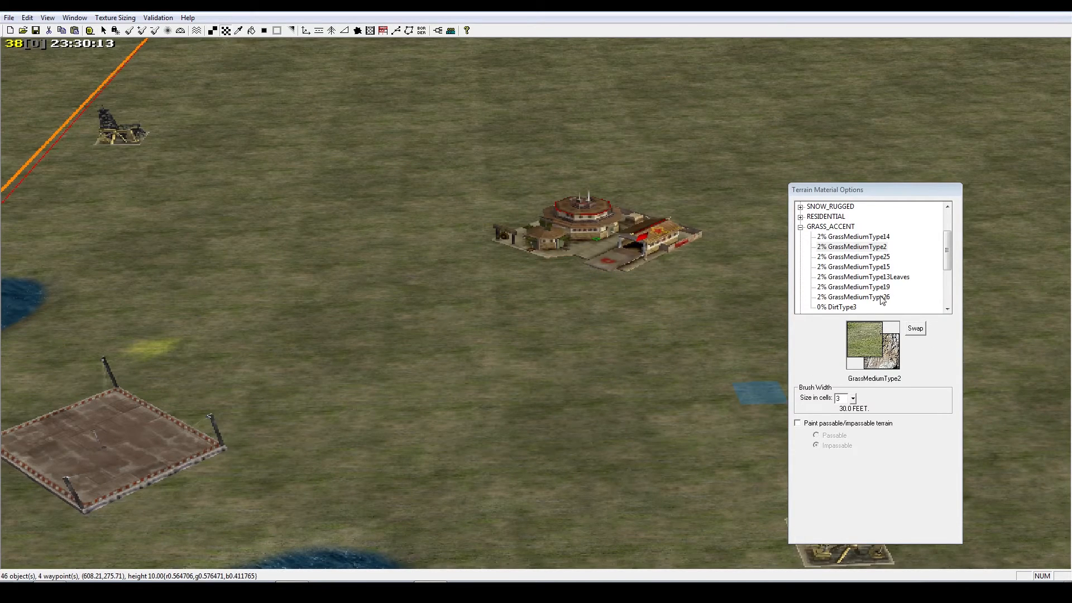
{"action": "left_click", "coordinate": [846, 257]}
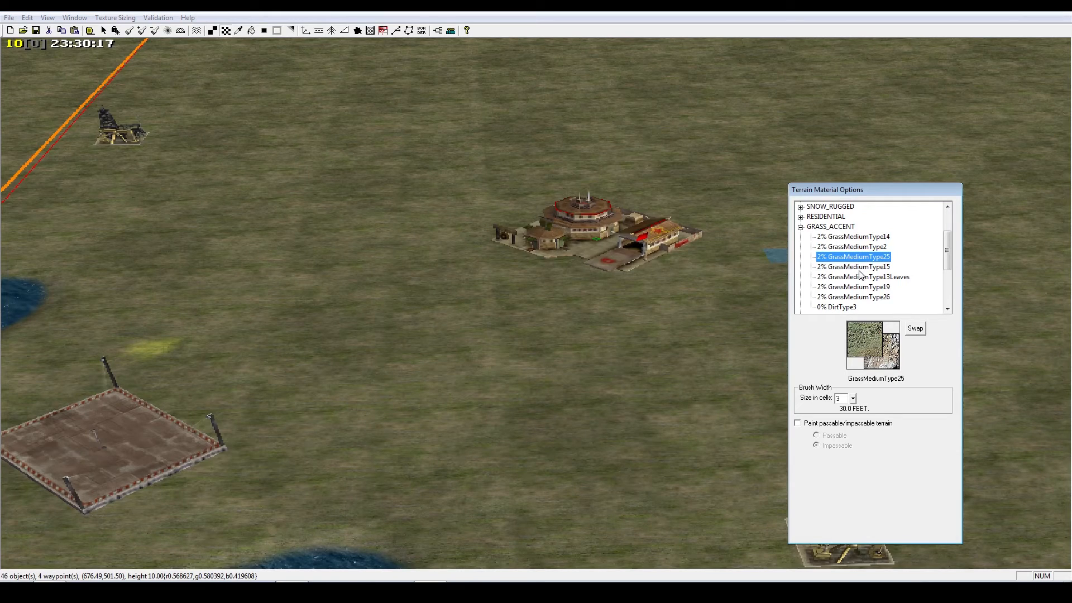
{"action": "left_click", "coordinate": [849, 297]}
{"action": "scroll", "coordinate": [720, 290], "scroll_direction": "up", "scroll_amount": 3}
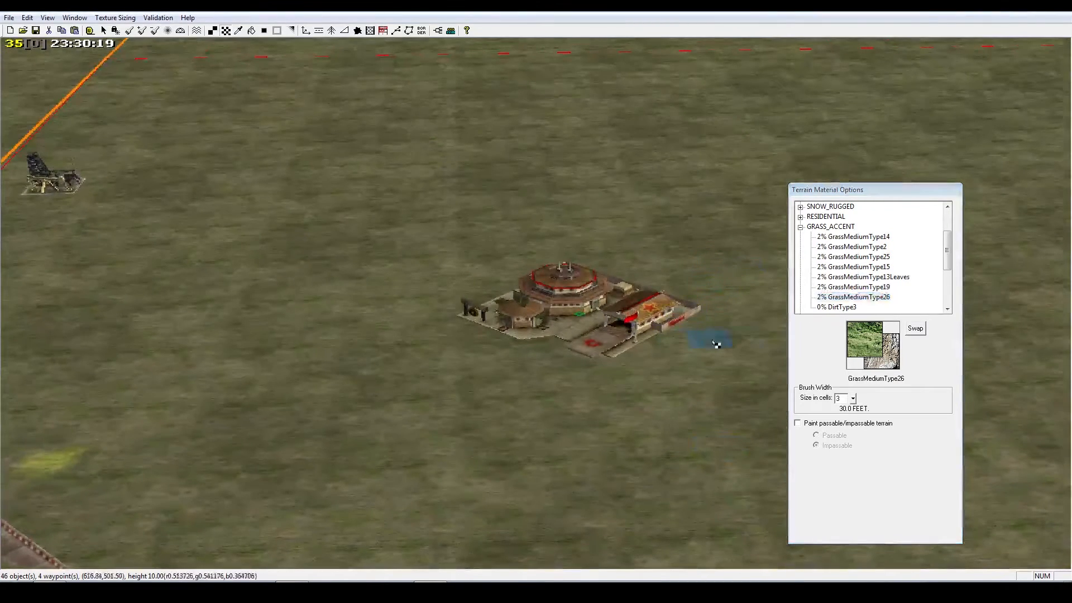
{"action": "left_click", "coordinate": [839, 308]}
{"action": "left_click", "coordinate": [852, 236]}
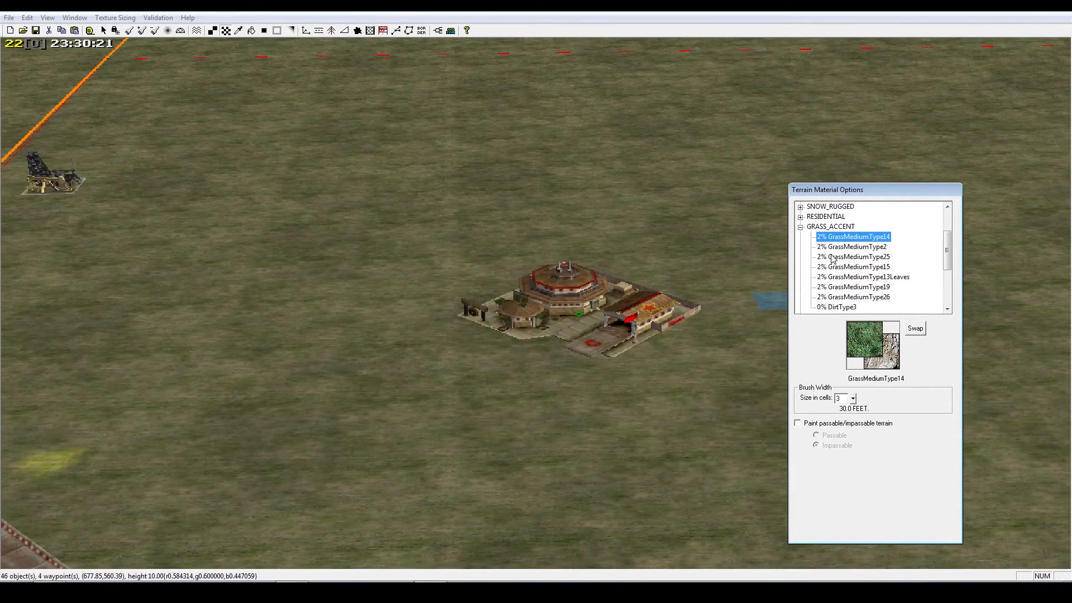
{"action": "left_click", "coordinate": [861, 257]}
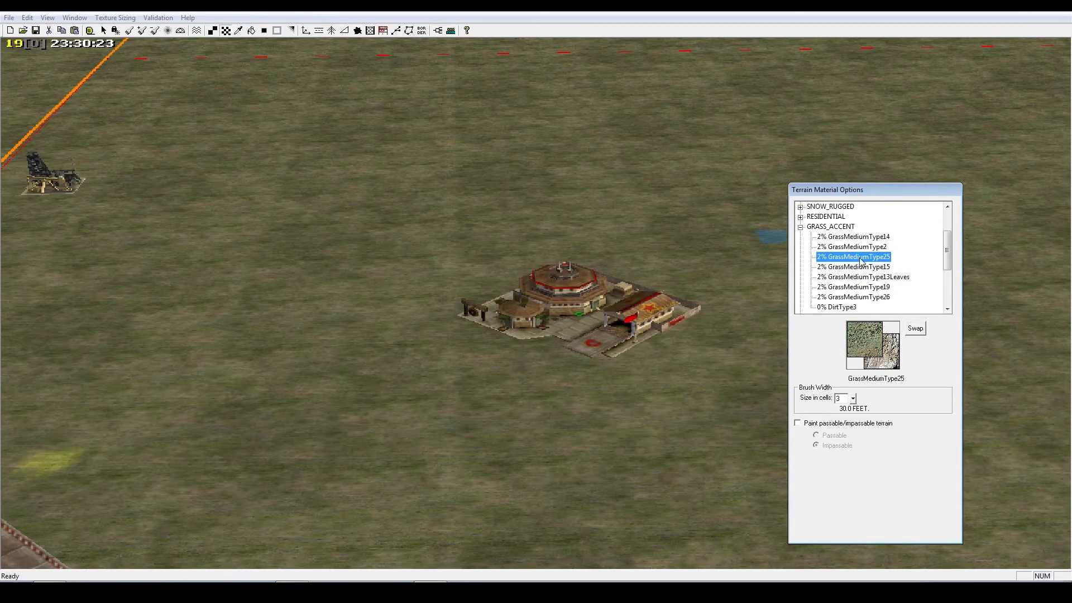
{"action": "left_click", "coordinate": [855, 267]}
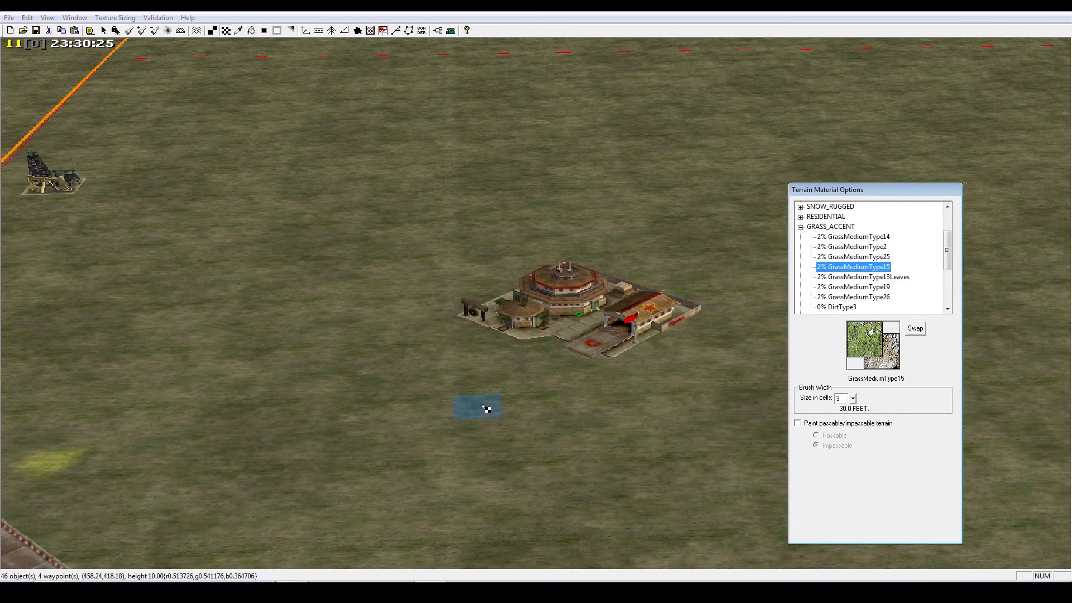
Paint several irregular GrassMediumType15 patches around the southwestern Command Center with a 3-cell brush
{"action": "mouse_move", "coordinate": [490, 412]}
{"action": "left_mouse_down"}
{"action": "mouse_move", "coordinate": [462, 411]}
{"action": "mouse_move", "coordinate": [416, 467]}
{"action": "mouse_move", "coordinate": [155, 335]}
{"action": "left_mouse_up"}
{"action": "scroll", "coordinate": [457, 418], "scroll_direction": "up", "scroll_amount": 3}
{"action": "mouse_move", "coordinate": [156, 335]}
{"action": "right_mouse_down"}
{"action": "mouse_move", "coordinate": [359, 328]}
{"action": "mouse_move", "coordinate": [394, 391]}
{"action": "right_mouse_up"}
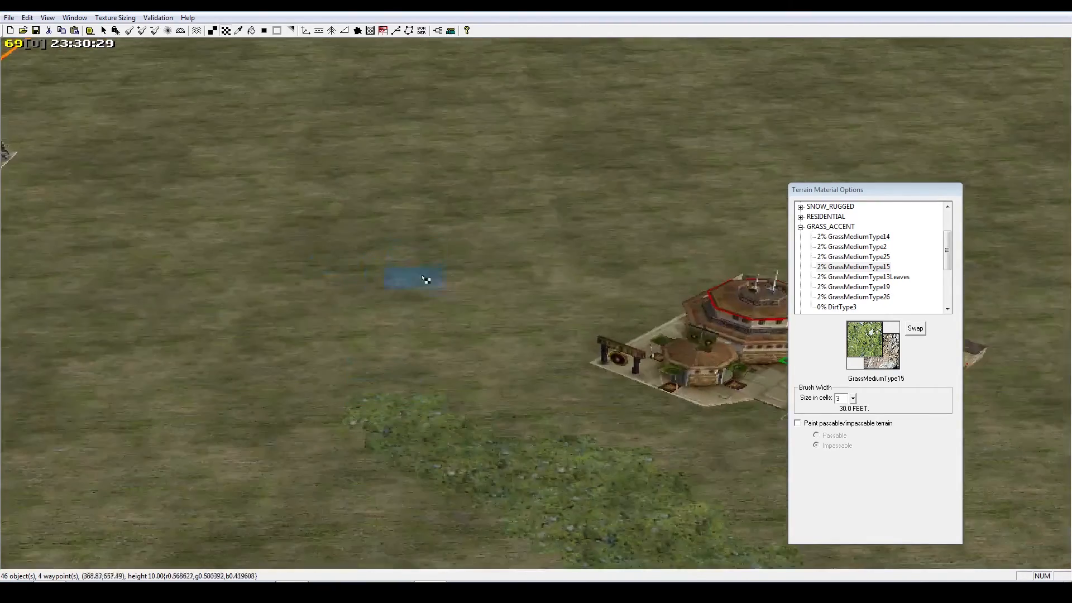
{"action": "mouse_move", "coordinate": [426, 279]}
{"action": "left_mouse_down"}
{"action": "mouse_move", "coordinate": [579, 244]}
{"action": "mouse_move", "coordinate": [778, 226]}
{"action": "left_mouse_up"}
{"action": "right_click_drag", "start_coordinate": [717, 300], "coordinate": [547, 312]}
{"action": "mouse_move", "coordinate": [570, 357]}
{"action": "left_mouse_down"}
{"action": "mouse_move", "coordinate": [635, 352]}
{"action": "mouse_move", "coordinate": [639, 314]}
{"action": "left_mouse_up"}
{"action": "right_click_drag", "start_coordinate": [639, 313], "coordinate": [617, 341]}
{"action": "mouse_move", "coordinate": [659, 264]}
{"action": "left_mouse_down"}
{"action": "mouse_move", "coordinate": [565, 238]}
{"action": "mouse_move", "coordinate": [480, 197]}
{"action": "left_mouse_up"}
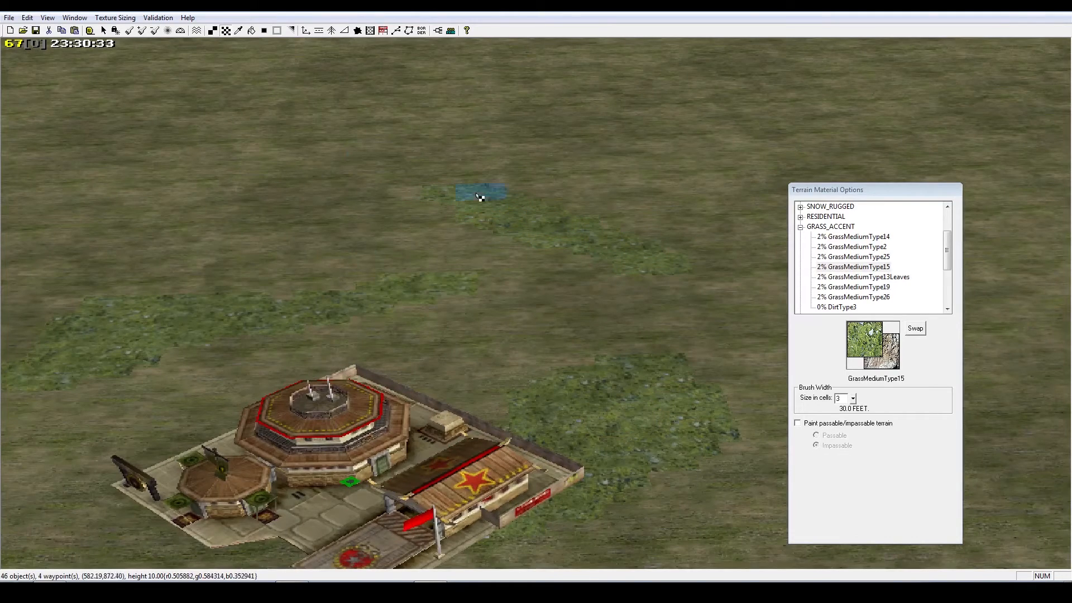
{"action": "left_click", "coordinate": [264, 34]}
{"action": "right_click_drag", "start_coordinate": [524, 229], "coordinate": [580, 273]}
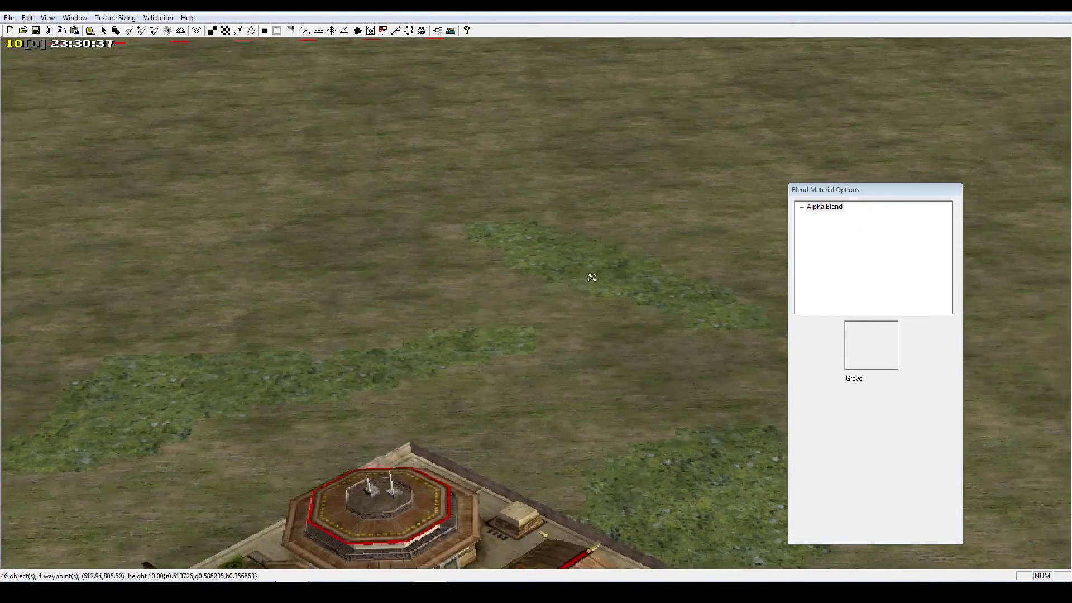
{"action": "right_click_drag", "start_coordinate": [581, 314], "coordinate": [508, 337]}
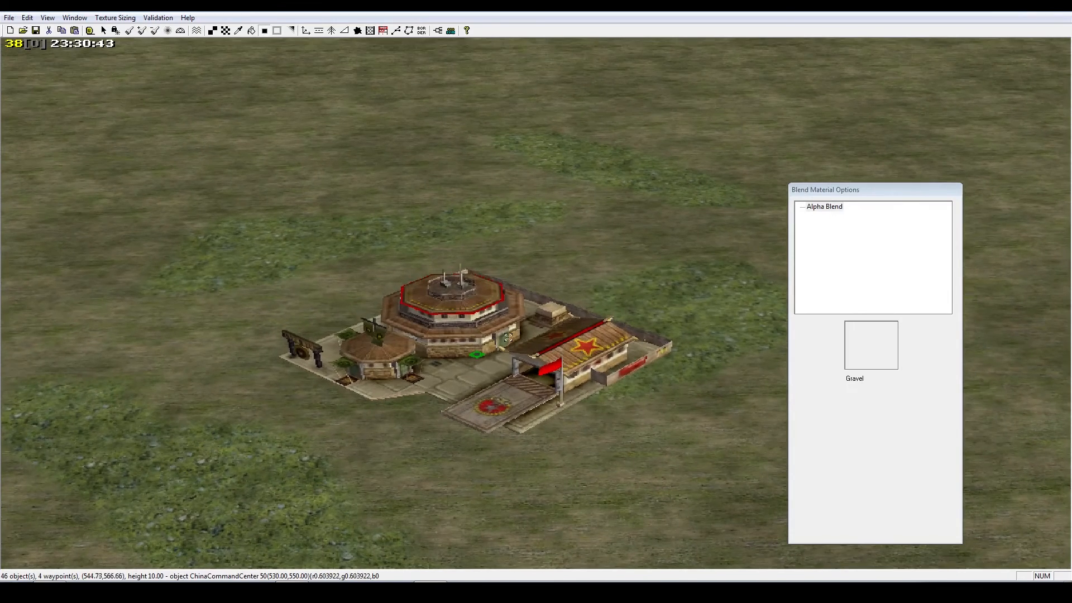
{"action": "scroll", "coordinate": [508, 337], "scroll_direction": "down", "scroll_amount": 3}
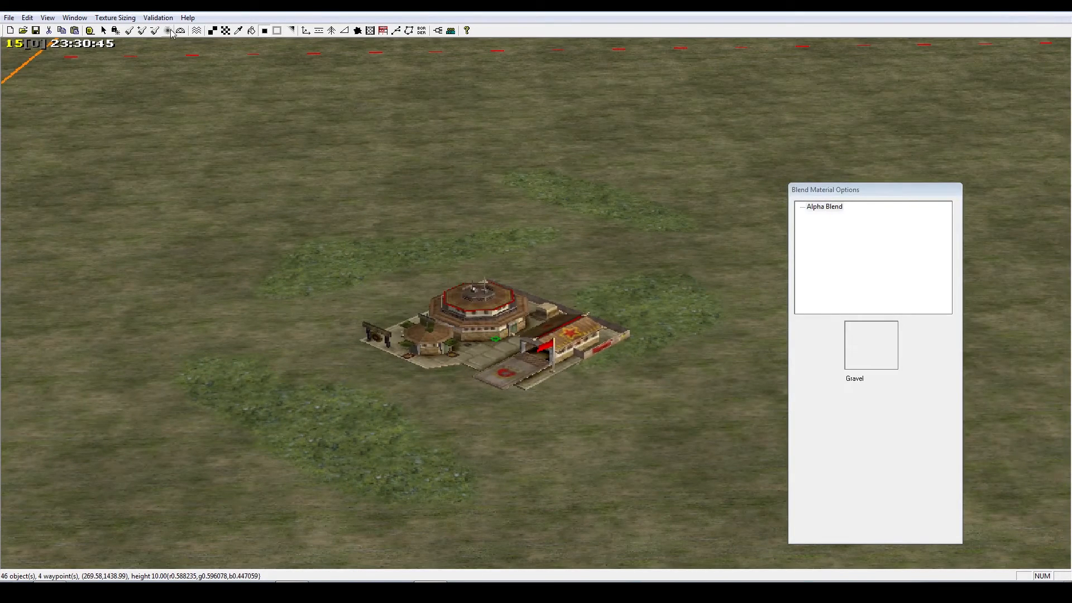
Place mixed palm tree groves on and around the grass patches surrounding the southwestern Command Center, using 20% of each palm type
{"action": "left_click", "coordinate": [331, 31]}
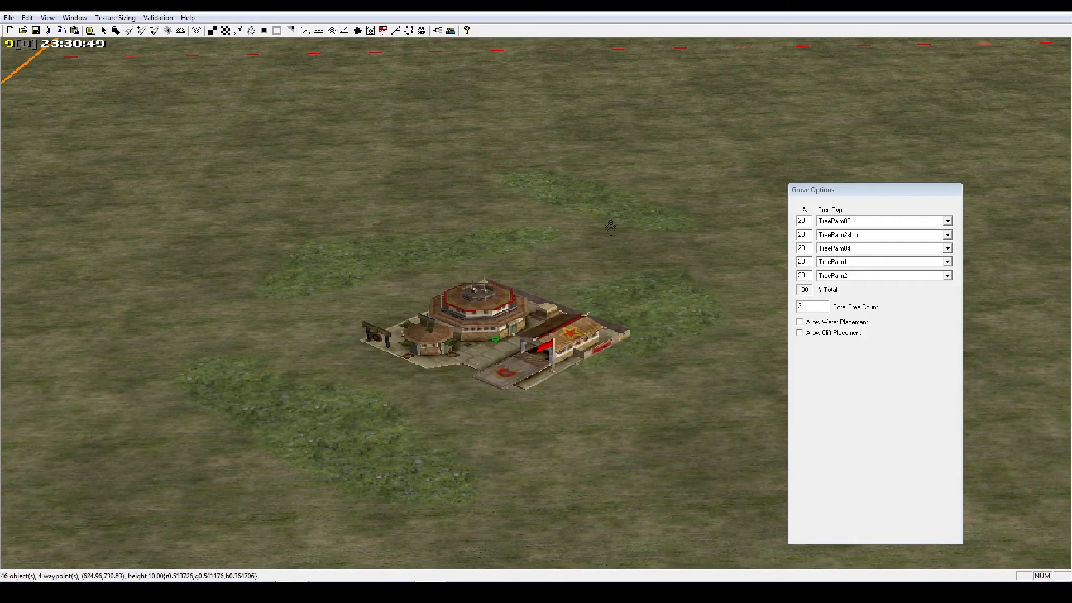
{"action": "scroll", "coordinate": [372, 308], "scroll_direction": "up", "scroll_amount": 1}
{"action": "left_click", "coordinate": [305, 307]}
{"action": "left_click", "coordinate": [569, 260]}
{"action": "left_click", "coordinate": [525, 355]}
{"action": "right_click_drag", "start_coordinate": [517, 371], "coordinate": [561, 304]}
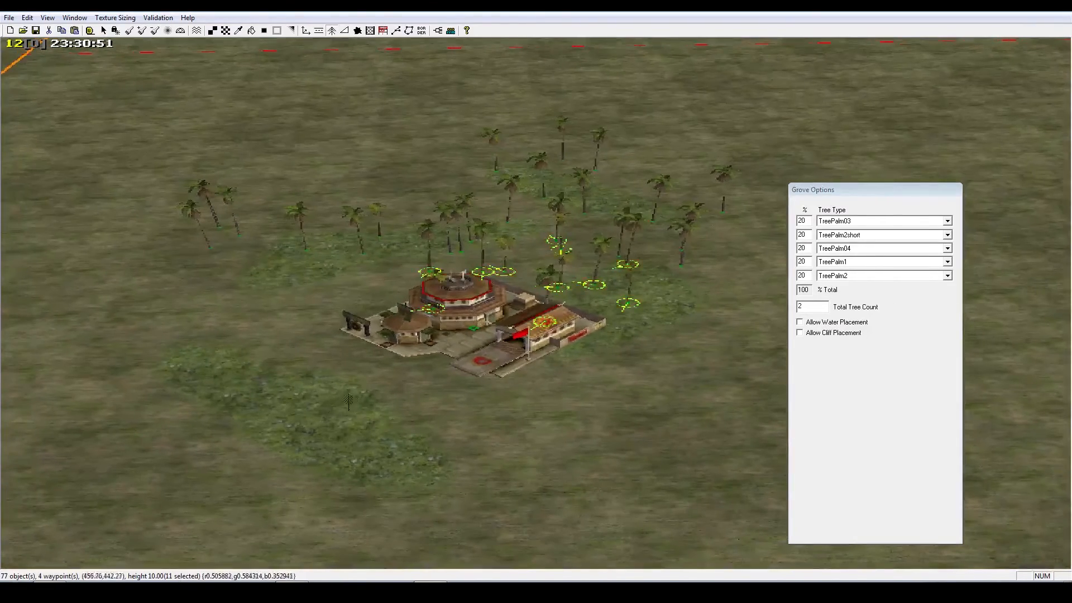
{"action": "left_click", "coordinate": [290, 475]}
{"action": "left_click", "coordinate": [724, 364]}
{"action": "right_click", "coordinate": [526, 368]}
Examine the palm groves around the southwestern Command Center and the overall map layout from a distance
{"action": "scroll", "coordinate": [503, 370], "scroll_direction": "down", "scroll_amount": 6}
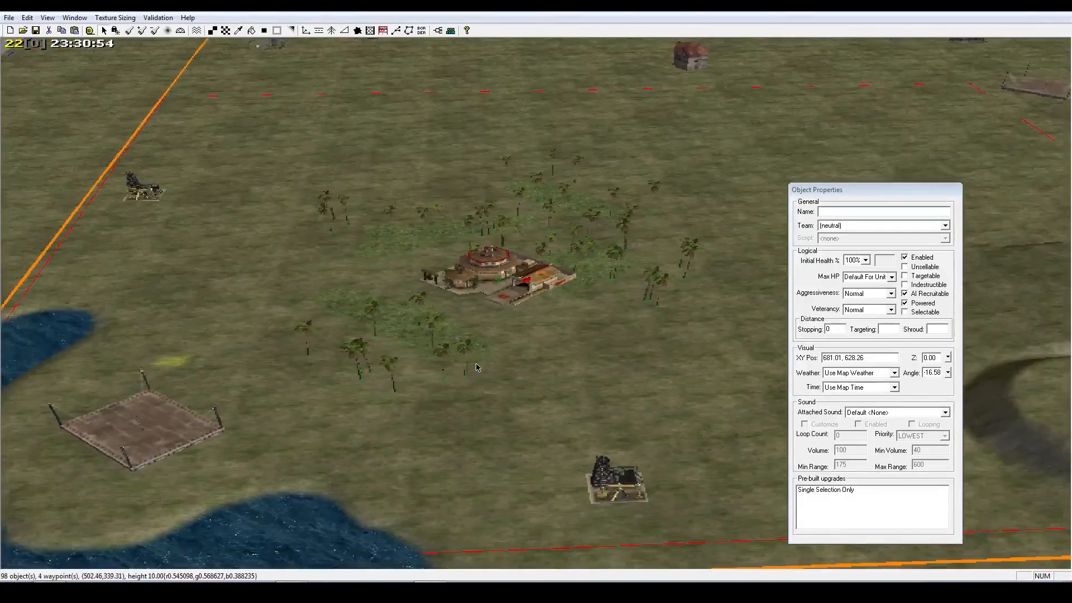
{"action": "scroll", "coordinate": [499, 377], "scroll_direction": "down", "scroll_amount": 3}
{"action": "scroll", "coordinate": [545, 301], "scroll_direction": "up", "scroll_amount": 2}
{"action": "right_click_drag", "start_coordinate": [633, 266], "coordinate": [616, 222]}
{"action": "scroll", "coordinate": [545, 301], "scroll_direction": "down", "scroll_amount": 4}
{"action": "scroll", "coordinate": [545, 299], "scroll_direction": "down", "scroll_amount": 3}
{"action": "right_click_drag", "start_coordinate": [410, 270], "coordinate": [263, 241]}
{"action": "scroll", "coordinate": [391, 256], "scroll_direction": "down", "scroll_amount": 5}
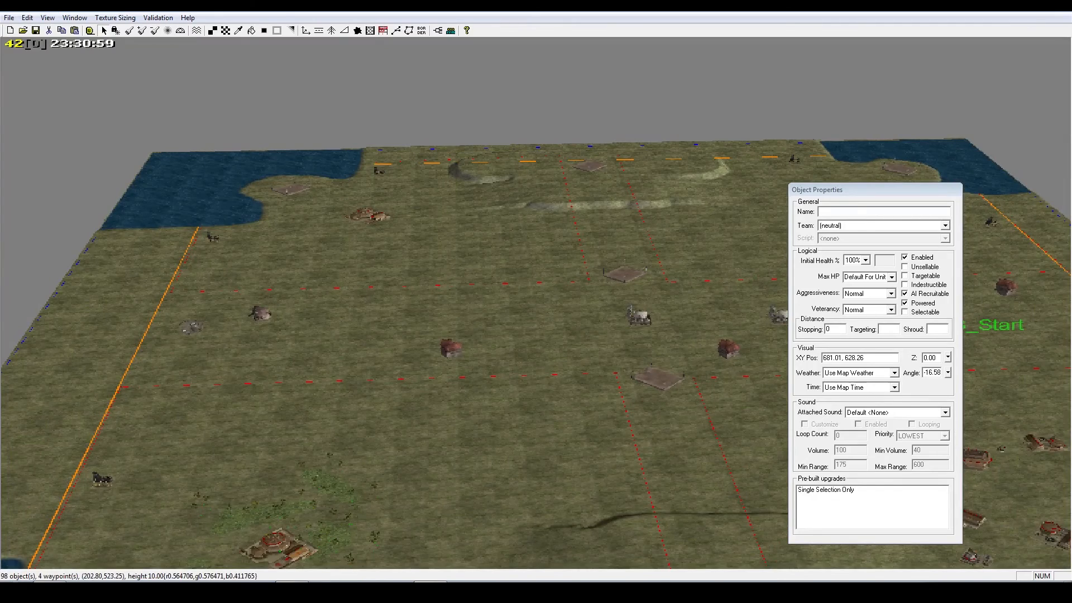